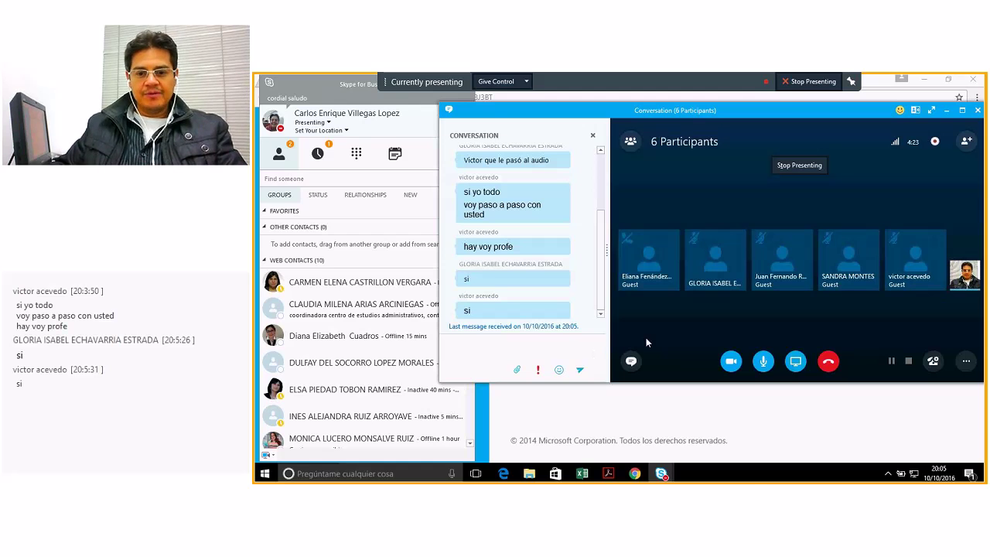
- Switch to the Excel budget sheet and clear the ratio cells J13:K13 and the column 7 cells I14:I15
click(581, 474)
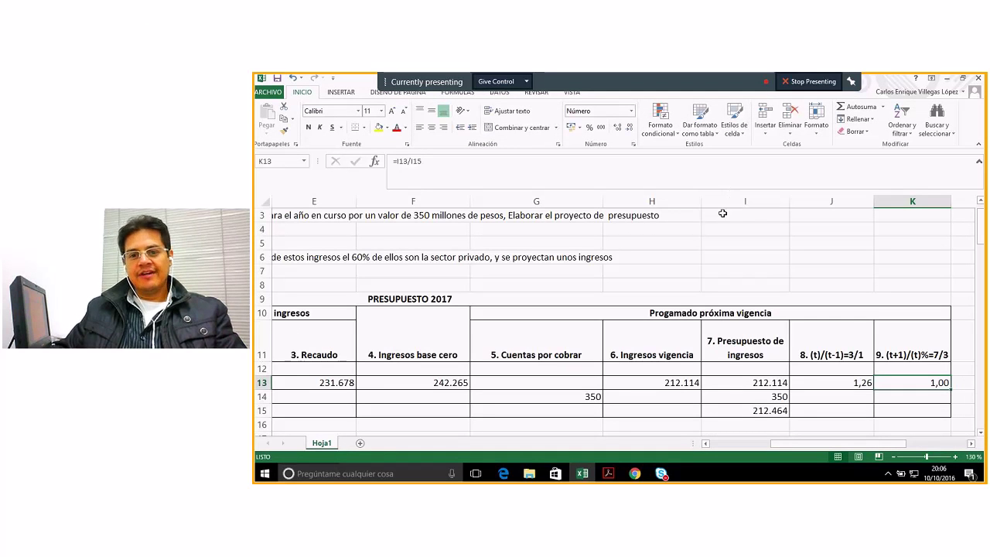
scroll(722, 213, down, 1)
scroll(851, 241, down, 2)
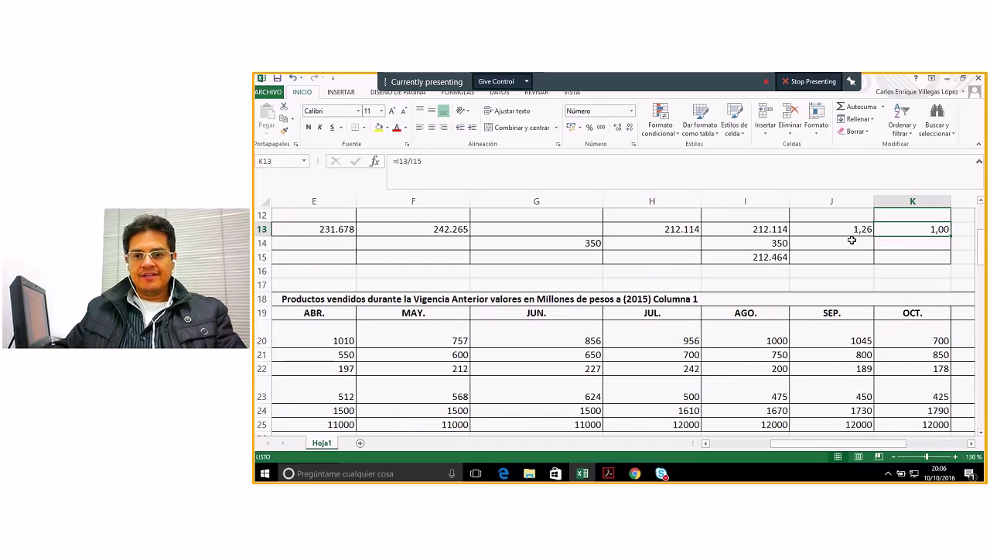
drag(833, 230, 879, 227)
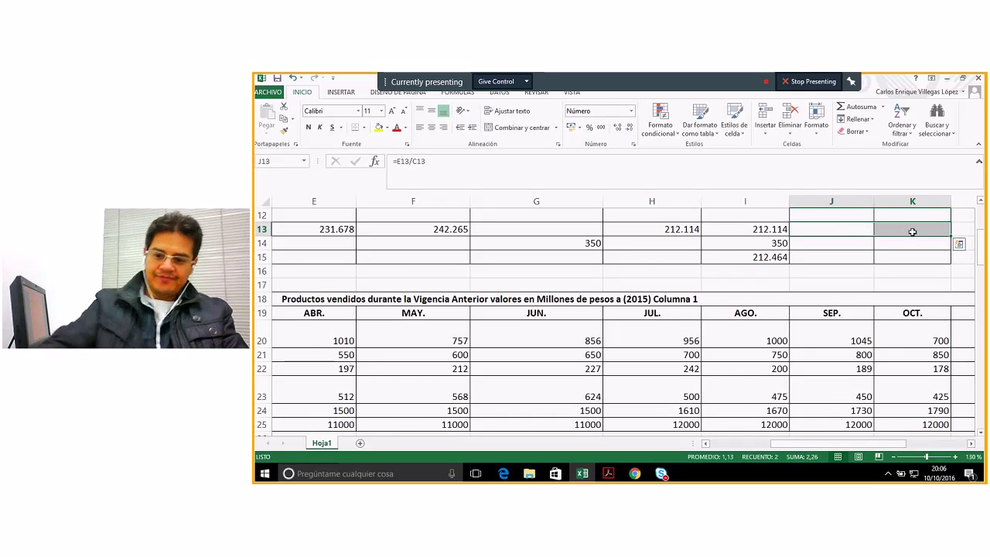
click(772, 244)
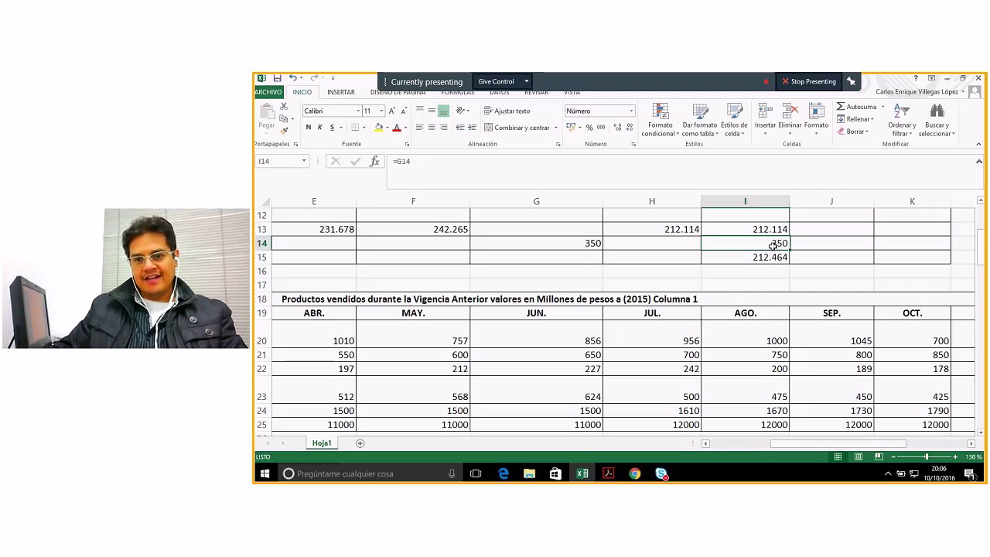
drag(772, 245, 772, 255)
key(Delete)
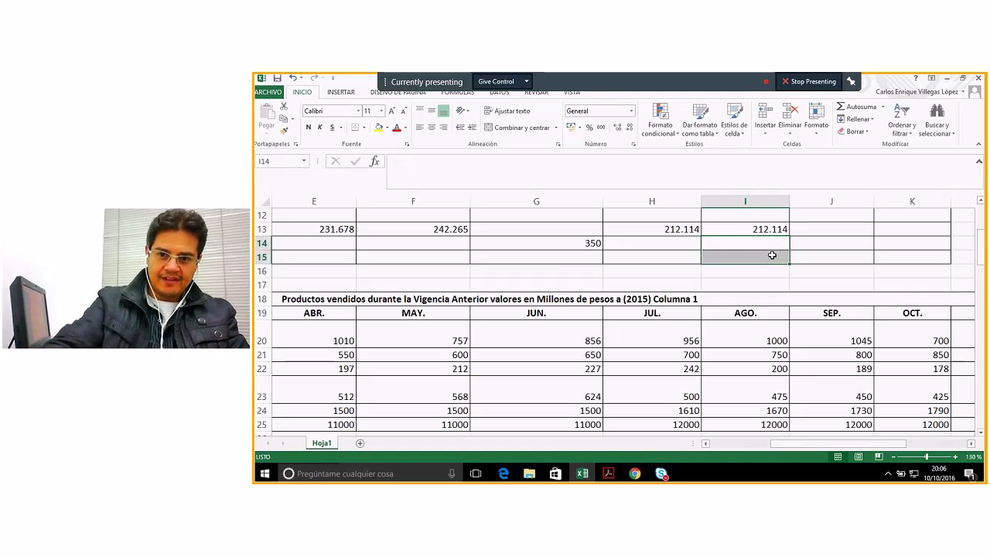
- Zoom the sheet to 170% and clear cell I13 under "7. Presupuesto de ingresos"
double_click(956, 457)
double_click(956, 457)
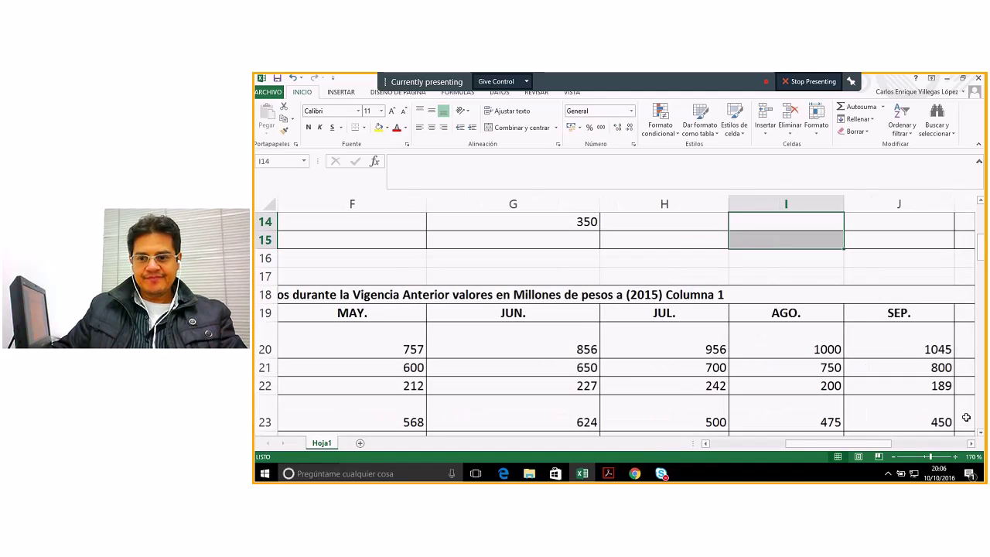
drag(982, 248, 981, 232)
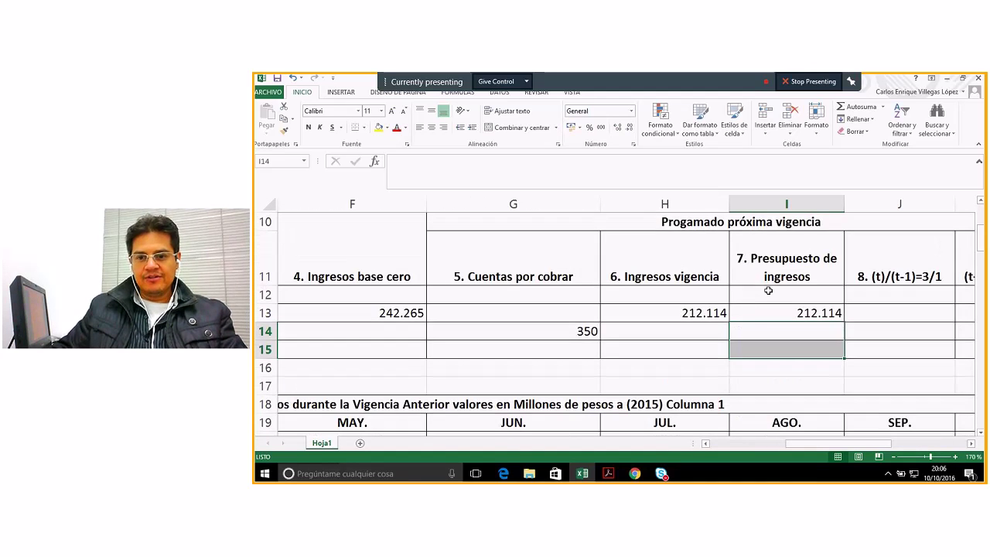
click(817, 314)
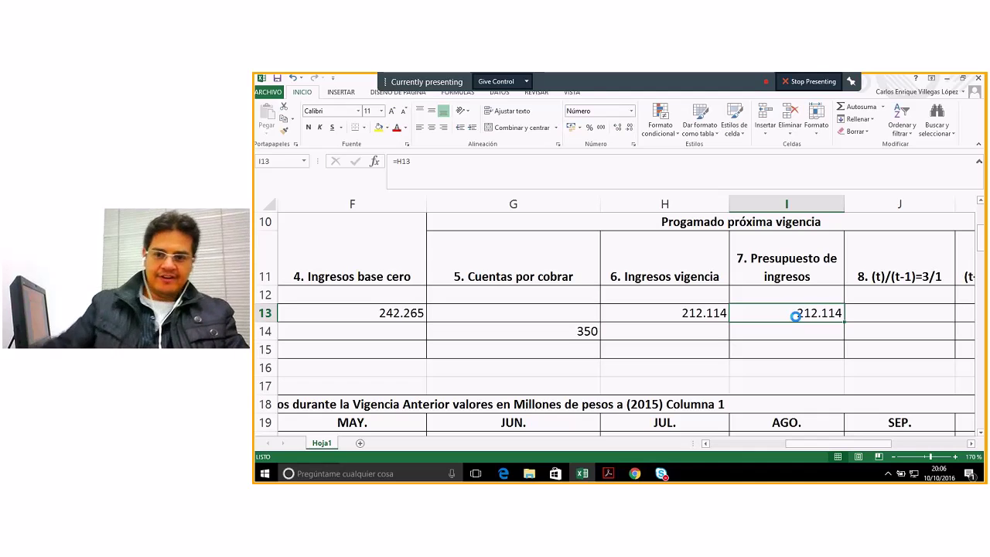
key(Delete)
click(644, 316)
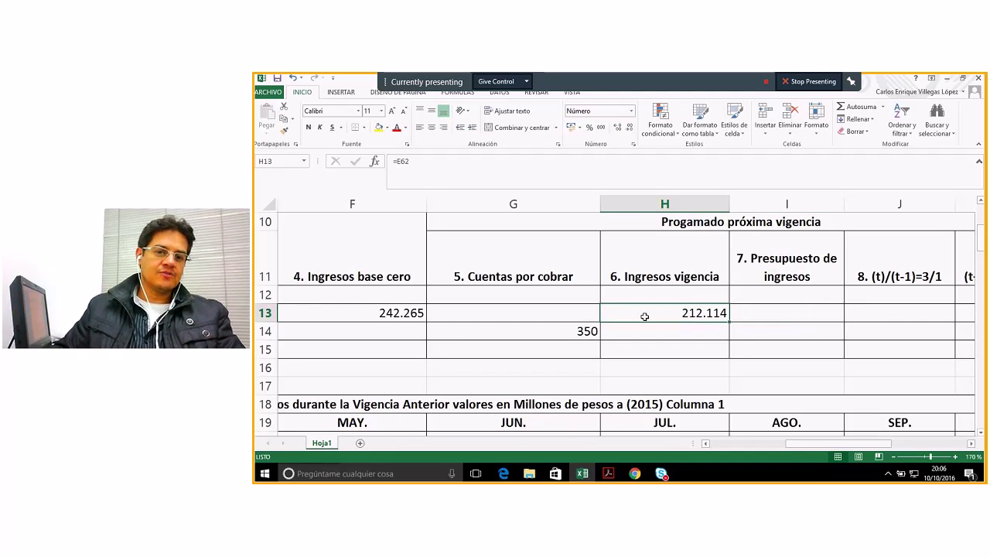
- Switch to Acrobat Reader and find the Columna 7 definition on page 346 of PROCESO-PRESUPUESTAL.pdf
click(610, 477)
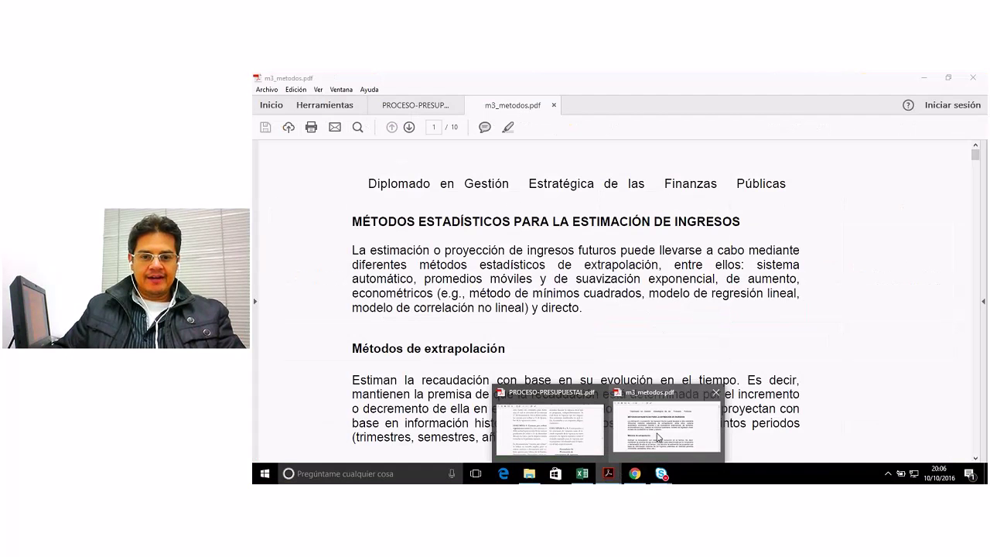
click(658, 437)
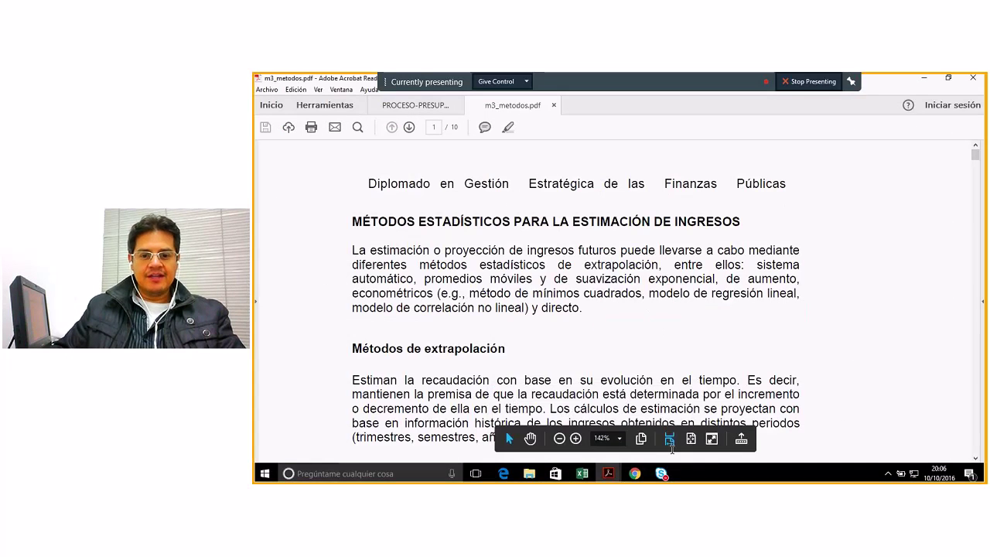
key(ctrl+Tab)
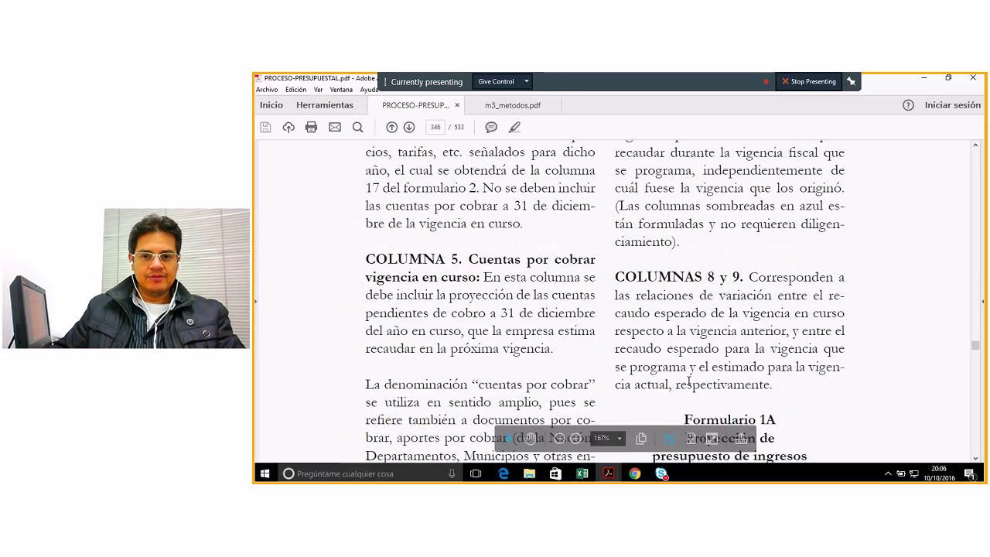
scroll(804, 324, up, 1)
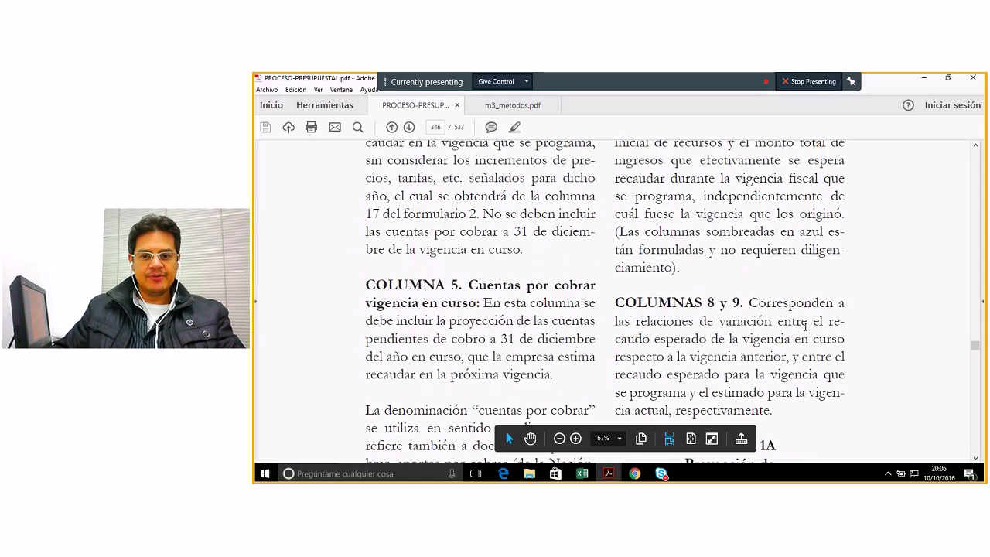
scroll(804, 325, up, 3)
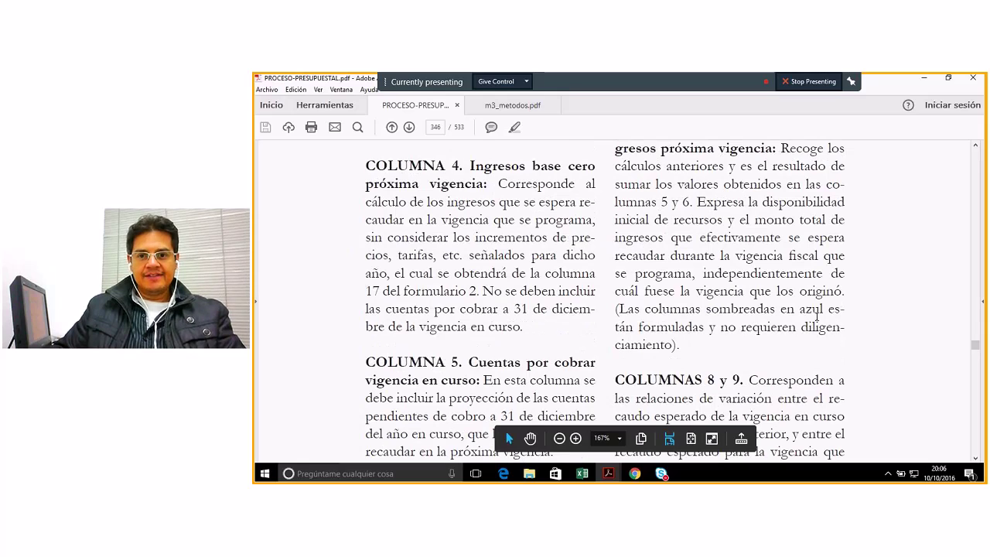
scroll(816, 315, up, 1)
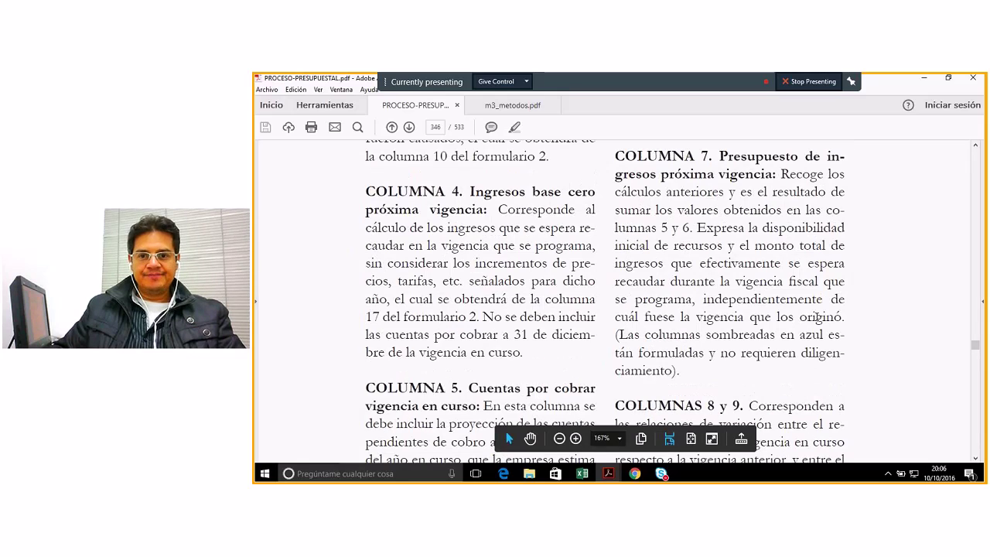
- Return to Excel and point out cell I13 and its heading "7. Presupuesto de ingresos" in I11
click(589, 470)
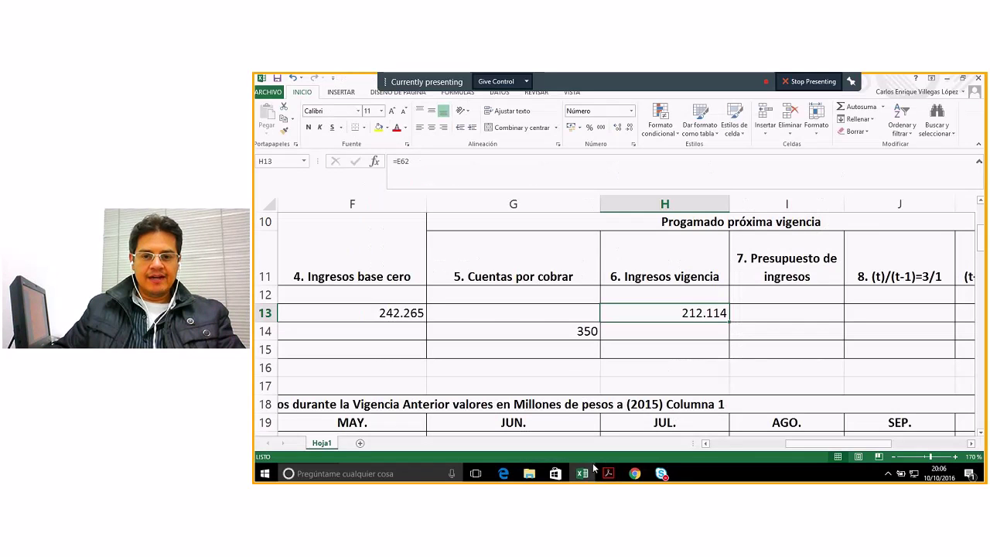
click(788, 313)
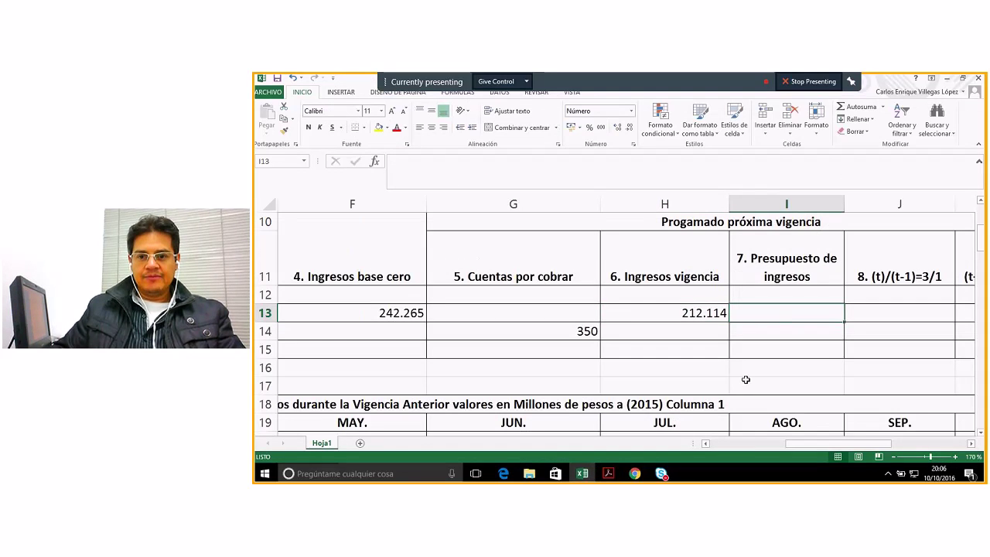
click(765, 263)
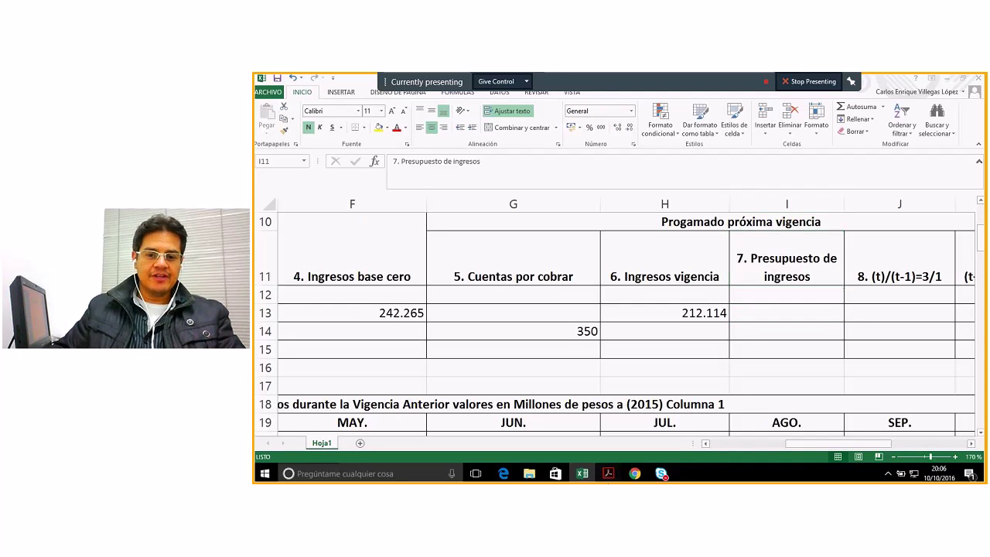
- Switch back to PROCESO-PRESUPUESTAL.pdf and highlight the Columna 7 title, followed by its definition up to "columnas 5 y 6"
mouse_move(608, 473)
mouse_move(646, 441)
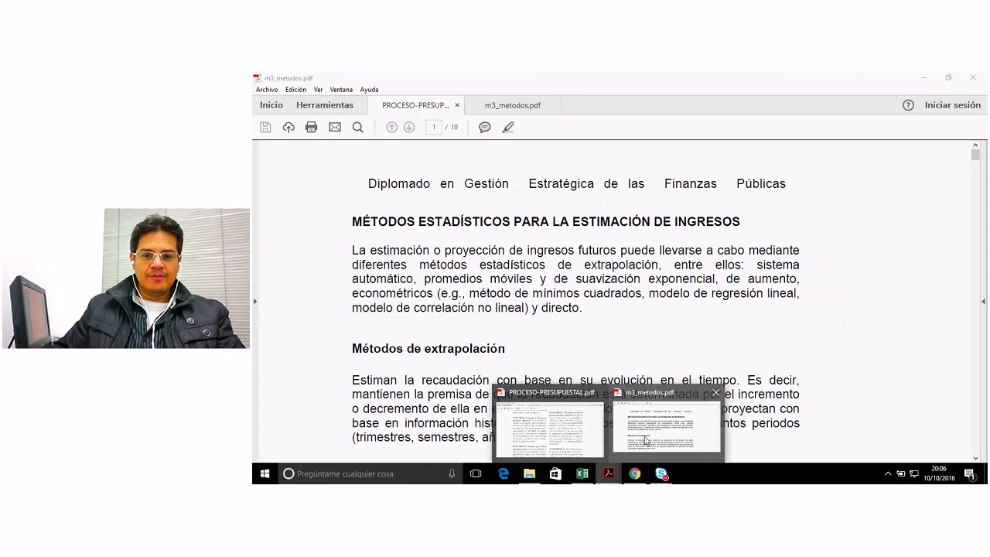
click(549, 426)
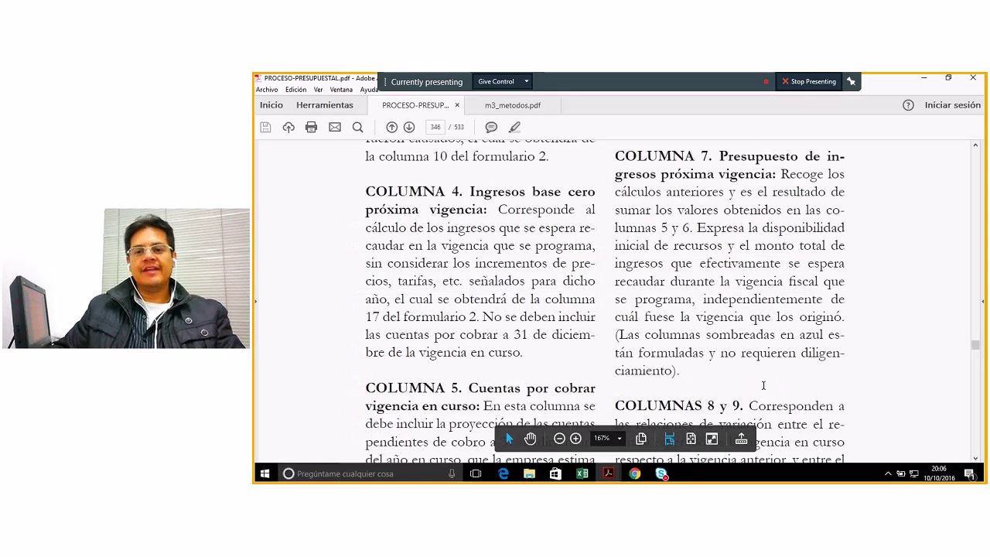
drag(720, 155, 780, 174)
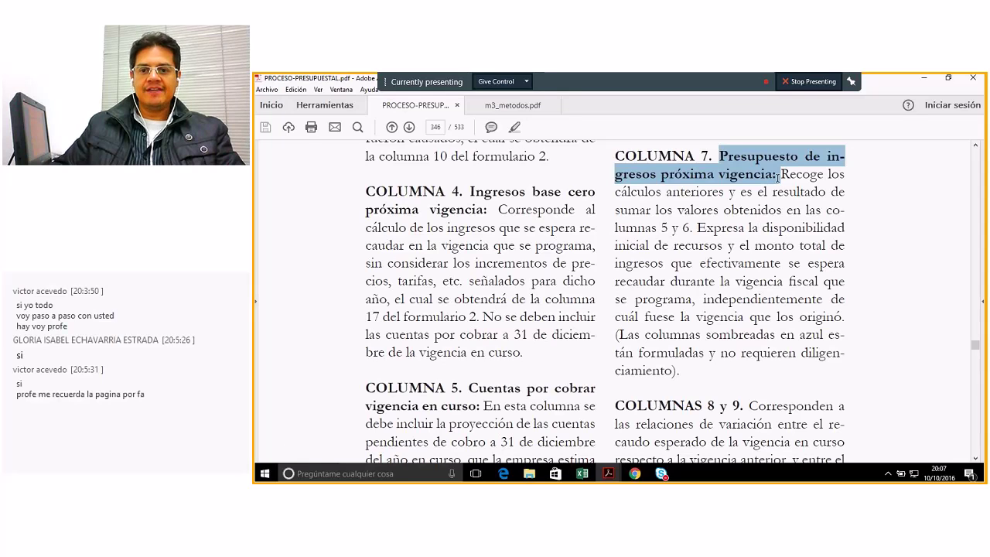
drag(781, 174, 836, 194)
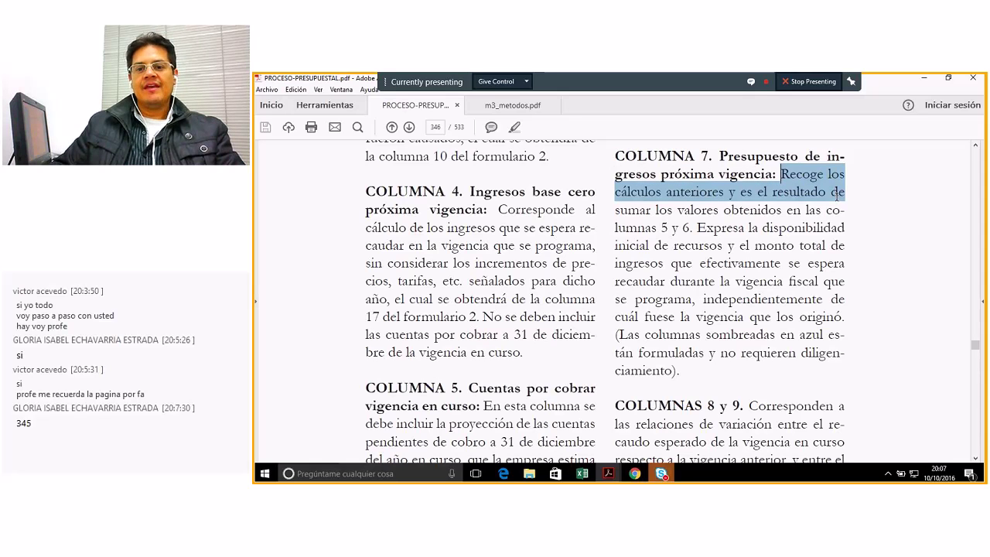
drag(836, 195, 694, 228)
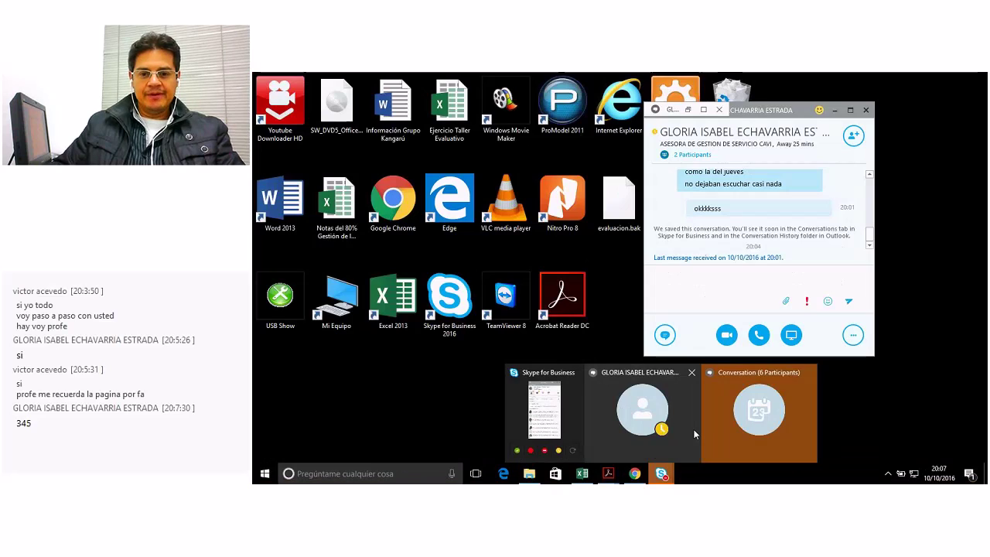
- Check the latest messages in the Skype for Business group conversation, then show Formulario 1 on page 345 of PROCESO-PRESUPUESTAL.pdf
click(718, 428)
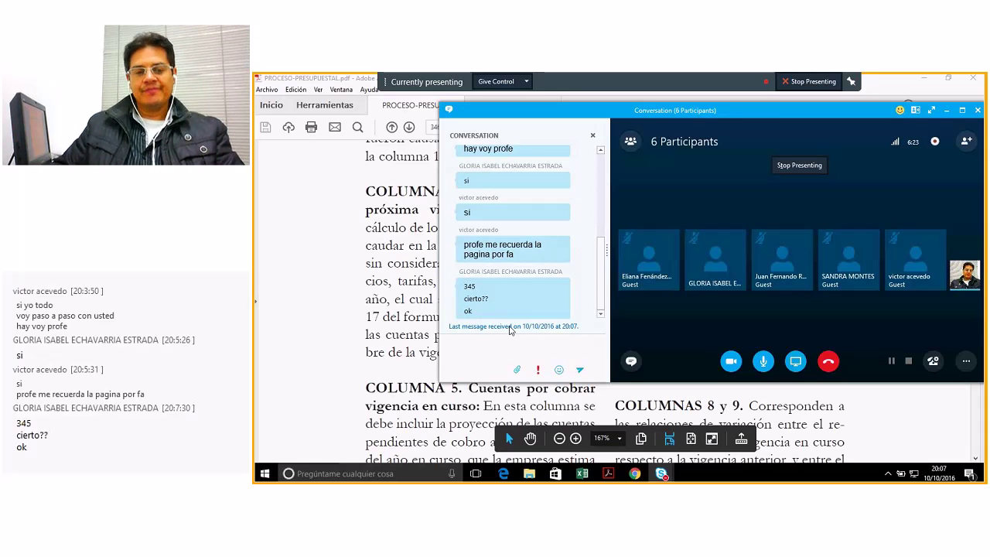
mouse_move(608, 473)
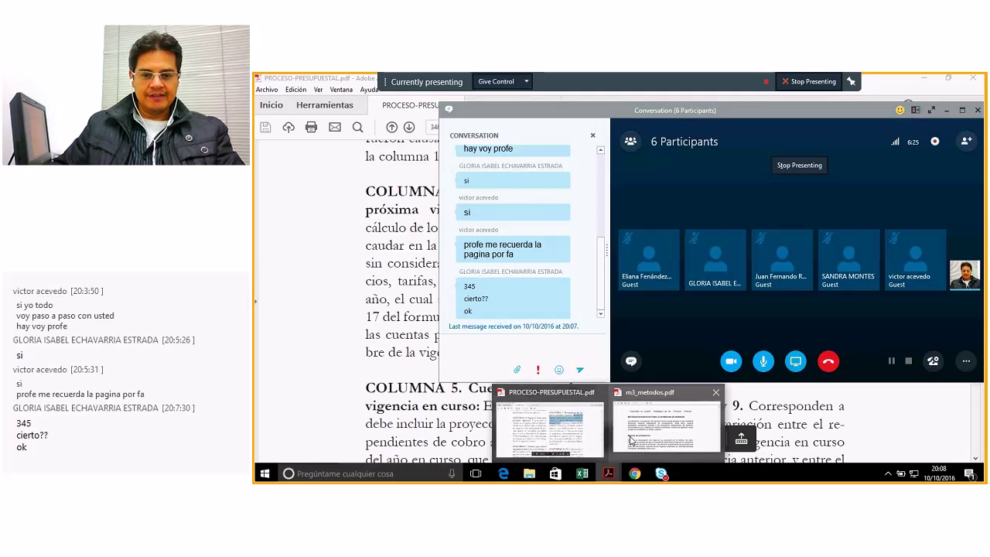
click(577, 434)
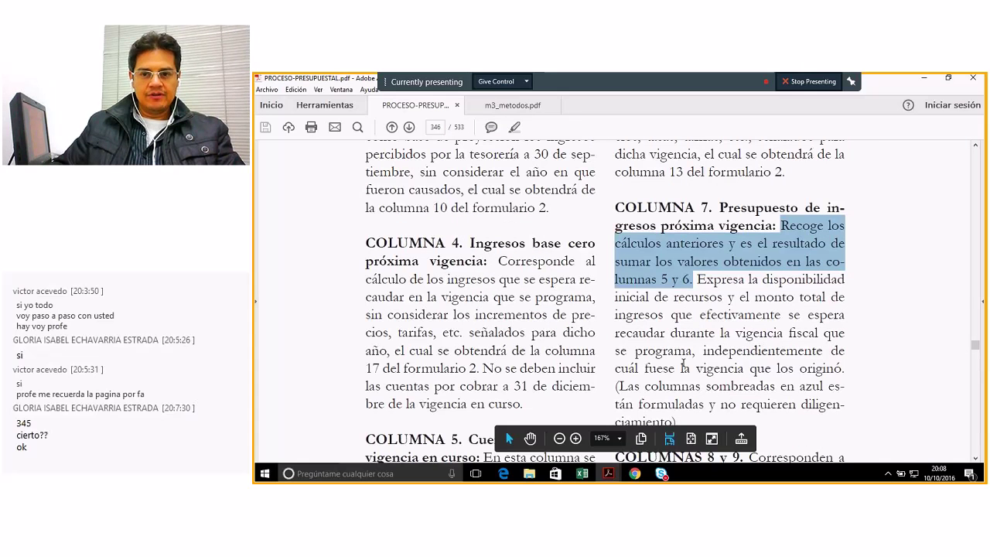
scroll(682, 364, up, 10)
scroll(783, 253, up, 3)
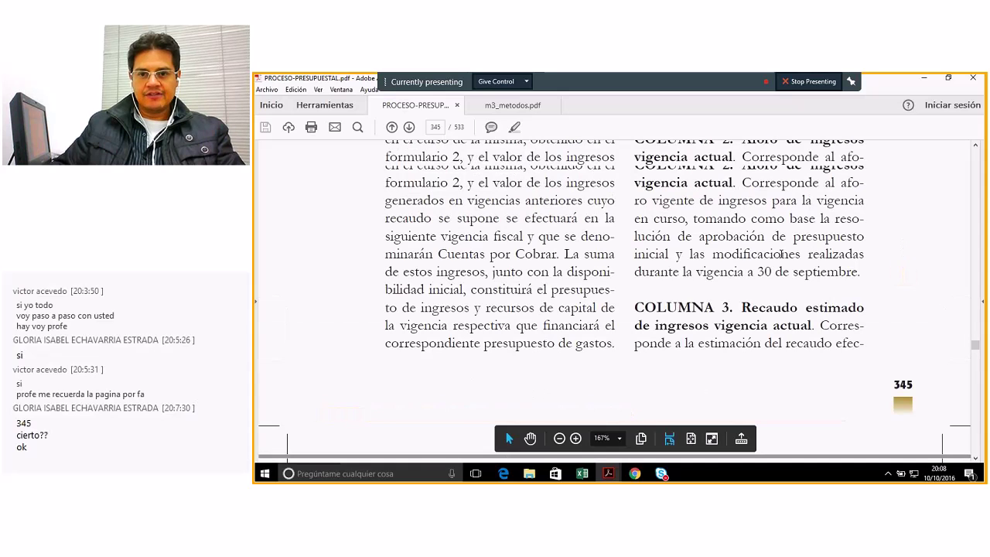
scroll(470, 149, up, 5)
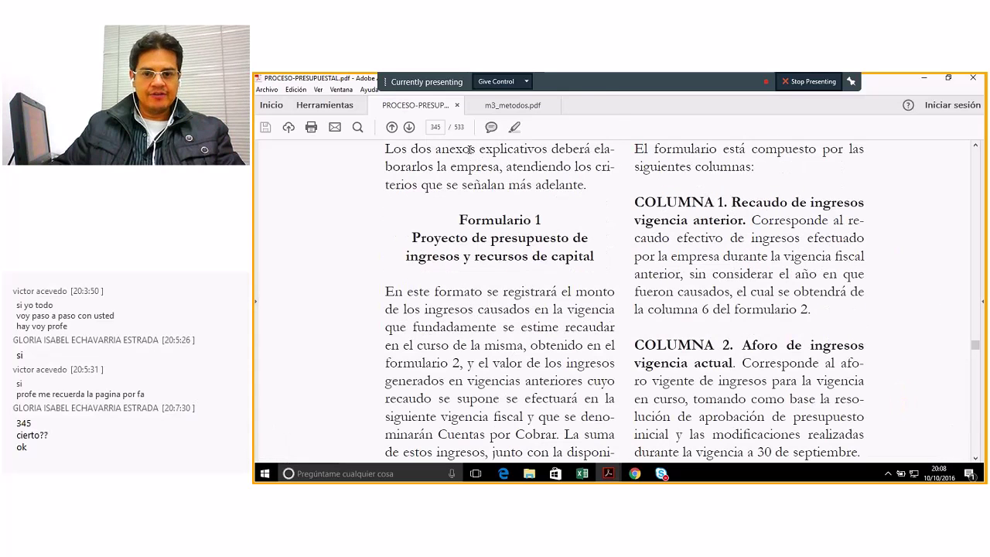
- Go back to the Columna 7 definition on page 346 and highlight only "5 y 6." in its text
scroll(702, 325, down, 10)
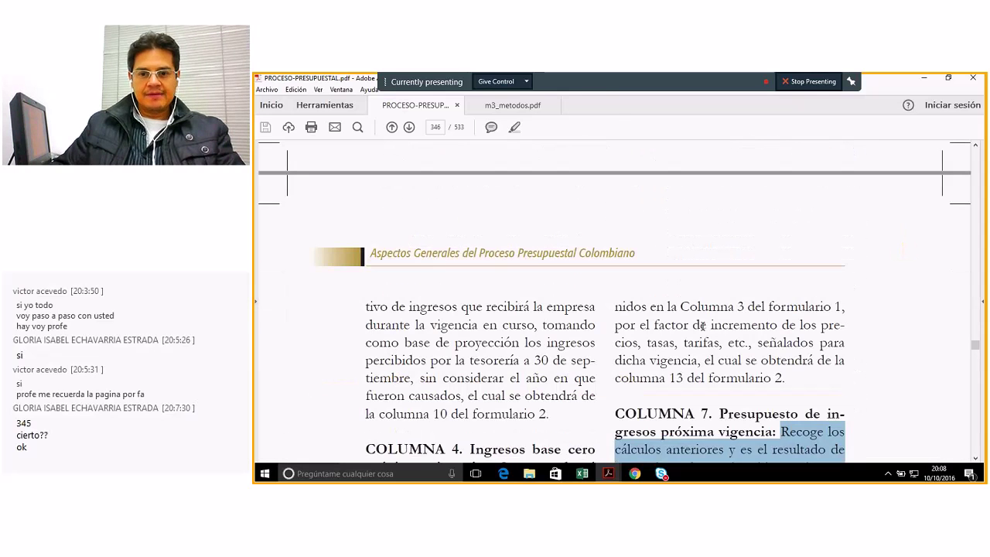
scroll(702, 326, down, 5)
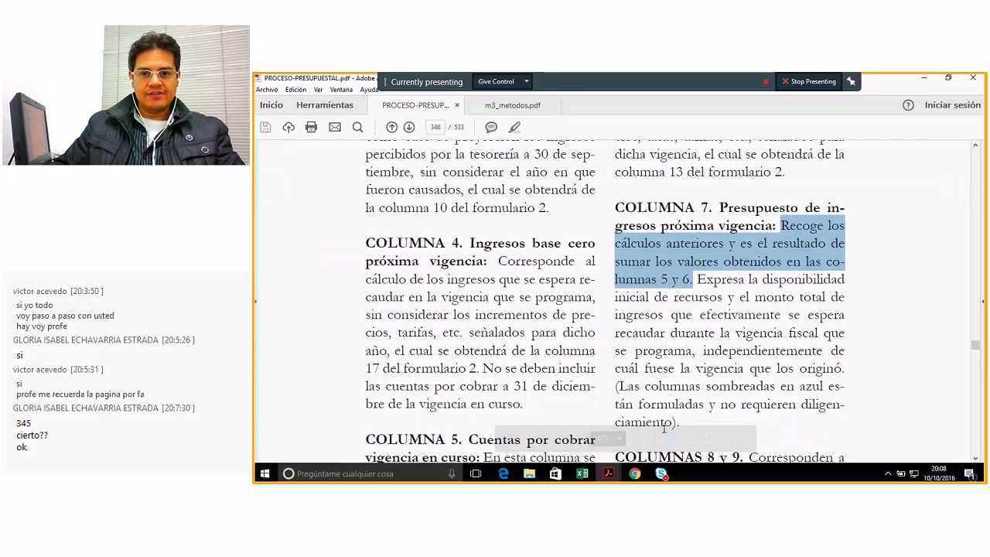
scroll(696, 371, down, 3)
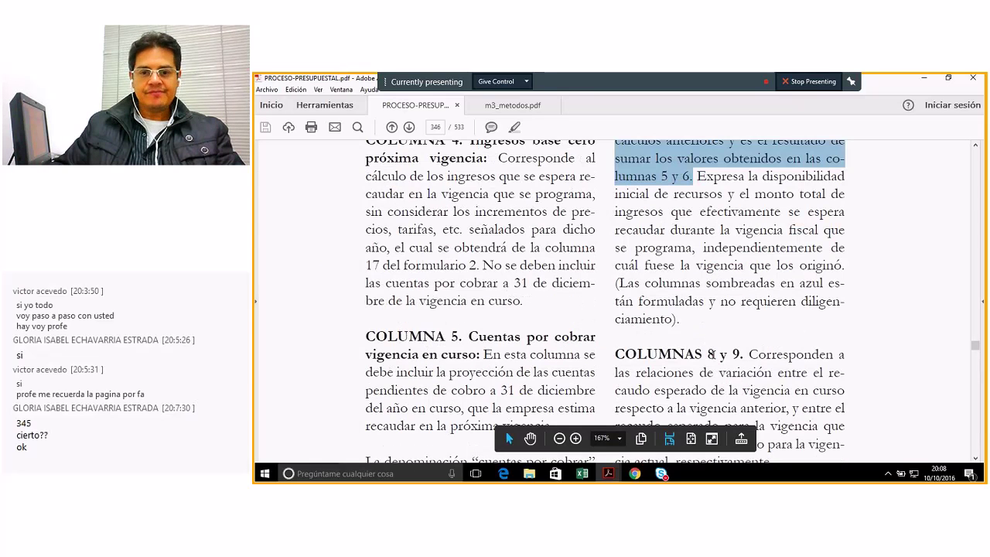
scroll(711, 353, up, 3)
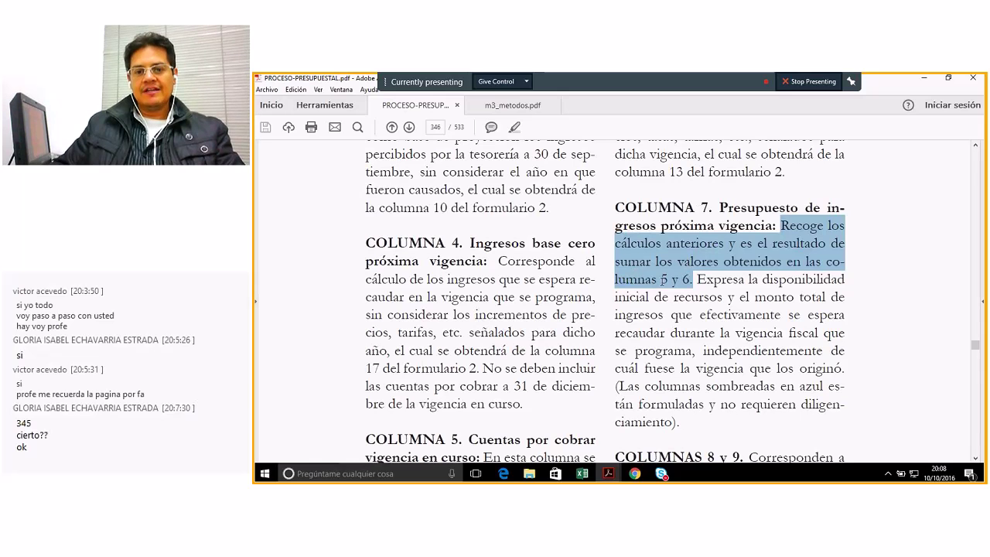
click(662, 285)
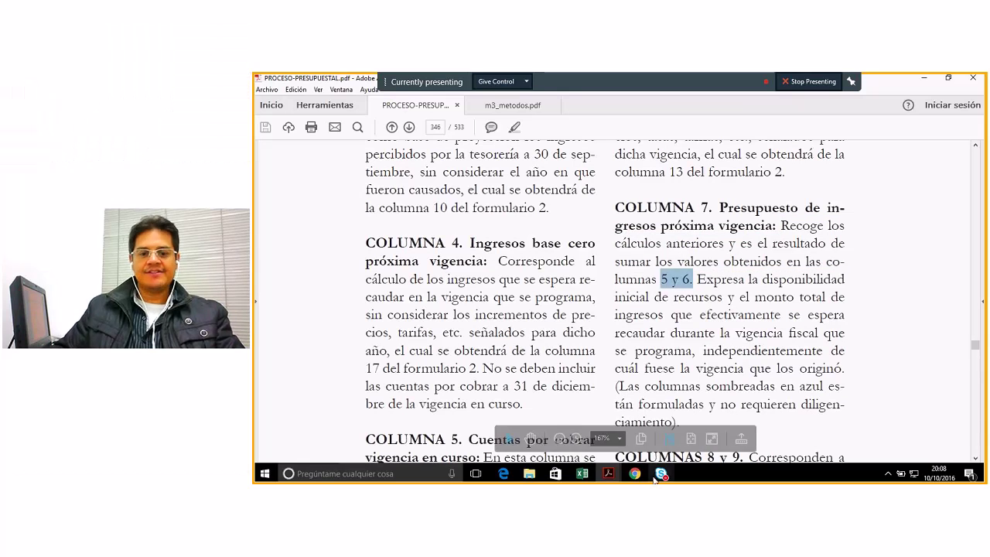
- Switch back to Excel and review row 13, Ingresos Corrientes, from its concept across to column "5. Cuentas por cobrar"
click(581, 474)
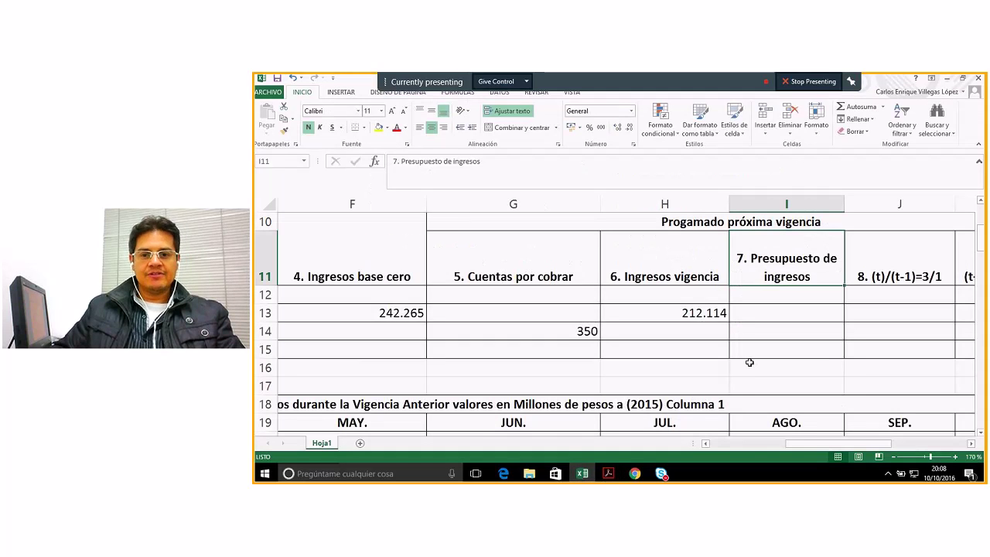
click(481, 311)
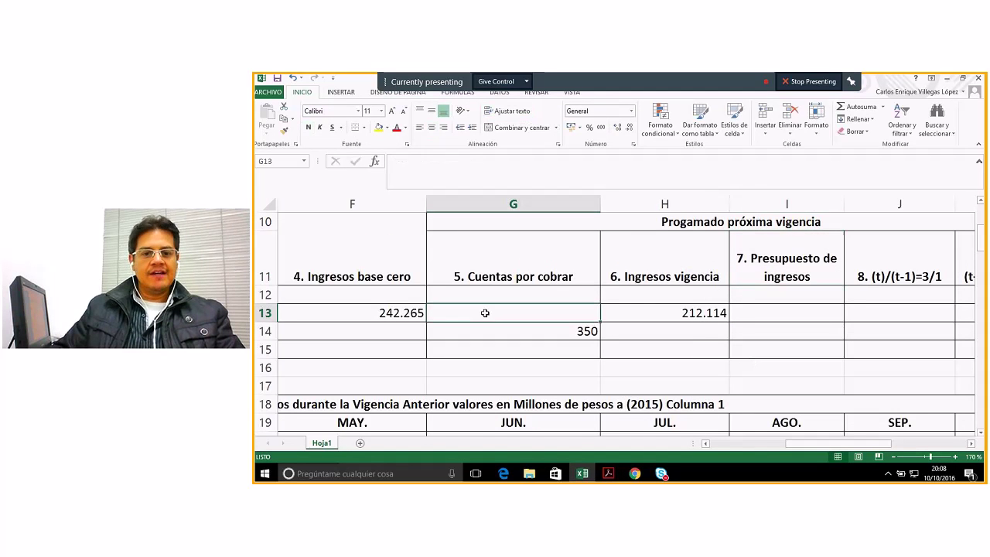
key(Left)
key(Left)
key(Left)
key(Left)
key(Left)
key(Left)
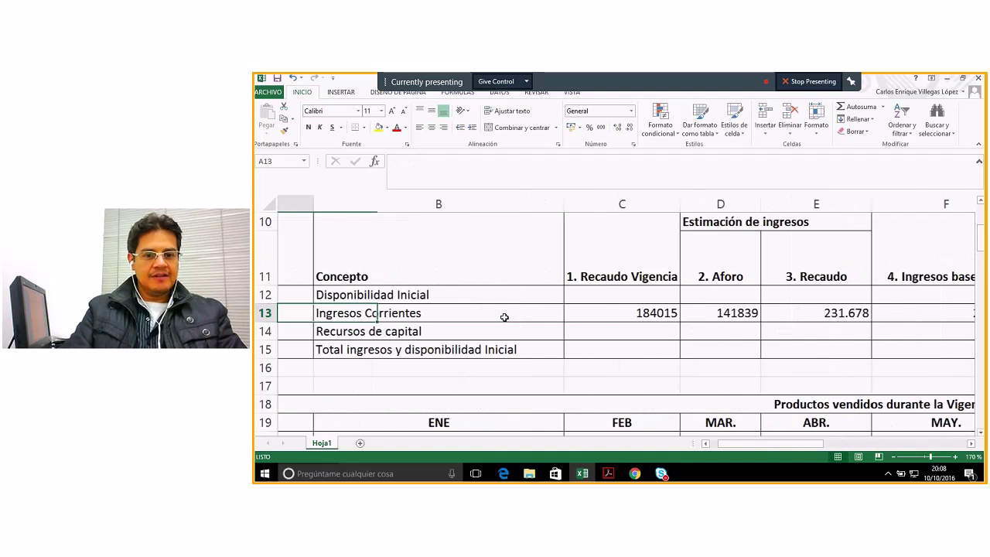
key(Right)
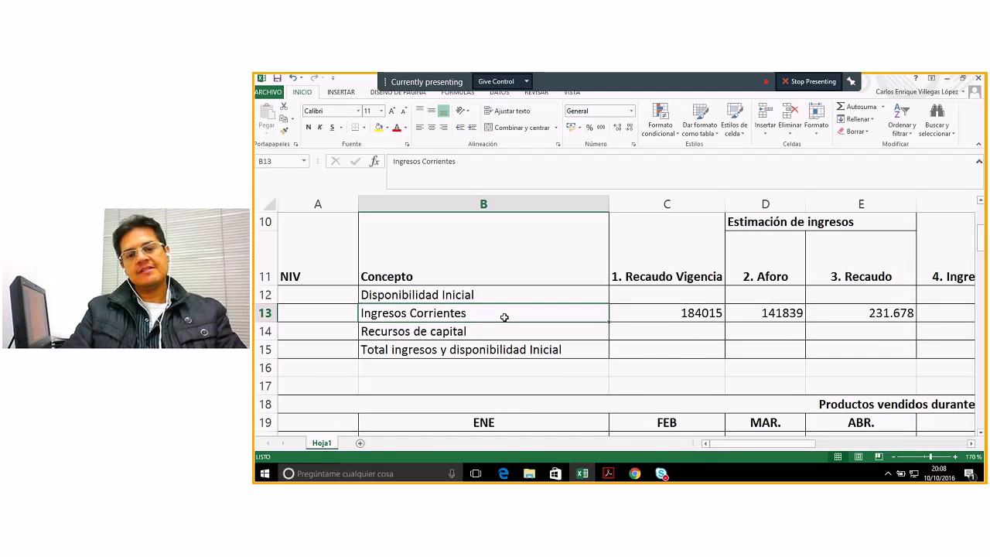
key(Right)
key(Right)
key(Right)
key(Right)
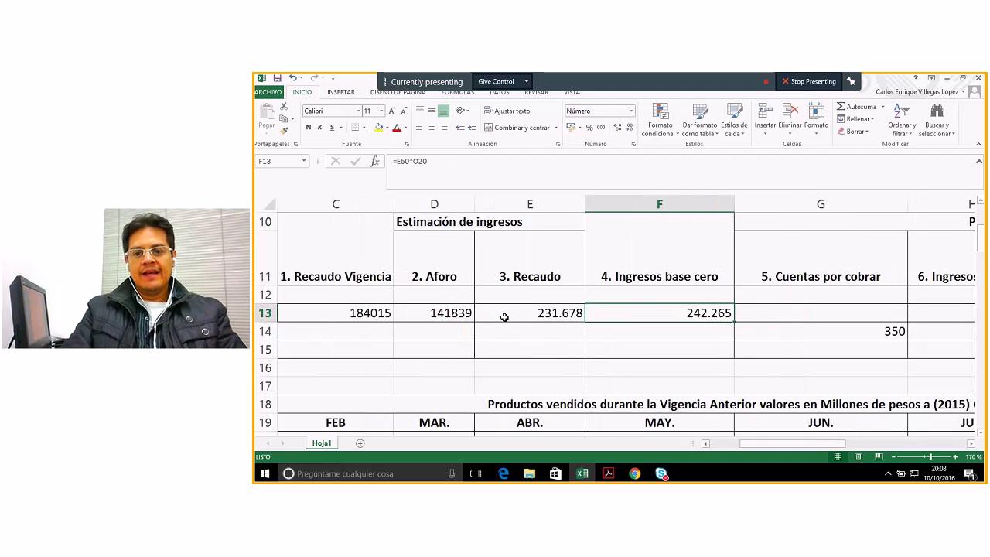
key(Right)
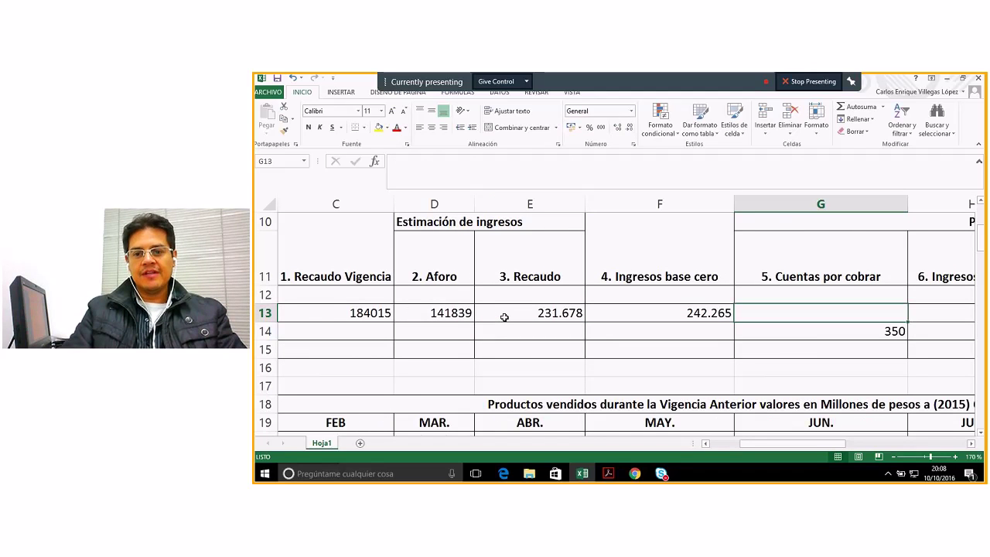
- Examine row 14, Recursos de capital, from its concept across to its "5. Cuentas por cobrar" value in G14
key(Down)
key(Left)
key(Left)
key(Left)
key(Left)
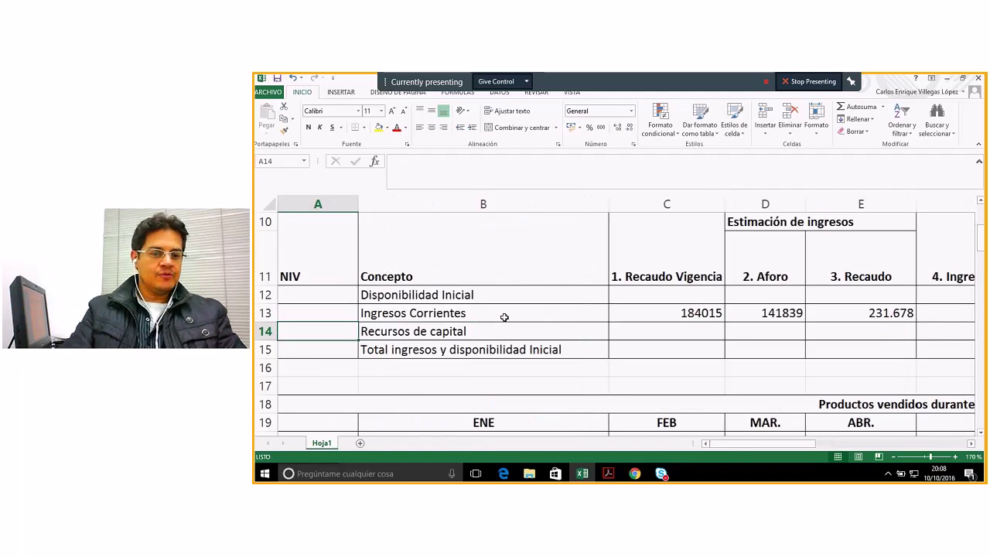
key(Left)
key(Right)
key(Right)
key(Right)
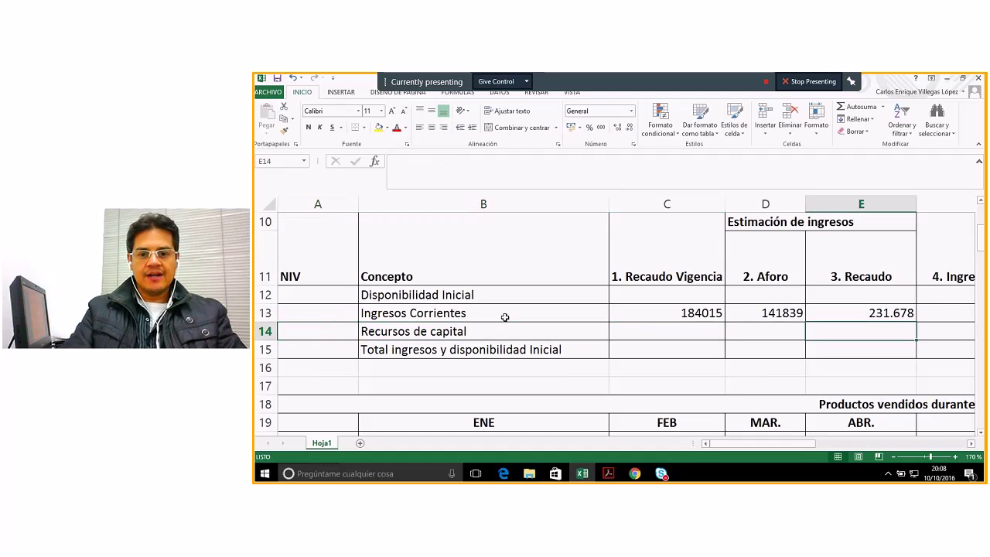
key(Right)
key(Right)
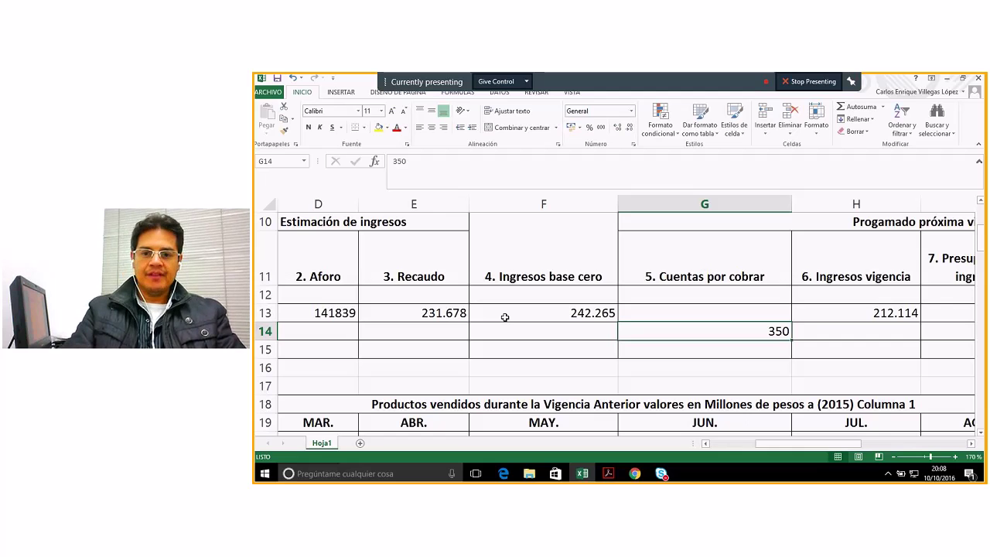
- Trace the Ingresos Corrientes row again from its start to the "6. Ingresos vigencia" value in H13
key(Up)
key(Right)
key(Left)
key(Left)
key(Left)
key(Left)
key(Left)
key(Left)
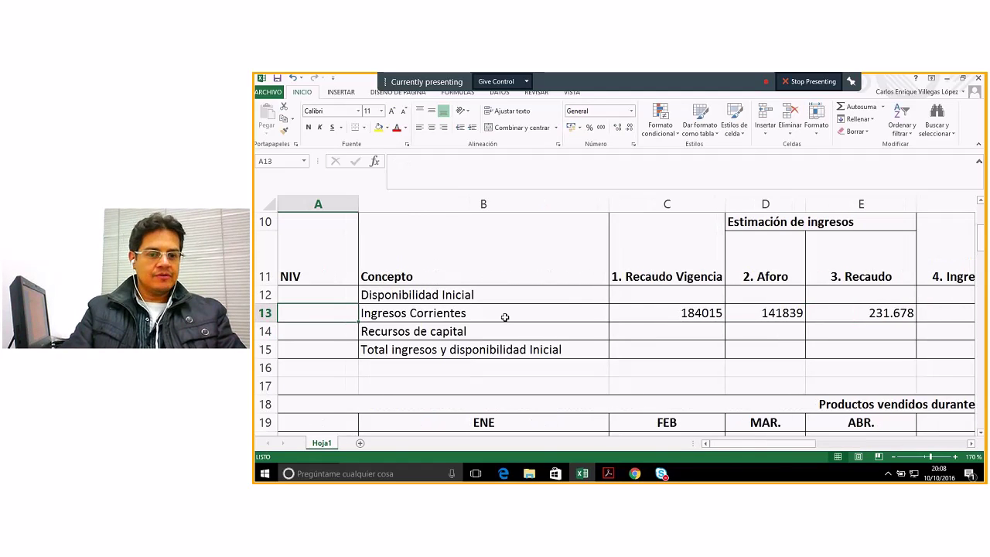
key(Right)
key(Right)
key(Right)
key(Right)
key(Right)
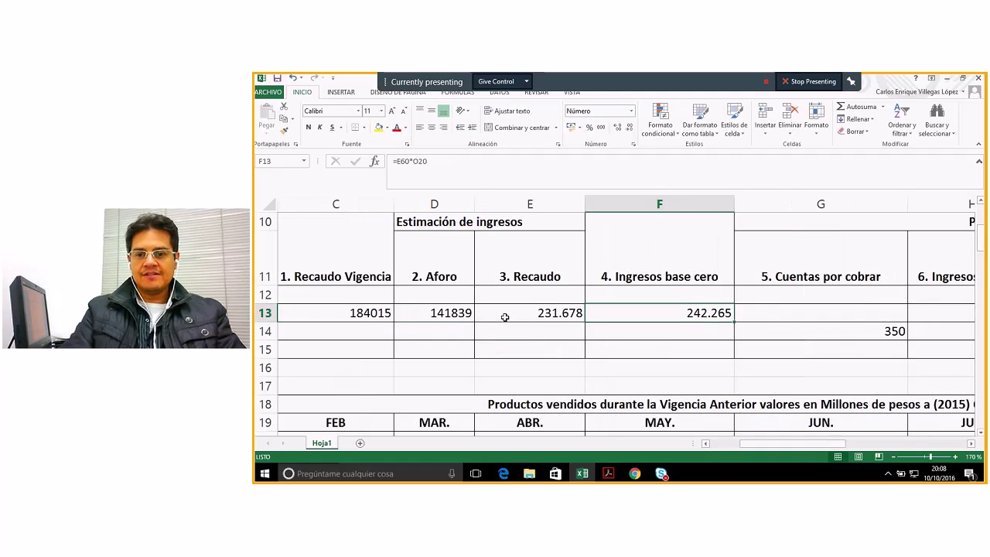
key(Right)
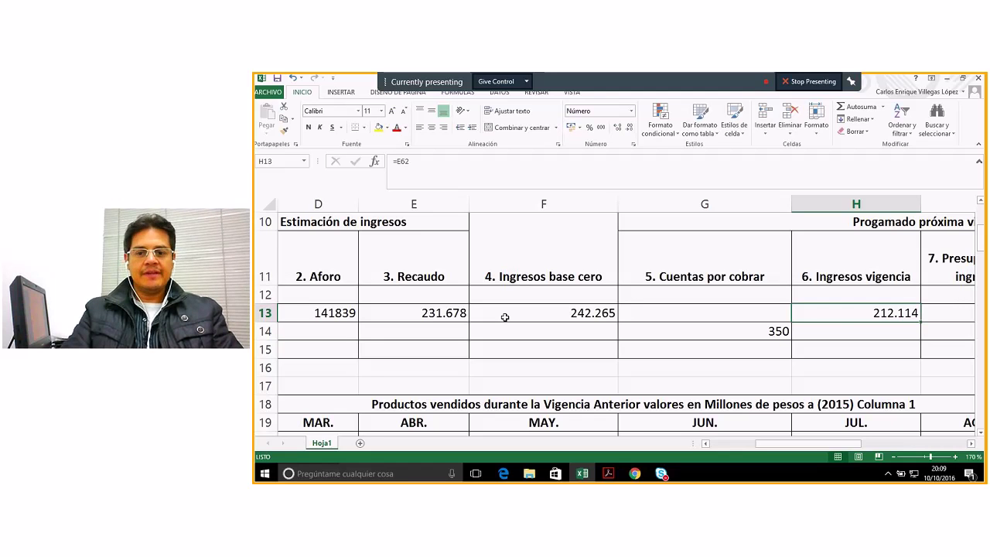
- Enter the formula =H13 in I13 as the "7. Presupuesto de ingresos" value for Ingresos Corrientes and check the cell
key(Right)
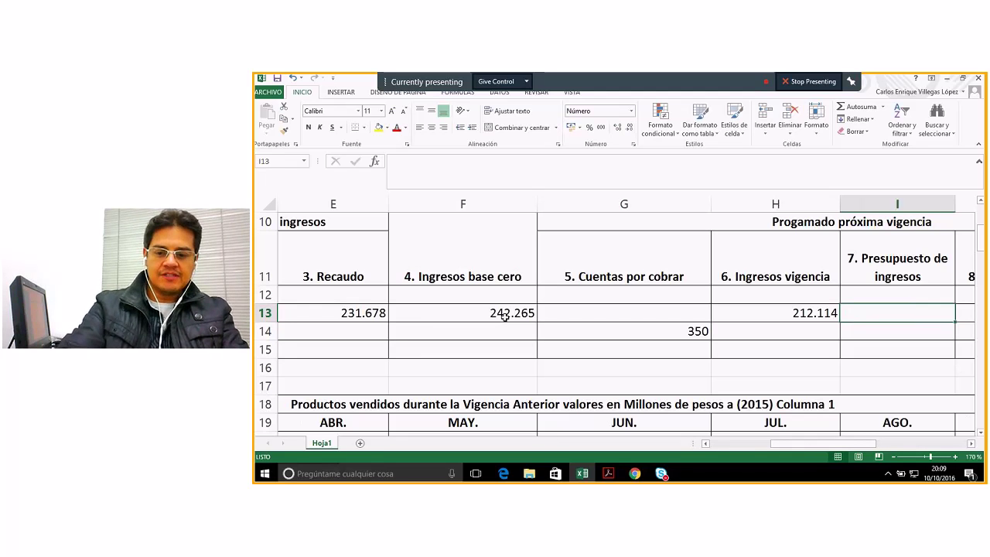
text(=)
click(773, 313)
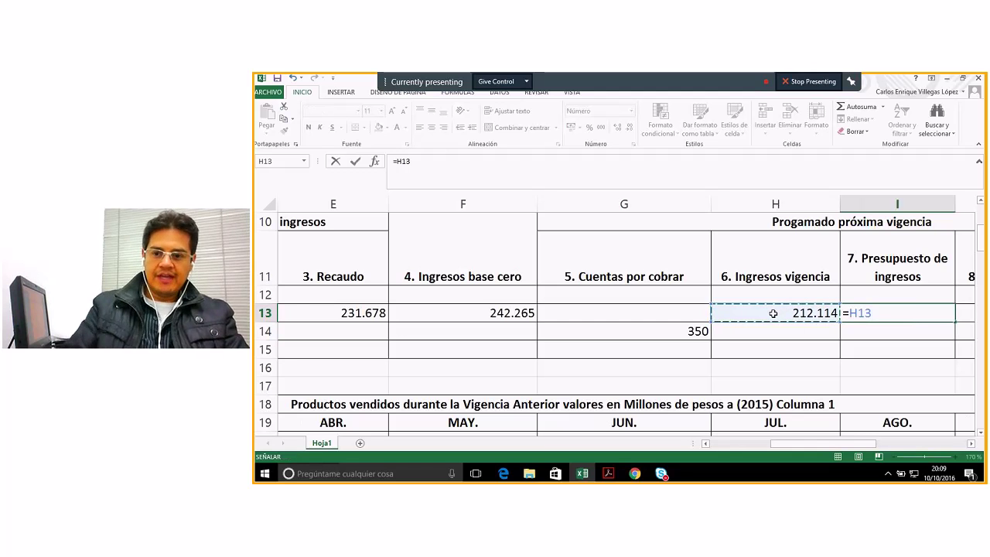
key(Return)
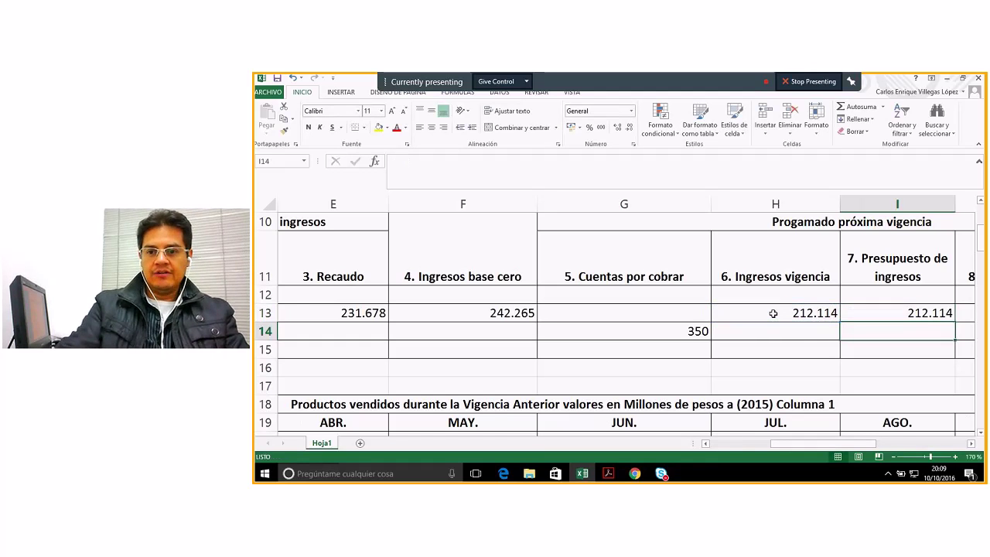
click(903, 317)
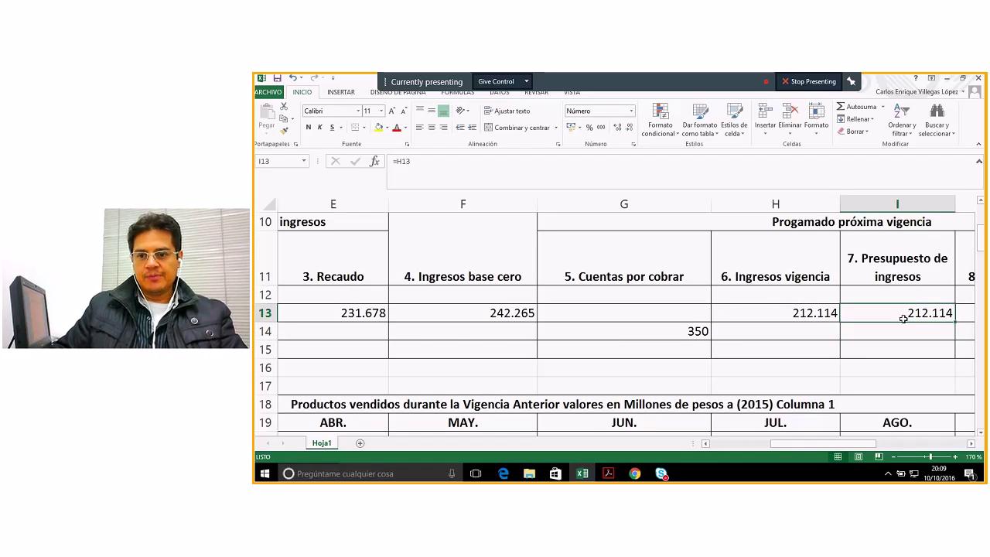
- Enter the formula =G14 in I14 as the Recursos de capital value for column 7 and check the cell
click(902, 330)
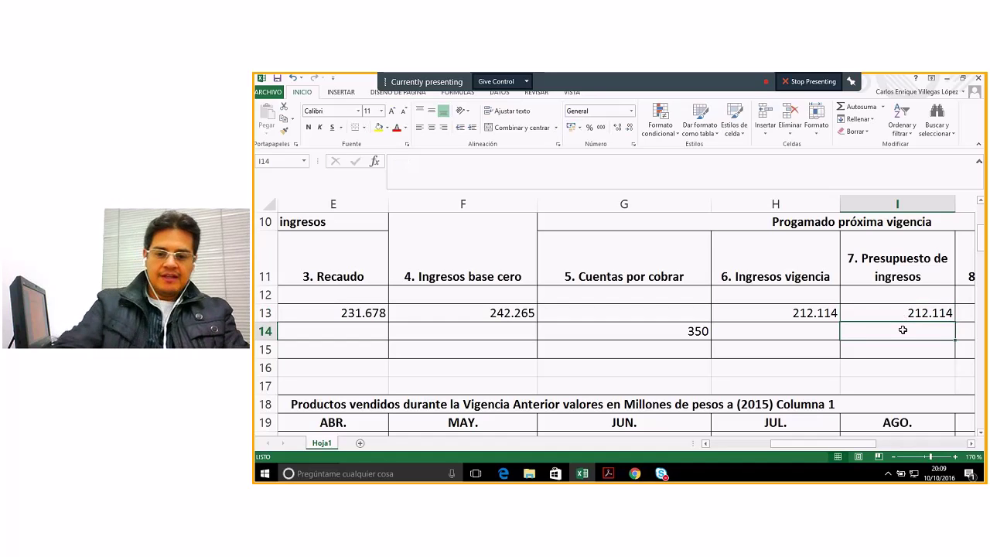
text(=)
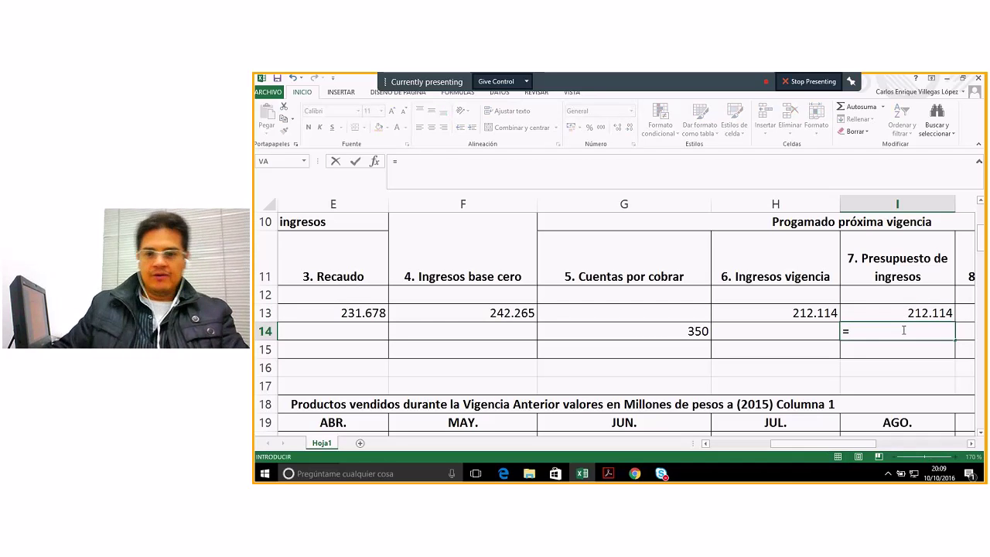
click(687, 332)
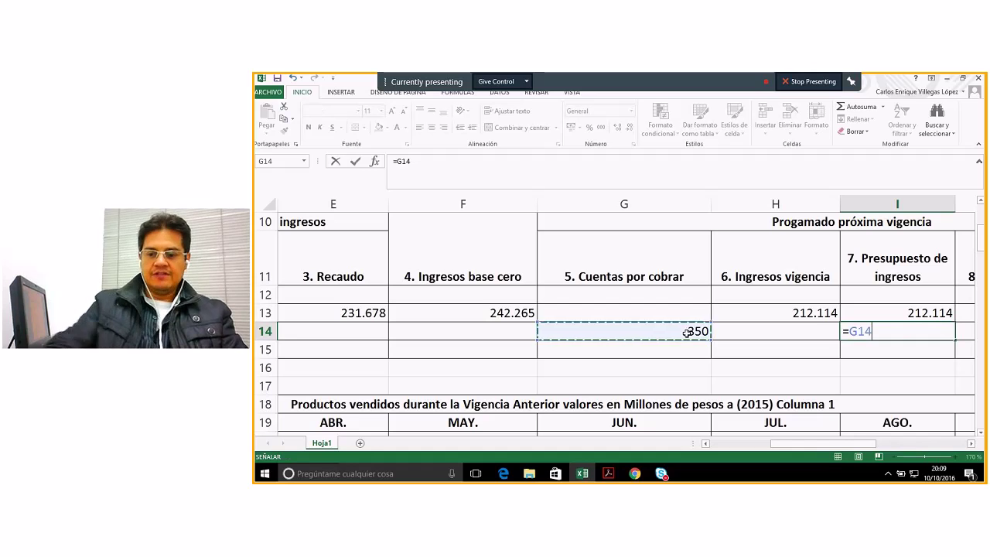
key(Return)
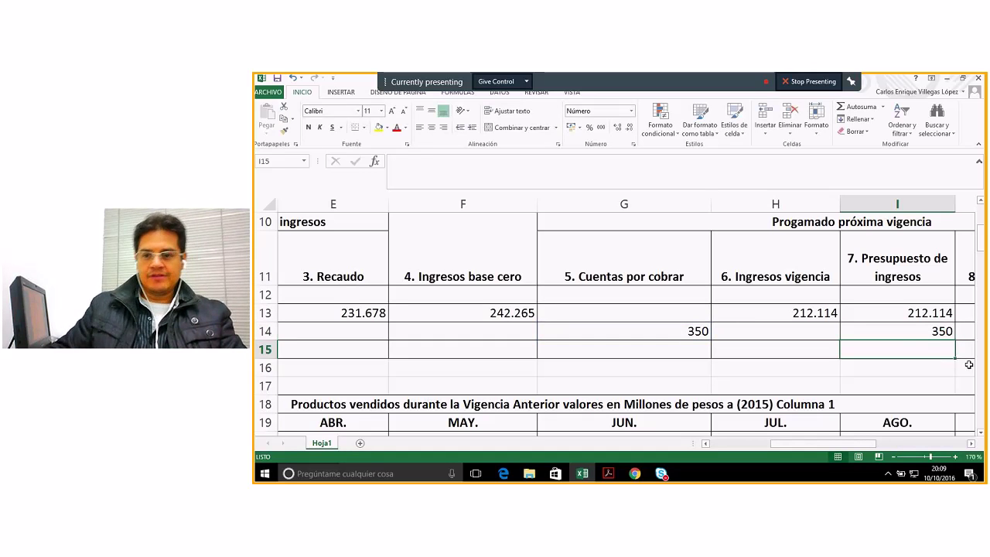
click(914, 331)
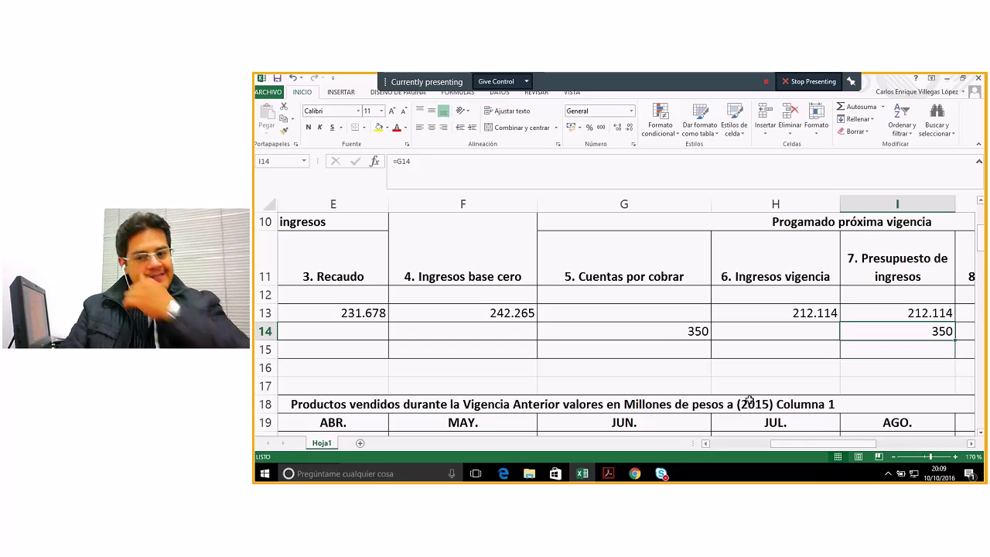
- Go up past the PRESUPUESTO 2017 table and select the NOTA about sanciones and fotomultas in A6
key(Up)
key(Up)
key(Up)
key(Up)
key(Up)
key(Up)
key(Up)
key(Up)
key(Up)
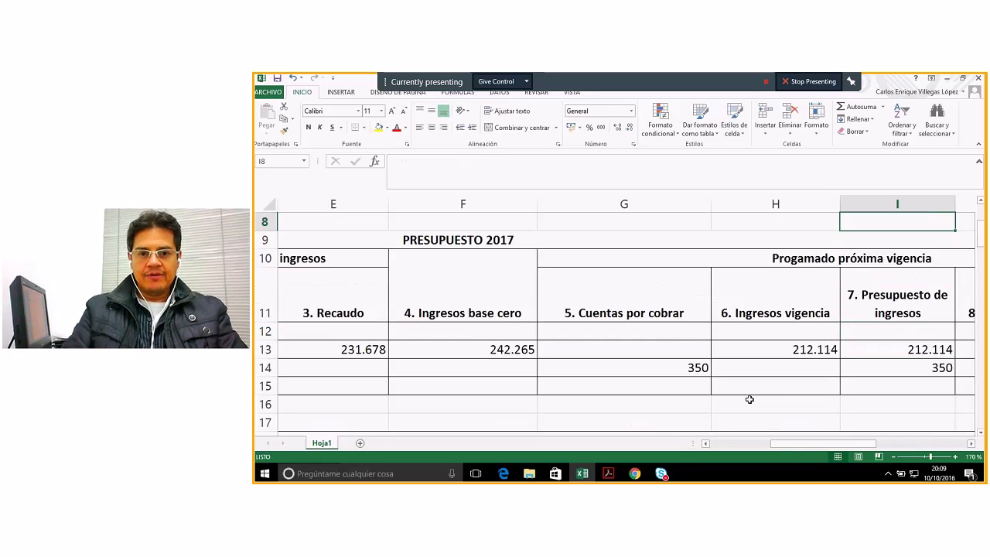
key(Down)
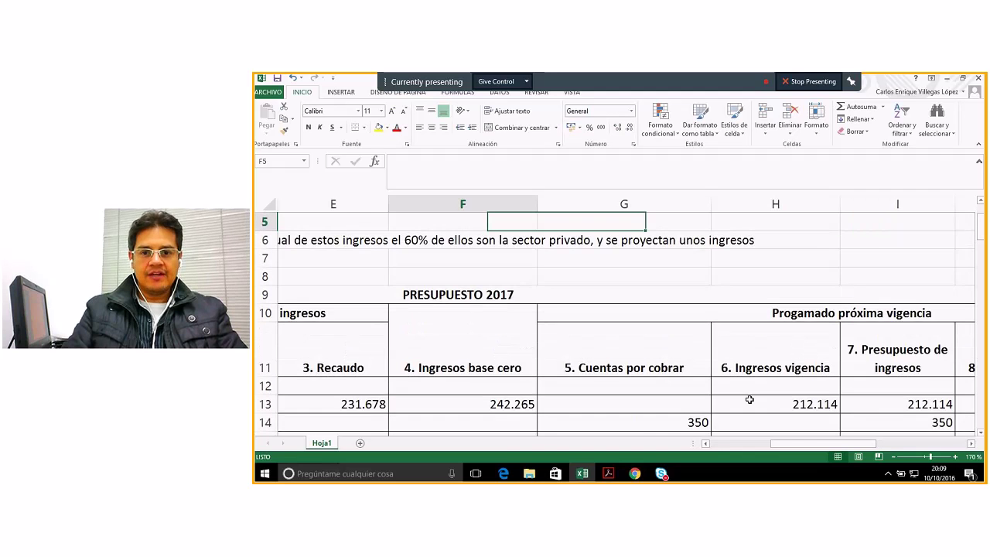
key(Home)
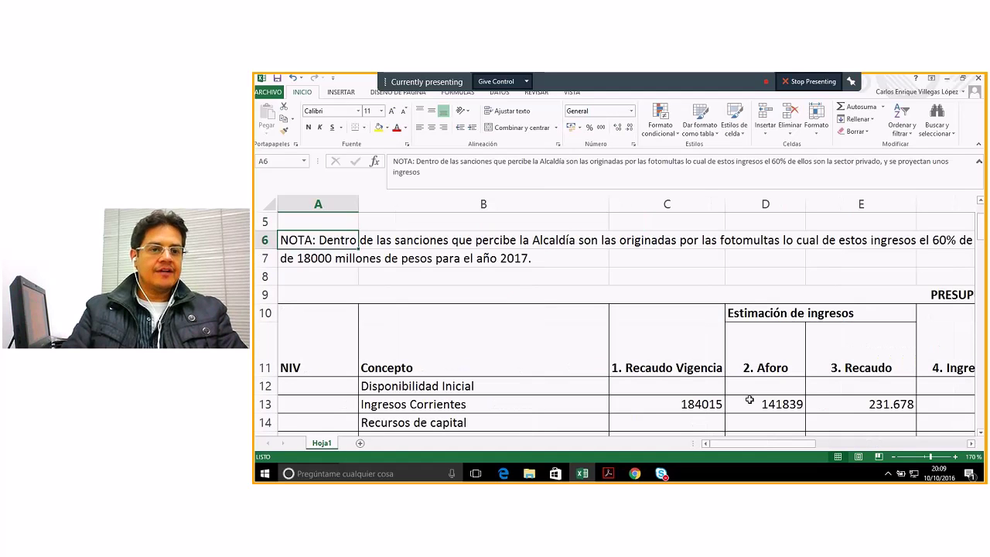
- Read the fotomultas note across row 6 and its continuation in row 7 on the income projected for 2017
key(Right)
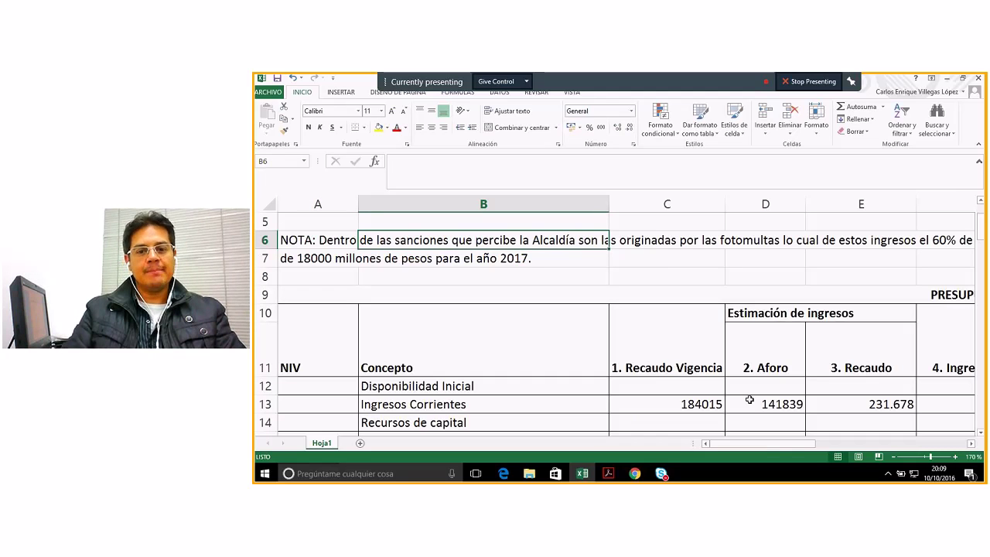
key(Left)
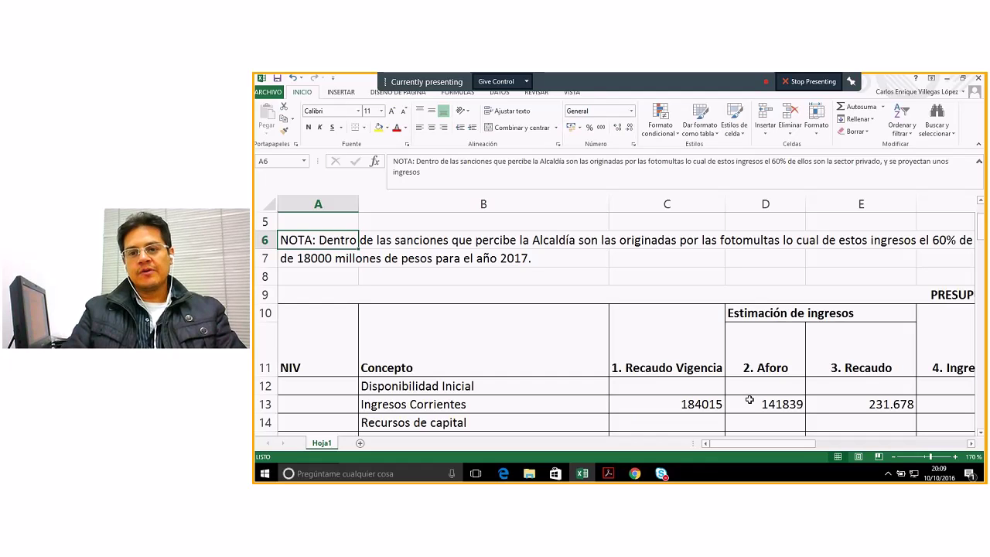
key(Right)
key(Right)
key(Right)
key(Right)
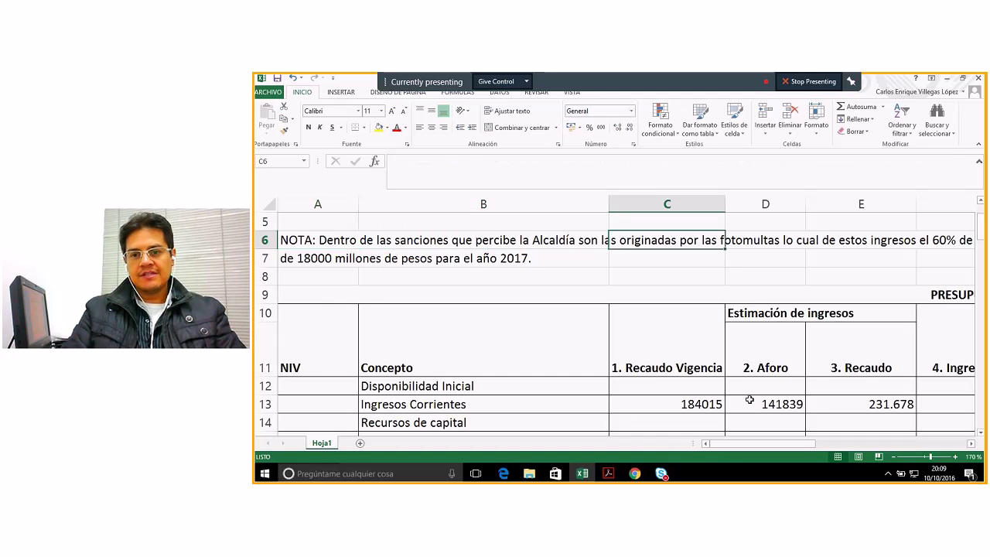
key(Right)
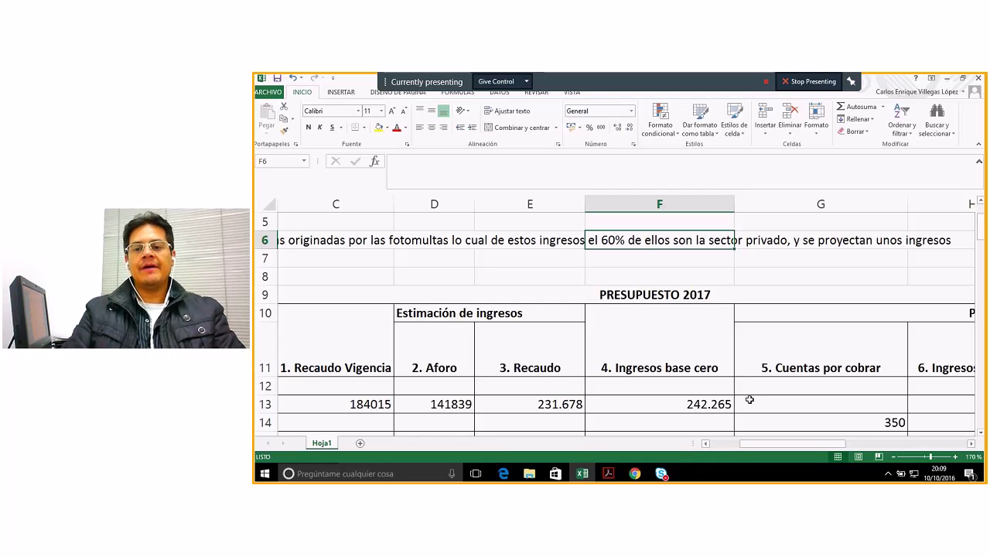
key(Left)
key(Home)
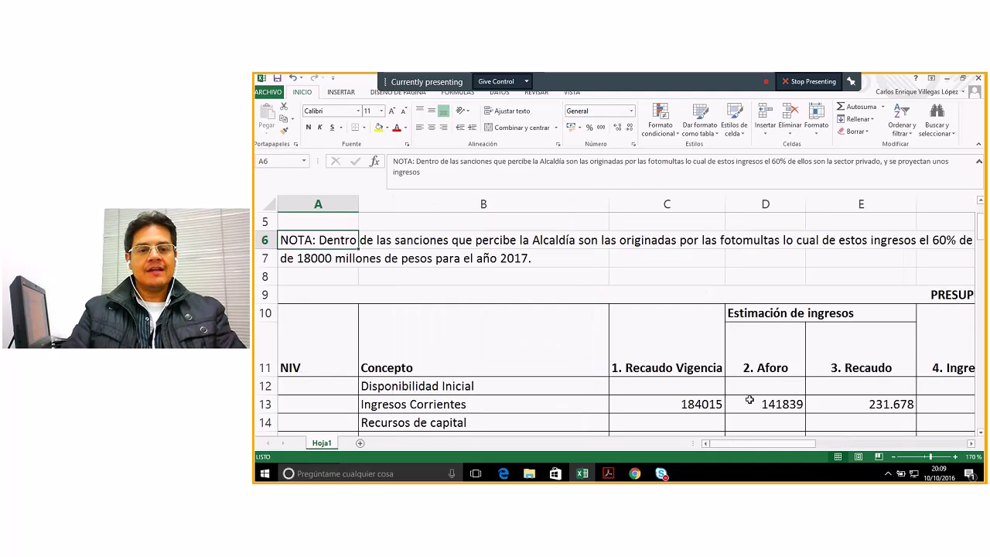
key(Down)
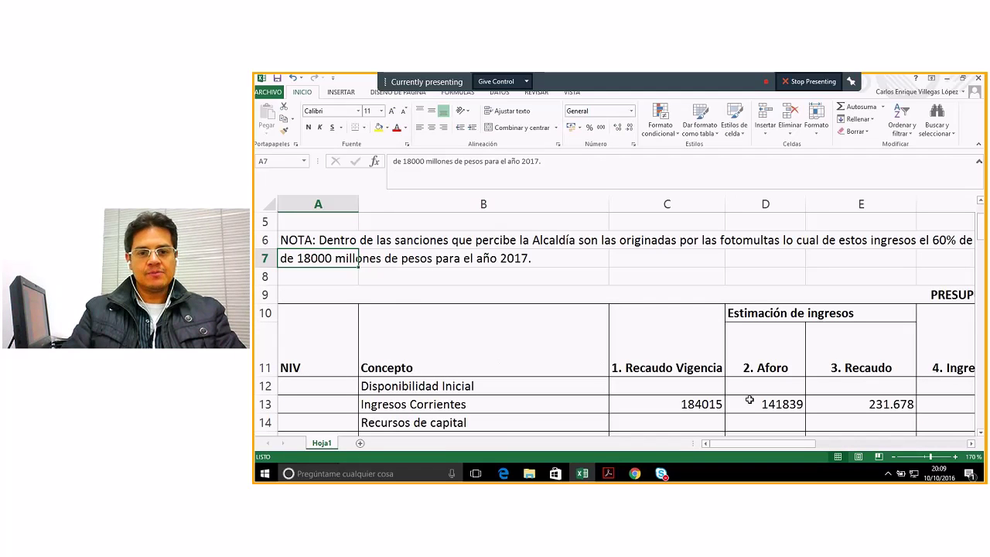
key(Right)
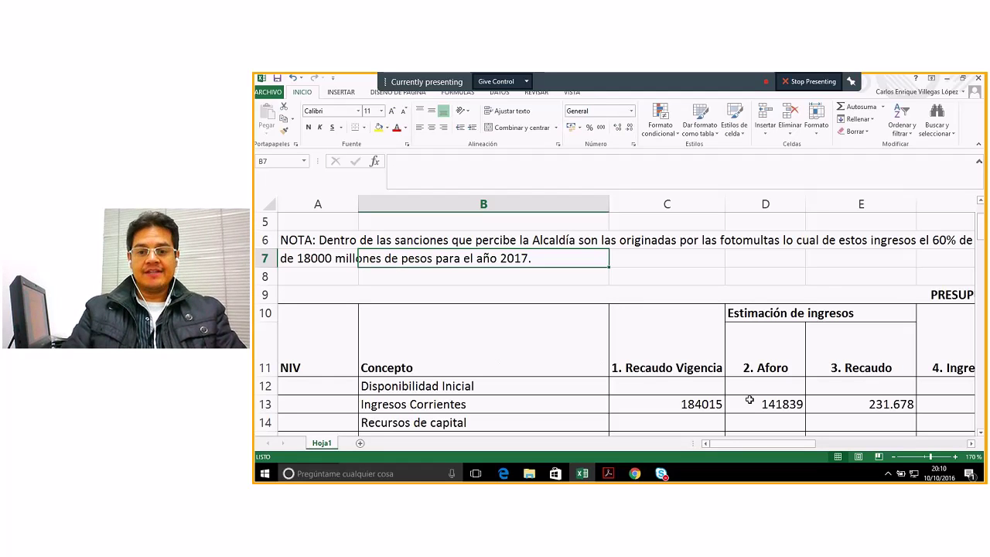
key(Right)
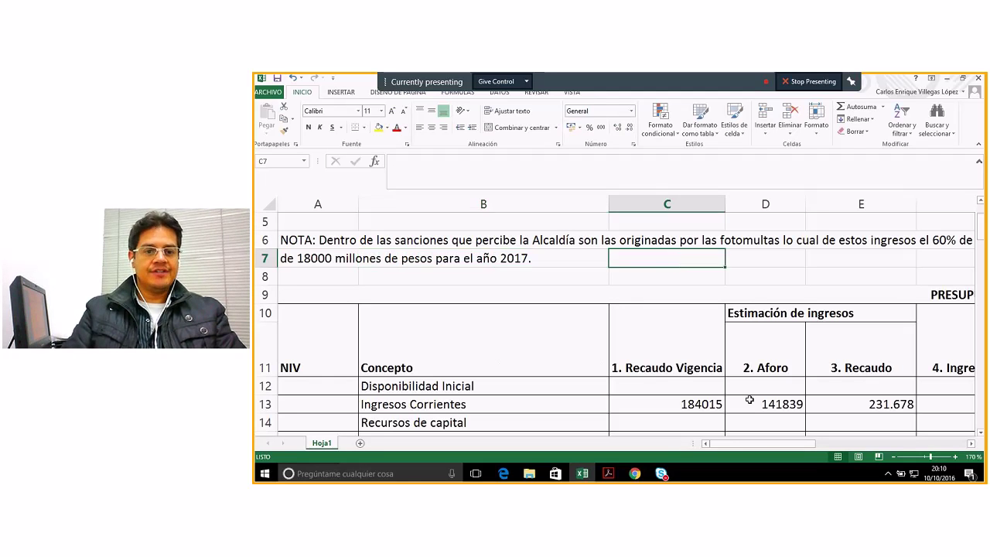
- Enter the label "Sanciones" in cell C8, below the note
key(Down)
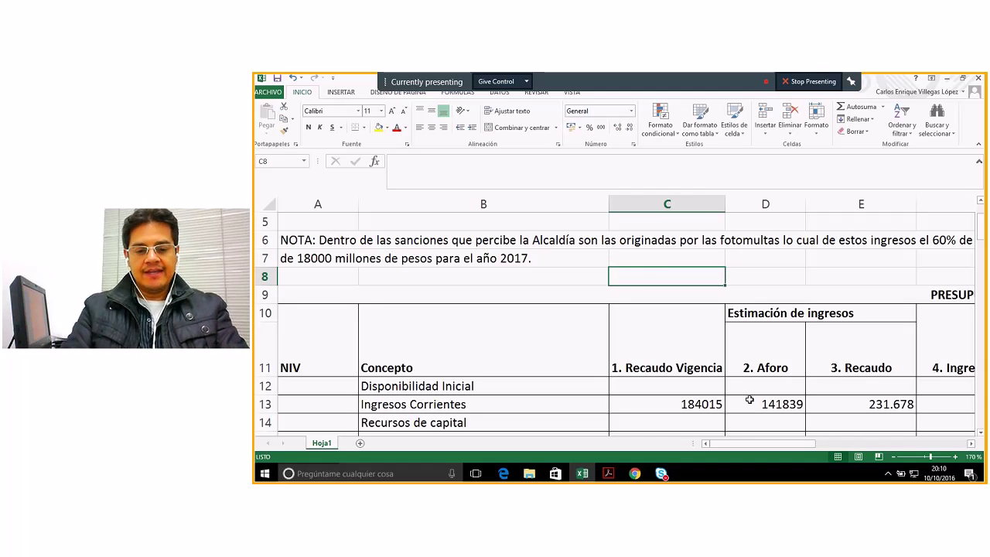
text(Sanciones)
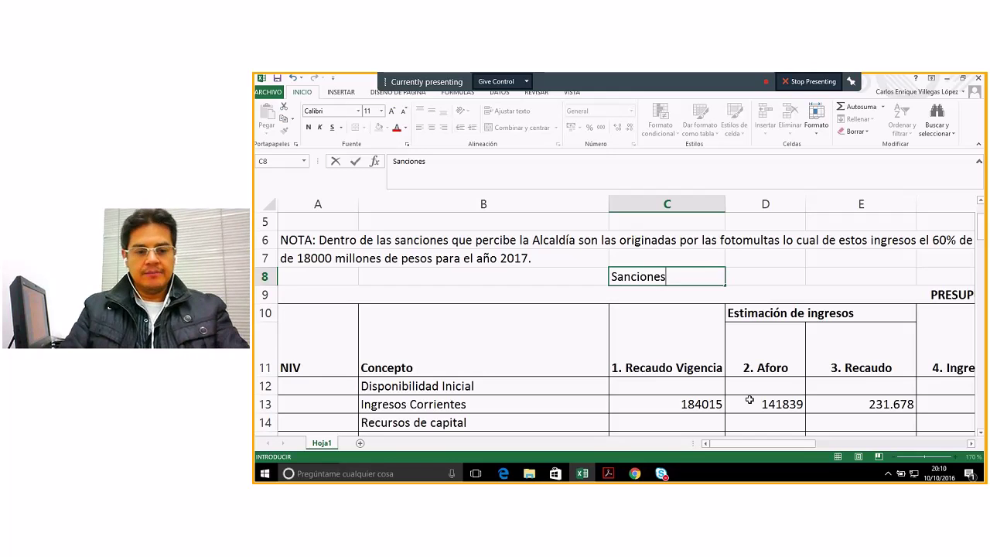
key(Return)
key(Return)
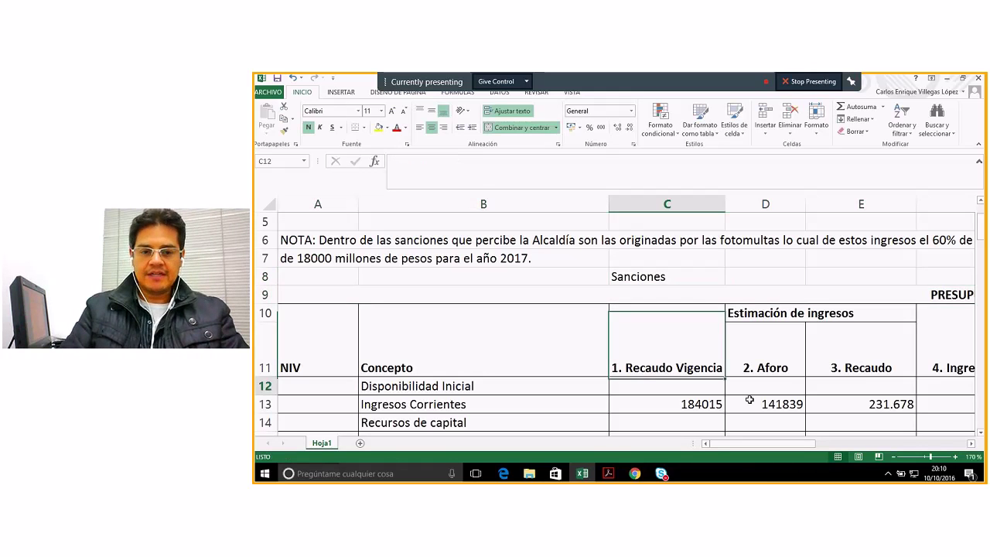
- Go down to the monthly income table below the budget and find the Sanciones row in A21
key(Return)
key(Return)
key(Return)
key(Return)
key(Return)
key(Return)
key(Return)
key(Return)
key(Return)
key(Return)
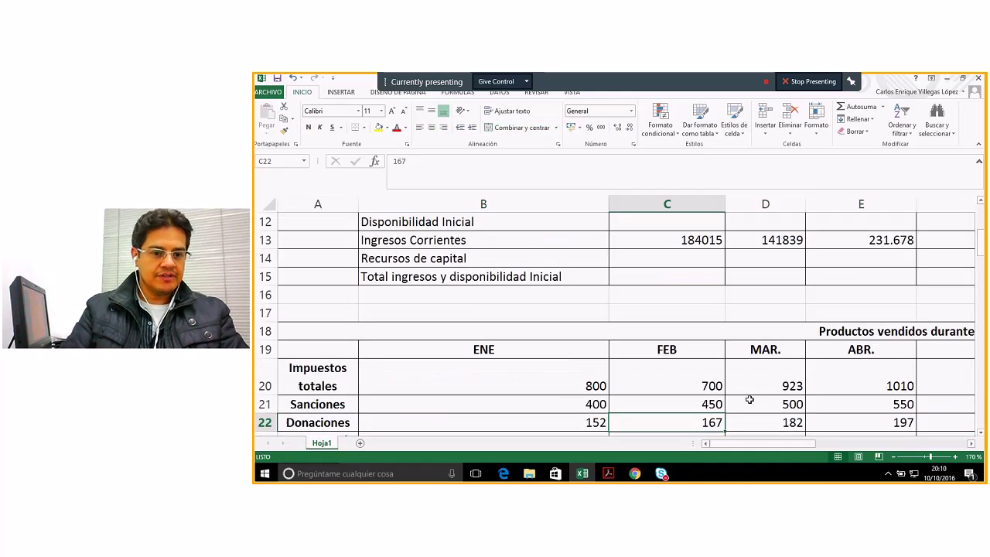
key(Return)
key(Return)
key(Up)
key(Up)
key(Up)
key(Left)
key(Left)
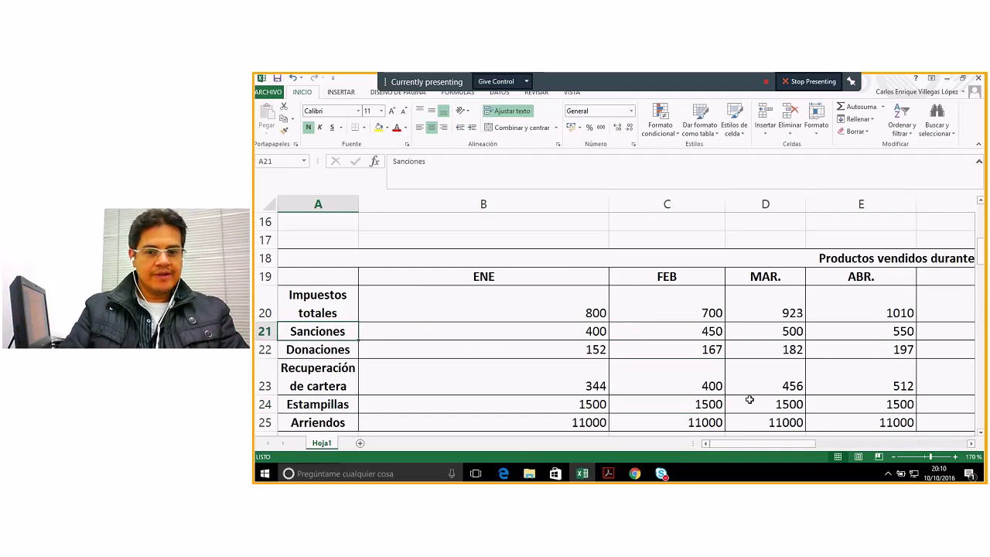
- Return to the Sanciones label under the note and enter the projected income 18000 beside it in D8
key(Up)
key(Up)
key(Up)
key(Up)
key(Up)
key(Up)
key(Up)
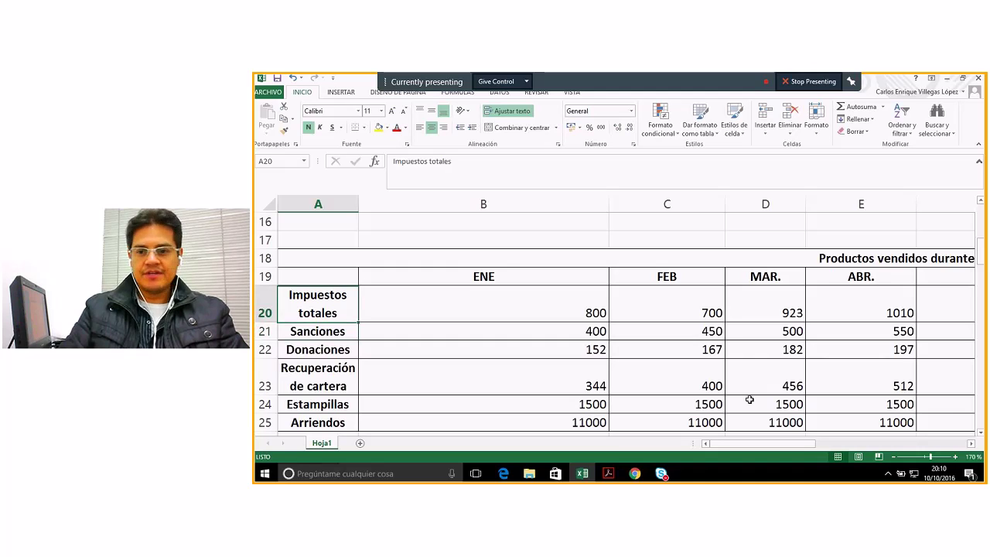
key(Up)
key(Up)
key(Up)
key(Up)
key(Up)
key(Up)
key(Up)
key(Up)
key(Up)
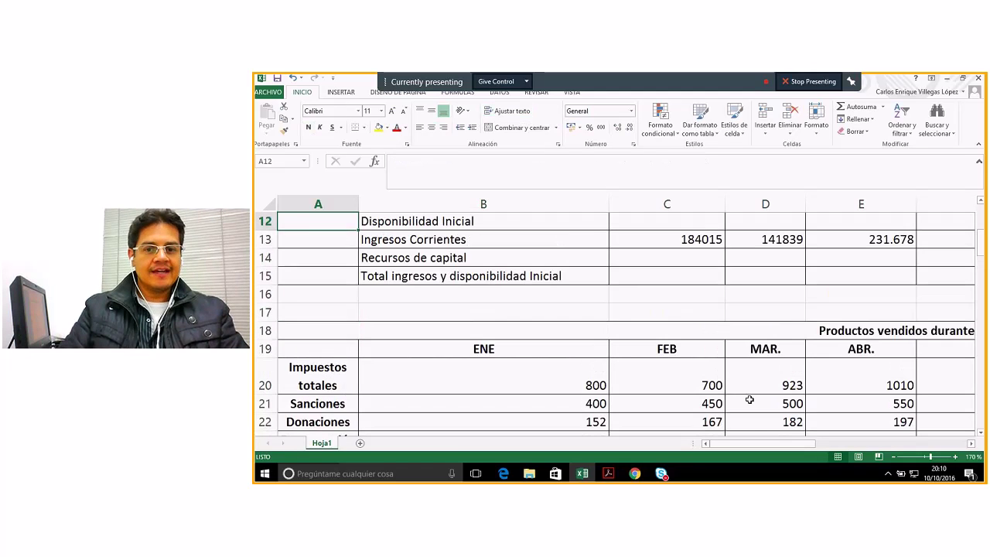
scroll(750, 400, up, 1)
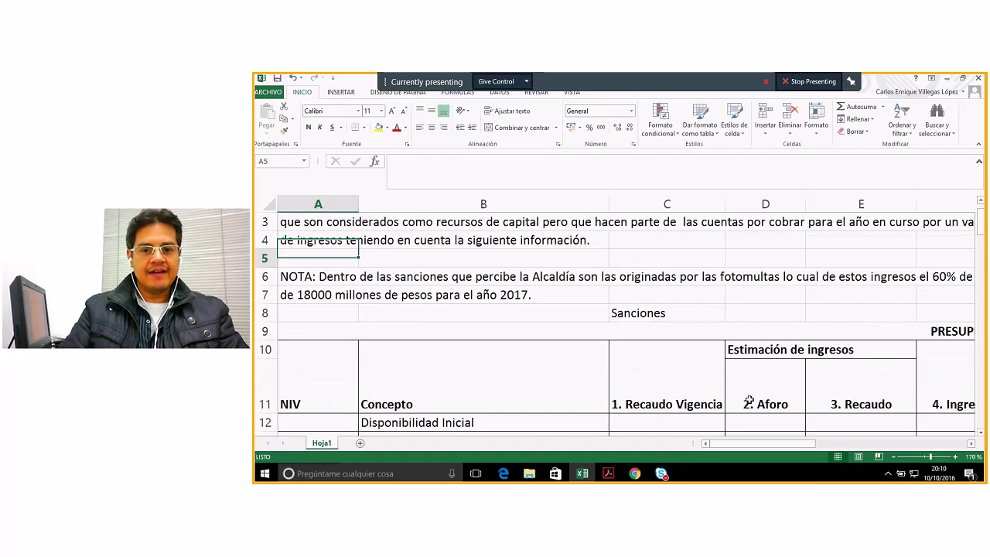
key(Down)
key(Down)
key(Down)
key(Right)
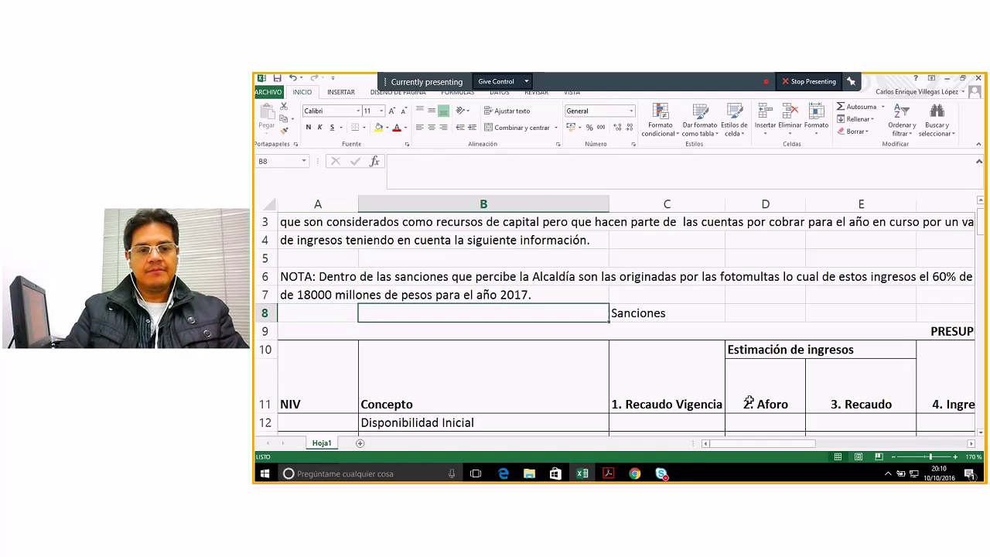
key(Right)
key(Right)
key(Left)
key(Right)
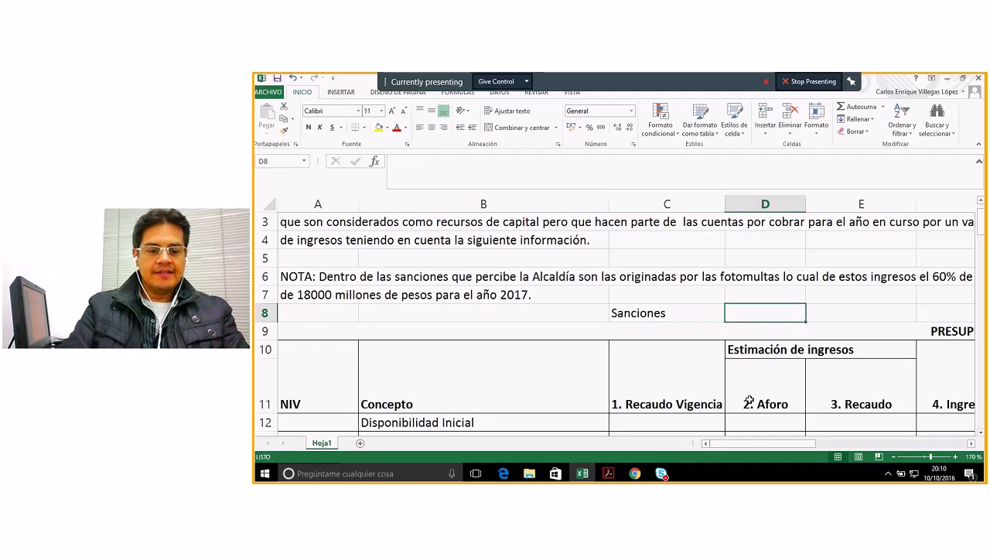
text(18000)
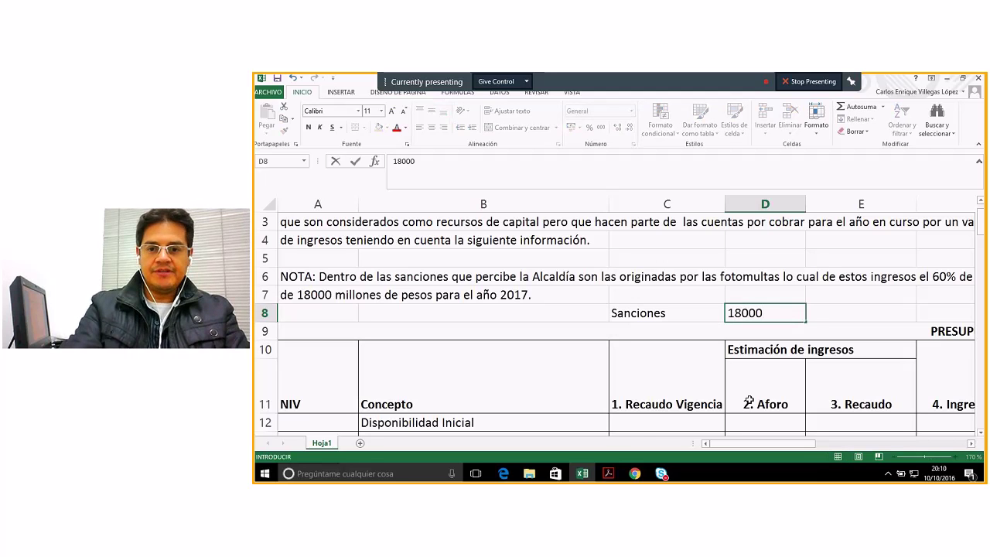
key(Return)
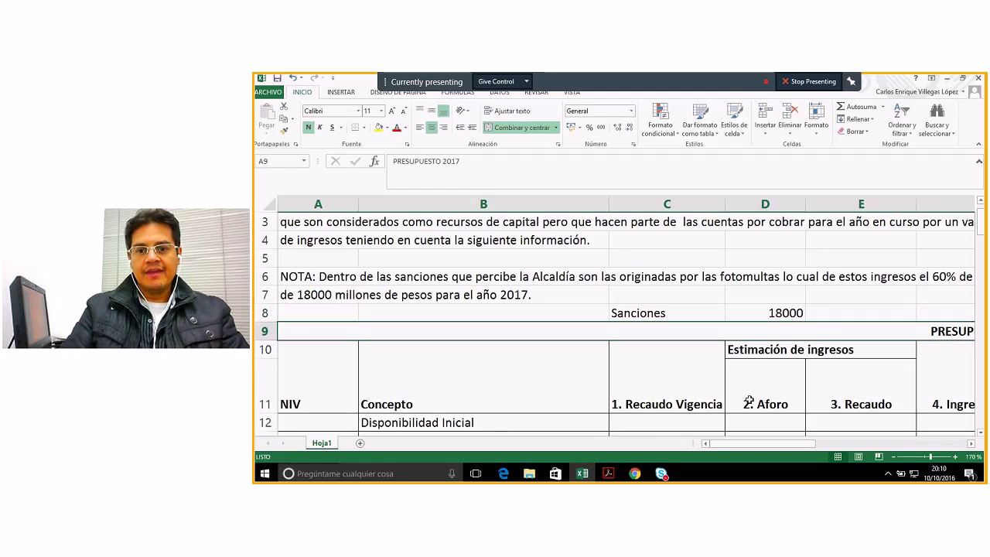
- Enter the public-sector share 0,40 in E8, next to the Sanciones amount
key(Up)
key(Right)
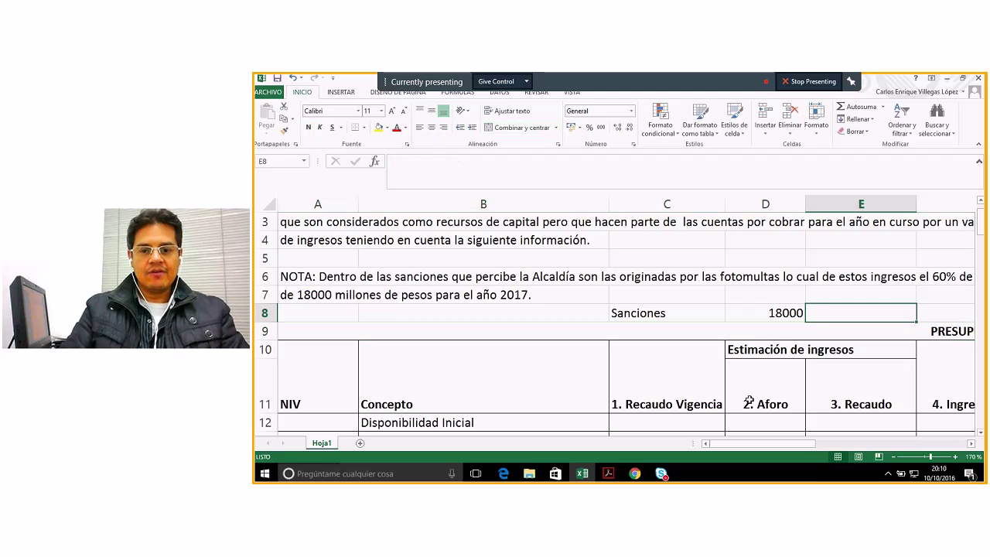
text(0,)
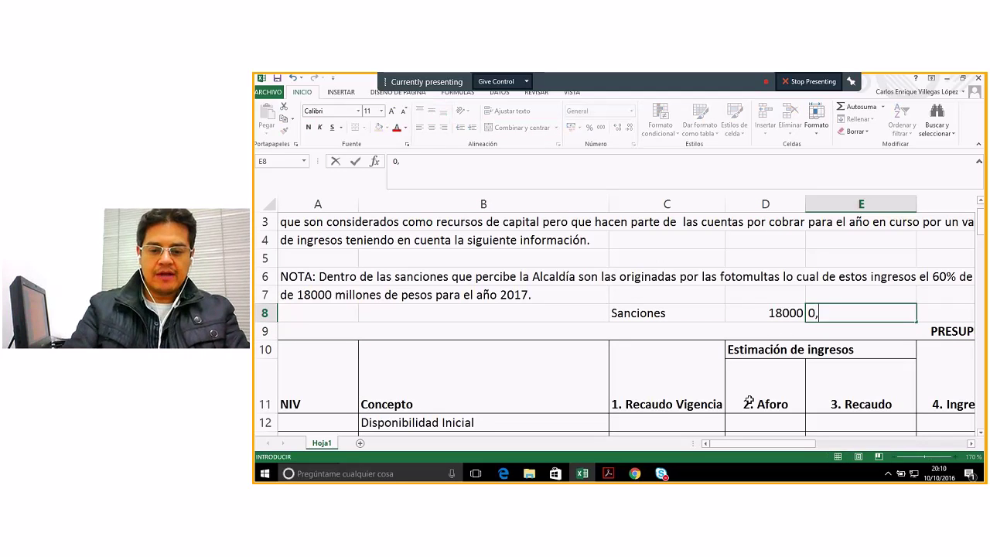
text(40)
key(Return)
- Compare the private-sector percentage in the row 6 note with the share entered in E8
key(Up)
key(Right)
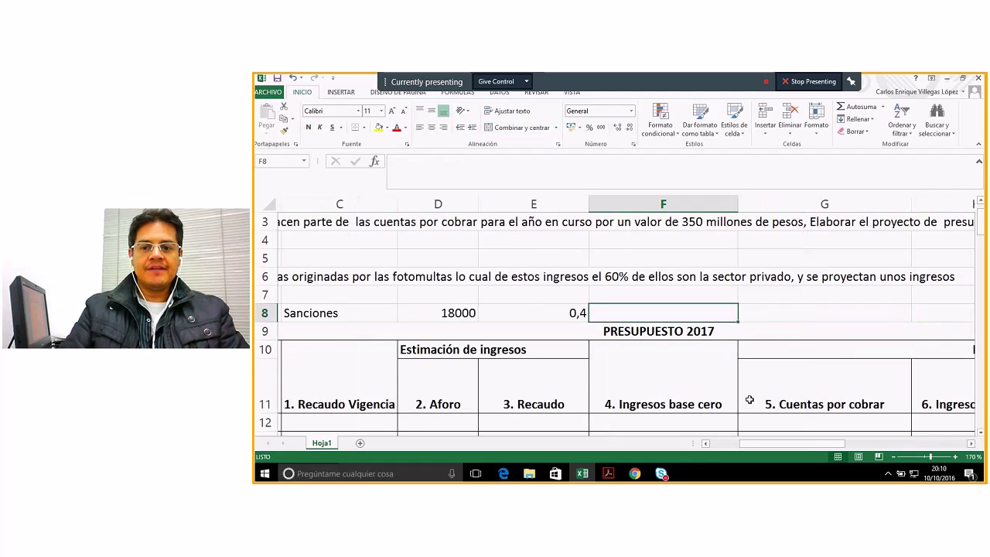
click(614, 277)
click(752, 276)
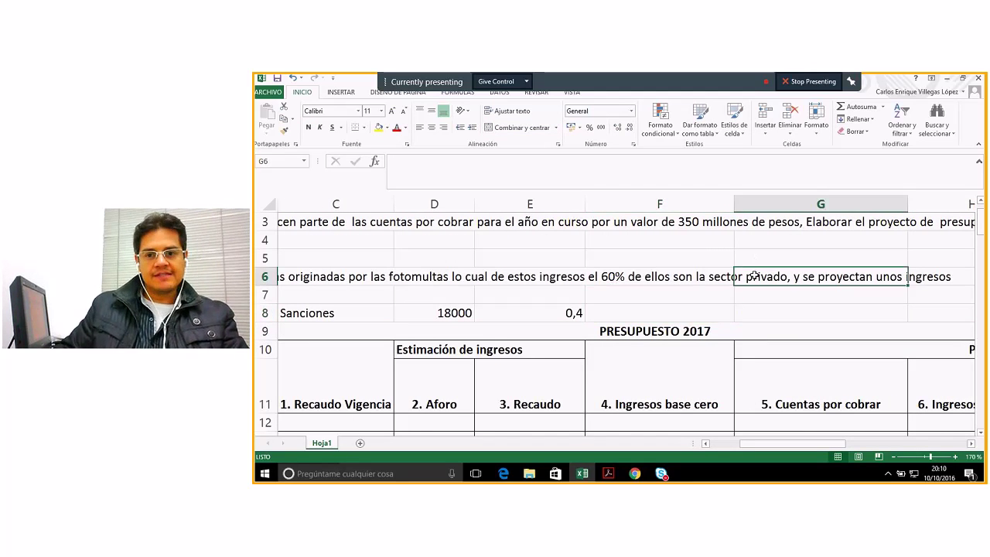
click(613, 272)
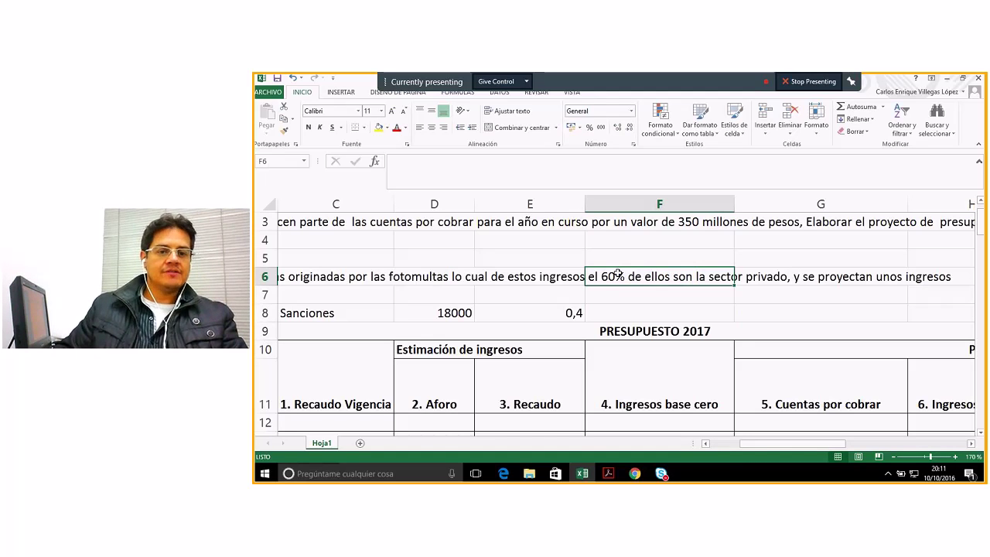
key(Left)
key(Left)
key(Right)
key(Right)
double_click(559, 309)
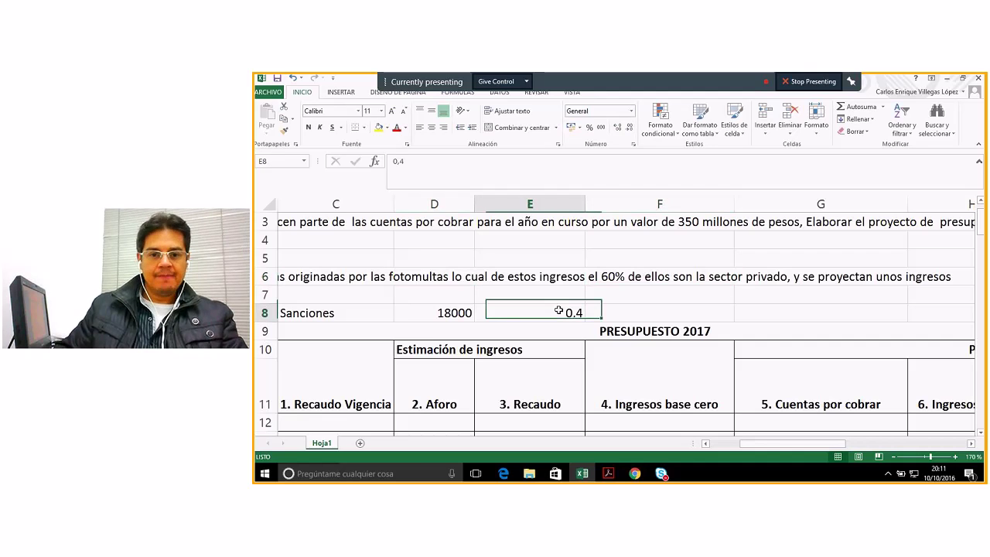
key(Escape)
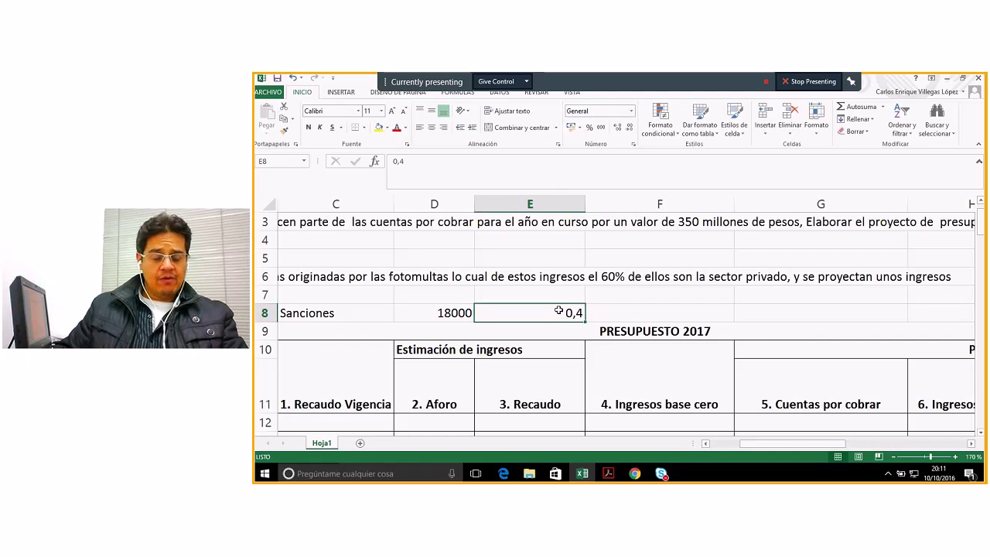
- Calculate the Sanciones income in F8 with the formula =D8*E8 and check the cell
click(650, 312)
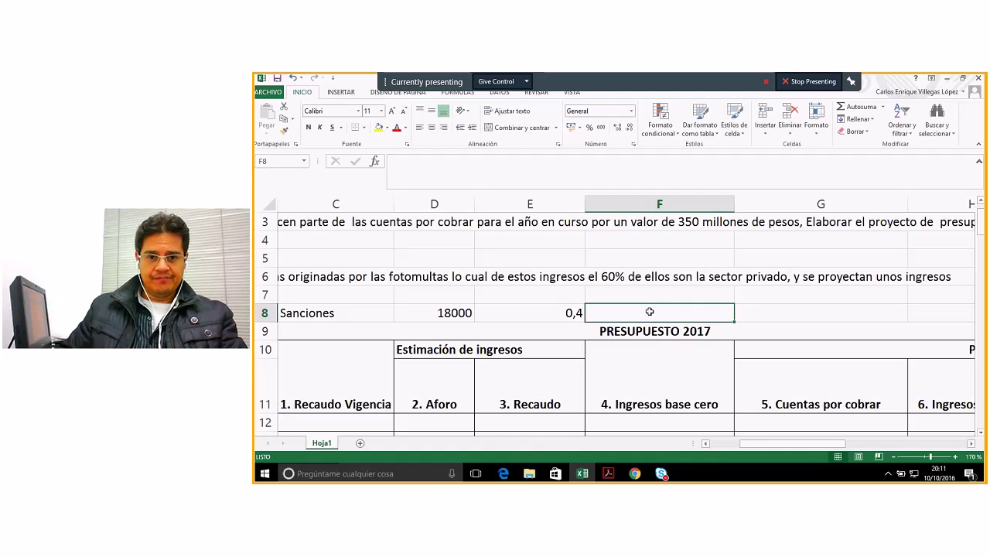
text(=)
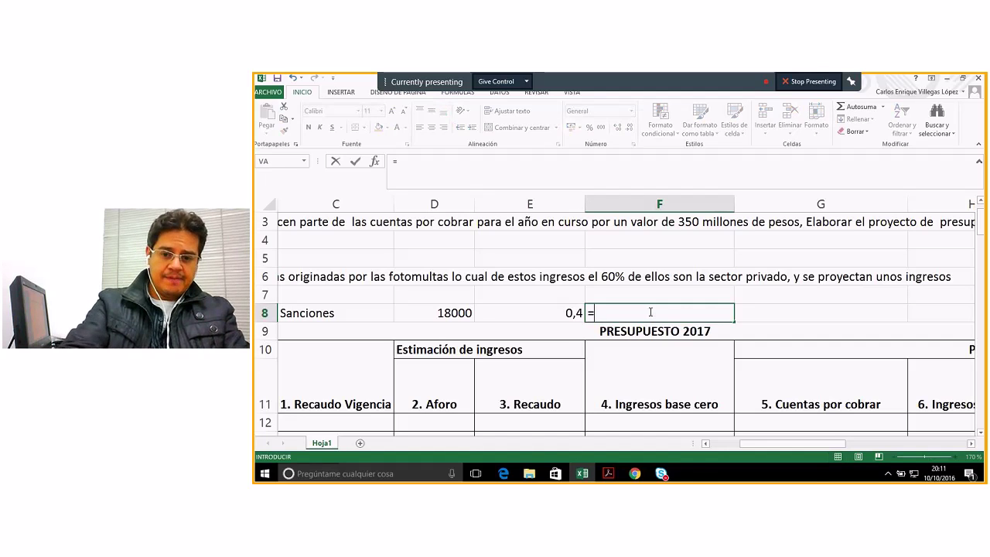
click(419, 314)
text(*)
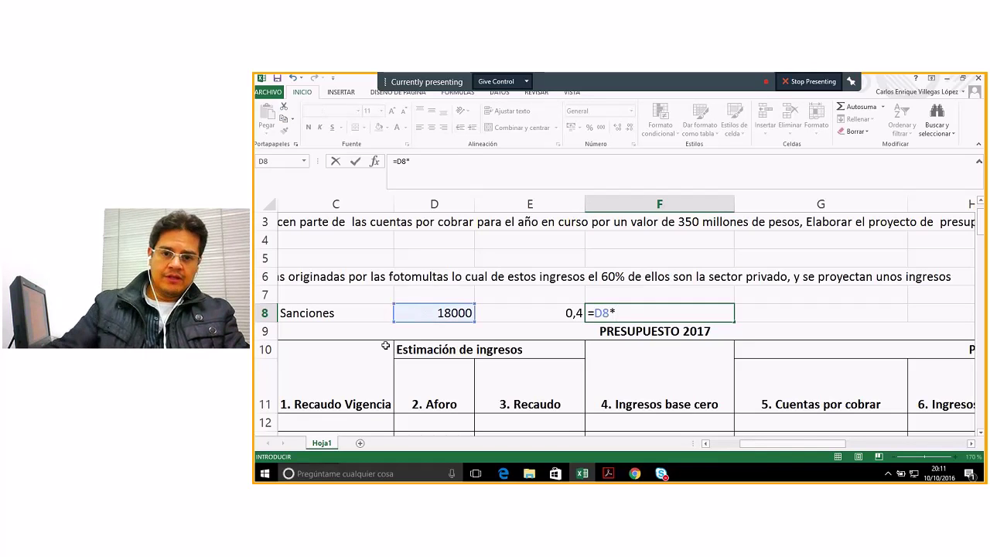
click(511, 315)
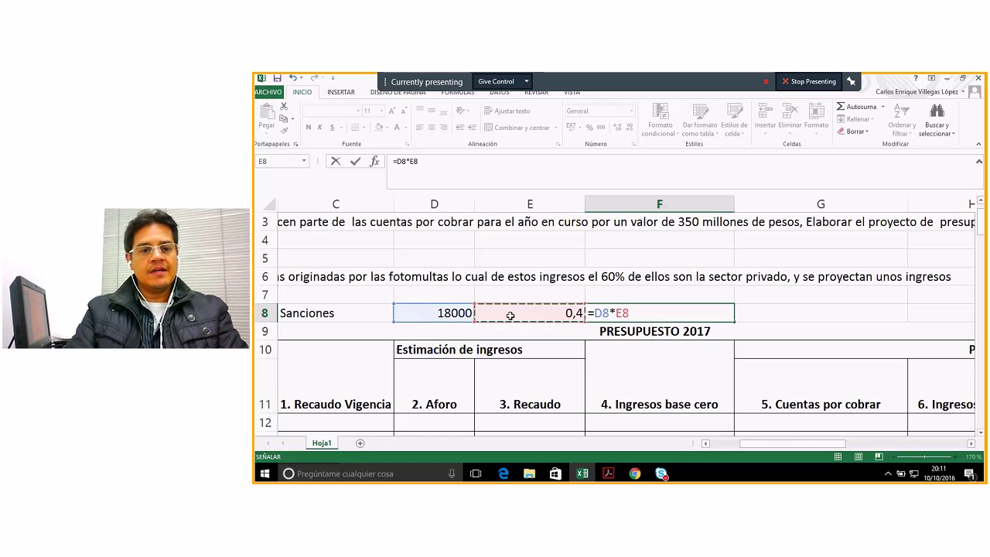
key(Return)
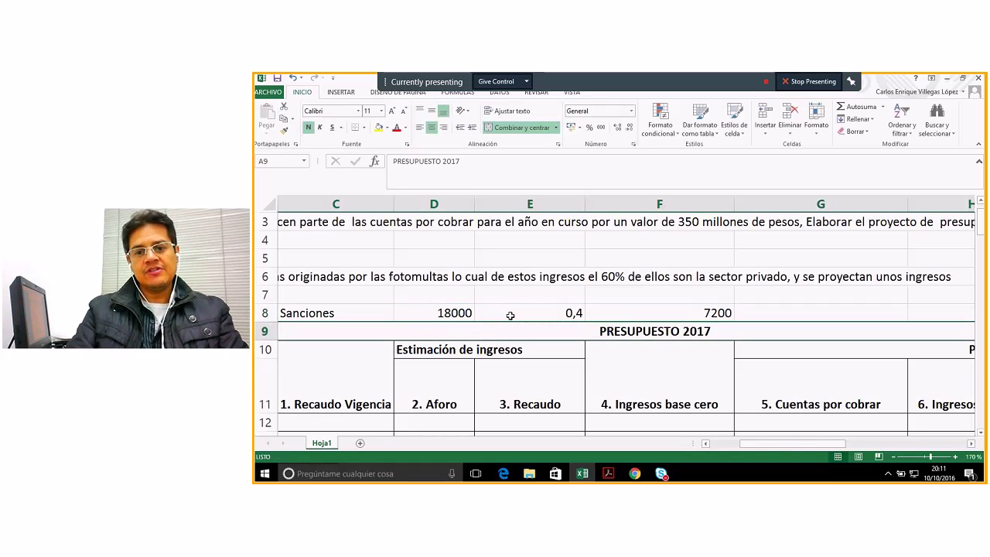
click(685, 312)
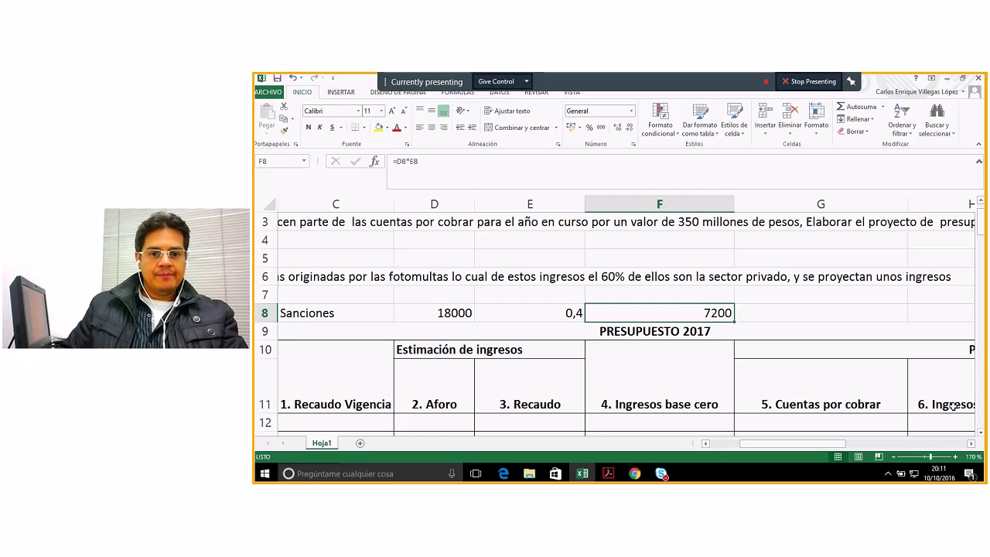
- Examine the column 7 Presupuesto de ingresos cells I13 and I14 in the PRESUPUESTO 2017 table
click(979, 434)
click(979, 434)
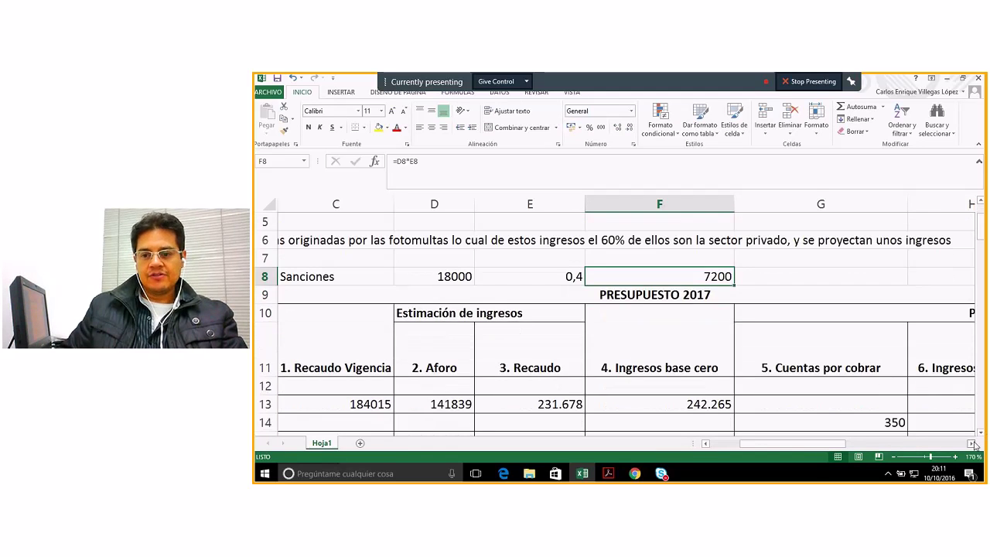
click(972, 443)
scroll(868, 410, down, 1)
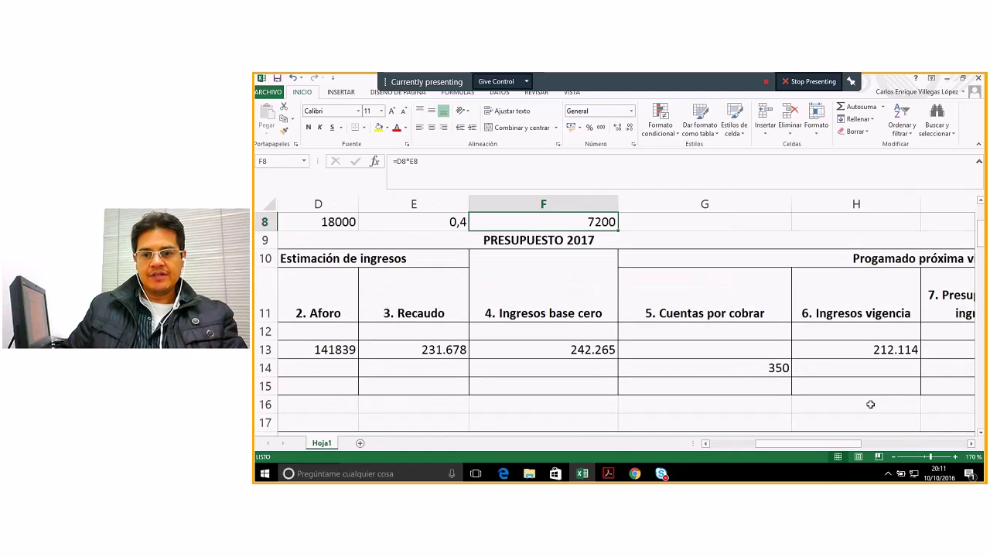
click(971, 443)
click(971, 444)
click(778, 351)
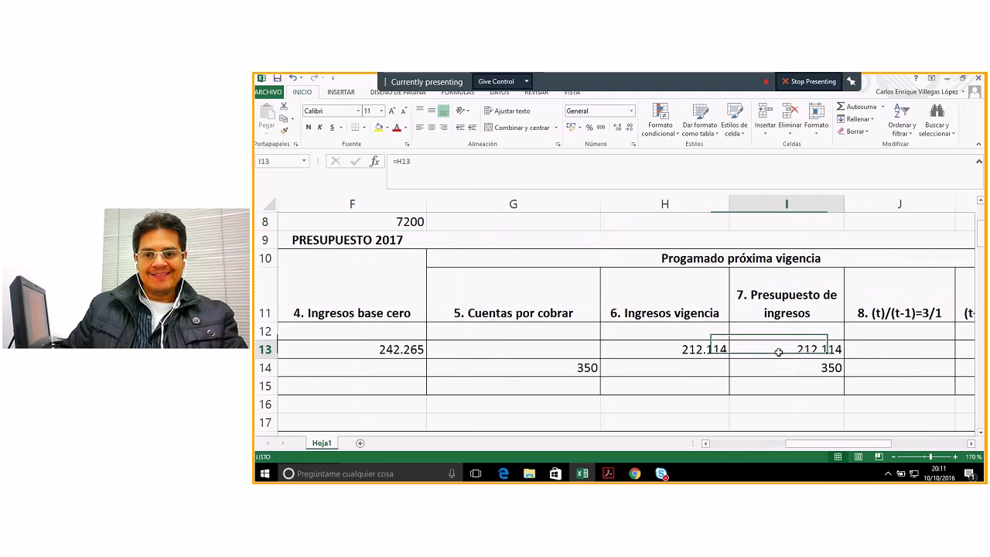
click(781, 371)
- Go back to the Concepto column and review the Disponibilidad Inicial, Ingresos Corrientes and Recursos de capital rows
key(Left)
key(Left)
key(Left)
key(Left)
key(Left)
key(Left)
key(Left)
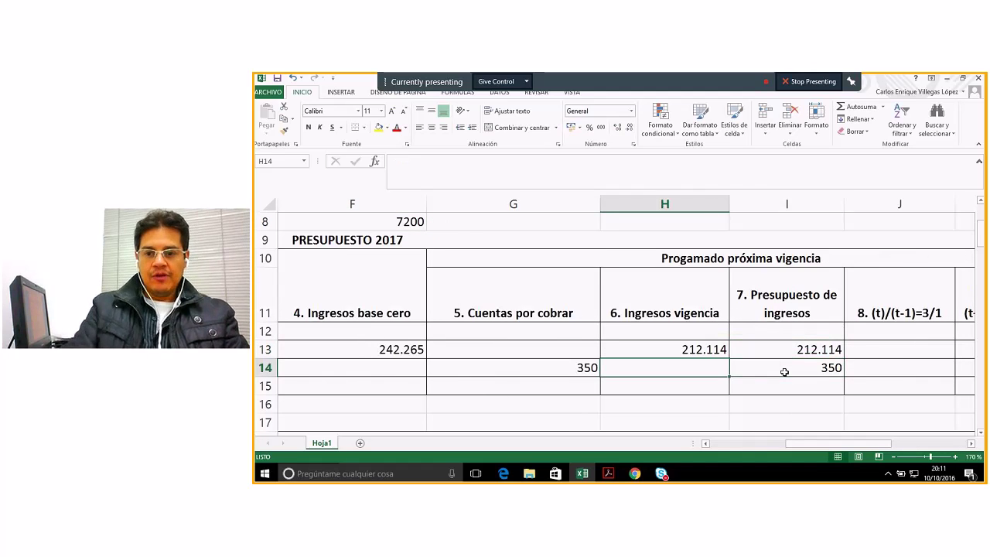
key(Left)
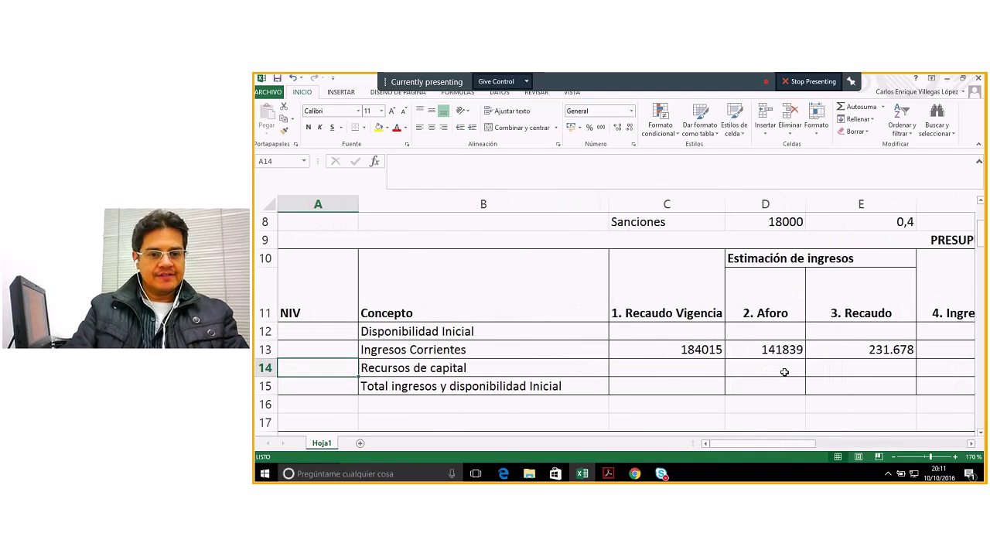
key(Up)
key(Up)
key(Right)
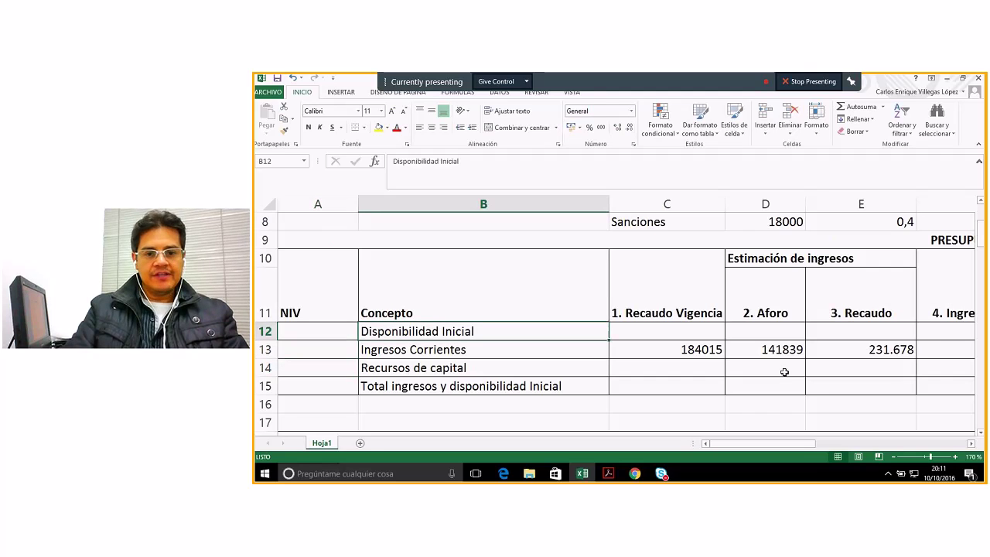
key(Down)
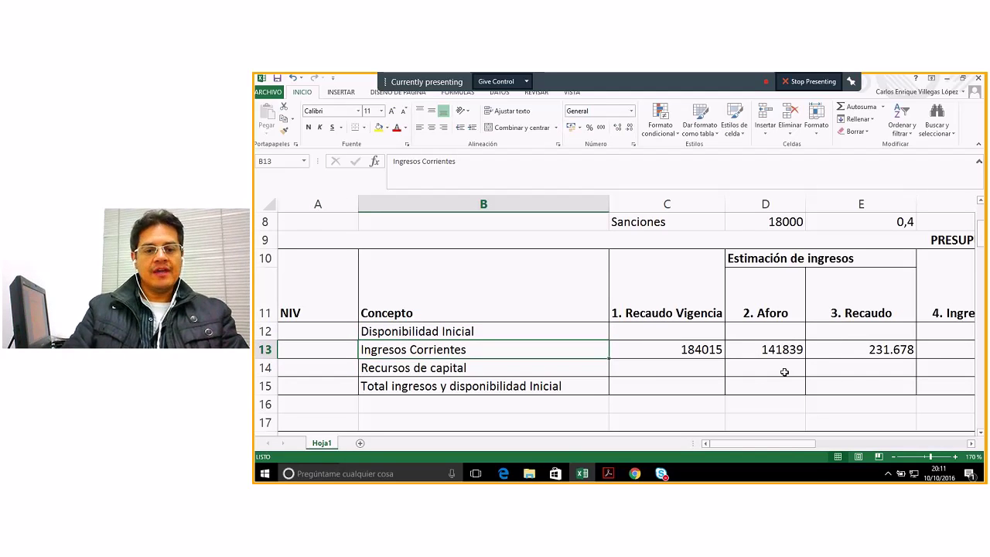
key(Down)
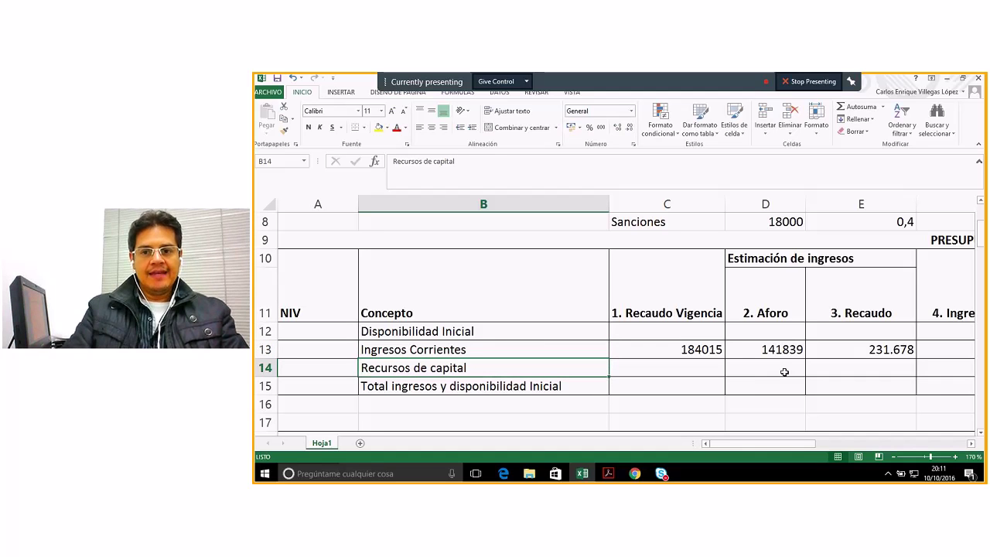
- Reread the NOTA about sanciones and fotomultas in A6
key(Up)
key(Up)
key(Up)
key(Up)
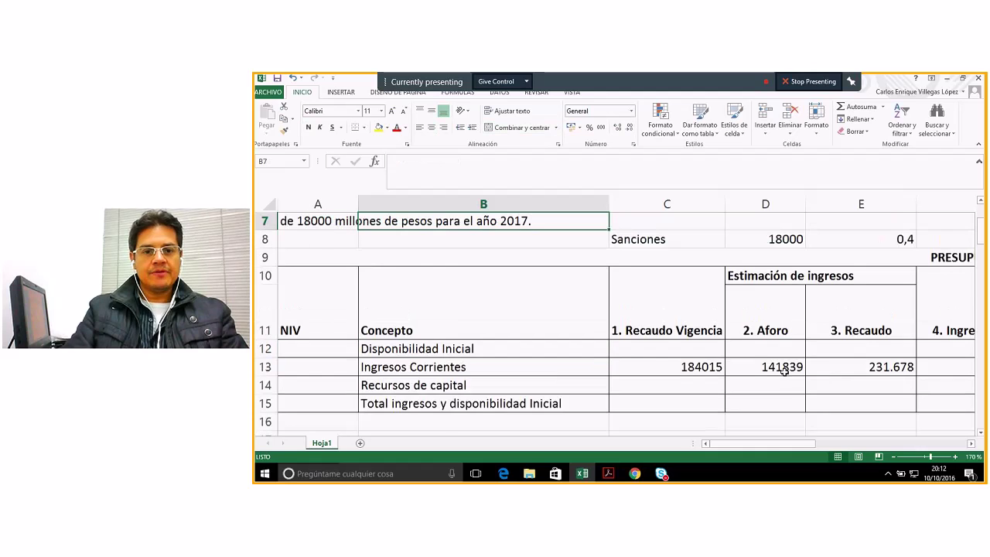
scroll(783, 371, up, 1)
key(Up)
key(Left)
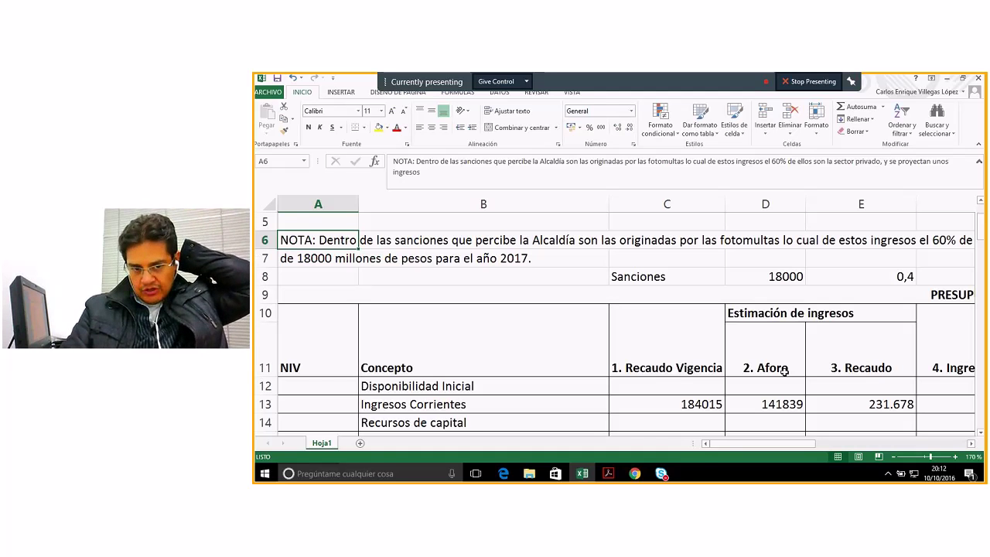
- Check which Concepto row the Sanciones income belongs to, comparing Ingresos Corrientes with Disponibilidad Inicial
key(Down)
key(Down)
key(Down)
key(Down)
key(Down)
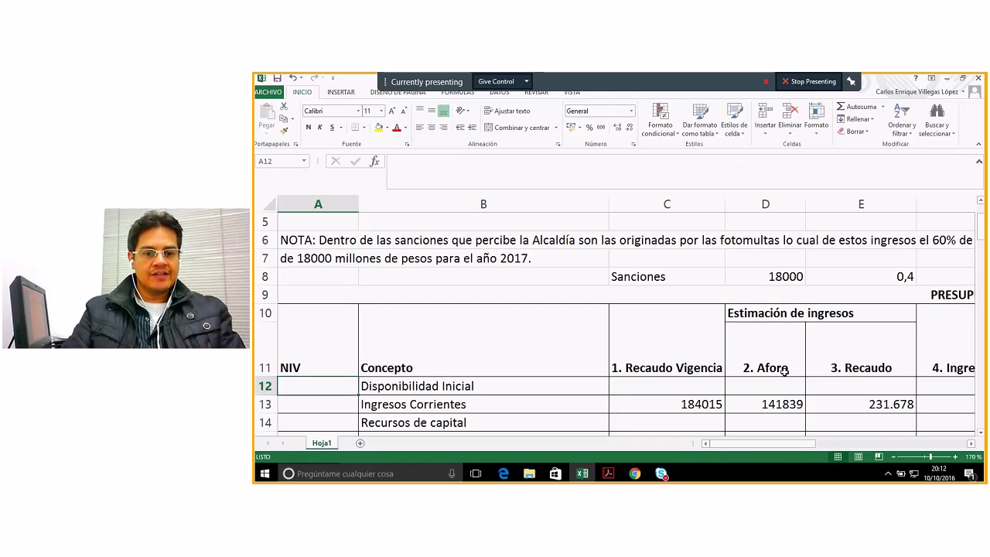
key(Down)
key(Right)
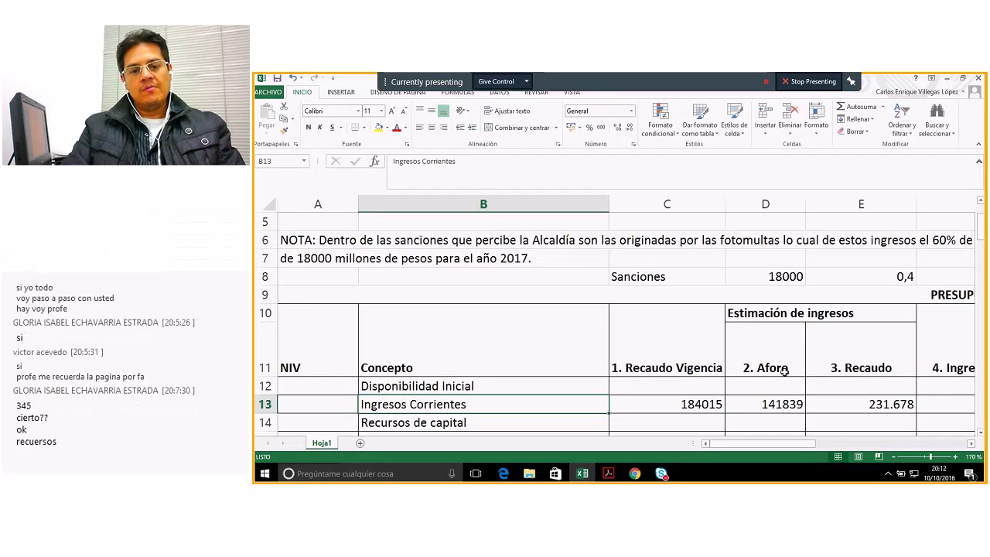
key(Up)
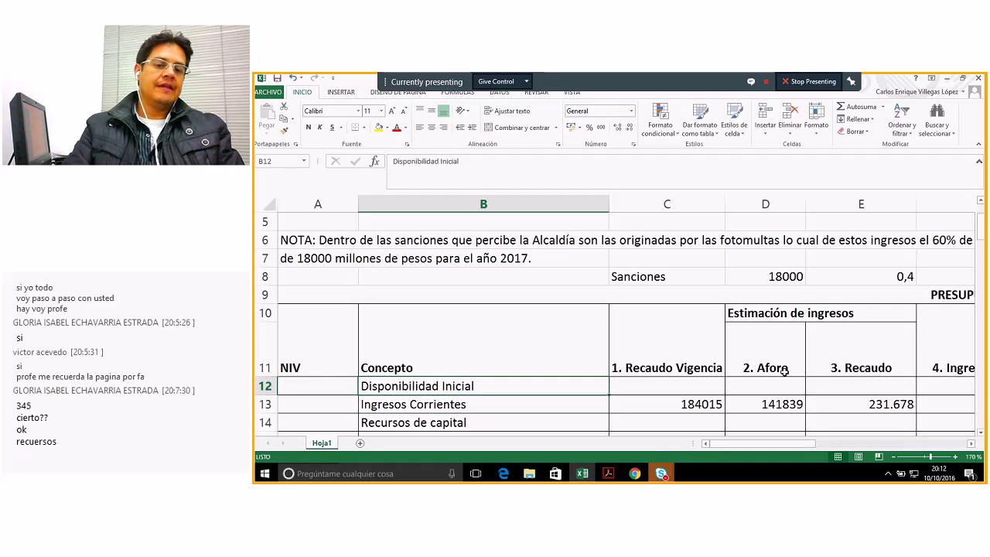
- Check the Skype for Business meeting chat for participants' replies and return to the Excel worksheet
click(661, 473)
click(714, 445)
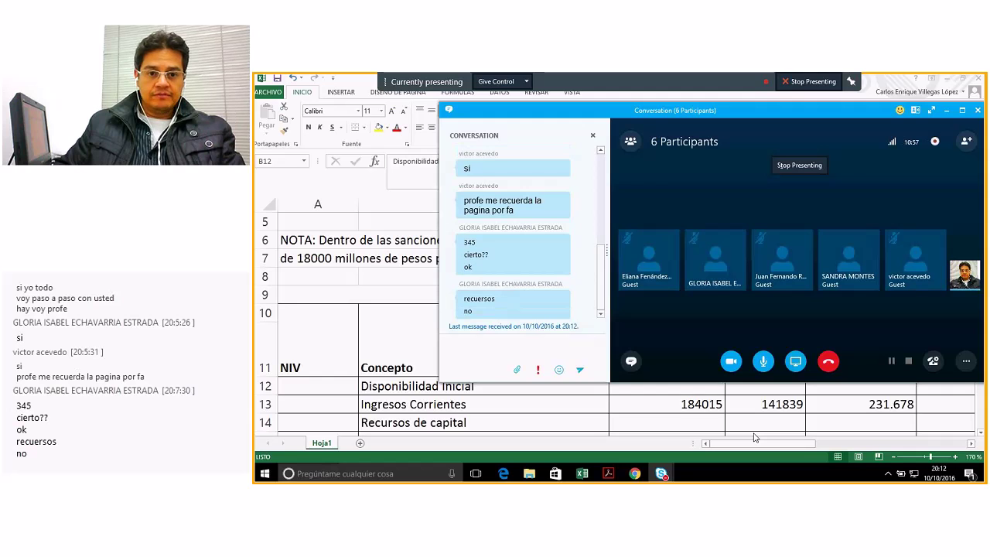
click(371, 388)
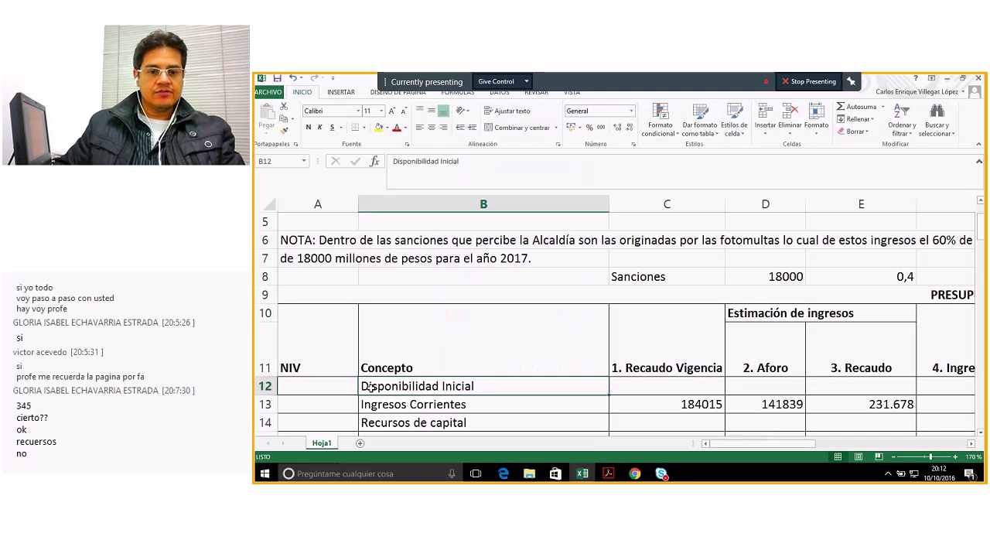
- Compare Recursos de capital with Disponibilidad Inicial and follow the Disponibilidad Inicial row across to column 7, cell I12
click(420, 424)
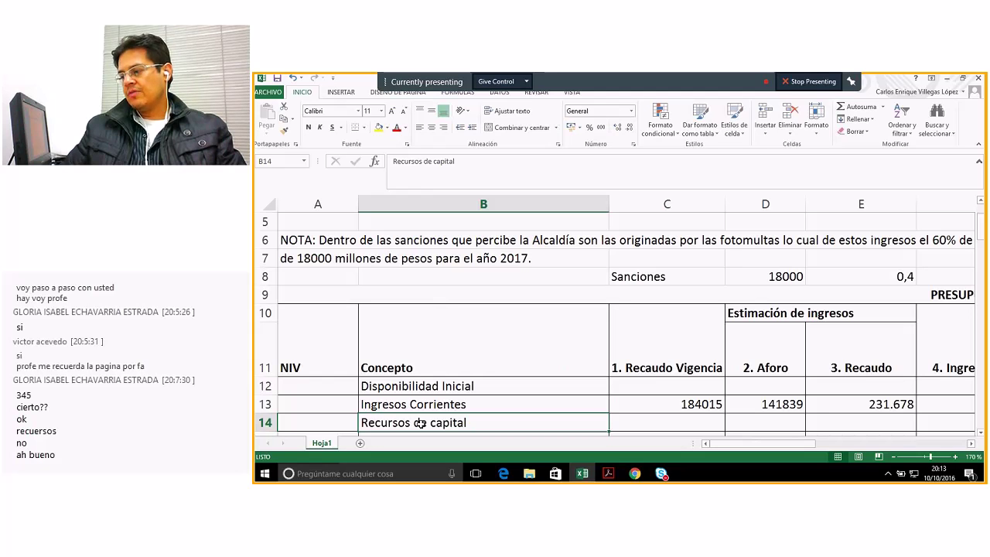
click(446, 386)
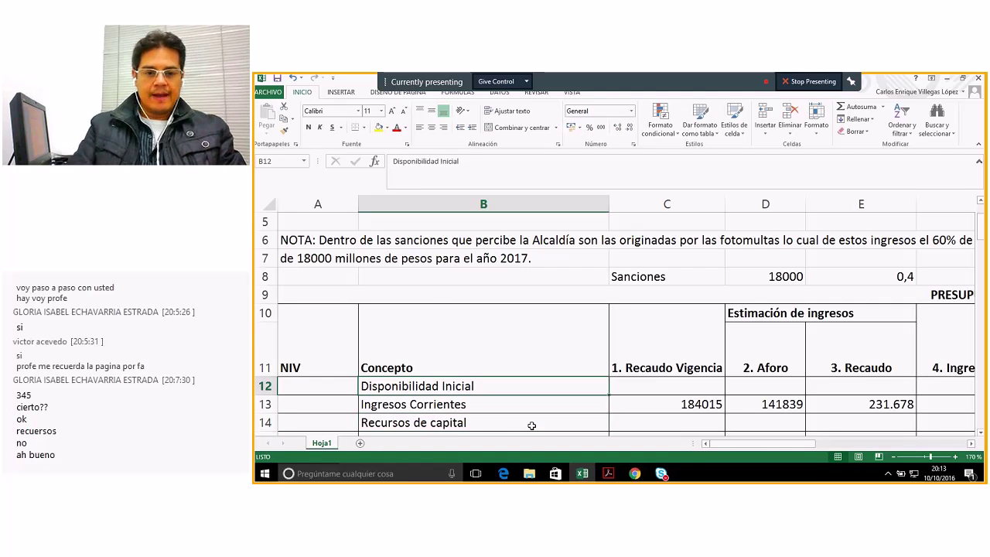
key(Right)
key(Right)
key(Right)
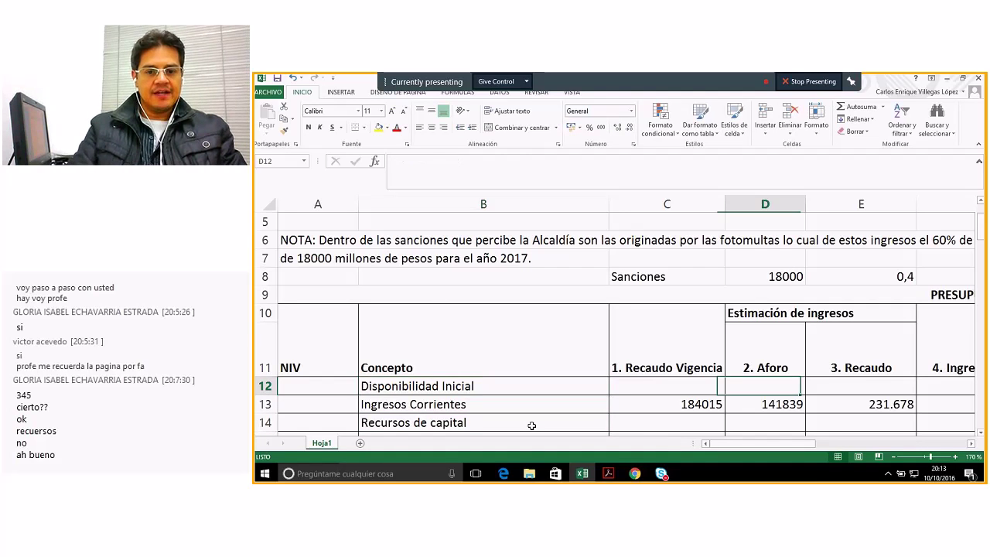
key(Right)
key(Right)
key(Right)
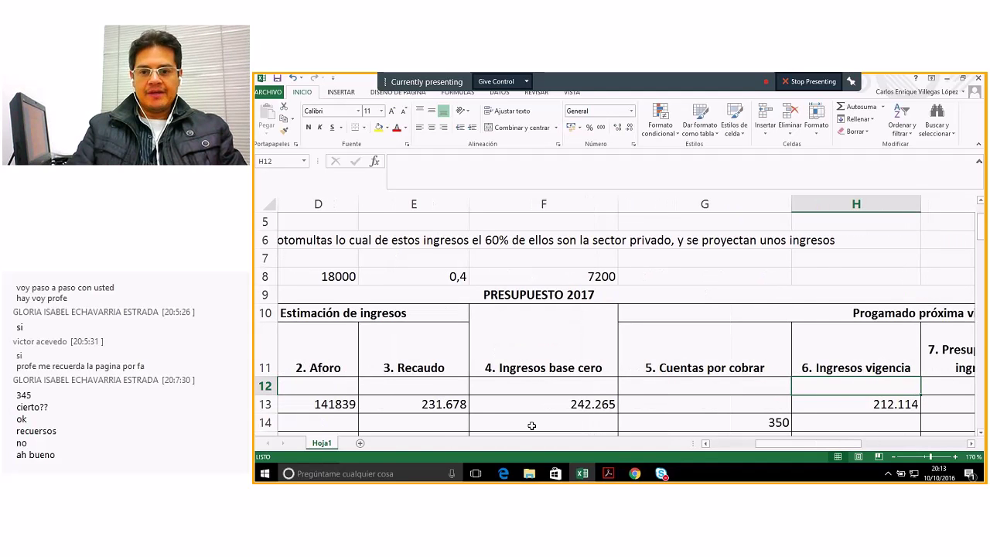
key(Right)
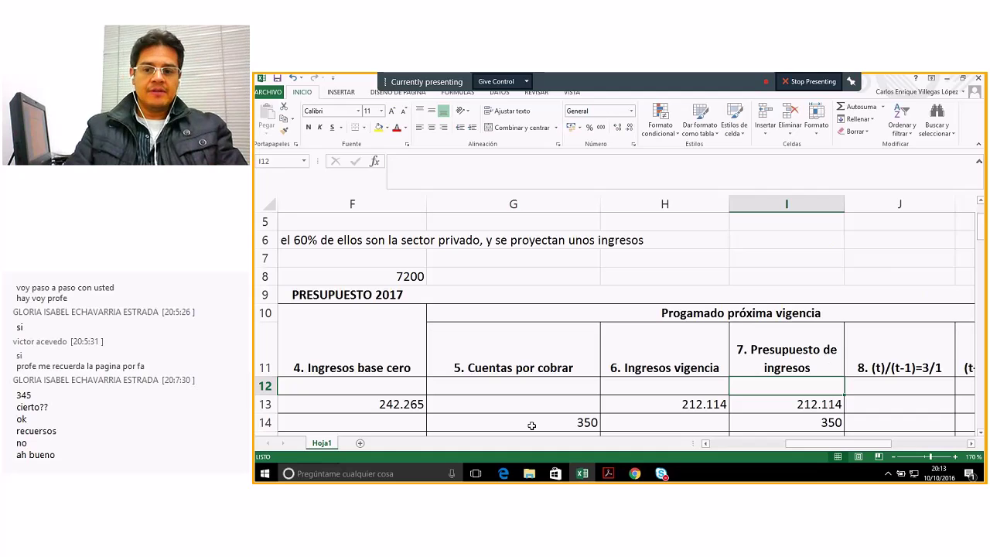
- Examine the column 7 Presupuesto de ingresos cells from I12 down to the total row, including the formulas in I13 and I14
key(Down)
key(Down)
scroll(531, 425, down, 1)
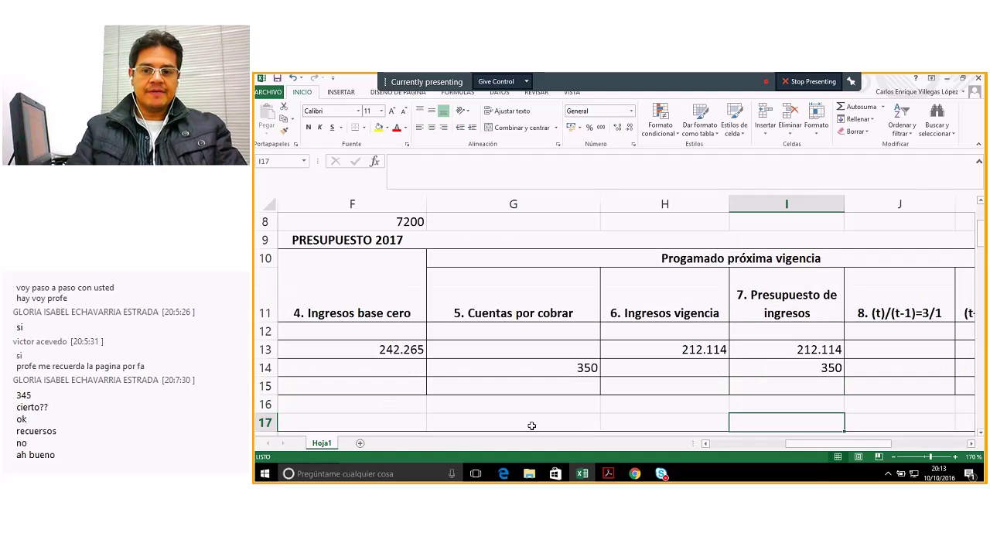
key(Up)
key(Up)
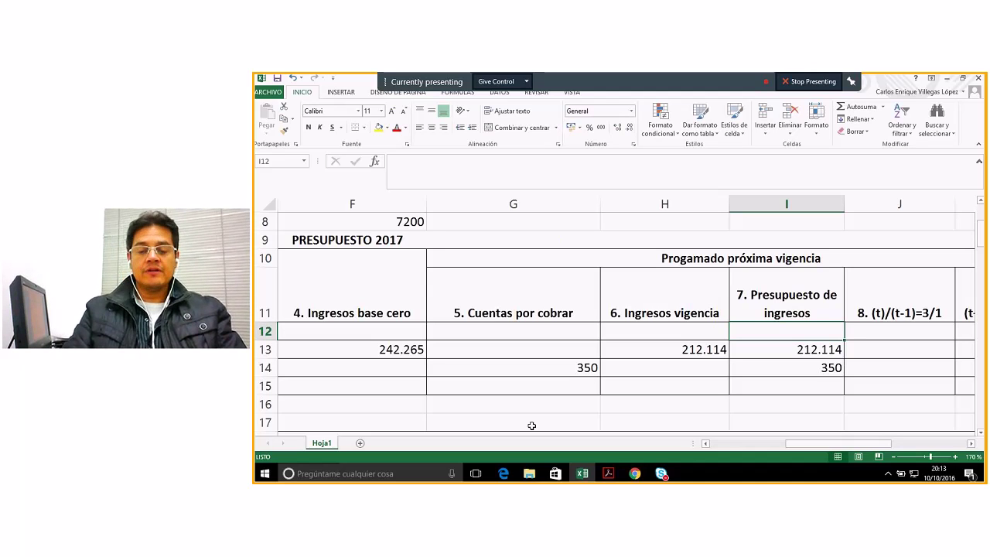
key(Down)
key(Down)
key(Down)
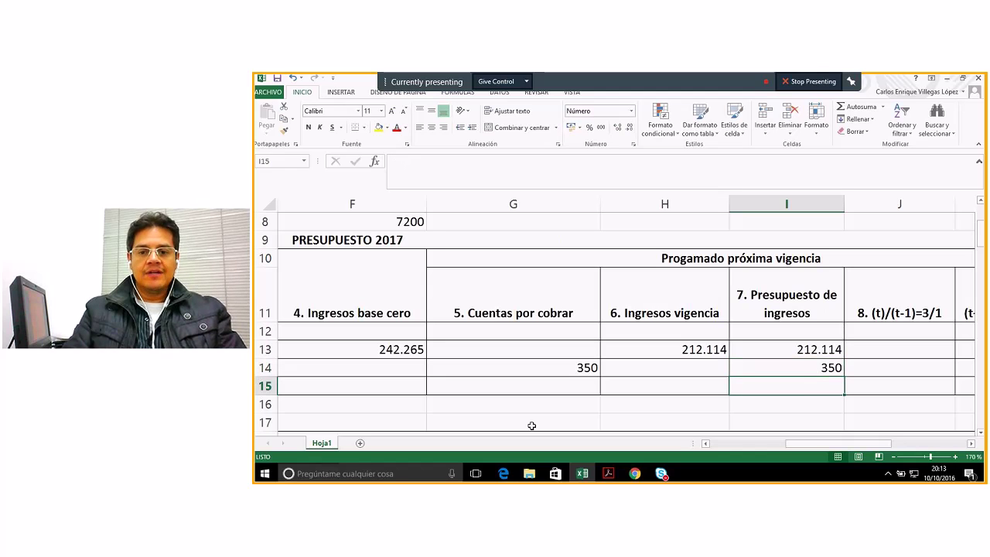
key(Up)
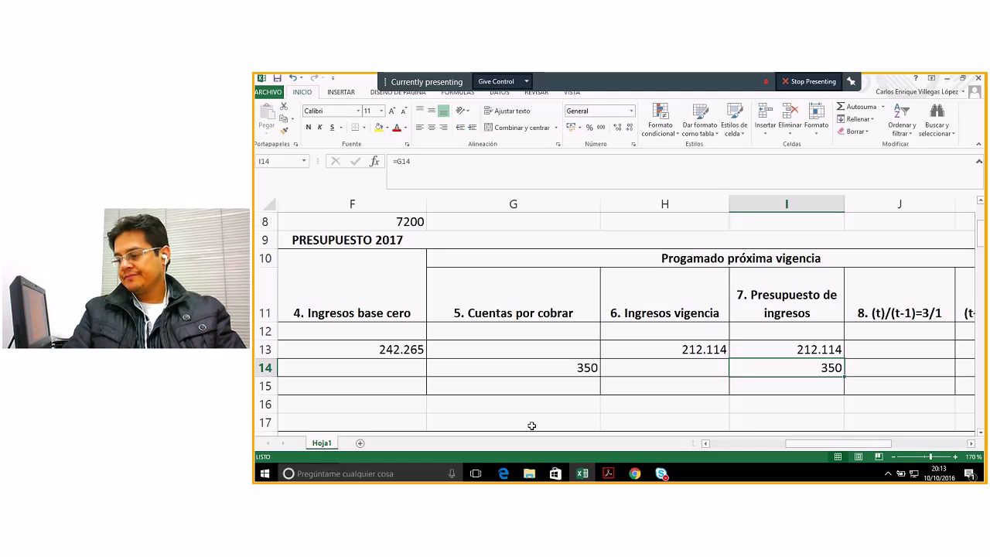
key(Up)
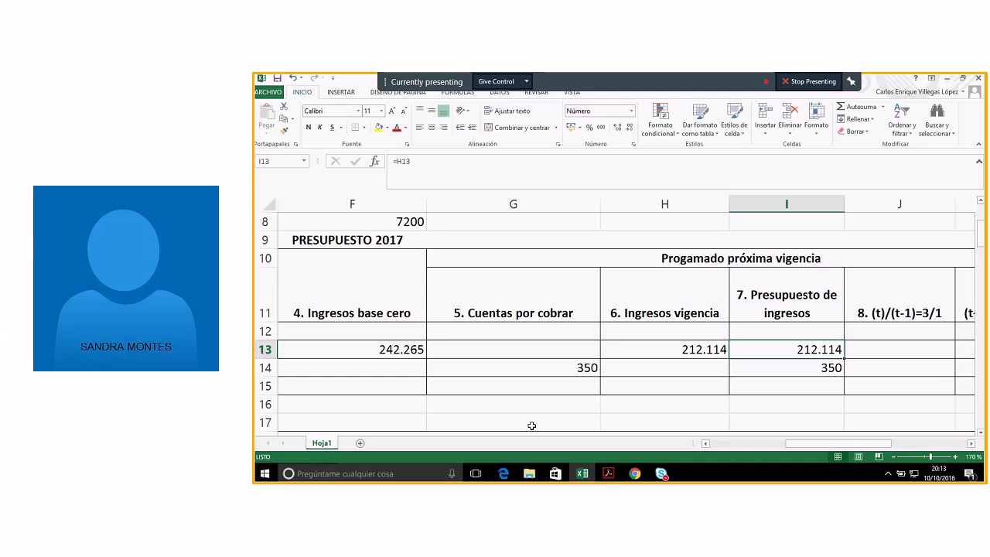
- Switch to the Skype for Business meeting chat, send a participant the request "por favor deshabilita tu microfono", and return to the Excel worksheet
click(661, 473)
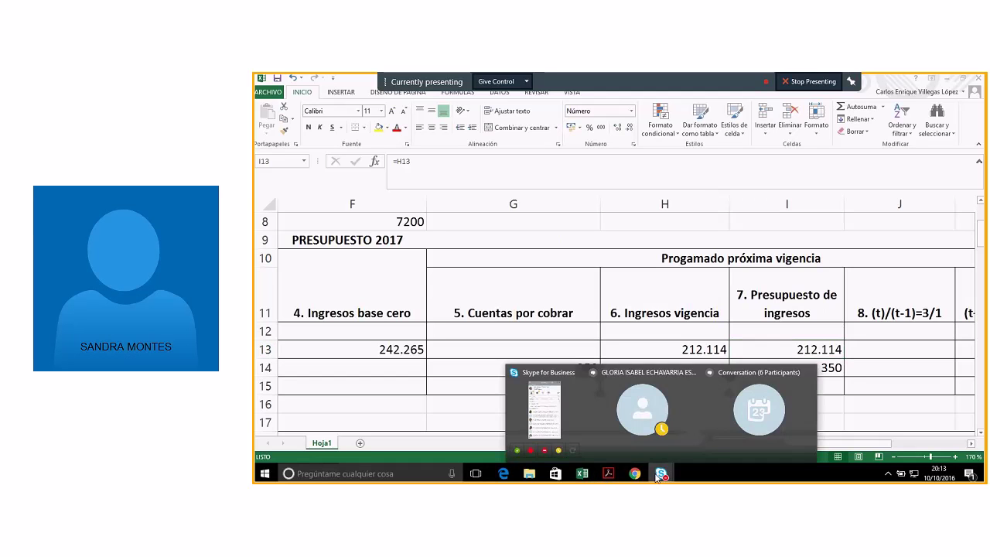
click(746, 413)
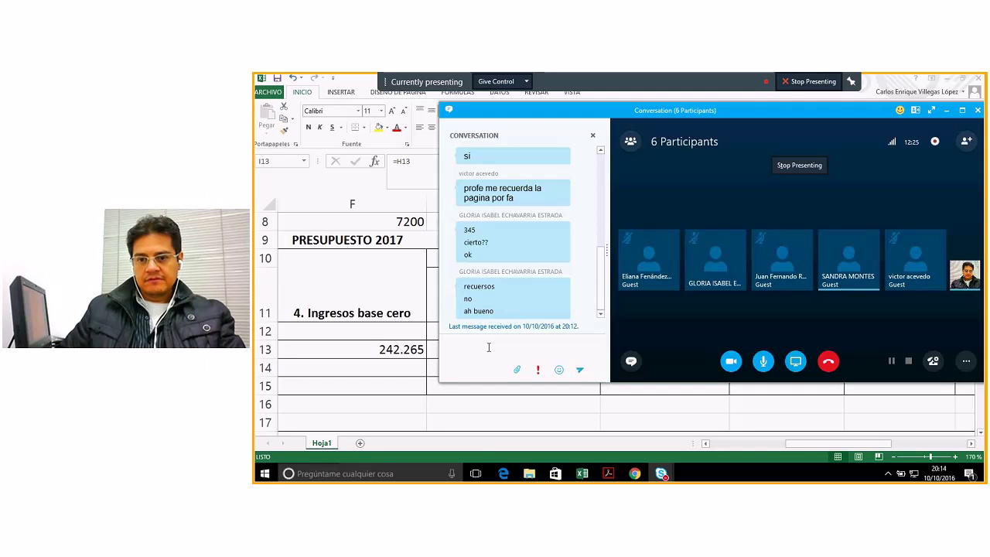
click(488, 347)
text(Sandra por favor )
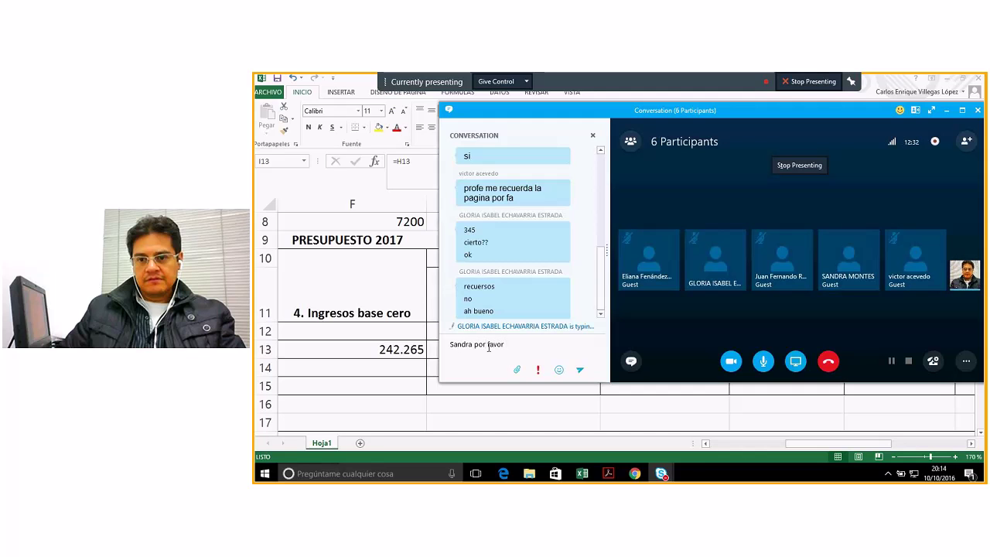
text(desh)
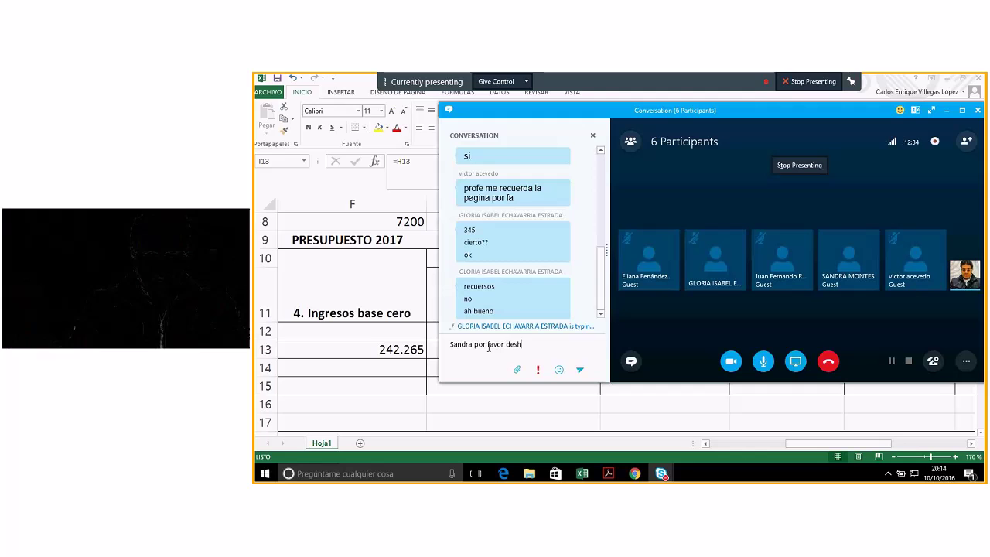
text(abilita )
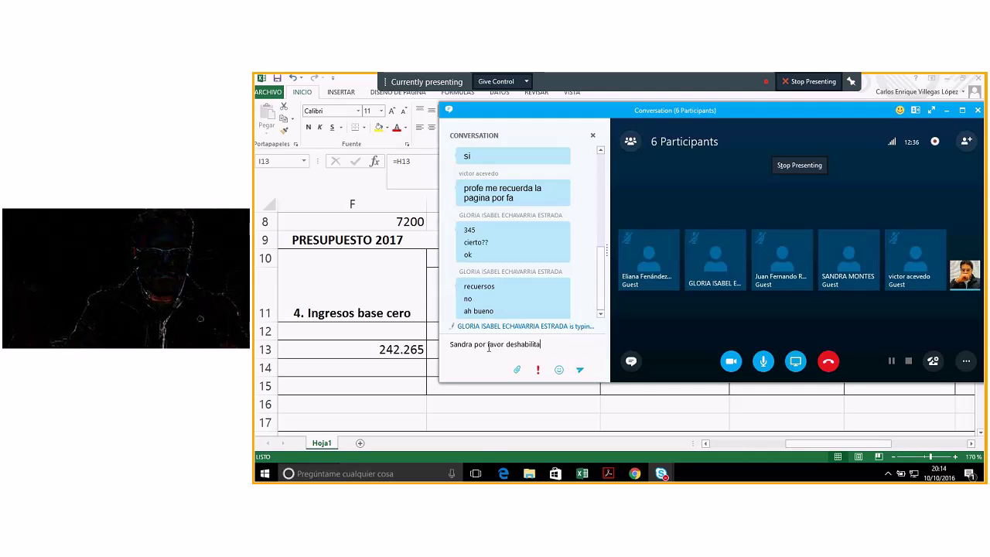
text(tu mi)
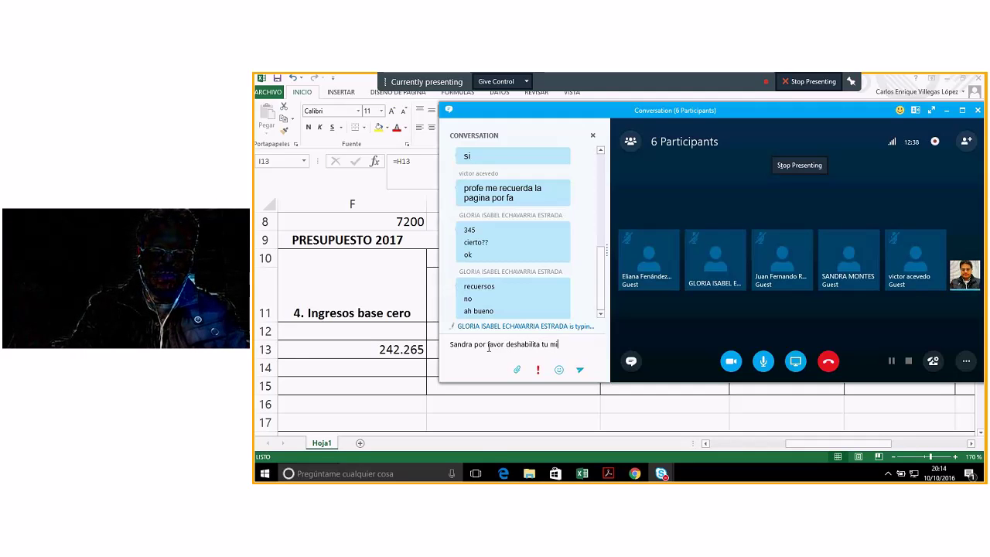
text(crofono)
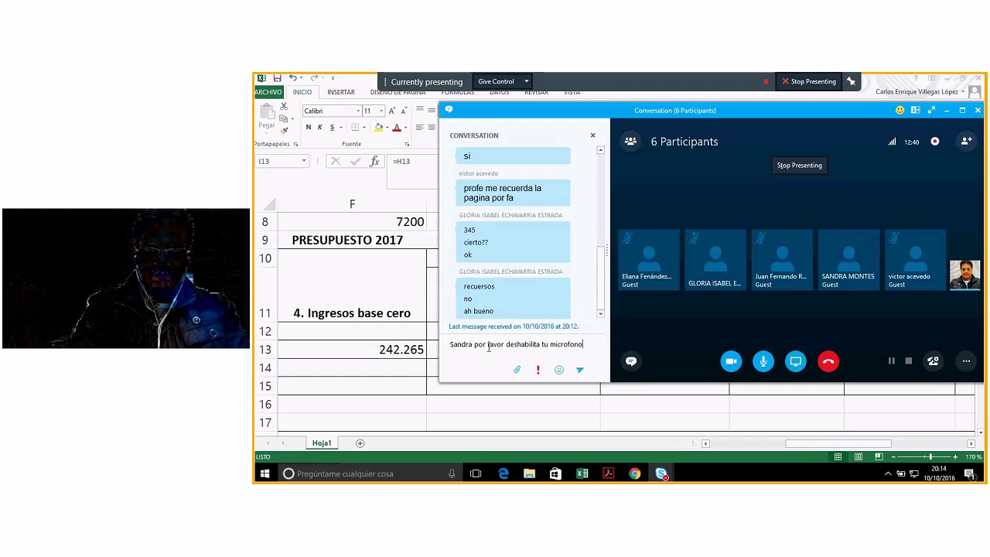
key(Return)
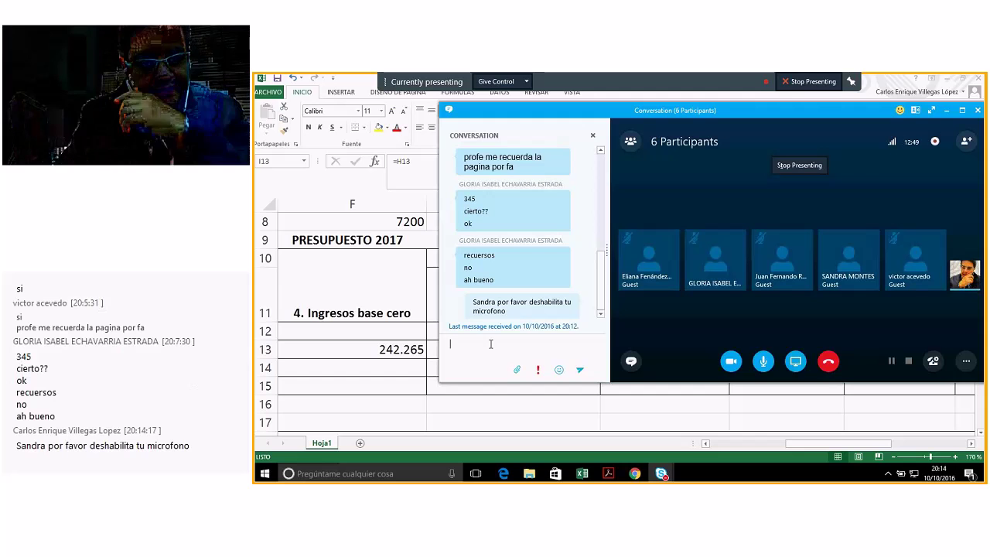
click(946, 111)
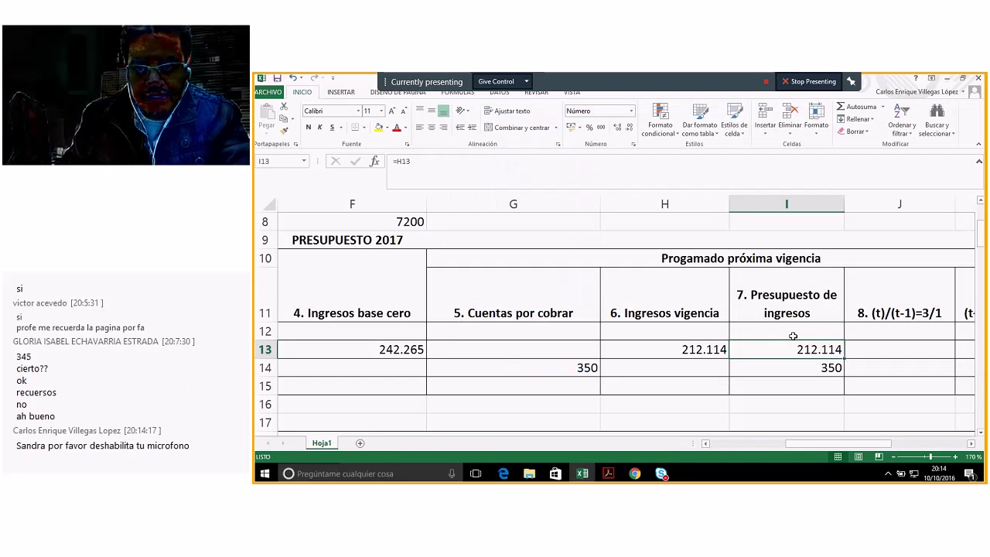
- Trace row 12 back to the Disponibilidad Inicial concept and forward again through its columns to Presupuesto de ingresos
click(795, 332)
key(Left)
key(Left)
key(Left)
key(Left)
key(Left)
key(Left)
key(Left)
key(Left)
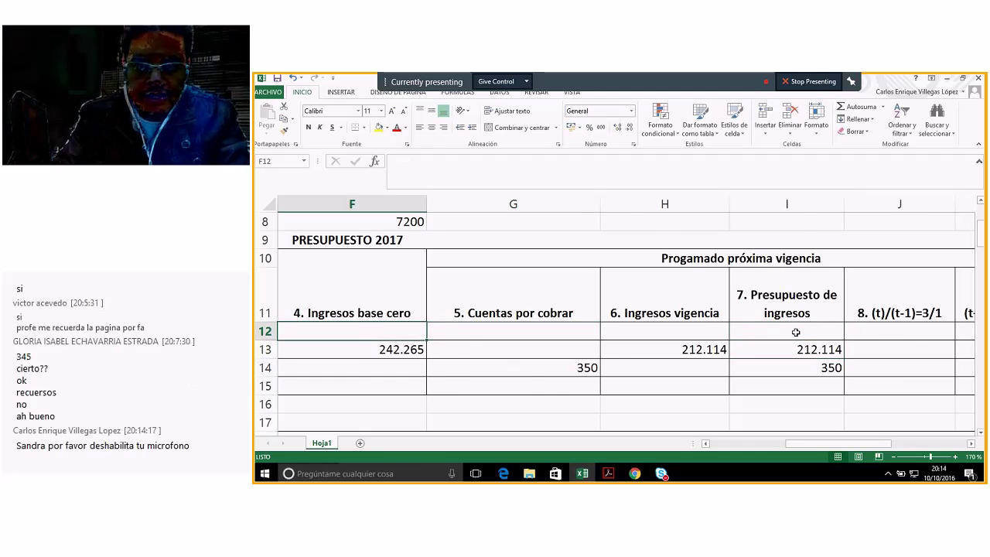
key(Right)
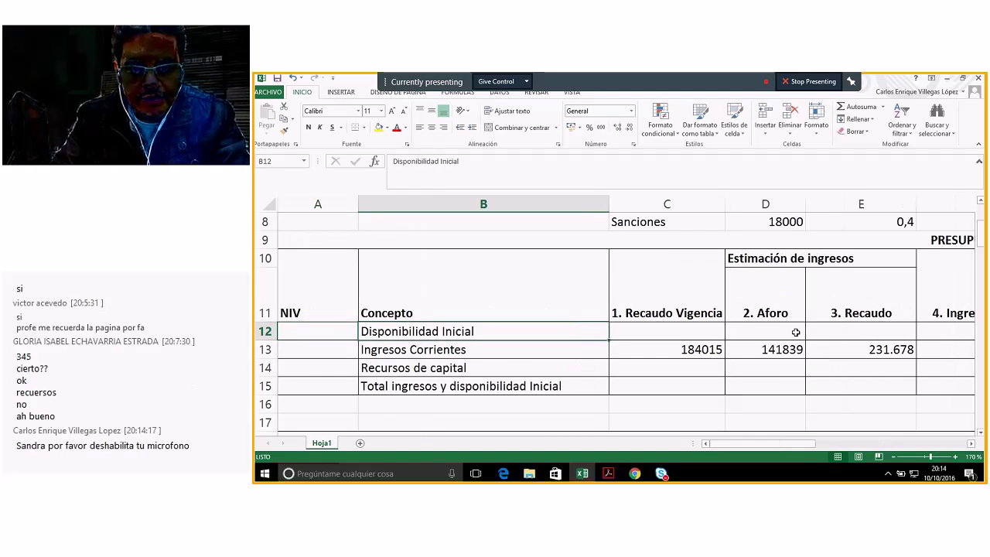
key(Right)
key(Right)
key(Right)
key(Right)
key(Right)
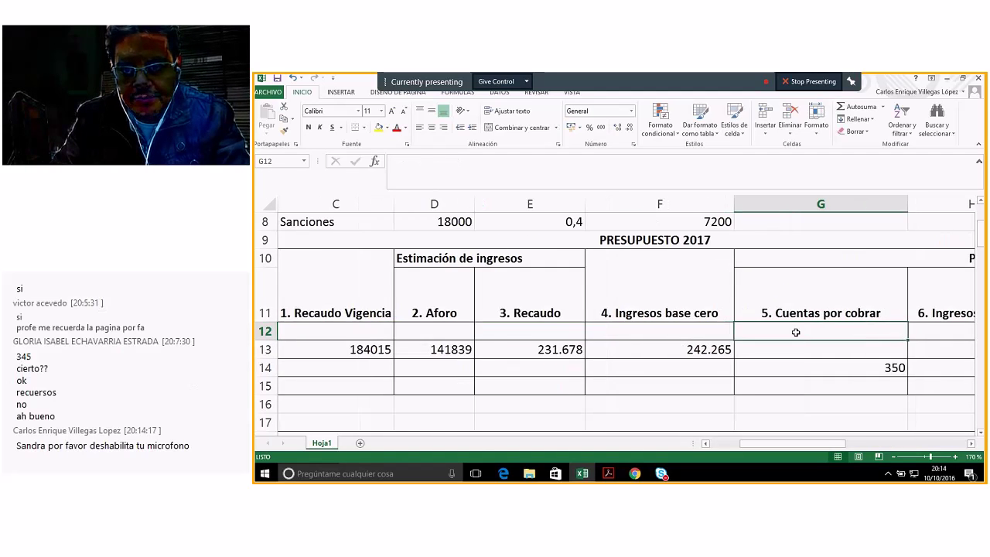
key(Right)
key(Right)
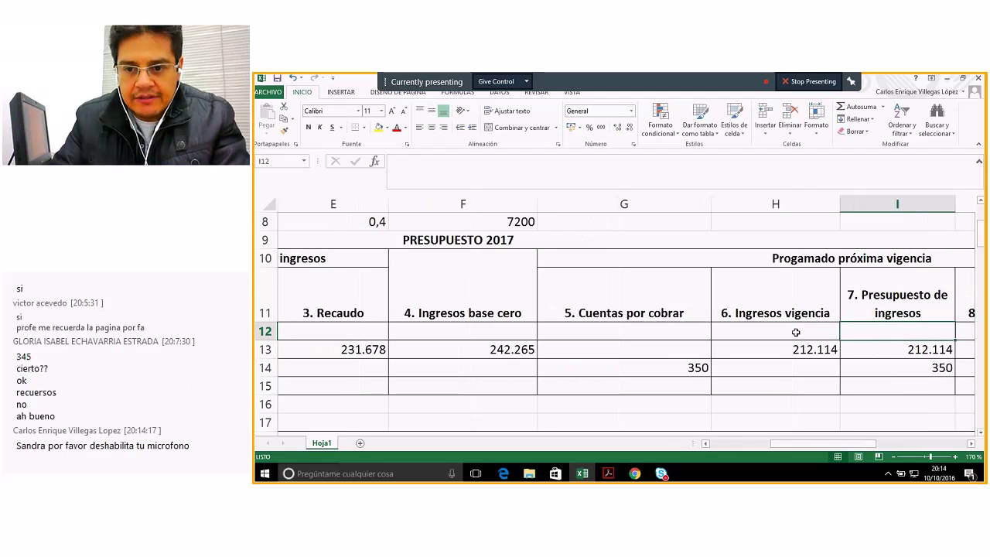
- Enter 7200 as the Disponibilidad Inicial value in column 7 Presupuesto de ingresos, cell I12
key(Left)
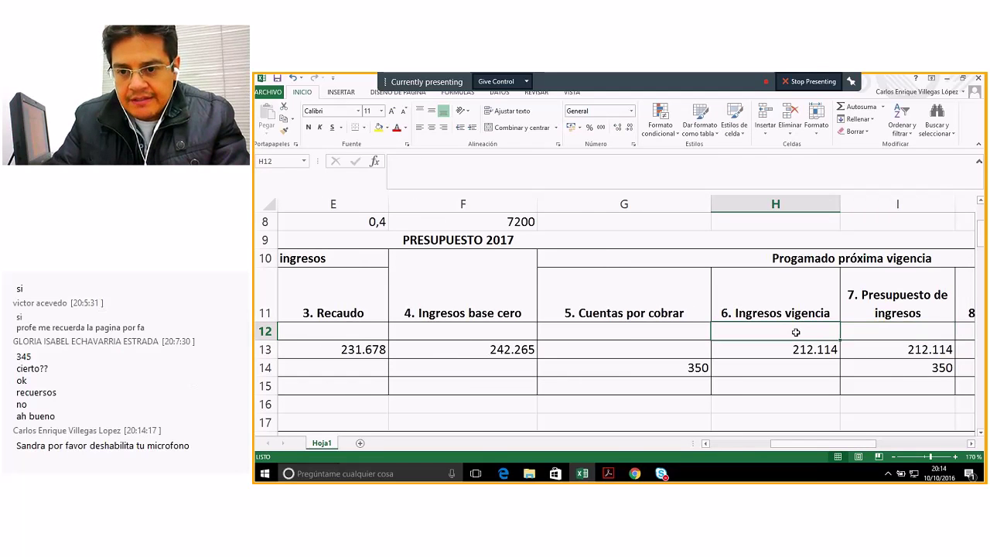
key(Right)
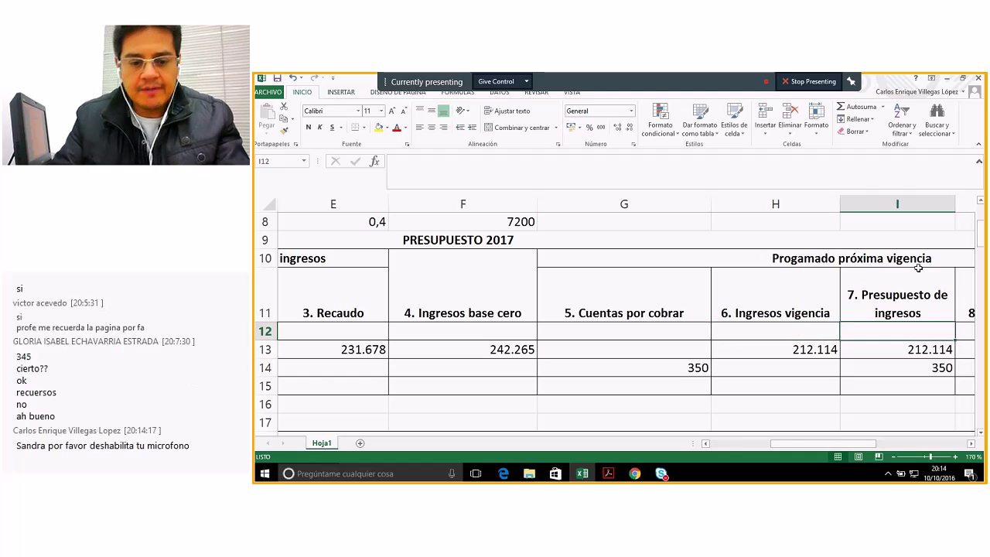
text(7220)
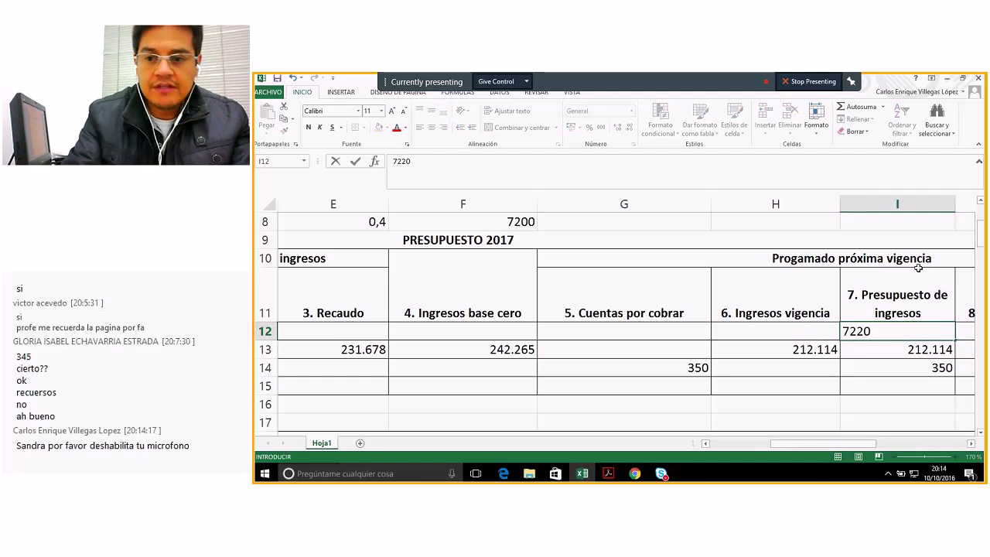
key(BackSpace)
key(BackSpace)
text(00)
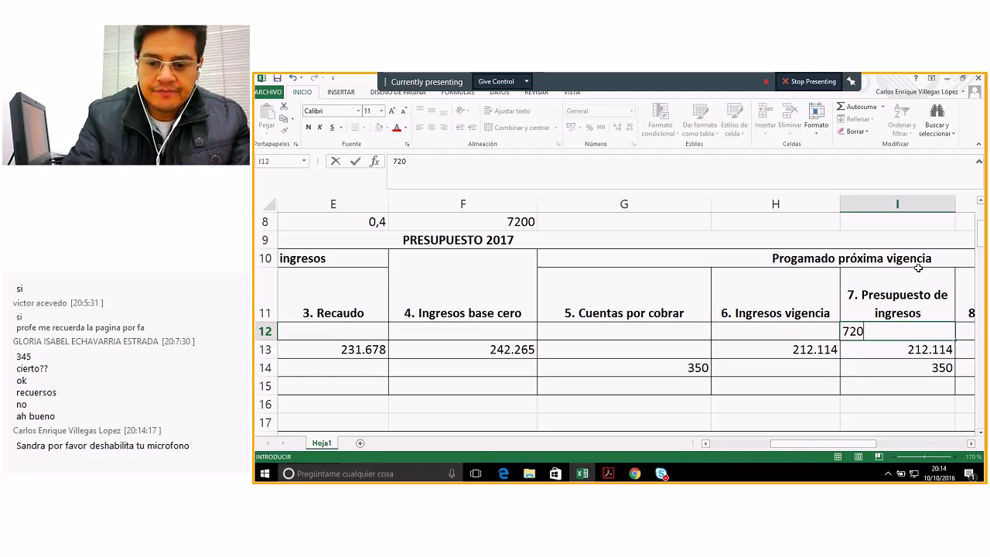
key(Return)
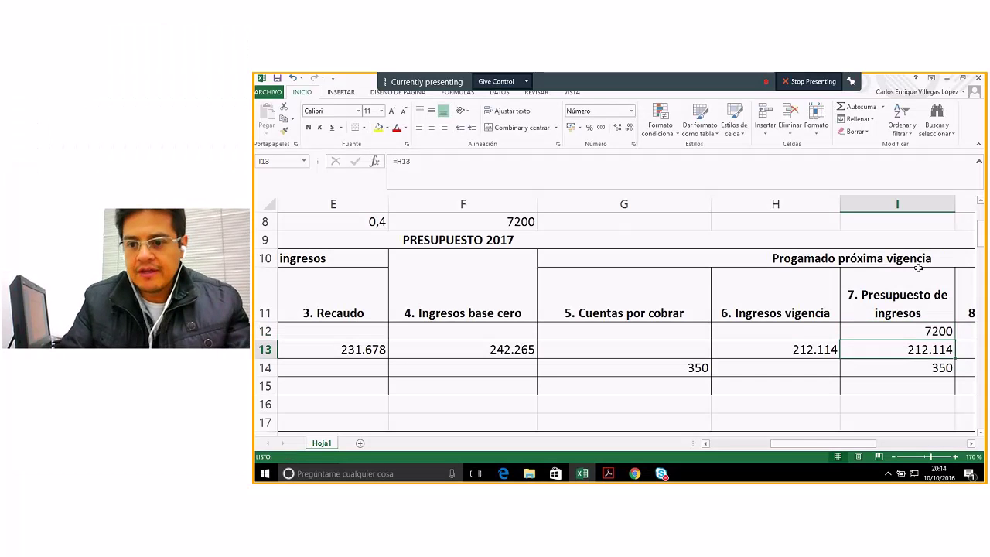
- Total column 7 Presupuesto de ingresos in cell I15 with the formula =SUMA(I12:I14)
drag(933, 331, 928, 380)
click(923, 390)
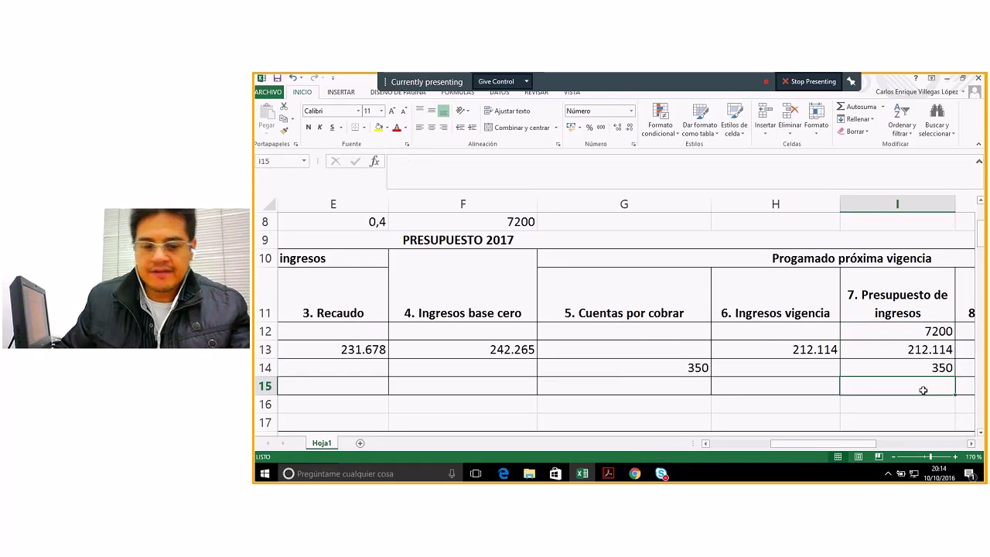
text(Suma)
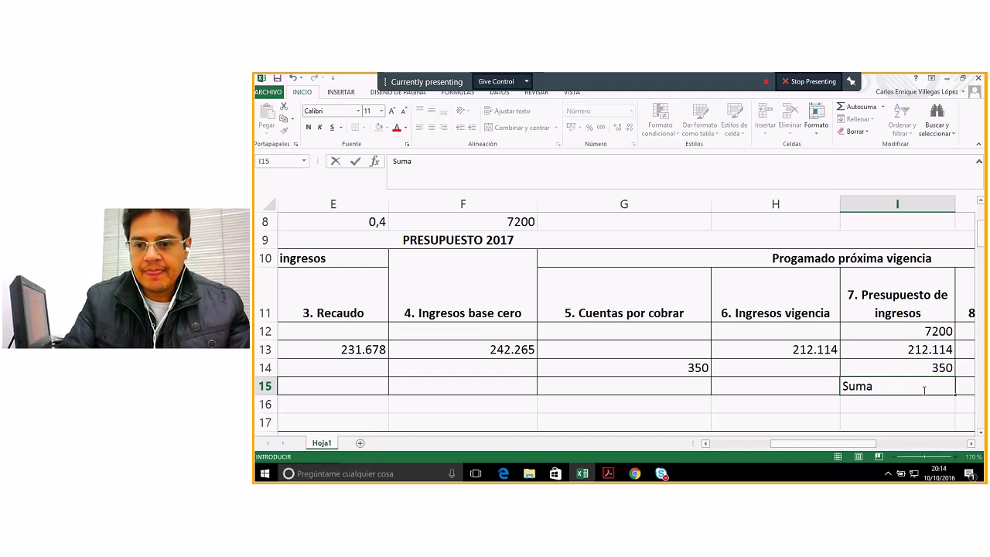
key(BackSpace)
key(BackSpace)
key(BackSpace)
key(BackSpace)
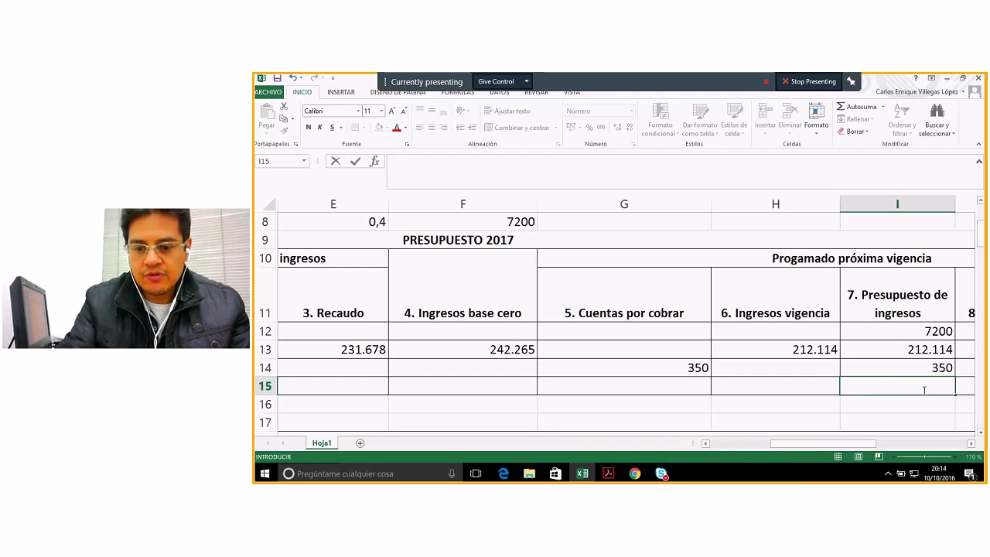
text(=suma)
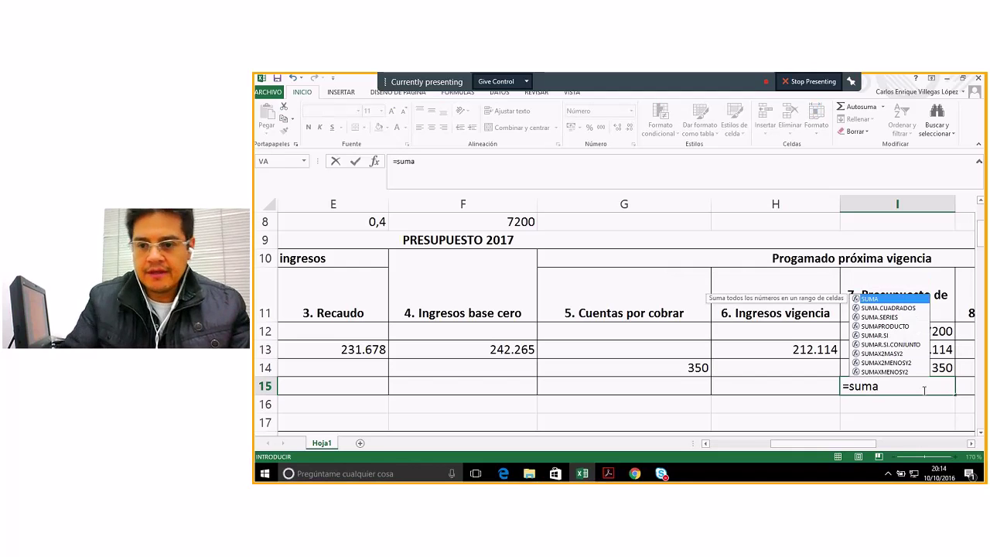
key(Tab)
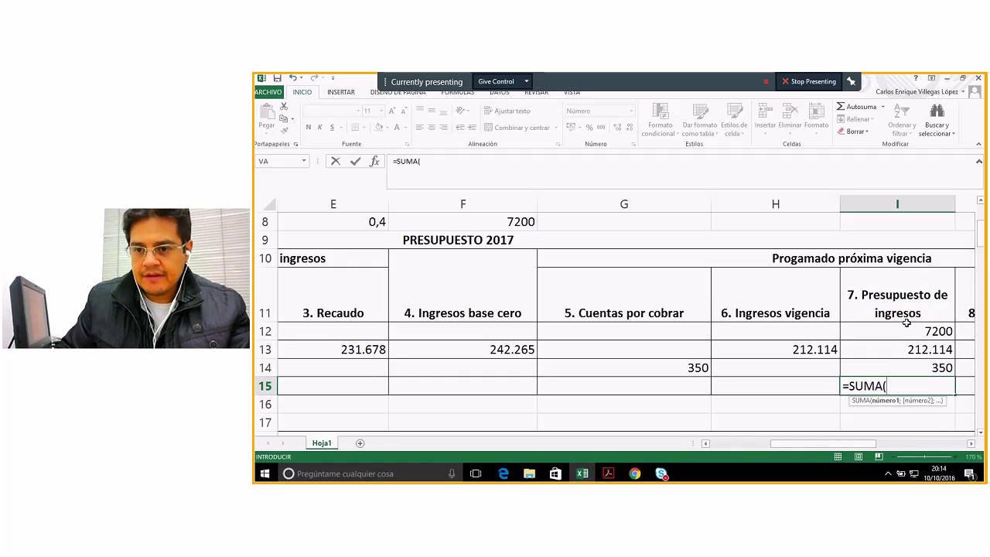
drag(917, 333, 910, 362)
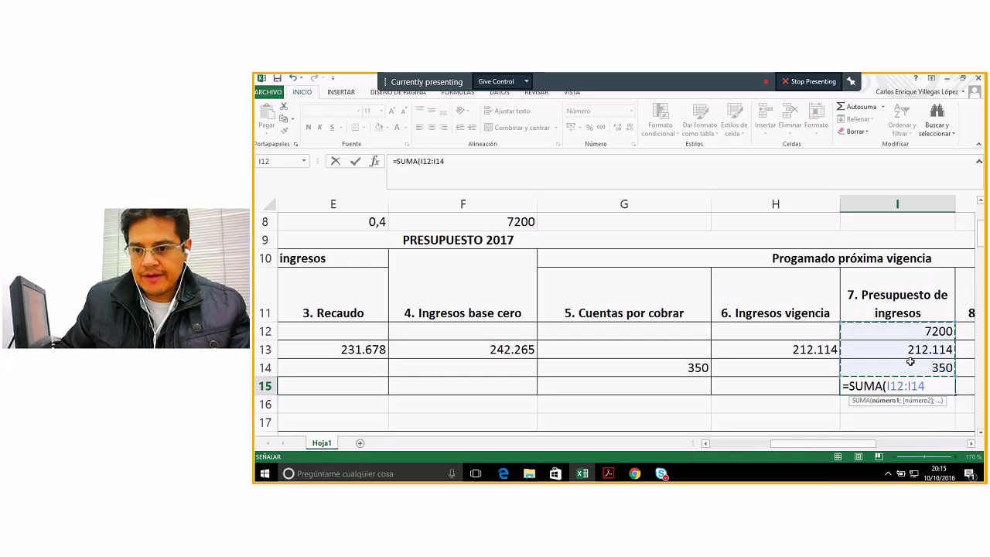
text())
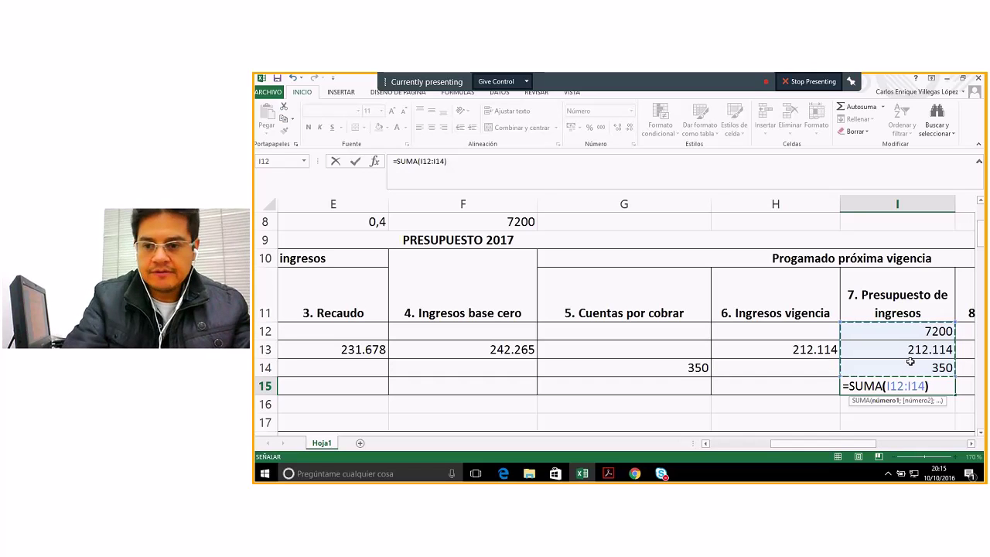
key(Return)
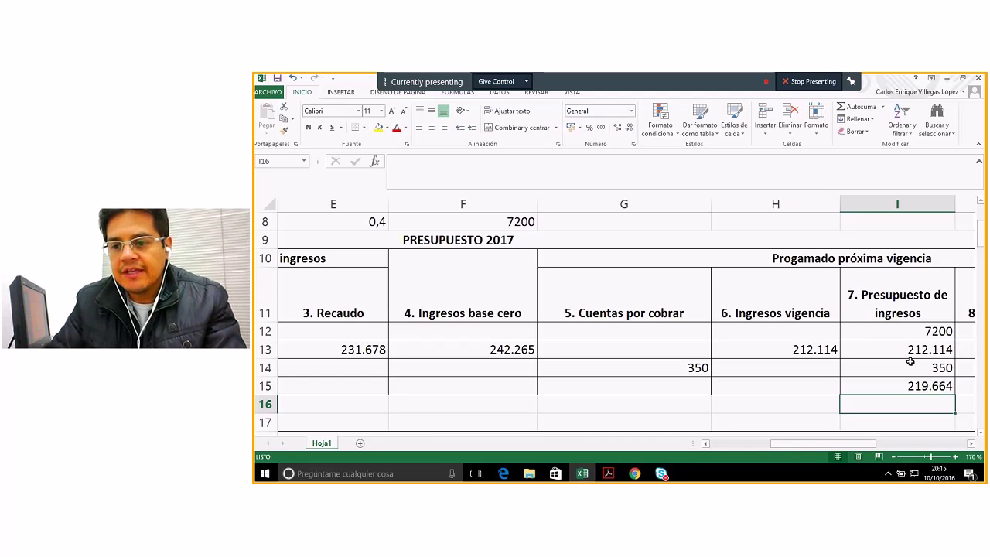
- Review the column 7 components in I14, I13 and I12, the total formula in I15 and the column heading in I11
click(926, 369)
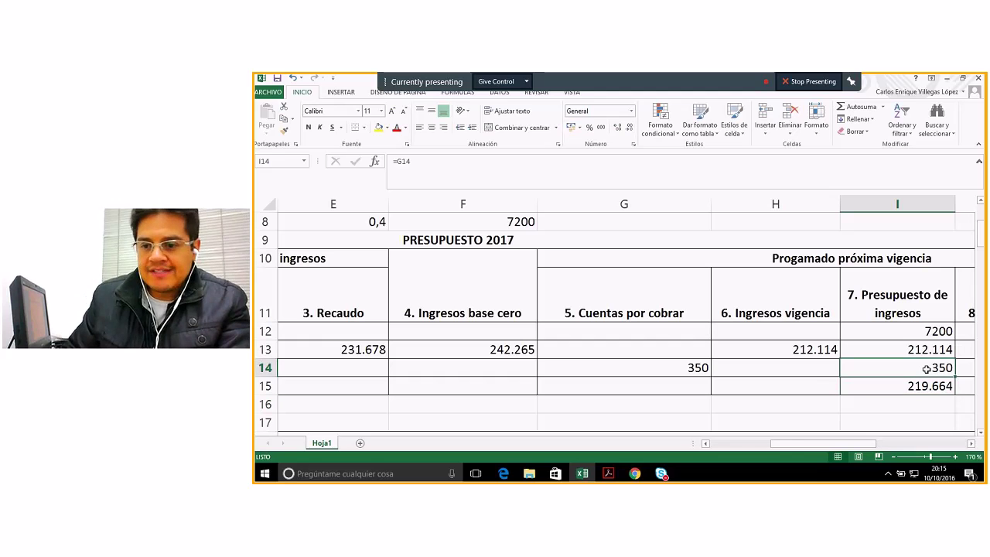
click(900, 349)
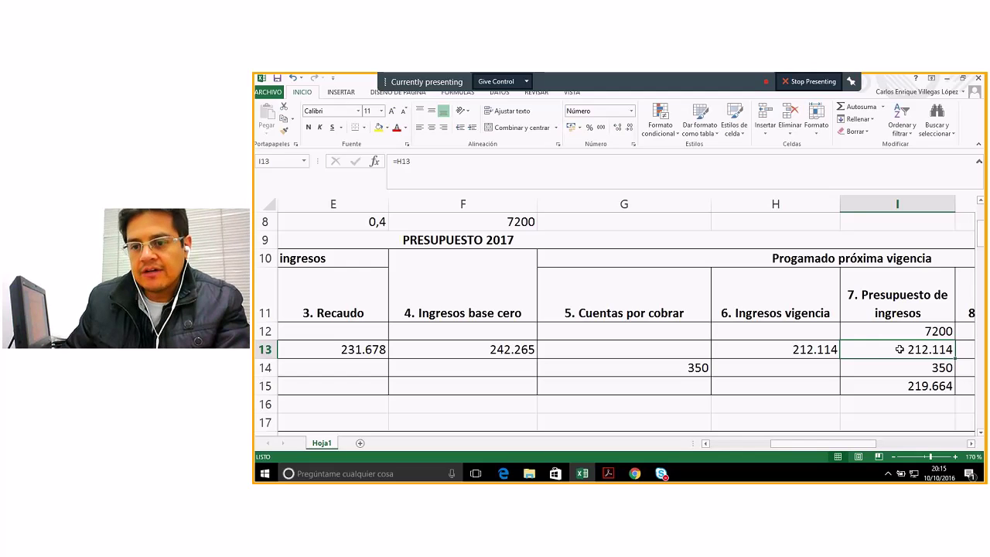
click(925, 333)
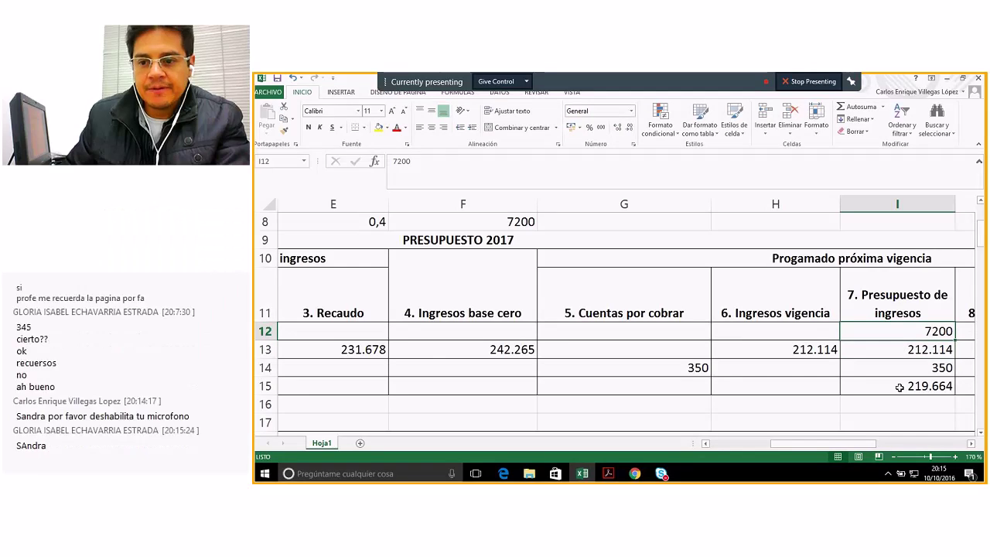
click(882, 385)
scroll(900, 386, right, 3)
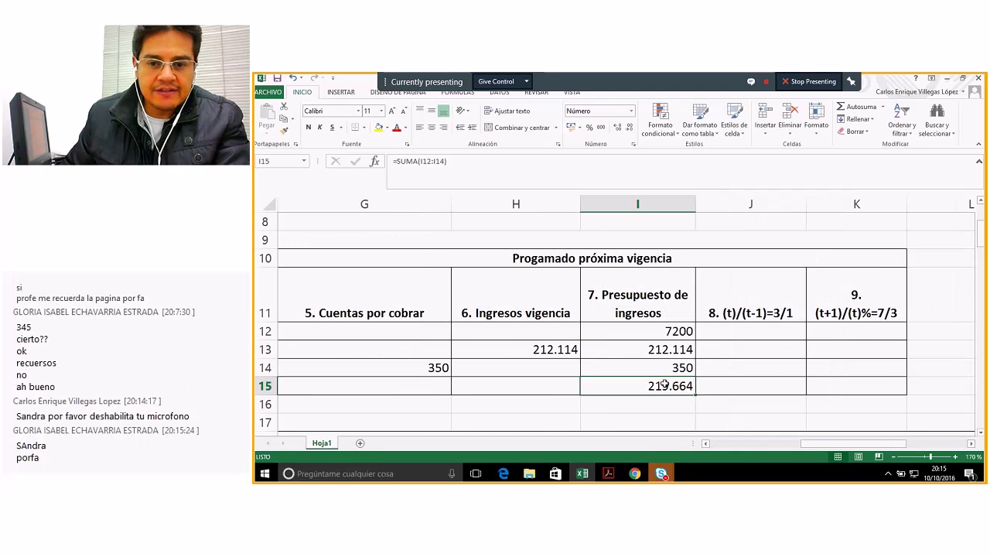
click(649, 309)
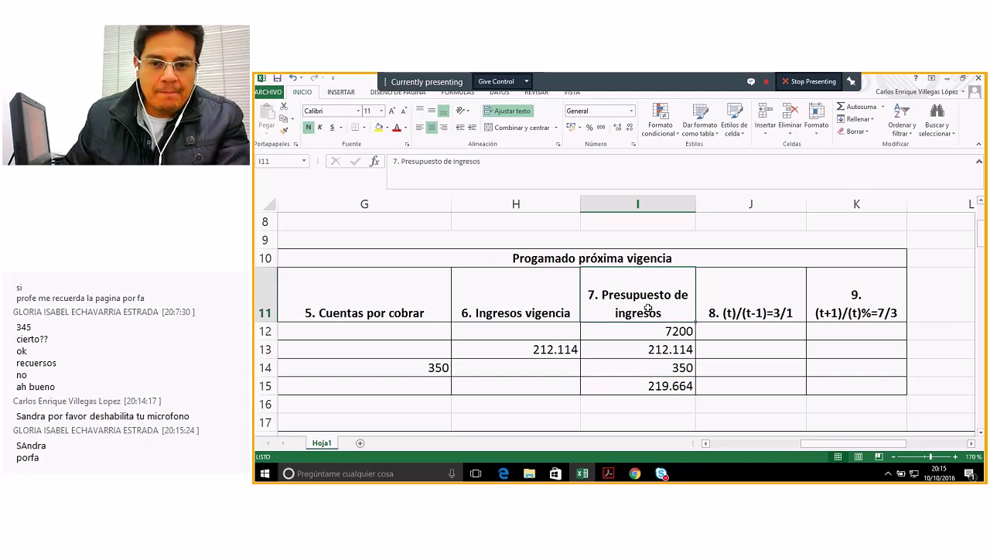
- Trace the budget table from the fotomultas note and Concepto column across its headings to the column 7 total in I15
click(705, 443)
scroll(750, 292, up, 1)
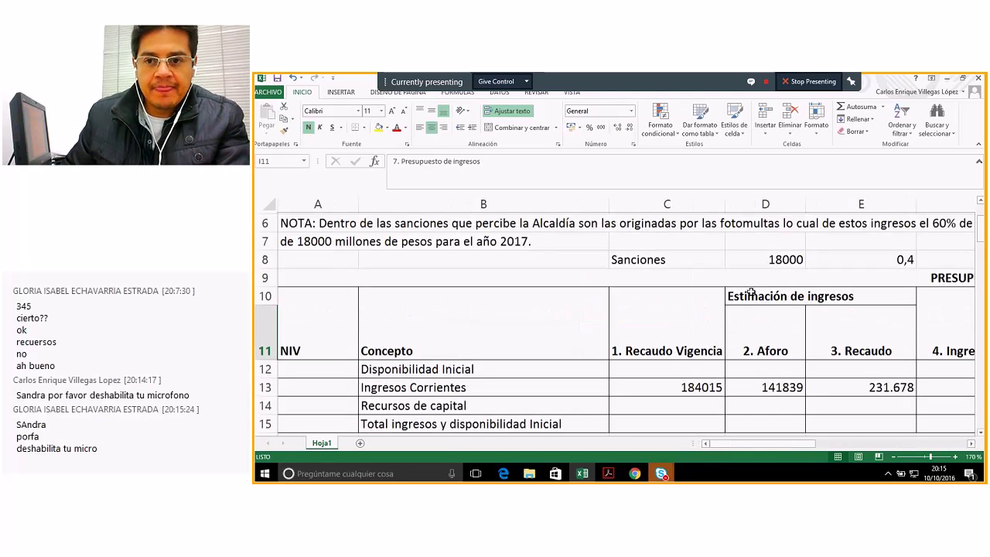
scroll(750, 291, up, 1)
click(972, 443)
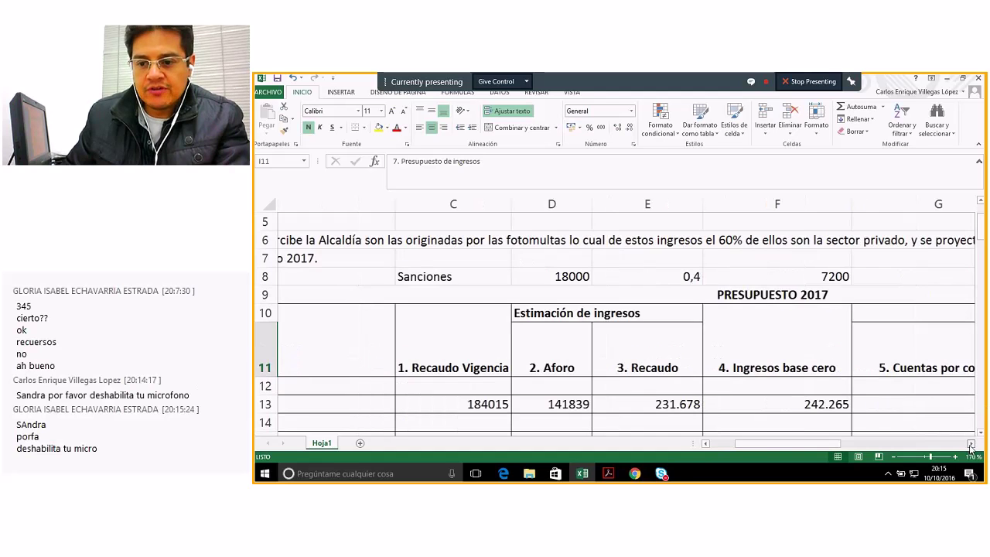
click(971, 443)
click(754, 294)
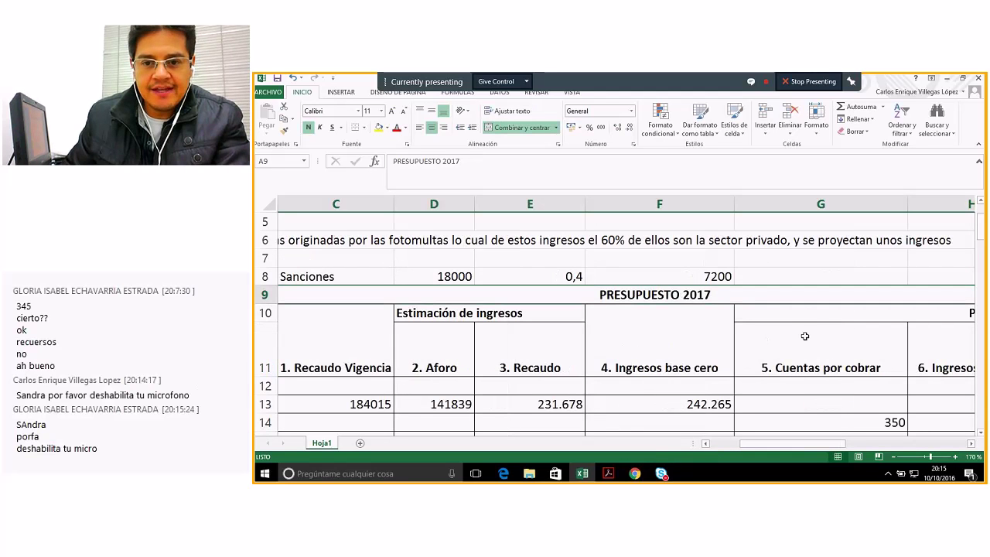
scroll(804, 336, down, 2)
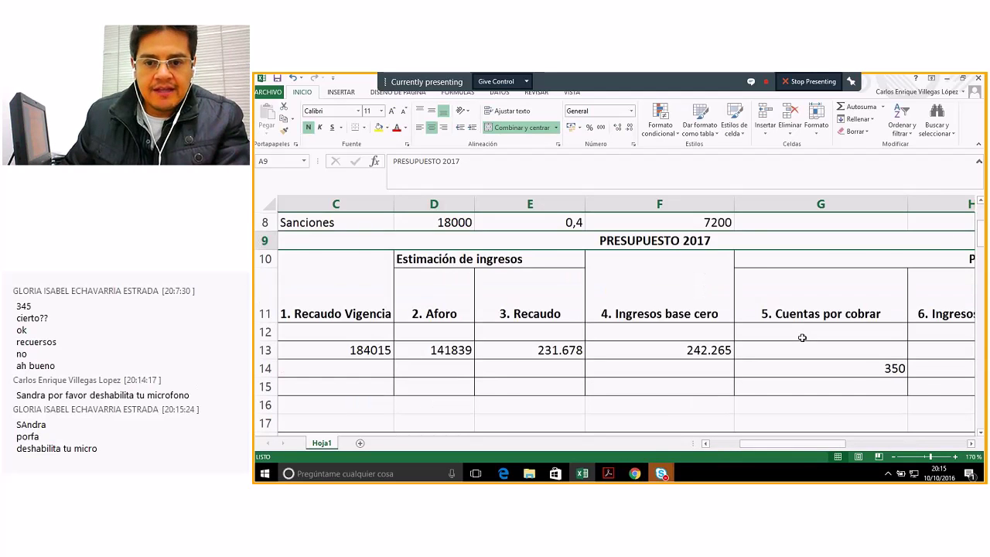
click(972, 443)
click(972, 443)
click(971, 443)
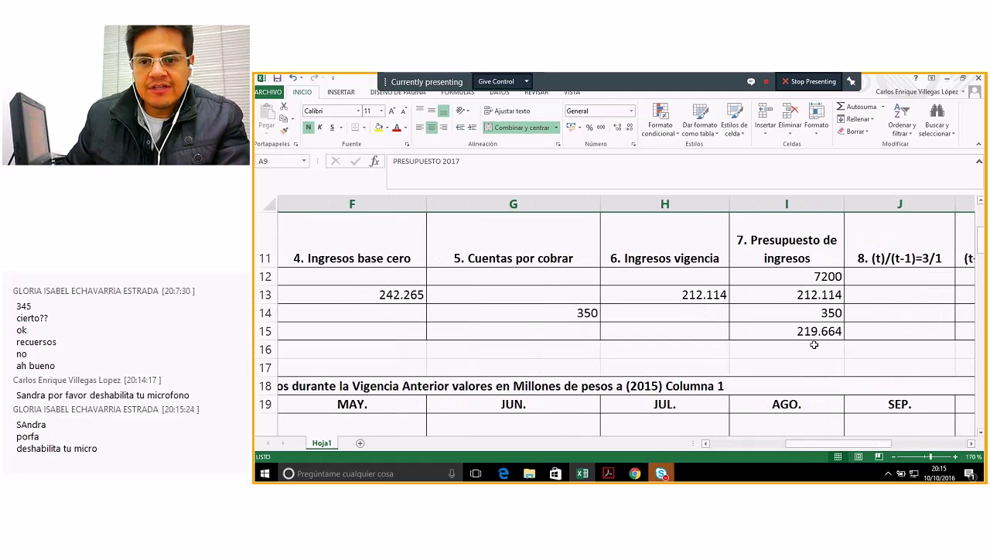
click(792, 331)
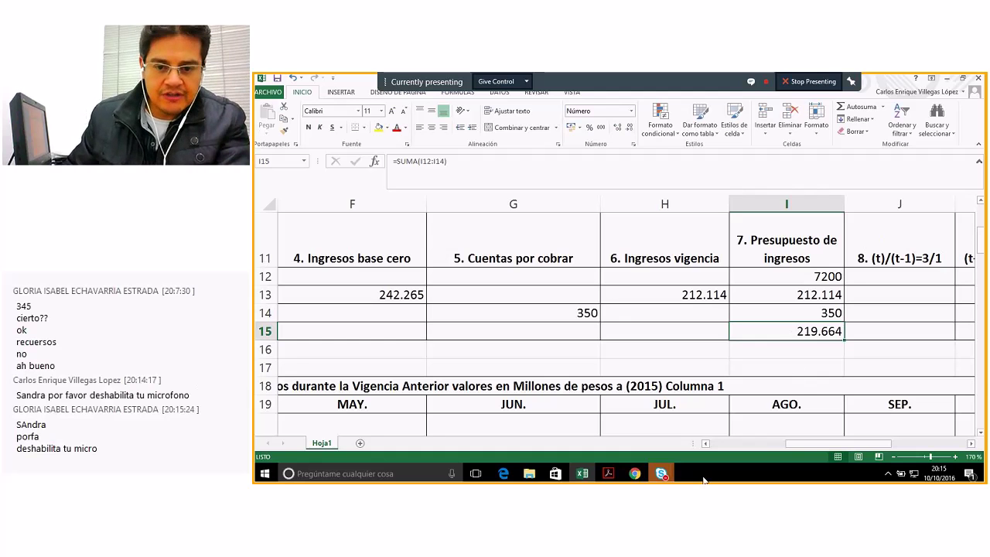
- Switch to the Skype for Business meeting, mute the microphone, unmute it, and return to cell I15 in the Excel worksheet
mouse_move(662, 474)
click(741, 432)
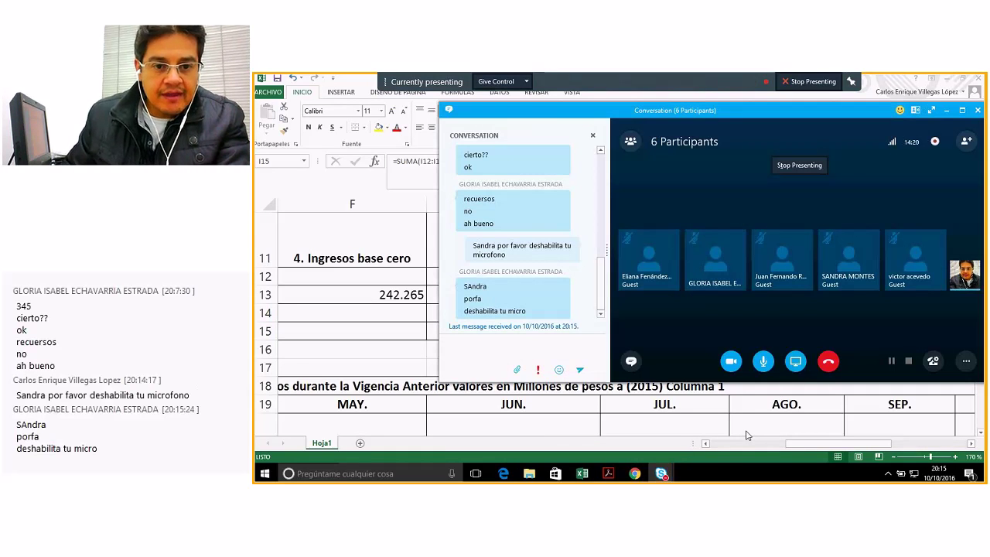
mouse_move(663, 474)
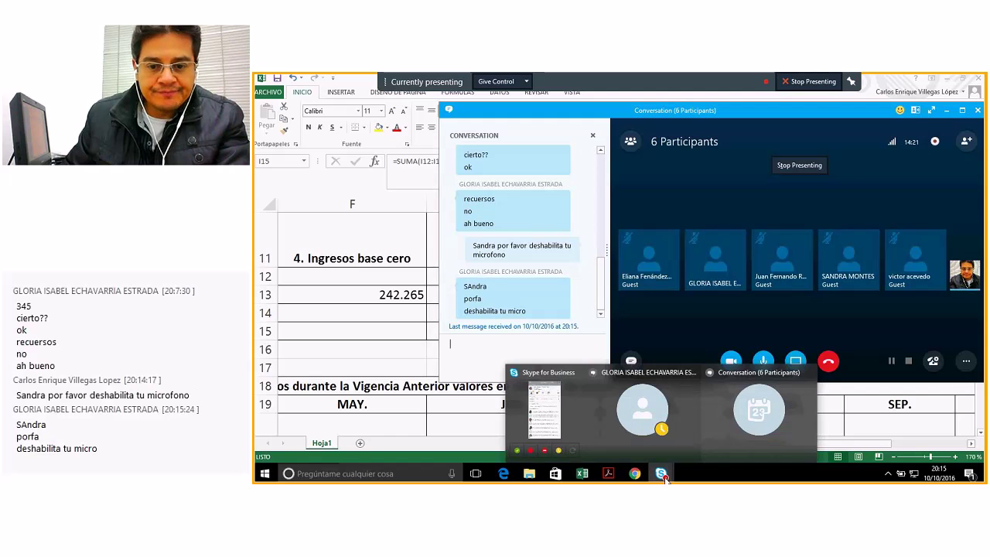
click(744, 429)
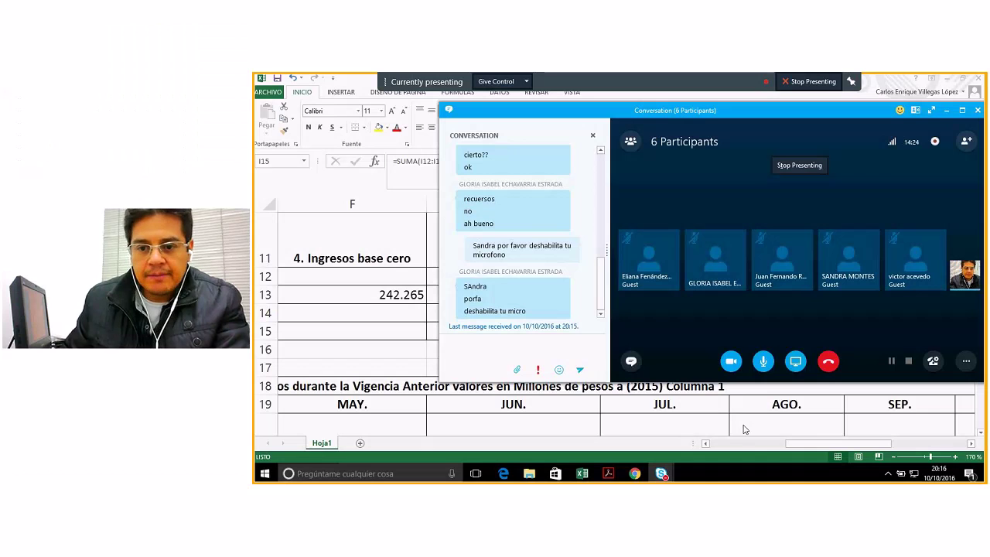
click(763, 364)
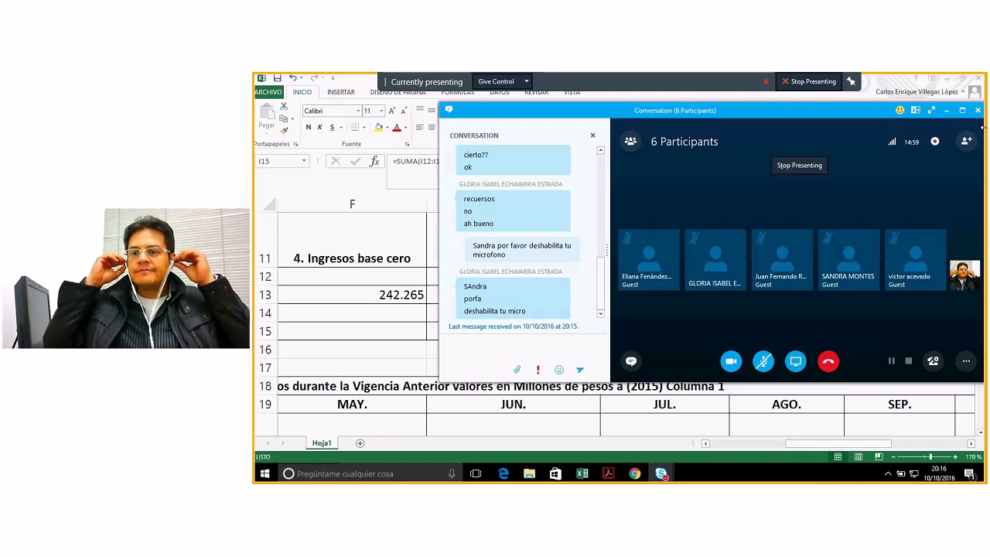
click(767, 363)
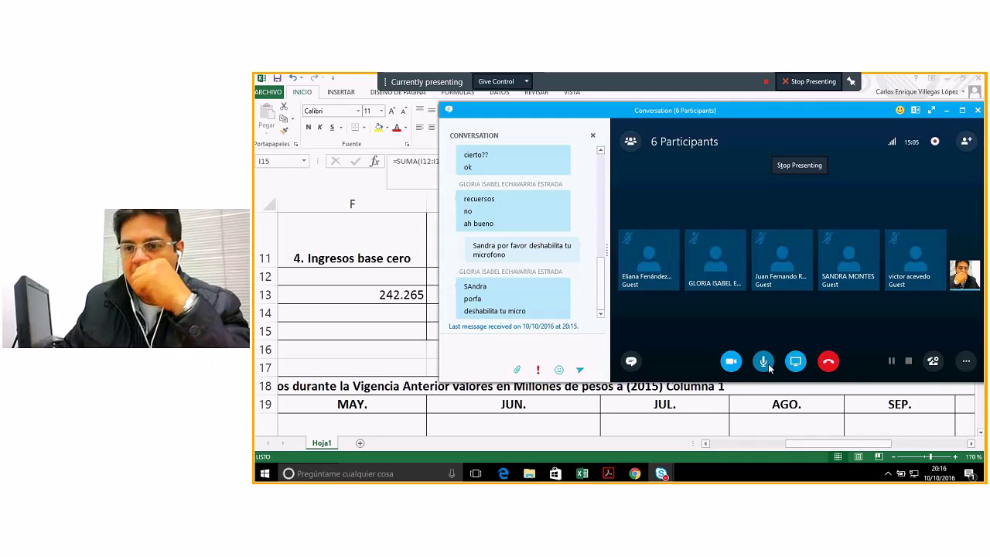
click(956, 96)
click(808, 331)
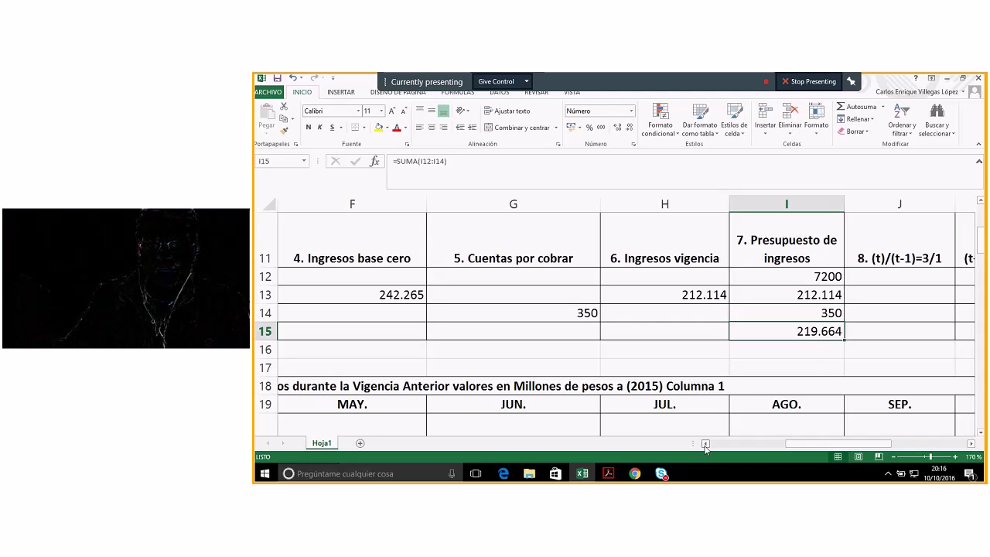
- Examine the 2015 monthly table for Columna 1 through to its TOTALES formula in N26
scroll(754, 384, down, 1)
scroll(754, 380, down, 2)
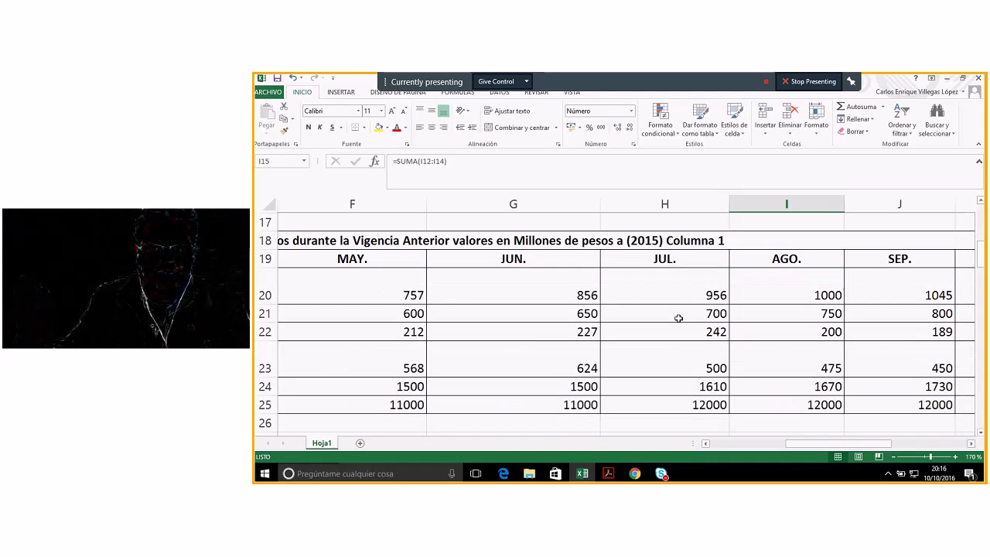
click(643, 240)
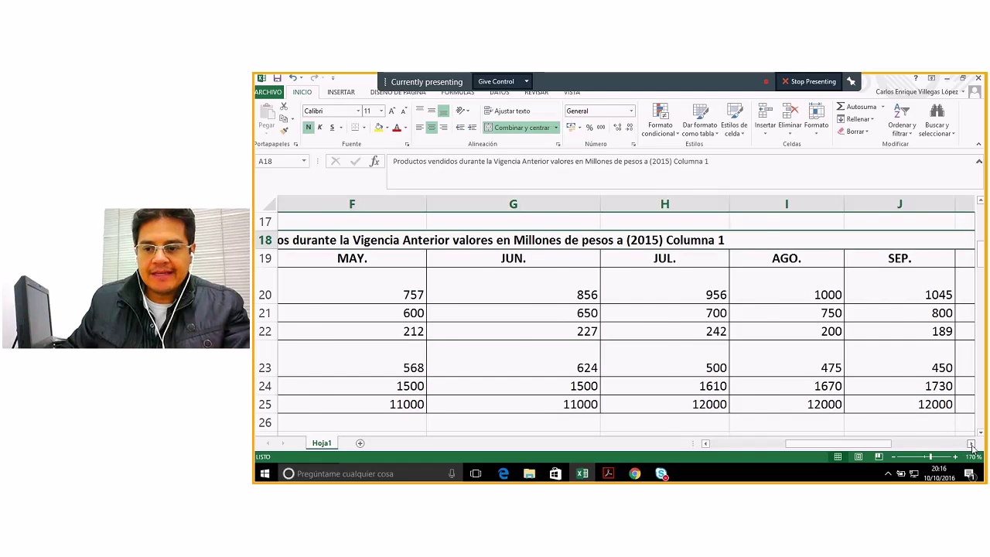
click(971, 443)
click(971, 443)
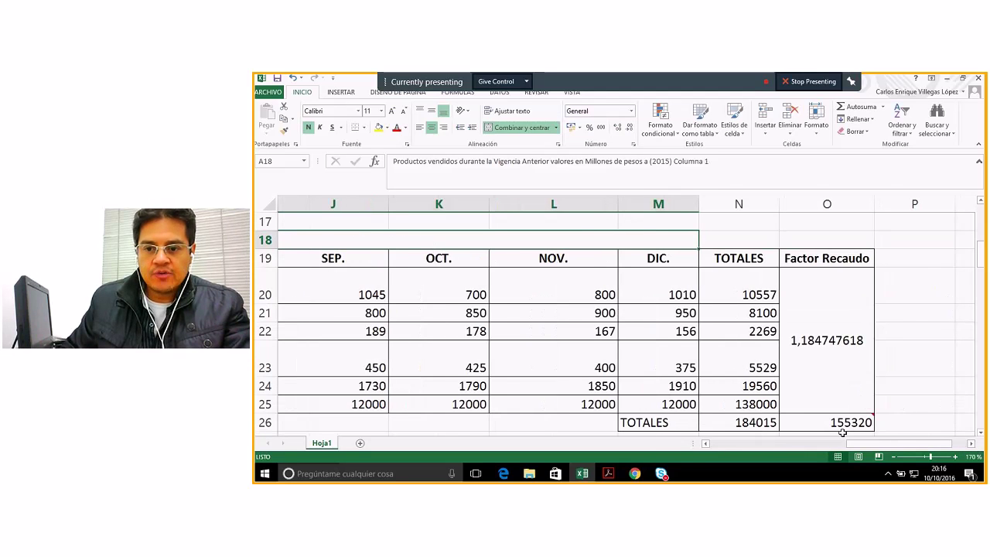
click(746, 424)
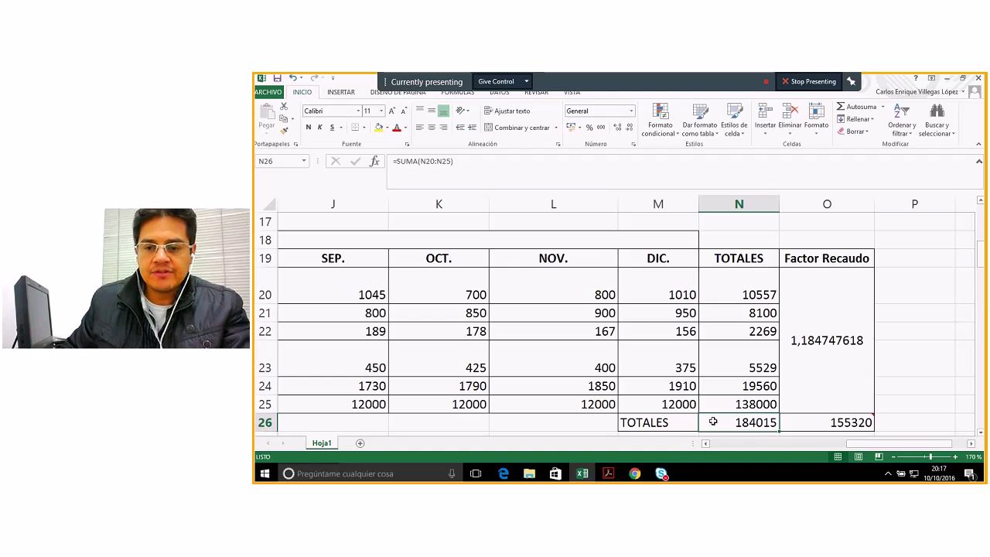
- Compare the TOTALES formula of the second monthly table in N36 with the 2015 total in N26
scroll(713, 422, down, 6)
scroll(713, 421, up, 1)
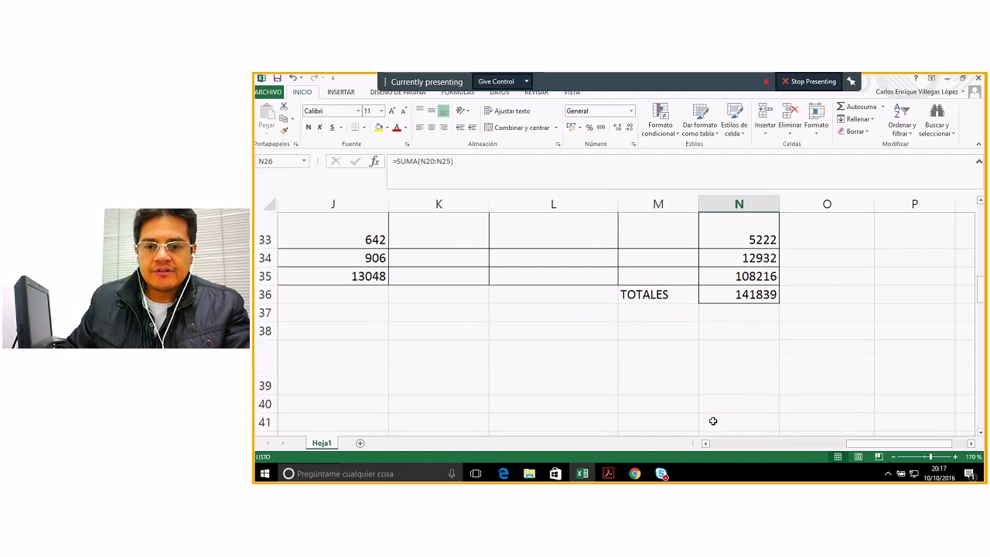
scroll(713, 421, up, 2)
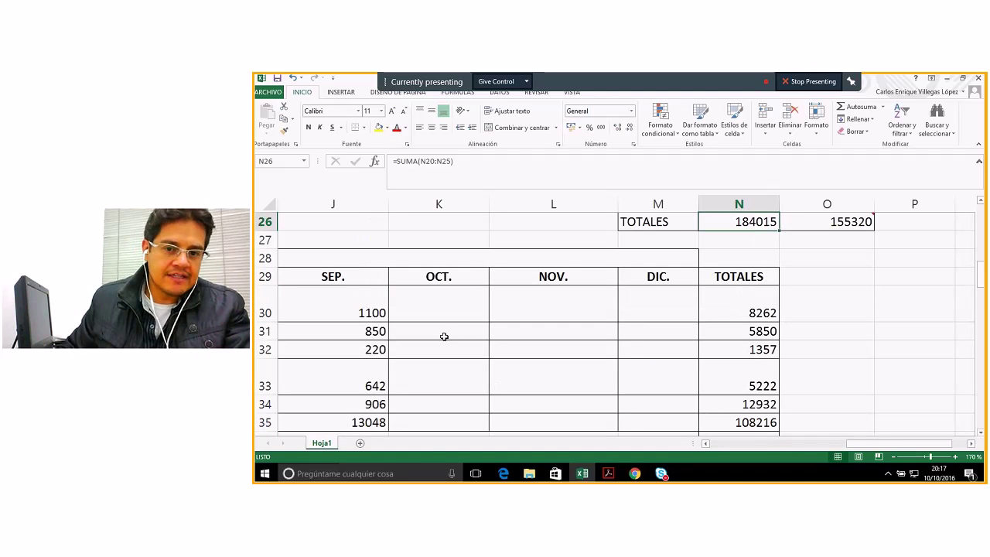
scroll(357, 396, down, 2)
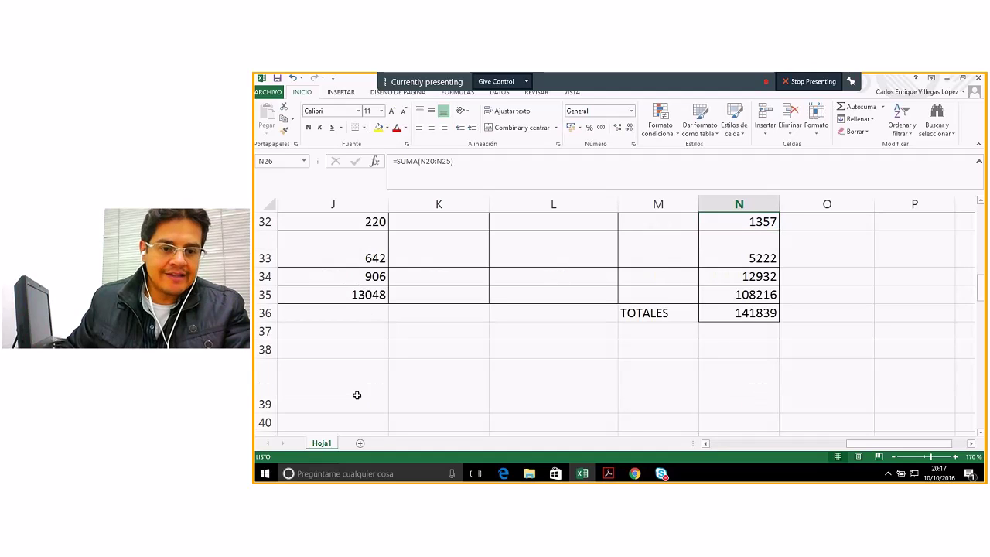
click(753, 318)
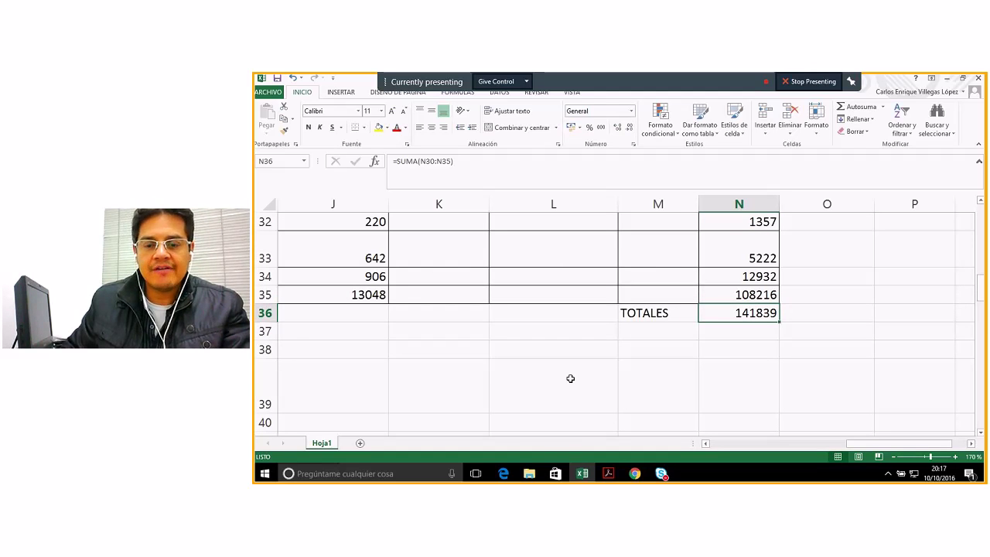
scroll(786, 366, up, 3)
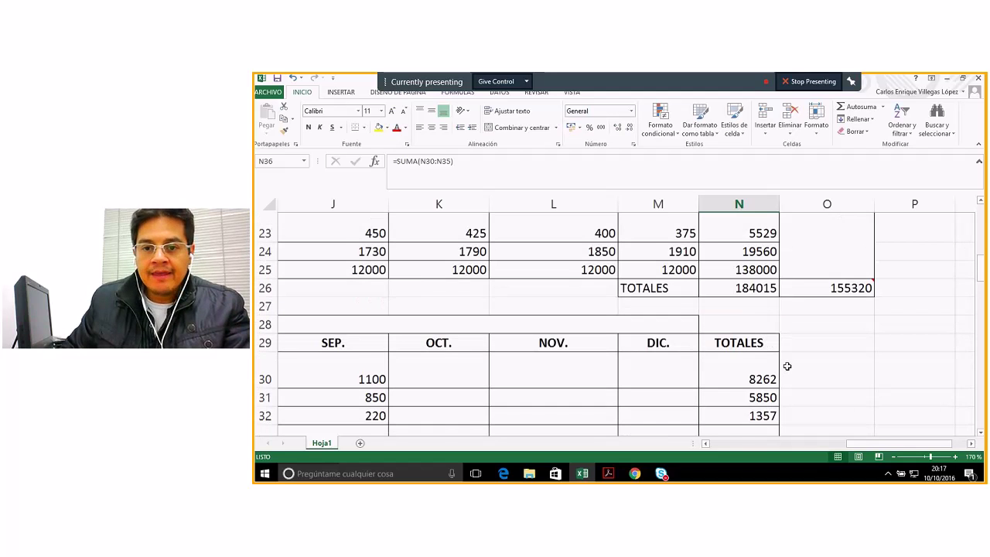
scroll(787, 366, up, 1)
click(721, 368)
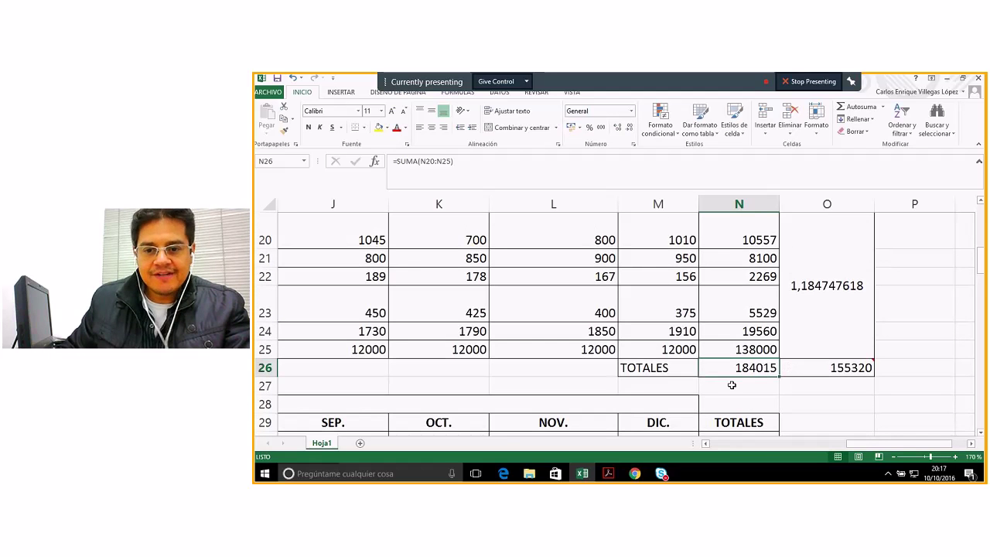
- Check the second monthly table's TOTALES formula in N36 and return to the column 7 total in I15
scroll(732, 385, down, 4)
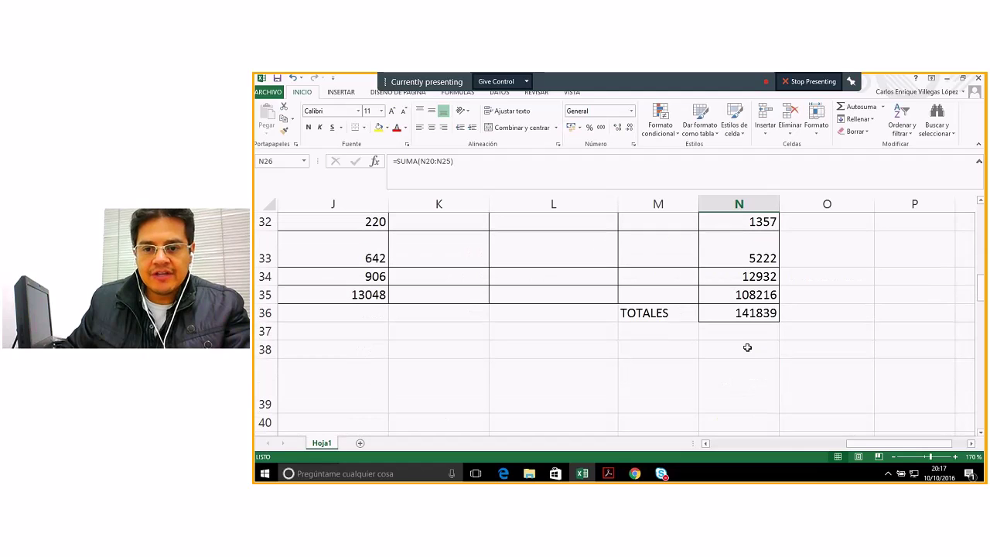
click(741, 313)
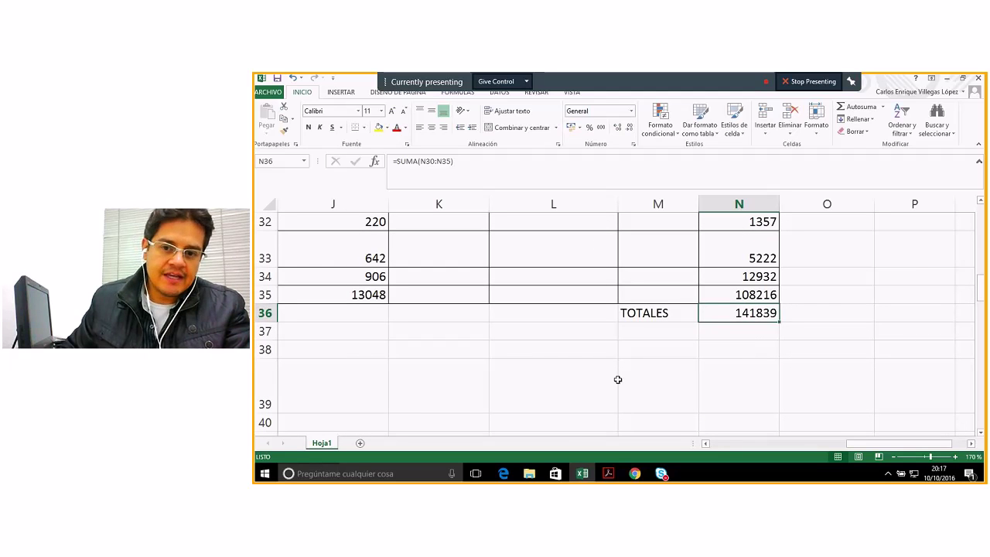
scroll(618, 380, up, 1)
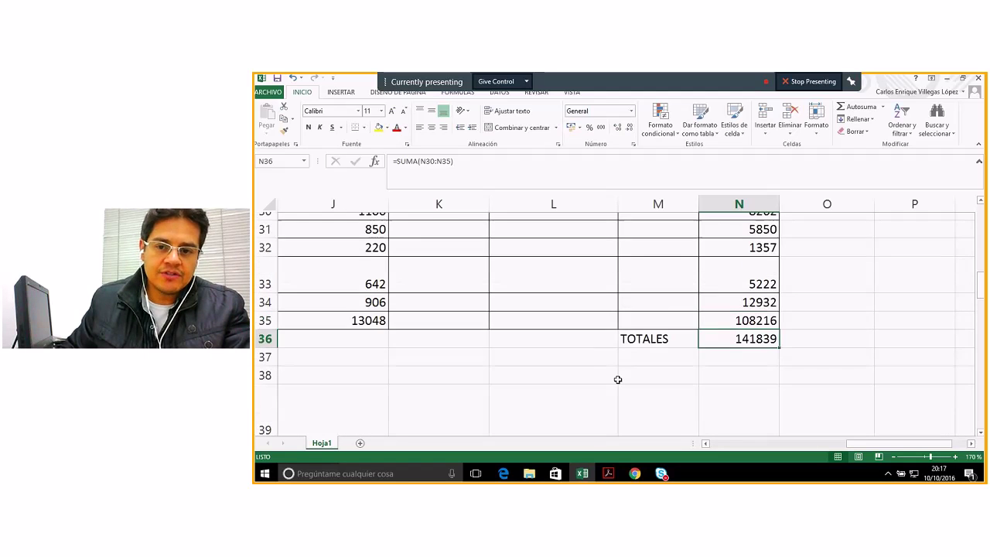
scroll(618, 379, up, 10)
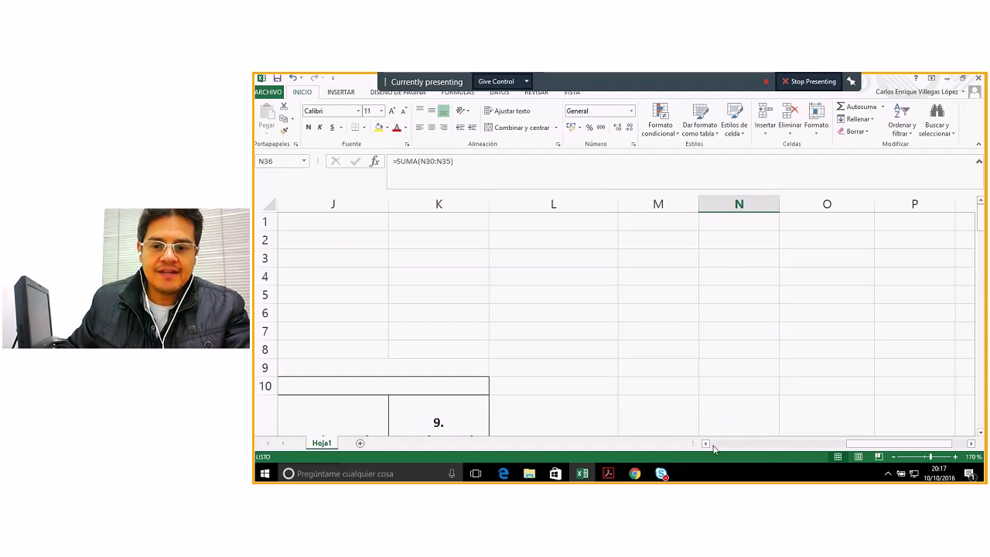
scroll(706, 443, left, 4)
scroll(774, 376, down, 3)
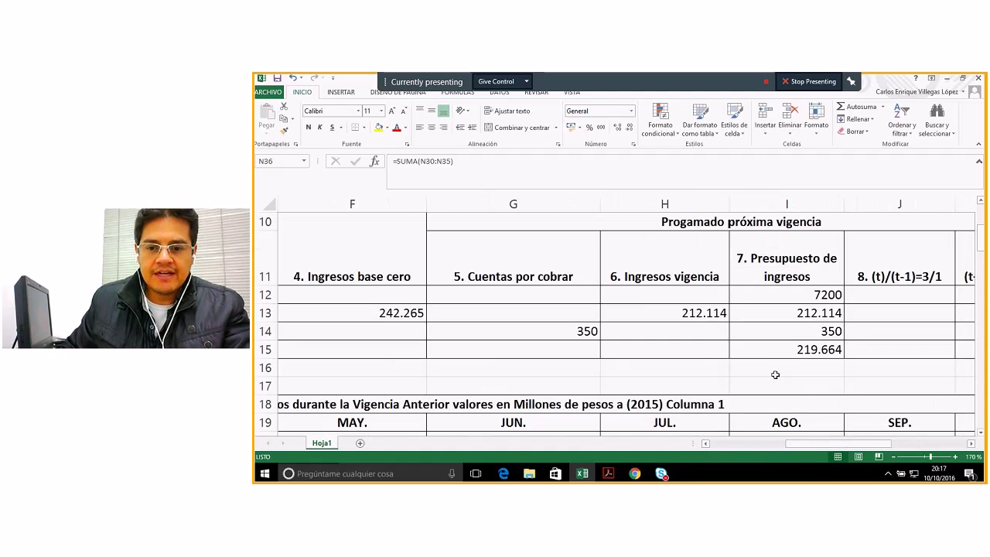
click(809, 351)
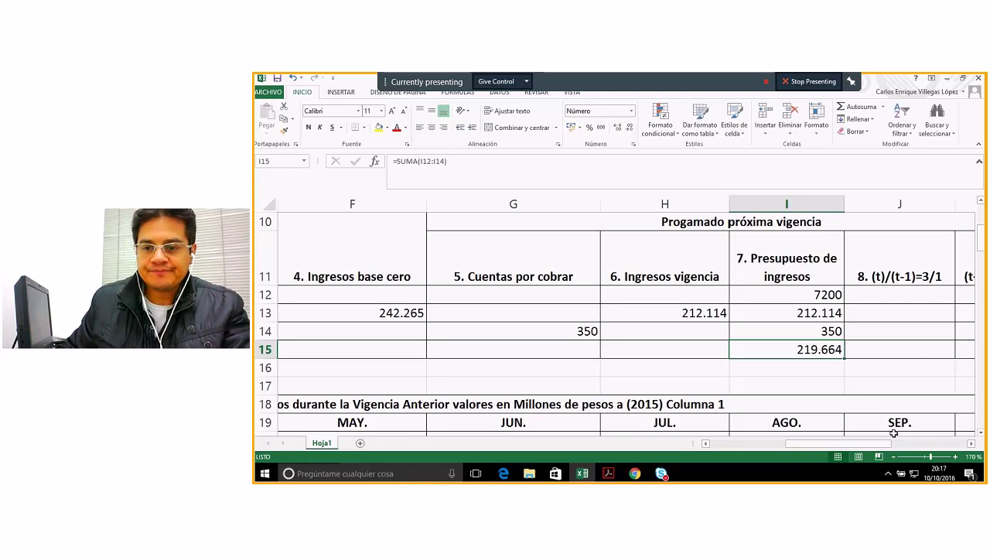
- Examine the ratio definitions in the column 8 and column 9 headings, J11 and K11
click(971, 443)
click(972, 444)
click(572, 275)
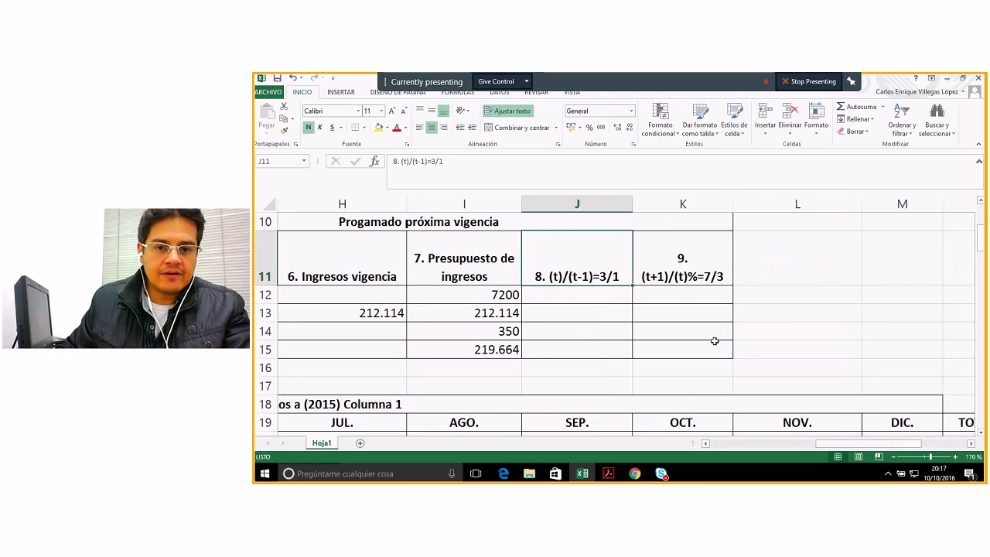
key(Right)
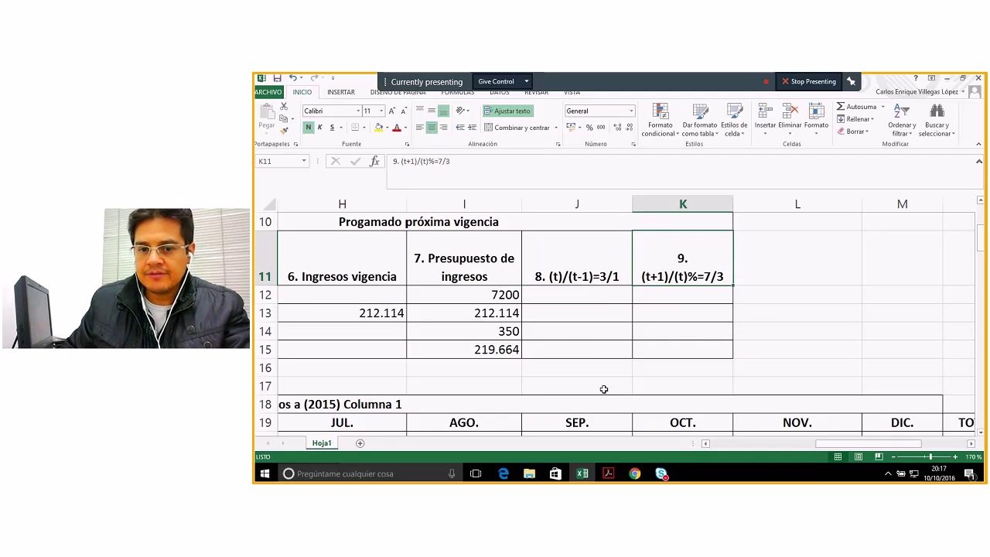
- Switch to PROCESO-PRESUPUESTAL.pdf in Acrobat Reader and read the COLUMNAS 8 y 9 paragraph, selecting the passages that define the two variation ratios
mouse_move(608, 474)
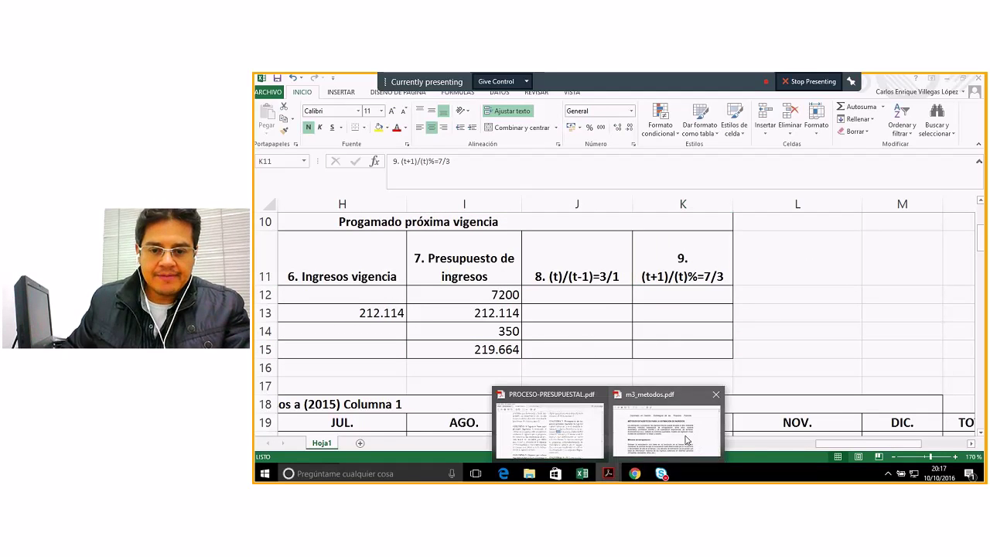
click(685, 435)
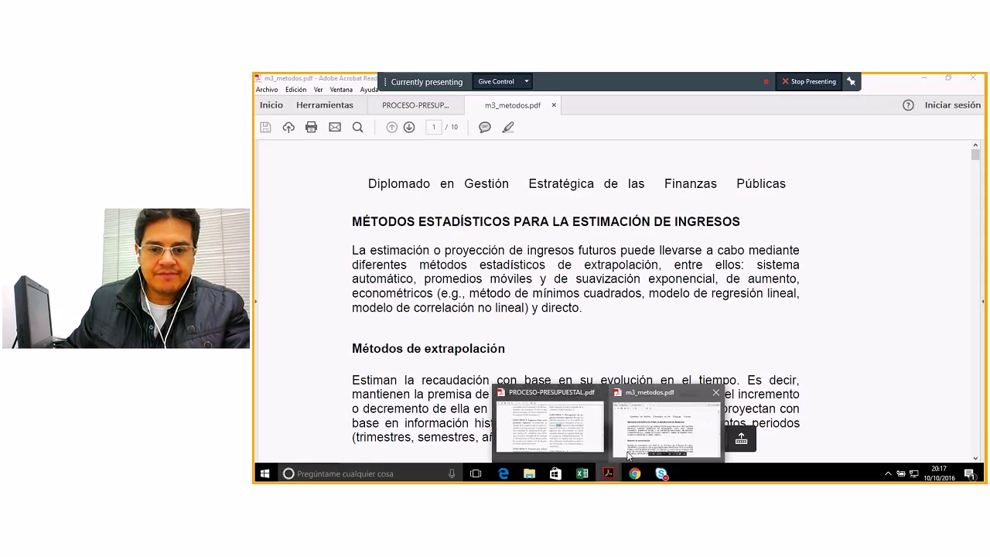
click(549, 433)
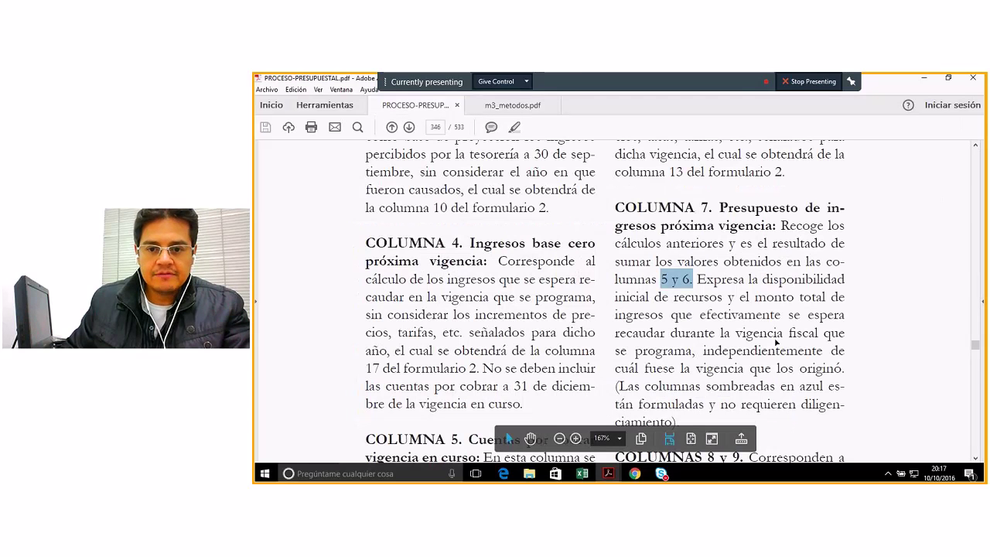
scroll(775, 341, down, 4)
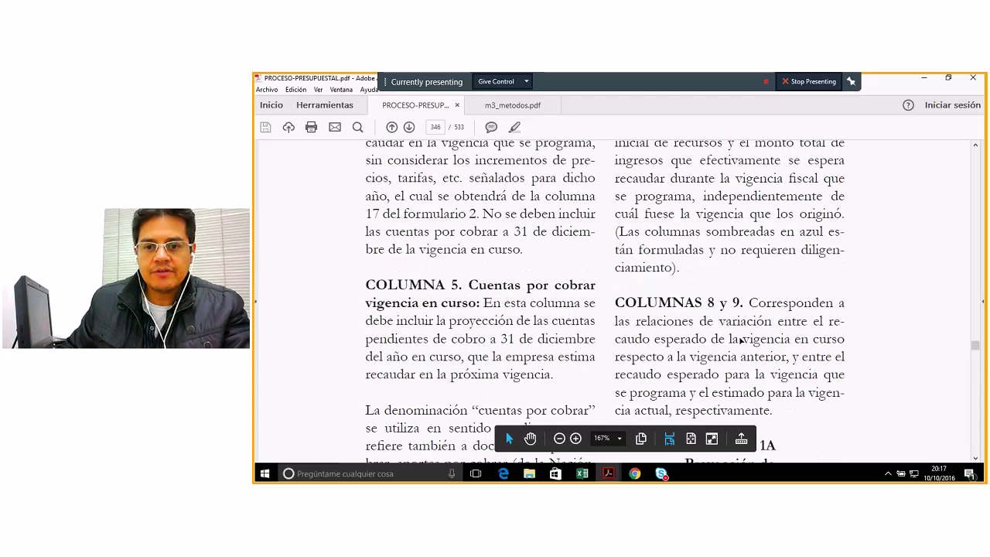
scroll(600, 308, down, 1)
drag(615, 295, 845, 309)
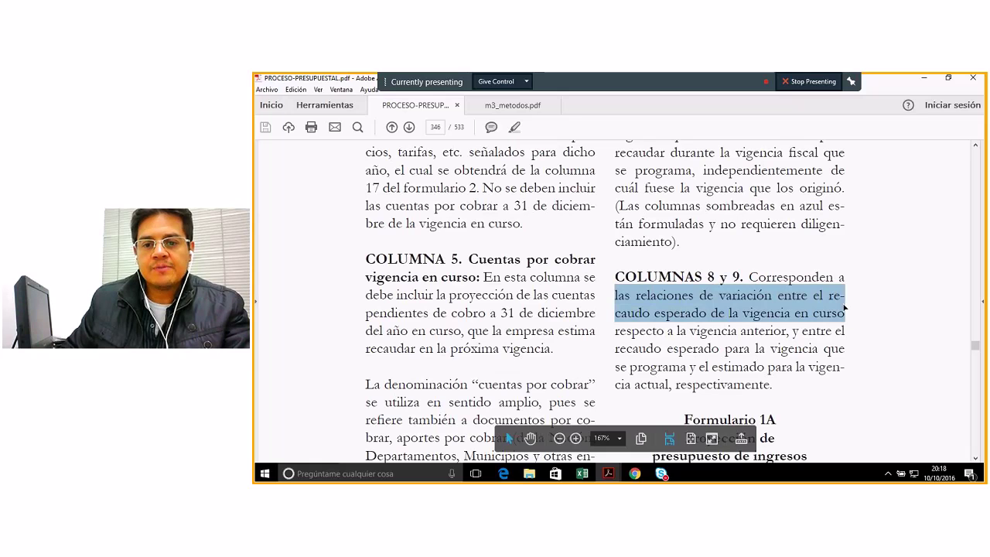
drag(846, 310, 786, 329)
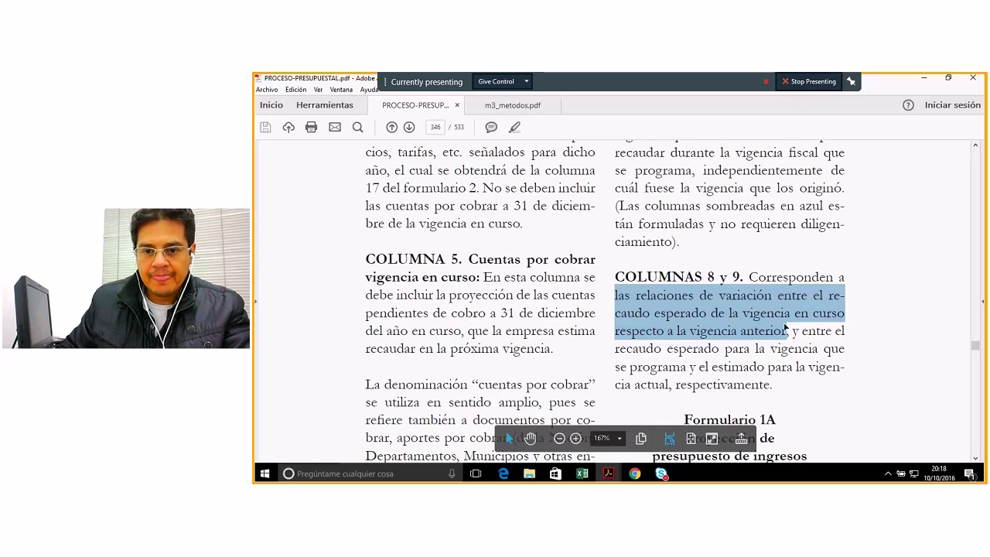
drag(799, 331, 672, 382)
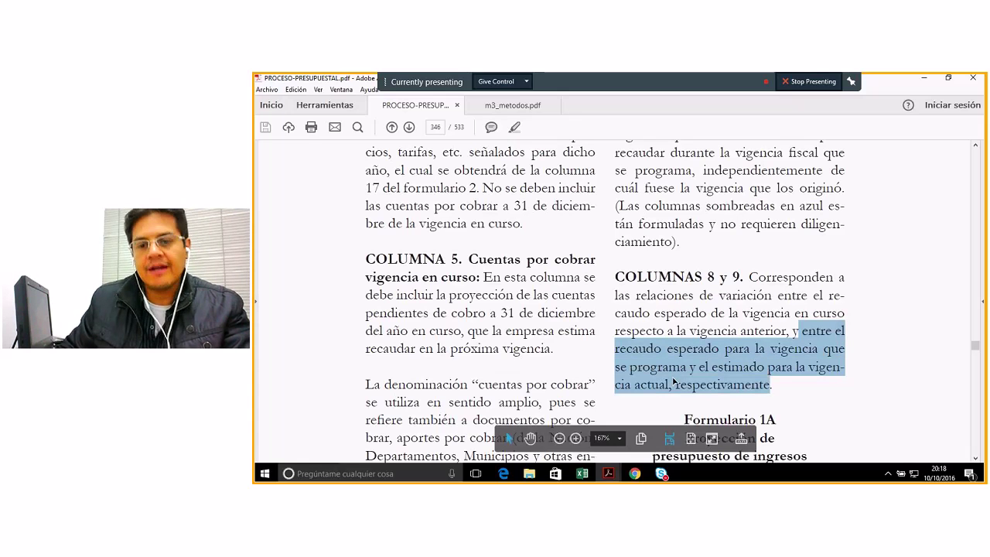
click(699, 409)
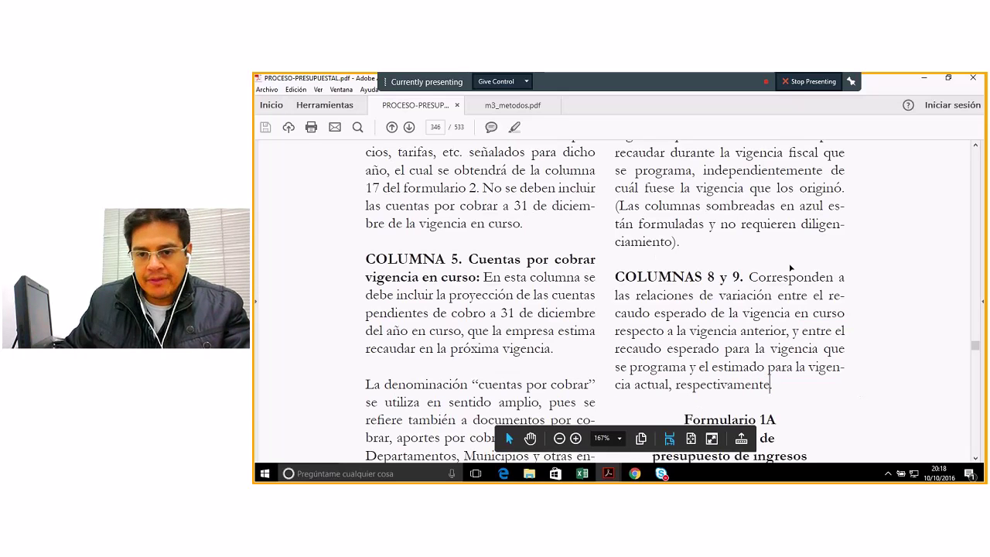
- Examine the Formulario 1 table on PDF page 347, then compare it with the column 8 heading in J11 of the Excel worksheet
scroll(723, 341, down, 4)
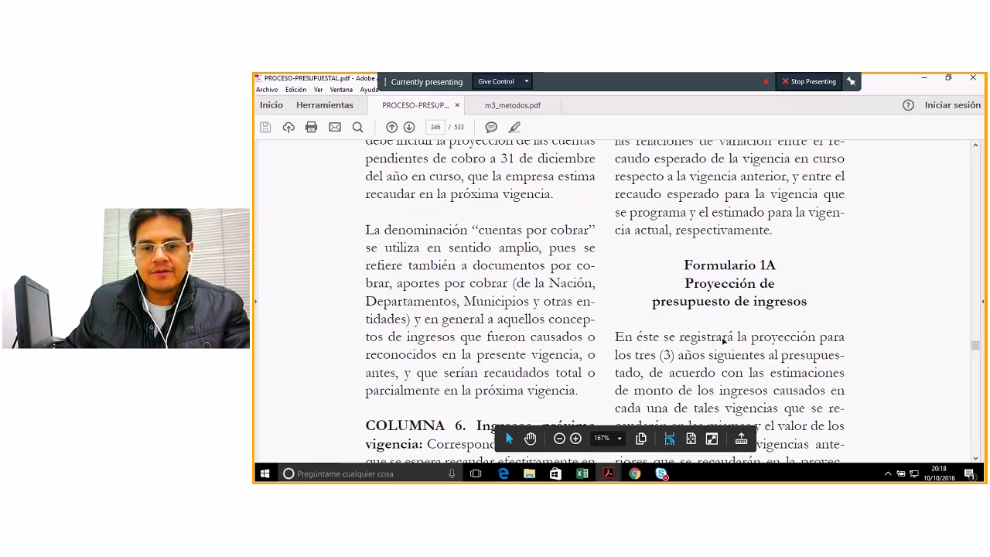
scroll(723, 341, down, 10)
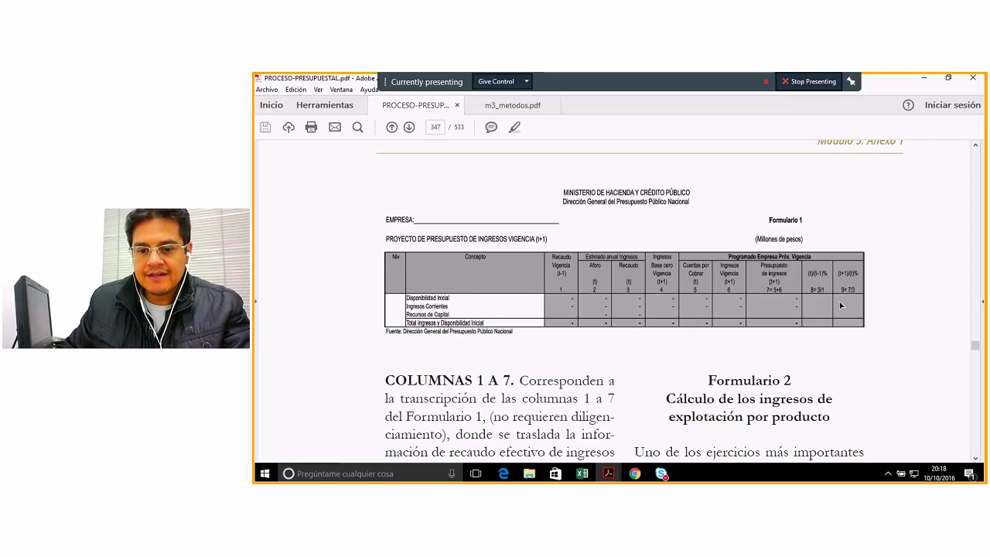
click(583, 475)
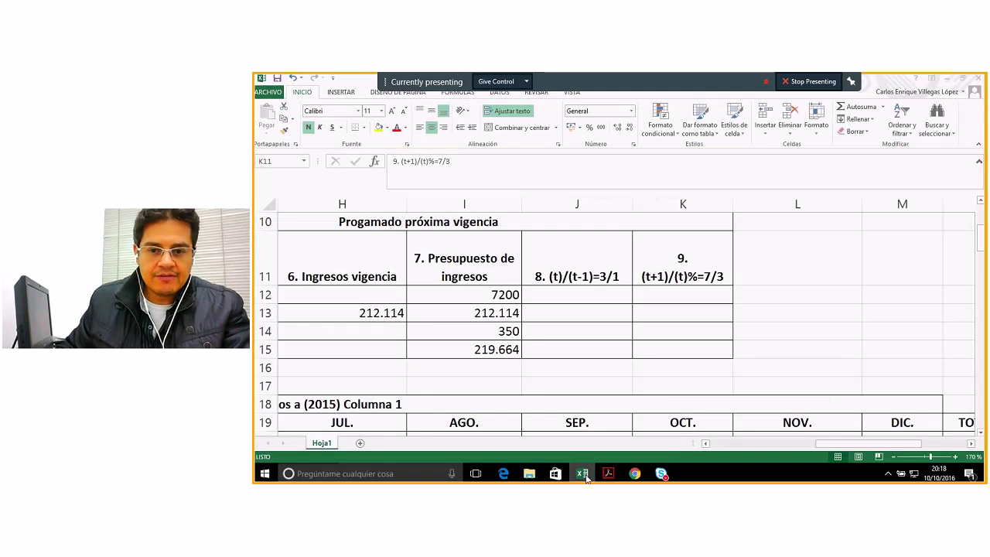
click(588, 282)
click(594, 295)
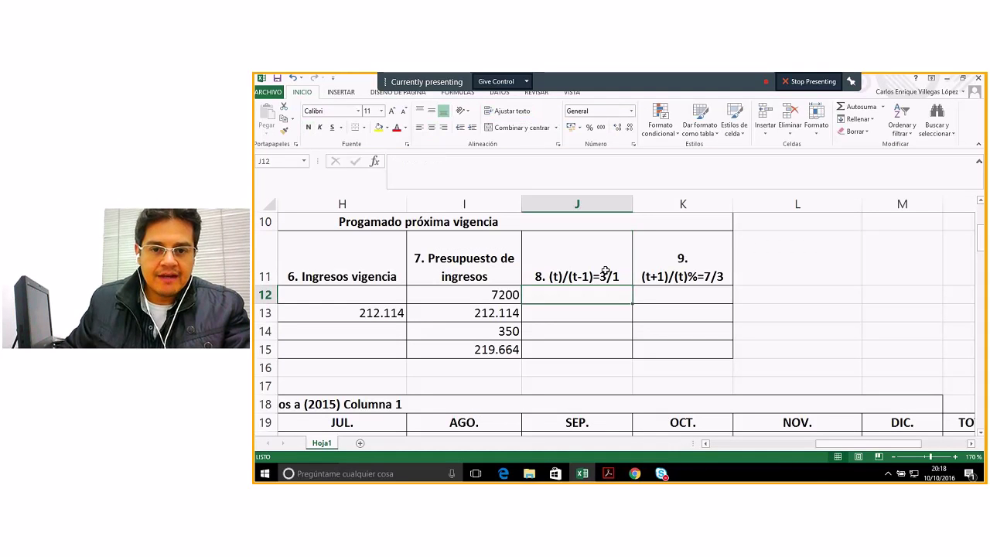
click(606, 270)
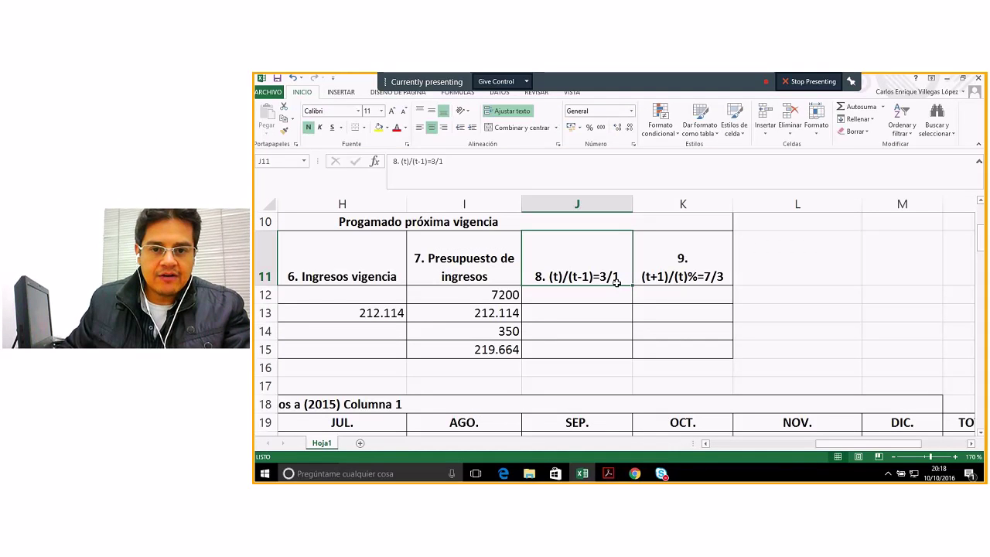
- Inspect the Ingresos Corrientes source cells for the column 8 ratio: 3. Recaudo in E13 and 1. Recaudo Vigencia in C13
click(705, 444)
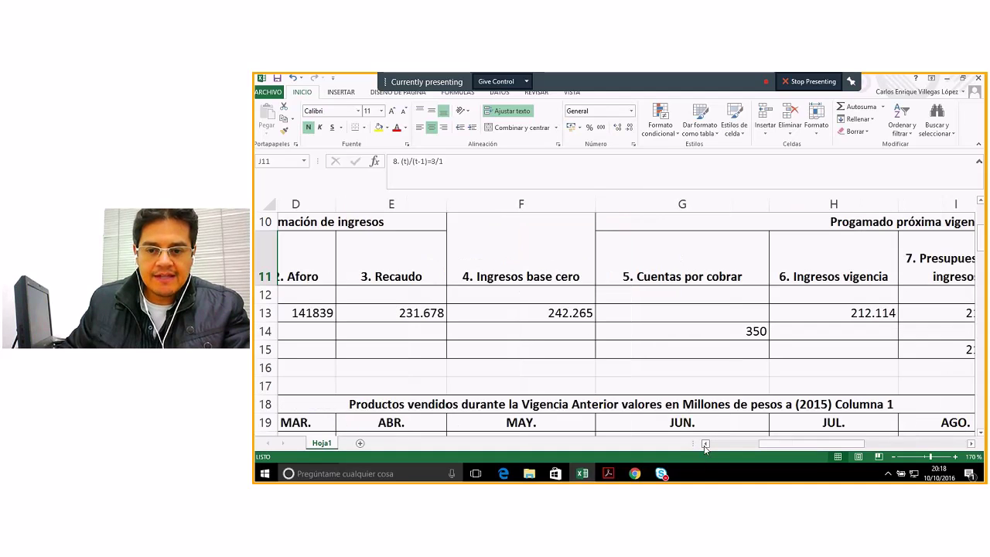
click(705, 444)
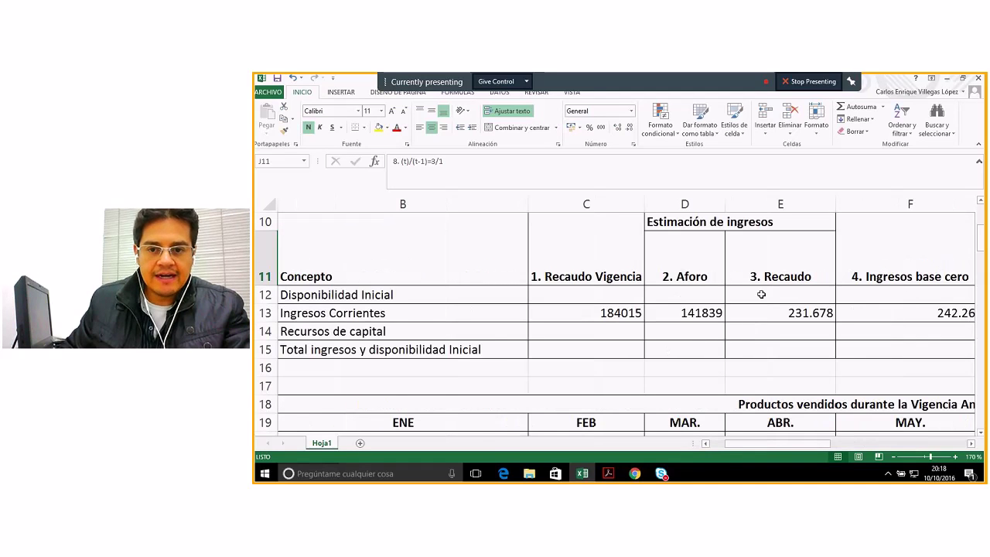
click(794, 314)
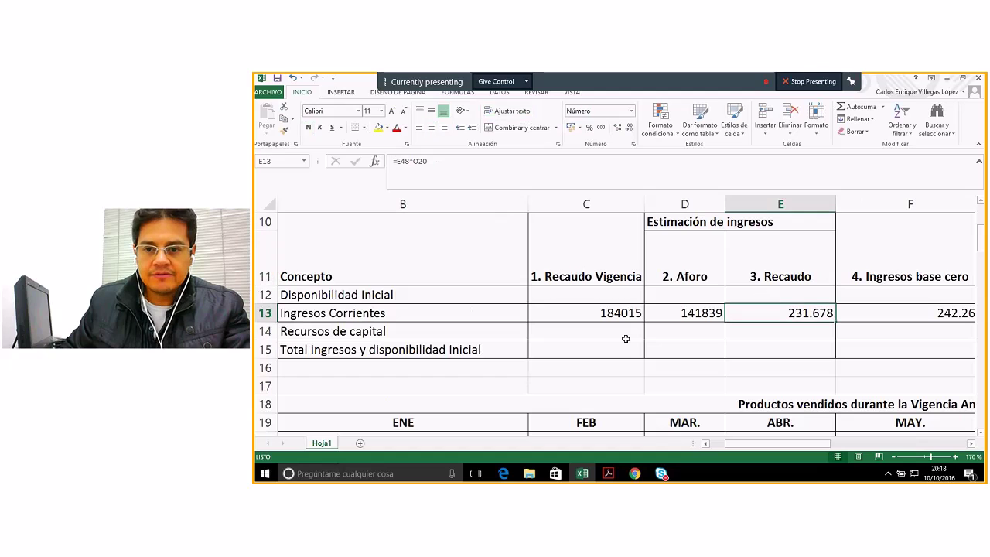
click(594, 315)
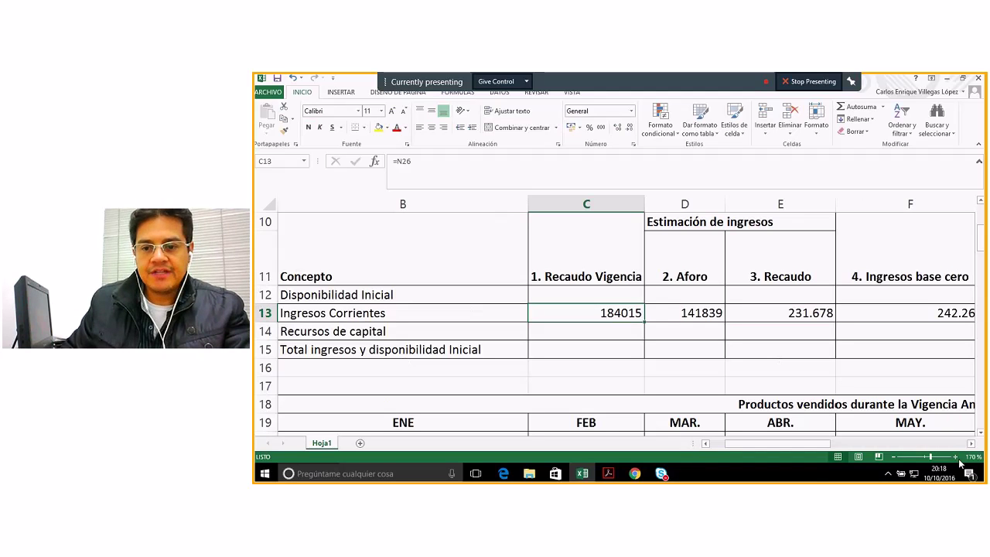
click(791, 317)
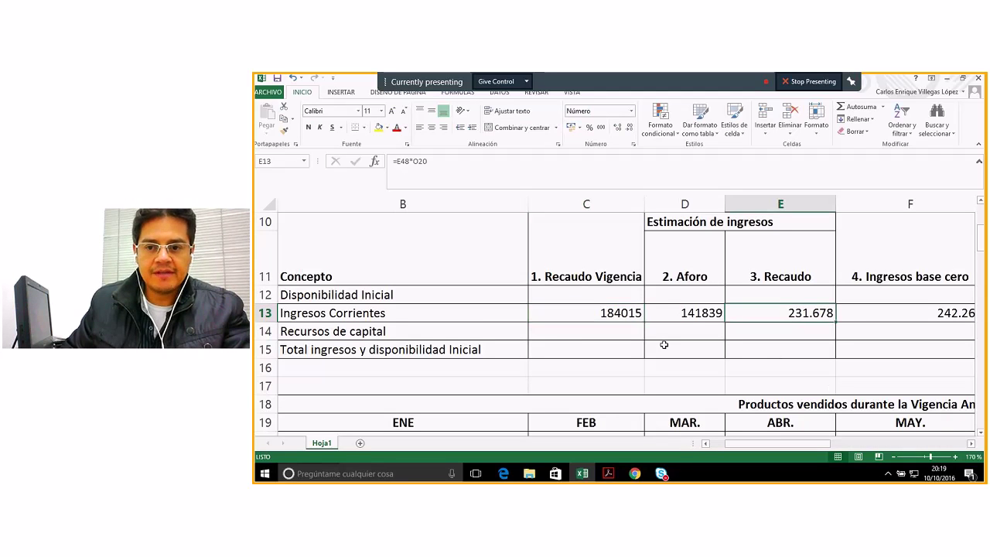
click(585, 314)
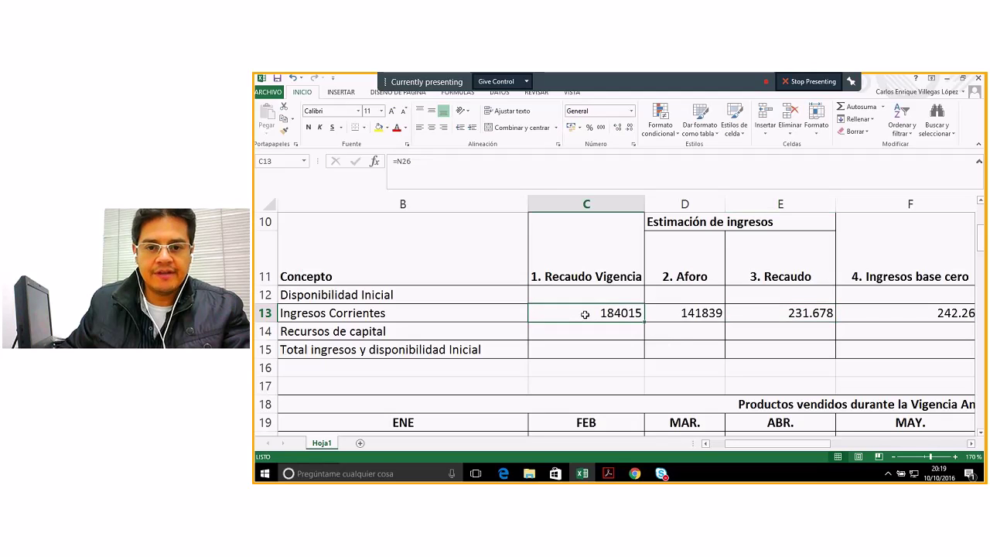
- Begin the column 8 ratio formula for Ingresos Corrientes in J13 with the 3. Recaudo value in E13 as numerator
click(971, 443)
click(972, 443)
click(971, 443)
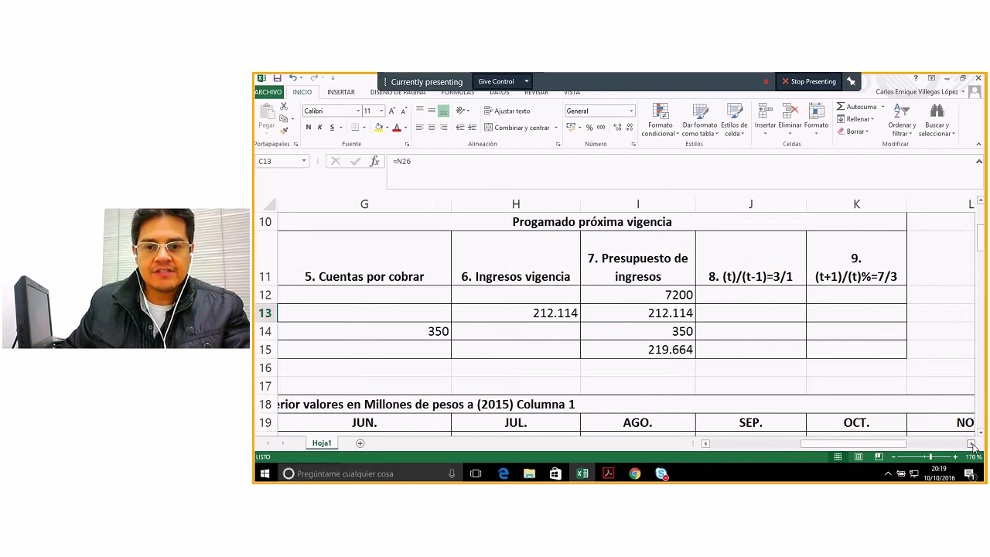
click(747, 313)
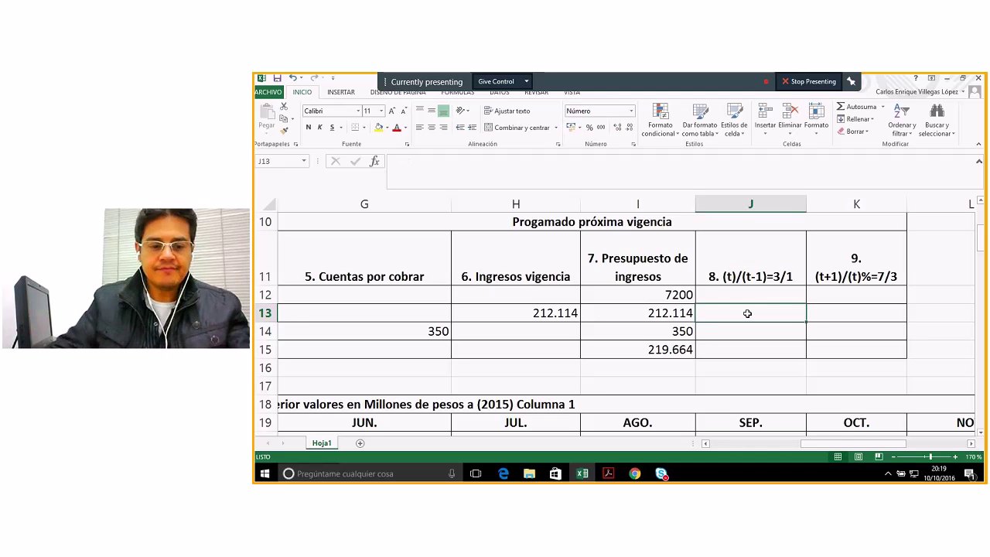
text(=)
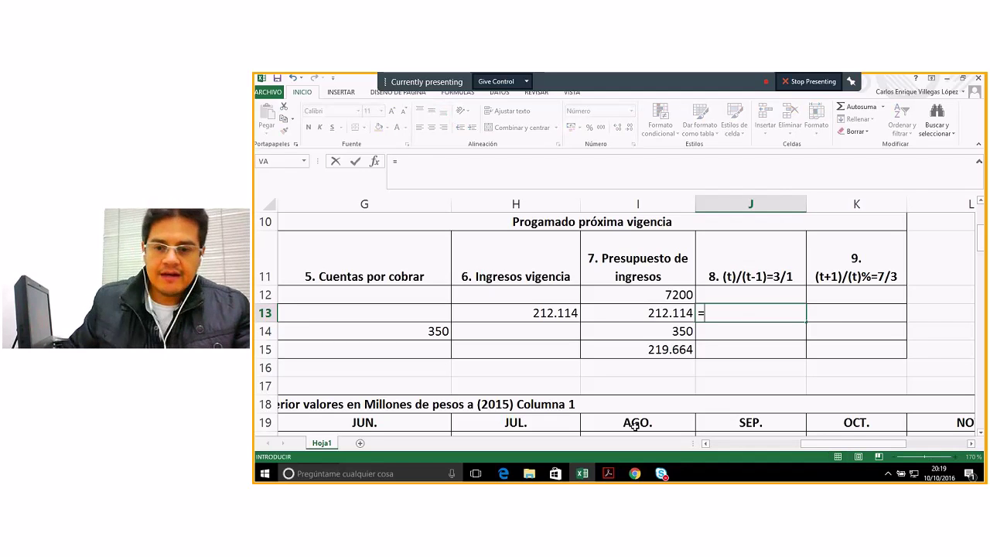
click(705, 443)
click(705, 443)
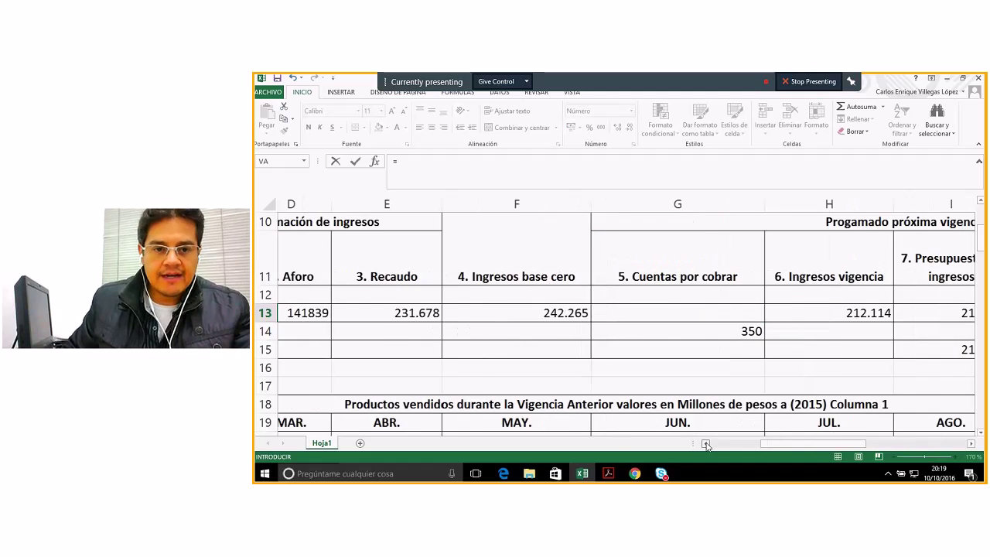
click(424, 312)
click(425, 312)
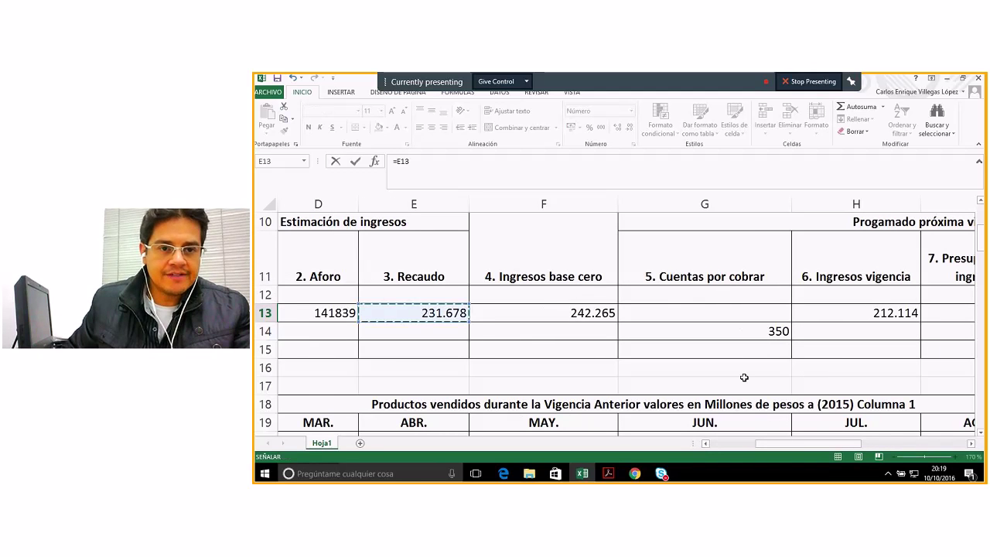
click(972, 443)
click(972, 443)
click(972, 443)
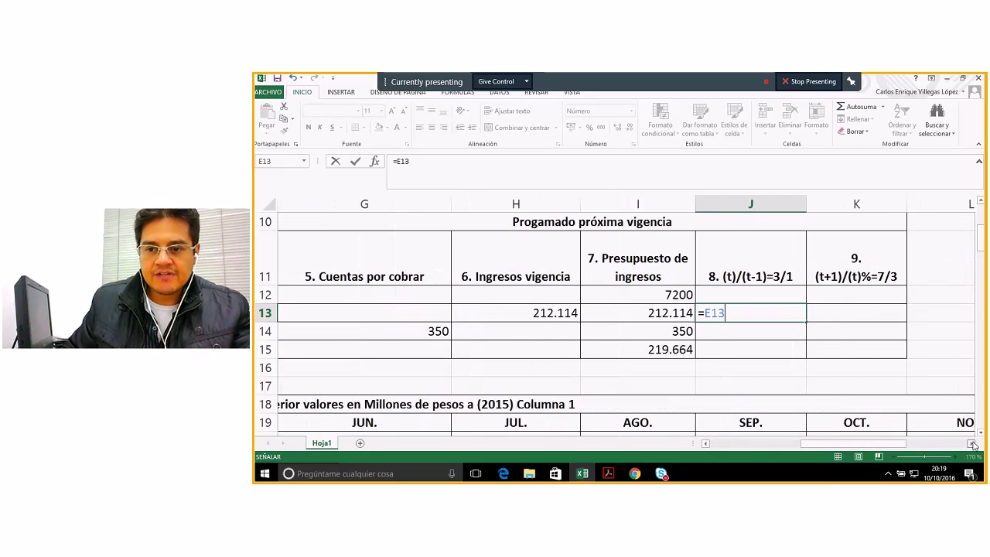
- Divide by the 1. Recaudo Vigencia value in C13 to complete J13 as =E13/C13
text(/)
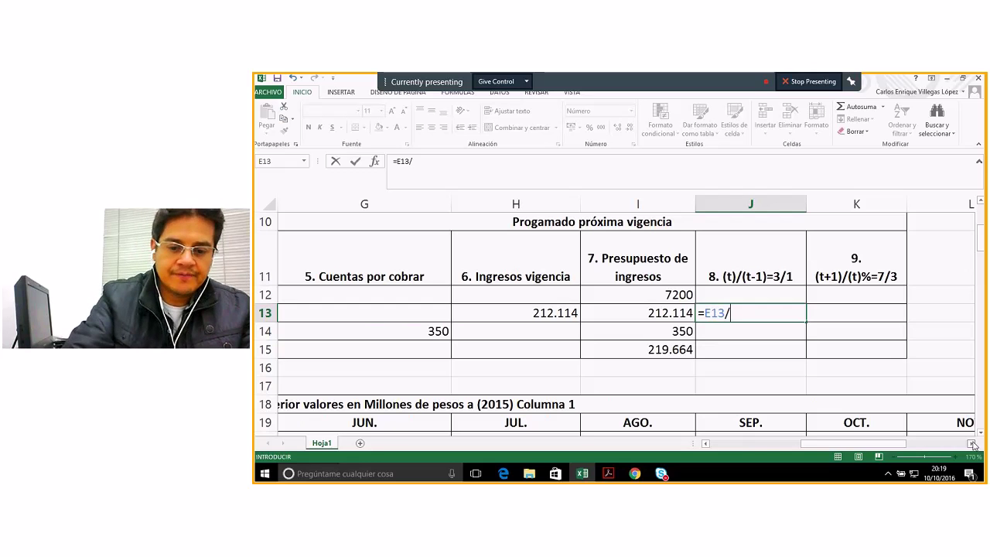
click(706, 444)
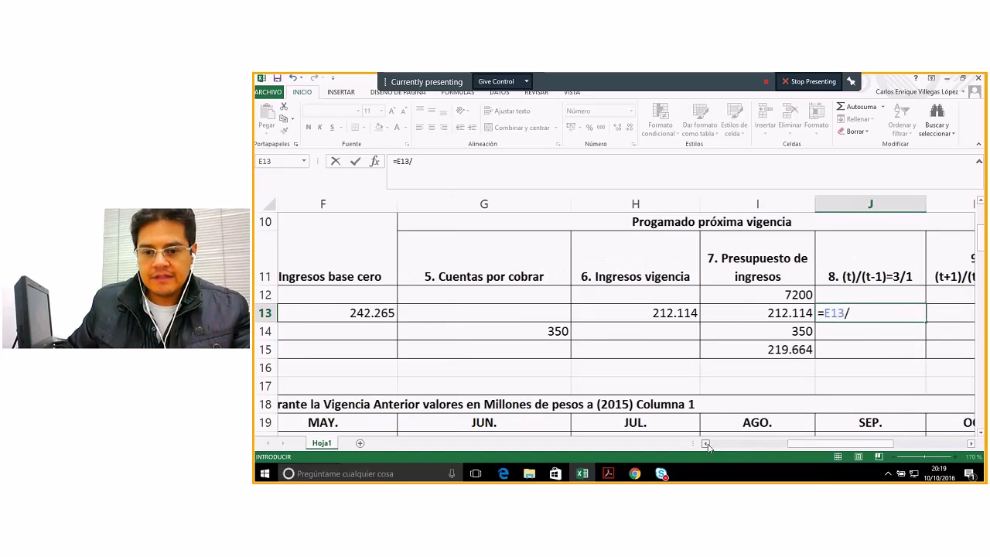
click(706, 443)
click(706, 444)
click(706, 444)
click(706, 444)
click(707, 444)
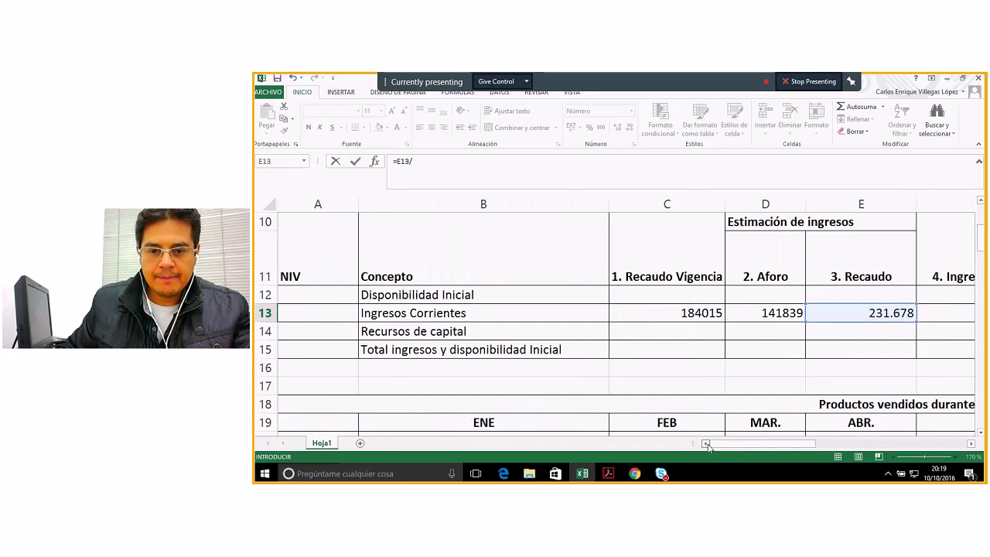
click(693, 317)
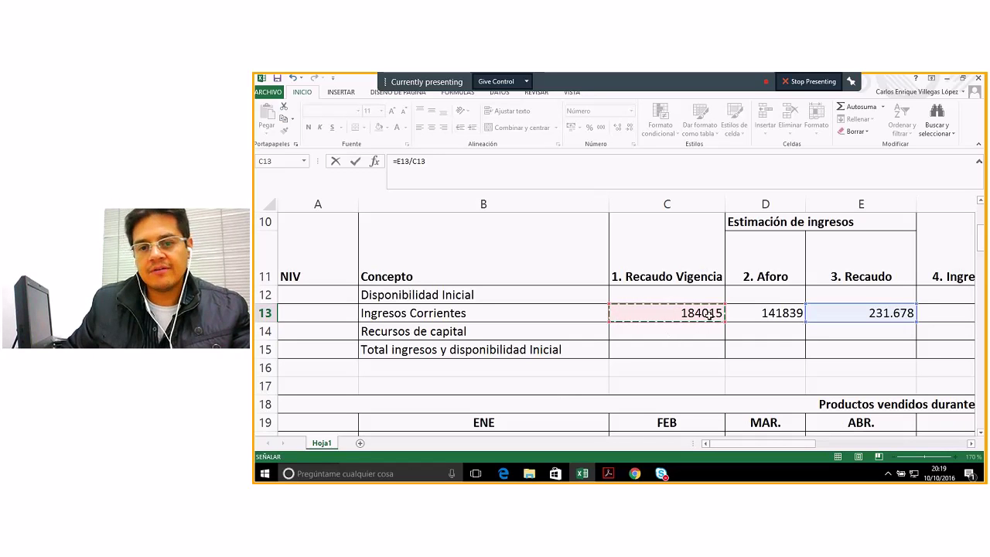
click(972, 444)
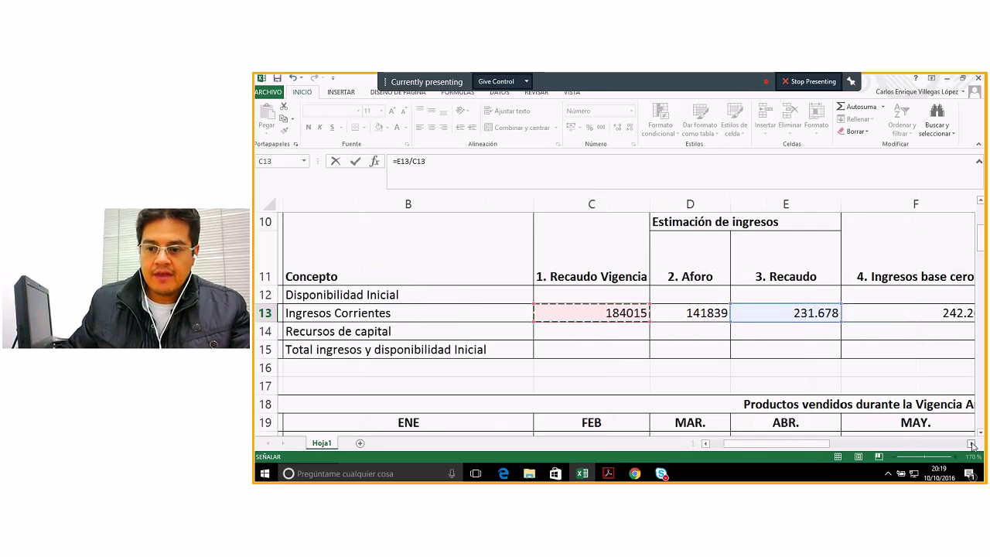
click(971, 443)
click(972, 444)
click(971, 444)
click(971, 444)
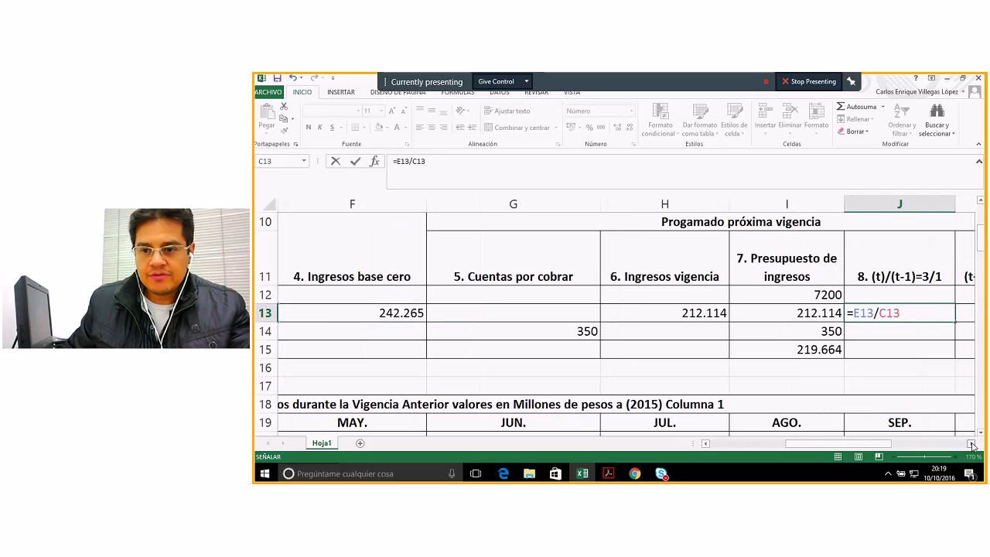
key(Return)
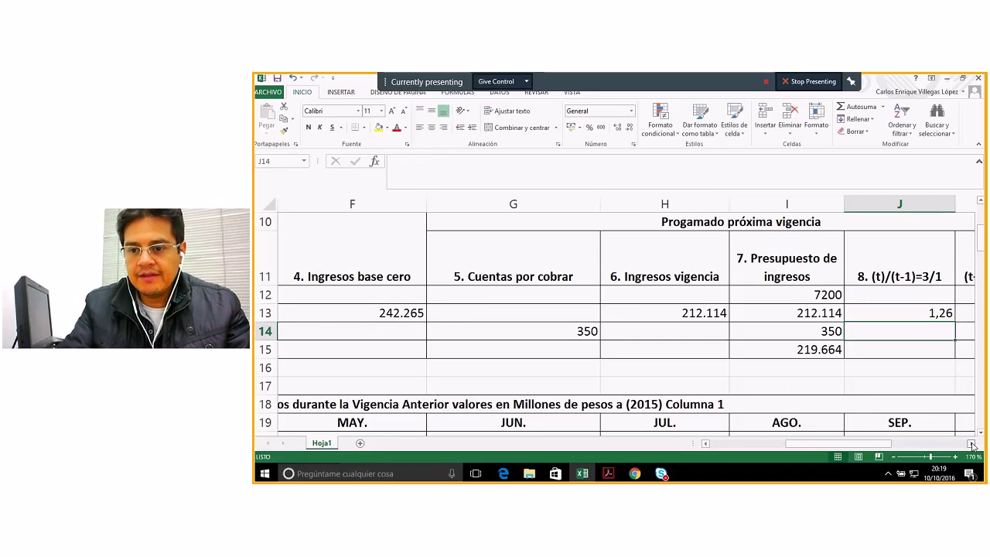
click(937, 312)
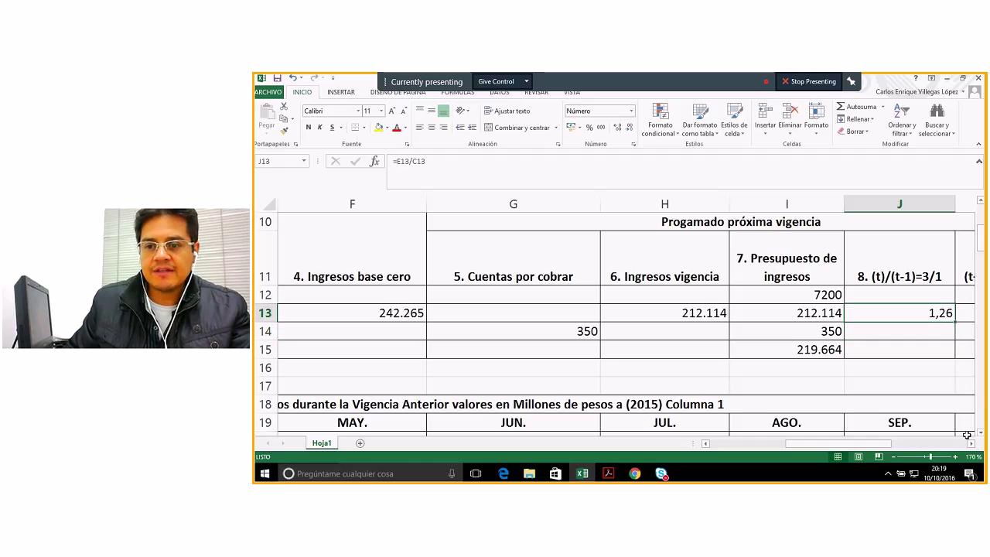
- Calculate the column 9 ratio in K13 by dividing the column 7 total by 3. Recaudo, =I15/E13
click(971, 443)
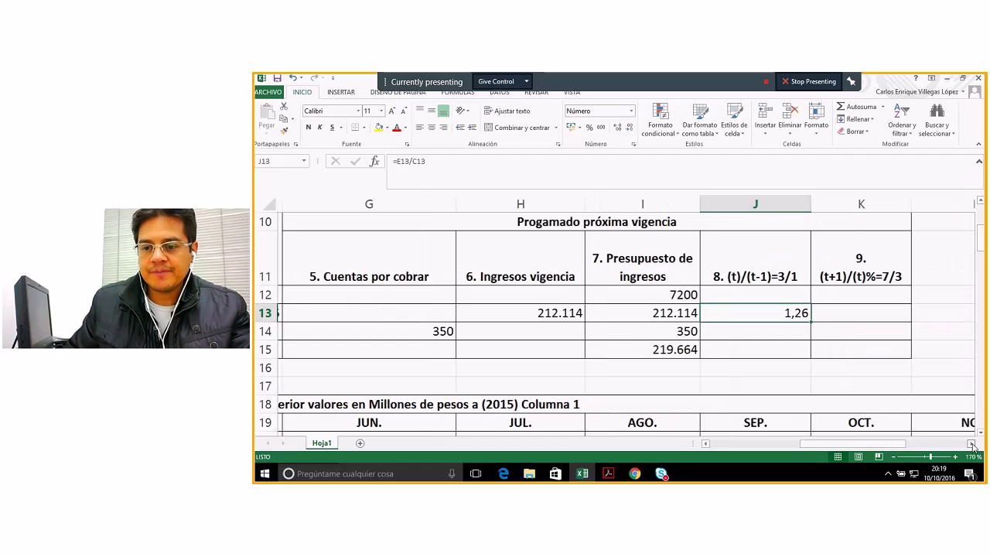
click(870, 319)
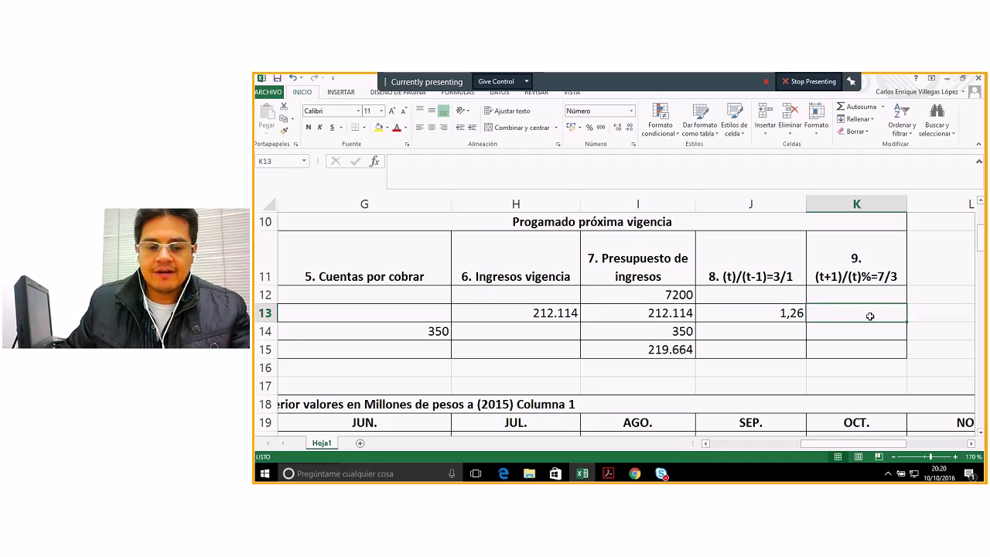
text(=)
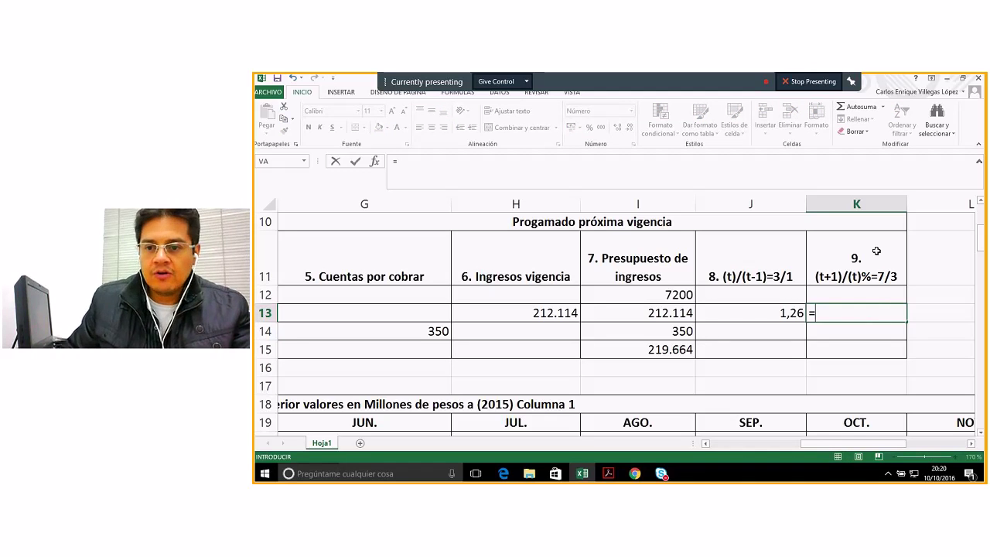
click(648, 344)
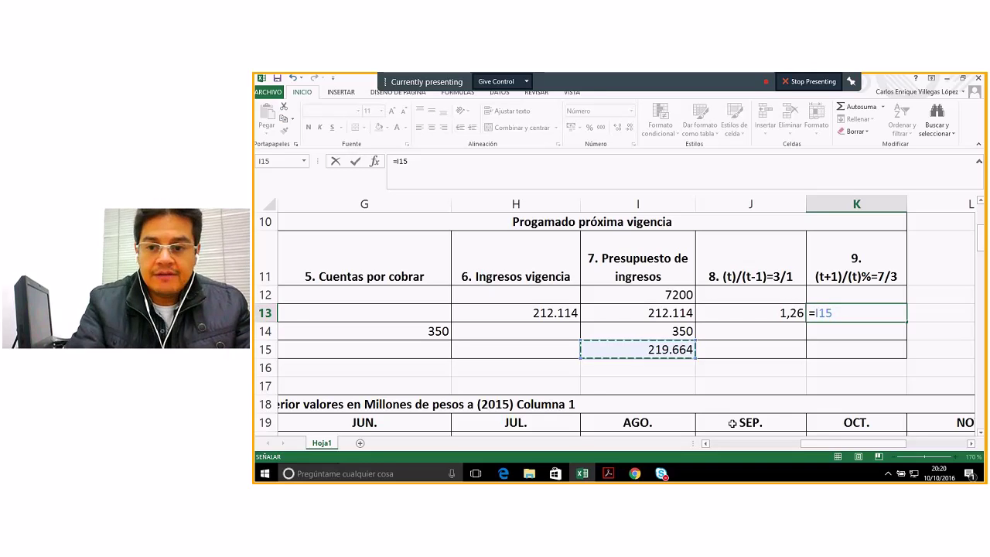
text(/)
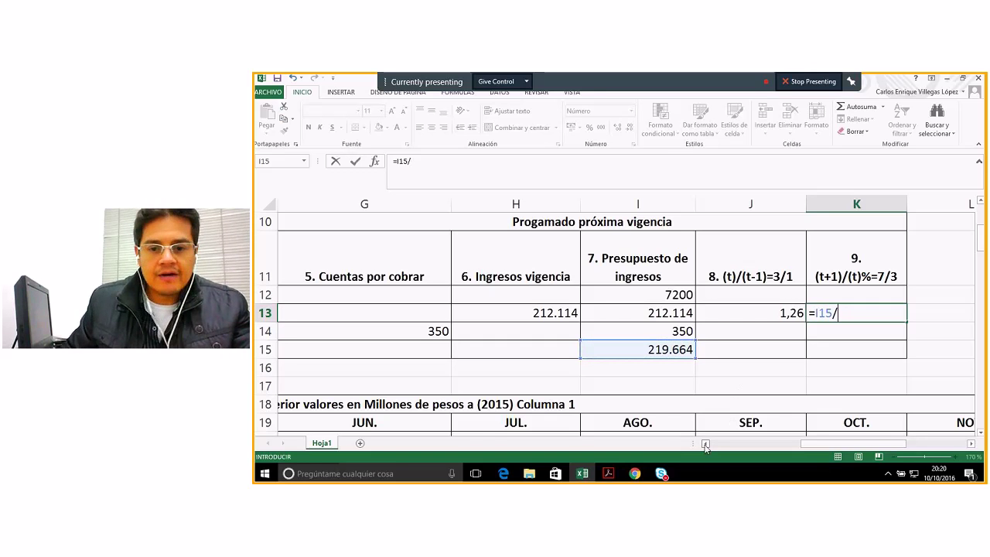
double_click(705, 444)
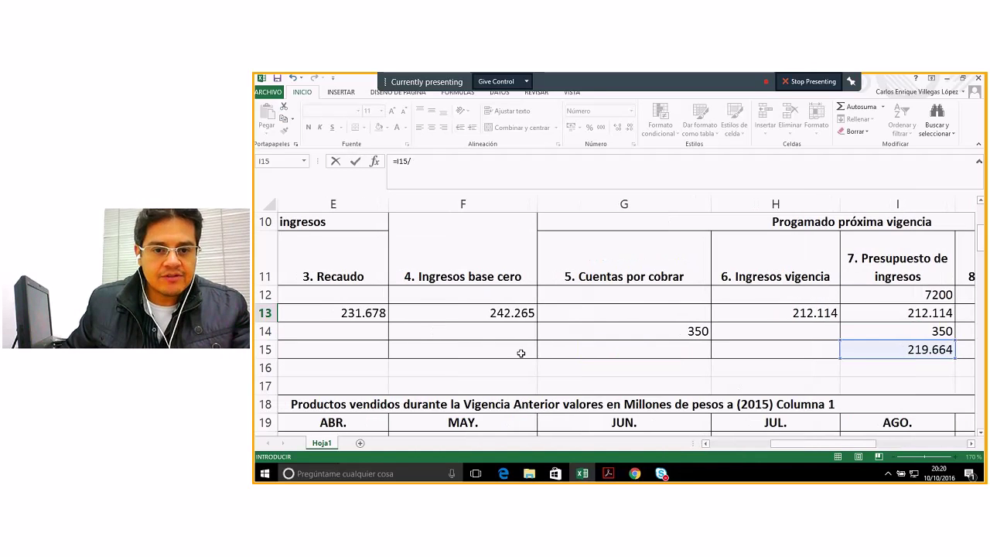
click(338, 314)
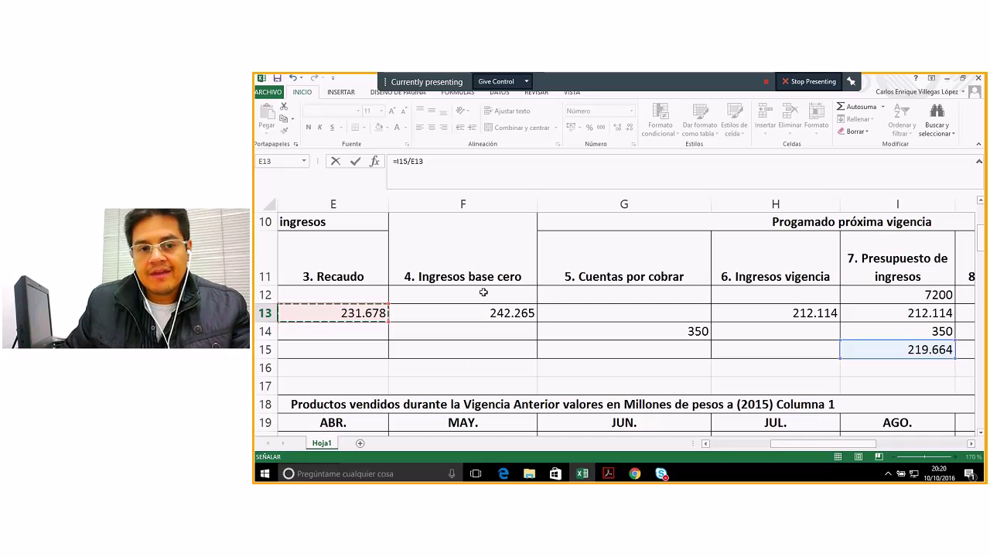
click(971, 443)
click(970, 443)
click(970, 443)
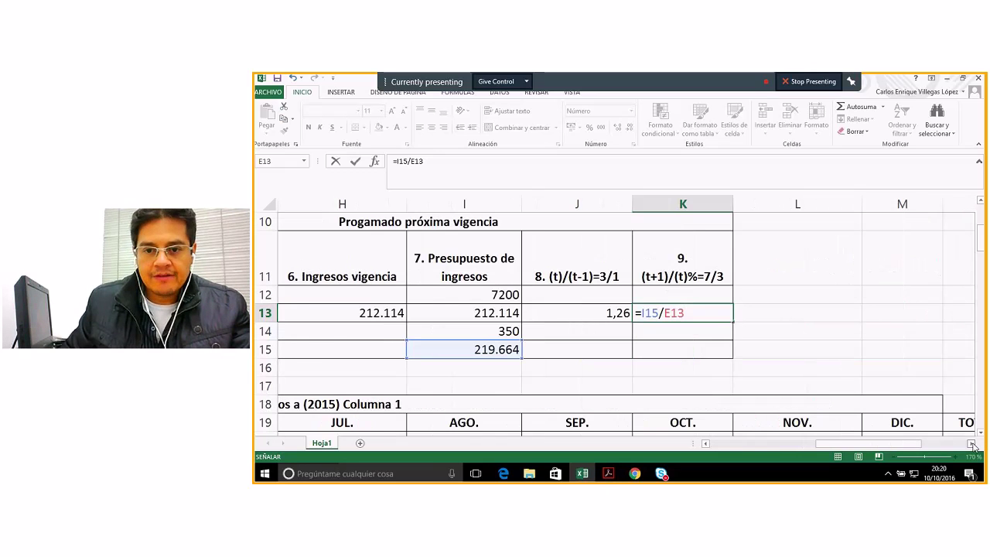
key(Return)
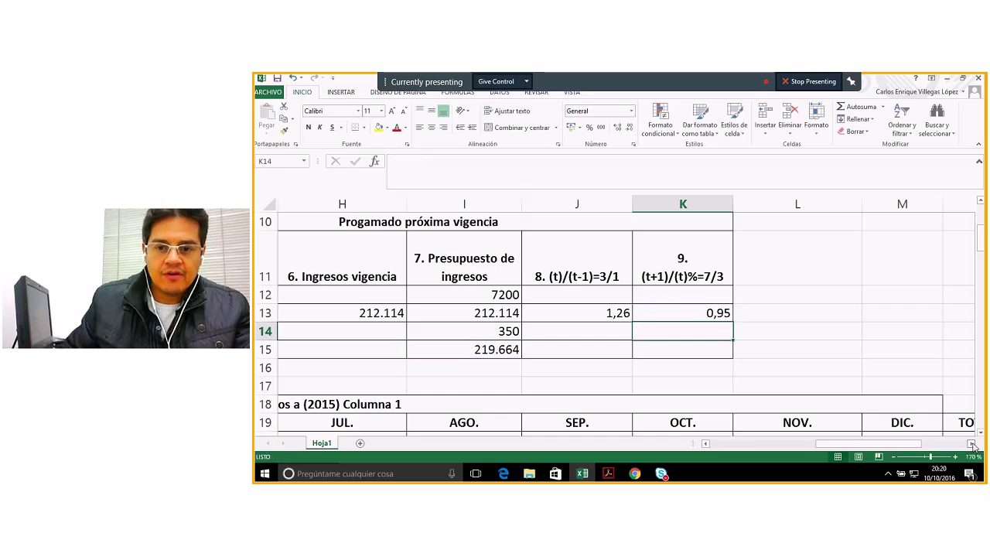
click(710, 314)
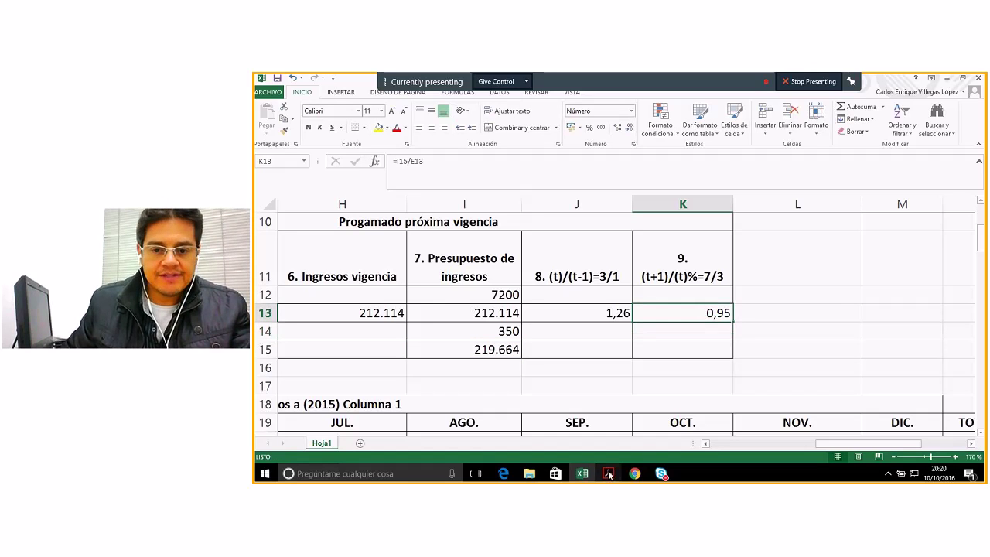
- Switch to PROCESO-PRESUPUESTAL.pdf in Acrobat Reader and review the COLUMNA 3 definition on page 345, selecting its title text
mouse_move(608, 475)
click(550, 406)
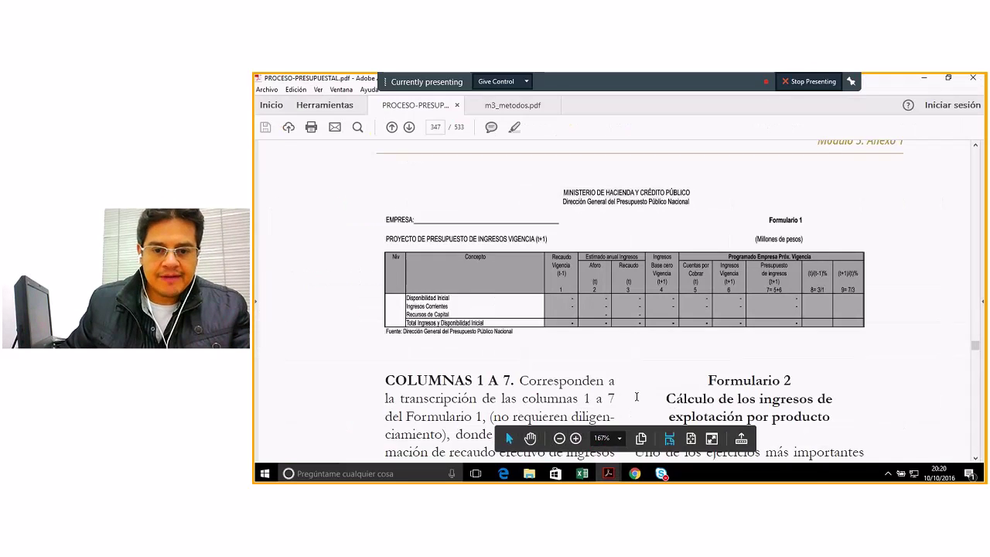
scroll(635, 396, up, 5)
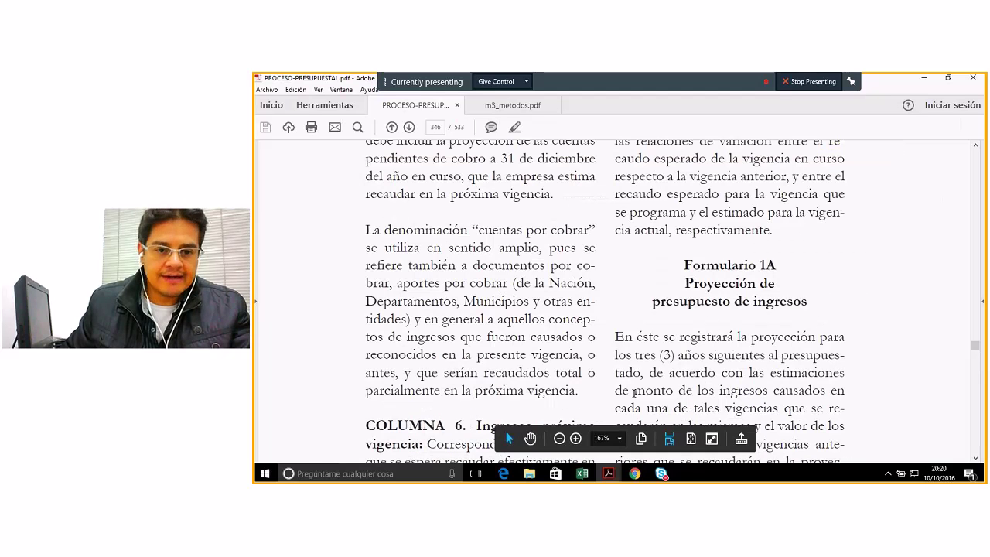
scroll(633, 392, up, 5)
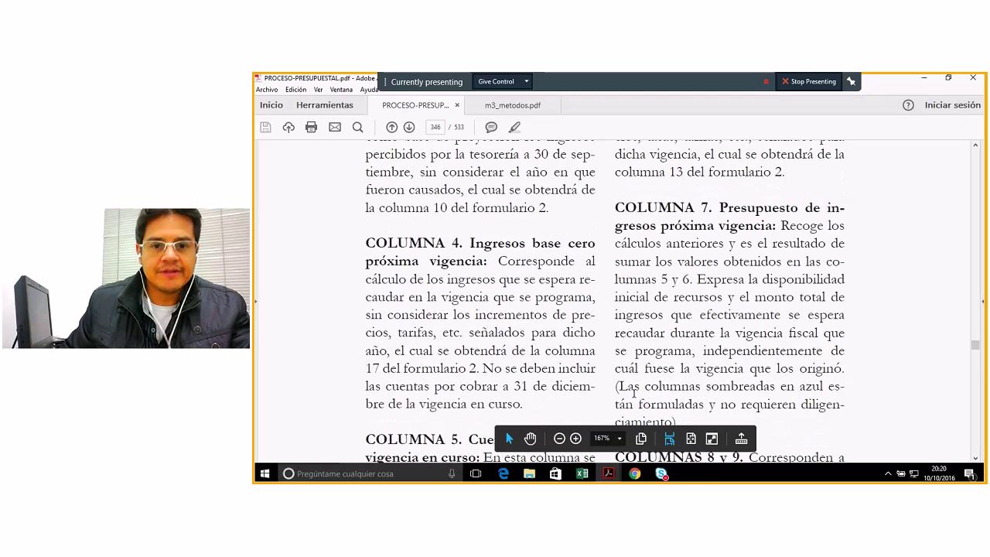
scroll(635, 392, up, 5)
scroll(636, 397, up, 3)
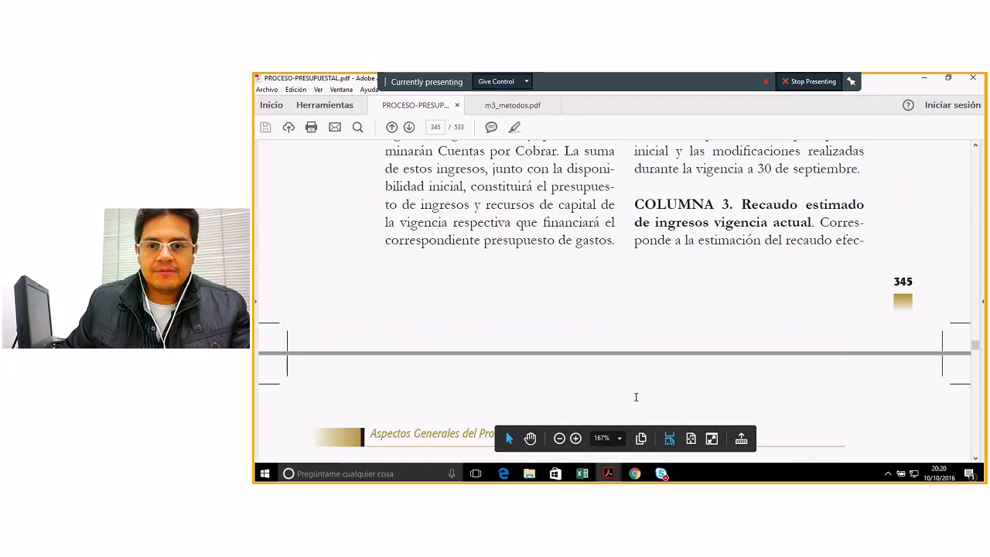
drag(741, 204, 813, 222)
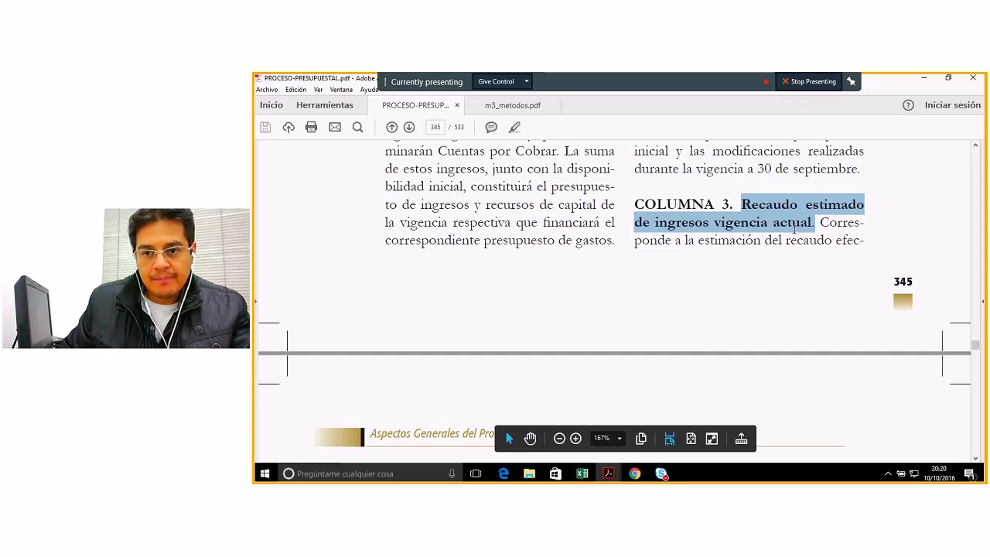
- Switch back to the Excel budget and review the column 7 total formula in I15 and the 3. Recaudo formula in E13
click(585, 475)
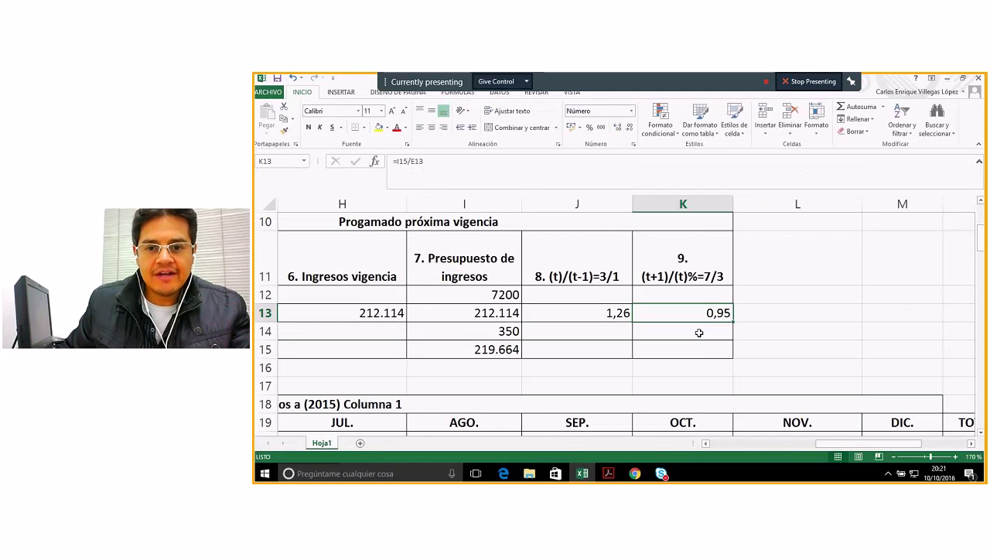
click(493, 349)
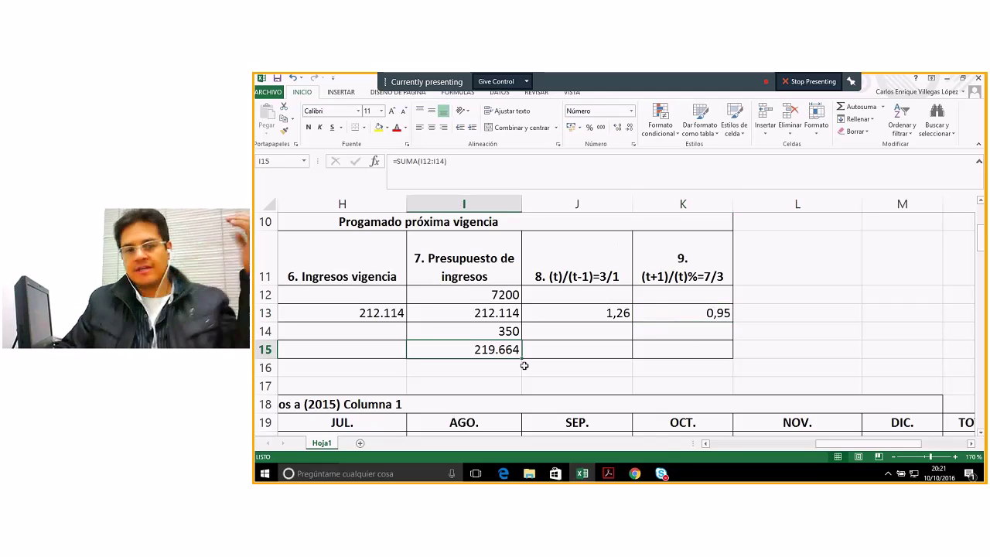
click(706, 444)
click(706, 444)
click(707, 444)
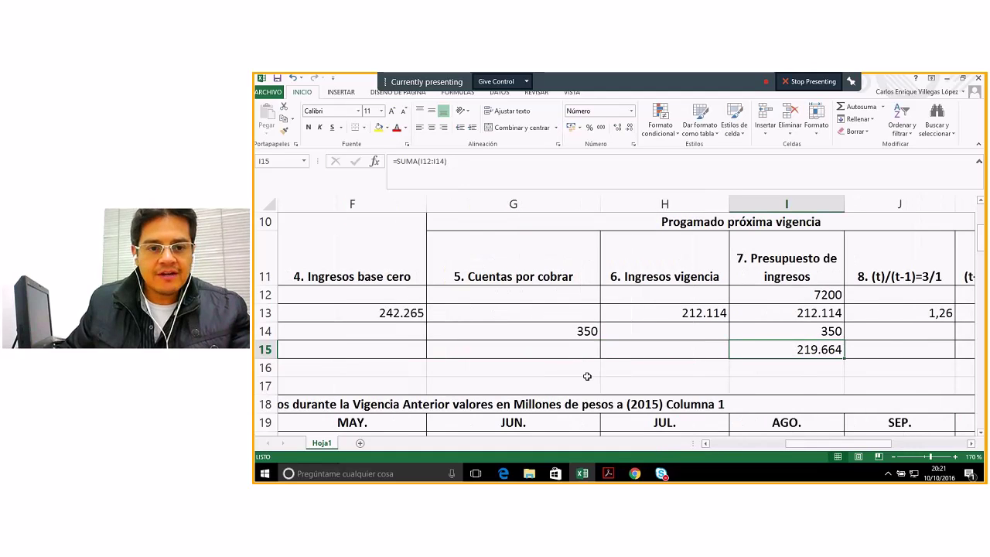
click(706, 444)
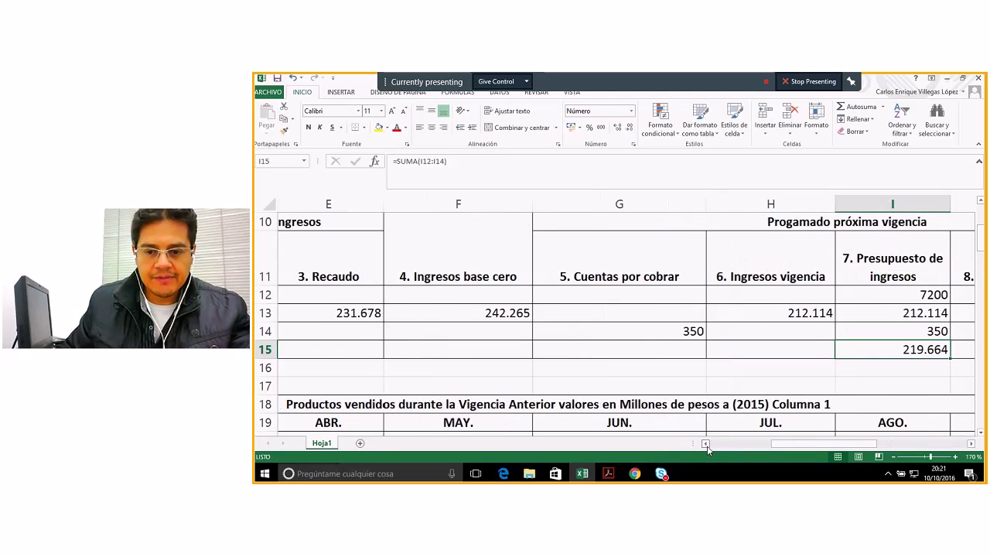
click(353, 318)
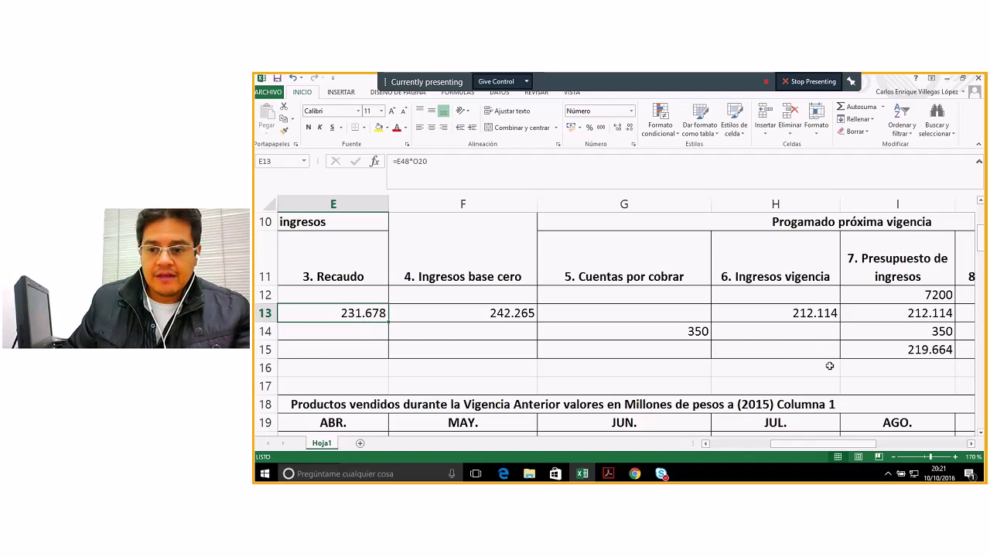
- Examine the TOTALES formula in N36 beneath the monthly sales table
scroll(819, 363, down, 8)
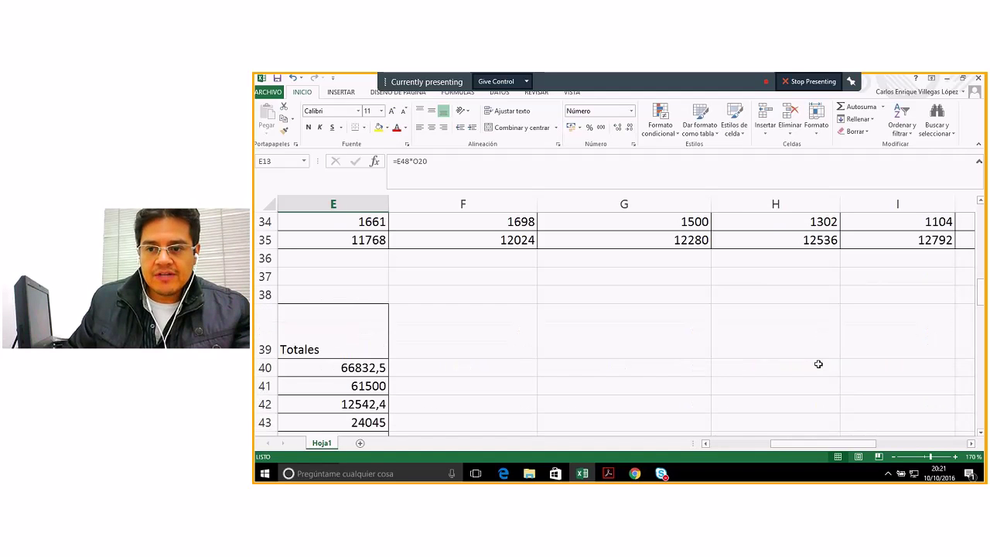
scroll(936, 400, up, 1)
click(971, 444)
click(970, 444)
click(971, 444)
click(860, 333)
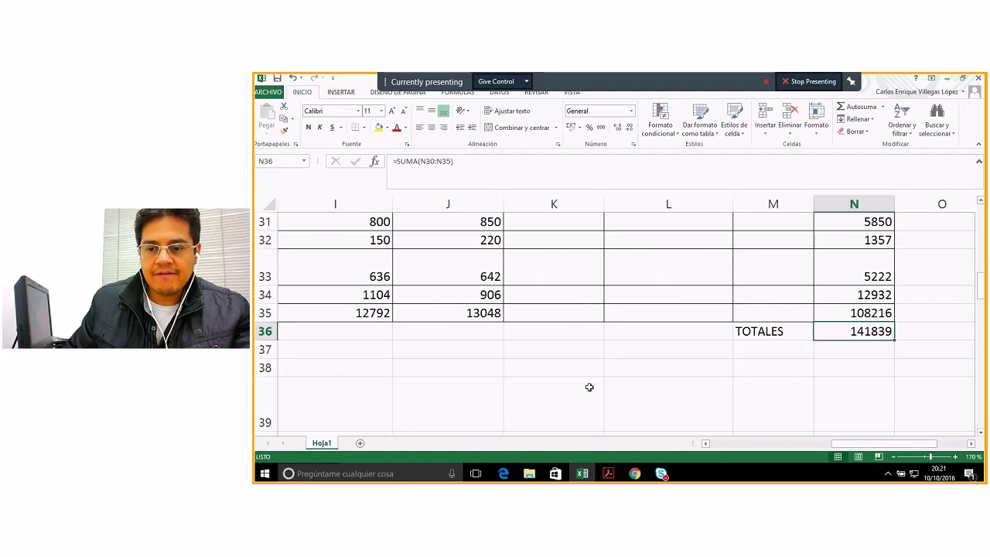
- Go back to the PRESUPUESTO 2017 table and review its values from 2. Aforo across to column 9
click(706, 444)
click(706, 444)
click(706, 444)
click(707, 444)
click(706, 444)
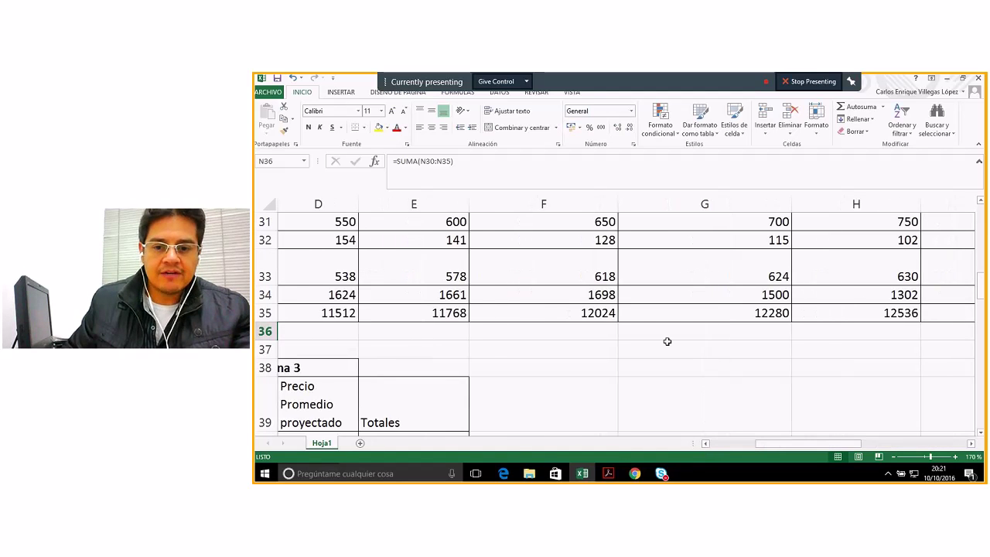
scroll(674, 371, up, 3)
scroll(609, 372, up, 2)
scroll(609, 372, up, 3)
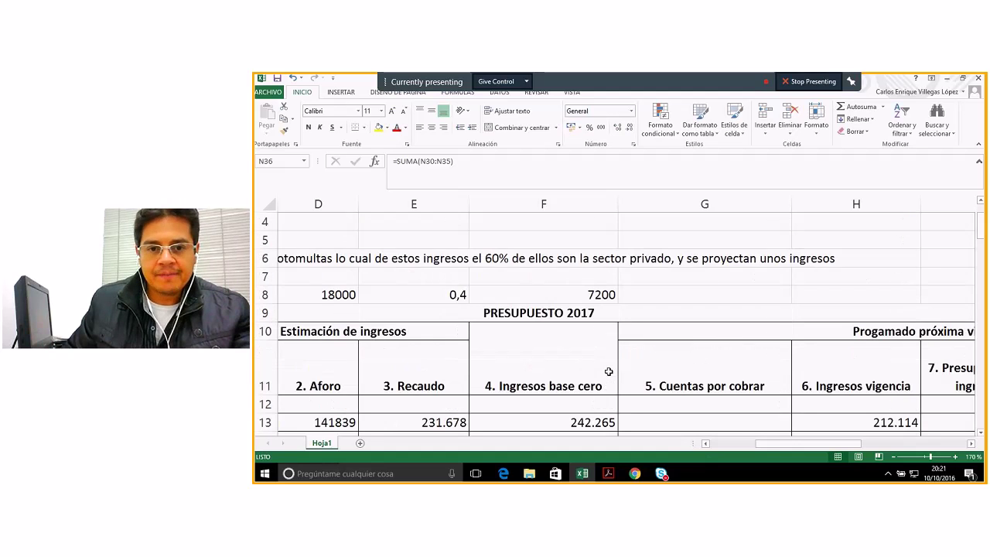
scroll(608, 372, down, 1)
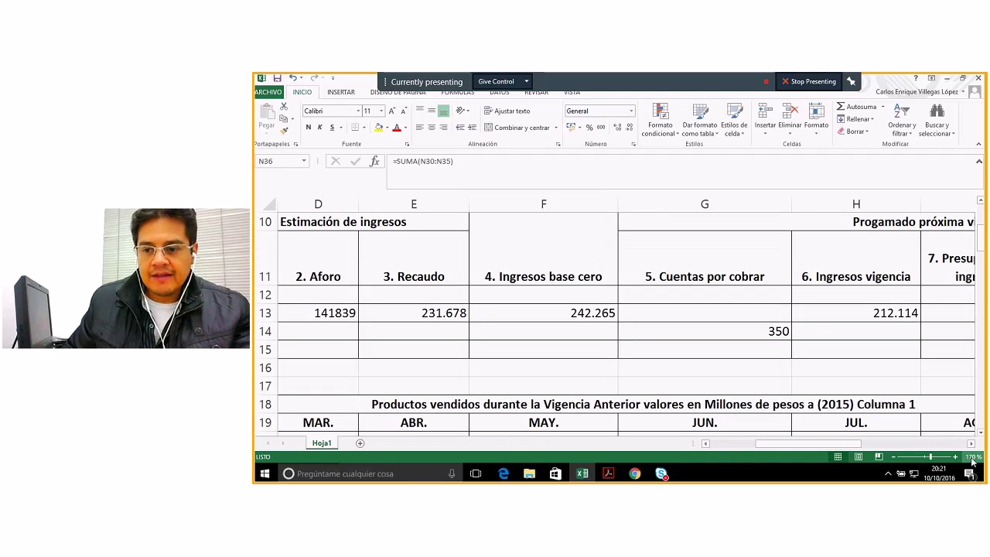
click(972, 444)
click(971, 443)
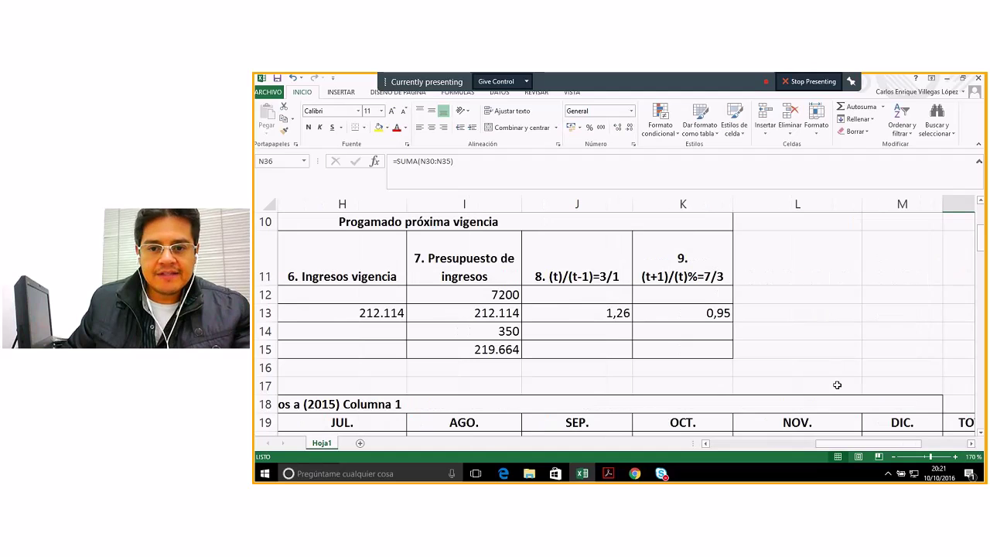
- Try the percentage format on the column 8 ratio in J13, and undo it
click(593, 316)
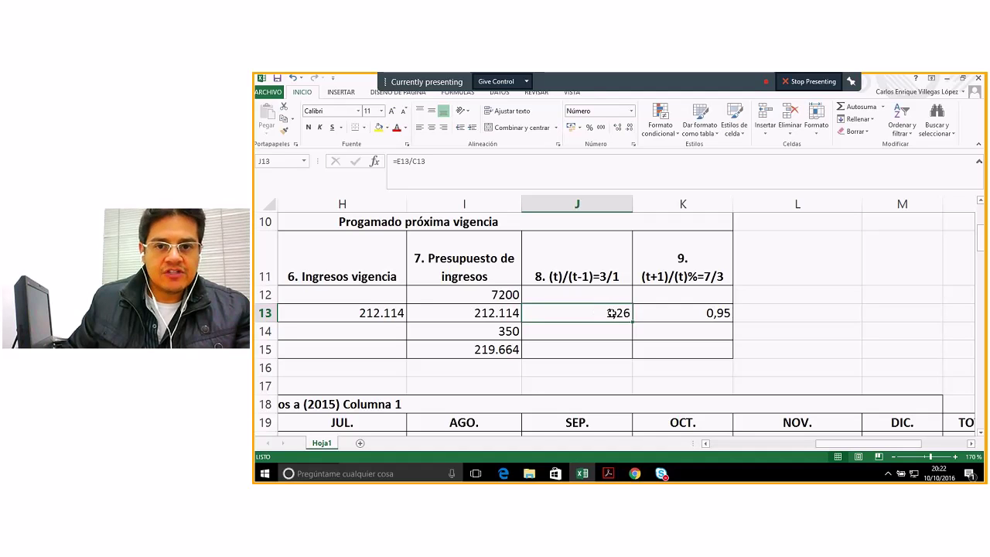
click(590, 127)
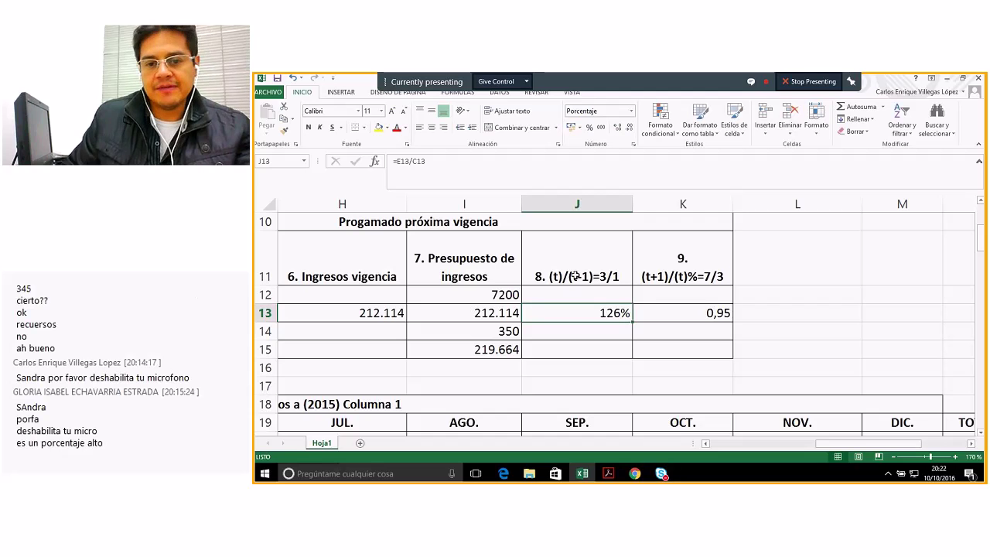
key(ctrl+z)
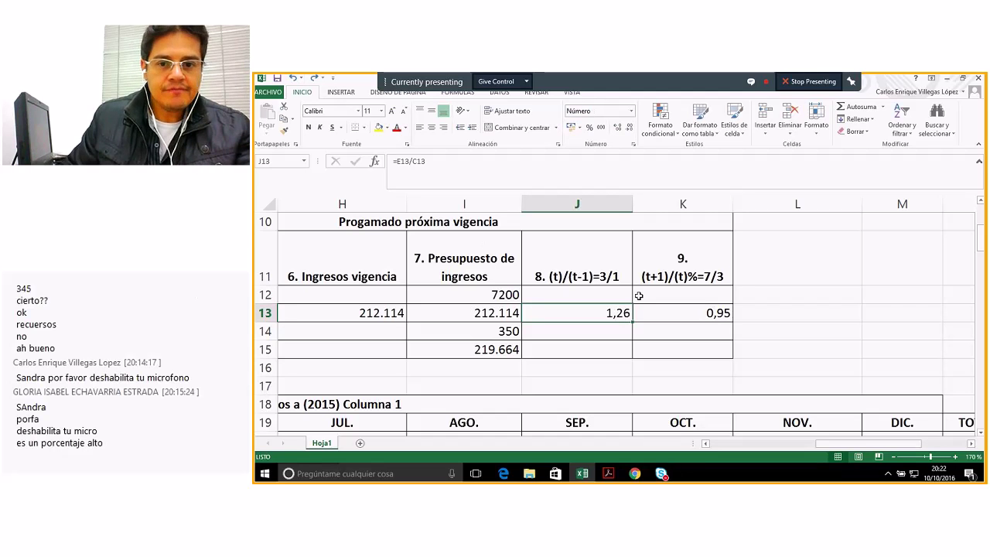
- Try the percentage format on the column 9 ratio in K13, and undo it
click(679, 311)
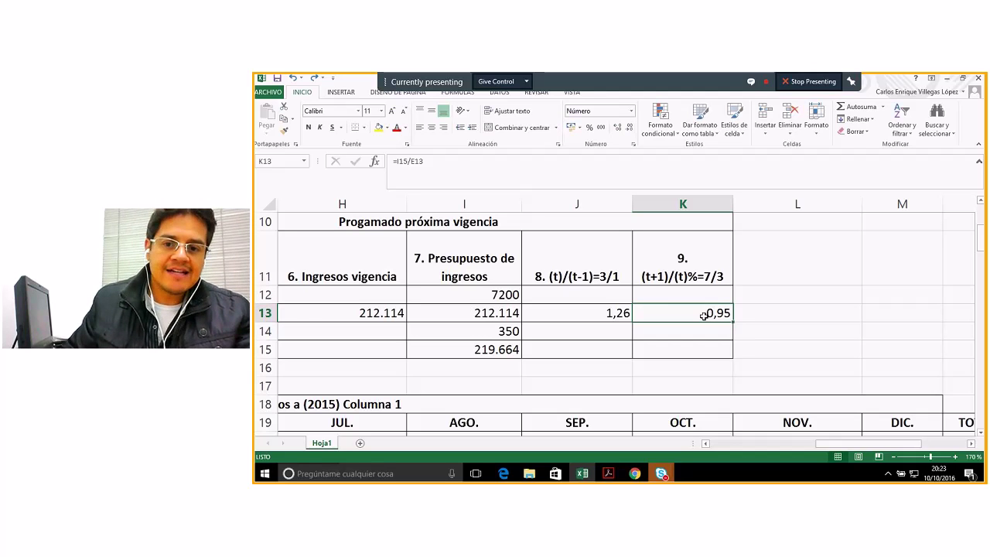
click(590, 127)
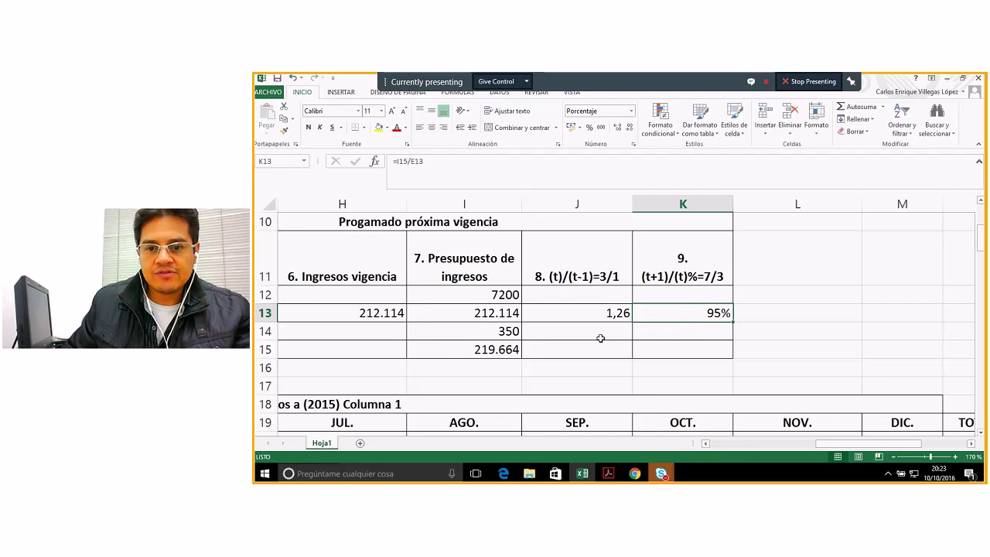
click(293, 78)
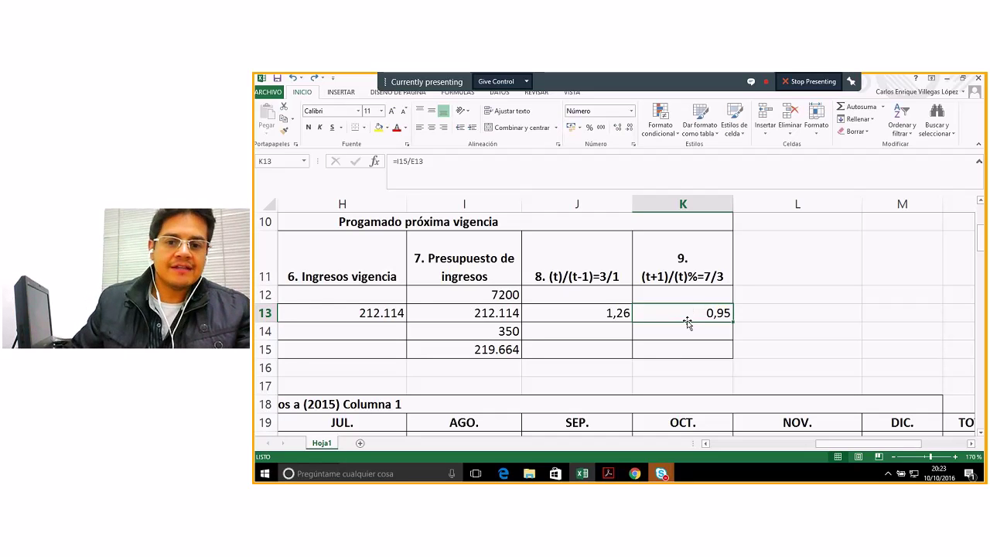
- Compare the column 8 ratio in J13 with the column 9 ratio in K13, checking the column 7 value in I13
click(567, 312)
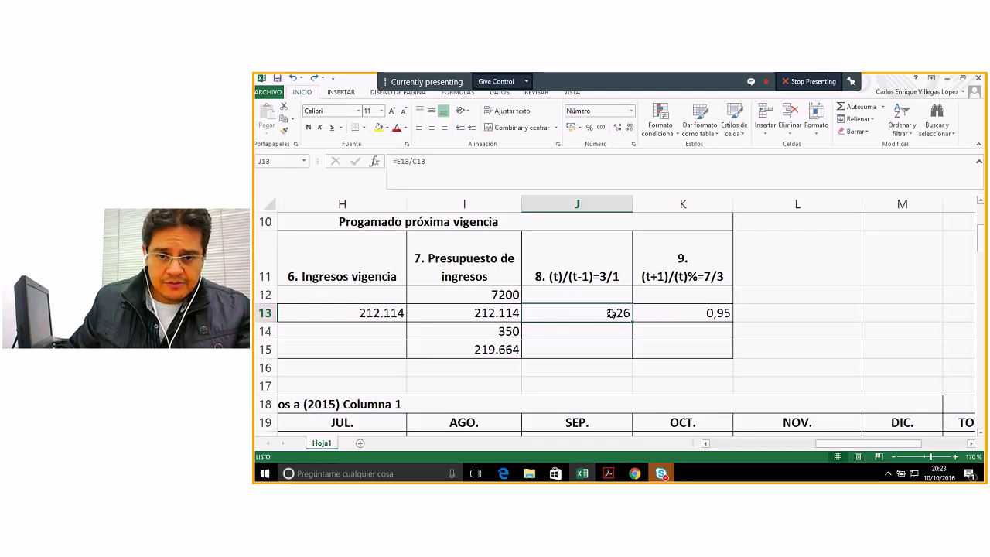
click(682, 317)
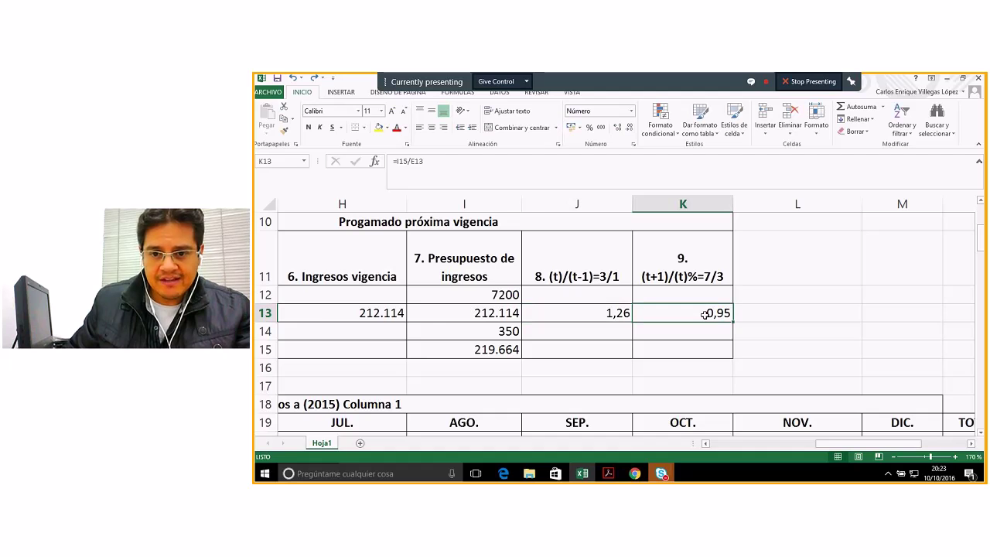
click(612, 313)
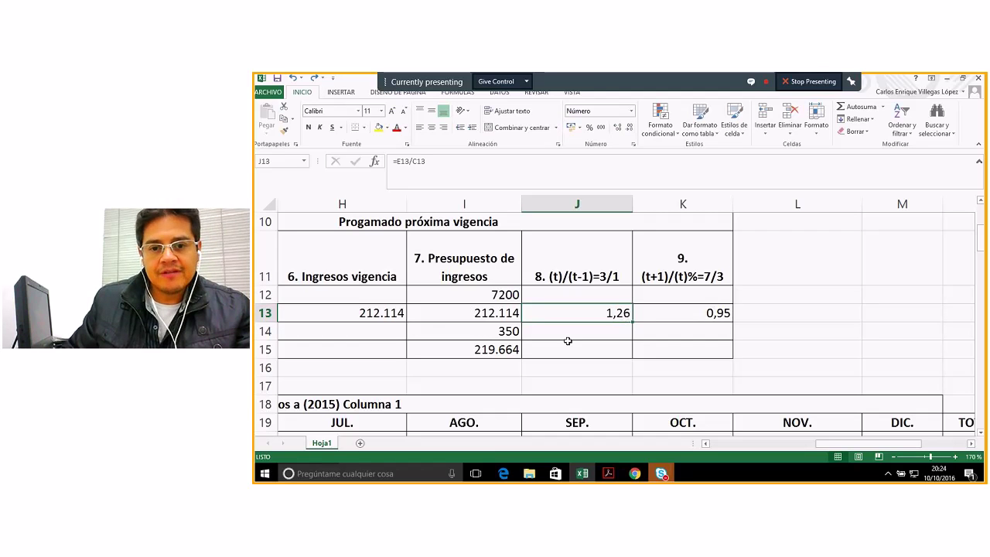
click(682, 316)
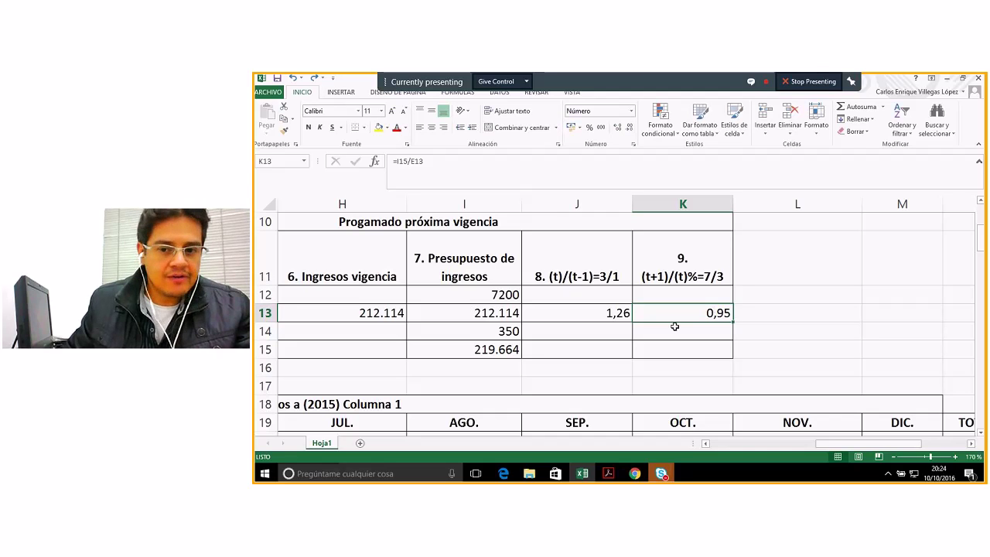
click(610, 314)
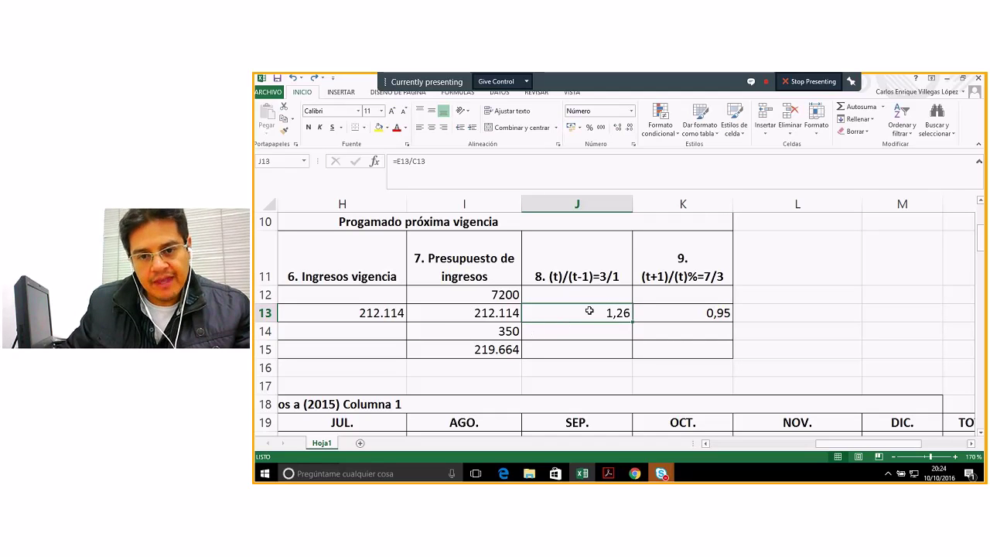
click(685, 313)
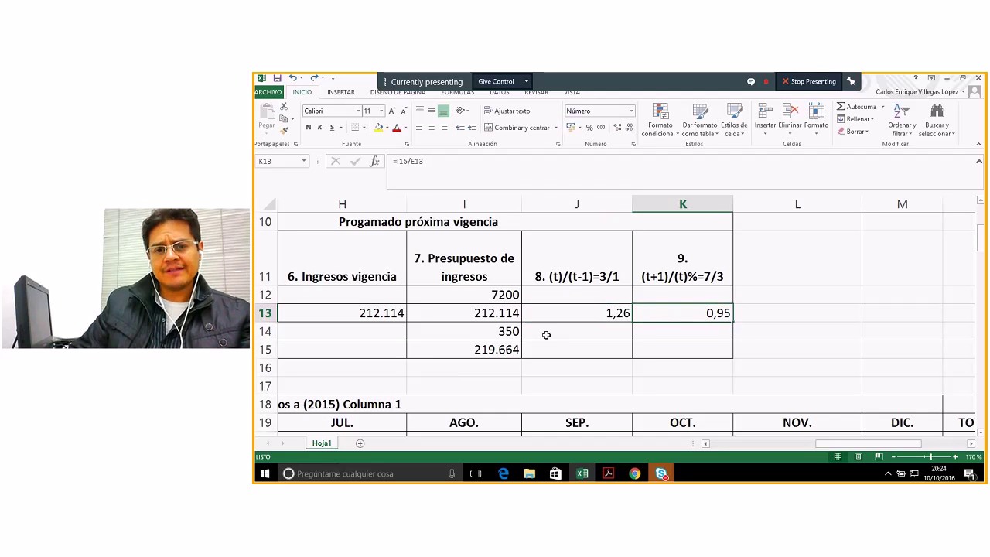
click(599, 313)
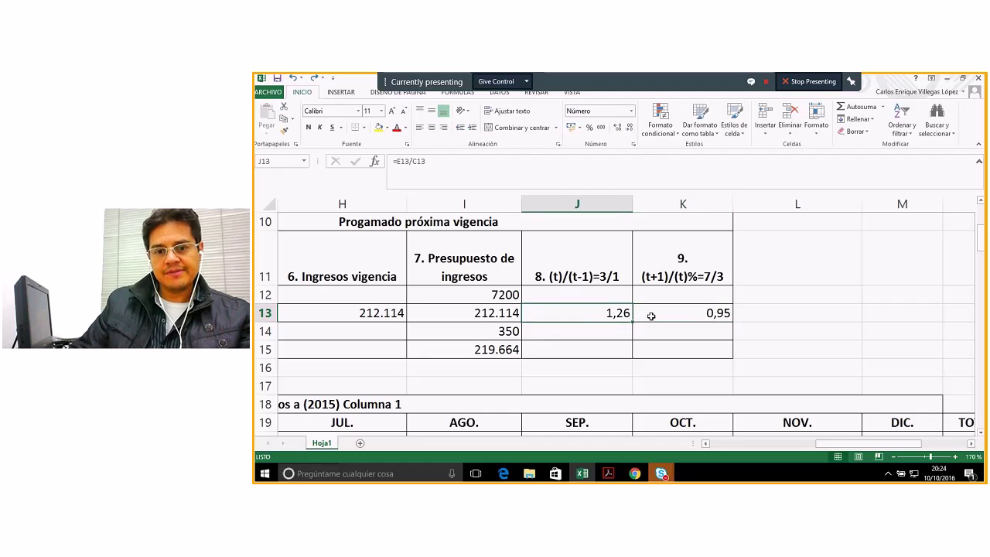
click(450, 312)
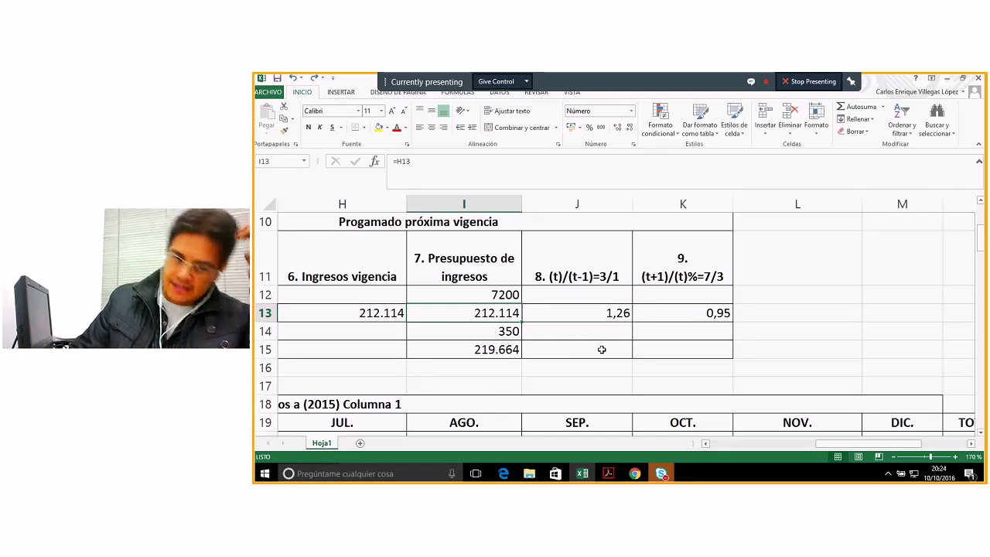
click(623, 313)
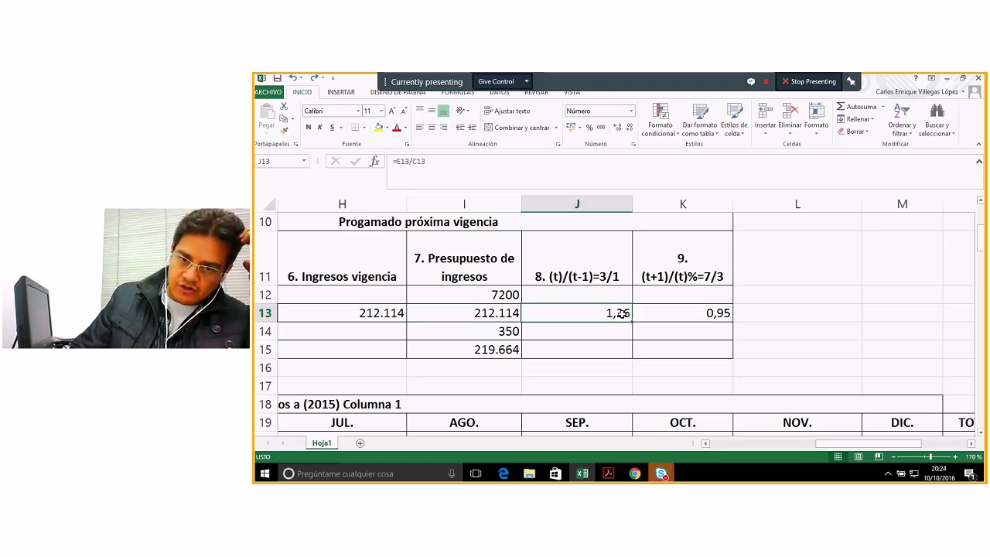
click(673, 316)
click(602, 315)
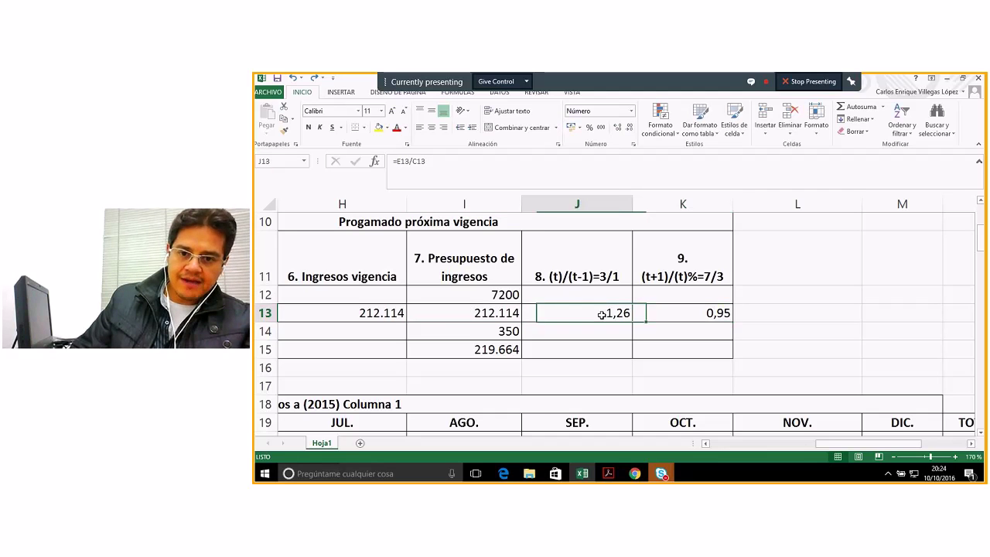
click(671, 316)
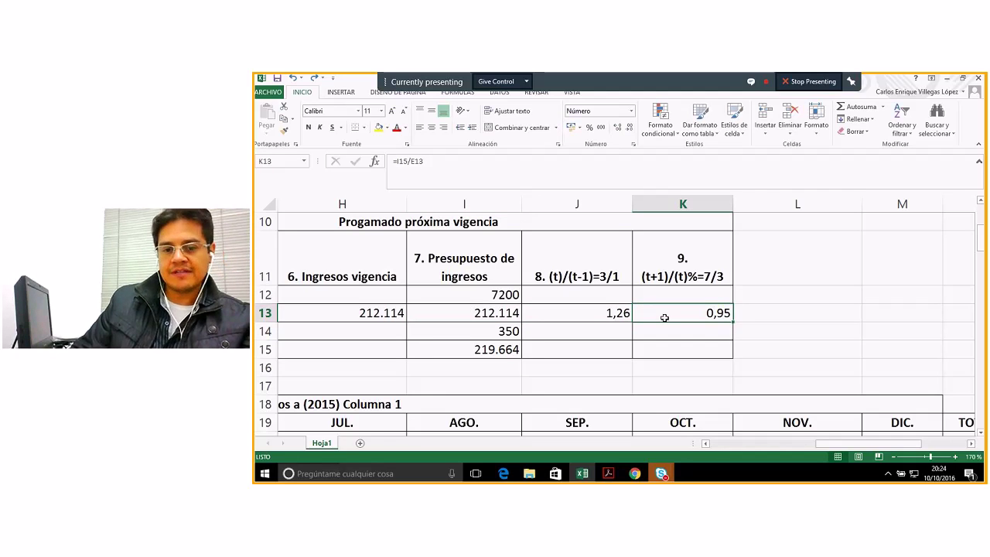
click(611, 315)
click(654, 316)
click(609, 313)
click(679, 314)
- Preview the Skype for Business meeting conversation for participant messages, and return to the Excel budget sheet
mouse_move(658, 477)
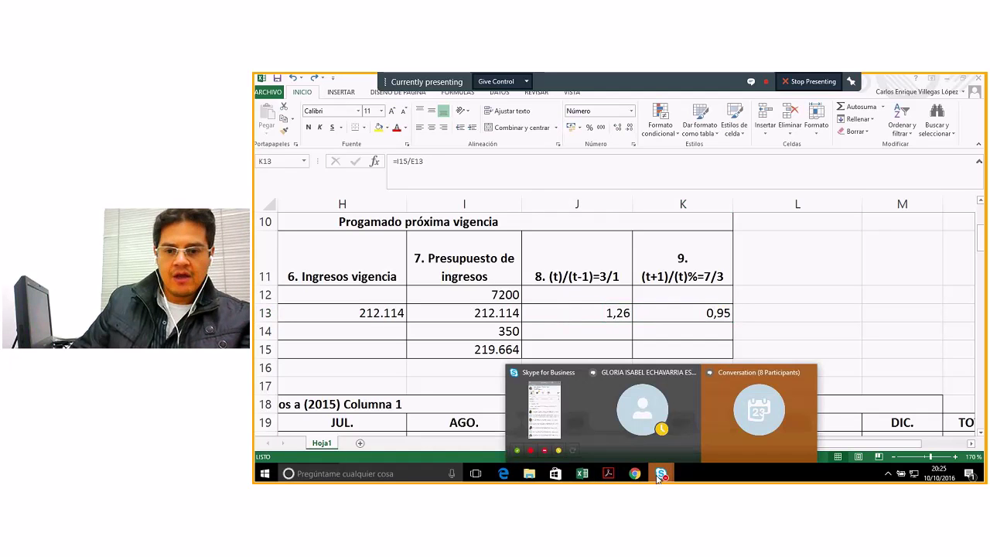
mouse_move(731, 423)
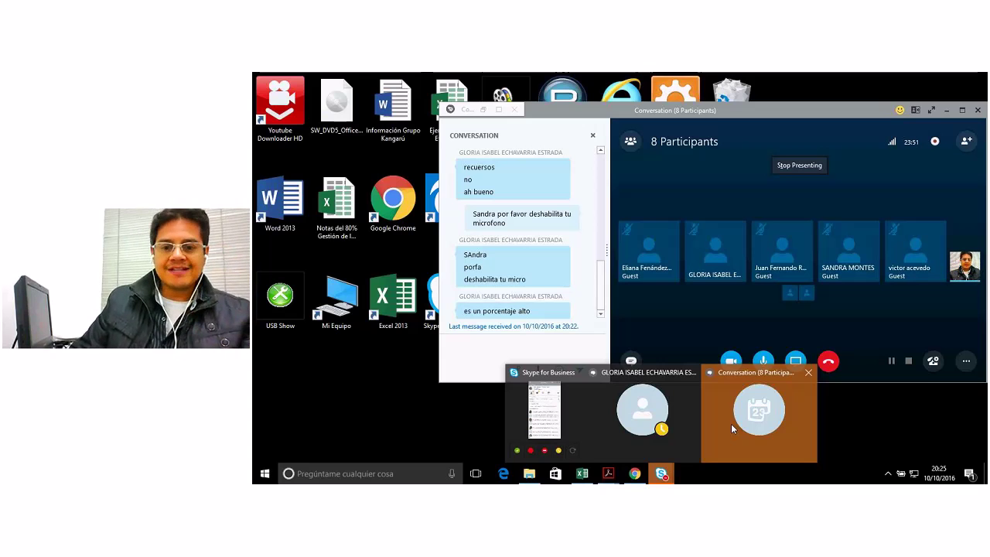
click(587, 478)
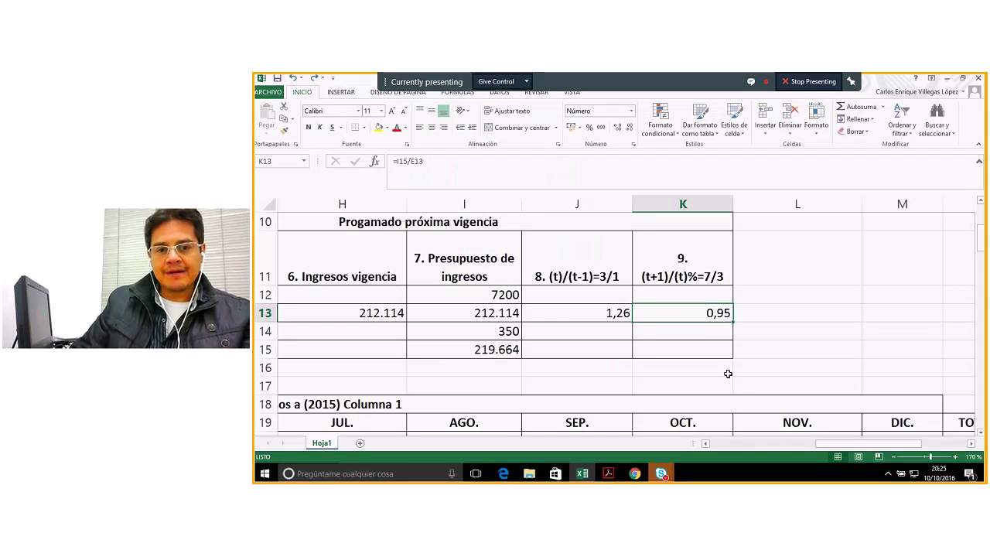
- Go back to cell A1 to review the beginning of the exercise statement above the budget table
key(Left)
key(Left)
key(Left)
key(Left)
key(Left)
key(Left)
key(Left)
key(Left)
key(Left)
key(Left)
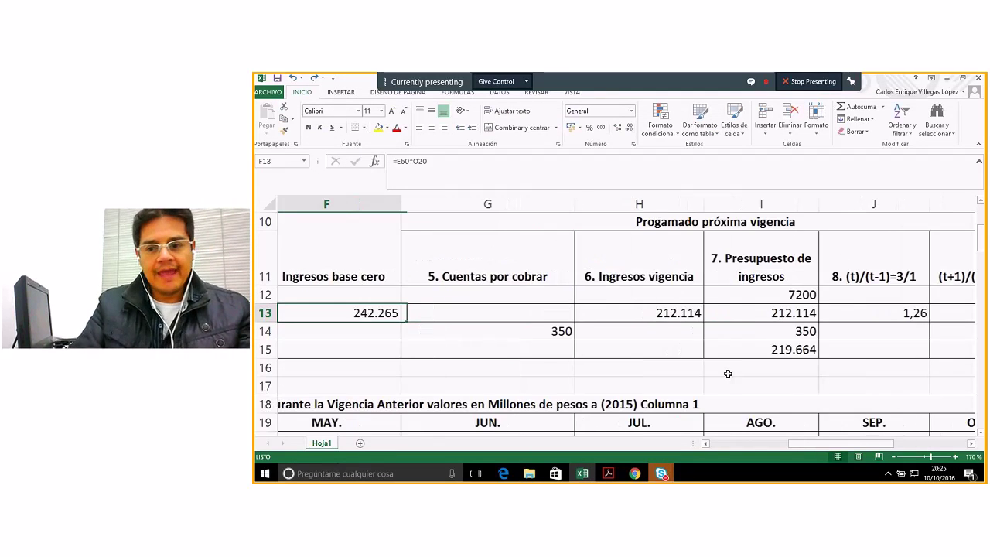
key(Up)
key(Up)
key(Up)
key(Up)
key(Up)
key(Up)
key(Up)
key(Up)
key(Up)
key(Up)
key(Up)
key(Up)
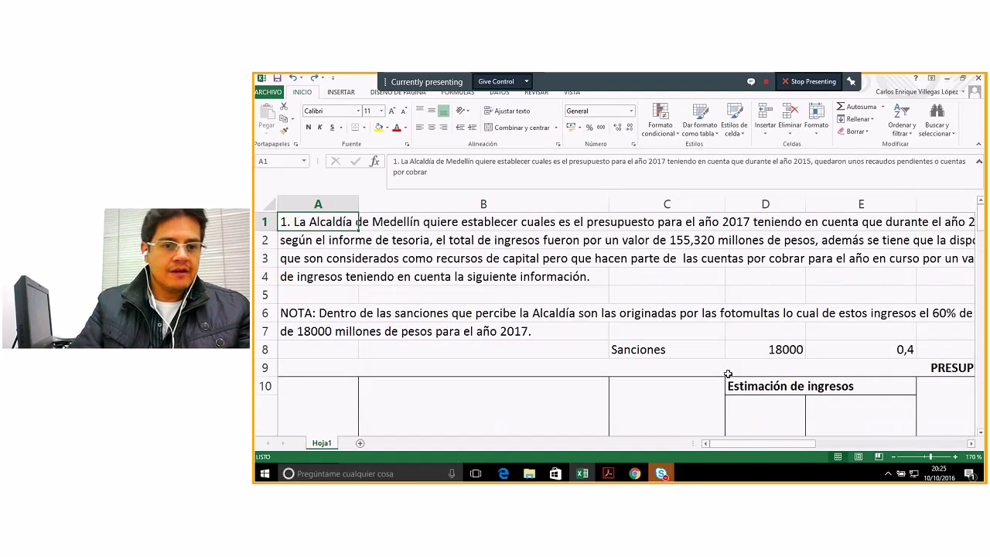
- Read the remainder of the exercise statement across row 1 as far as column J
key(Right)
key(Right)
key(Right)
key(Right)
key(Right)
key(Right)
key(Right)
key(Right)
key(Right)
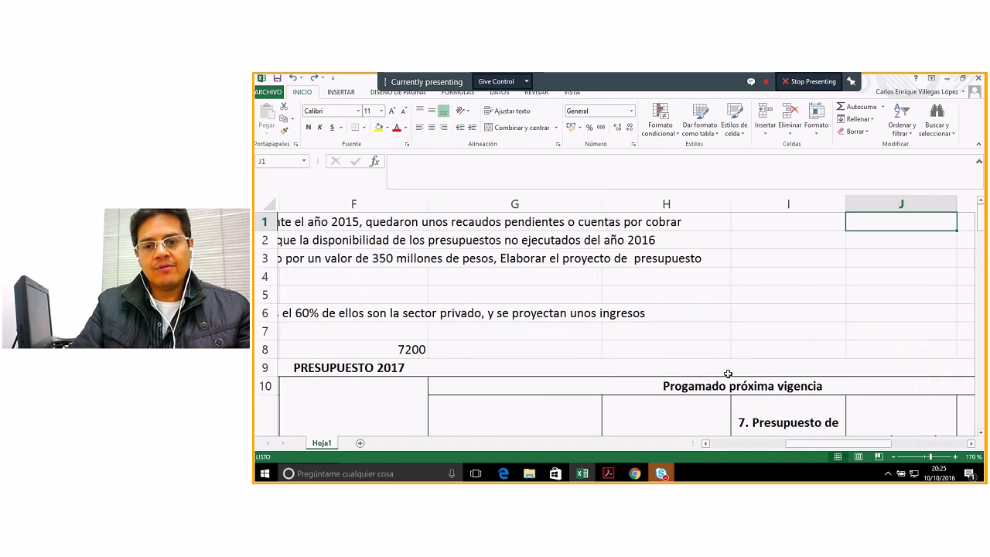
- Return to column A and go down through the exercise statement lines below row 1
key(Home)
key(Down)
key(Down)
key(Down)
key(Down)
key(Down)
key(Down)
key(Down)
key(Down)
key(Down)
key(Down)
key(Down)
key(Down)
key(Down)
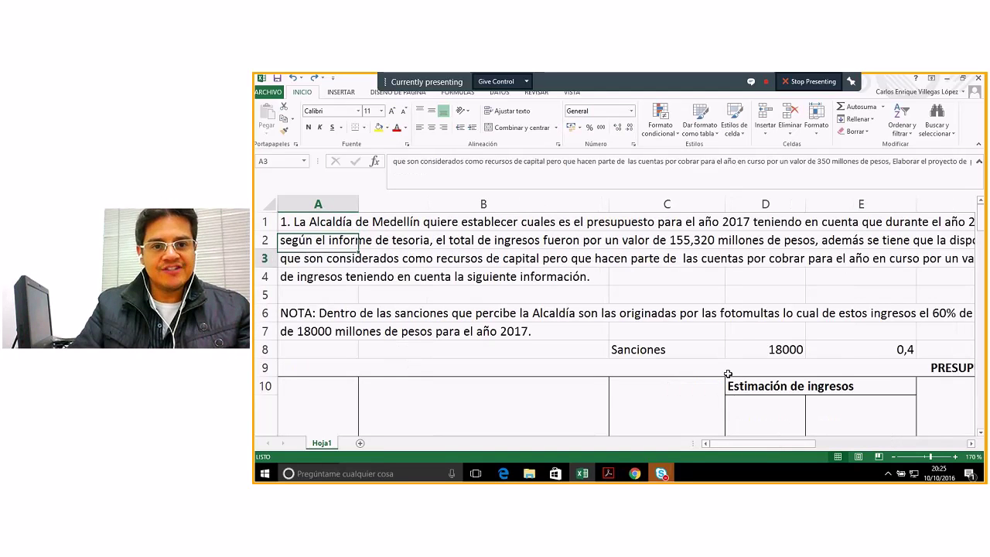
- Go down past the exercise statement and budget table to the 2015 product sales table title in row 18
key(Down)
key(Down)
key(Down)
key(Down)
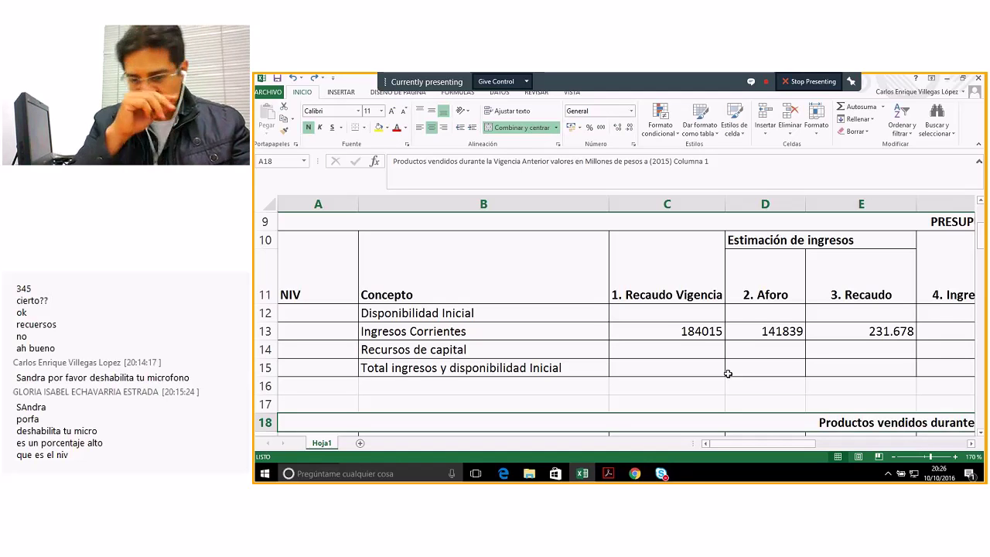
- Switch to the Skype for Business meeting conversation to read the participants' latest question, and return to the Excel budget sheet
mouse_move(662, 474)
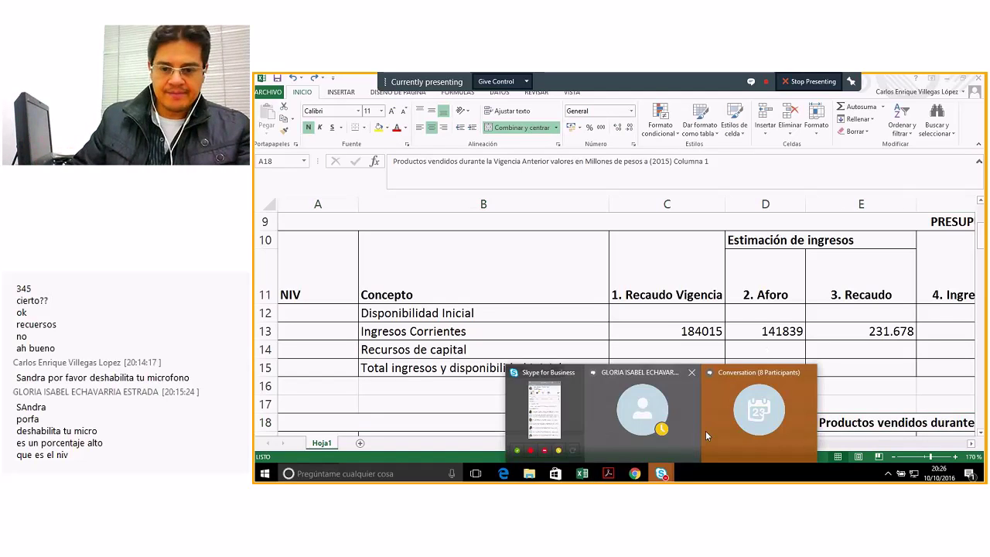
click(725, 427)
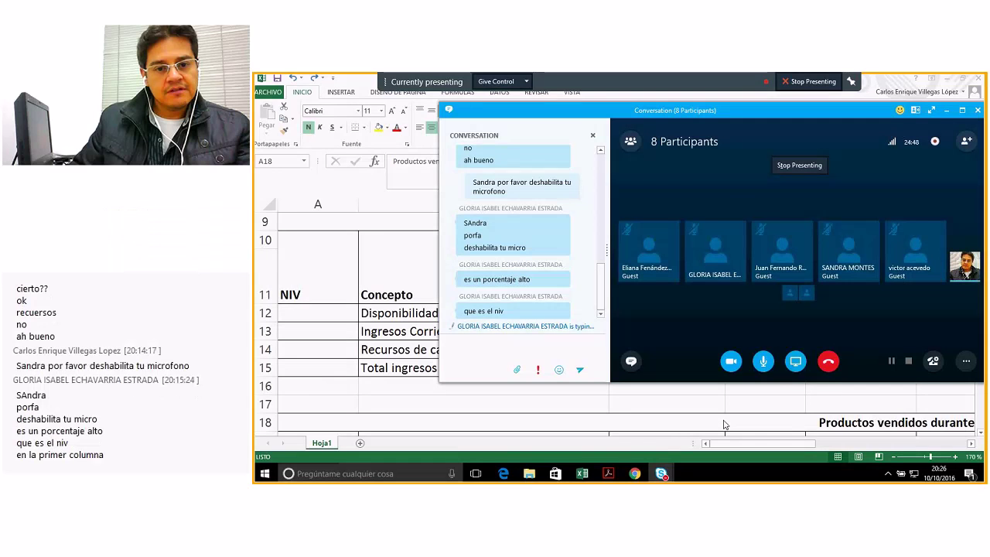
click(665, 419)
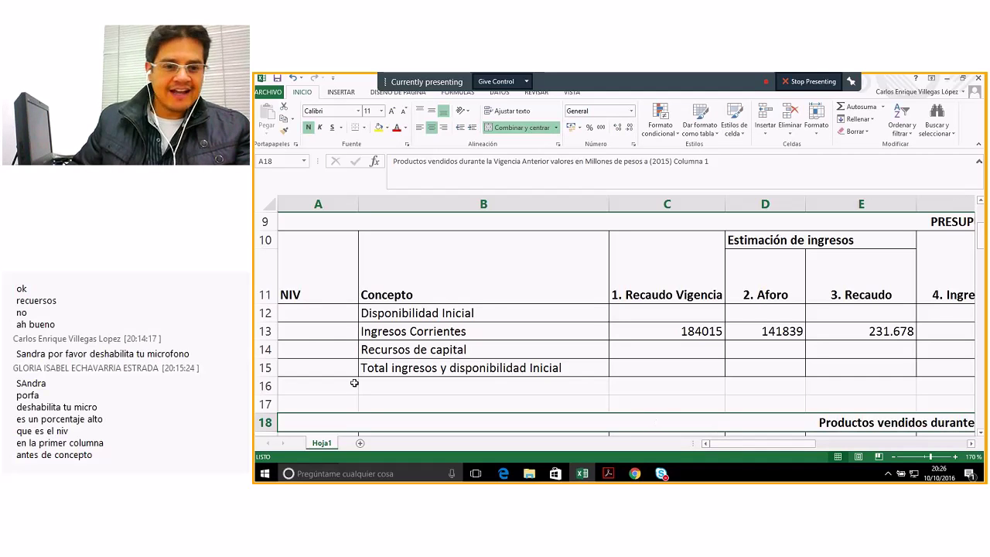
- Replace the NIV header of the budget table's first column with ITM
click(310, 291)
click(311, 317)
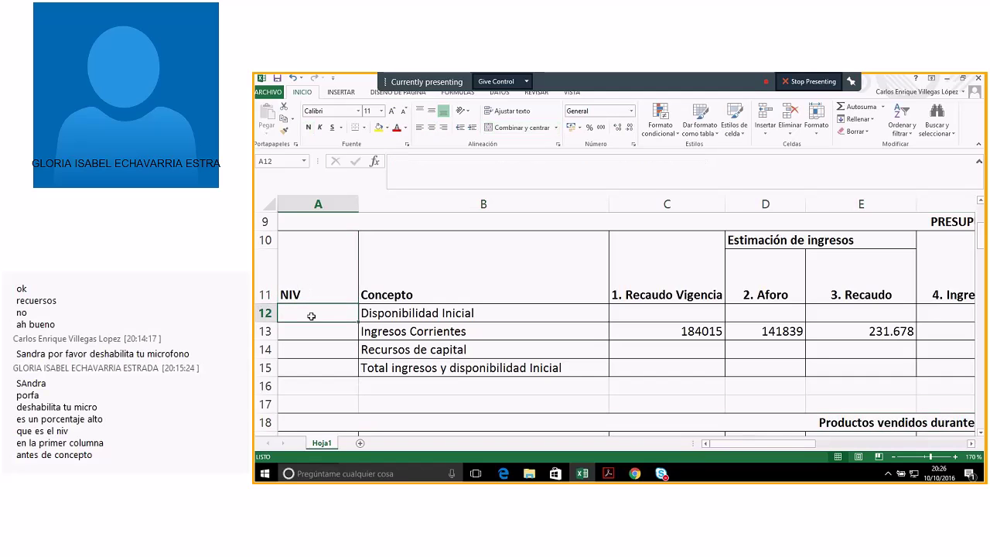
click(300, 296)
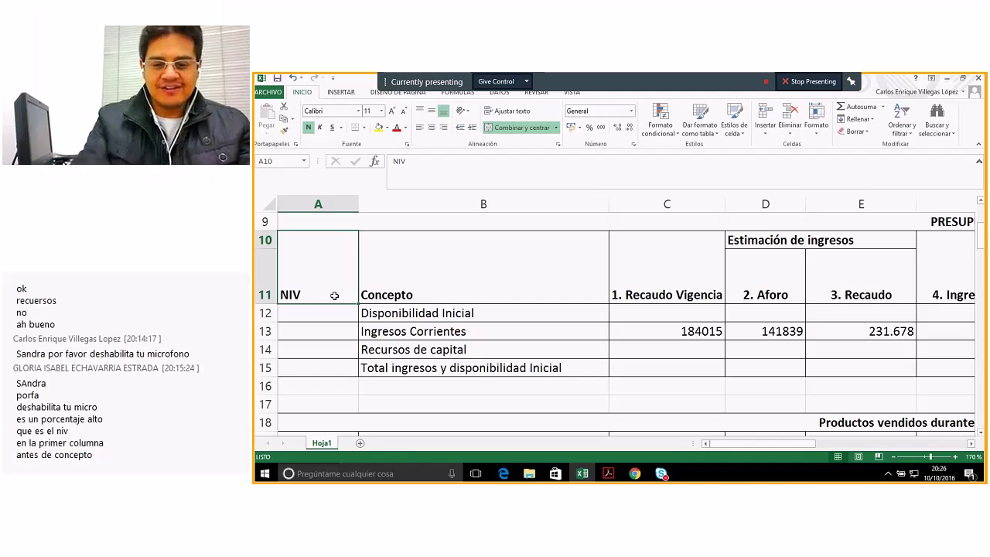
text(ITM)
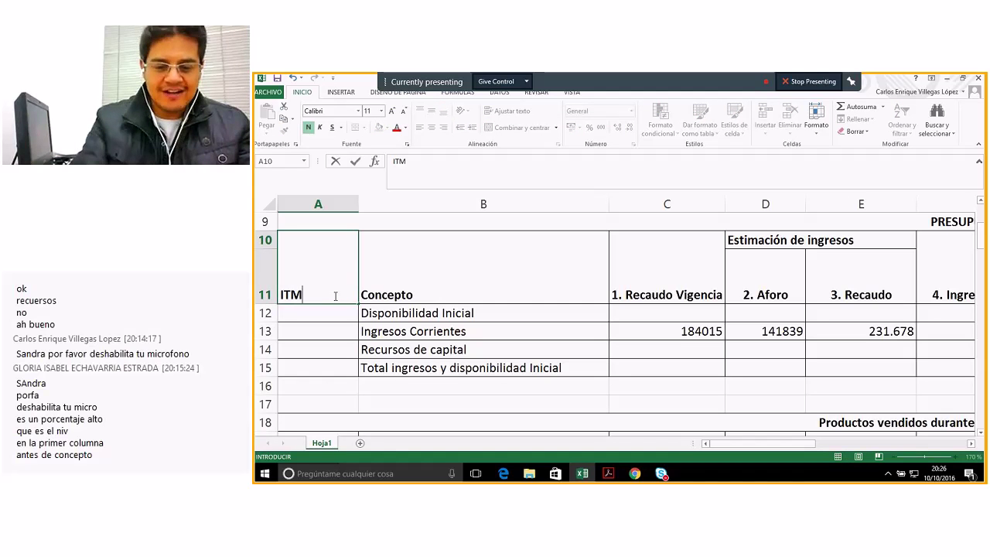
- Number the budget concepts 1, 2, 3 and 4 in cells A12 to A15
click(340, 311)
text(1)
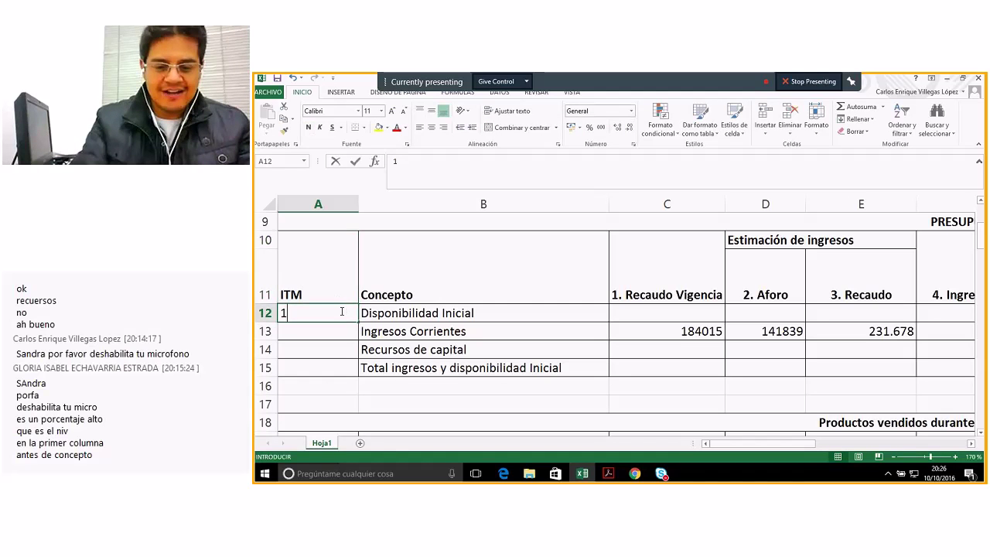
key(Return)
text(2)
key(Return)
text(3)
key(Return)
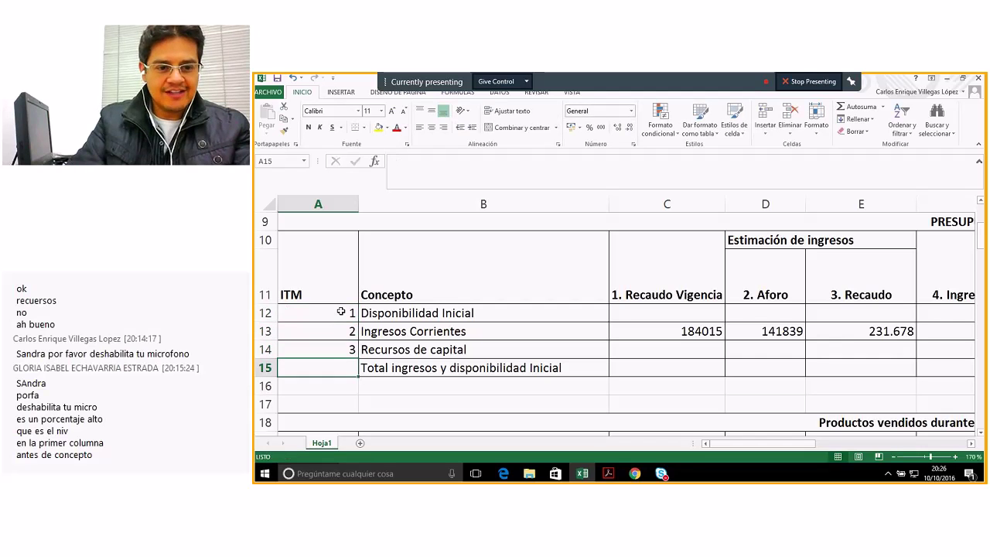
text(4)
key(Return)
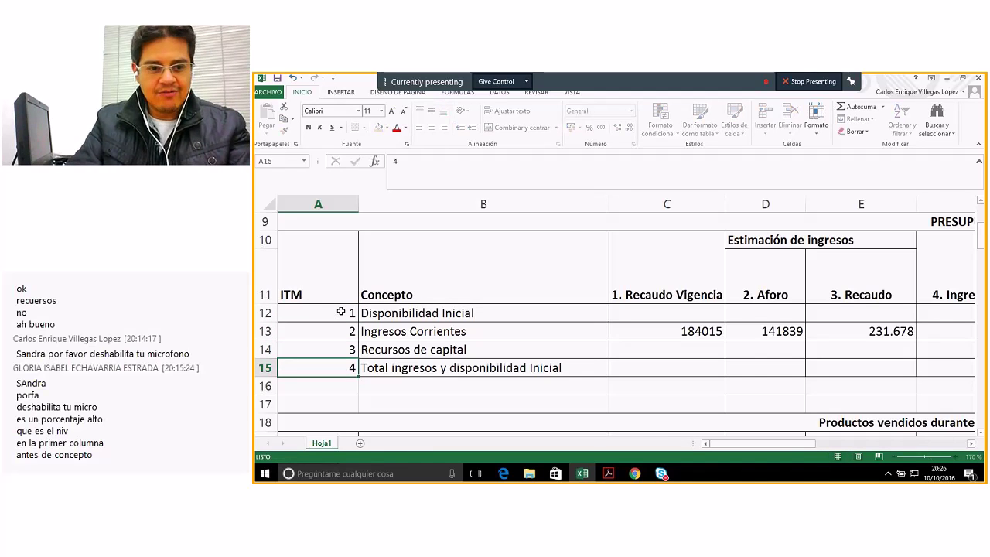
- Return to the ITM header cell, check the Skype for Business conversation for replies, and go back to the Excel sheet
key(Up)
key(Up)
key(Up)
key(Up)
key(Up)
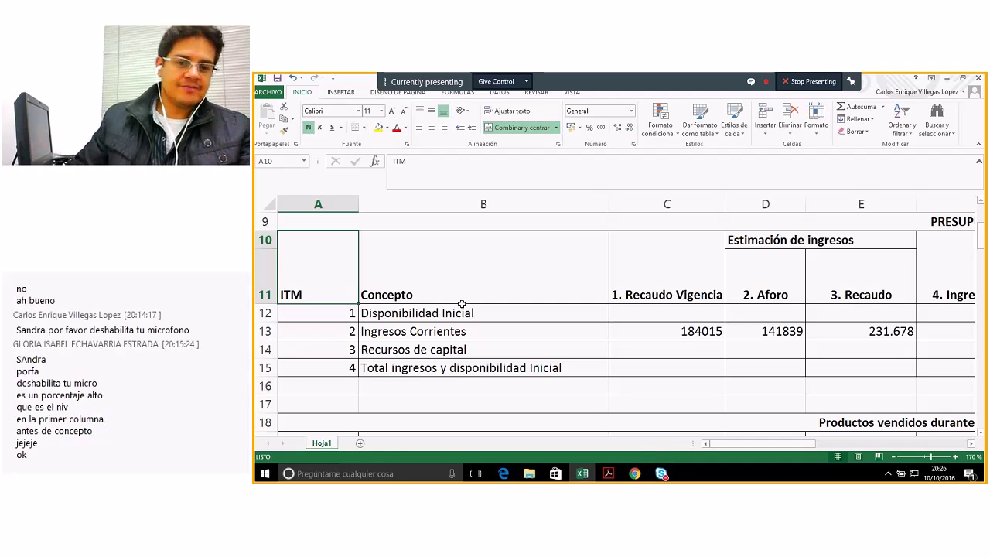
mouse_move(661, 473)
click(726, 417)
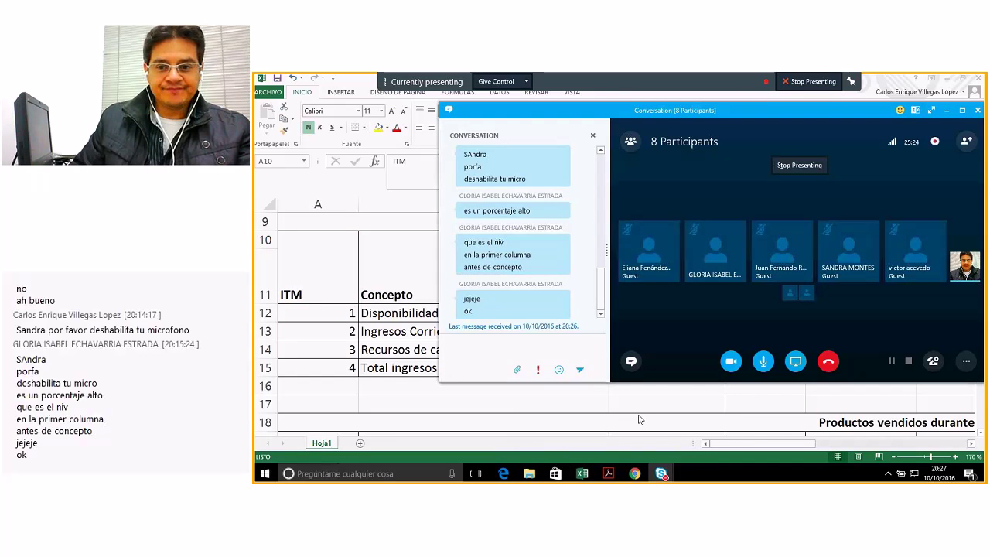
click(607, 475)
click(780, 460)
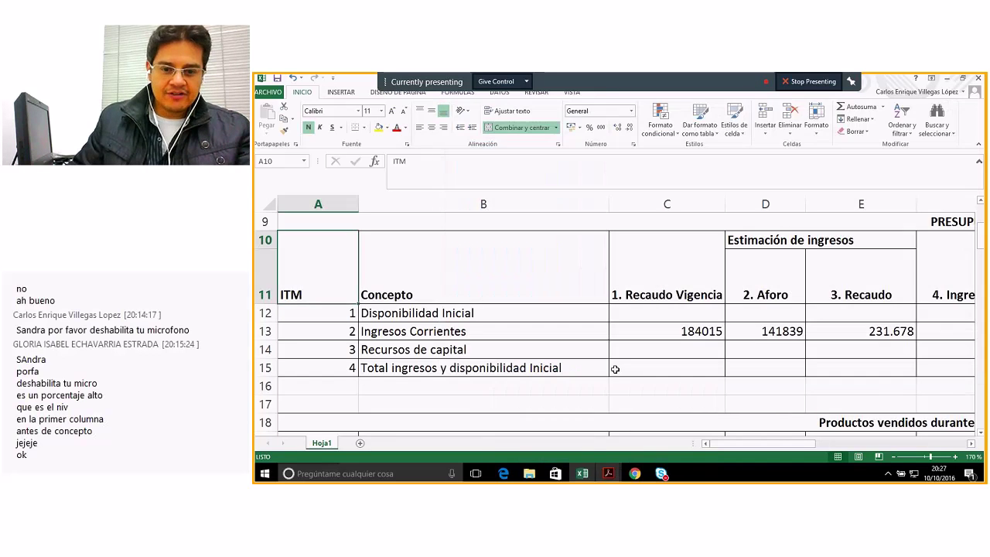
- Review budget columns 5 to 9 and the supporting income tables below, down to the exercise 2 statement in row 63
click(971, 443)
click(971, 444)
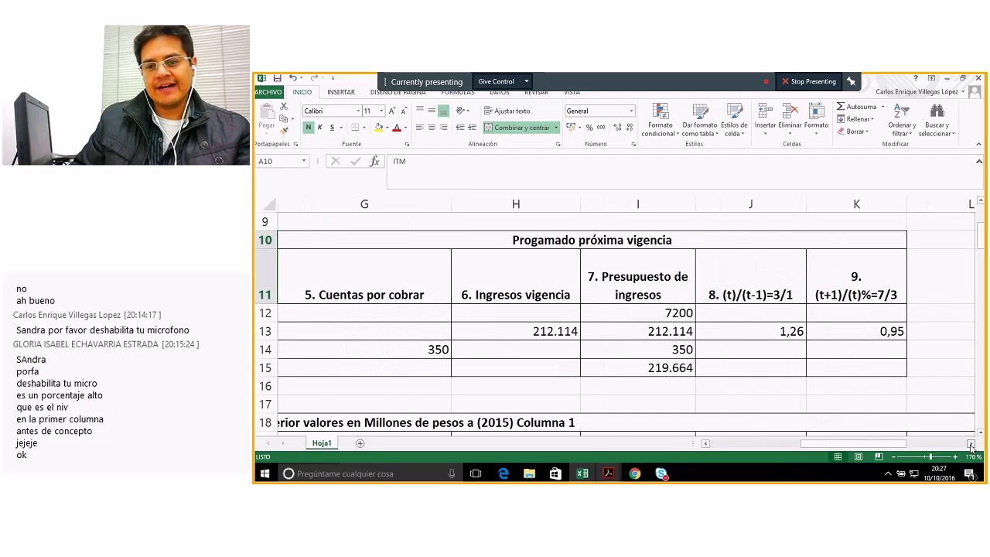
scroll(734, 343, down, 10)
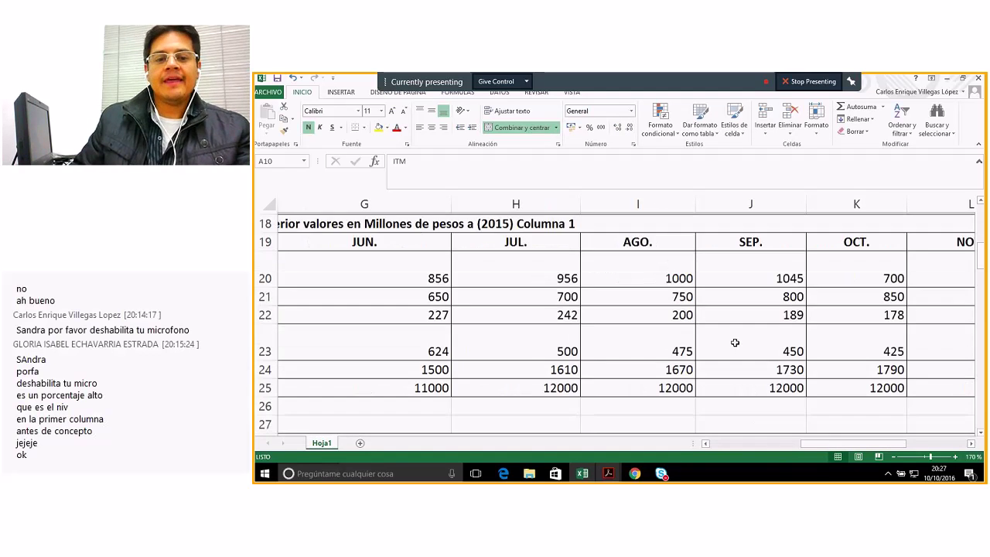
scroll(735, 343, up, 2)
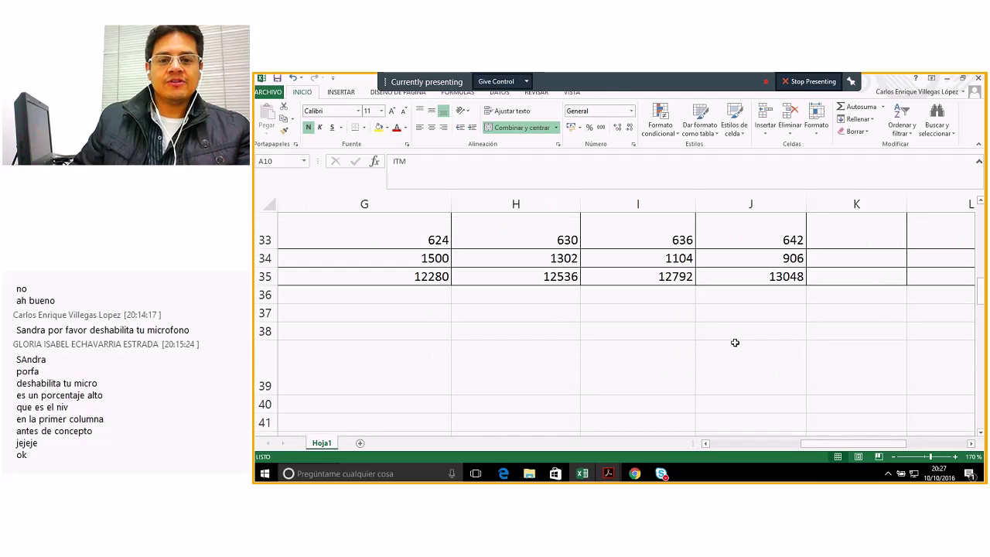
click(705, 443)
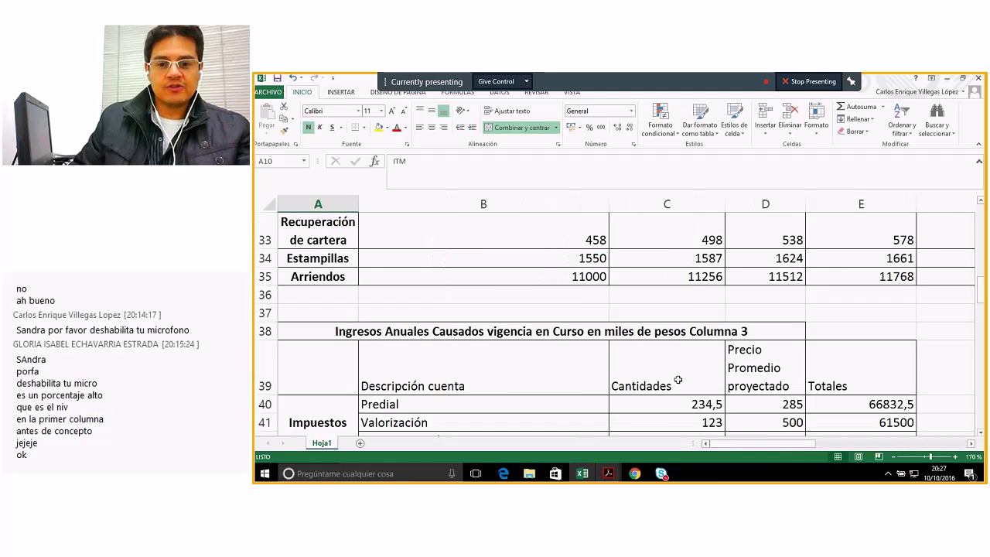
scroll(677, 380, down, 3)
scroll(677, 379, down, 4)
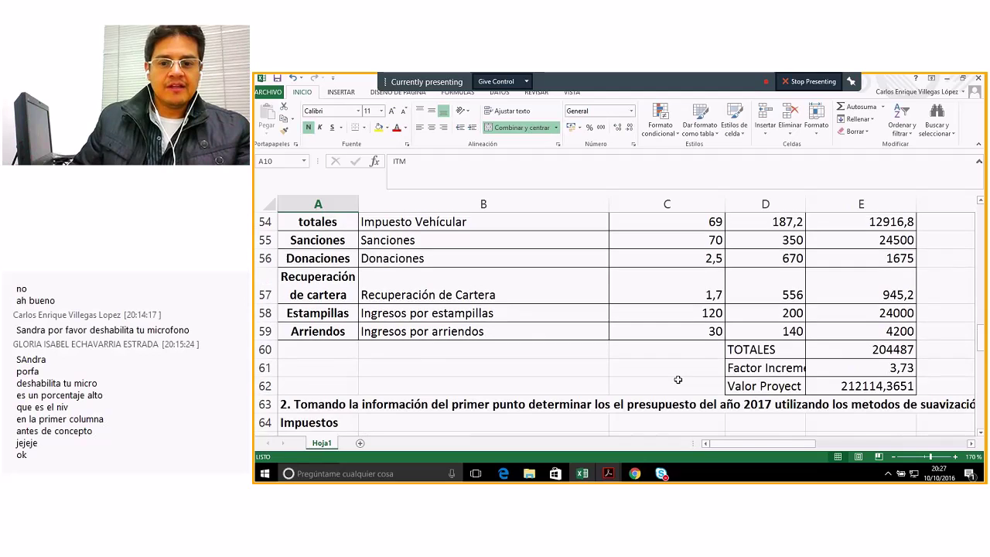
scroll(678, 380, down, 2)
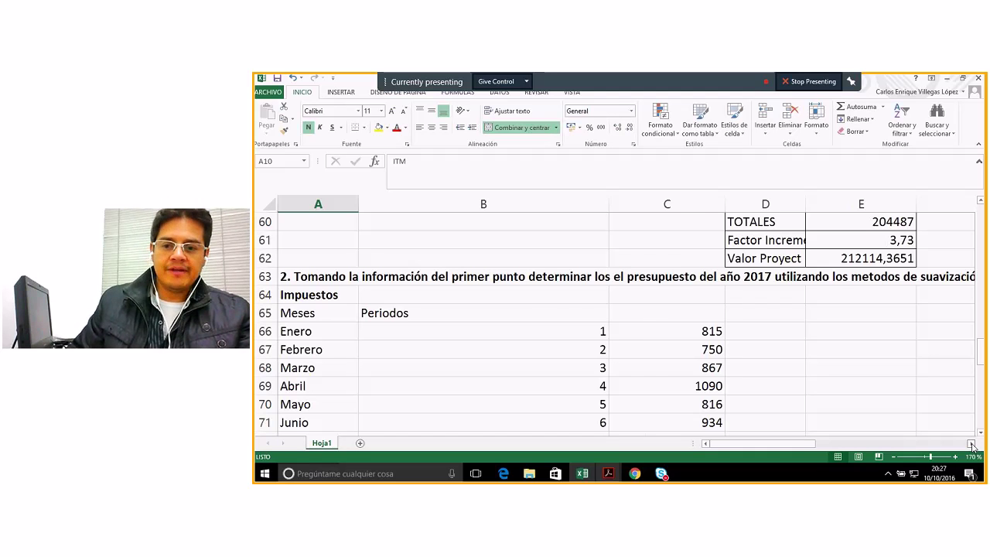
- Read the rest of the exercise 2 statement across row 63 as far as column G
click(972, 444)
click(971, 444)
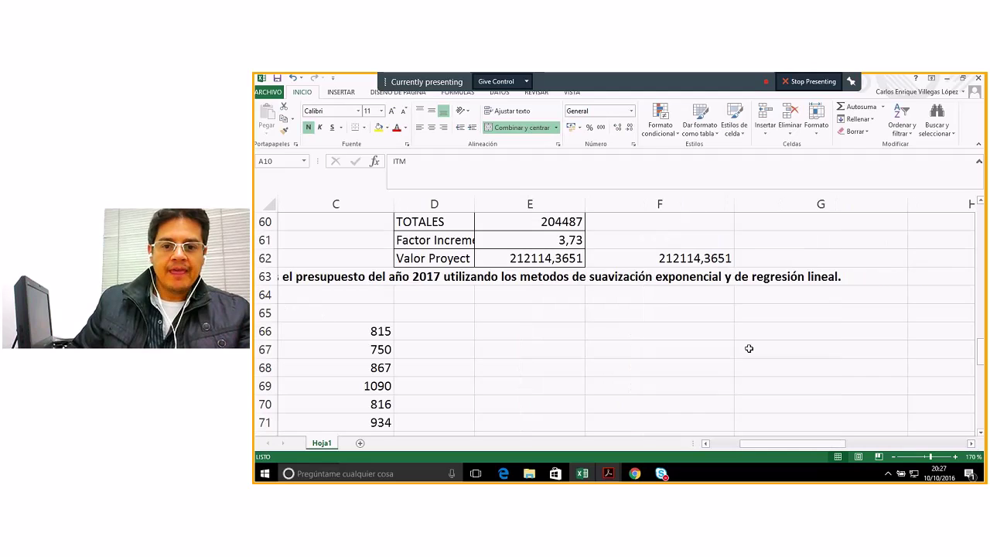
click(626, 281)
click(797, 277)
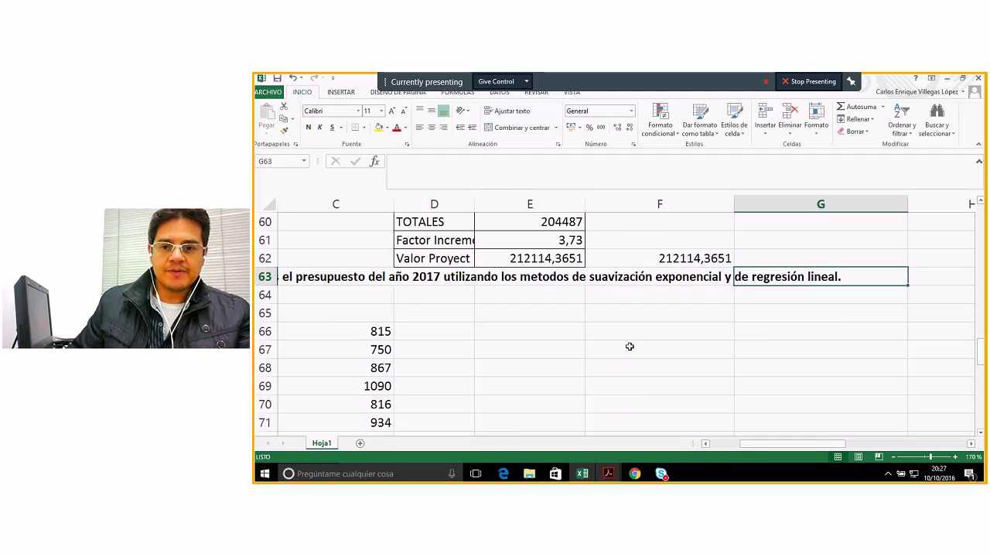
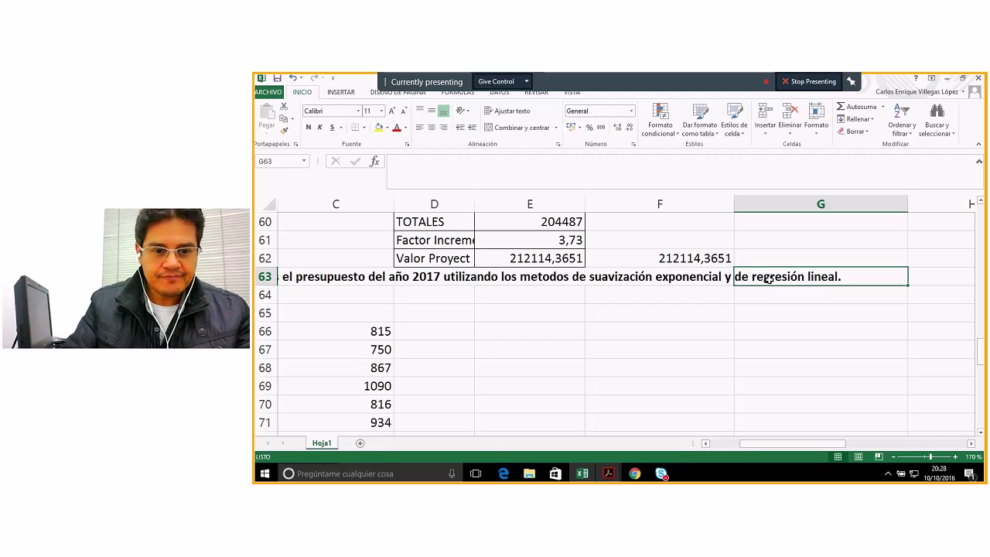
- Switch to m3_metodos.pdf in Adobe Acrobat Reader and highlight the statistical methods heading and the diploma course title above it
click(610, 477)
click(650, 418)
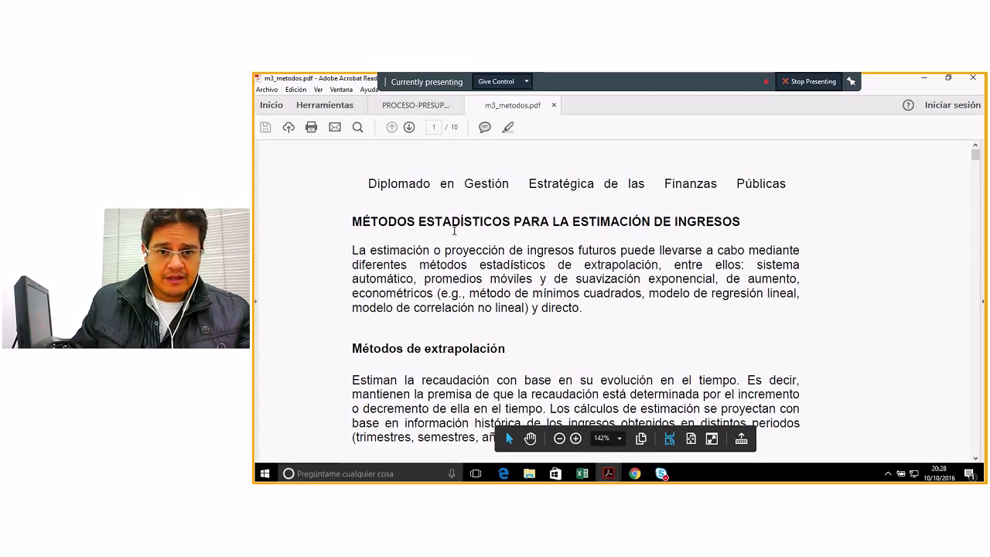
drag(351, 222, 717, 221)
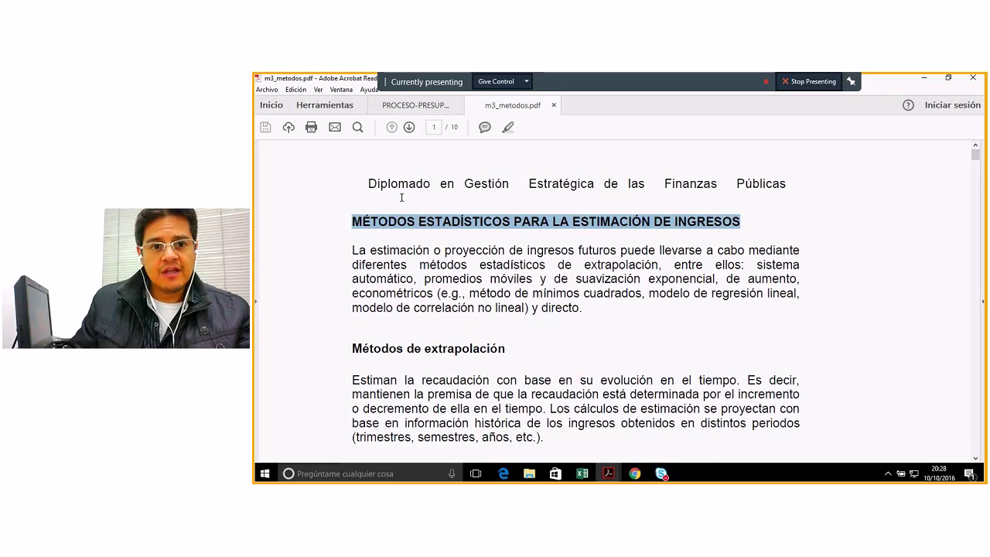
drag(368, 183, 800, 189)
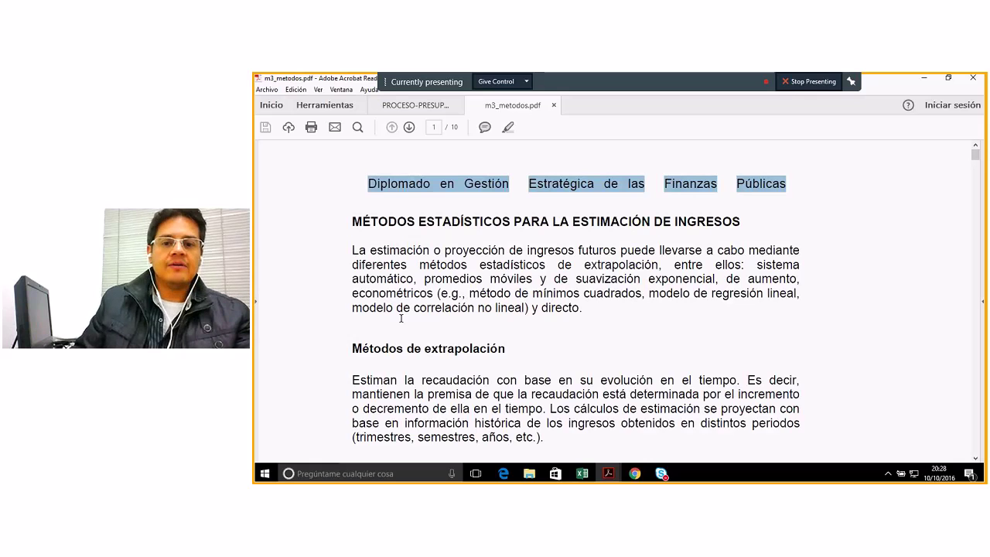
- Read through the extrapolation methods and Sistema automático sections down to the Métodos de promedios section
scroll(400, 319, down, 1)
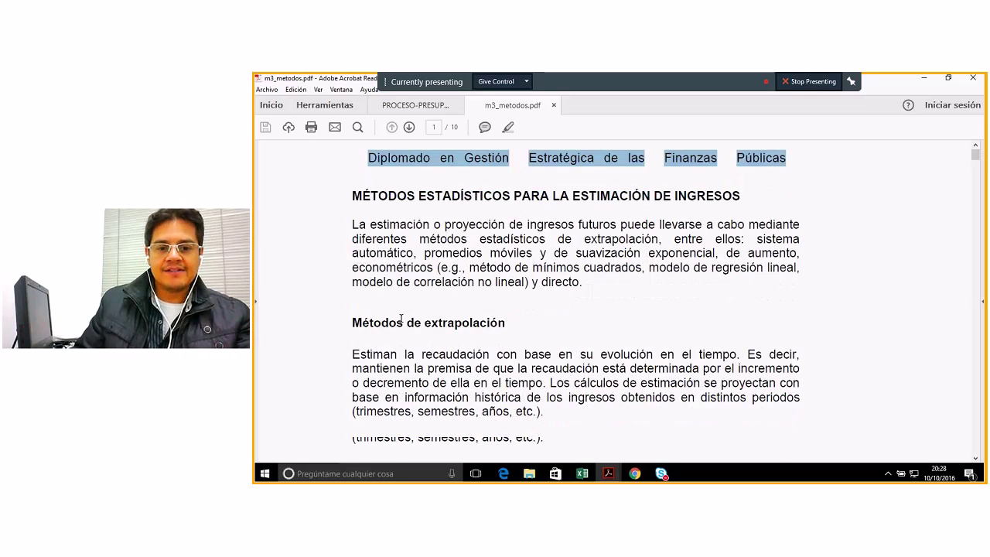
scroll(401, 318, down, 2)
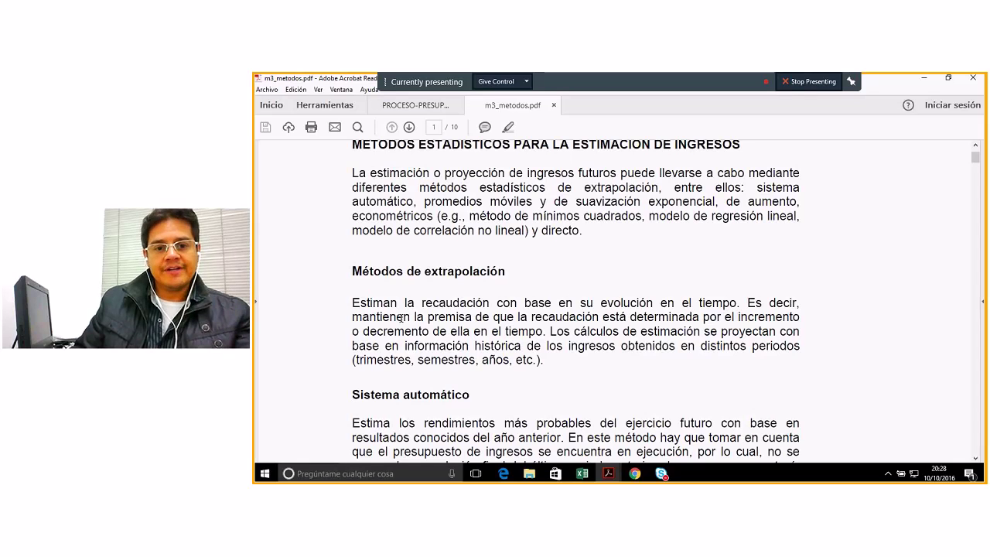
scroll(583, 283, down, 2)
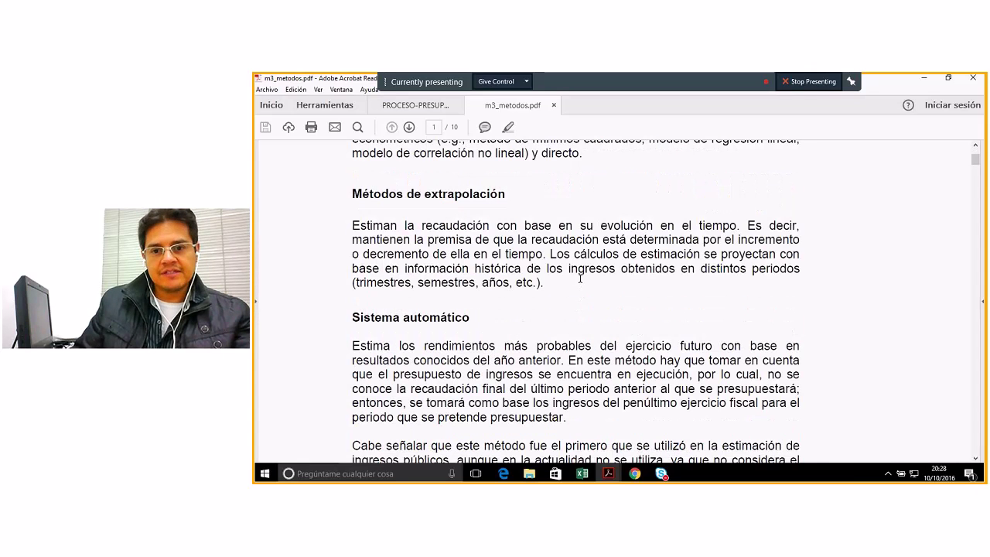
scroll(580, 278, down, 1)
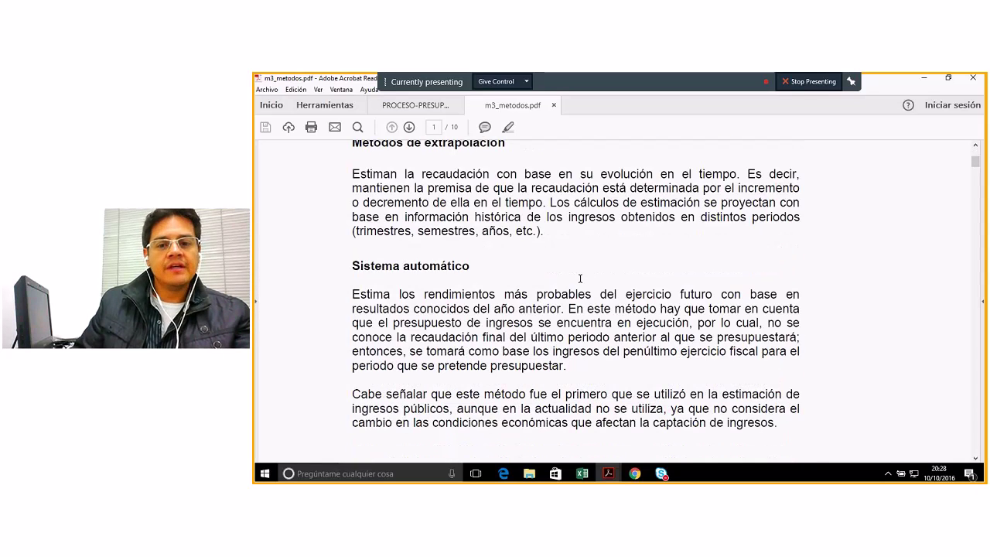
scroll(580, 278, down, 3)
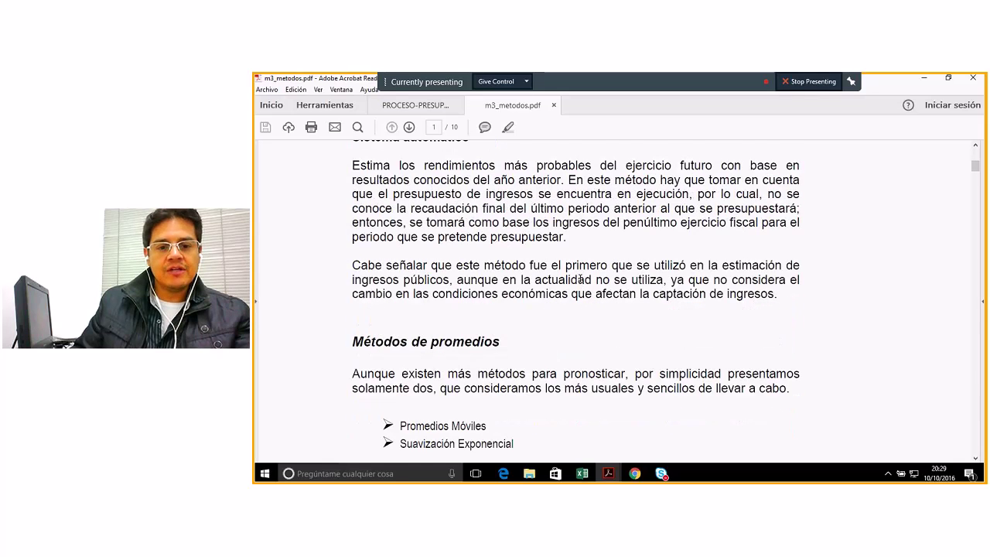
scroll(581, 280, down, 1)
scroll(583, 283, down, 1)
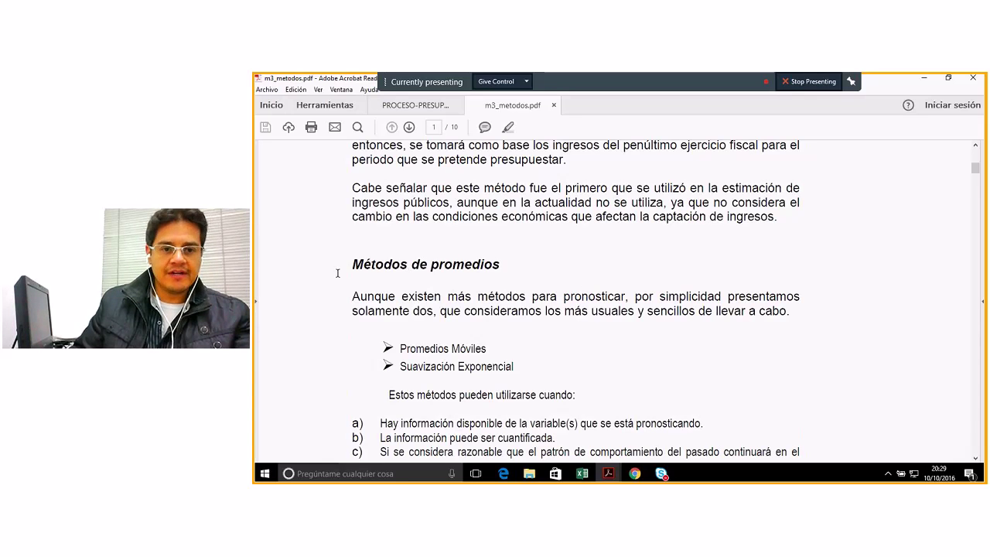
- Highlight the Métodos de promedios heading and its Suavización Exponencial item, and continue reading the conditions for using these methods
drag(352, 264, 500, 265)
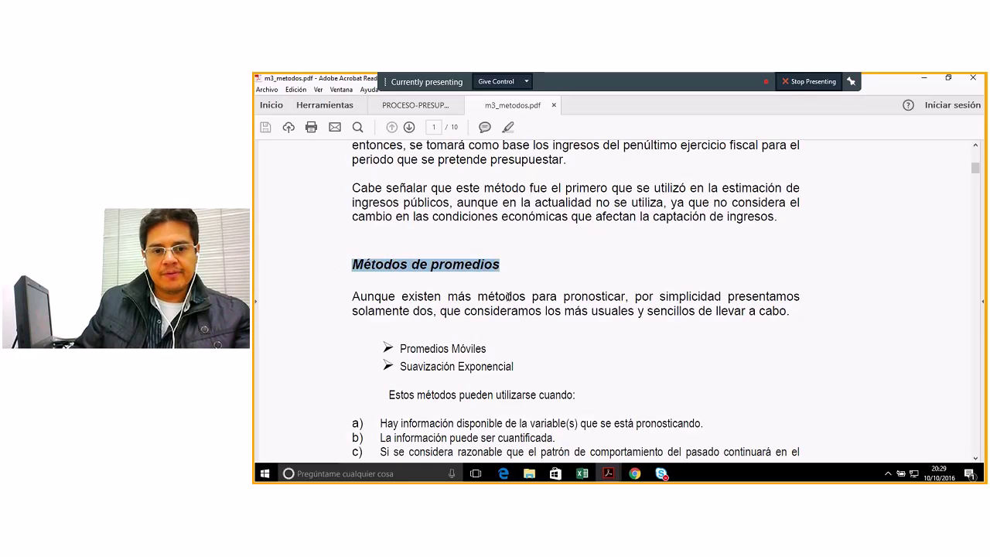
scroll(508, 296, down, 1)
click(510, 300)
scroll(509, 300, down, 1)
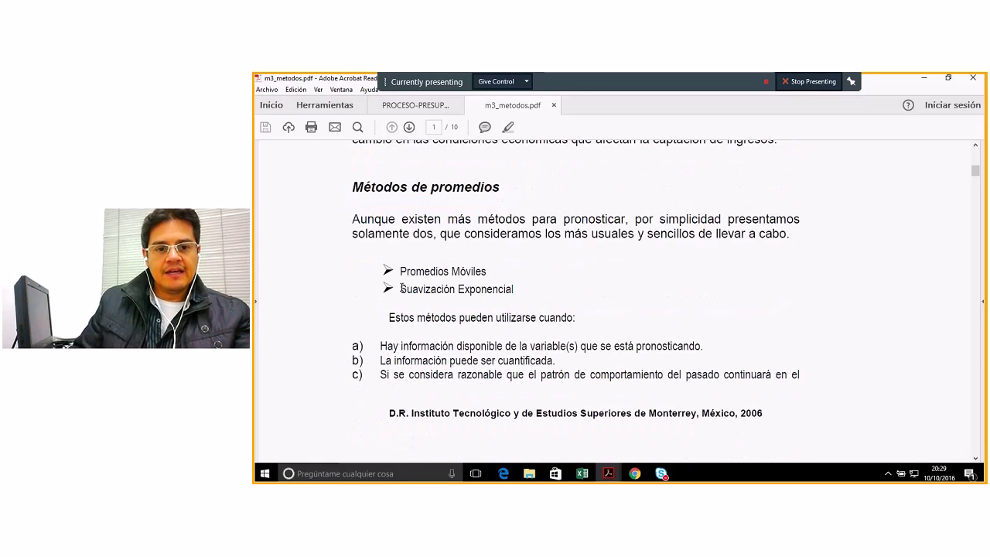
triple_click(510, 299)
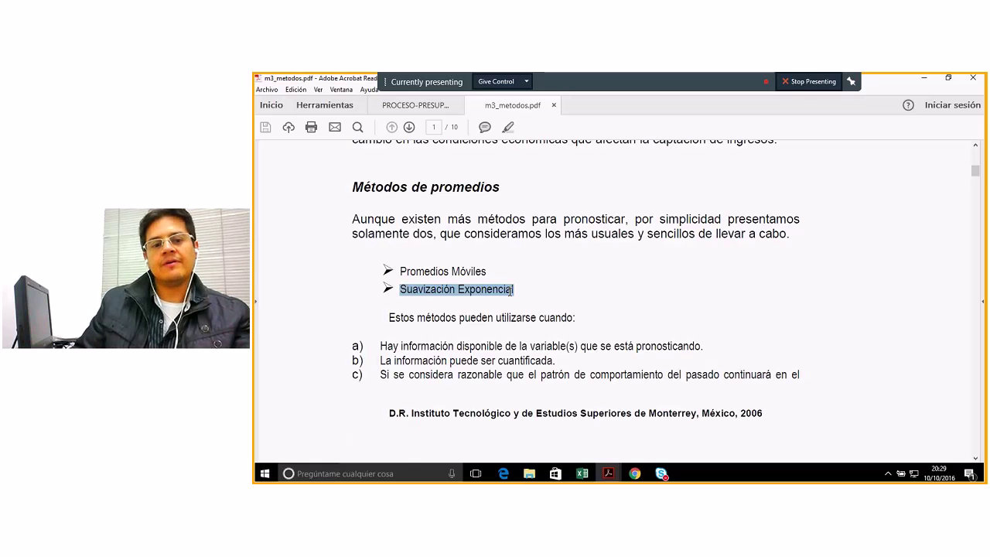
scroll(509, 292, down, 4)
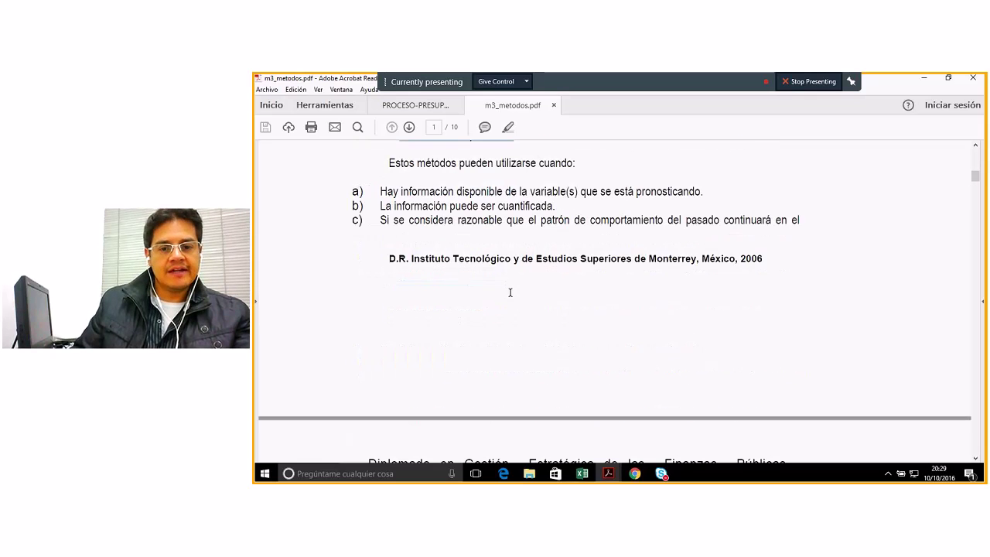
- Read on to the Método de Promedios Móviles section and highlight the numerator of the Promedio Móvil formula, then mark its divisor n
scroll(509, 291, down, 2)
scroll(510, 292, down, 5)
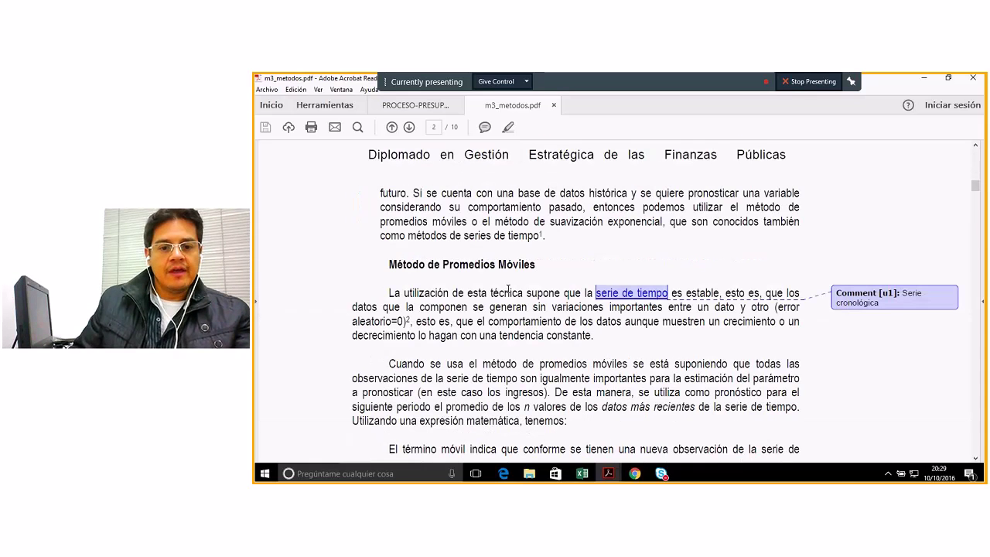
scroll(509, 290, down, 4)
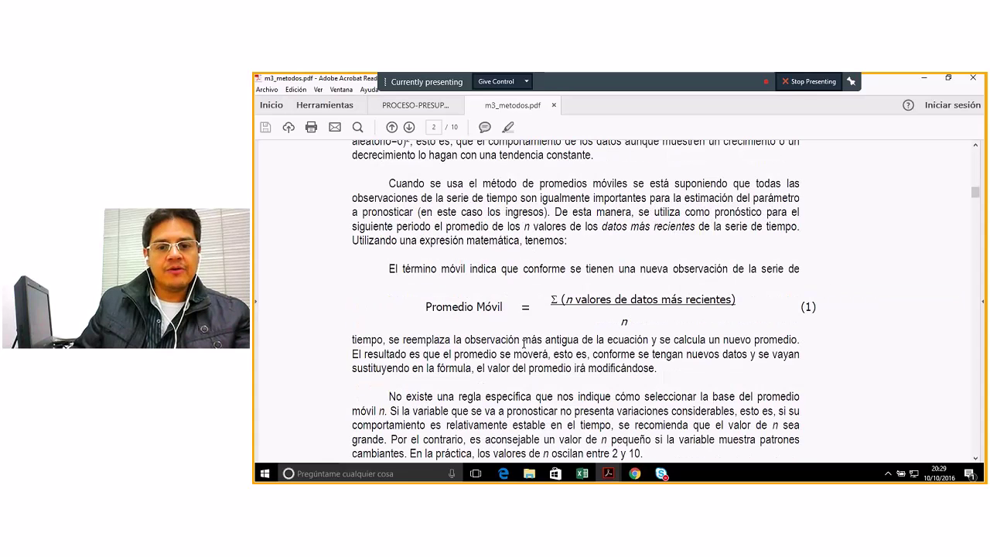
drag(551, 300, 737, 300)
click(627, 324)
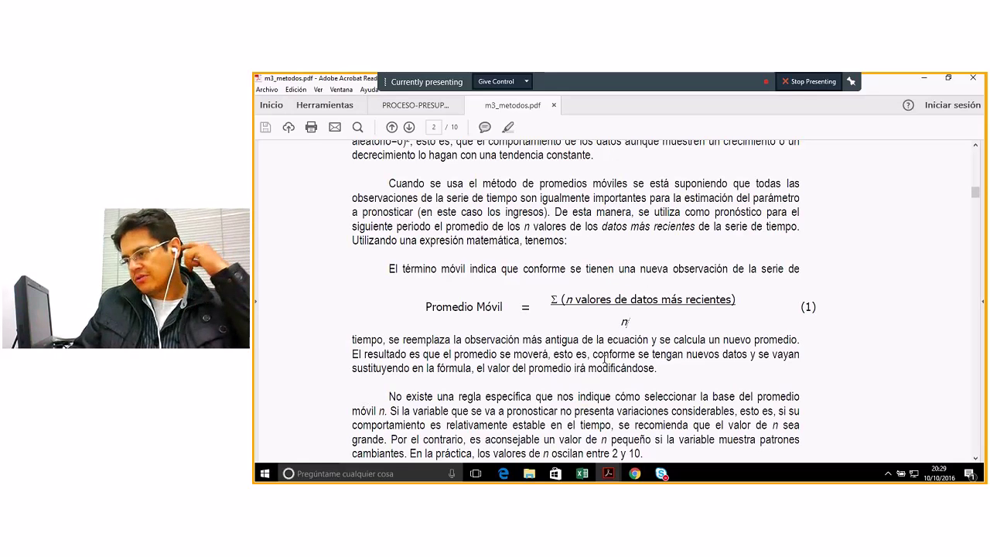
- Switch to the Excel workbook, select the January to September values in C66:C74, and point out the Septiembre period and empty Octubre cell C75
click(582, 474)
scroll(369, 221, down, 2)
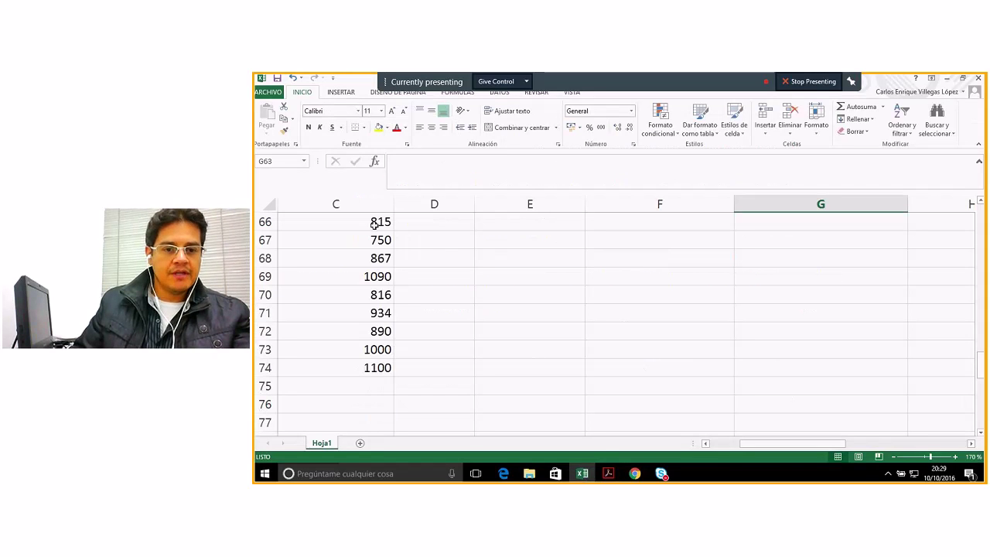
drag(369, 221, 378, 369)
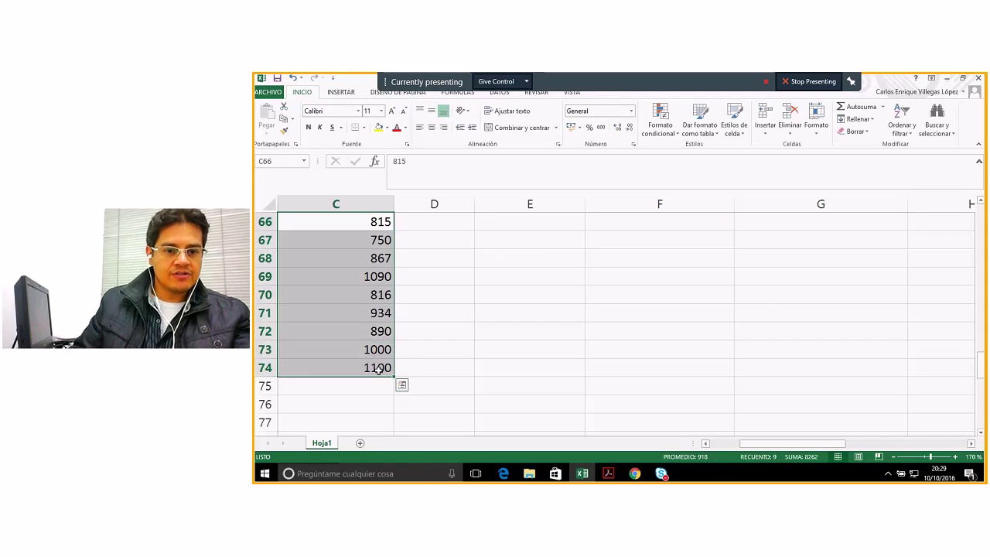
click(705, 444)
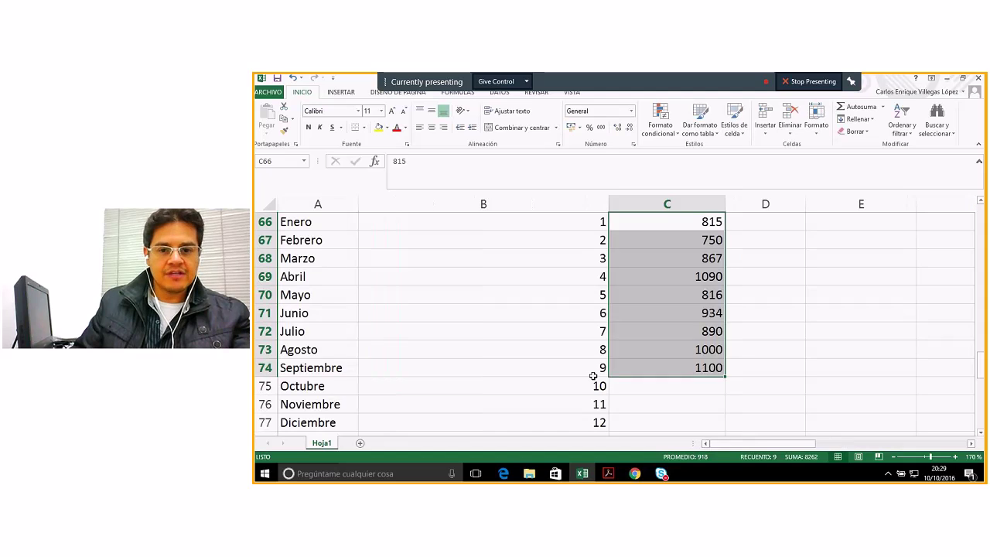
click(585, 367)
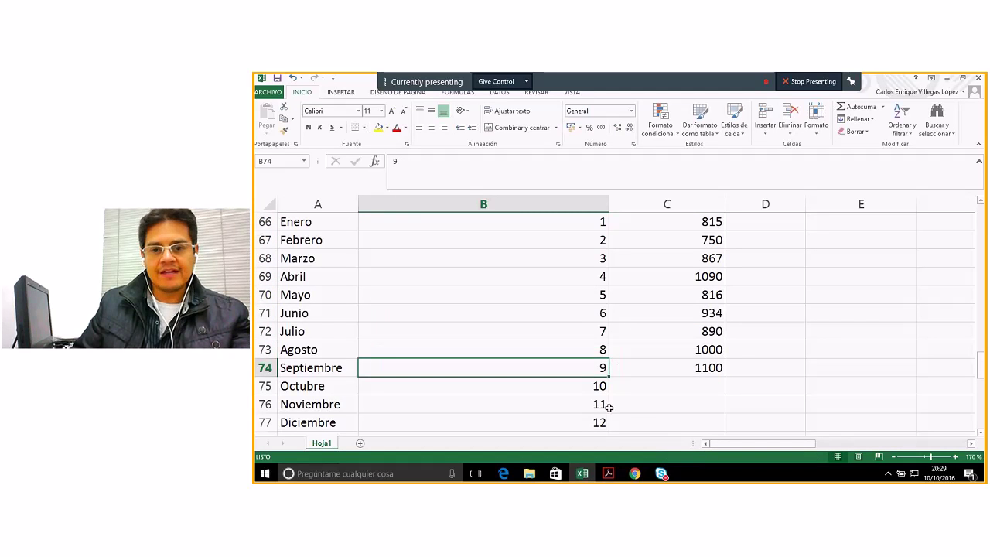
click(685, 386)
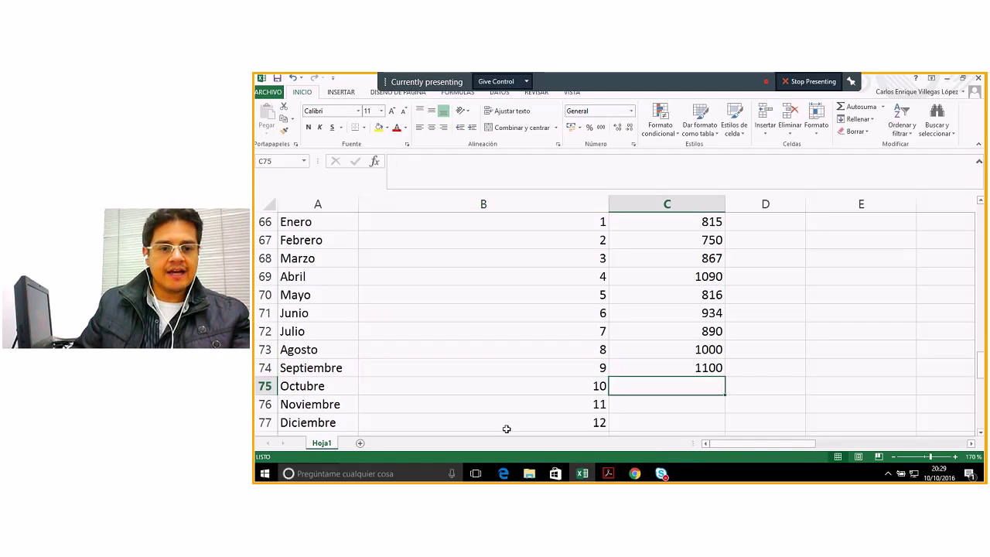
click(564, 385)
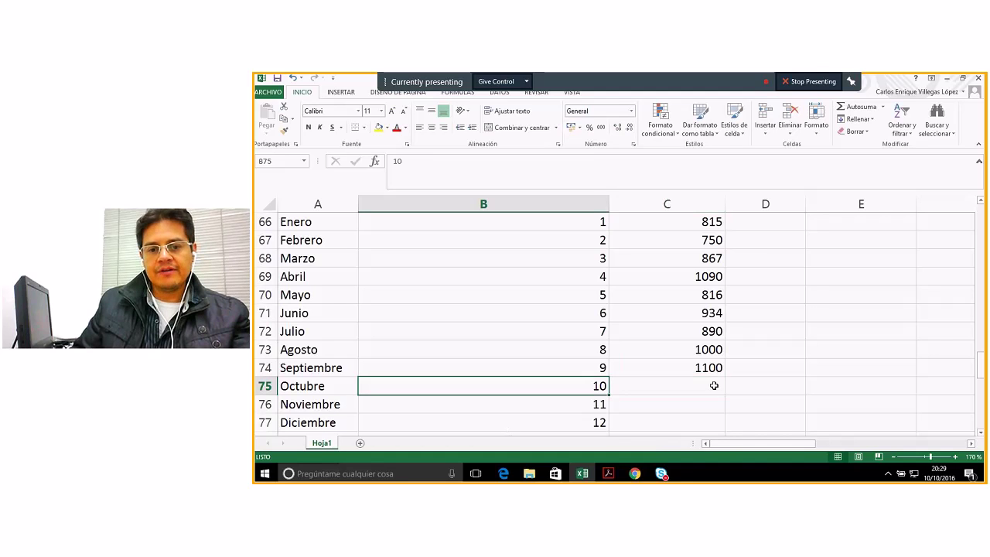
click(712, 386)
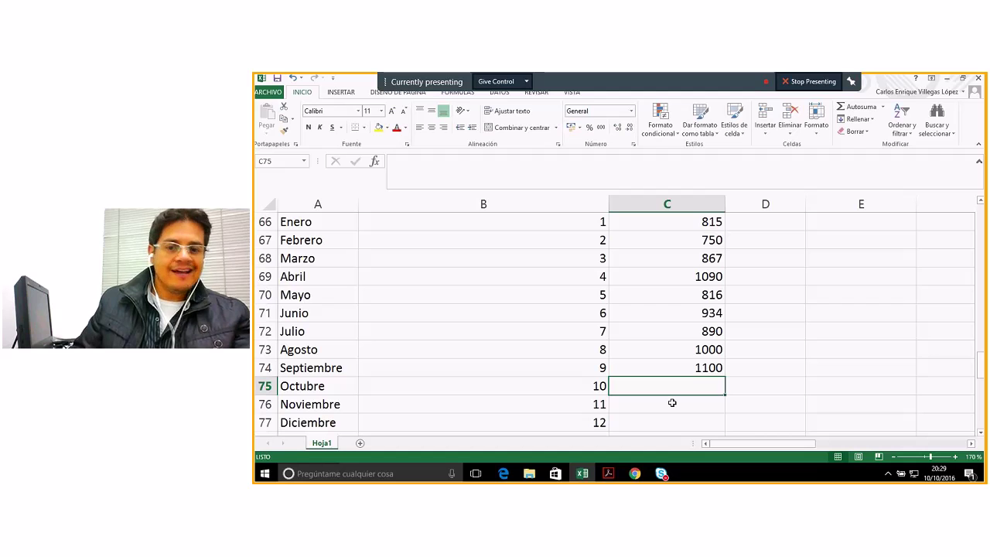
- Try to switch back to m3_metodos.pdf in Adobe Acrobat Reader and dismiss the program's error dialog
mouse_move(616, 478)
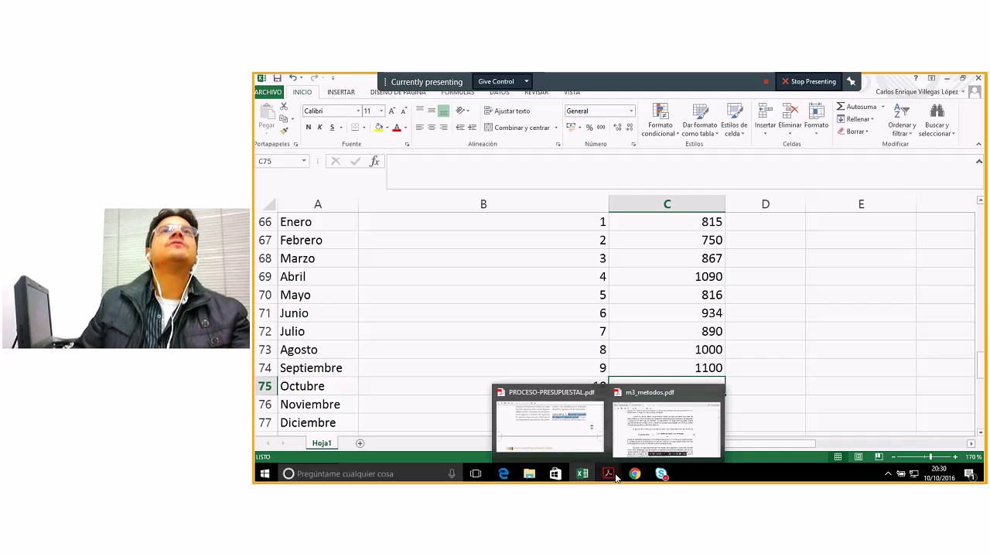
mouse_move(626, 450)
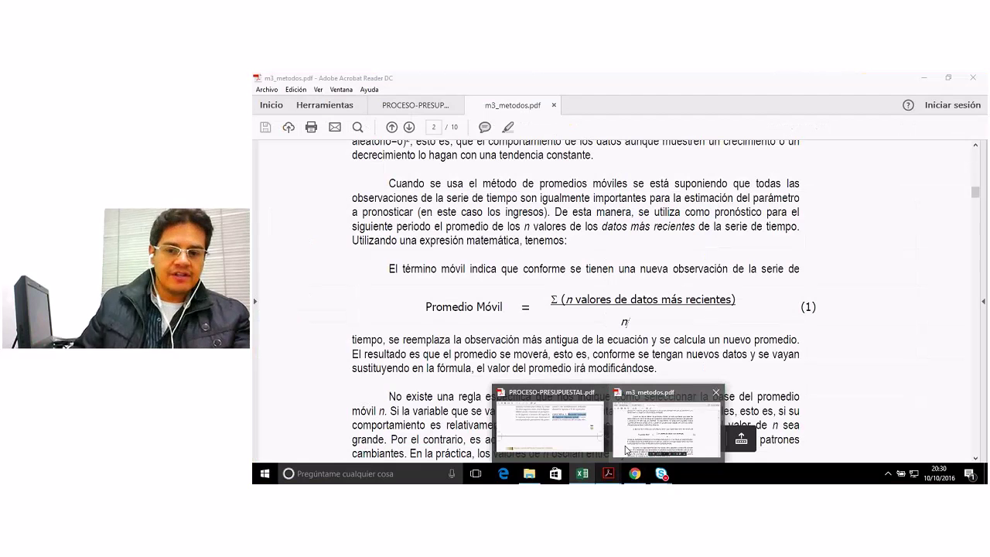
click(627, 451)
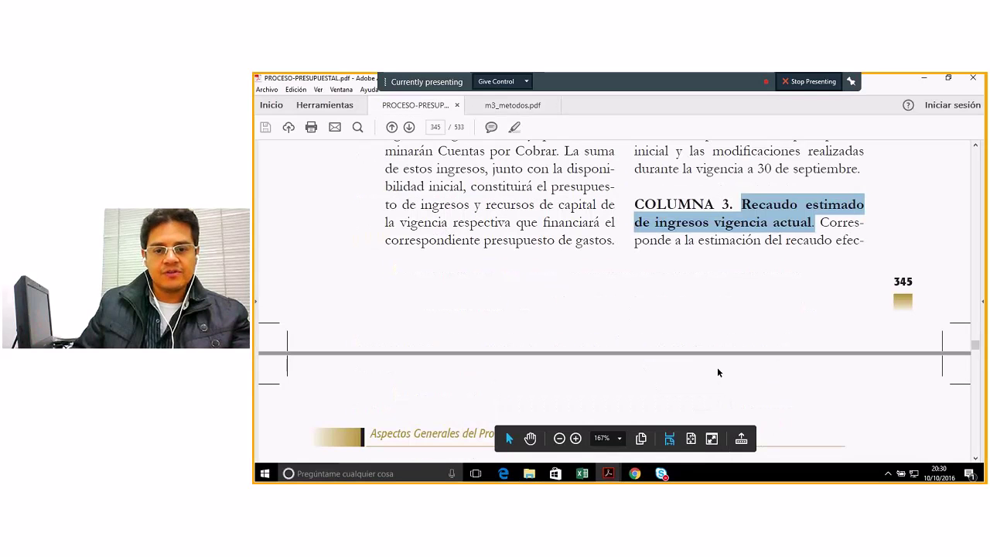
click(584, 475)
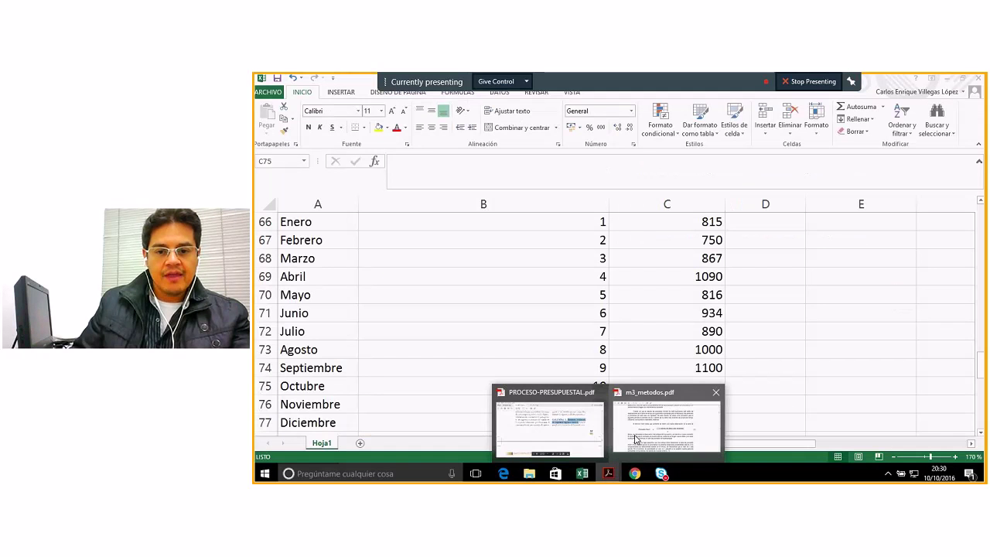
click(586, 430)
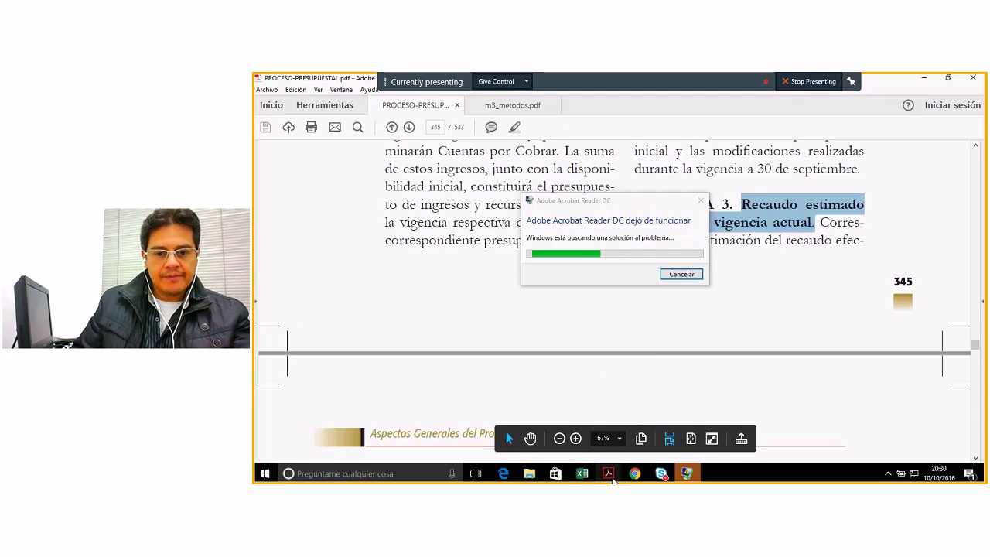
mouse_move(613, 479)
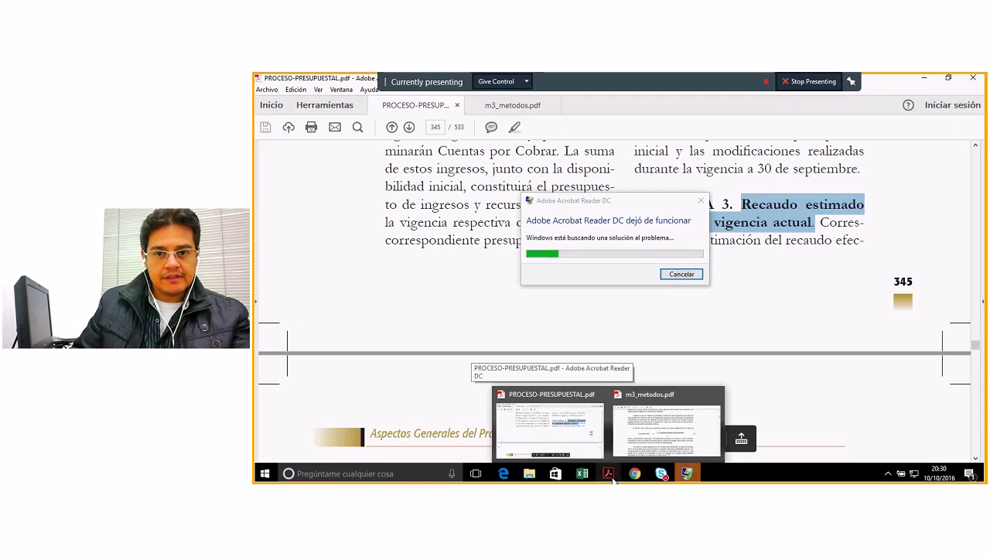
click(701, 202)
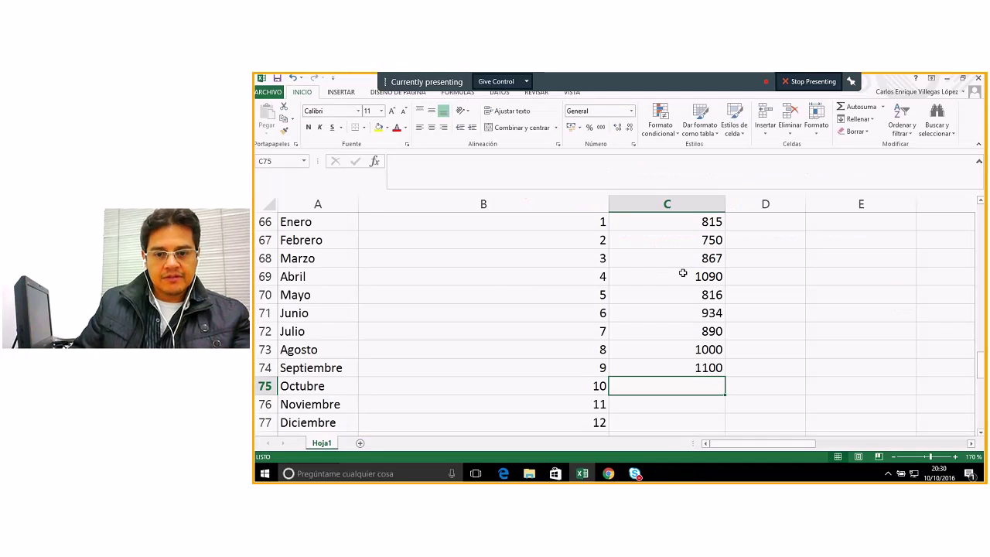
- Switch to File Explorer and open m3_metodos from the Noticias UCN folder in Adobe Acrobat Reader
click(529, 473)
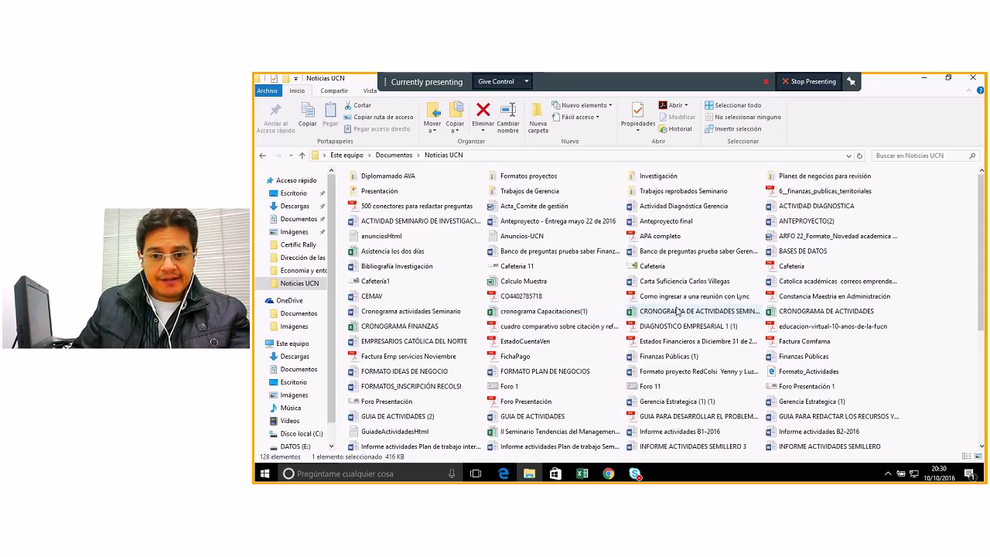
scroll(659, 346, down, 2)
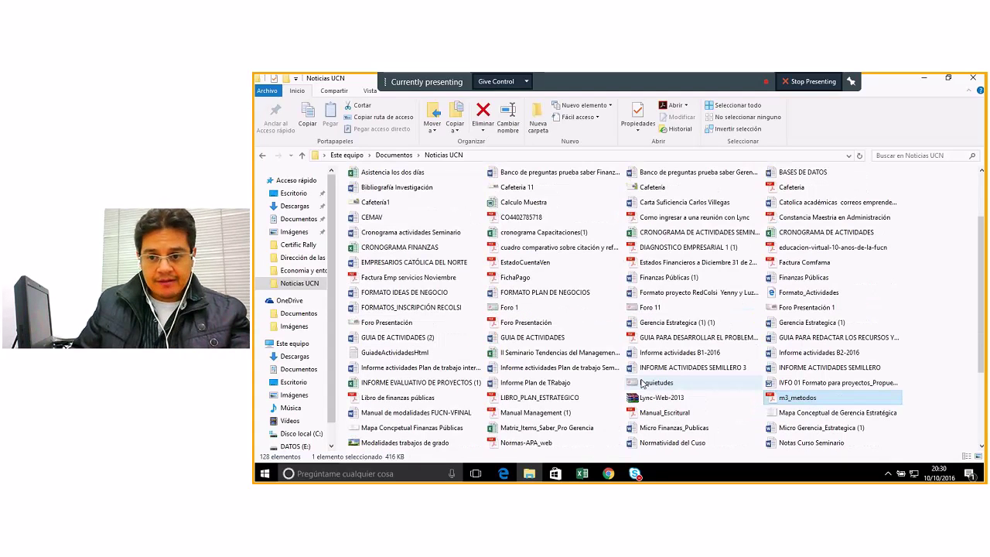
double_click(803, 396)
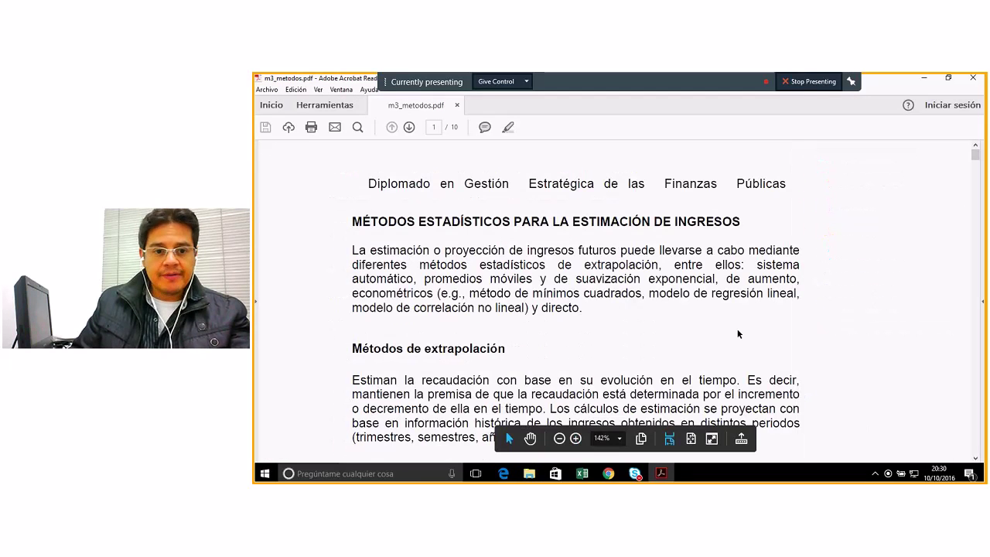
- Look through the PDF past the Promedios Móviles section to the basic model equation of Suavización Exponencial on page 3
scroll(739, 334, down, 5)
scroll(562, 352, down, 8)
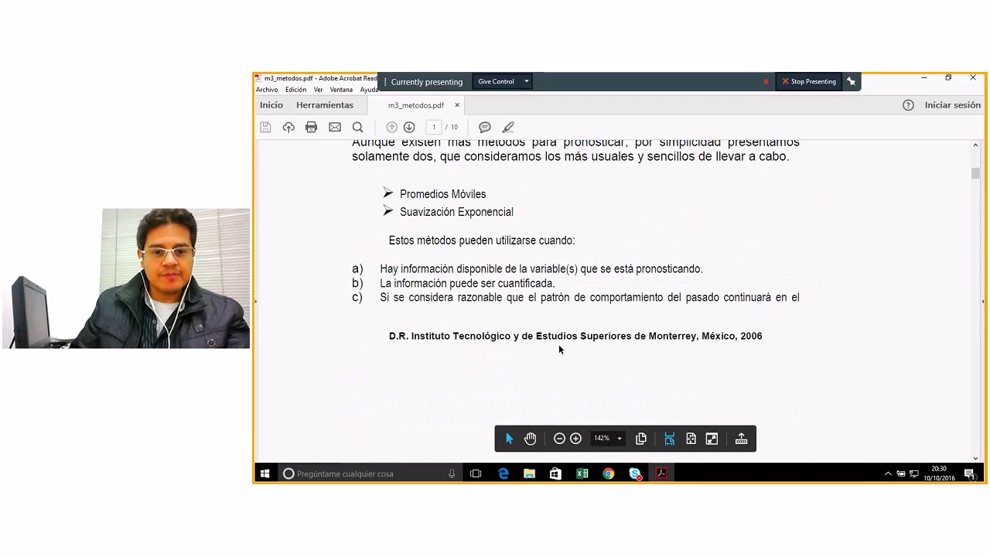
scroll(562, 352, down, 3)
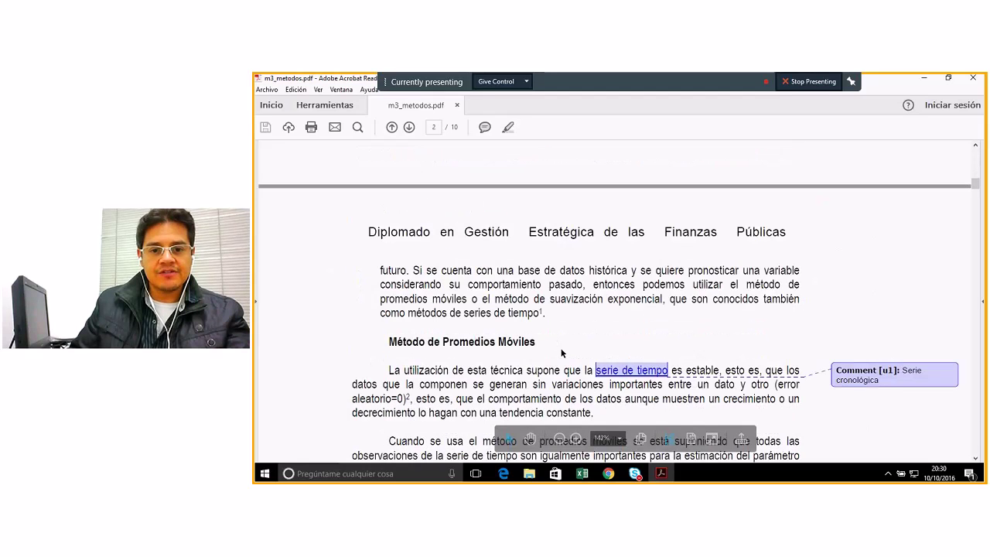
scroll(563, 352, down, 2)
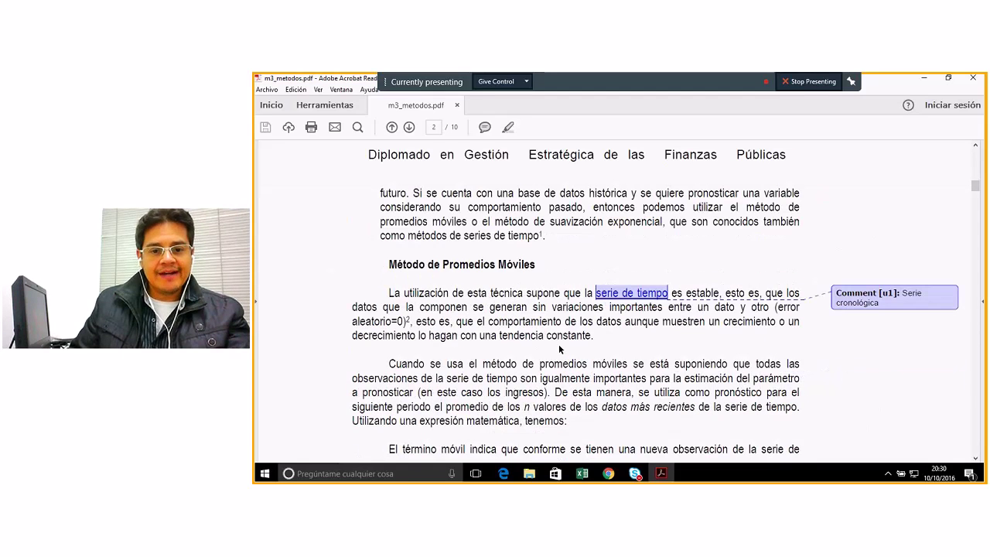
scroll(560, 349, down, 8)
scroll(560, 349, down, 7)
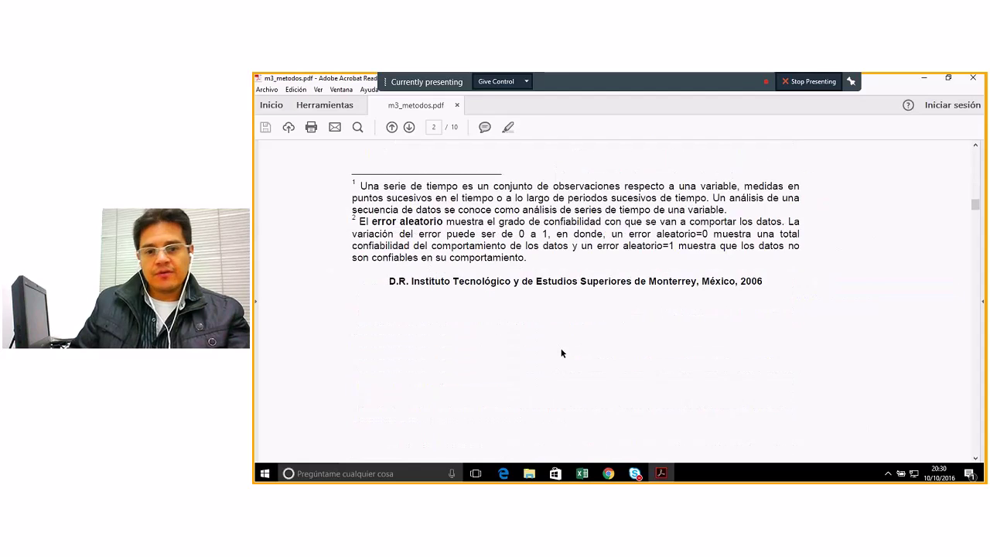
scroll(560, 350, down, 4)
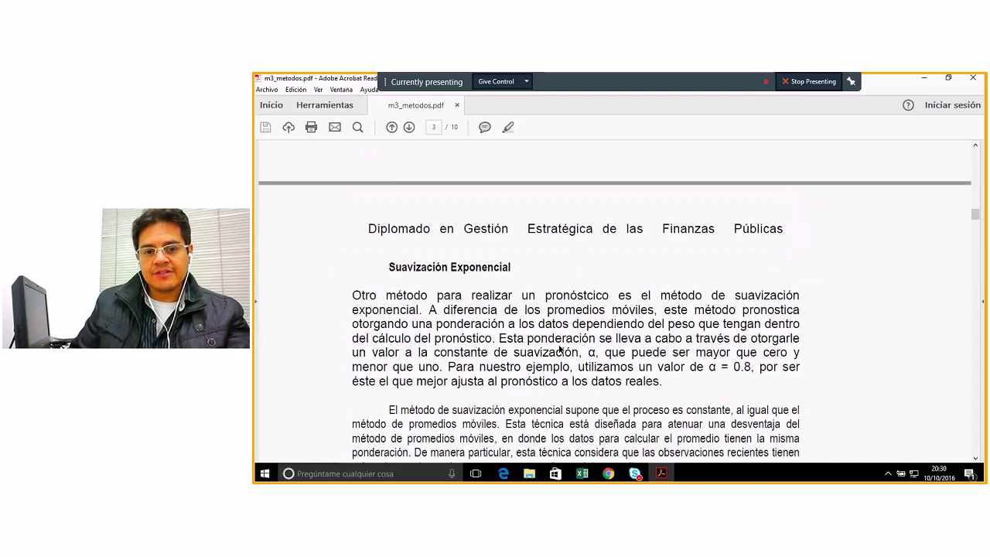
scroll(560, 349, down, 8)
scroll(560, 350, down, 1)
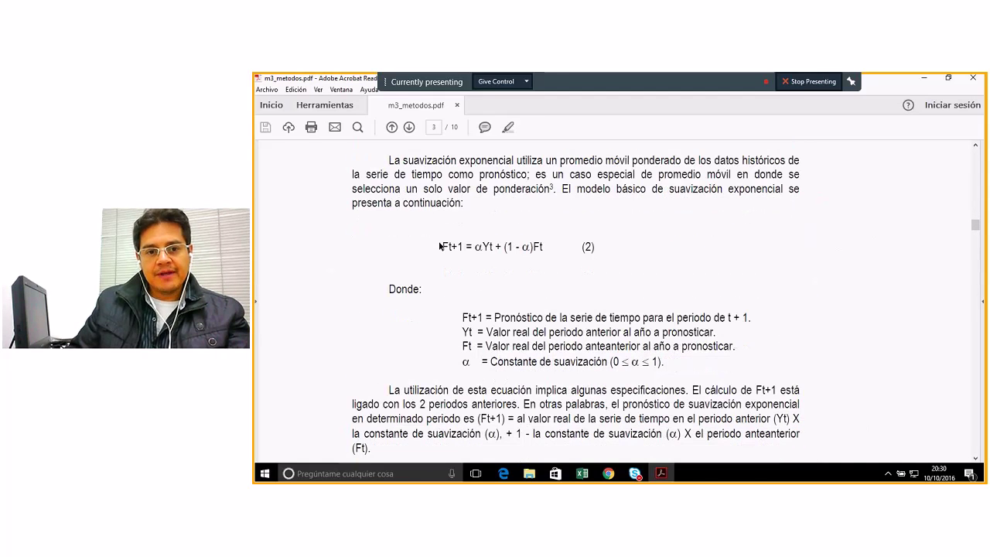
- Highlight the exponential smoothing equation (2) and the definition of Ft+1, and mark the αYt term in the equation
drag(440, 246, 547, 245)
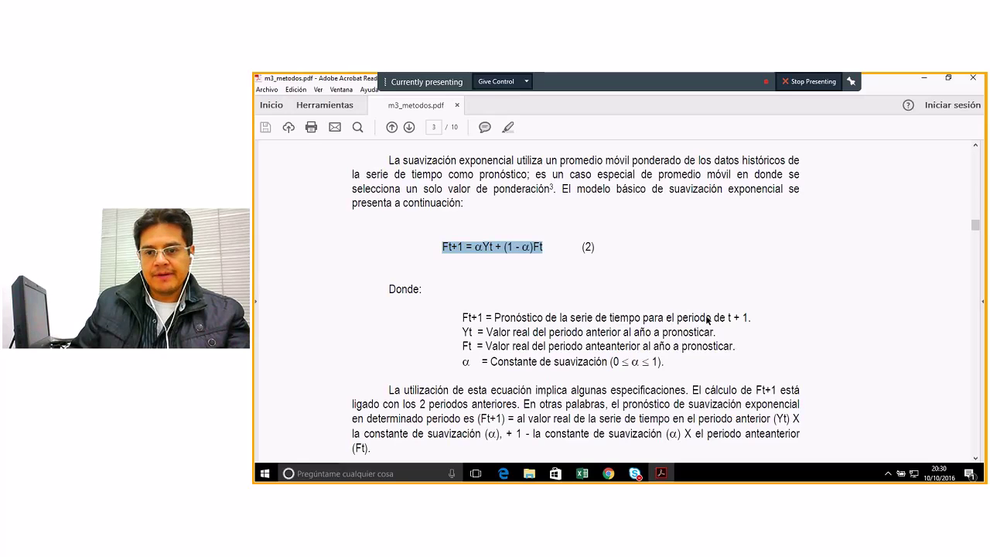
drag(751, 318, 462, 317)
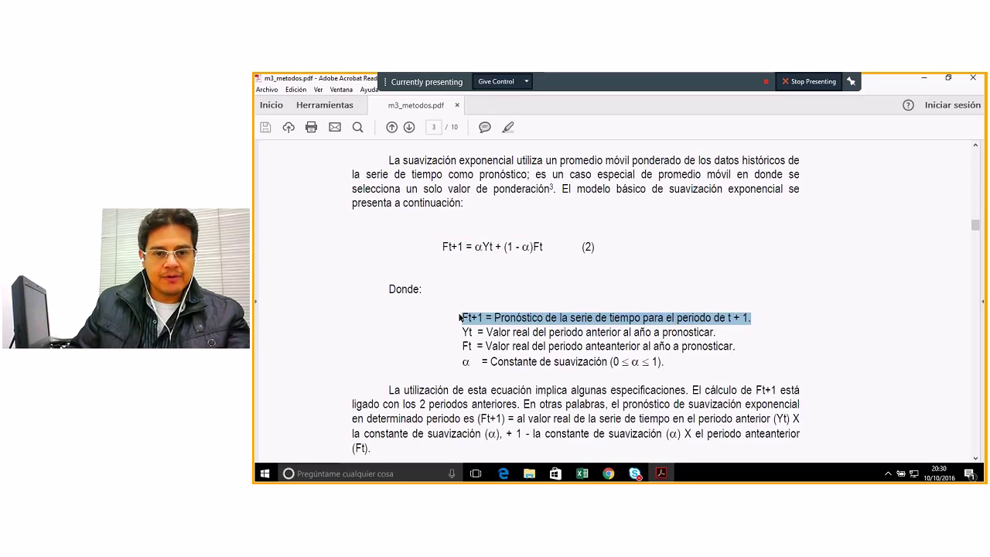
click(482, 246)
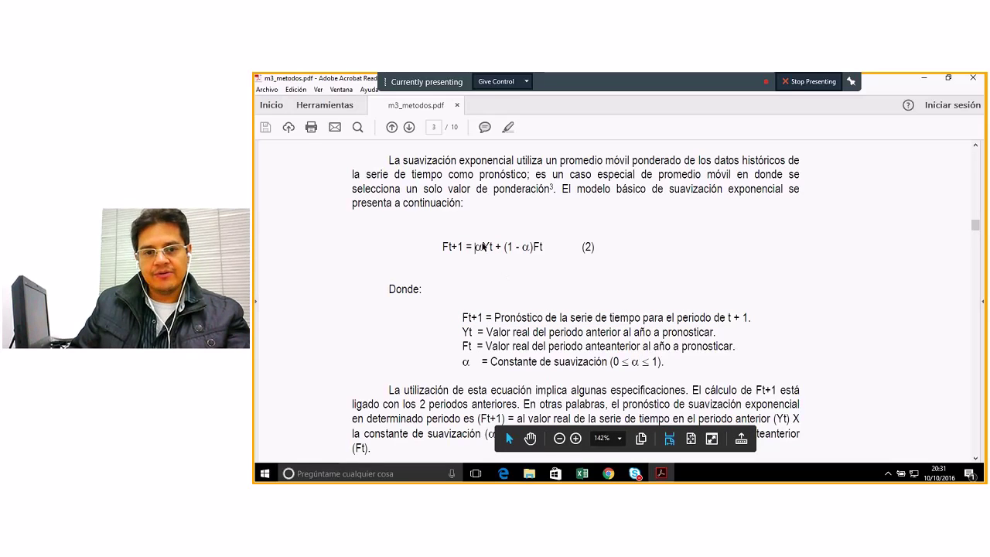
- Review the exponential smoothing formula, the definitions of its terms and the accompanying income and expense forecast table
drag(482, 246, 550, 246)
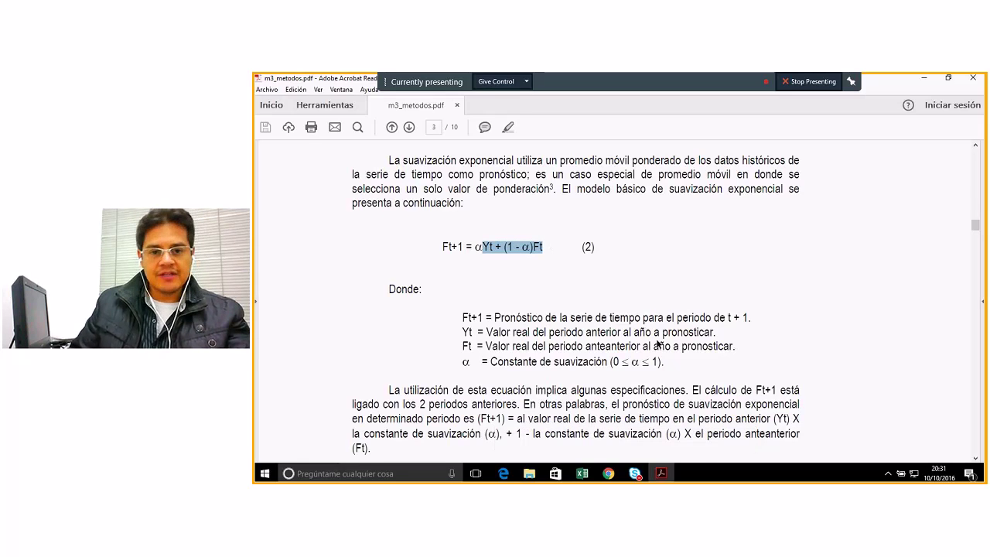
scroll(658, 342, down, 1)
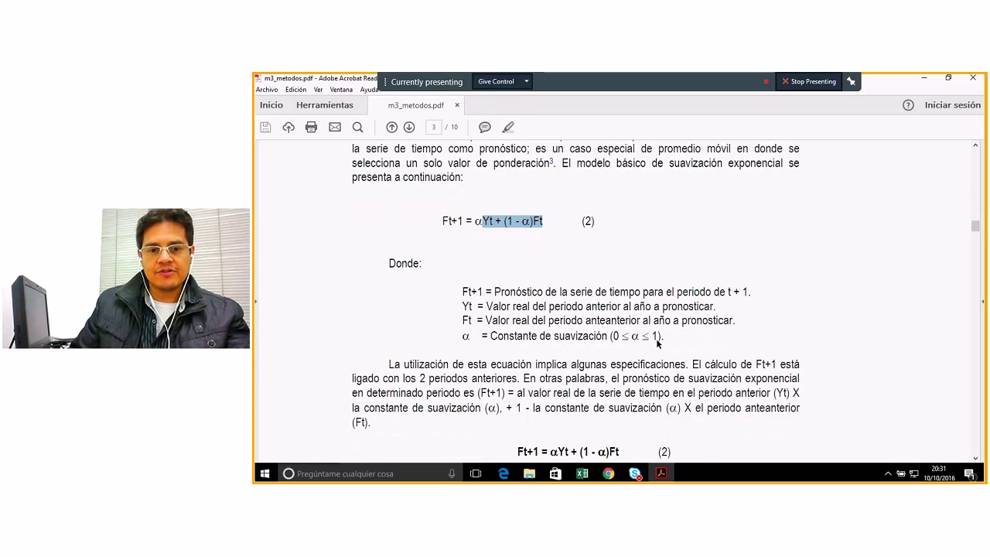
scroll(657, 342, down, 4)
scroll(657, 342, down, 5)
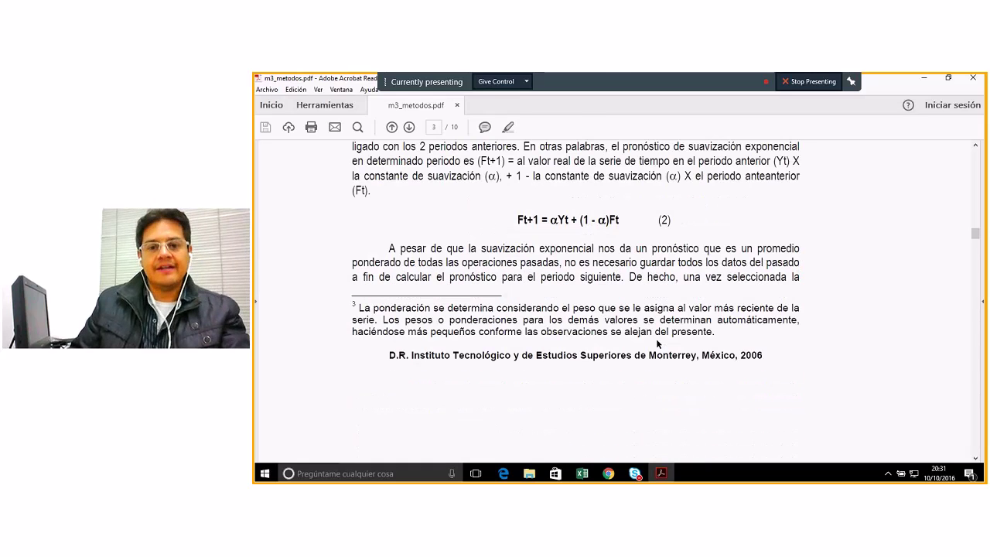
scroll(657, 342, down, 9)
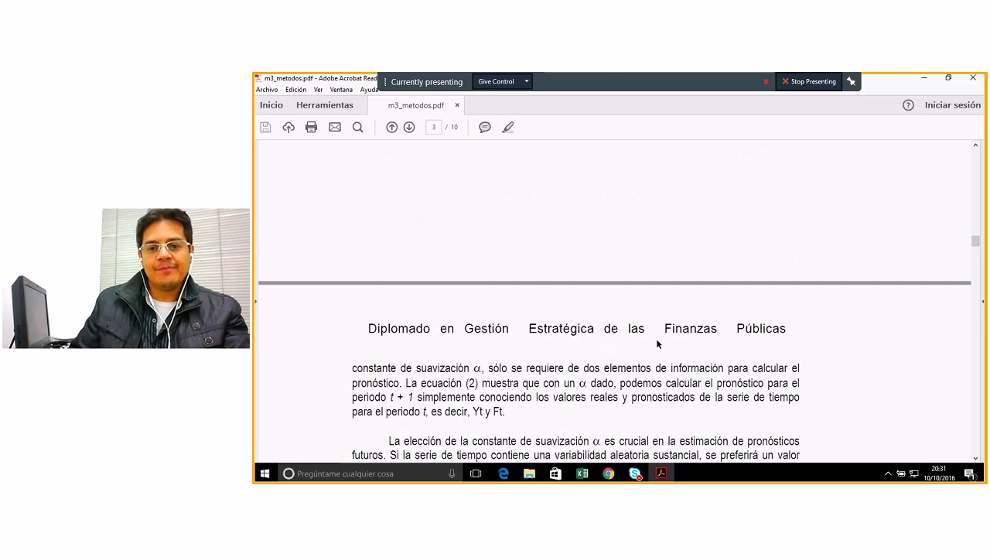
scroll(657, 343, down, 10)
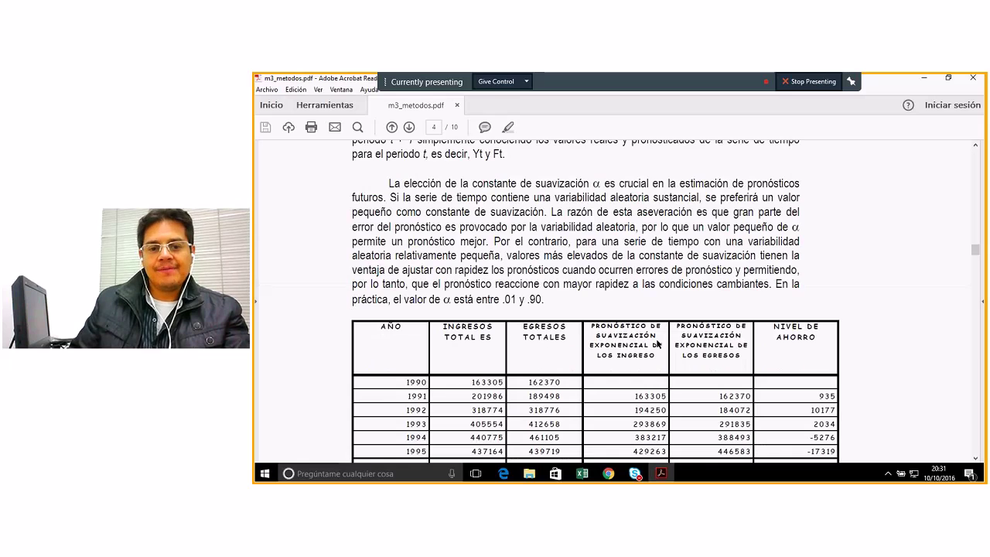
scroll(658, 343, down, 20)
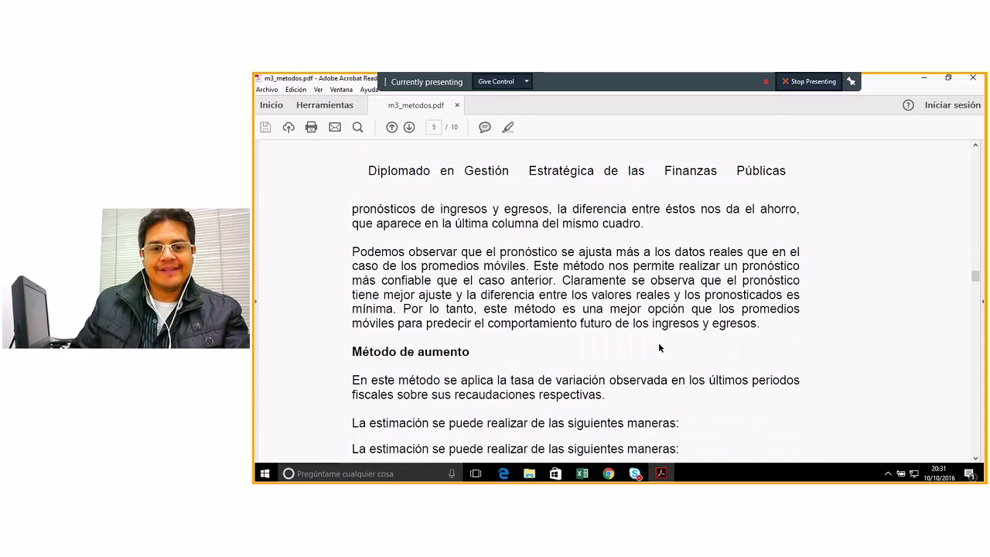
- Look through the Método de aumento examples, covering the geometric mean and the average variation rate
scroll(659, 341, down, 8)
scroll(659, 342, down, 10)
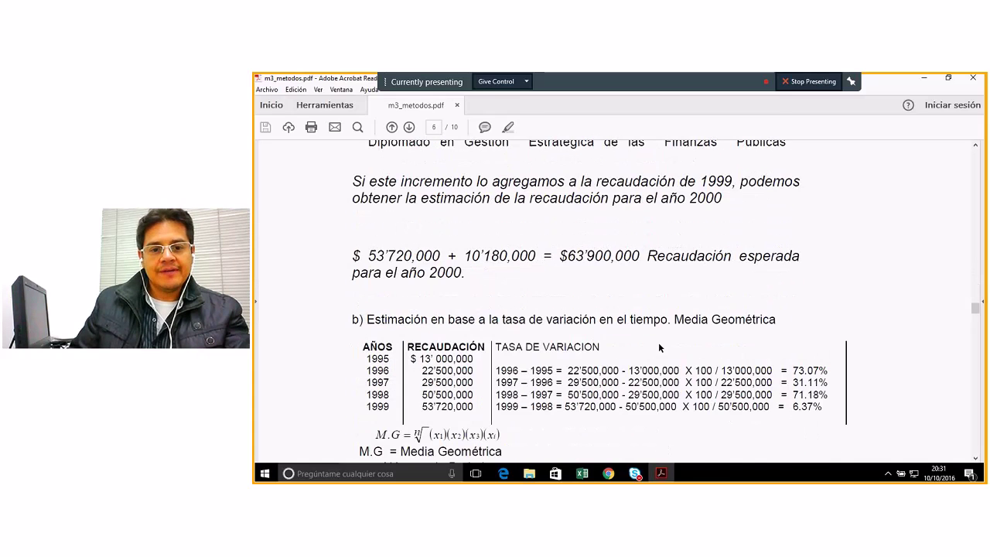
scroll(659, 342, down, 5)
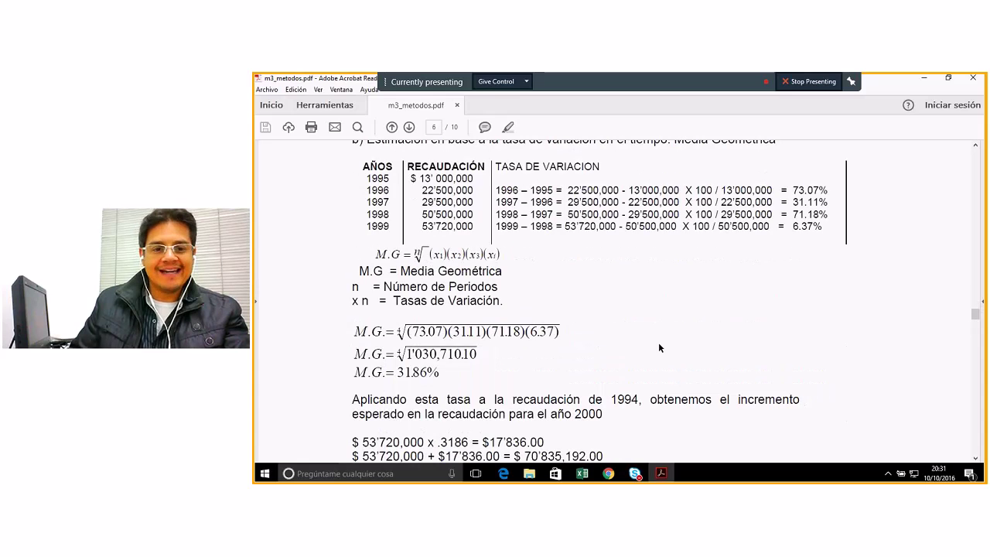
scroll(658, 347, down, 8)
scroll(658, 347, down, 8)
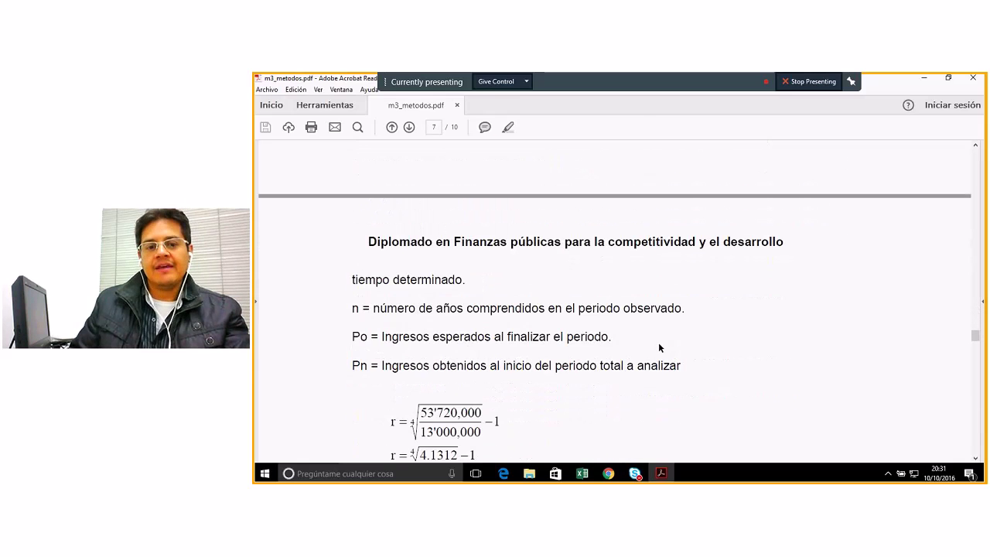
scroll(658, 347, down, 5)
scroll(658, 348, down, 3)
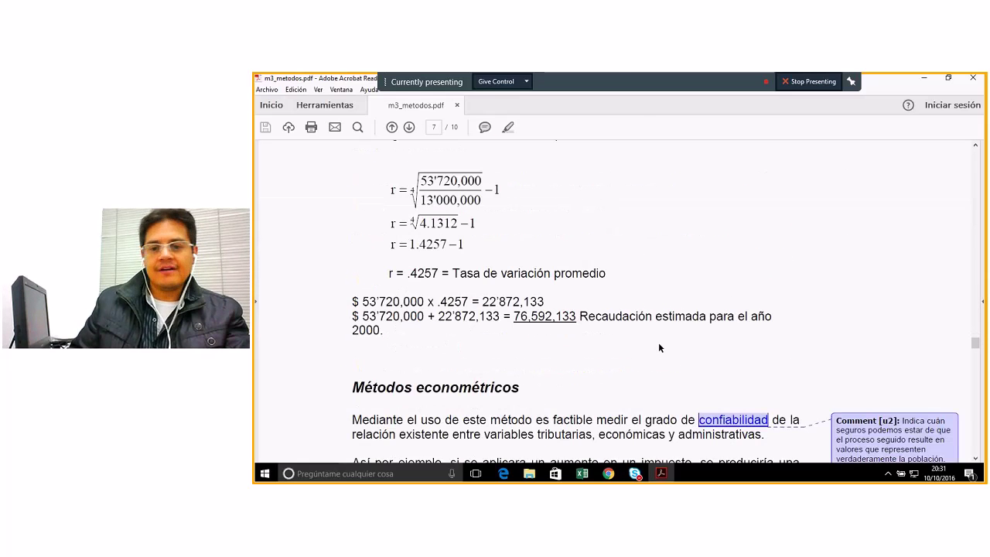
- Examine the introduction to the Métodos econométricos section and select its heading text
scroll(658, 347, down, 1)
scroll(659, 347, down, 5)
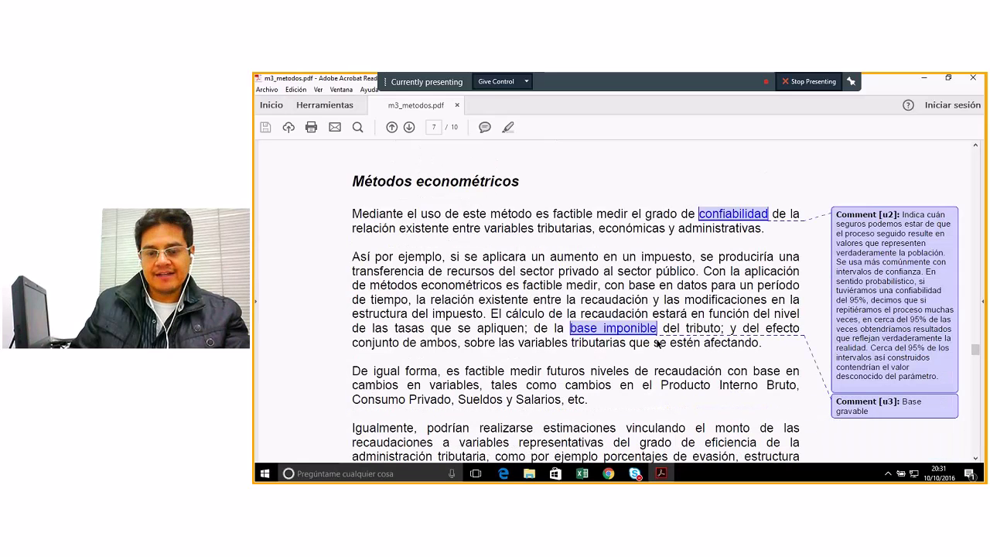
scroll(658, 344, down, 1)
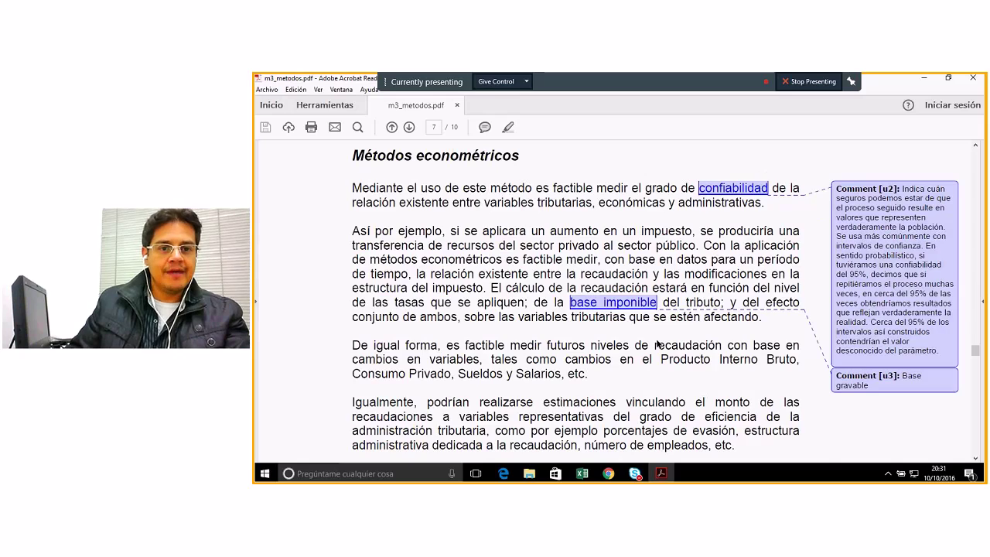
scroll(658, 344, up, 1)
drag(353, 181, 516, 182)
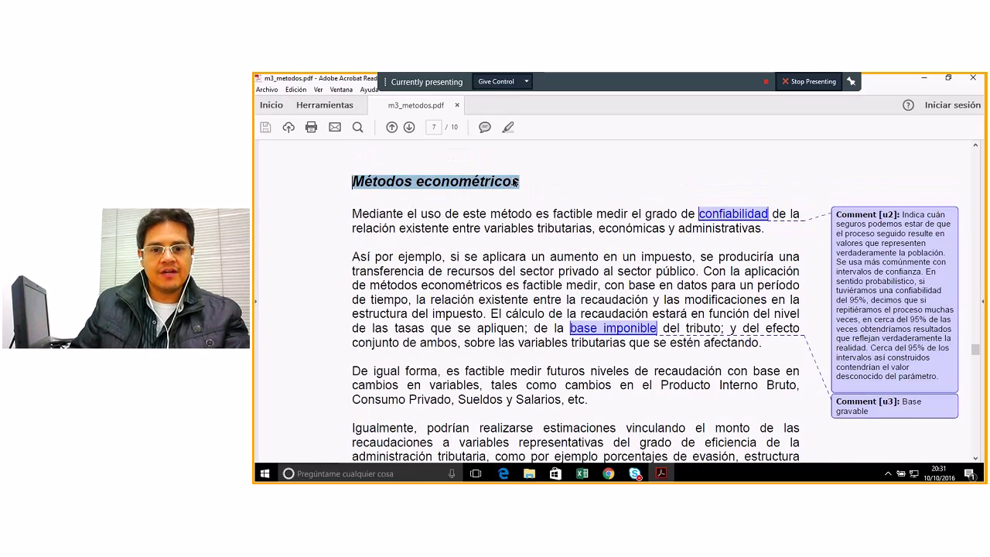
- Examine the list of applicable econometric models, selecting linear regression, least squares and non-linear correlation in turn
scroll(514, 338, down, 15)
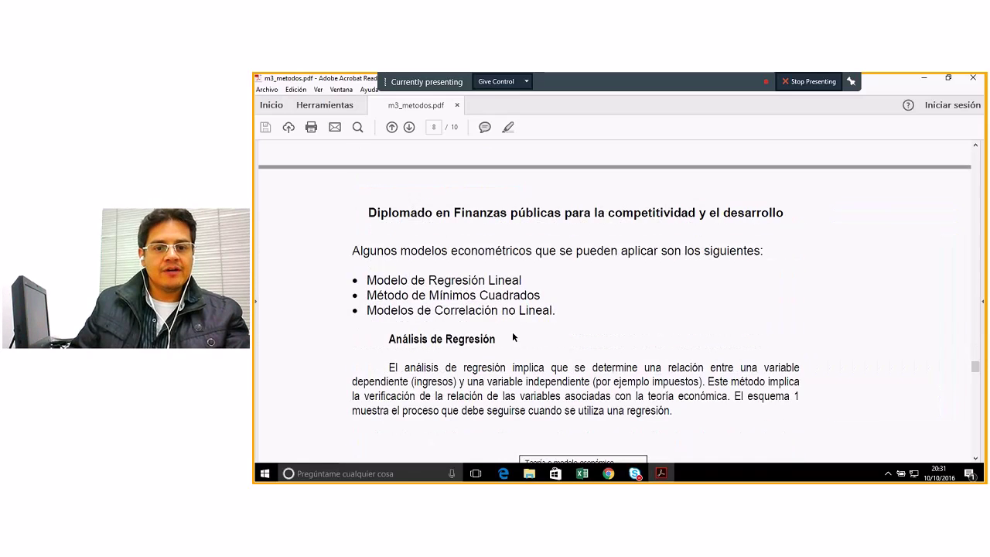
scroll(513, 338, down, 1)
drag(366, 255, 524, 254)
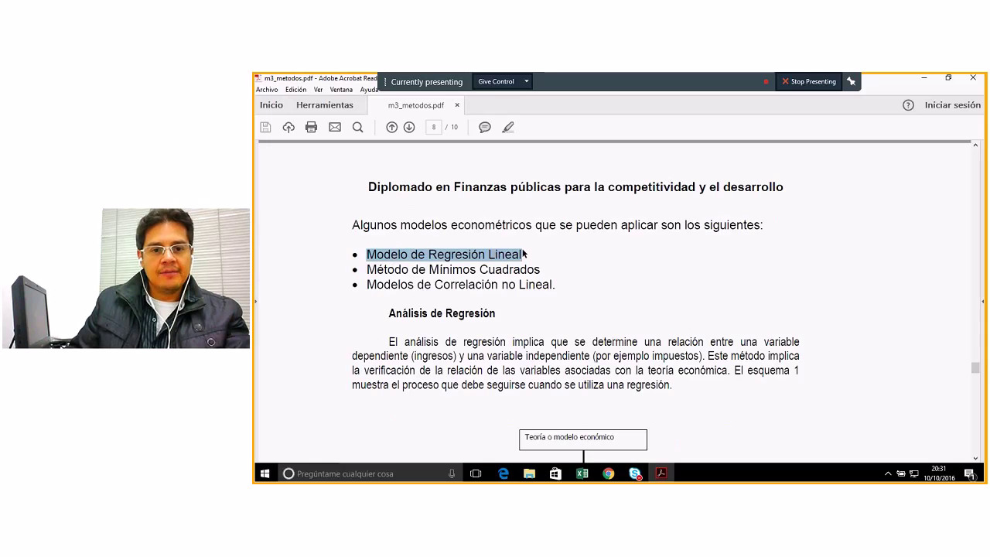
click(369, 268)
drag(369, 268, 538, 269)
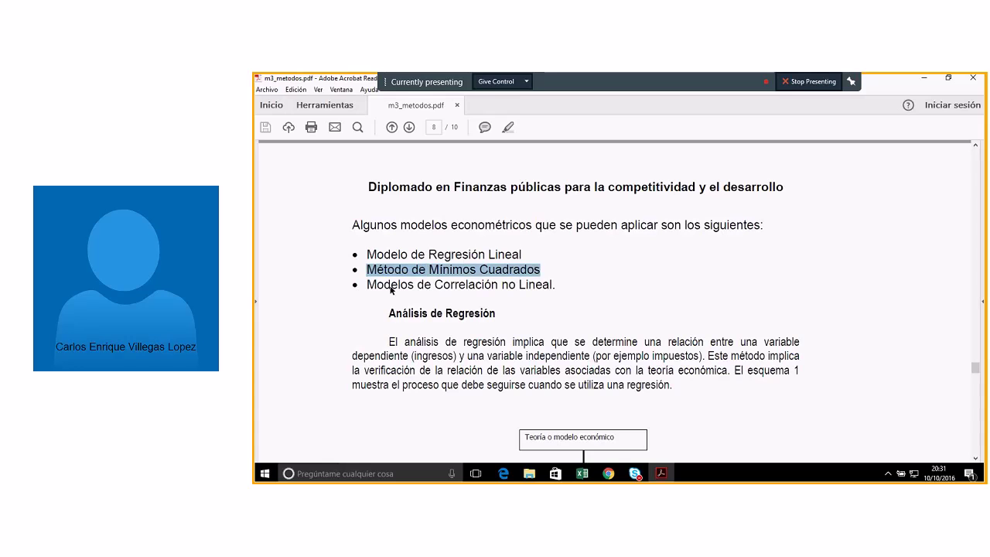
drag(368, 285, 551, 285)
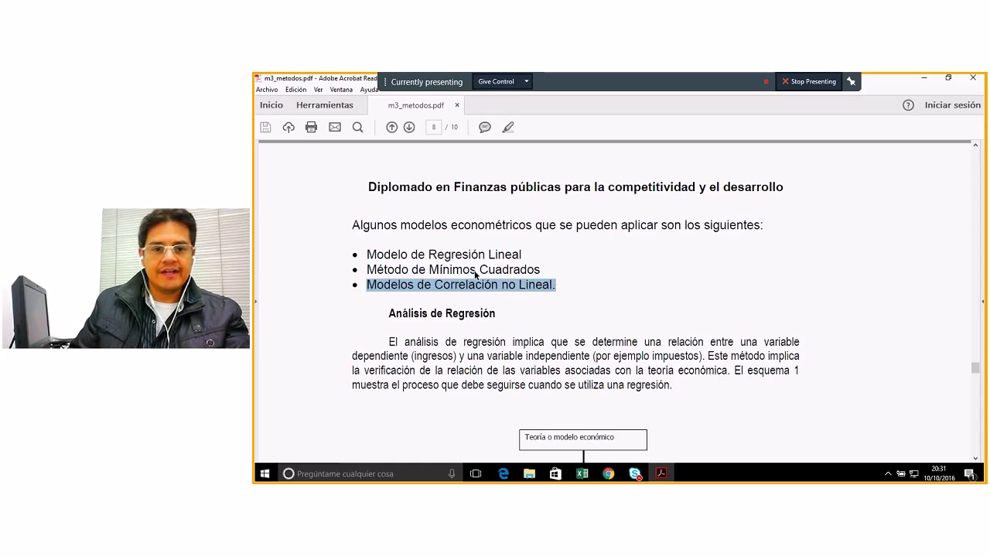
click(369, 255)
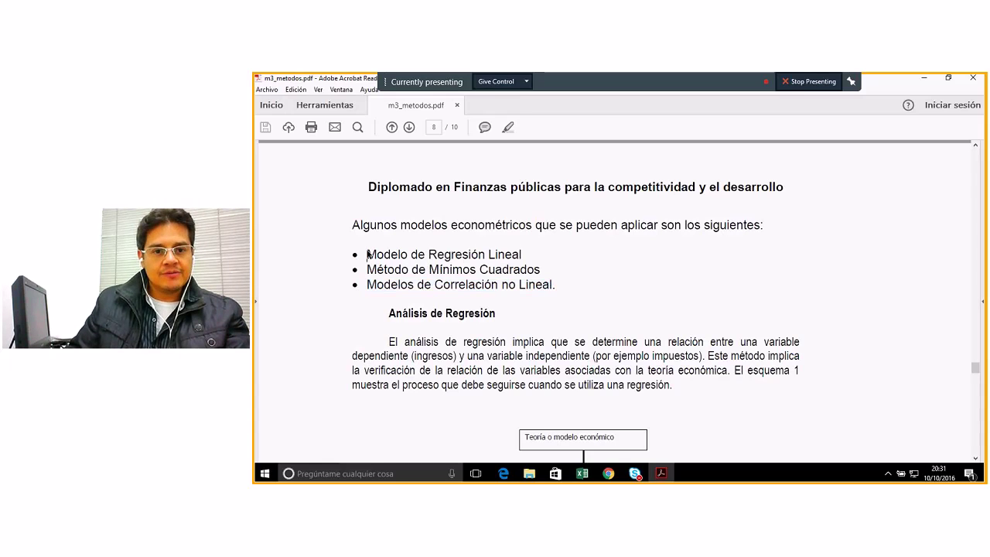
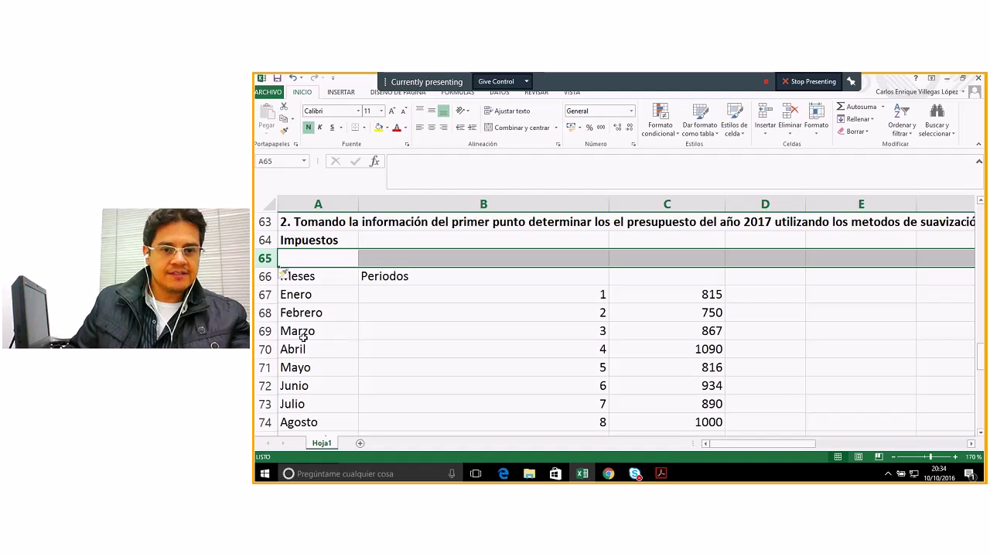
- Insert another blank row above the Meses header row and enter the equation Y=a+bx in cell A65
right_click(265, 258)
click(298, 334)
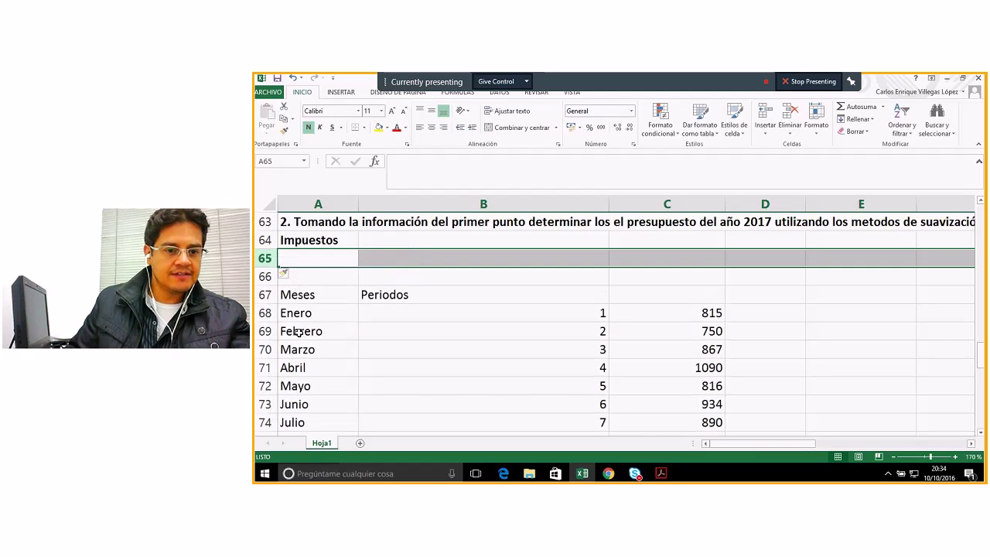
click(317, 257)
click(317, 258)
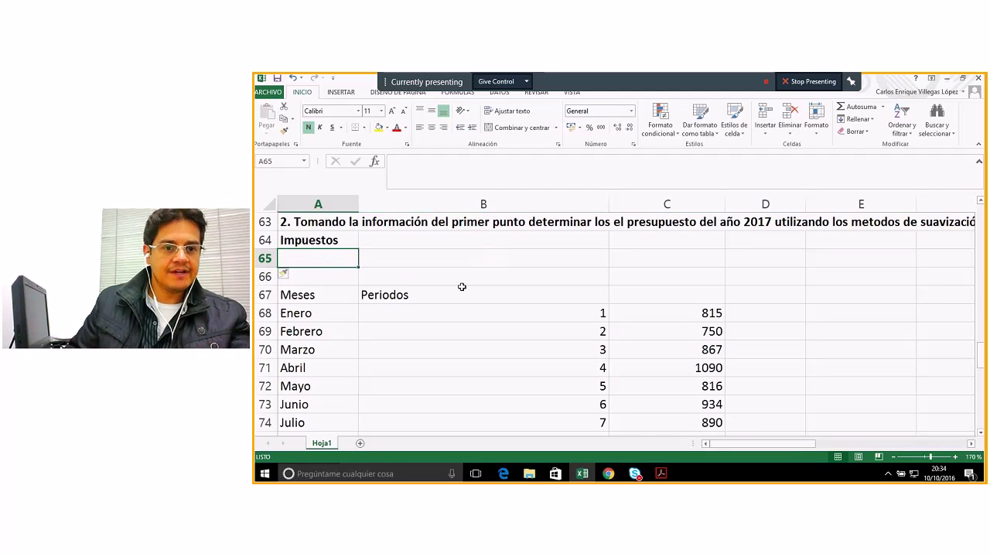
text(Y)
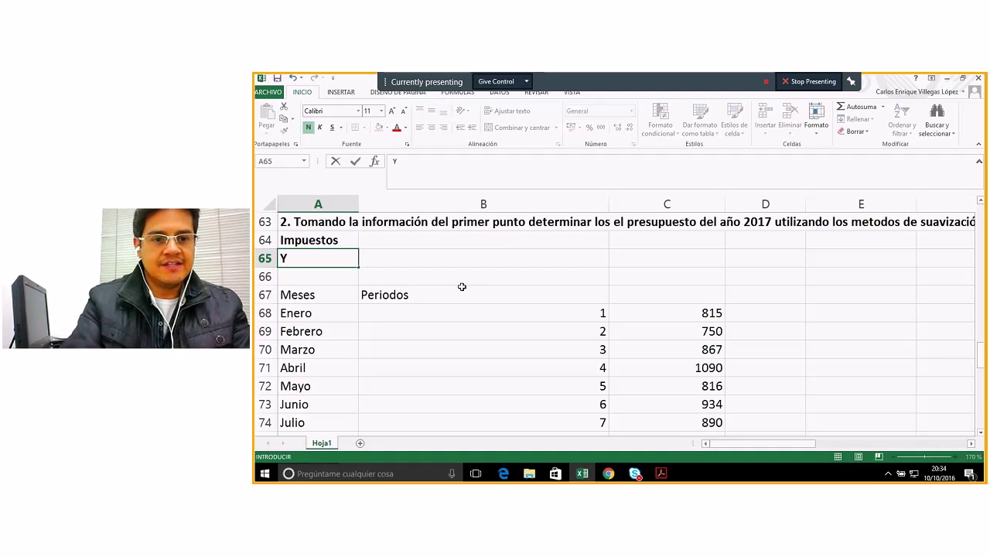
text(=a)
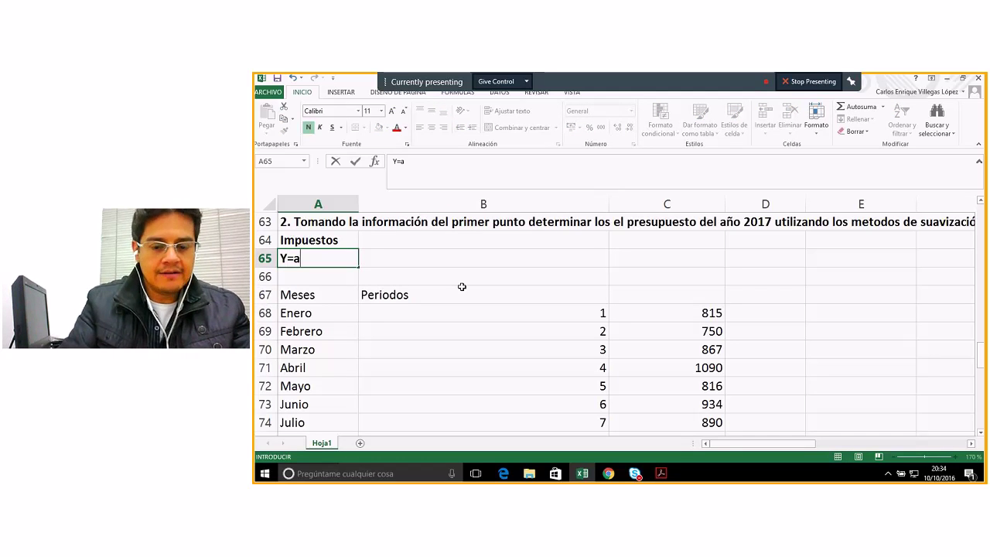
text(+)
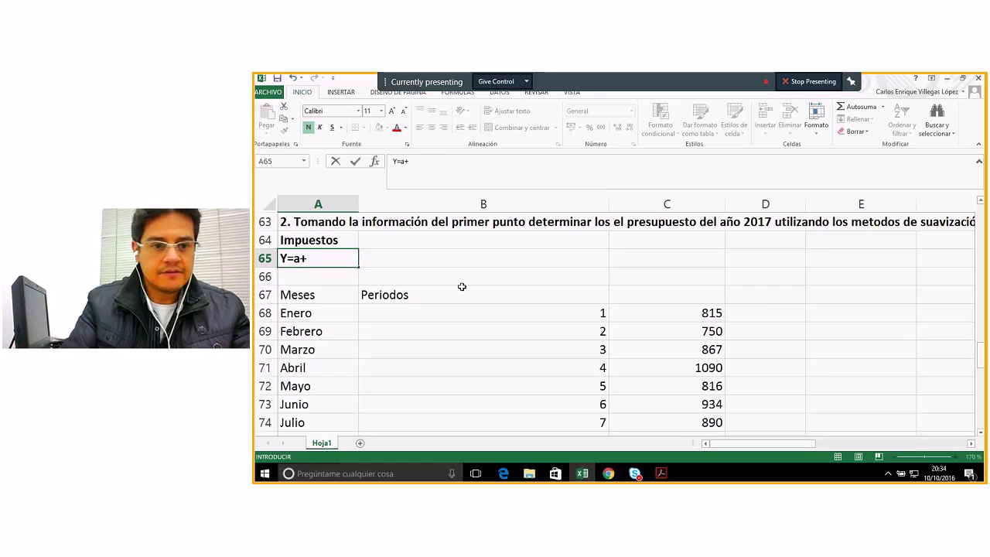
text(bx)
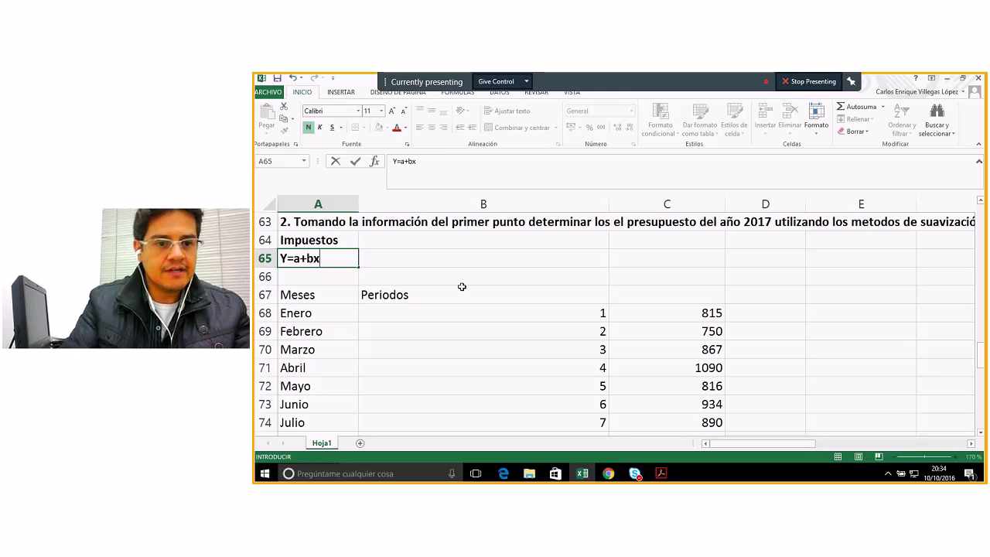
- Select the a, b and x terms of the equation in A65 one after another, and commit the cell entry
double_click(296, 258)
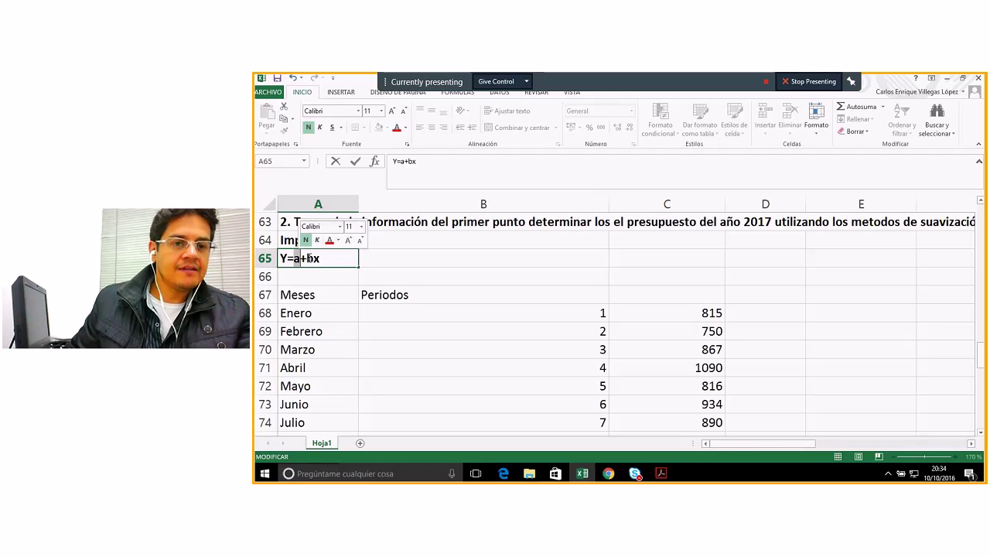
drag(307, 259, 314, 258)
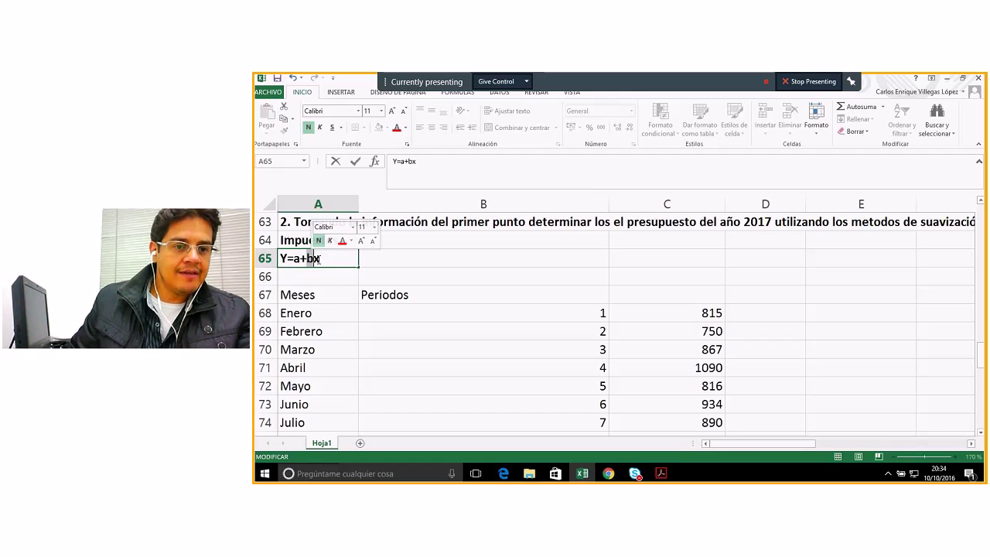
click(319, 258)
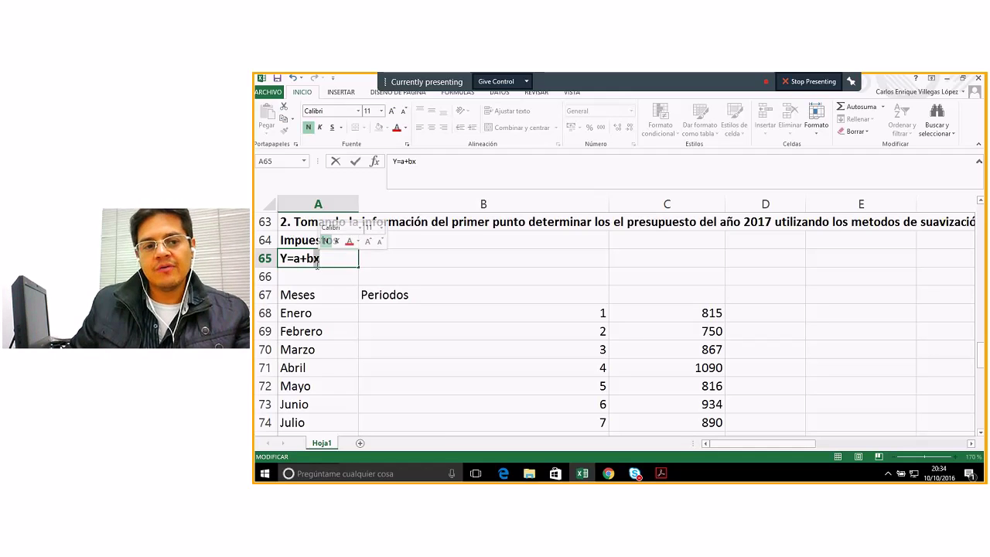
click(290, 260)
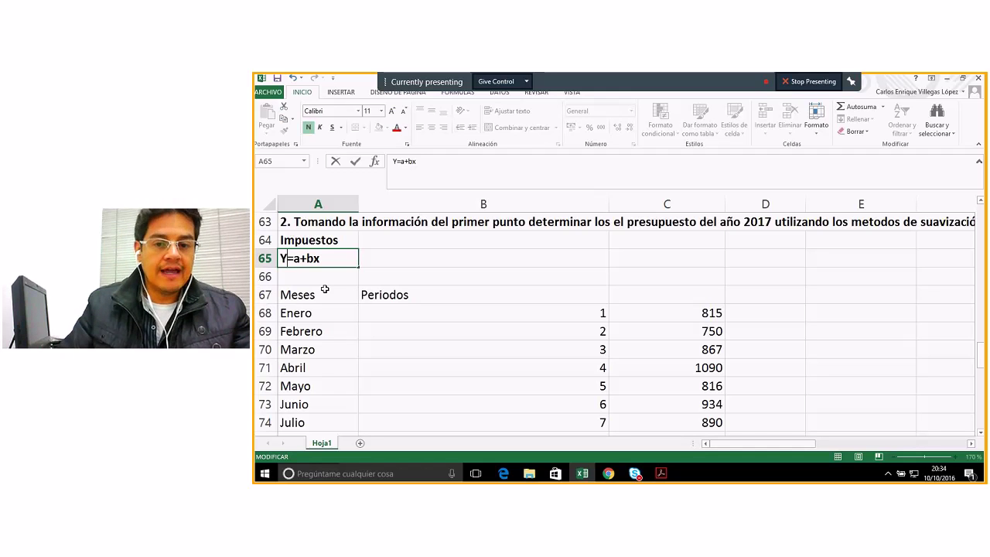
scroll(507, 328, down, 2)
scroll(506, 328, up, 1)
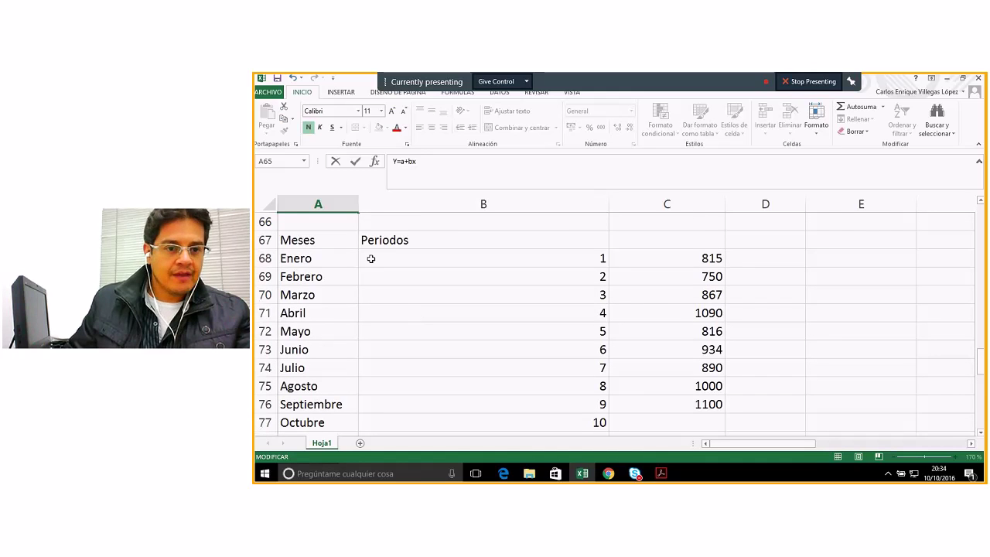
scroll(371, 259, up, 1)
key(Return)
key(Return)
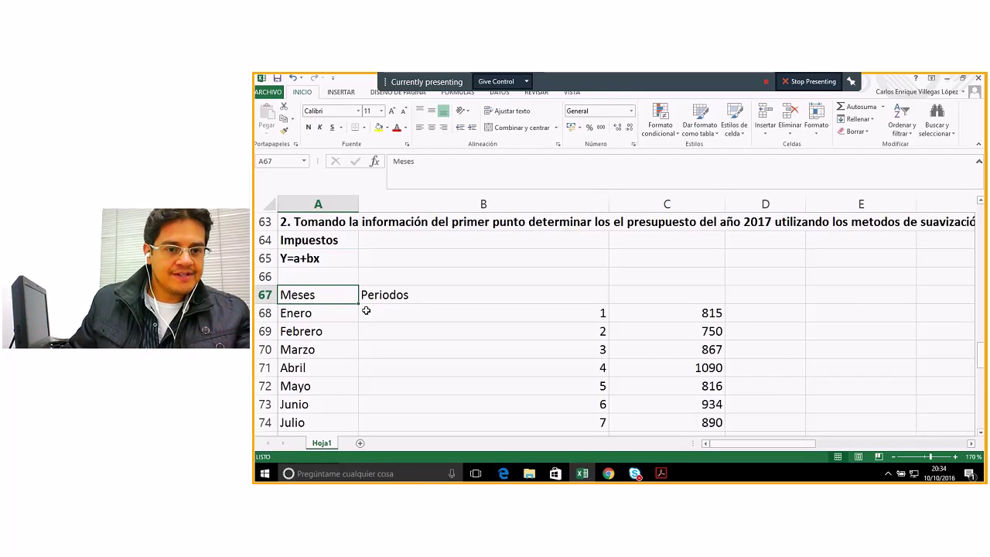
- Go through the months in column A and select the January to September values in C68:C76
key(Down)
key(Down)
key(Down)
key(Down)
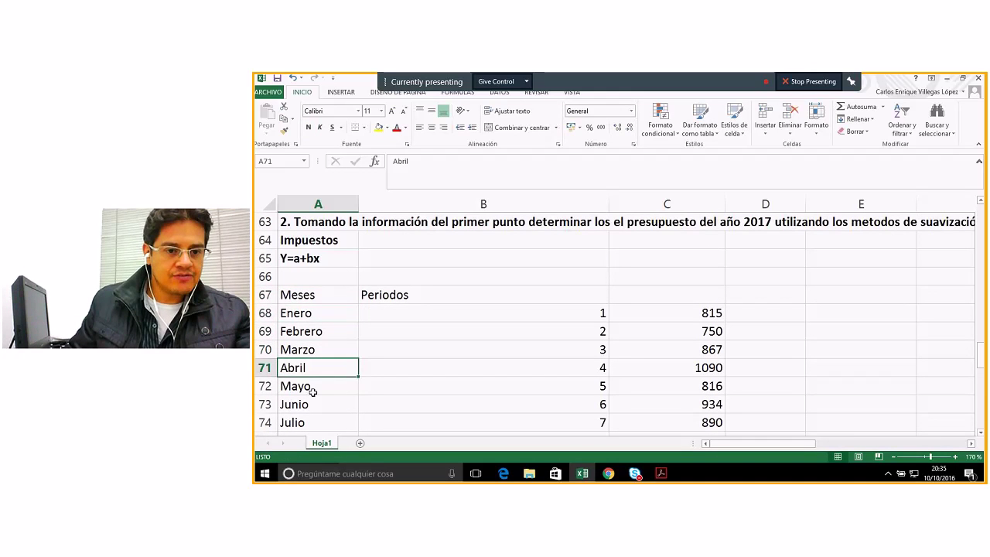
key(Down)
key(Down)
scroll(479, 405, down, 1)
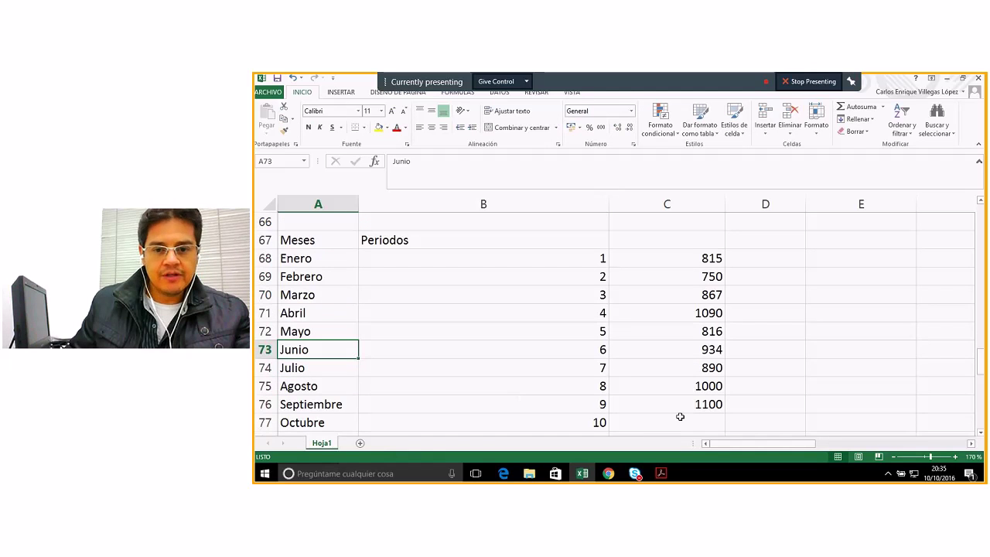
click(581, 409)
drag(699, 260, 696, 405)
- Examine the monthly 2015 table heading in row 18 and the 2016 table starting at row 28, ending in cell A29
scroll(592, 346, up, 5)
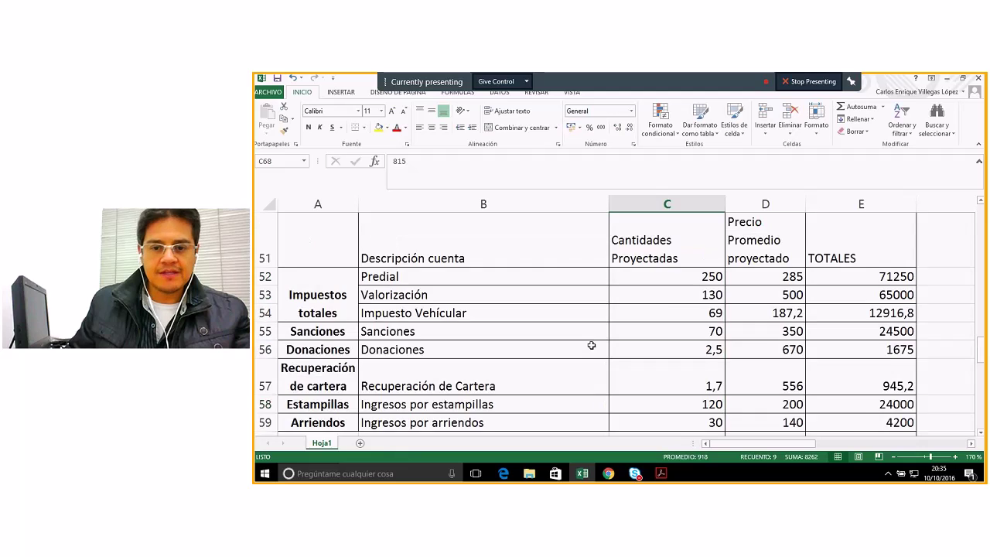
scroll(592, 345, up, 14)
scroll(592, 346, down, 2)
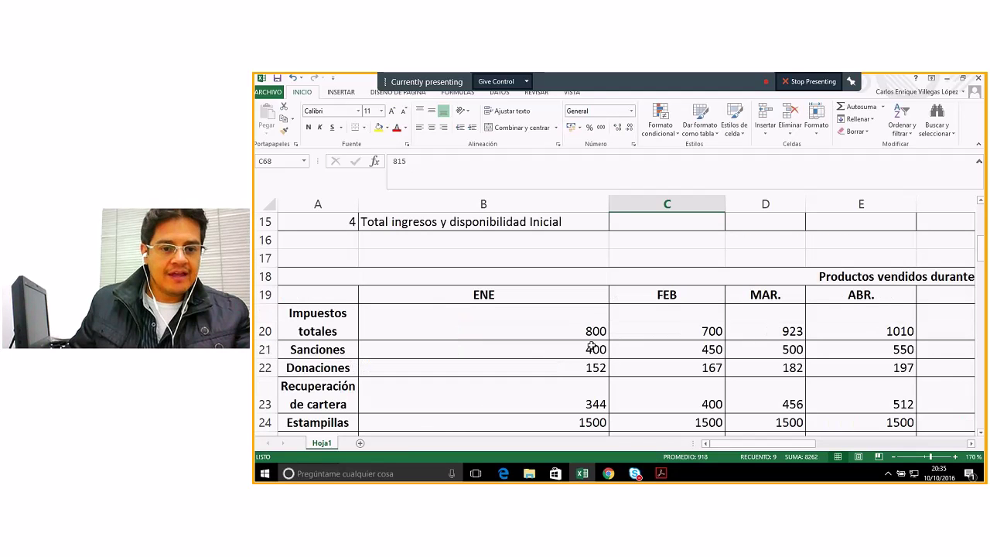
click(933, 278)
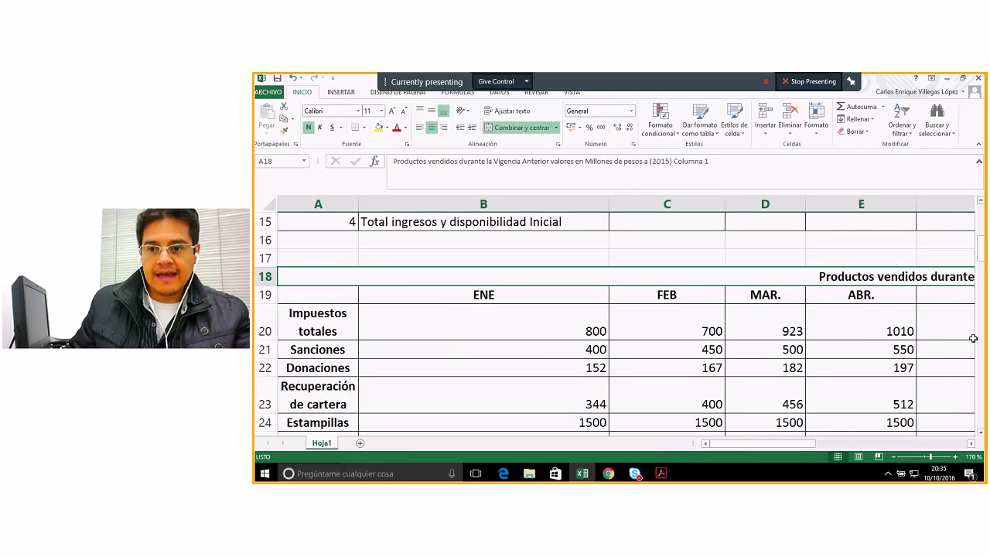
click(972, 444)
scroll(601, 327, down, 4)
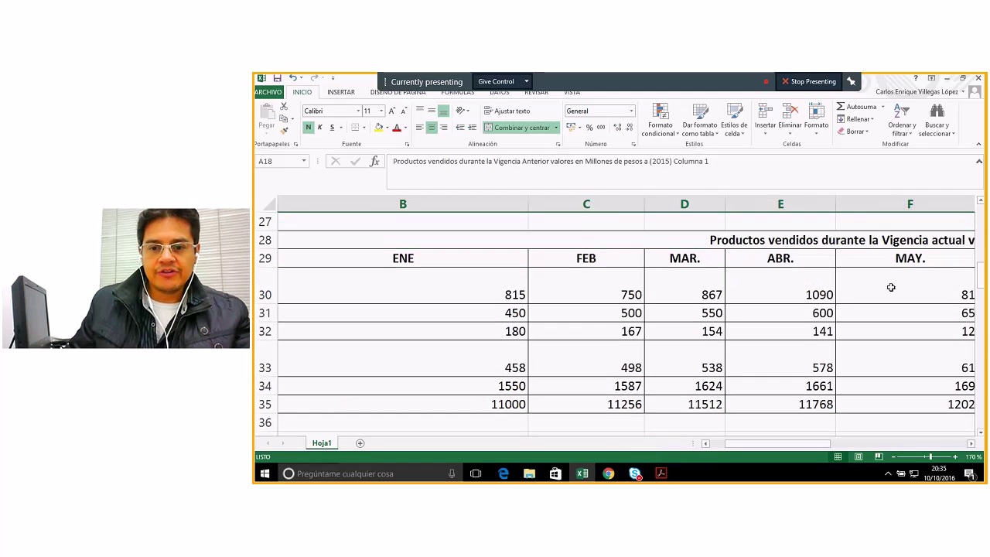
click(913, 259)
key(Left)
key(Left)
key(Left)
key(Left)
key(Left)
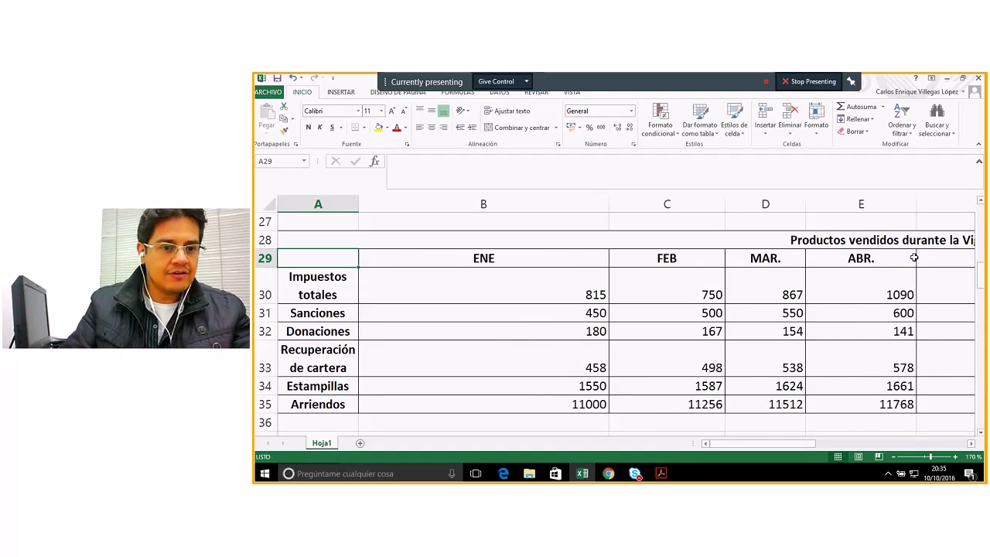
- Go through the 2016 Impuestos totales values in row 30 month by month, from January in B30 to October in K30
key(Down)
key(Right)
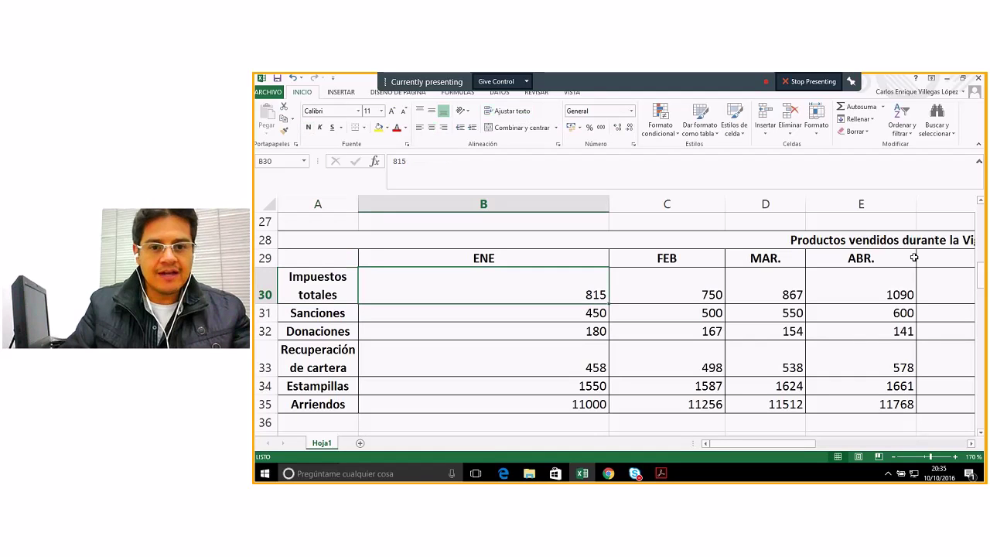
key(Right)
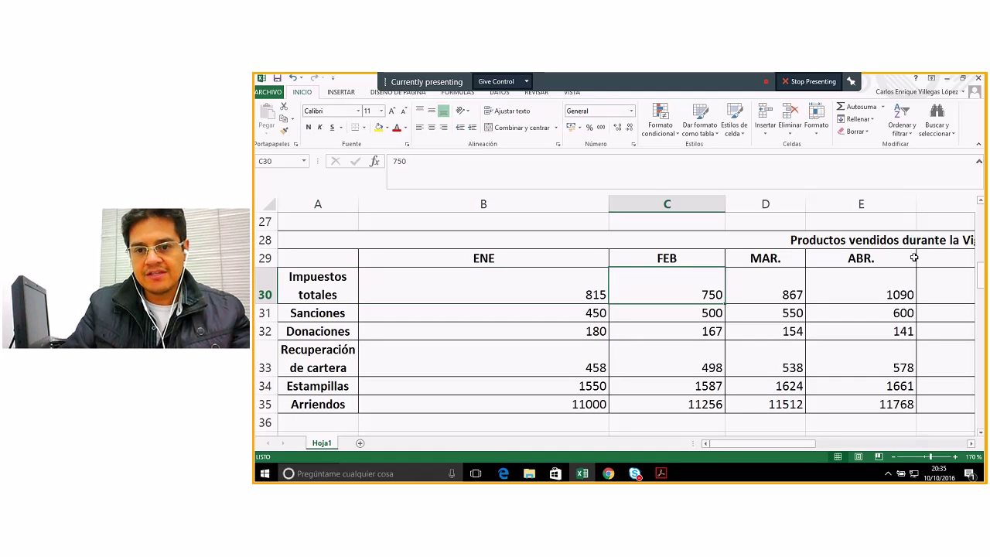
key(Right)
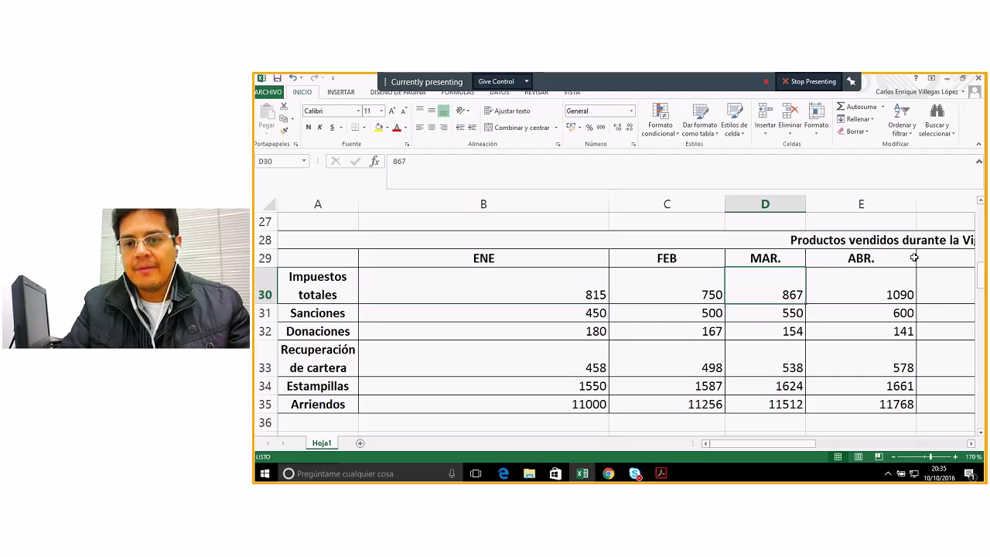
key(Right)
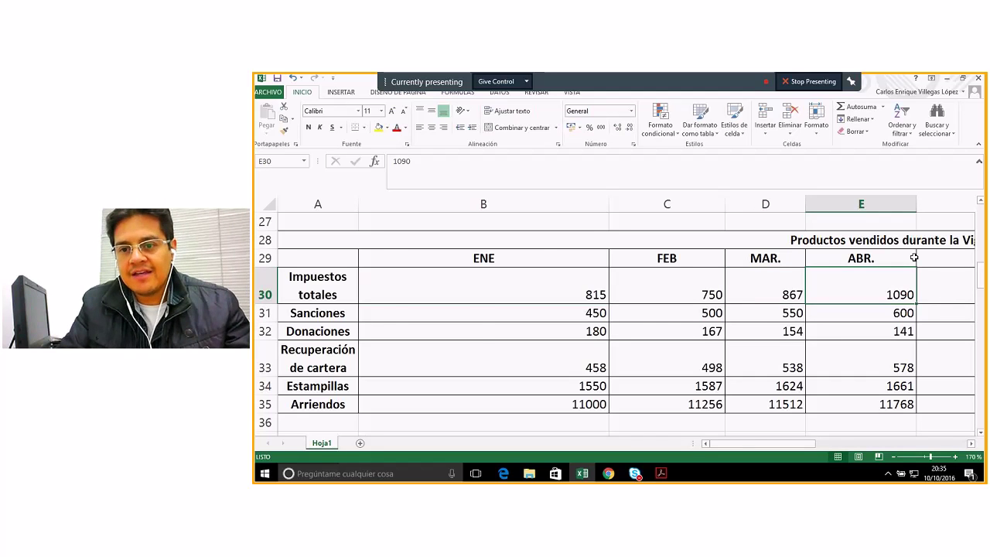
key(Right)
key(Right)
key(Right)
key(Right)
key(Right)
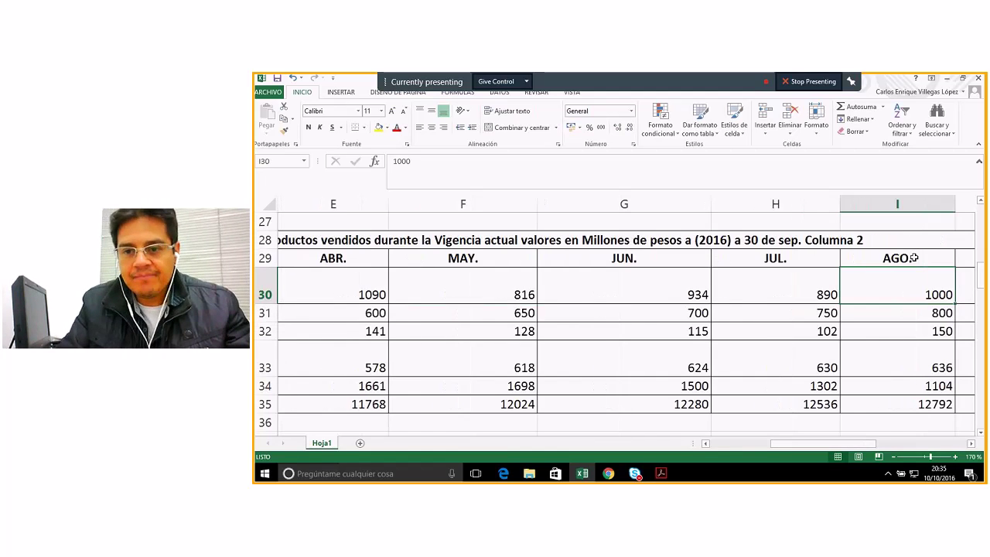
key(Right)
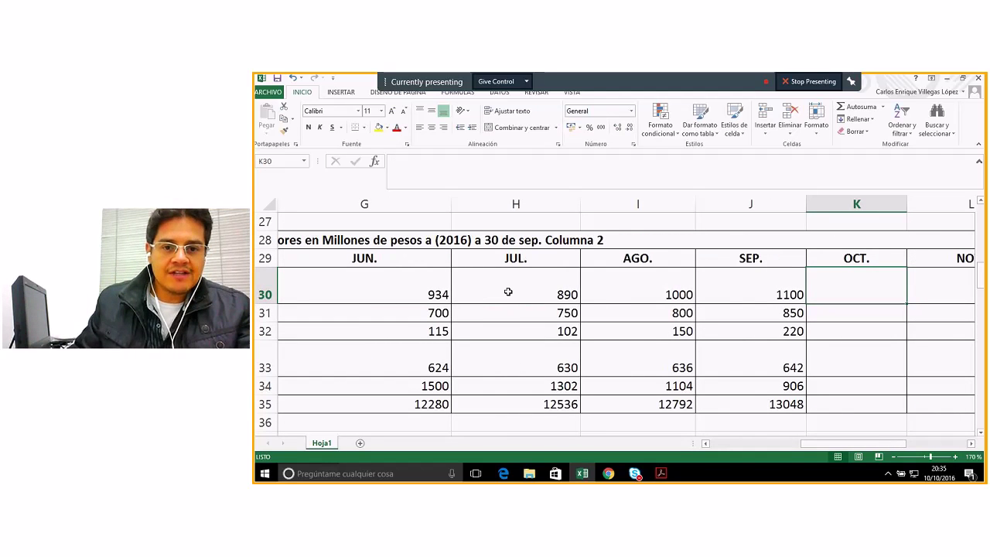
- Return along the 2016 Impuestos totales row to the January value in B30
key(Left)
key(Left)
key(Left)
key(Left)
key(Home)
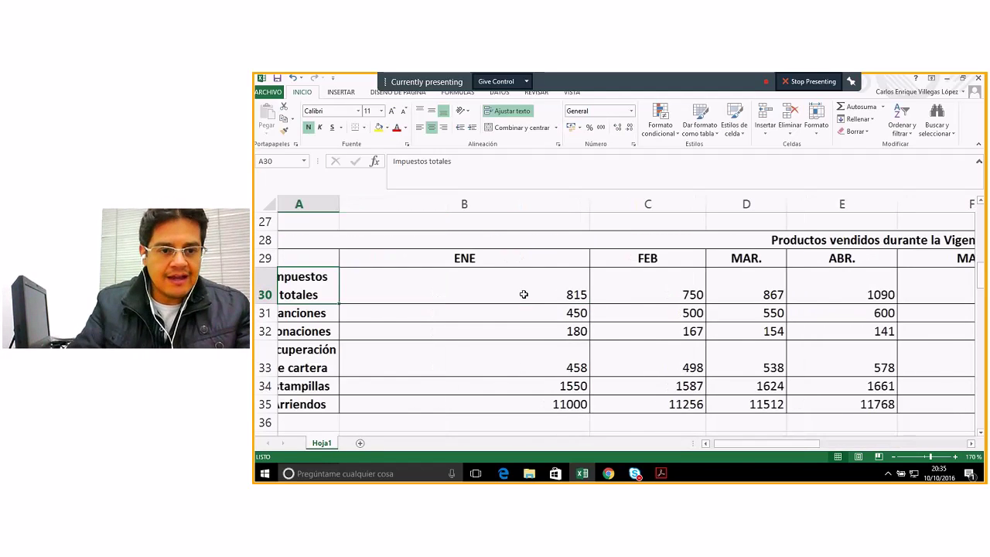
key(Right)
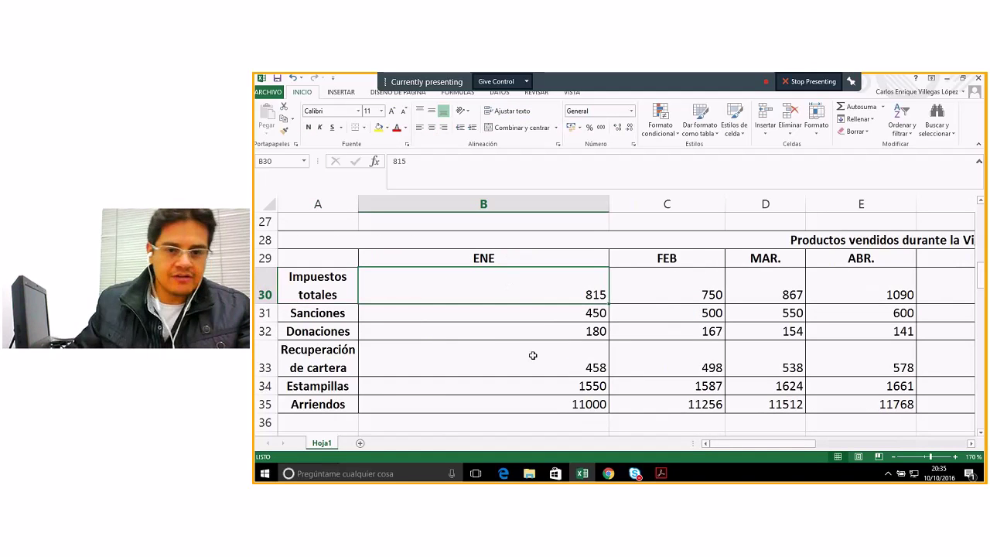
- Enter the heading IMPUESTO TOTALES 2016 in A66, above the Meses header row
scroll(533, 355, down, 12)
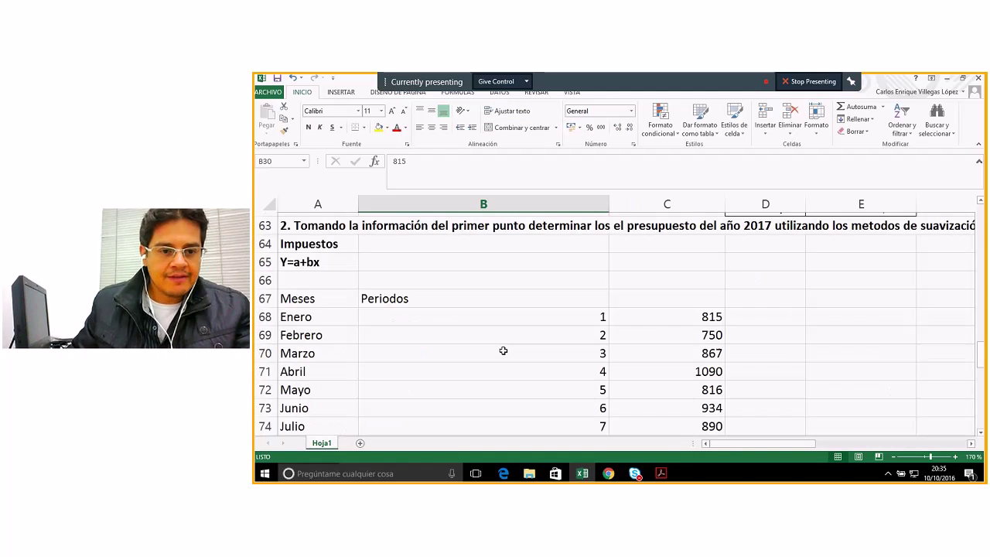
click(301, 283)
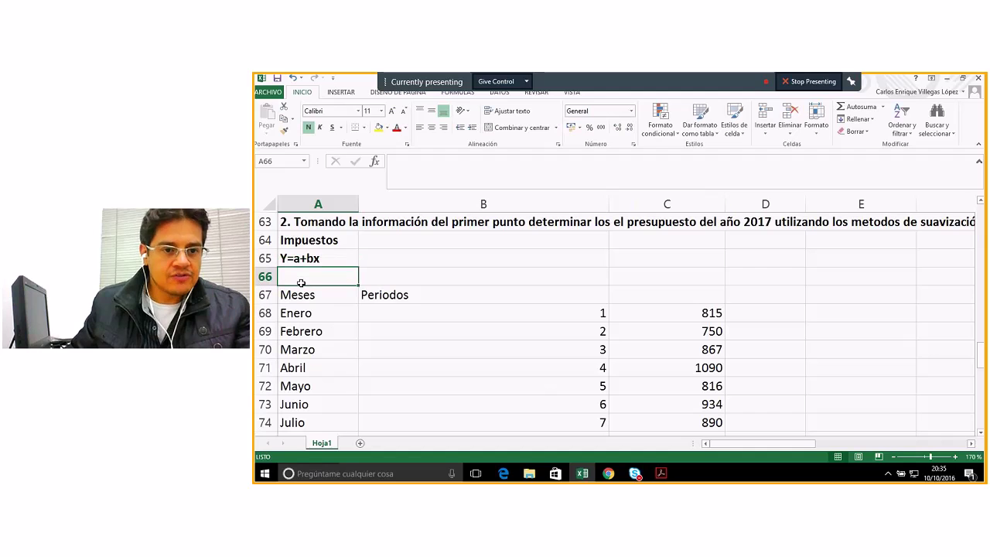
text(IMPUESTO)
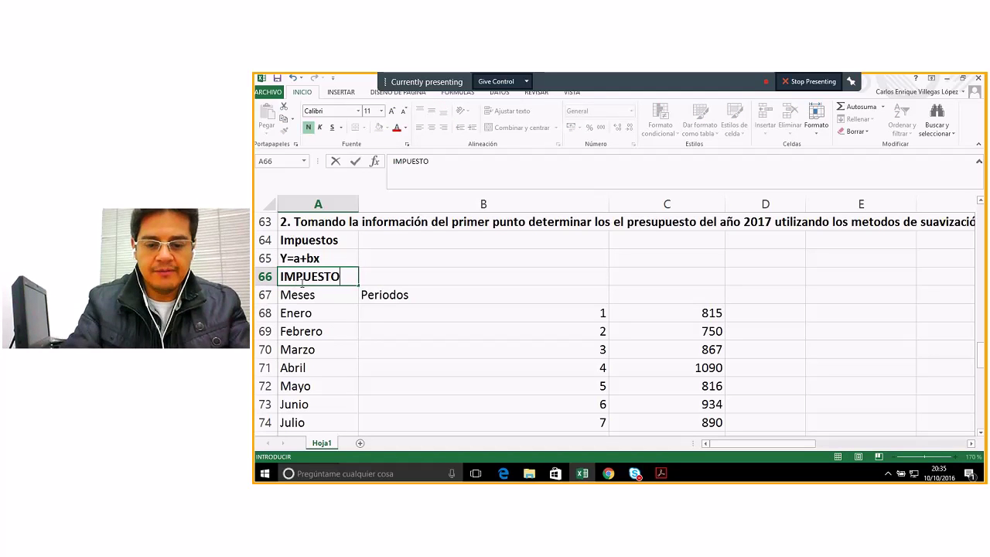
text( TOTALES)
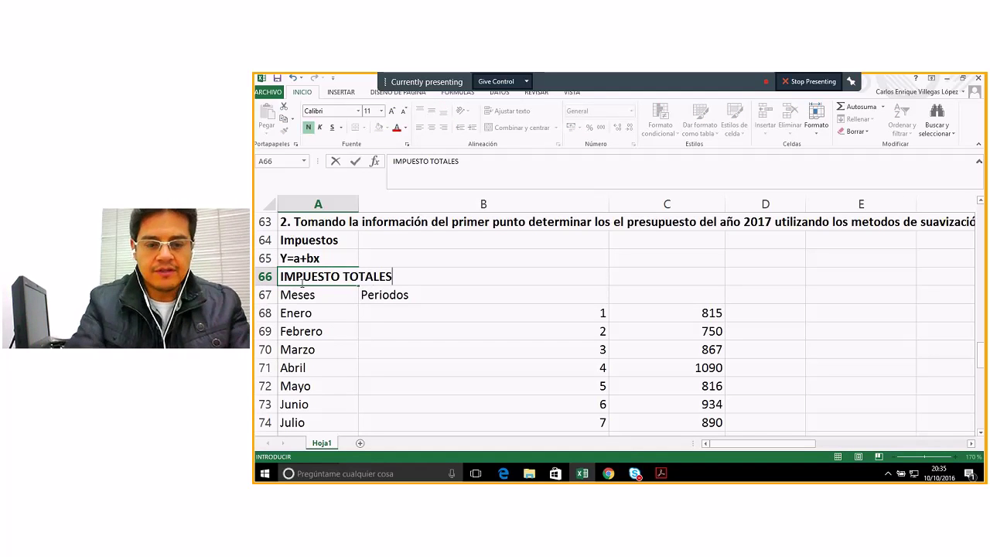
text( 2016)
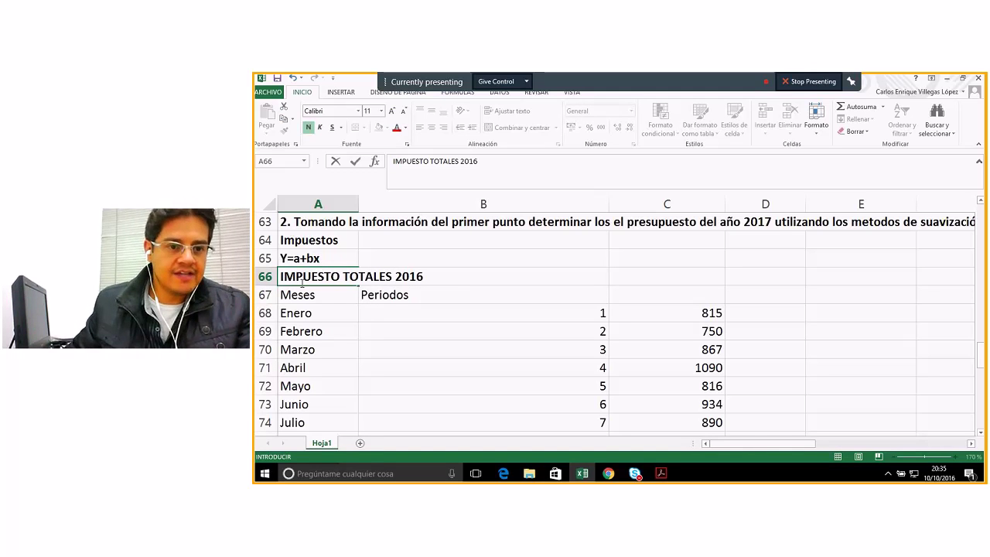
click(321, 258)
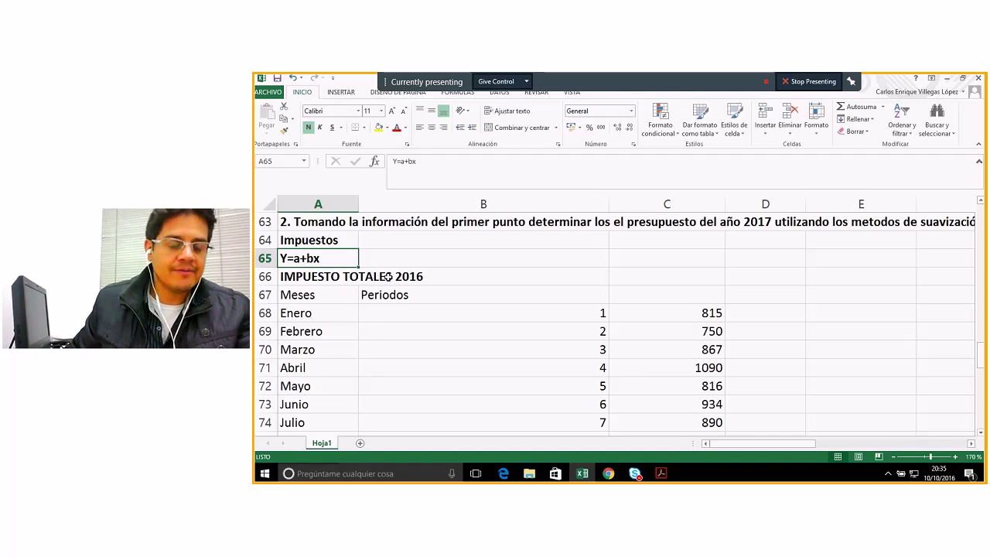
- Insert two blank rows between the equation Y=a+bx and the IMPUESTO TOTALES 2016 heading
click(417, 257)
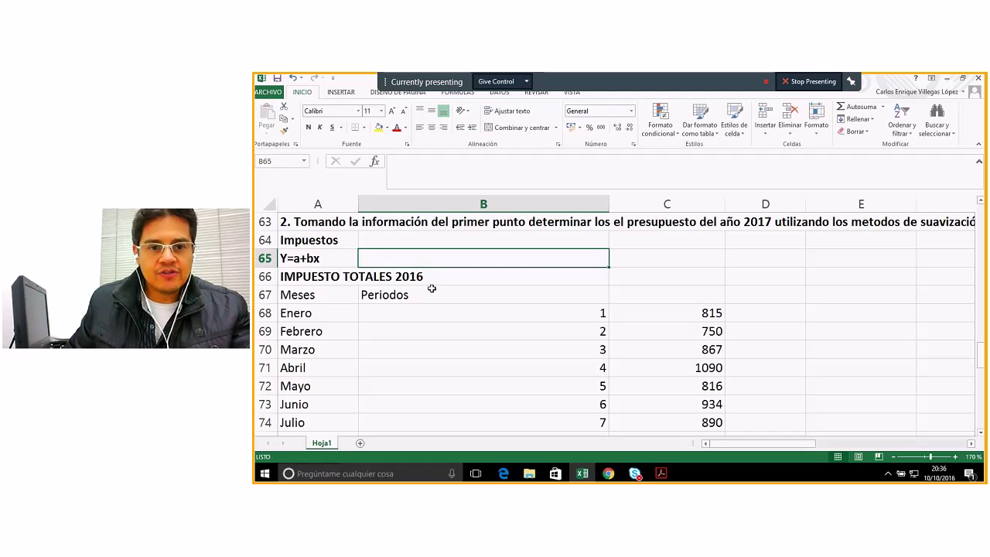
right_click(264, 276)
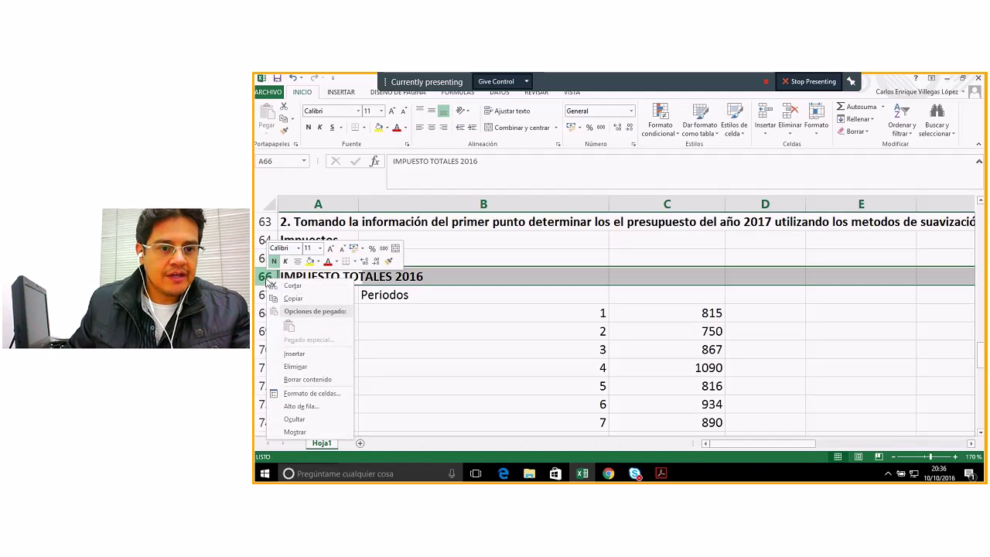
click(303, 358)
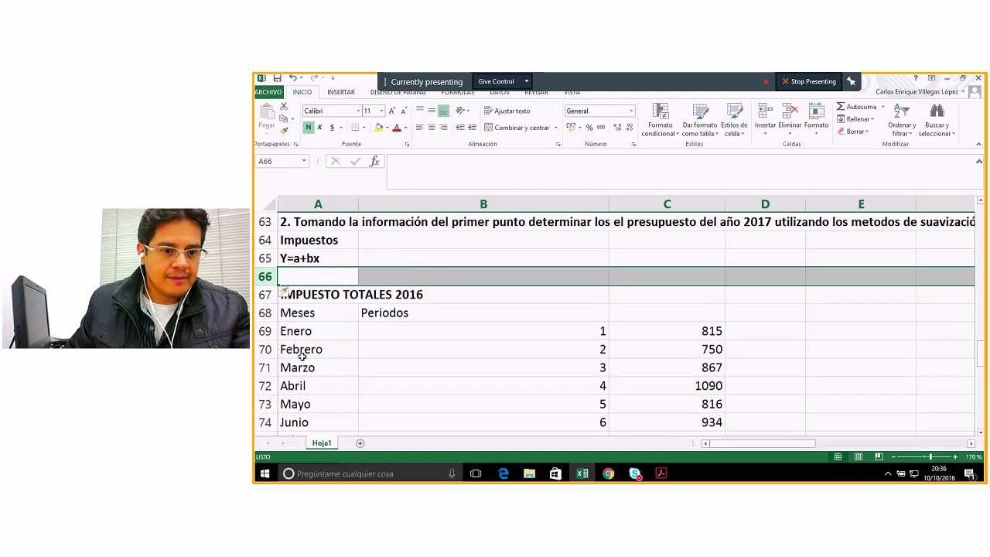
right_click(268, 276)
click(311, 357)
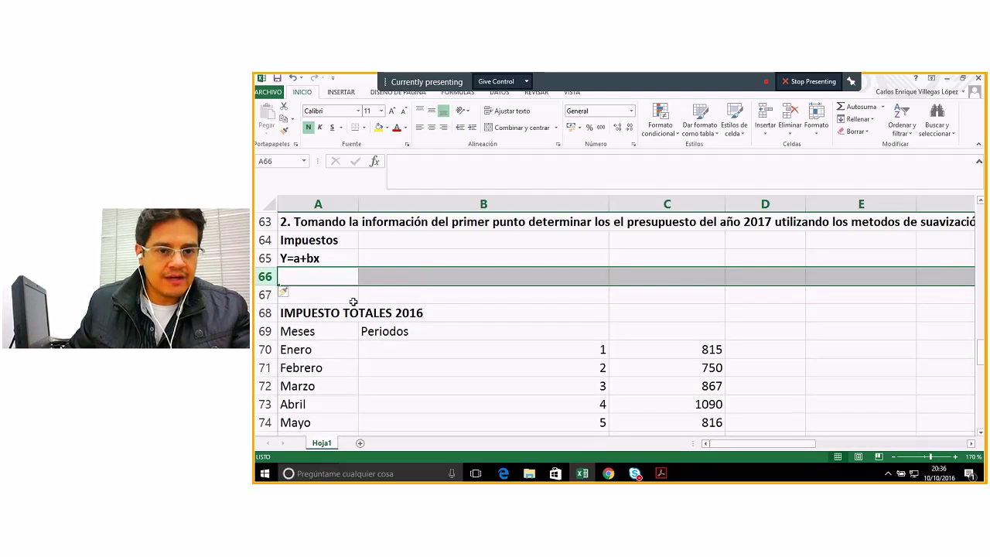
- Enter the coefficient labels a in cell A66 and b in cell A67, below the equation
drag(321, 276, 766, 276)
click(321, 277)
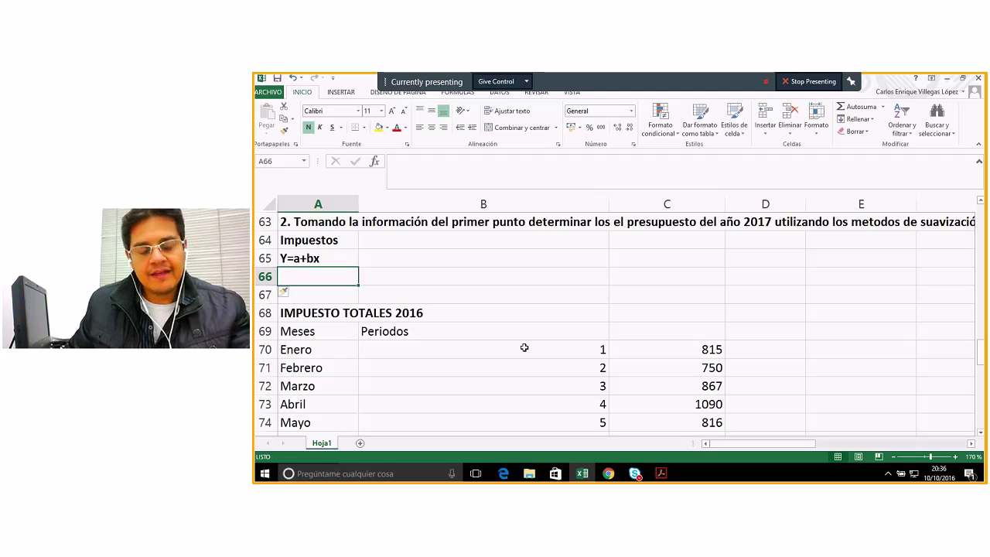
click(314, 262)
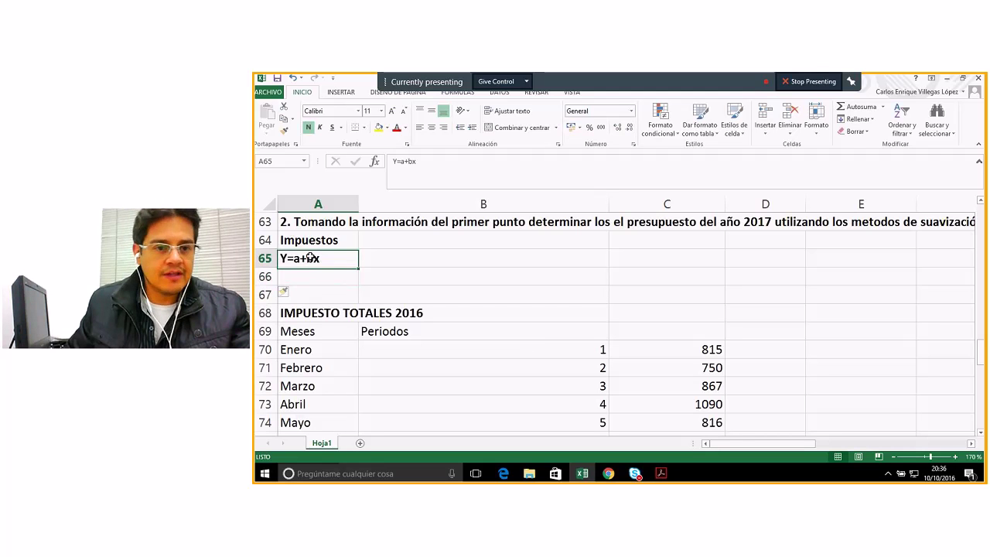
click(328, 278)
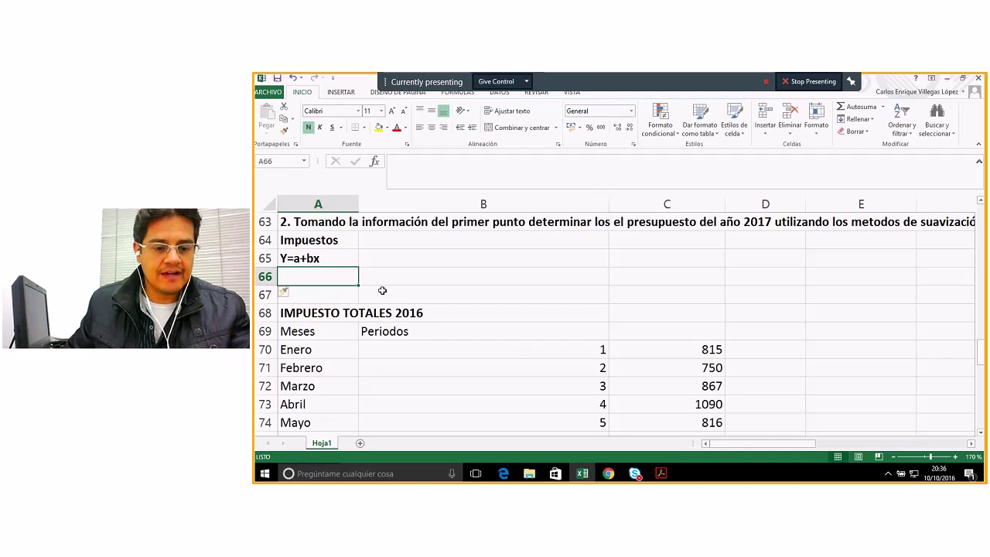
text(A)
key(BackSpace)
text(a)
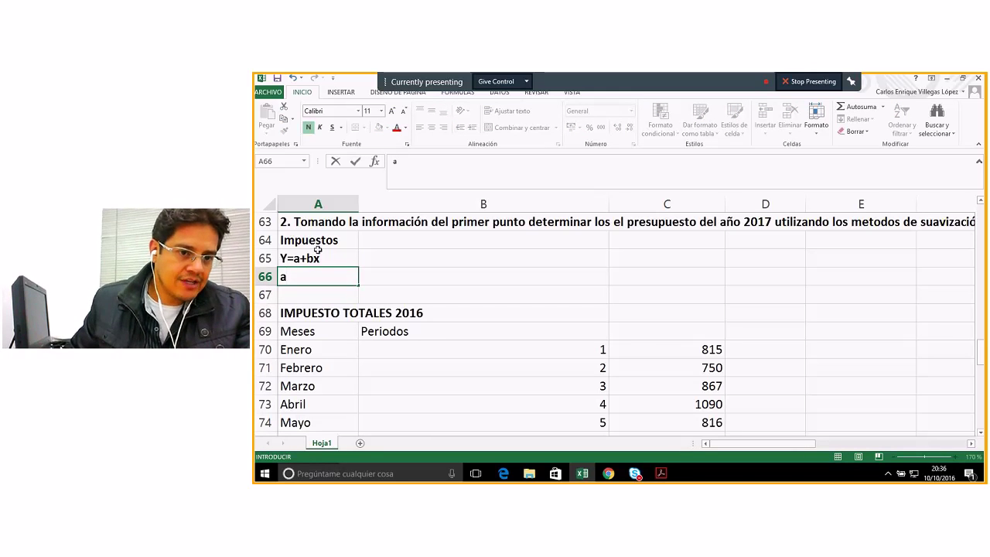
click(291, 299)
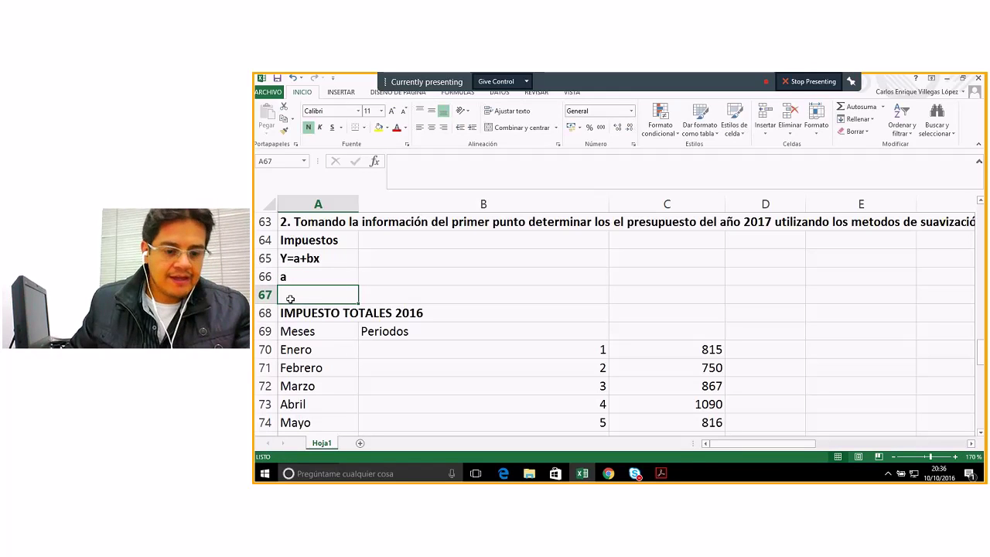
text(b)
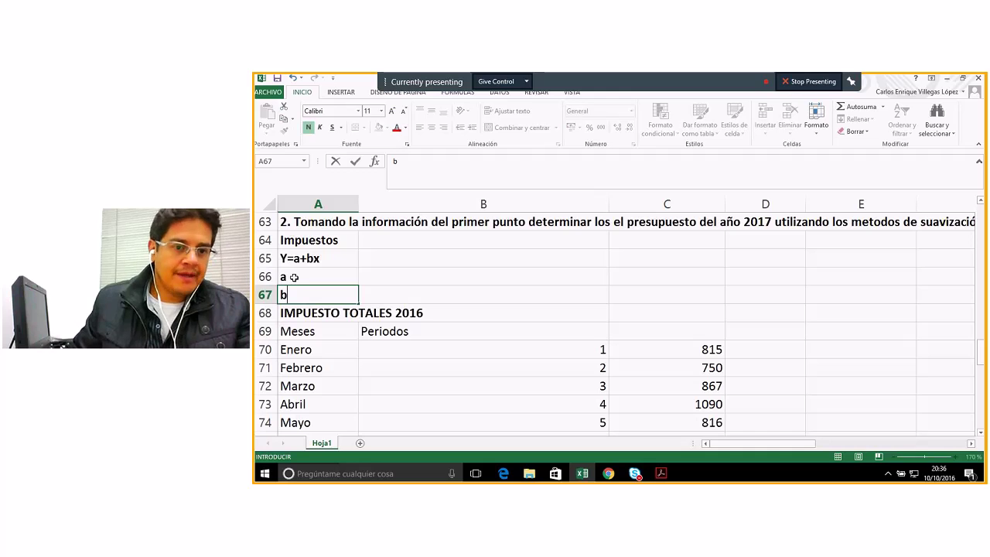
- Insert the Σ symbol (character code 01A9, Latin extendido-B) into cell B66, beside coefficient a
click(402, 276)
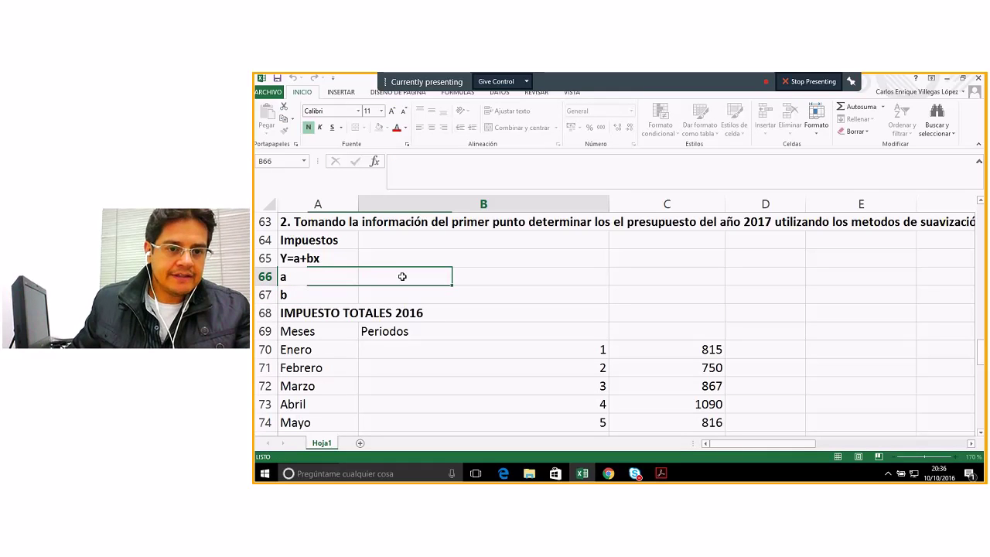
click(349, 94)
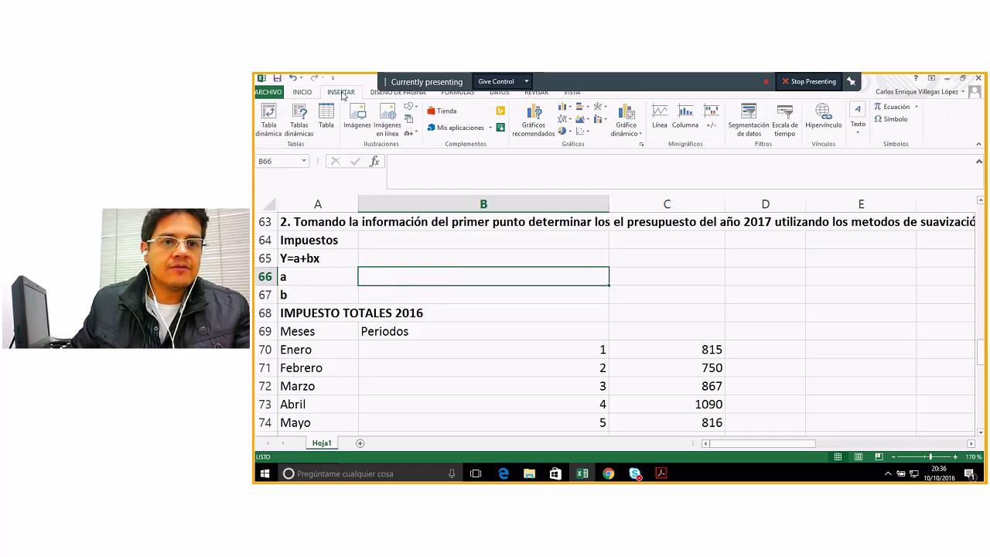
click(896, 121)
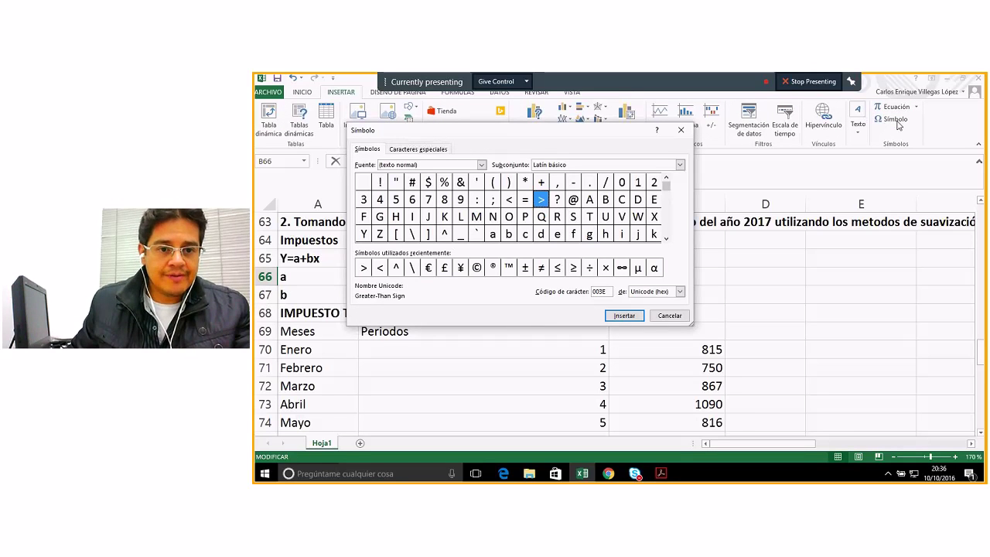
click(667, 240)
click(667, 239)
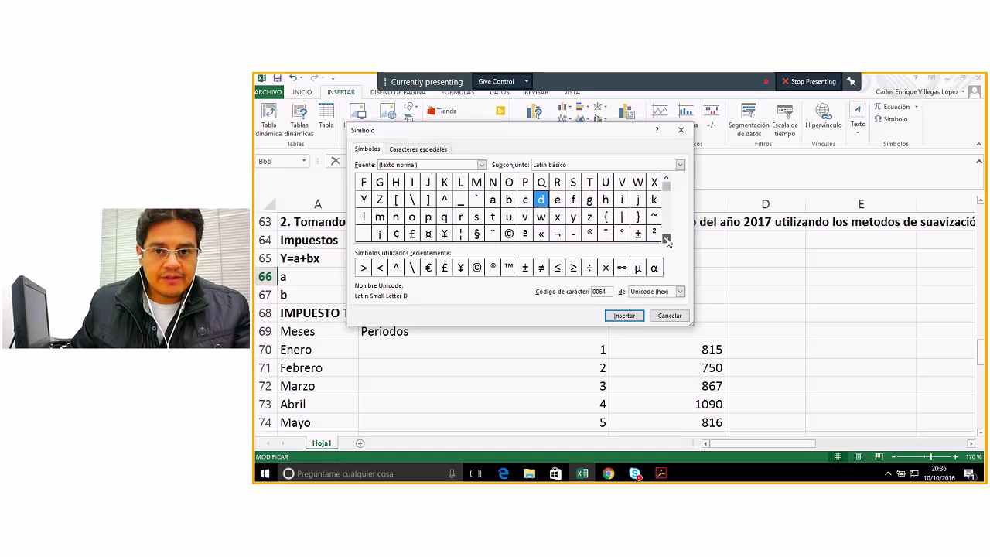
click(667, 239)
click(667, 240)
click(667, 240)
click(666, 240)
click(667, 240)
click(667, 239)
click(667, 239)
click(667, 240)
click(667, 240)
click(667, 240)
click(667, 240)
click(666, 240)
click(667, 239)
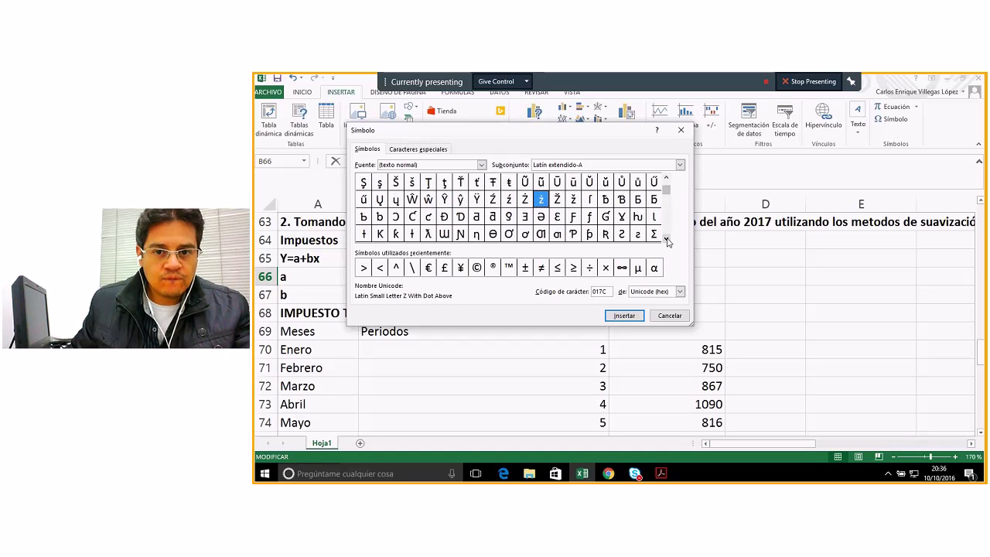
click(667, 240)
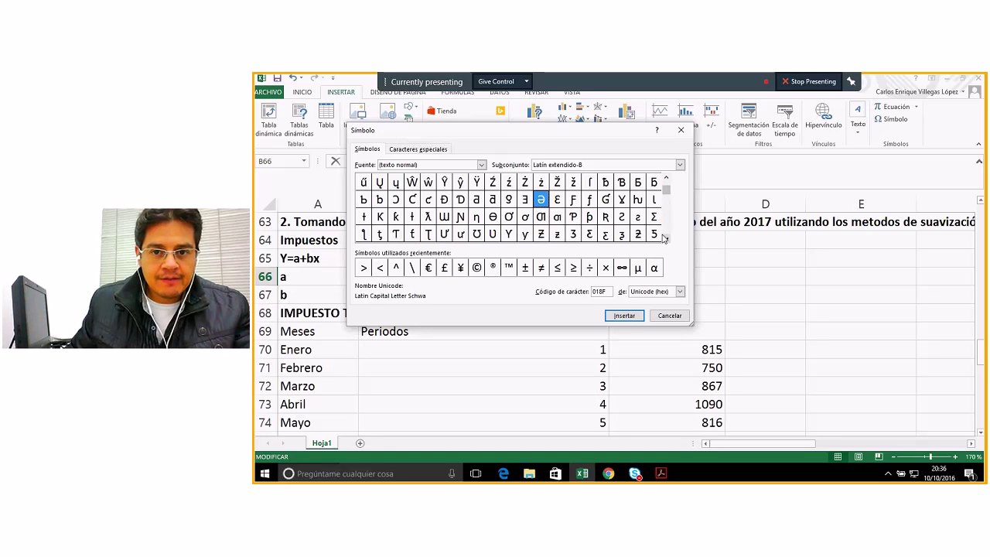
click(654, 217)
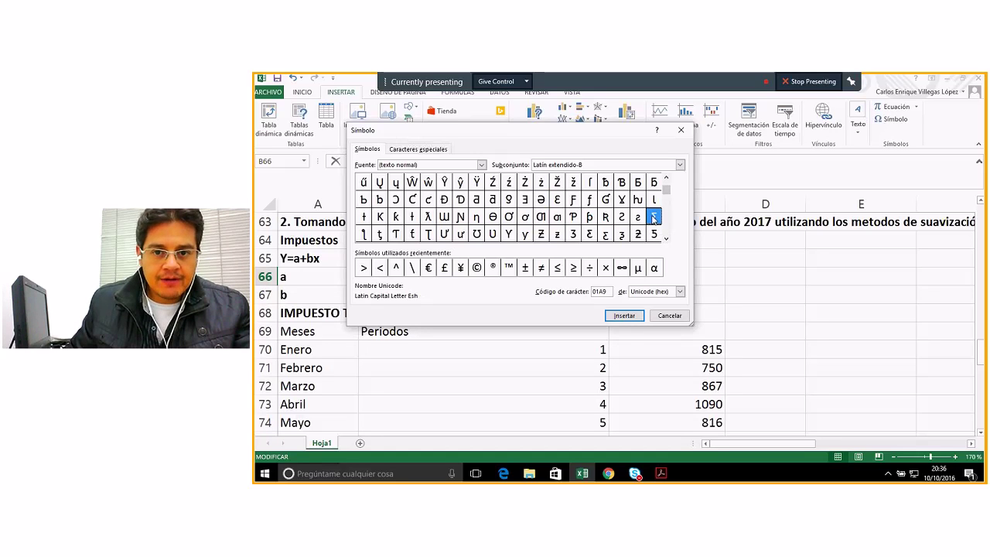
click(636, 317)
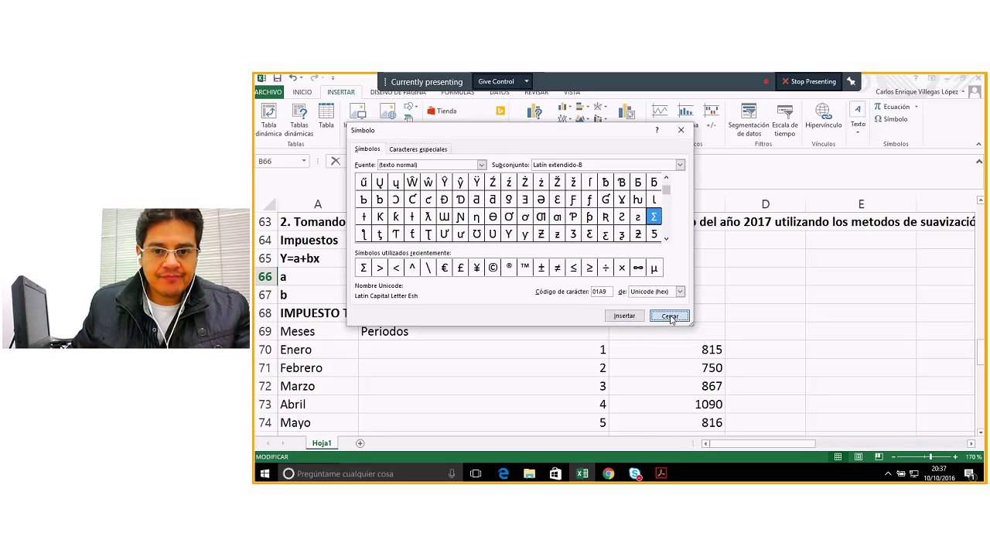
click(670, 316)
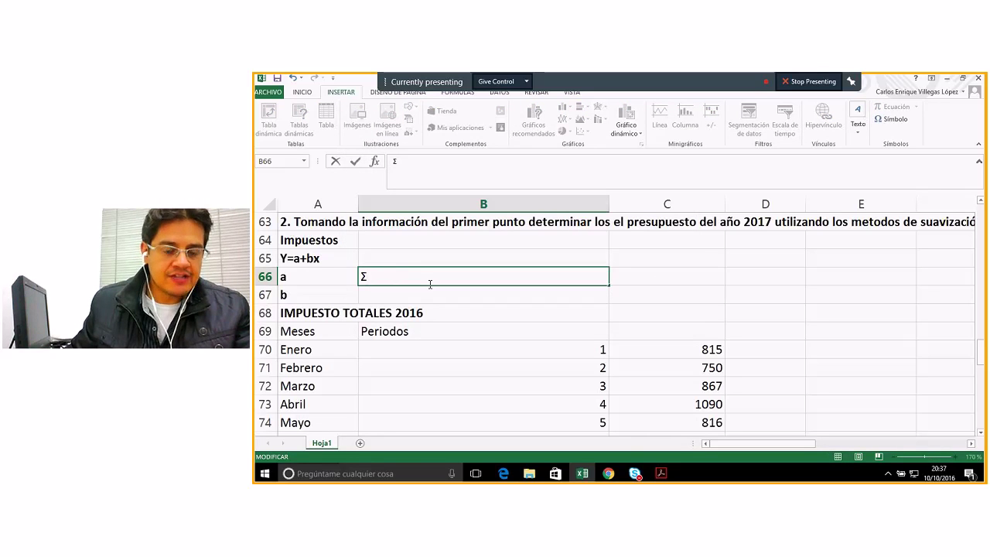
- Complete the formula text in B66 after the Σ symbol so that it reads Σxy-nxy
text(XY)
key(BackSpace)
key(BackSpace)
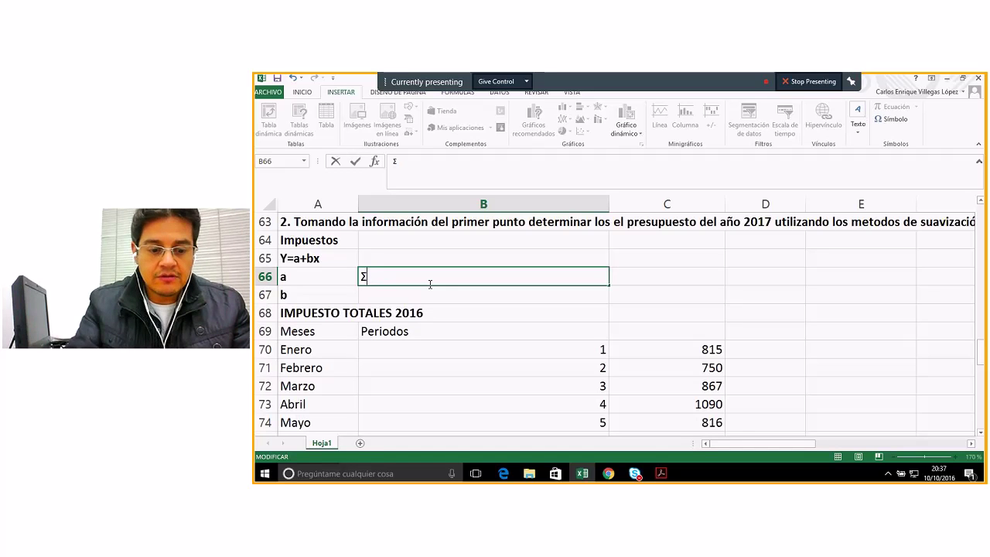
text(xy)
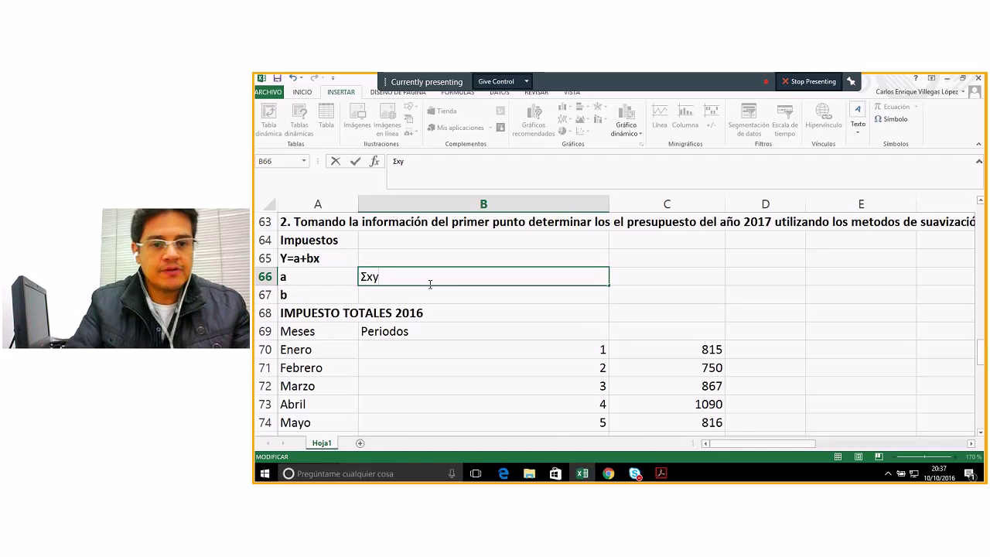
text(-)
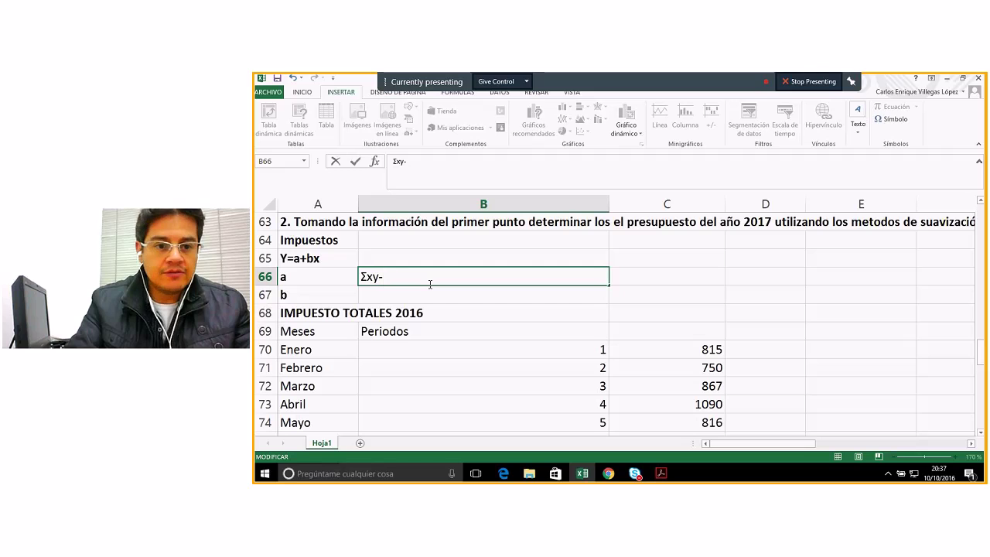
text(n)
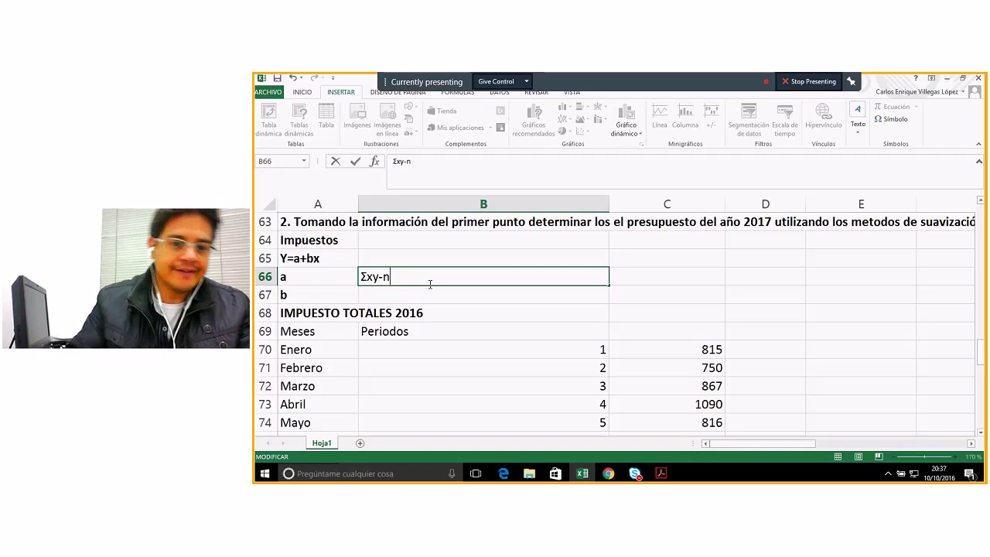
text(x)
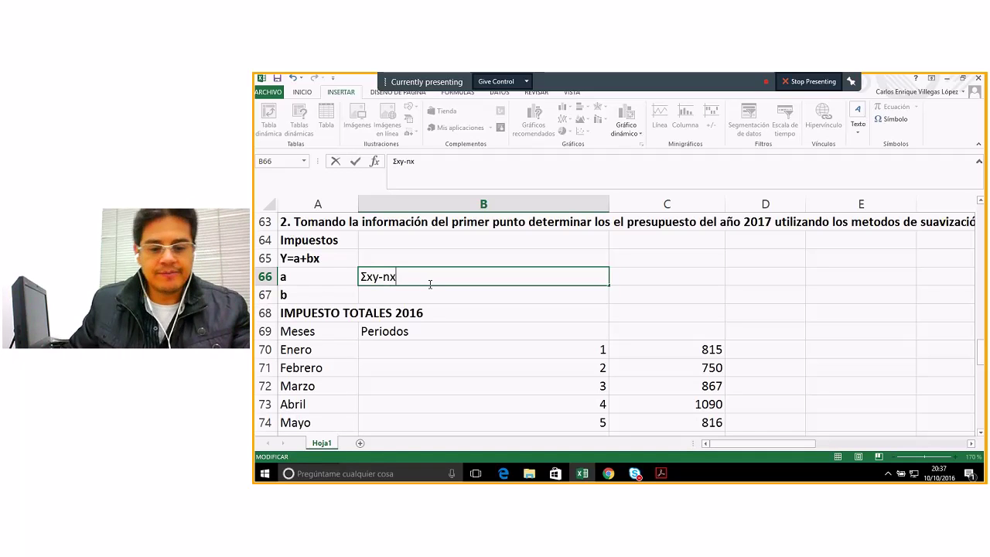
text(y)
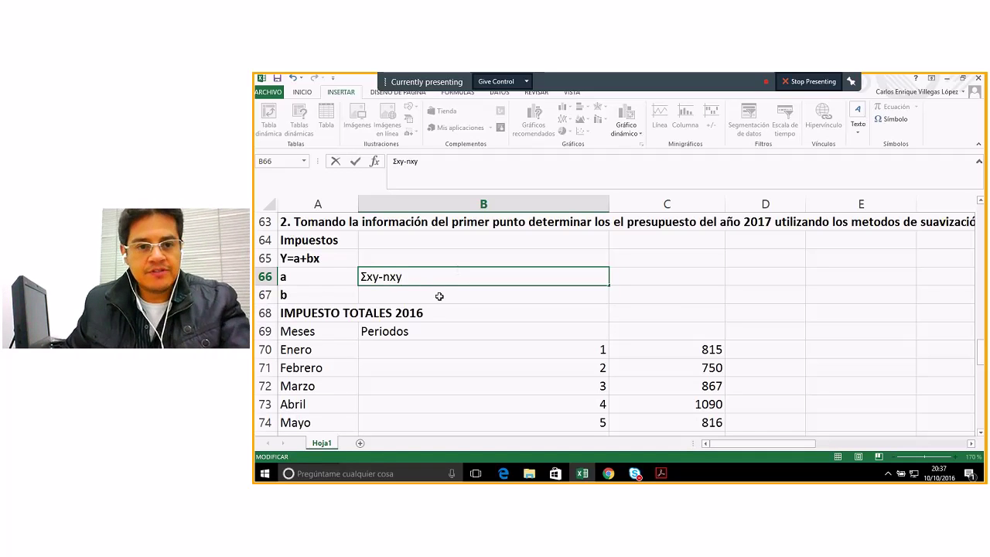
click(398, 290)
click(396, 276)
double_click(390, 276)
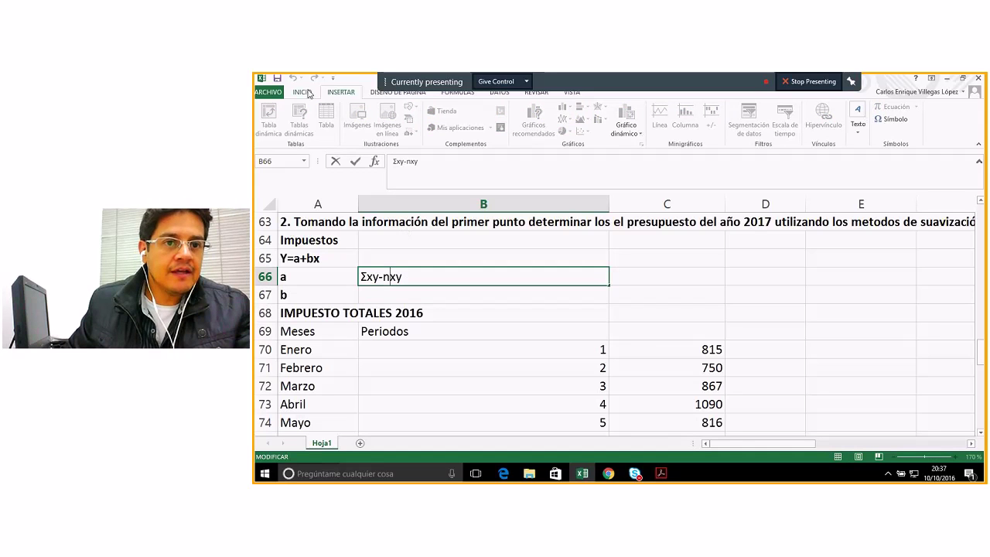
key(Escape)
click(453, 333)
click(408, 276)
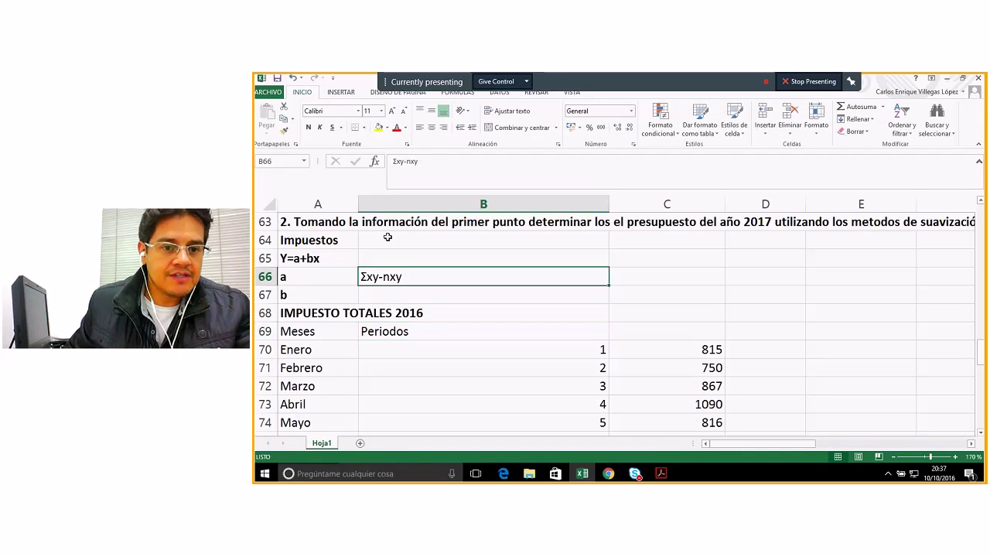
- Draw a horizontal straight line about 0.11 cm long above the second x of Σxy-nxy in B66
click(341, 92)
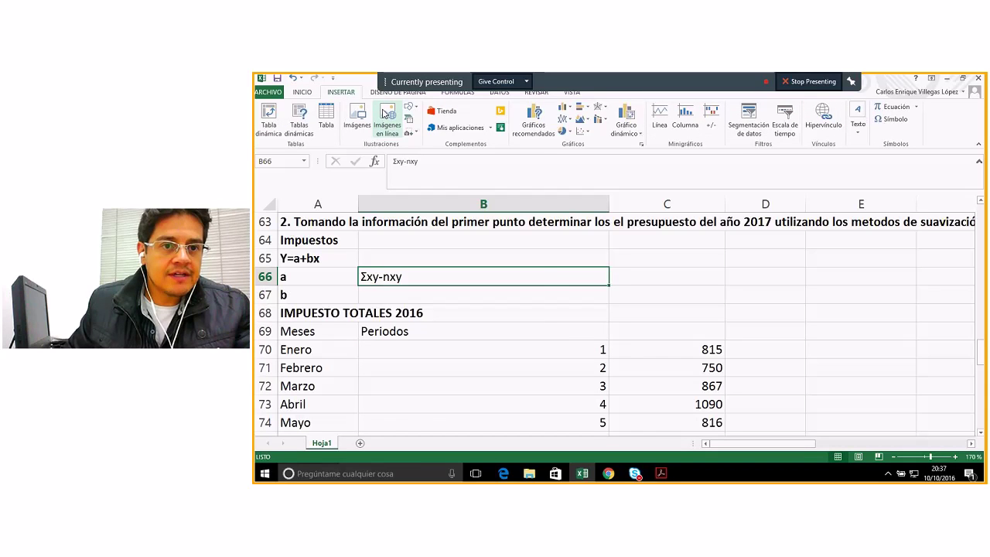
click(410, 108)
click(430, 131)
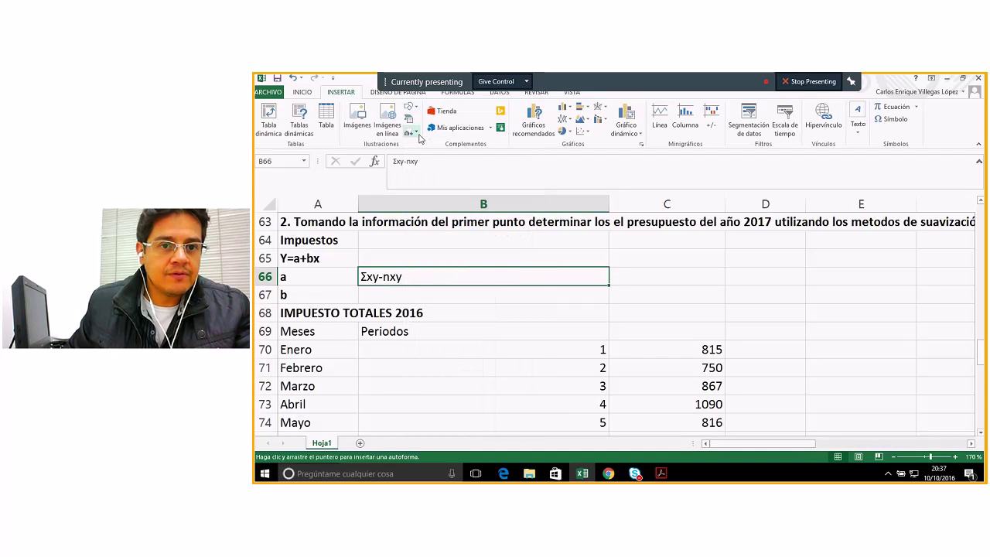
drag(391, 276, 394, 271)
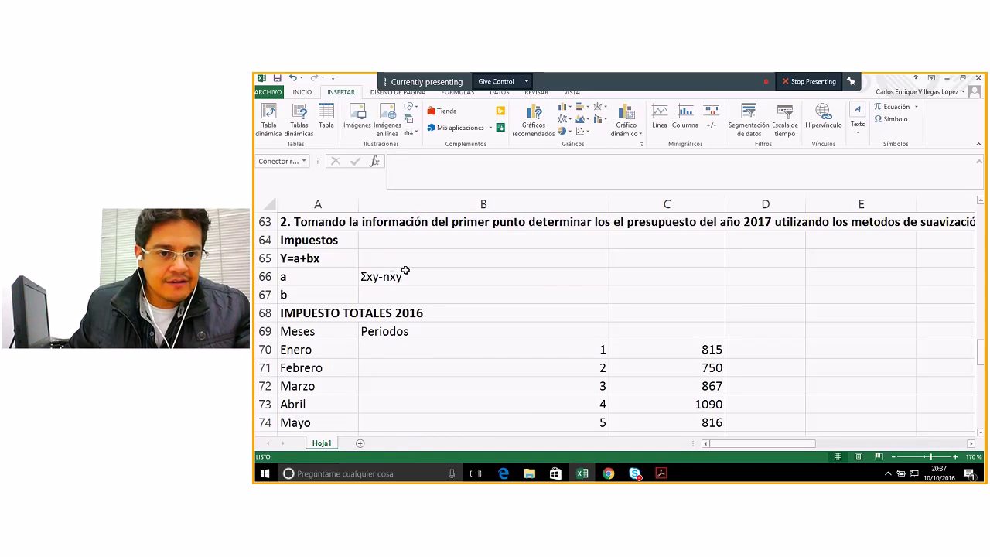
- Format the short line above the x in B66 as black with a width of 1 pt
click(406, 270)
right_click(395, 273)
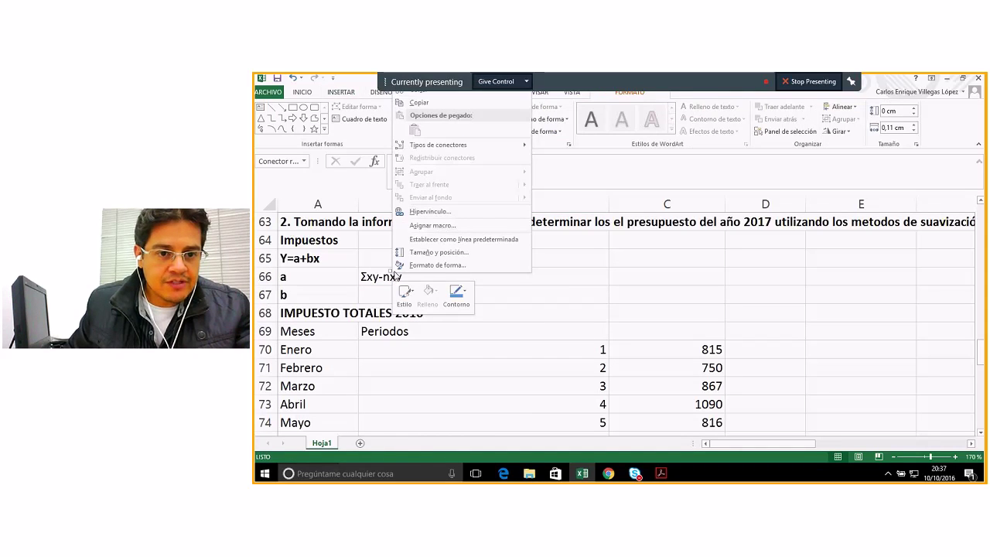
click(437, 265)
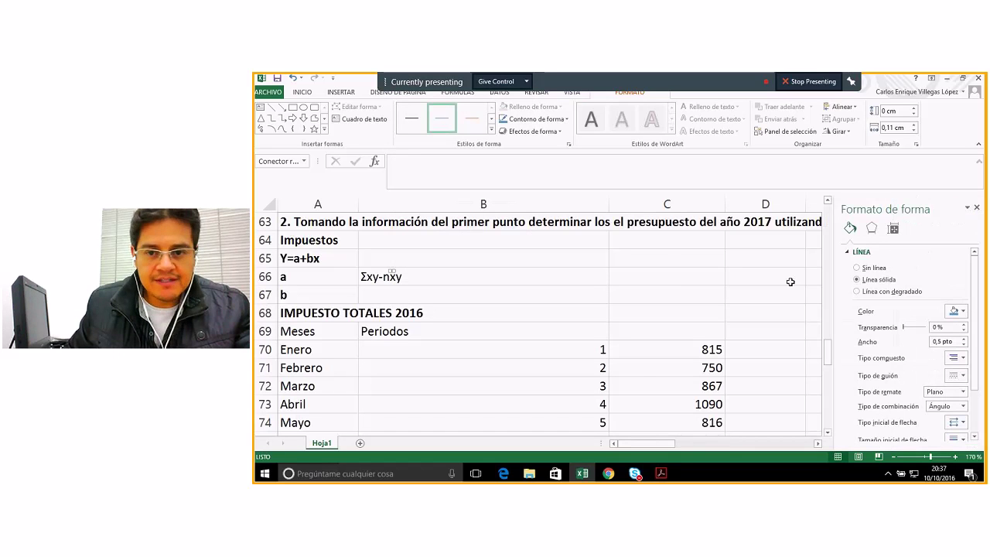
click(964, 311)
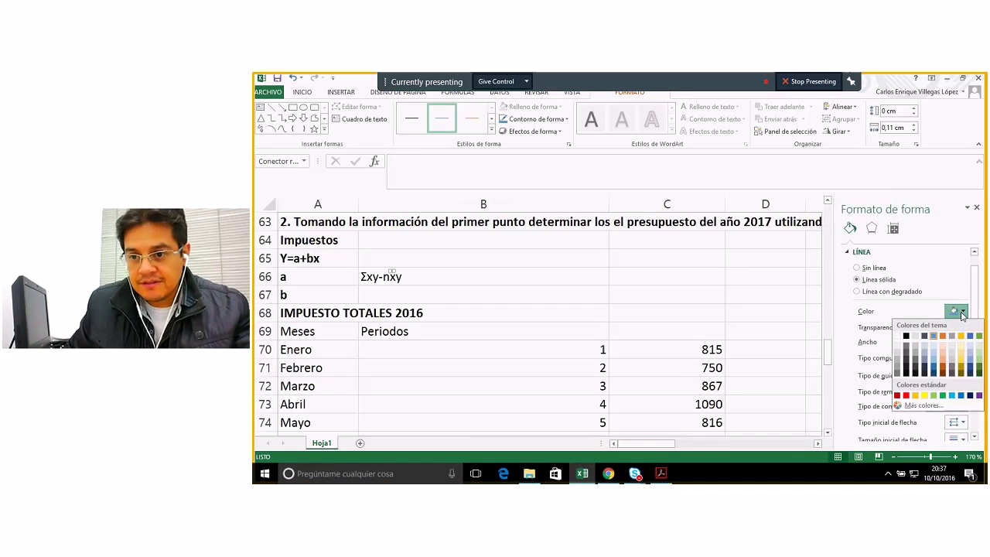
click(907, 340)
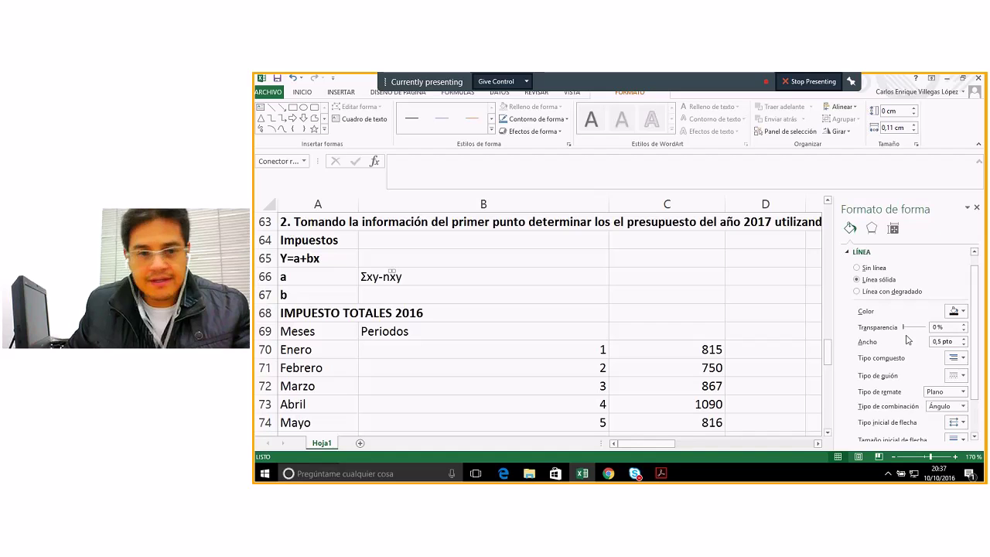
click(963, 339)
click(964, 340)
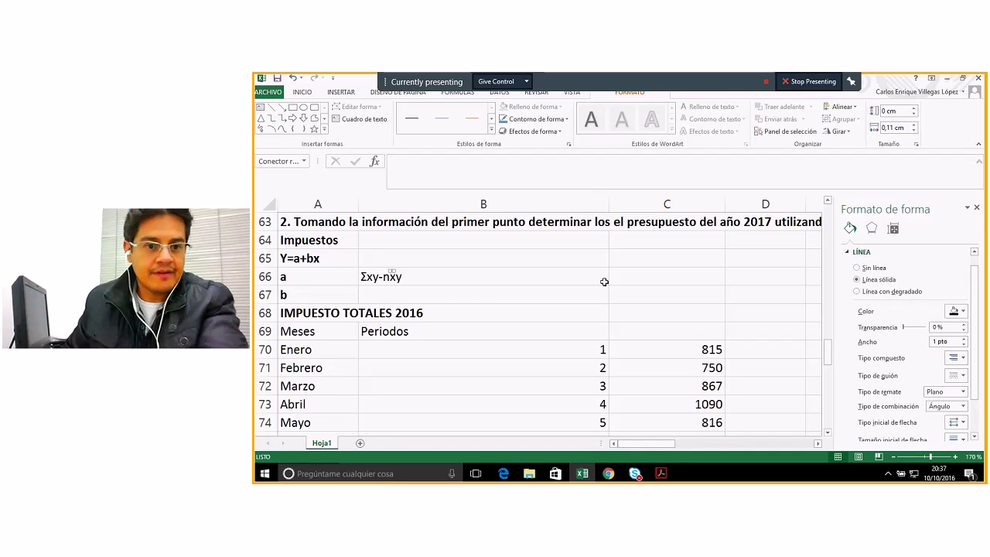
click(450, 306)
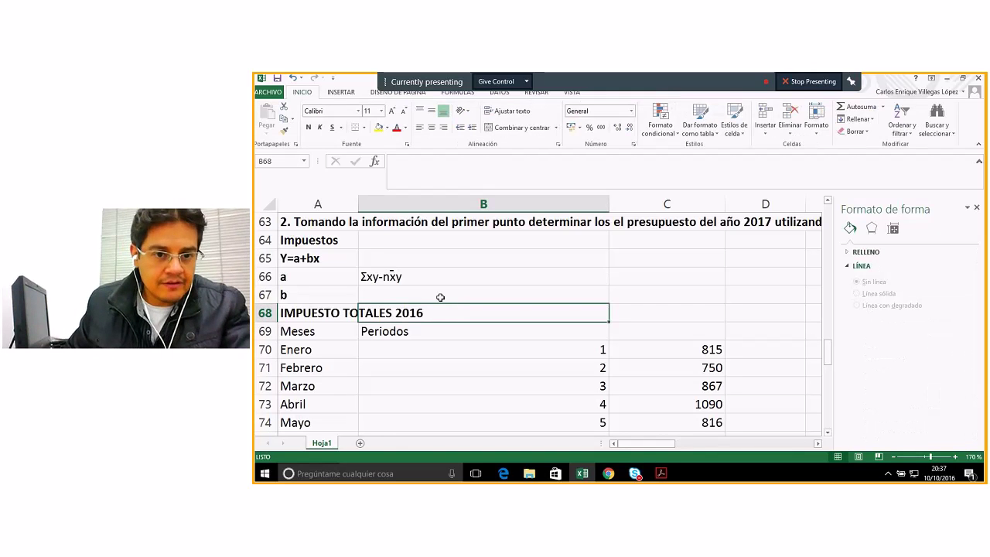
- Duplicate the short line above the x and place the copy above the last y of Σxy-nxy
click(393, 274)
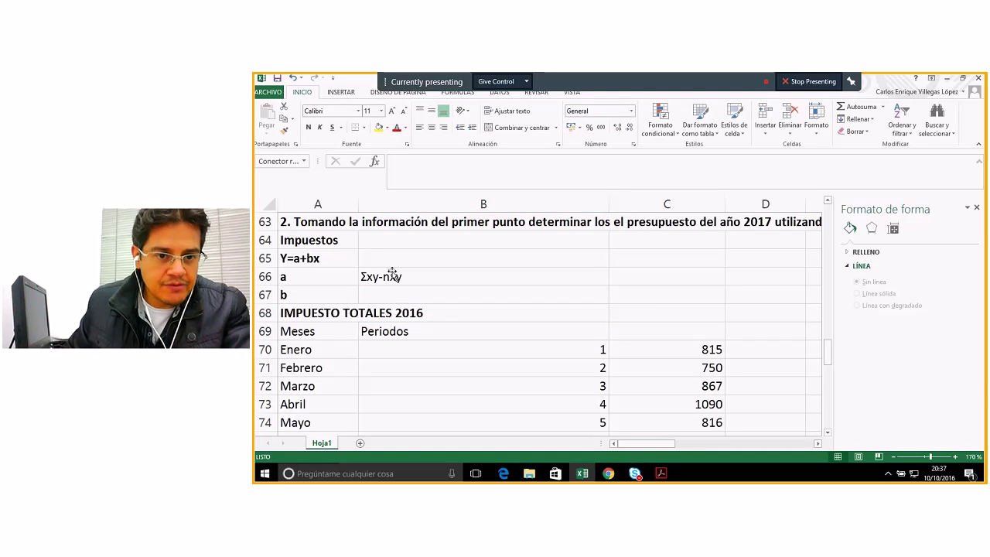
right_click(393, 274)
click(455, 287)
right_click(459, 290)
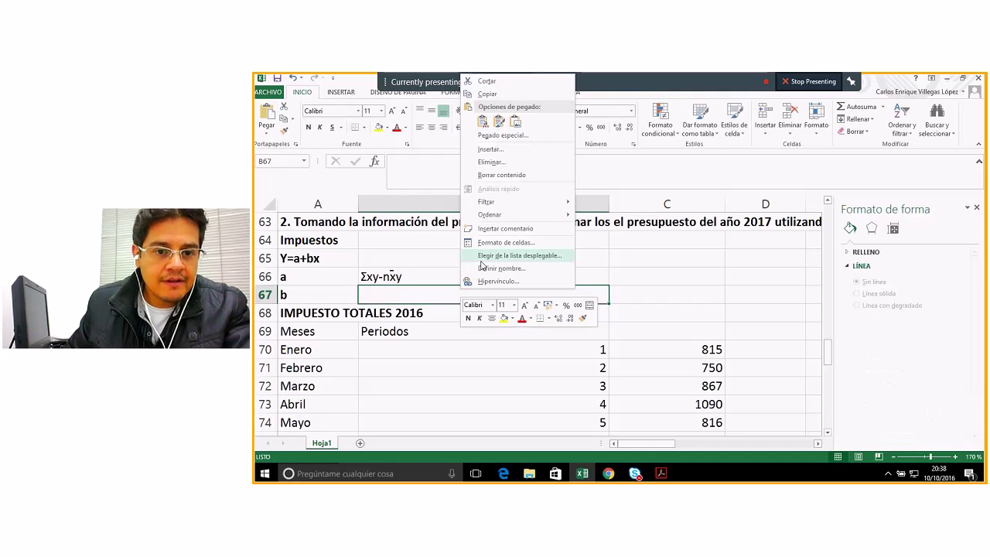
click(485, 126)
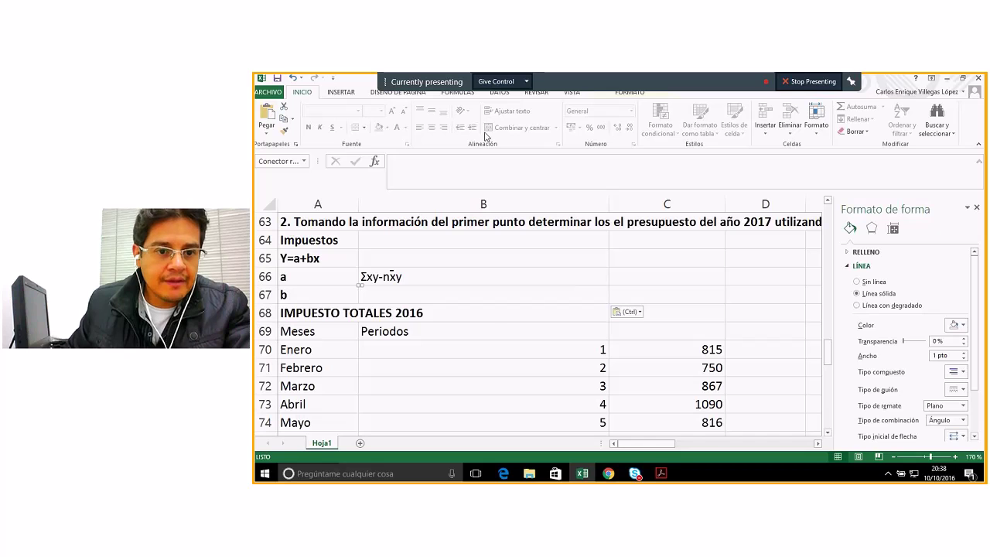
click(495, 321)
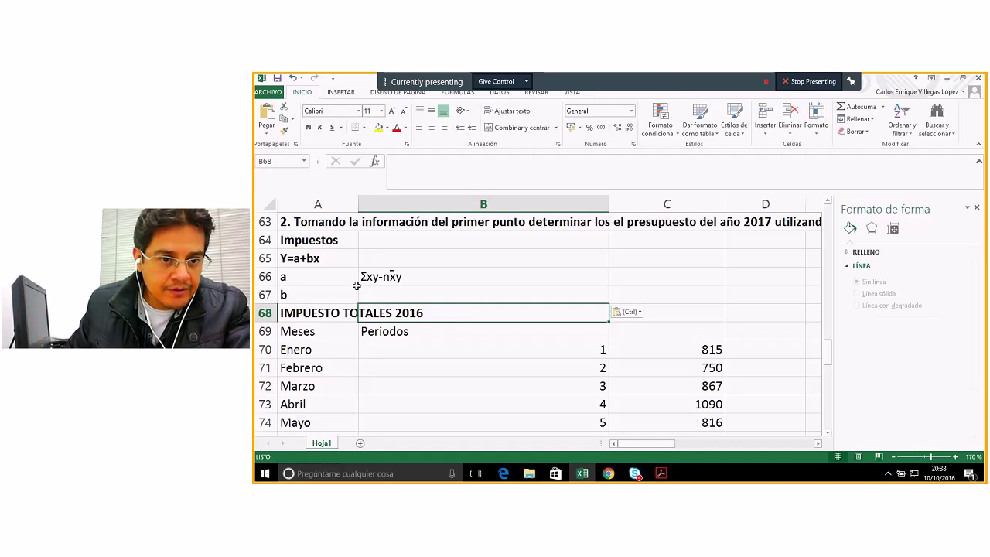
click(393, 272)
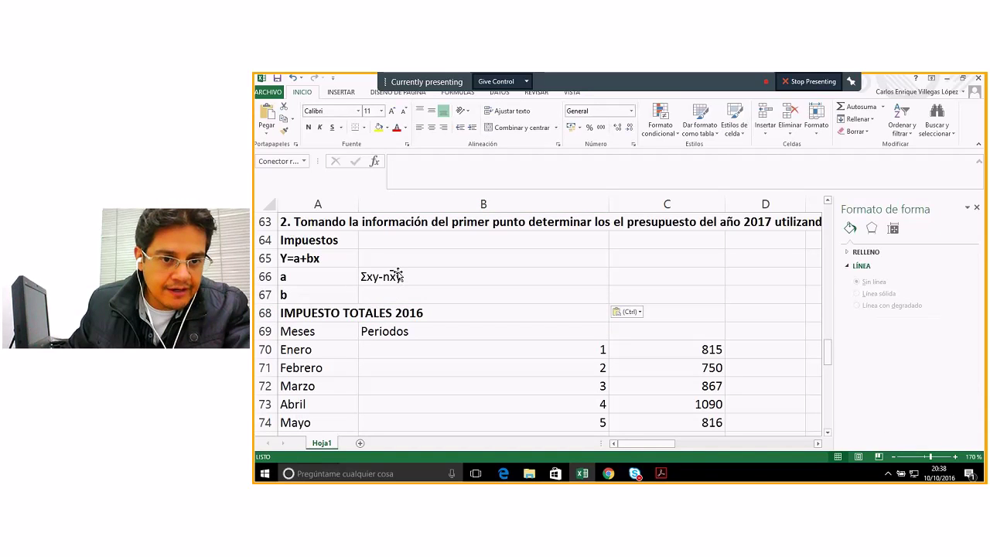
drag(401, 272, 402, 273)
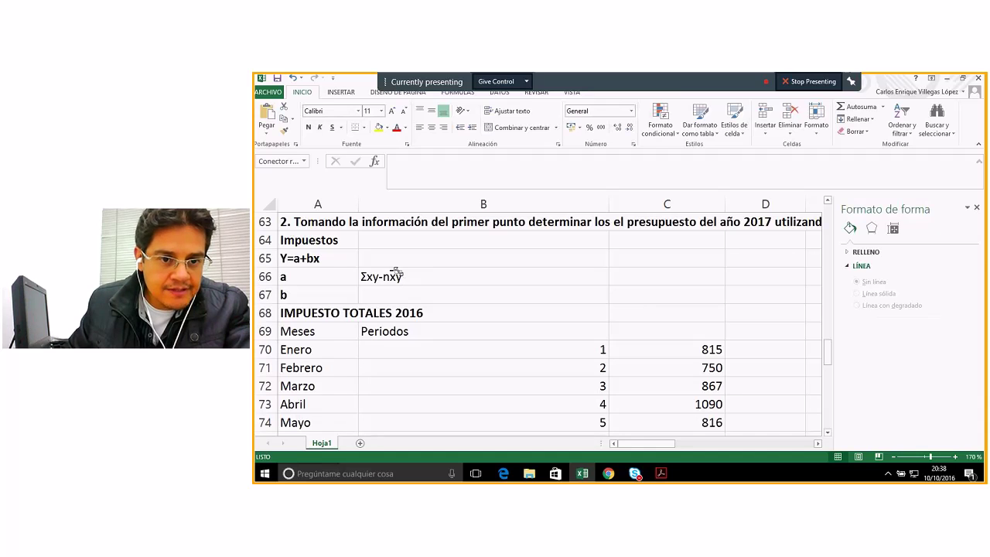
click(438, 309)
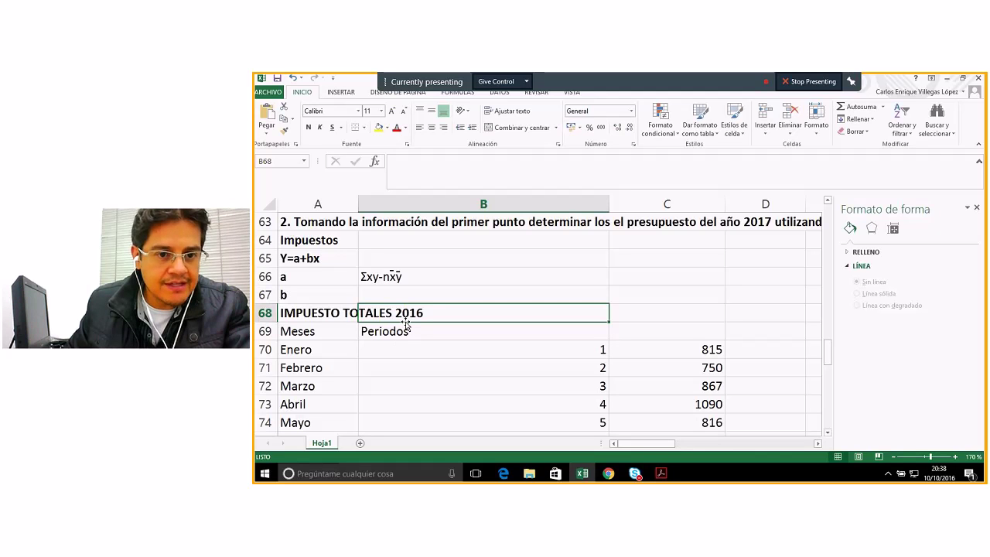
- Append a slash to the end of the formula text in B66 so that it reads Σxy-nxy/
click(408, 276)
double_click(408, 276)
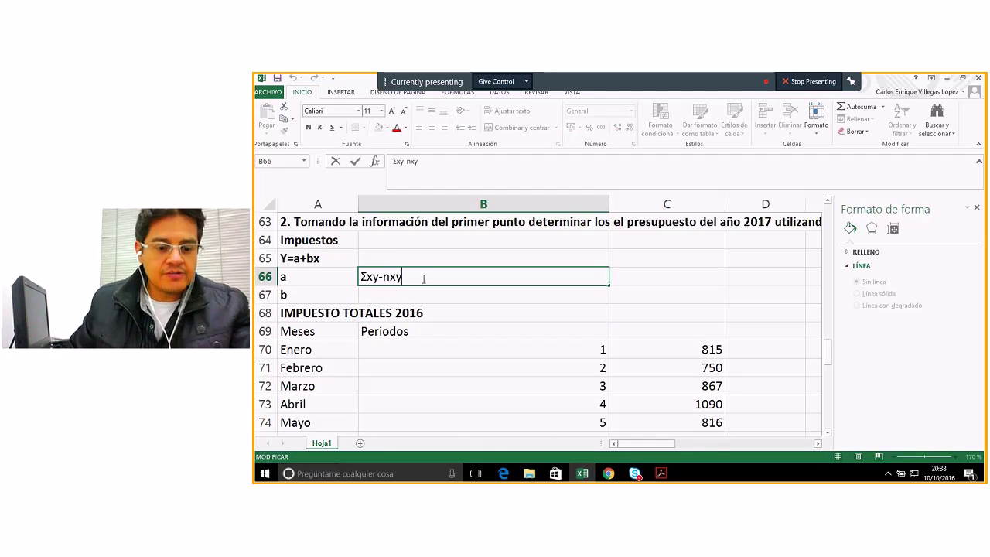
text(/)
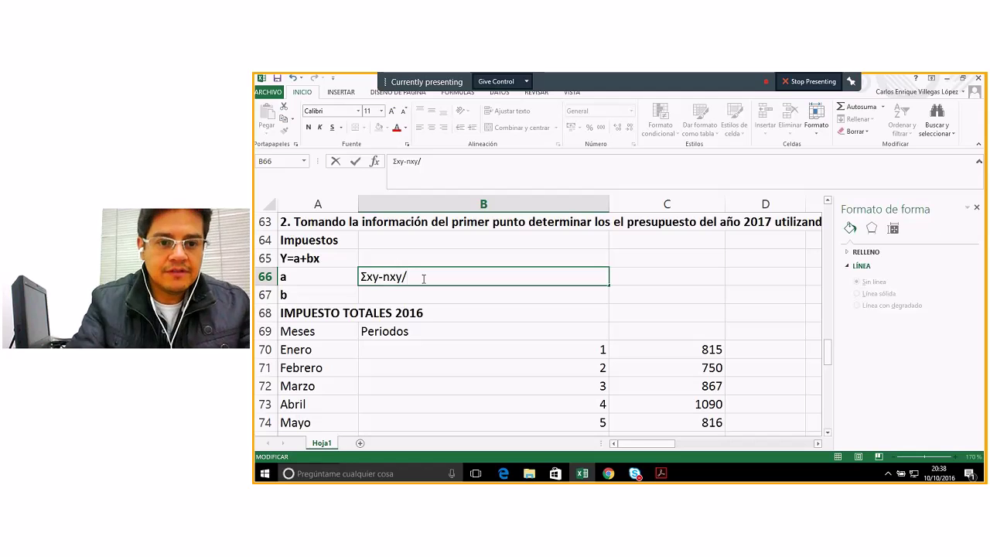
key(Return)
key(Return)
- Copy the Σ symbol from the formula text in B66 and paste it into B67
click(363, 278)
double_click(364, 277)
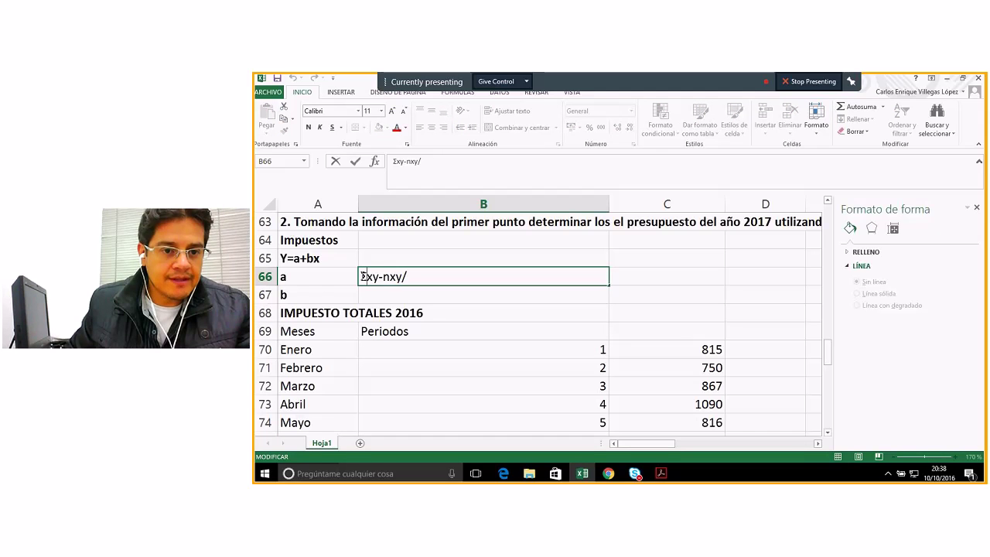
drag(365, 277, 360, 277)
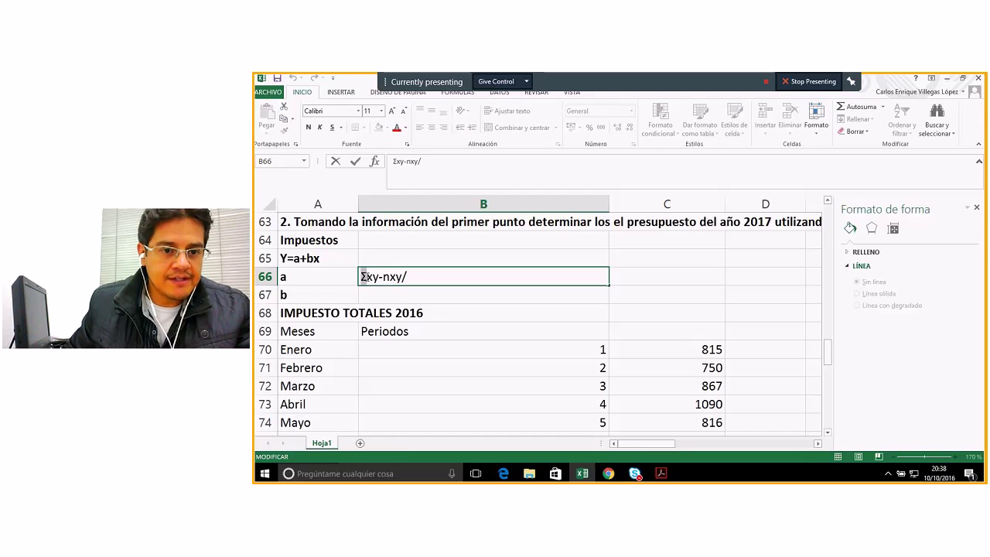
right_click(365, 276)
click(408, 294)
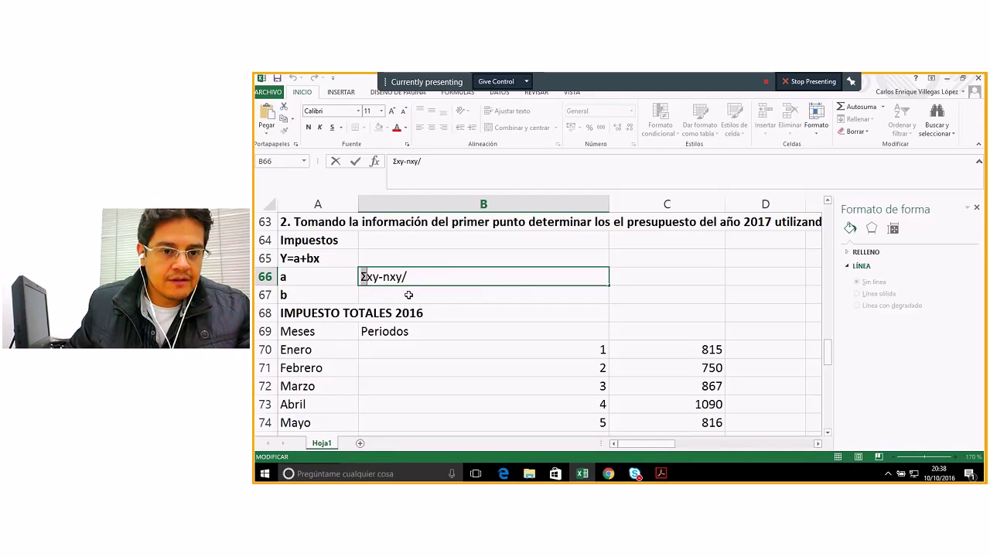
right_click(408, 295)
key(Escape)
key(Return)
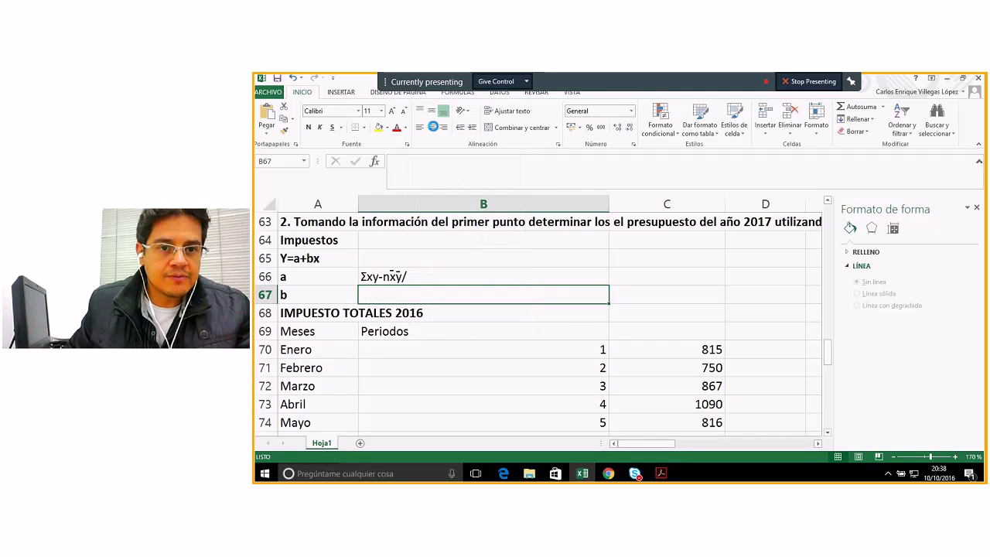
key(ctrl+v)
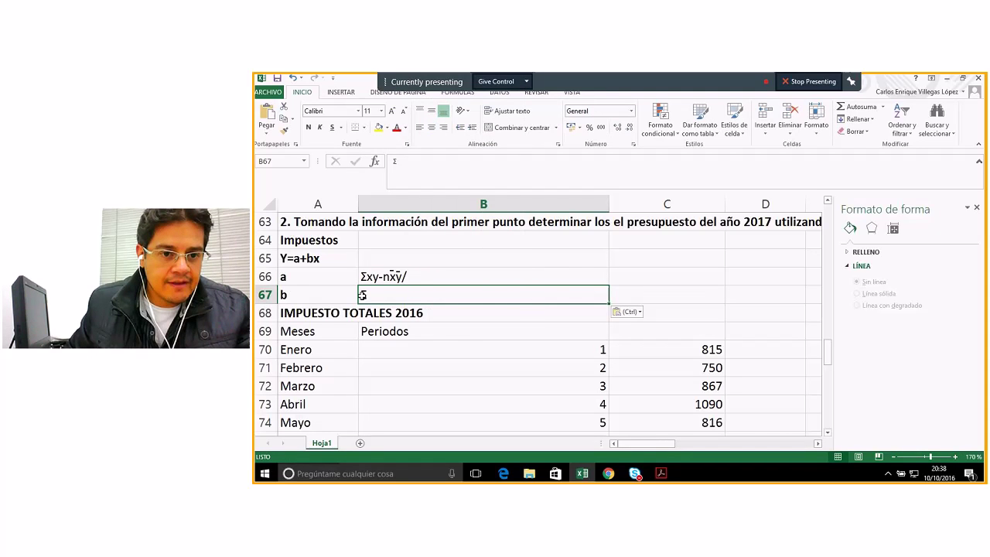
- Copy the Σ symbol at the start of B66 and paste it after the slash in the same cell
double_click(368, 296)
double_click(412, 277)
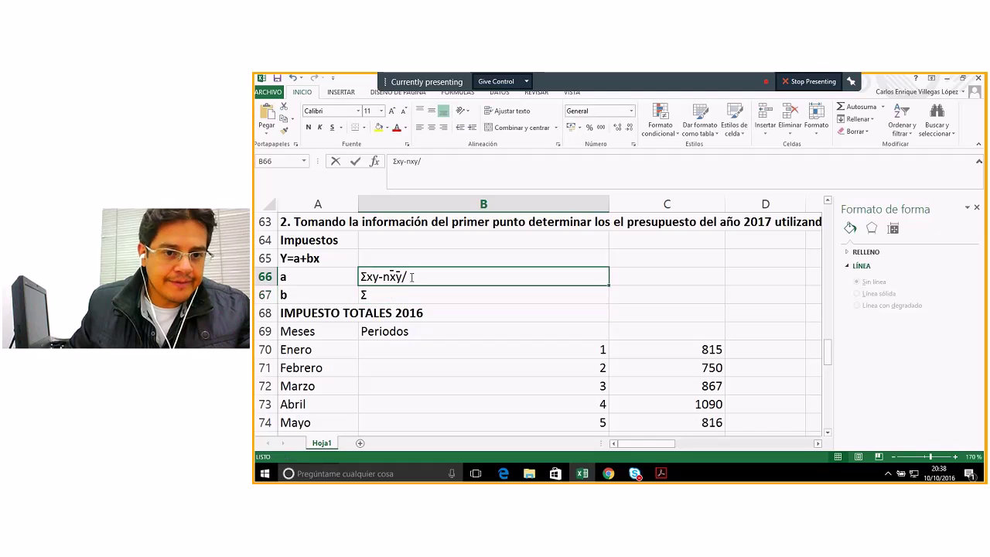
right_click(411, 277)
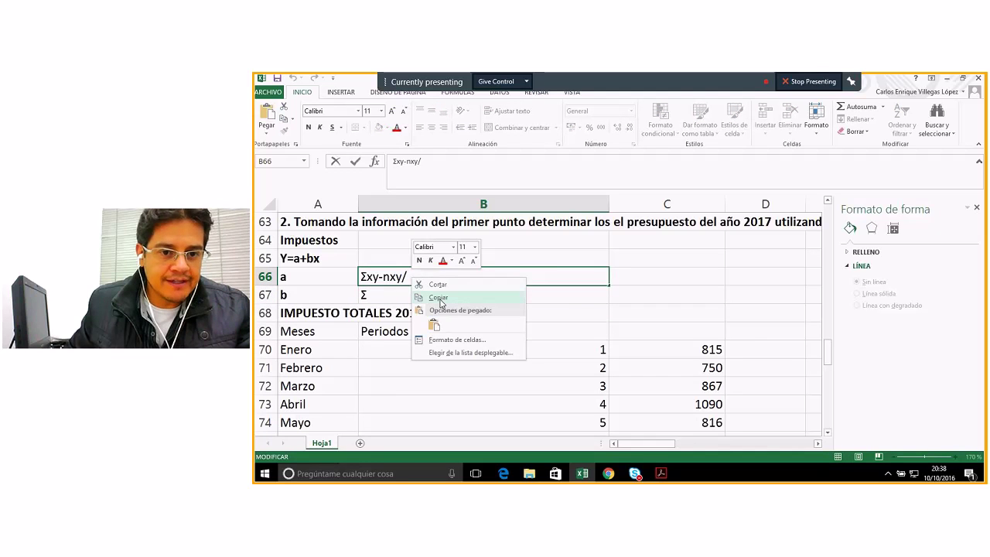
click(440, 295)
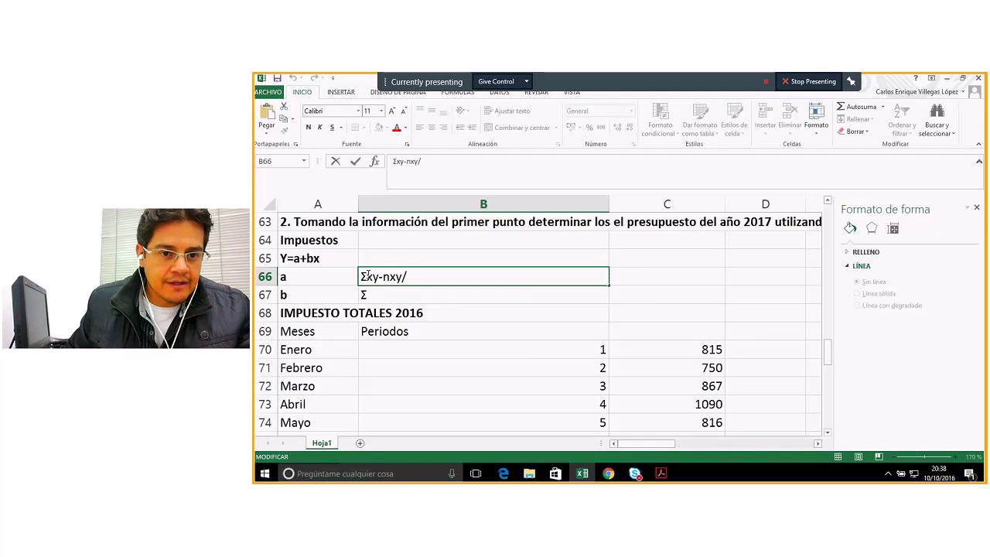
drag(360, 276, 368, 276)
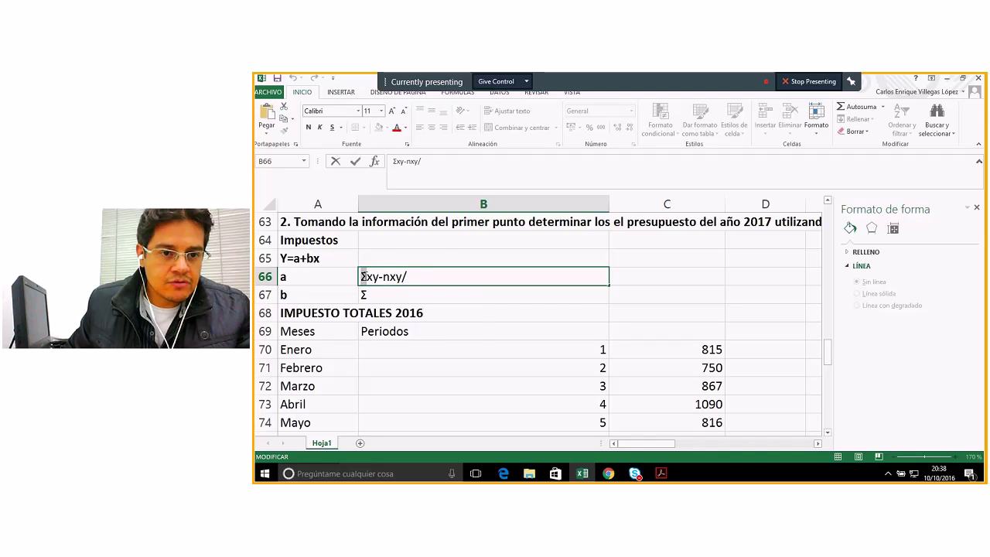
right_click(367, 276)
click(390, 297)
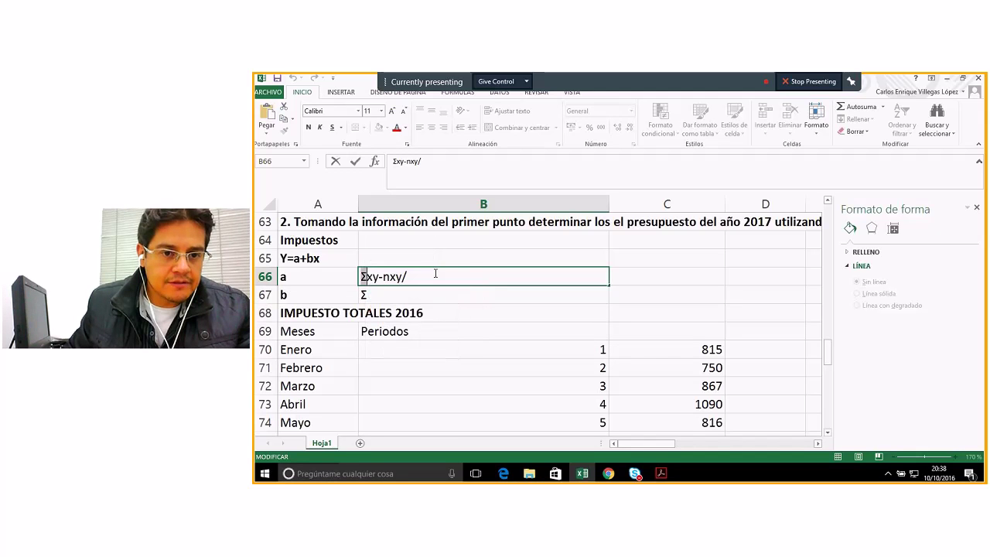
drag(382, 276, 409, 276)
click(409, 276)
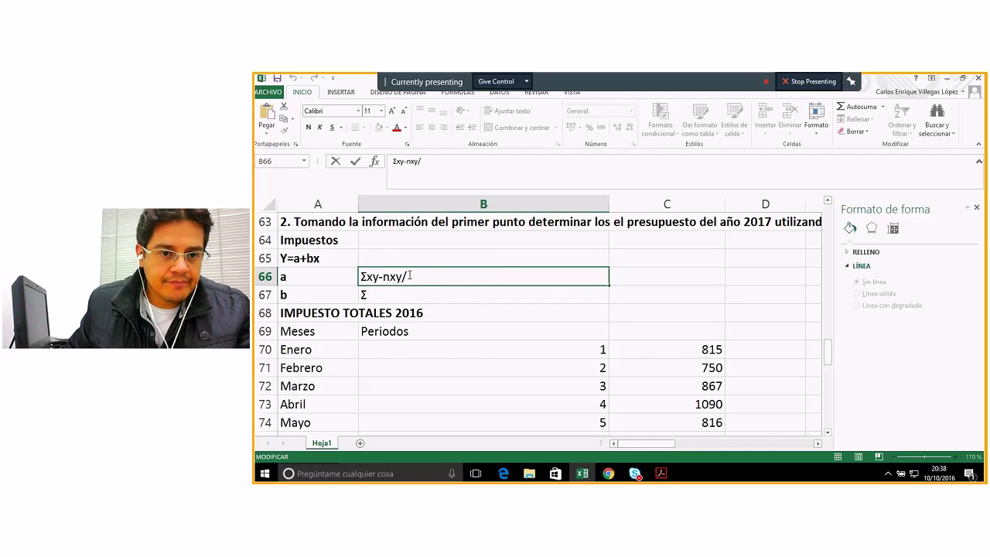
right_click(409, 276)
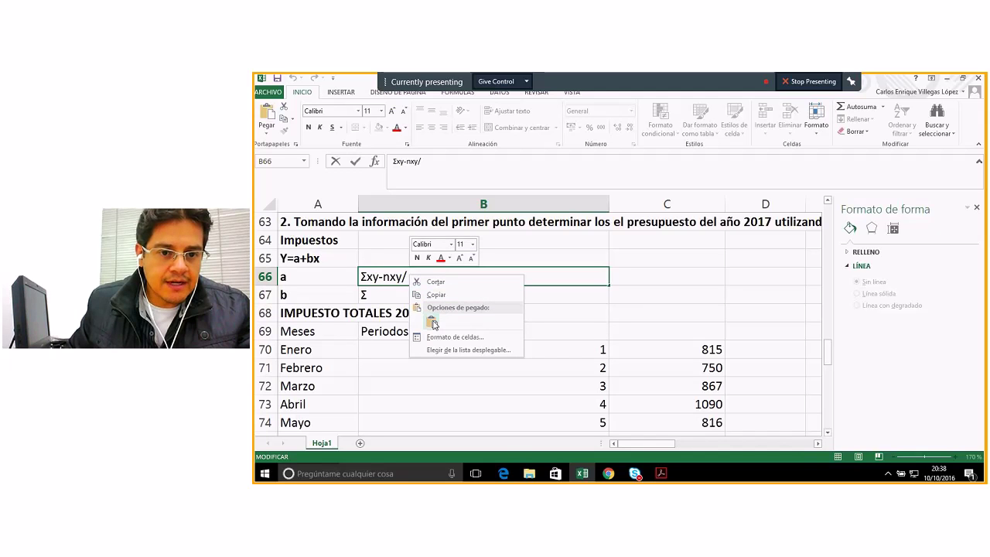
click(433, 321)
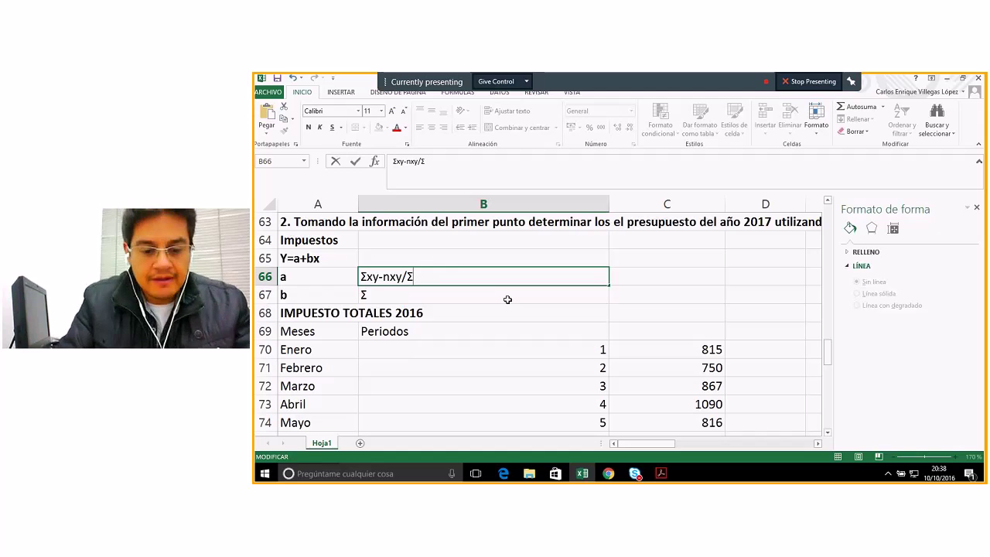
- Complete the denominator in B66 so that the formula text reads Σxy-nxy/Σx2-nx2
text(x2)
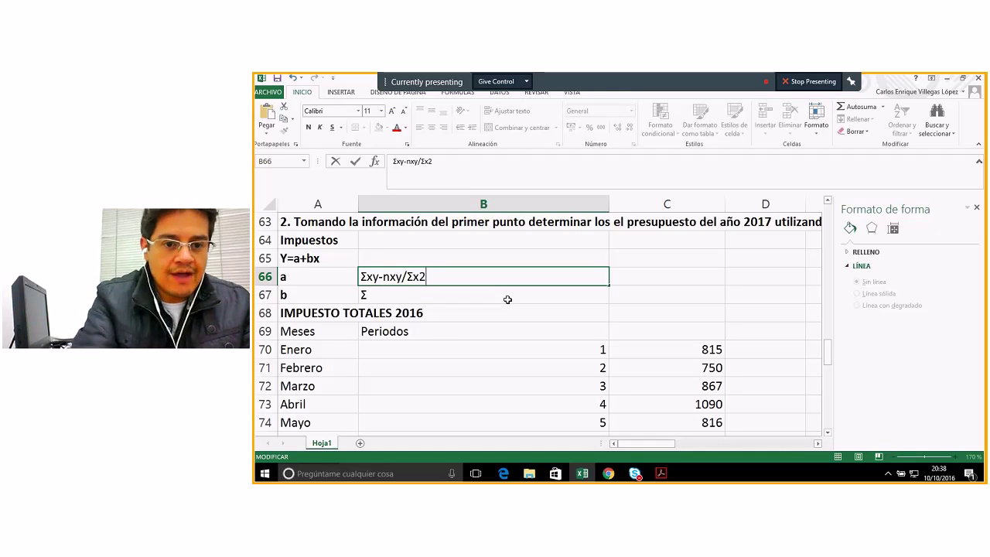
text(-n)
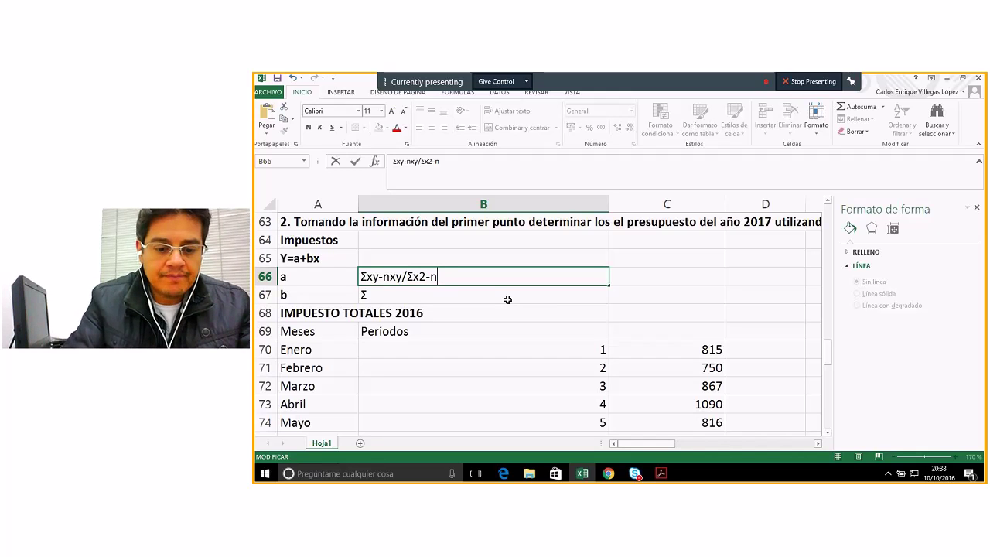
text(x)
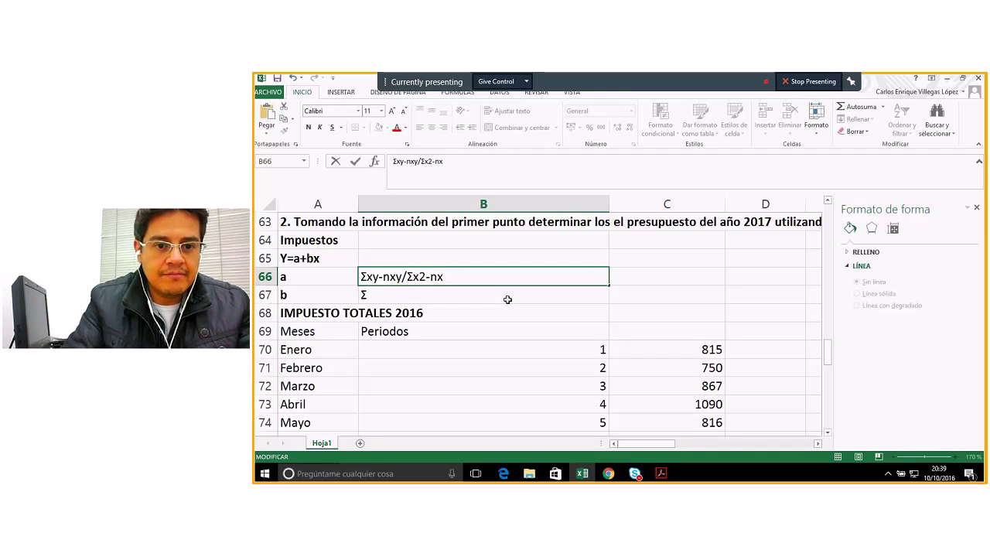
text(2)
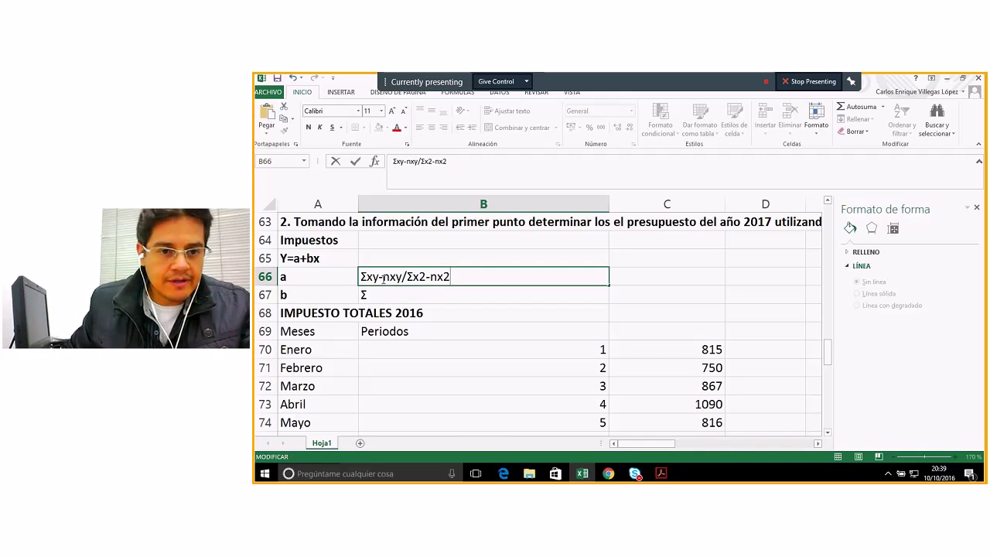
key(Return)
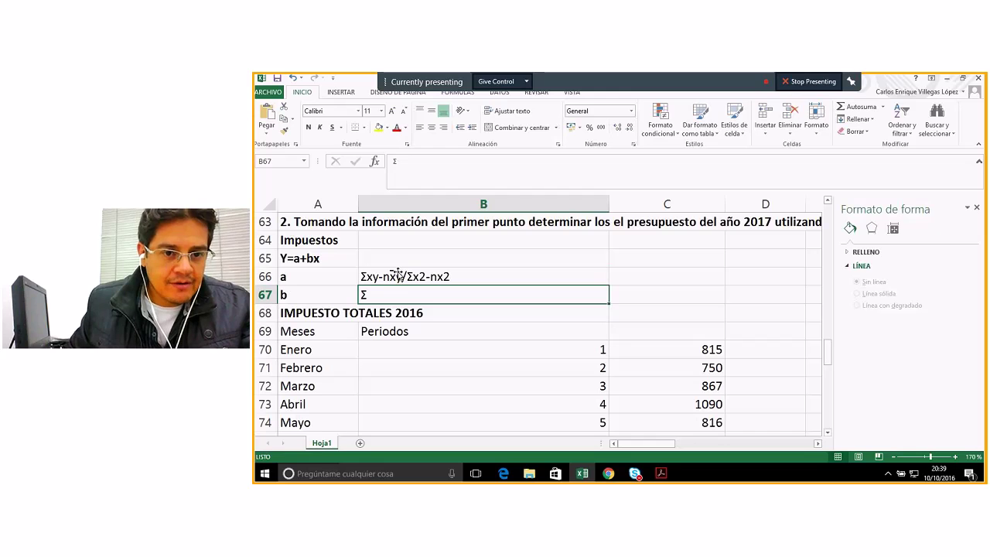
- Duplicate the short line above the y in B66 and place the copy above the last x of Σx2-nx2
click(395, 271)
right_click(395, 270)
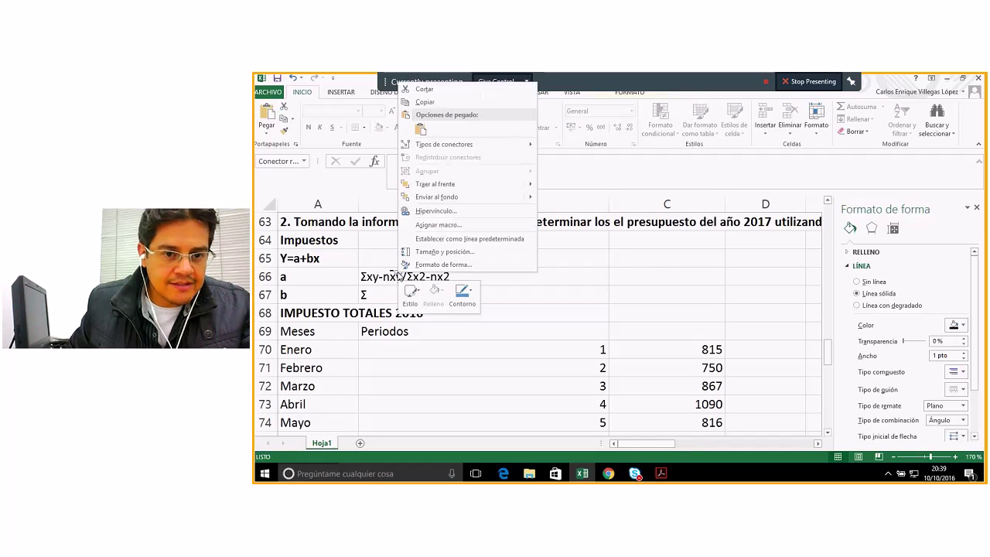
click(459, 104)
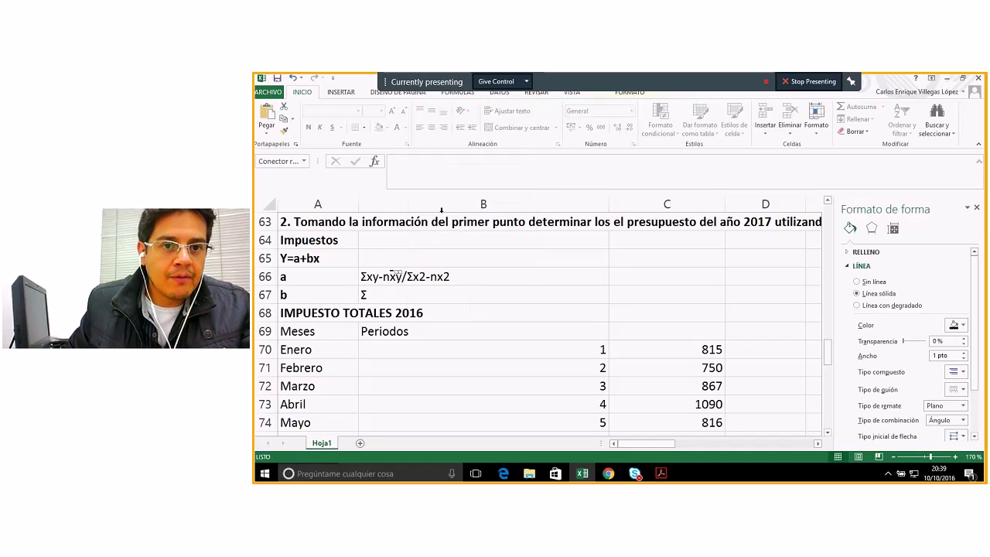
click(439, 272)
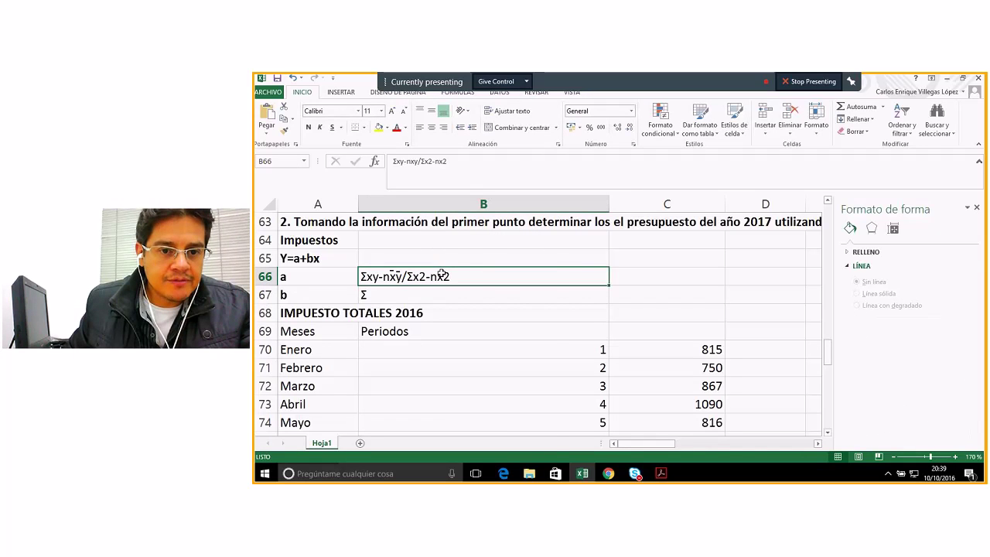
right_click(441, 275)
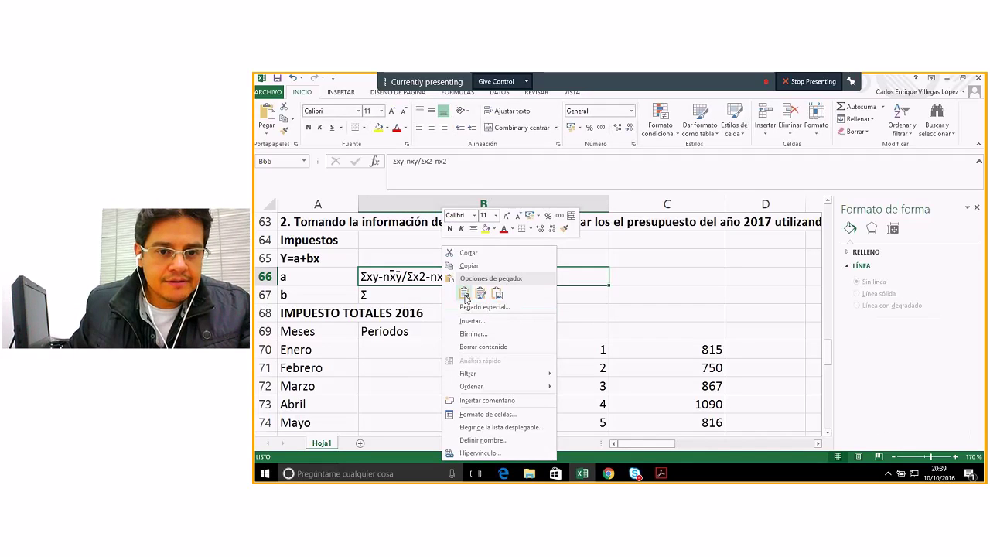
click(465, 294)
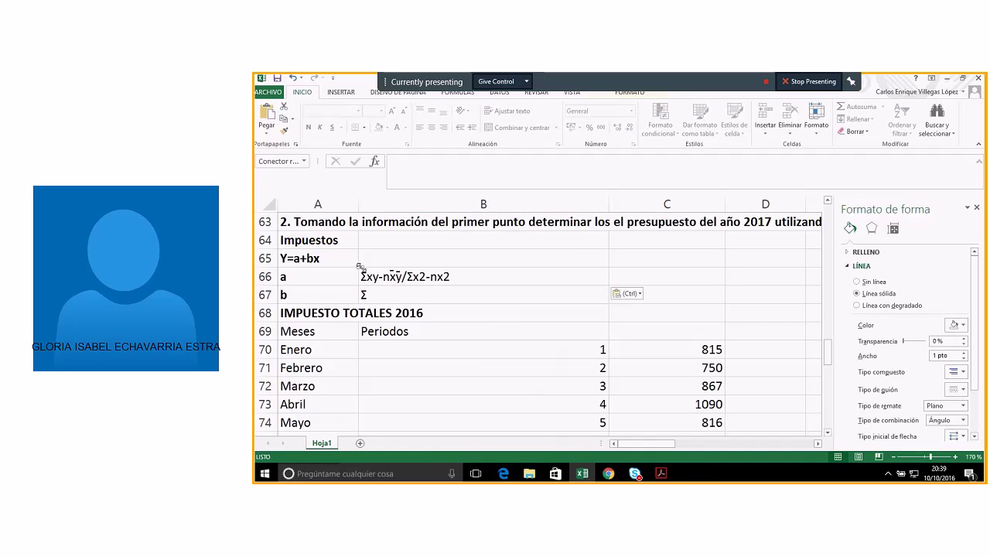
mouse_move(360, 266)
mouse_down()
mouse_move(397, 263)
mouse_move(368, 267)
mouse_up()
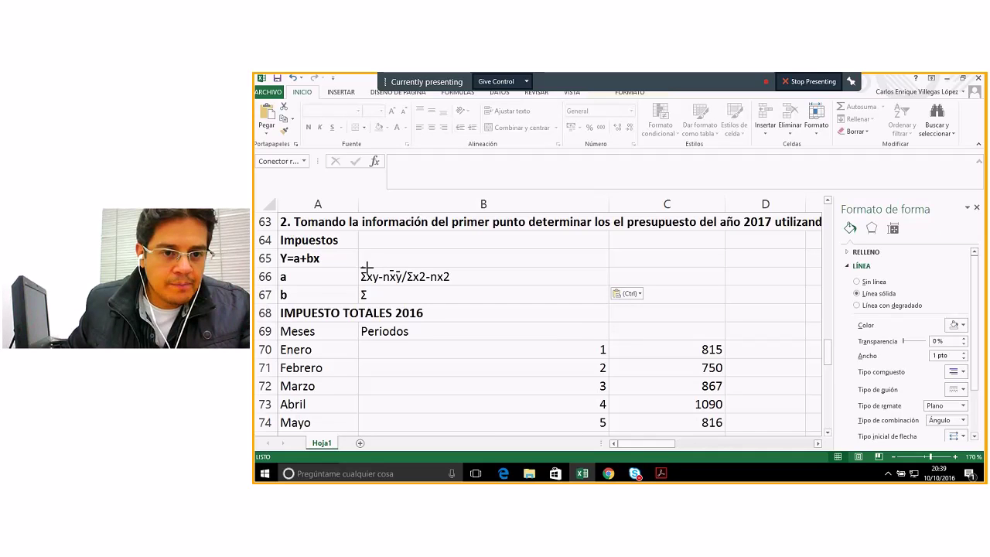
drag(367, 267, 366, 266)
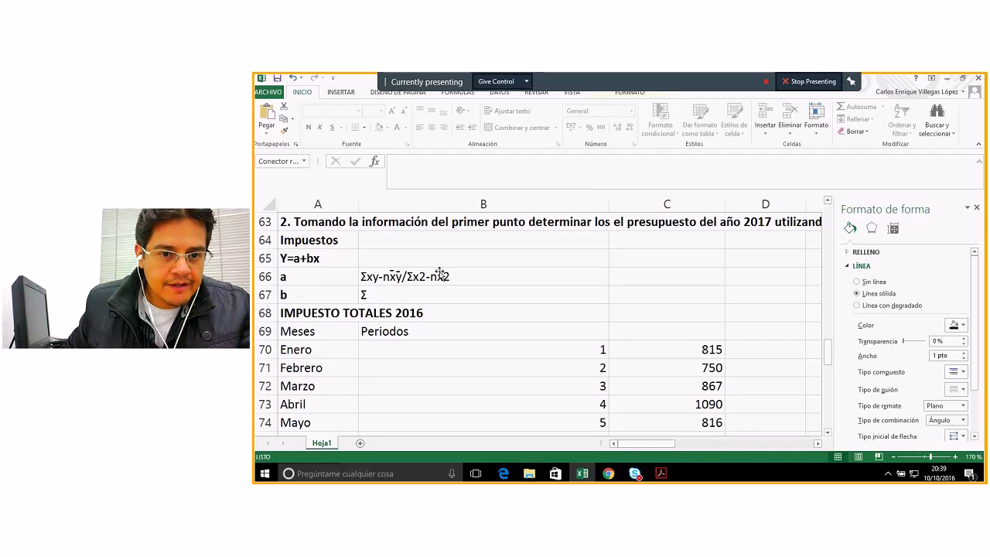
click(482, 314)
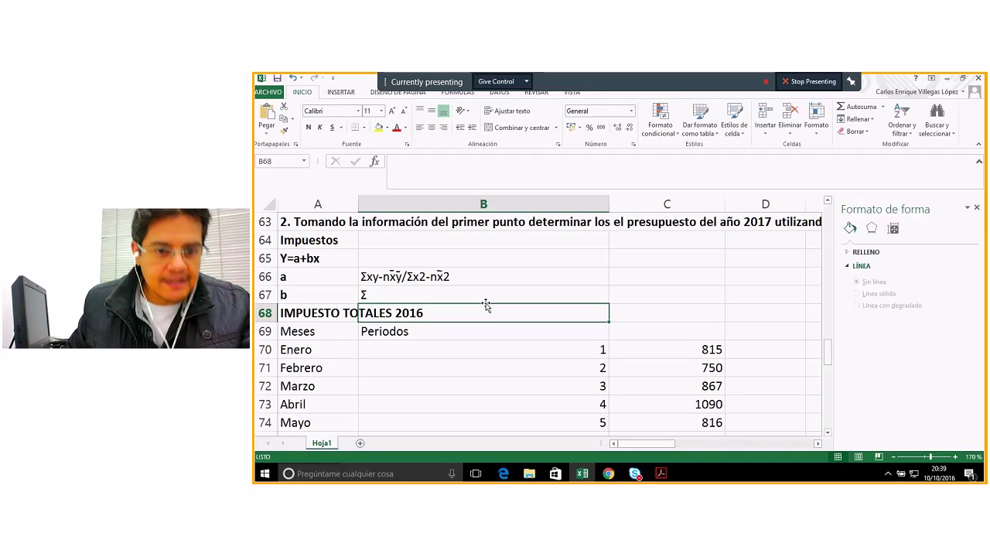
- Clear the Σ symbol from B67 and consult the formulas for a and b in m3_metodos.pdf in Acrobat Reader
double_click(375, 295)
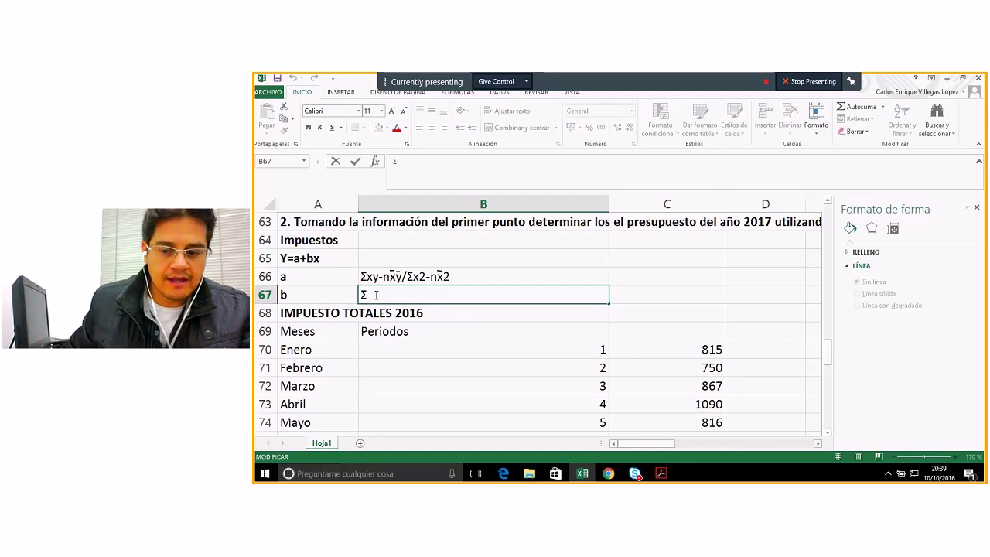
key(BackSpace)
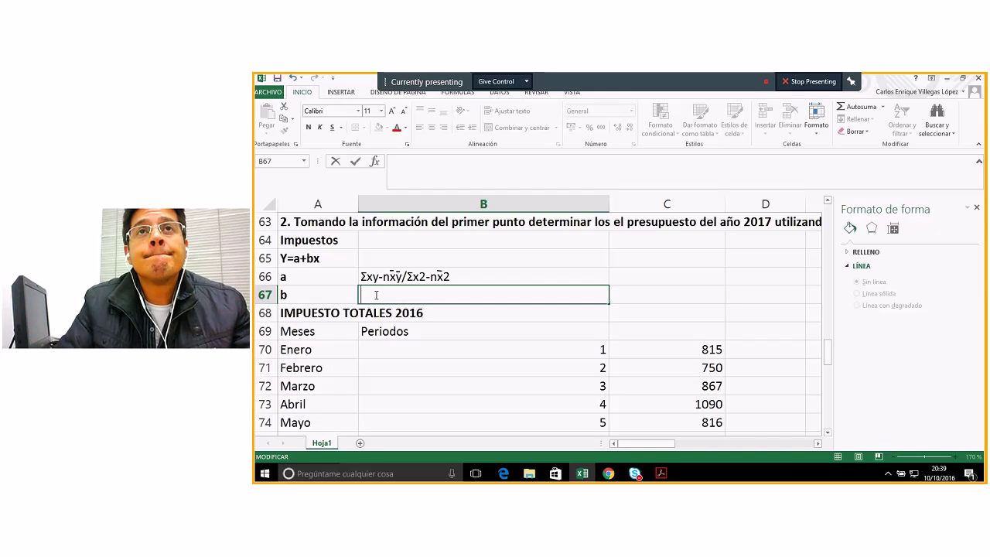
click(661, 475)
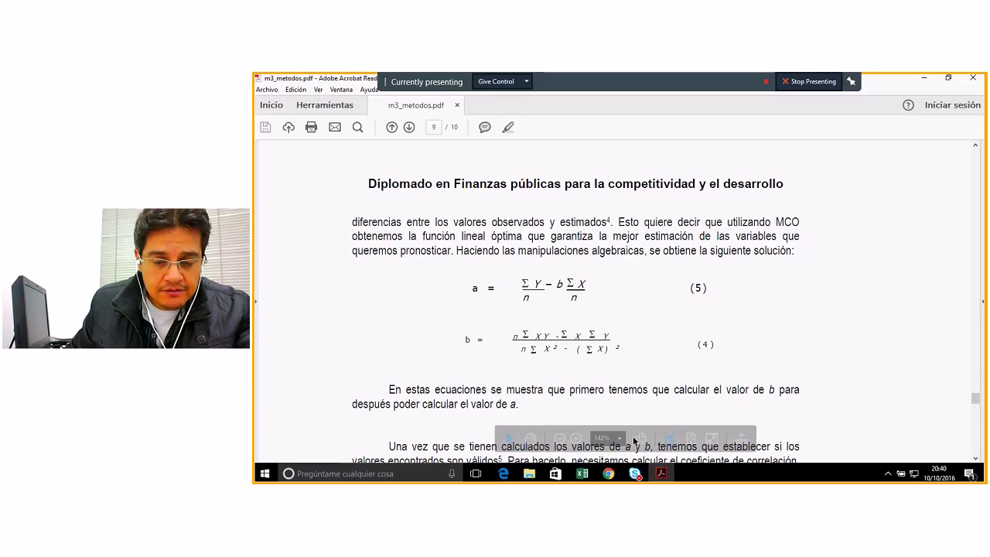
click(582, 473)
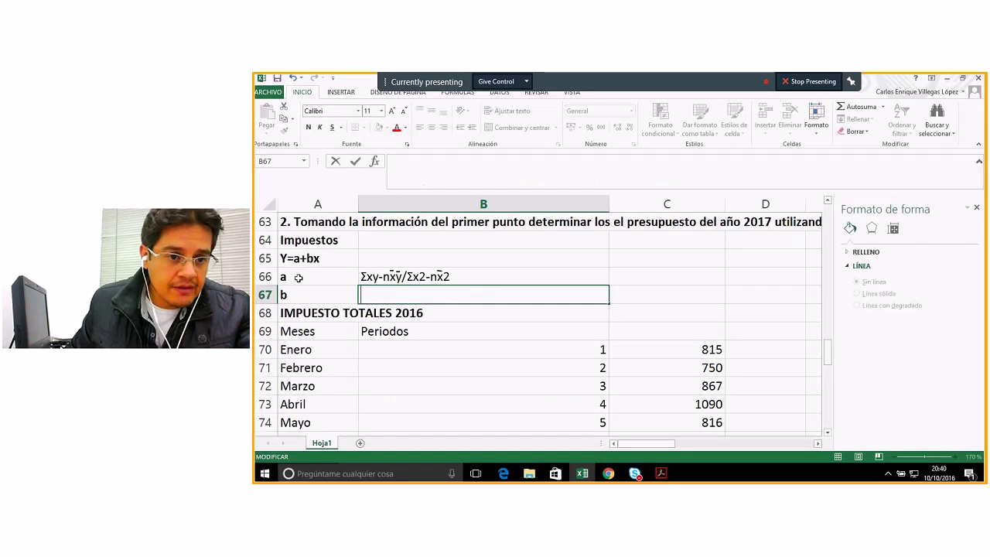
- Swap the coefficient labels in column A so that A66 reads b and A67 reads a
double_click(298, 277)
key(BackSpace)
text(b)
click(293, 294)
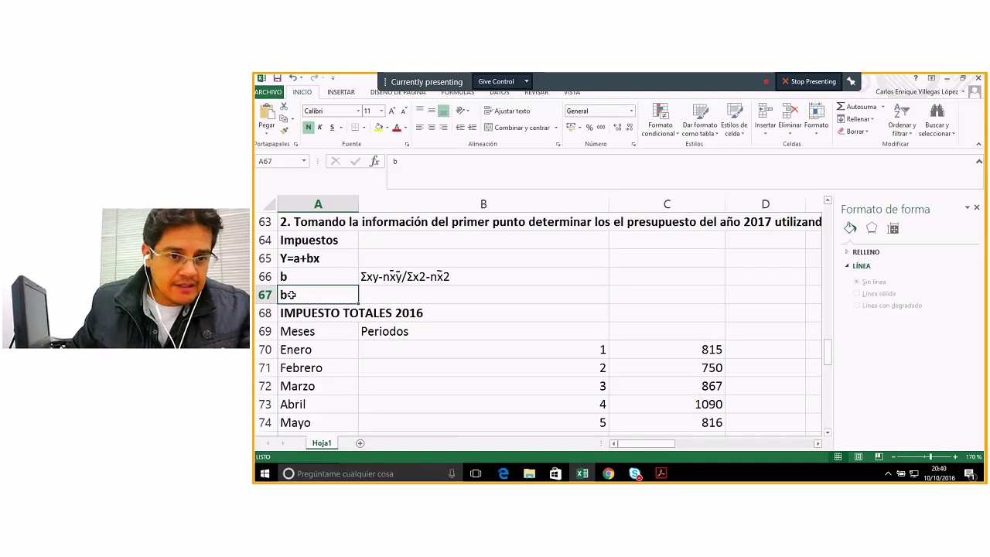
text(a)
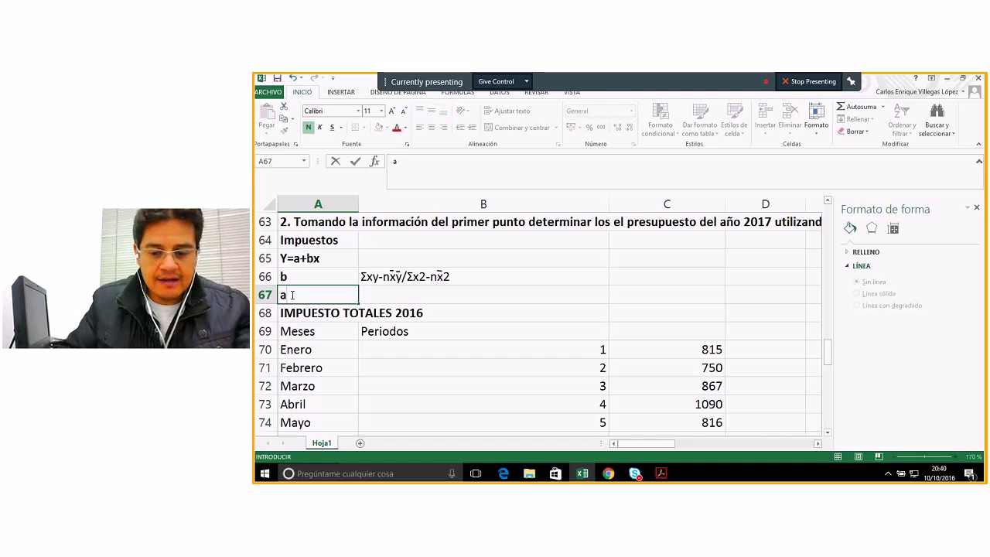
click(404, 298)
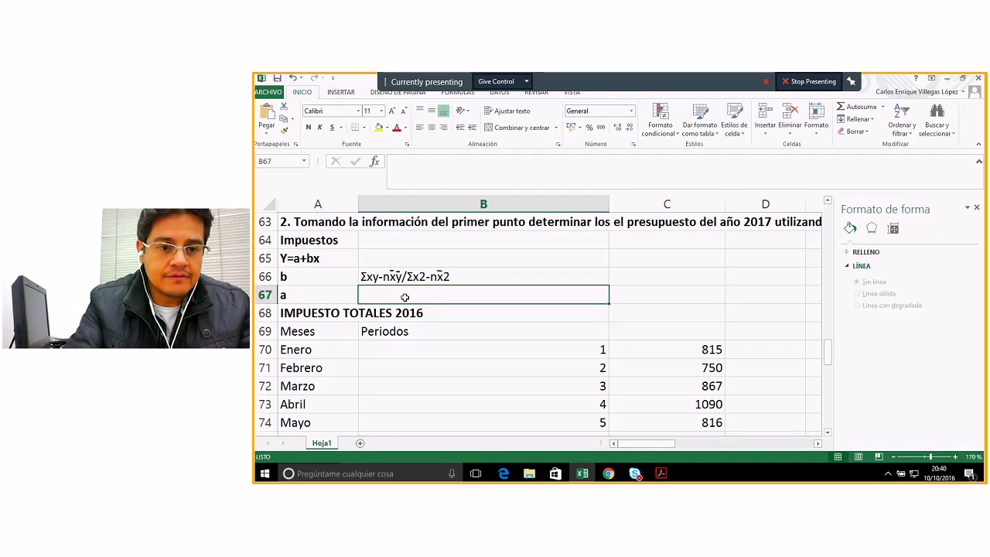
- Enter y-b in B67 and check the formula for a in m3_metodos.pdf in Acrobat Reader
text(y-)
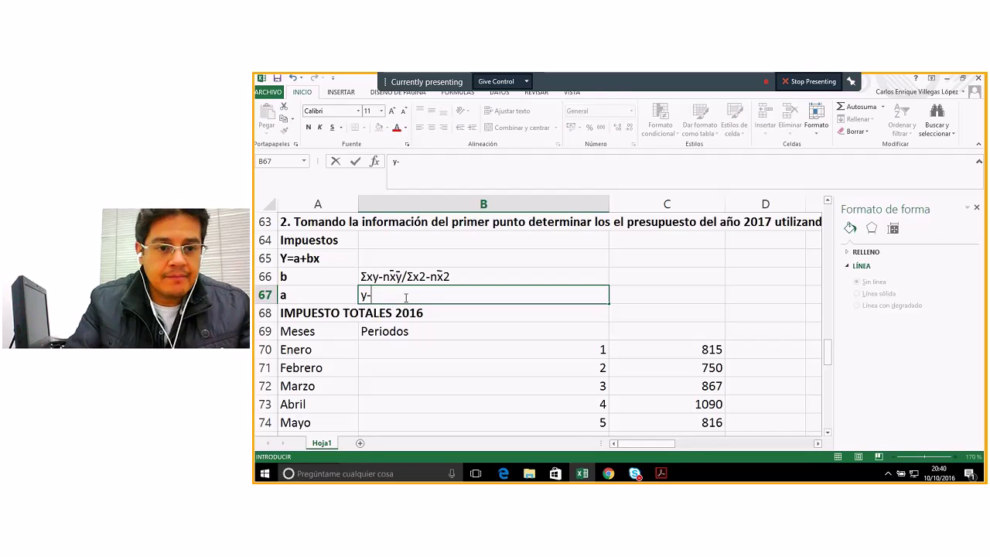
text(b)
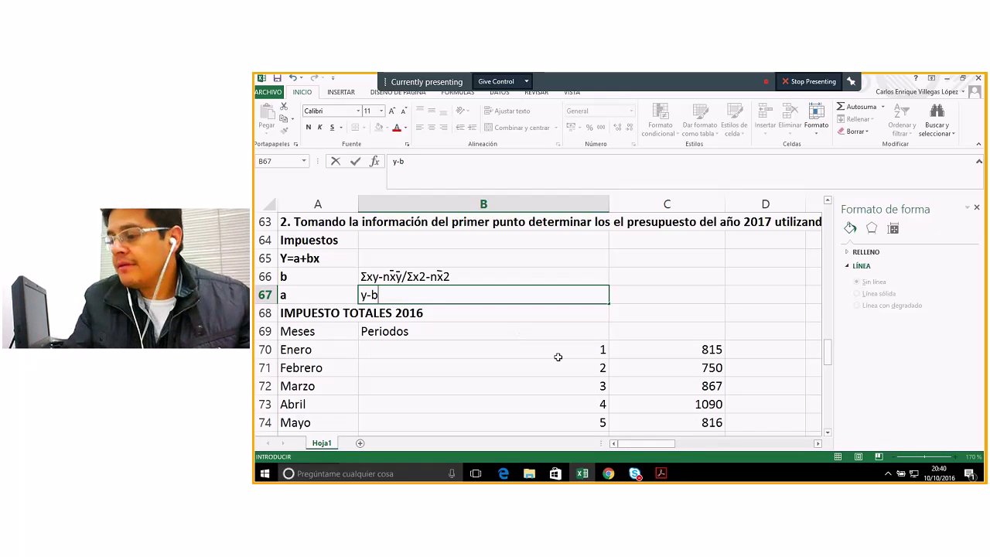
click(661, 474)
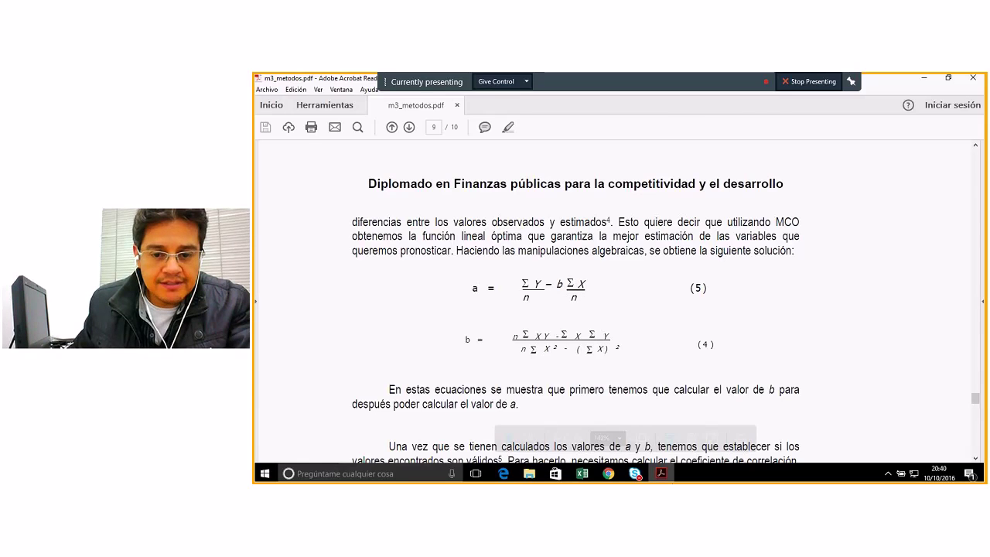
key(alt+Tab)
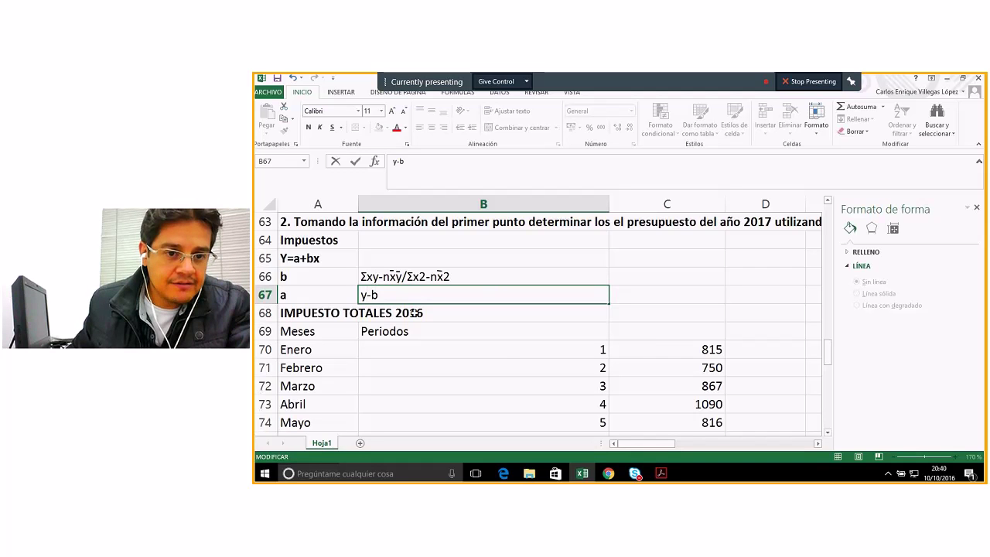
key(Return)
- Duplicate the short line above the x in B66 and place the copy above the y in B67
click(389, 268)
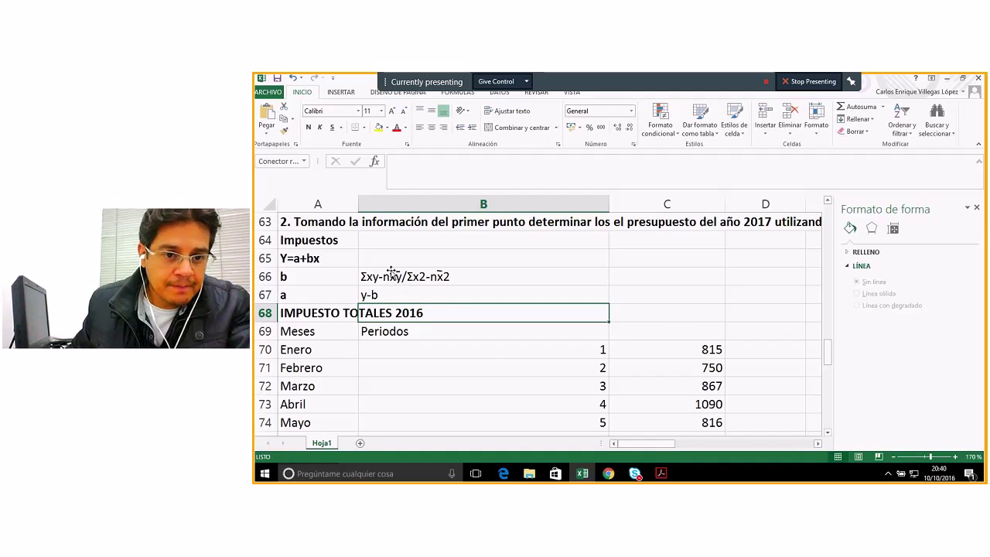
right_click(391, 270)
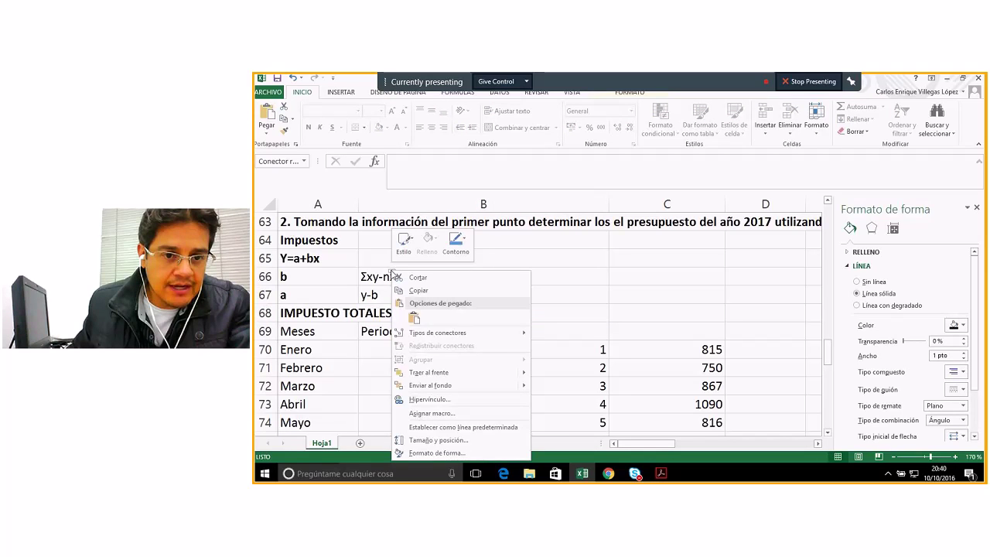
key(Escape)
click(347, 294)
right_click(349, 291)
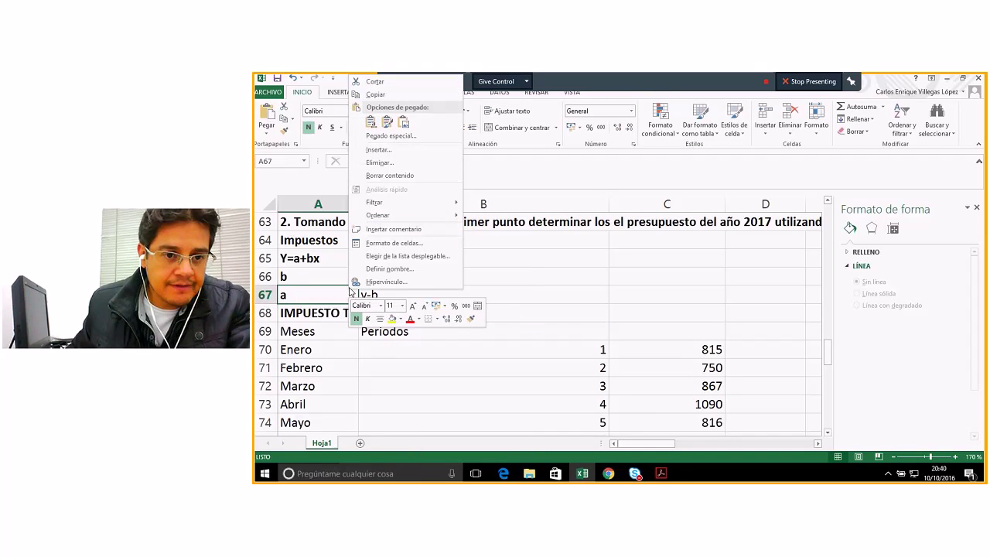
click(371, 121)
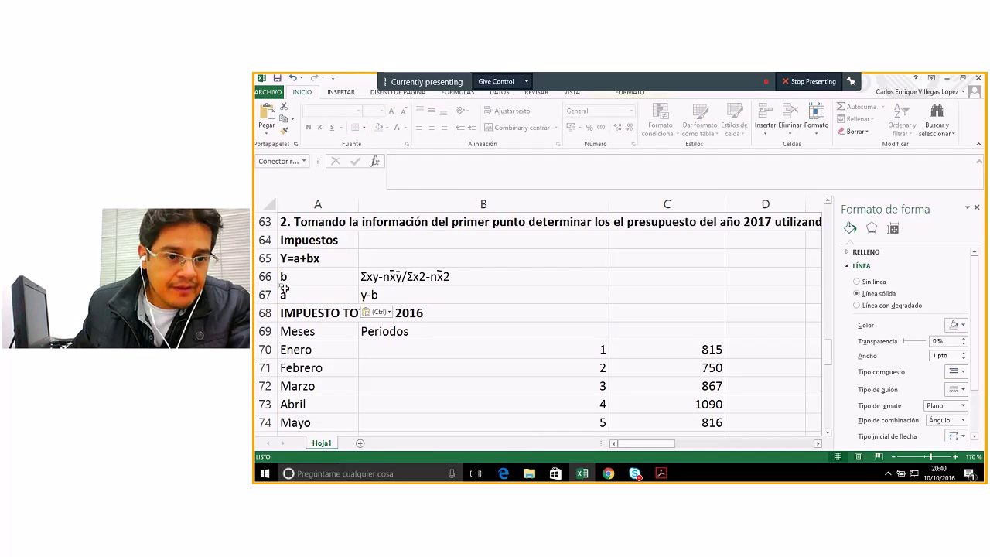
drag(282, 286, 362, 288)
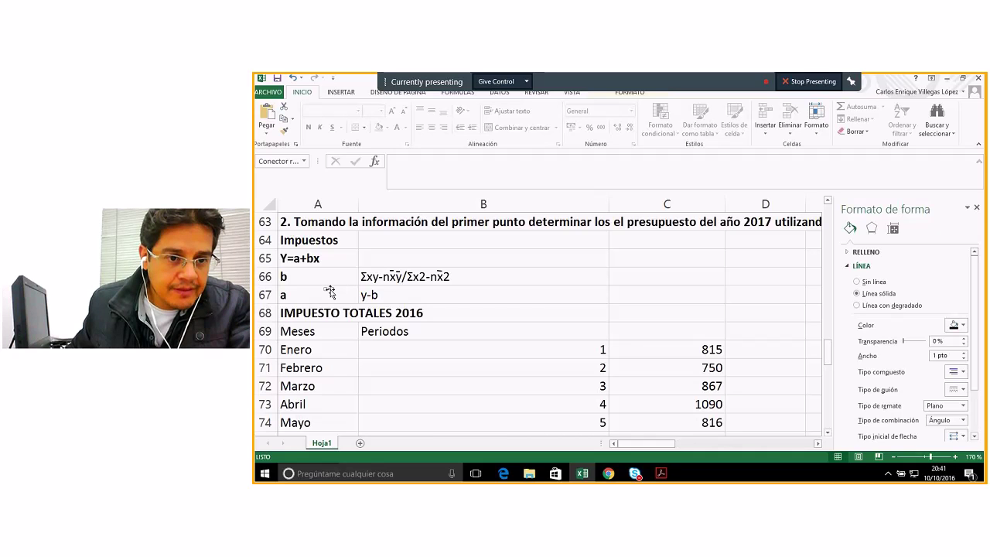
- Complete the formula text in B67 so that it reads y-bx
double_click(379, 297)
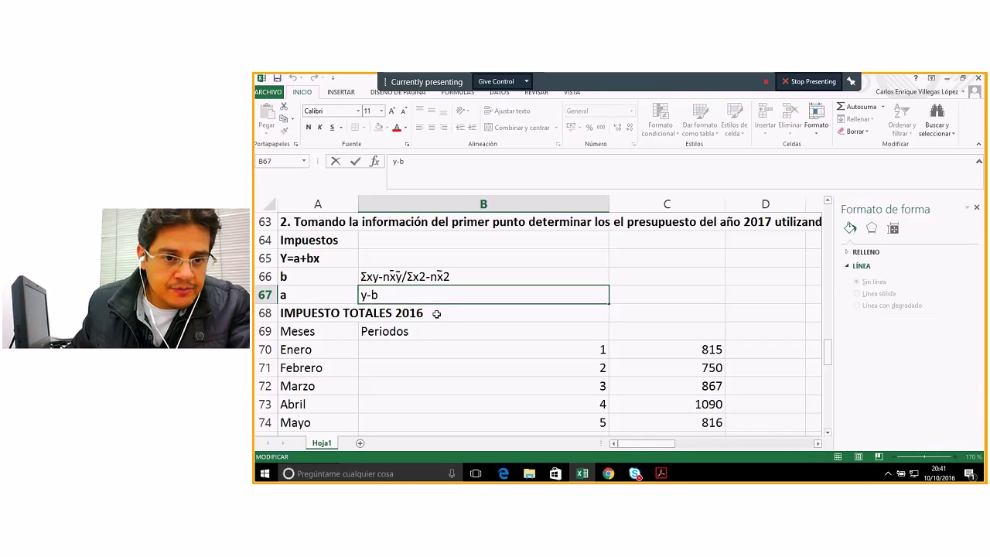
text(x)
click(500, 327)
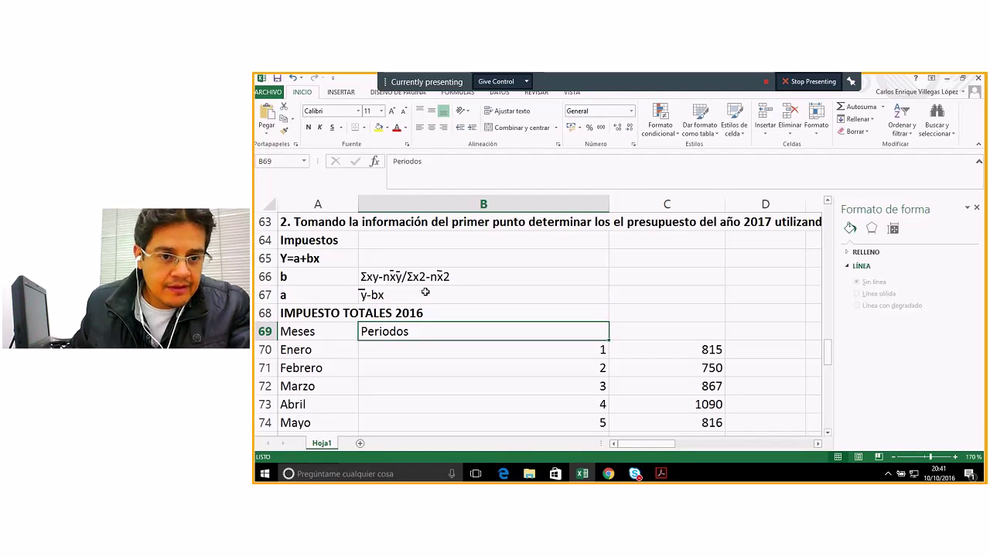
- Duplicate the short line above the y in B67 and place the copy above the x of bx
click(362, 292)
right_click(363, 292)
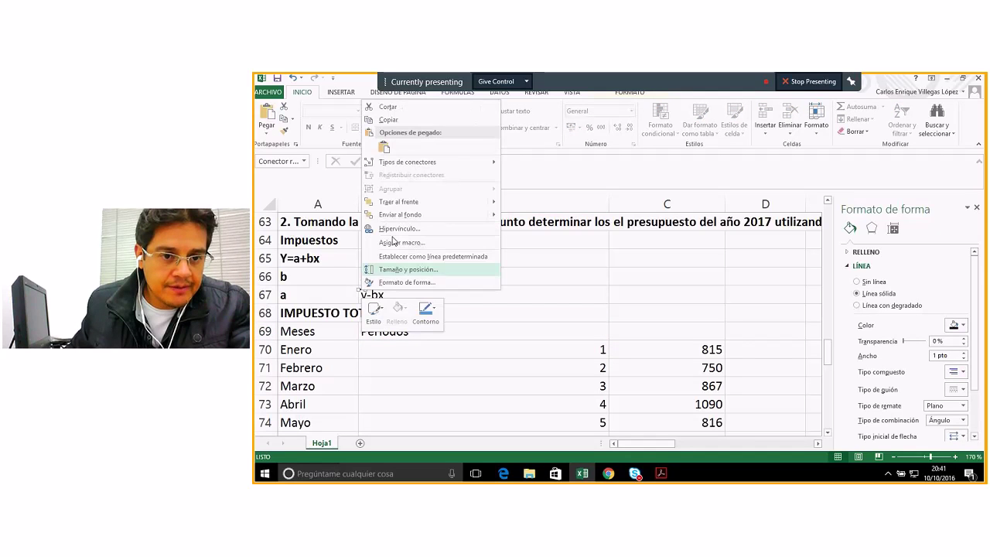
key(Escape)
right_click(418, 295)
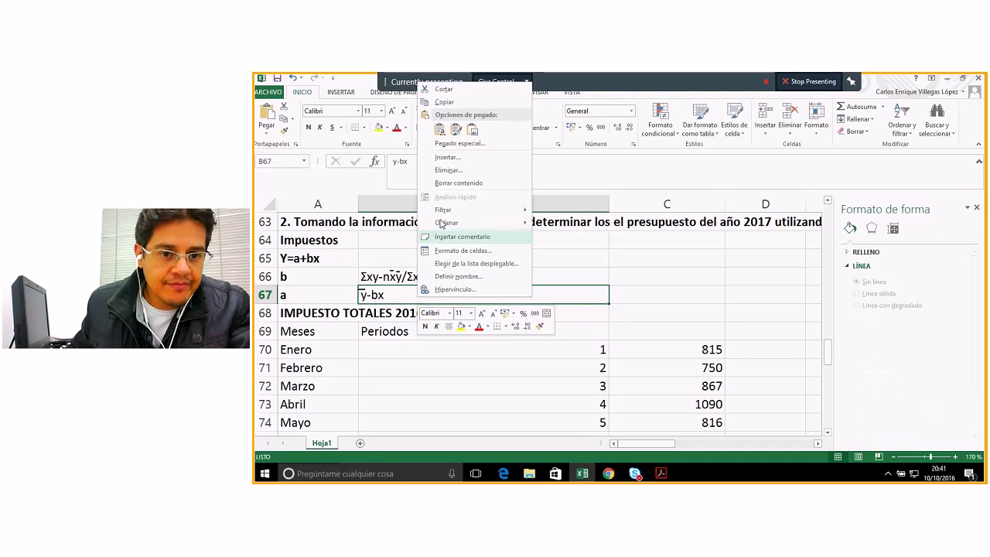
click(439, 130)
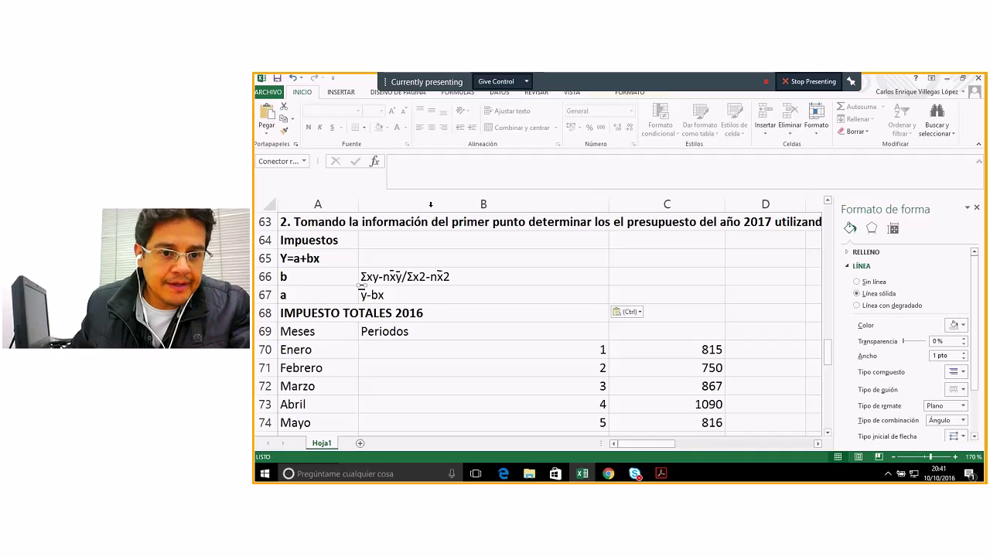
drag(361, 286, 382, 291)
click(512, 360)
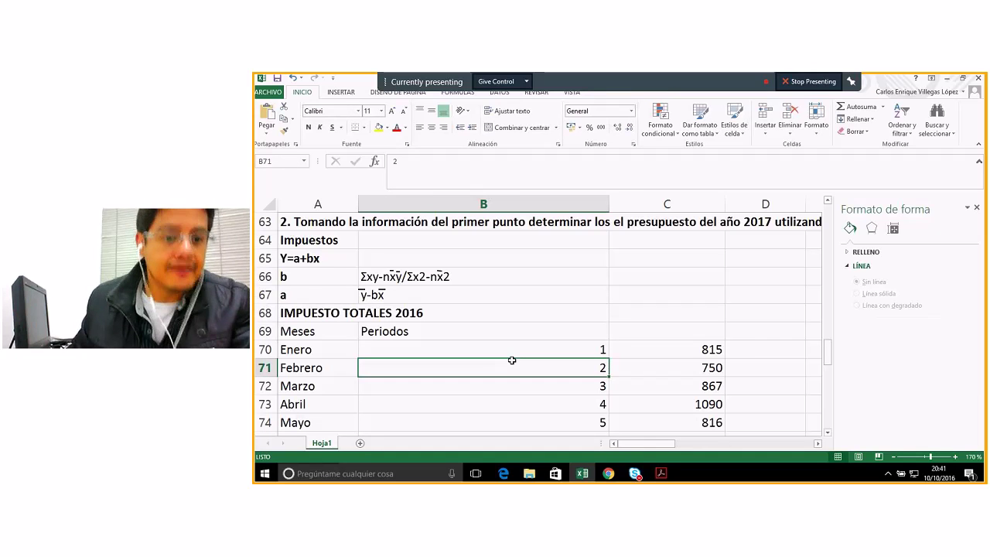
- Look over the b and a labels in A66 and A67 and close the Formato de forma pane
click(301, 277)
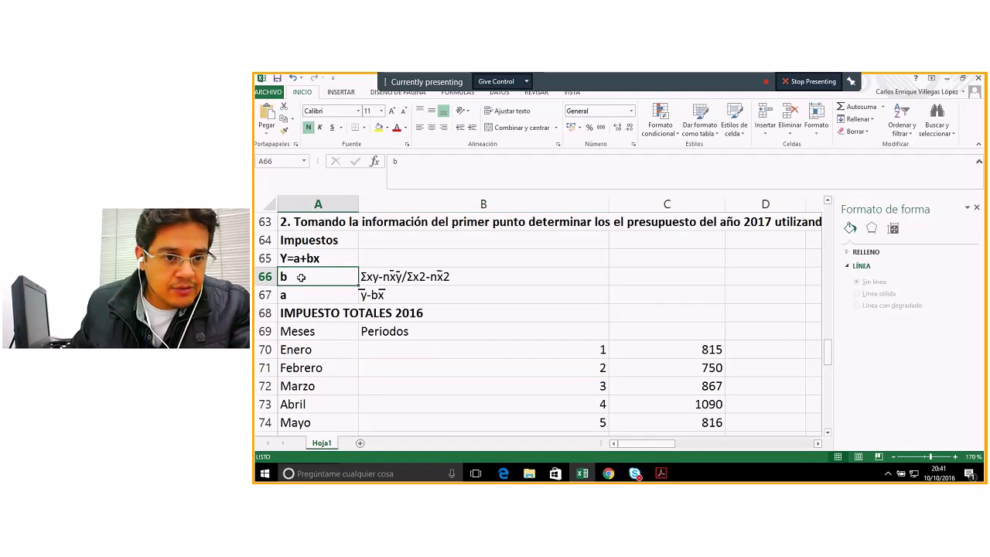
click(299, 296)
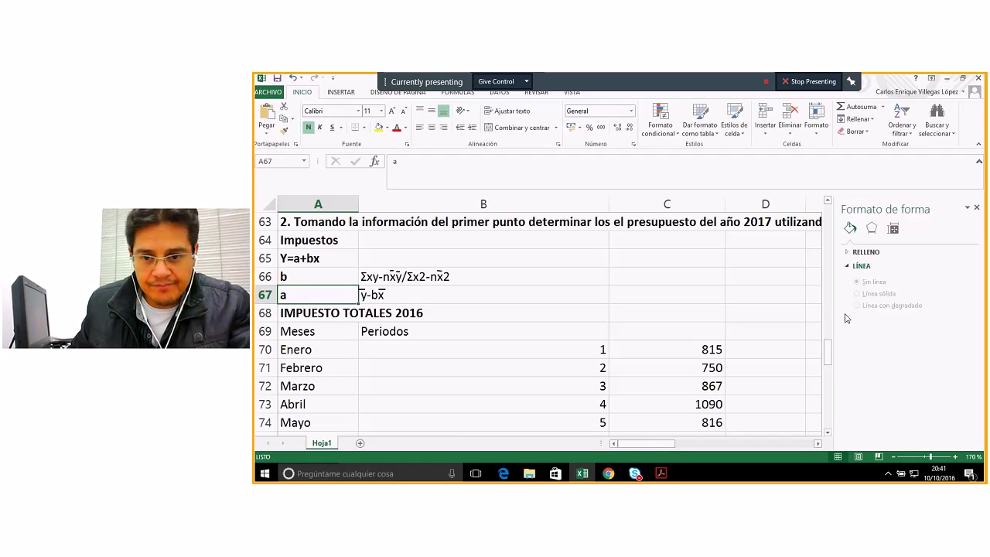
click(976, 207)
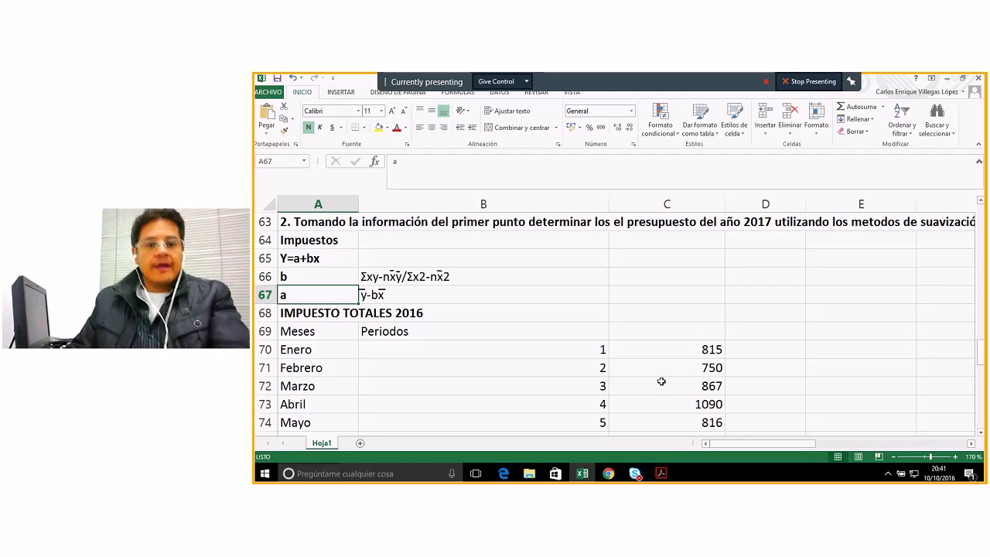
- Insert an empty row between the IMPUESTO TOTALES 2016 title and the Meses and Periodos headings
scroll(665, 377, down, 1)
scroll(667, 374, down, 1)
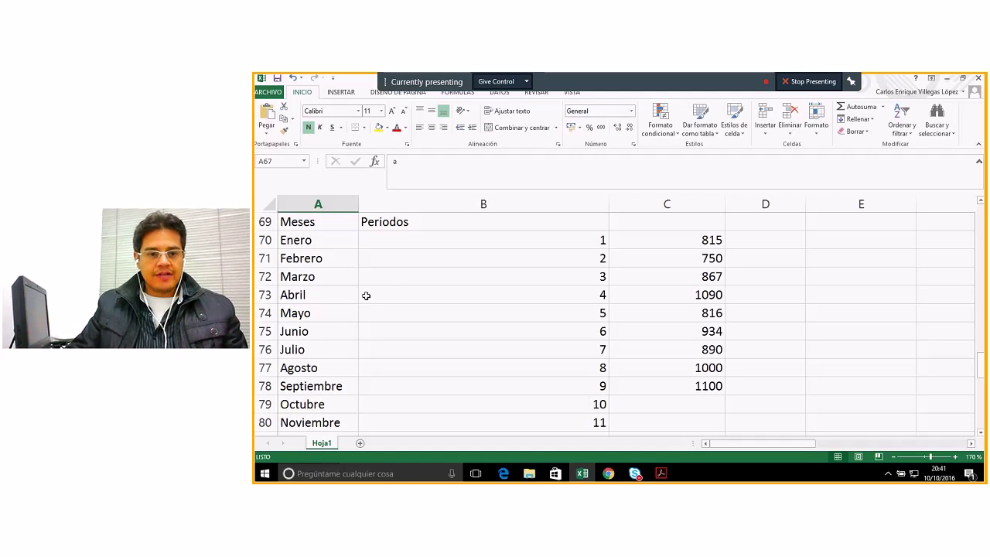
click(311, 243)
click(311, 257)
scroll(311, 257, up, 1)
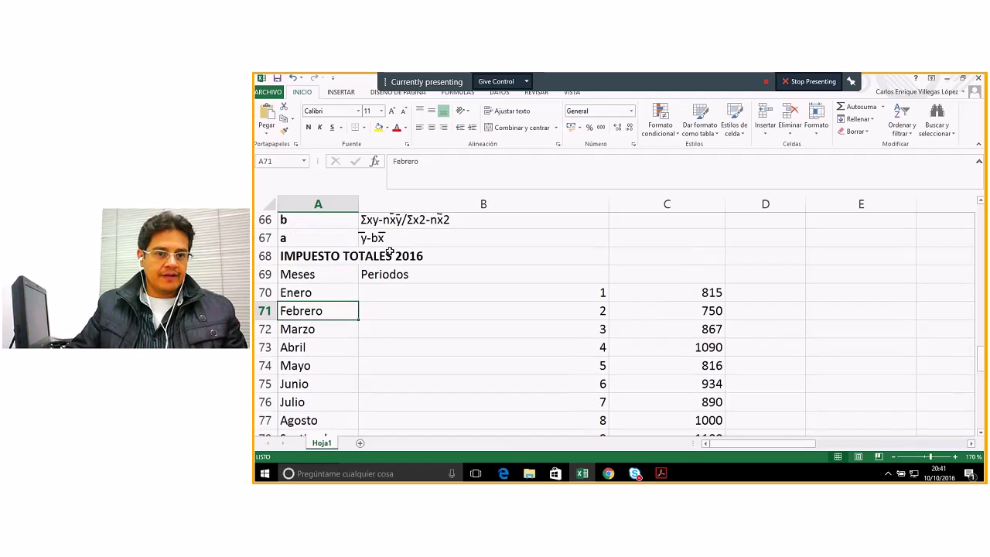
click(312, 258)
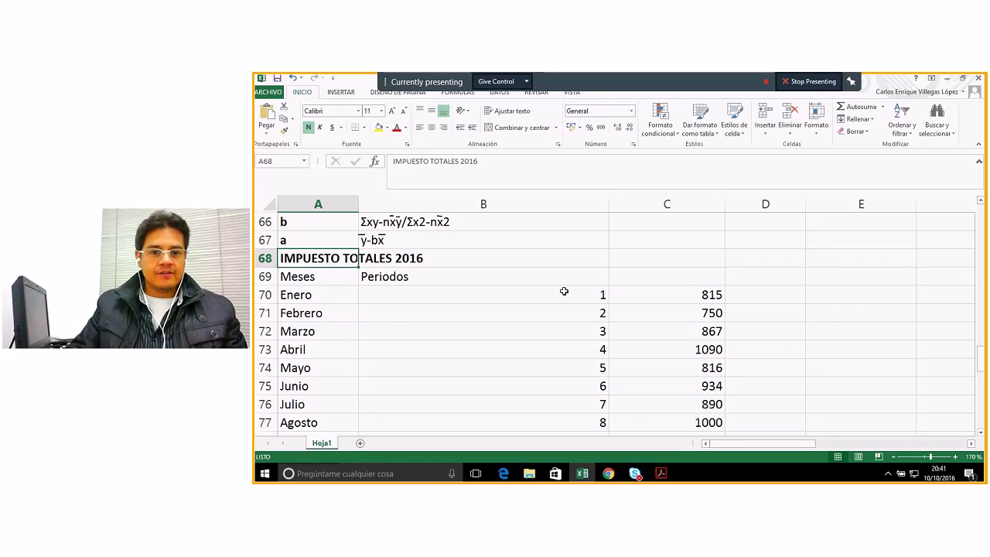
click(467, 276)
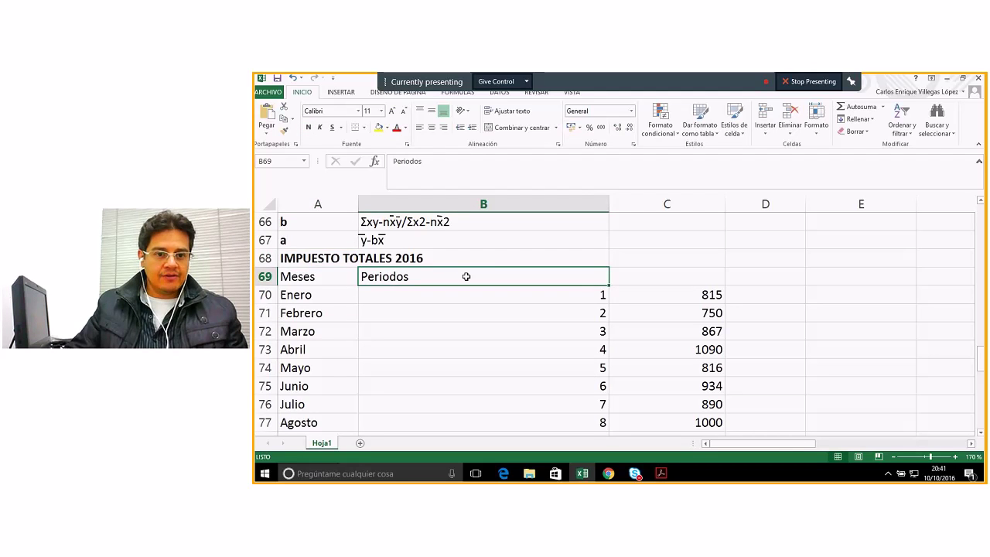
right_click(265, 277)
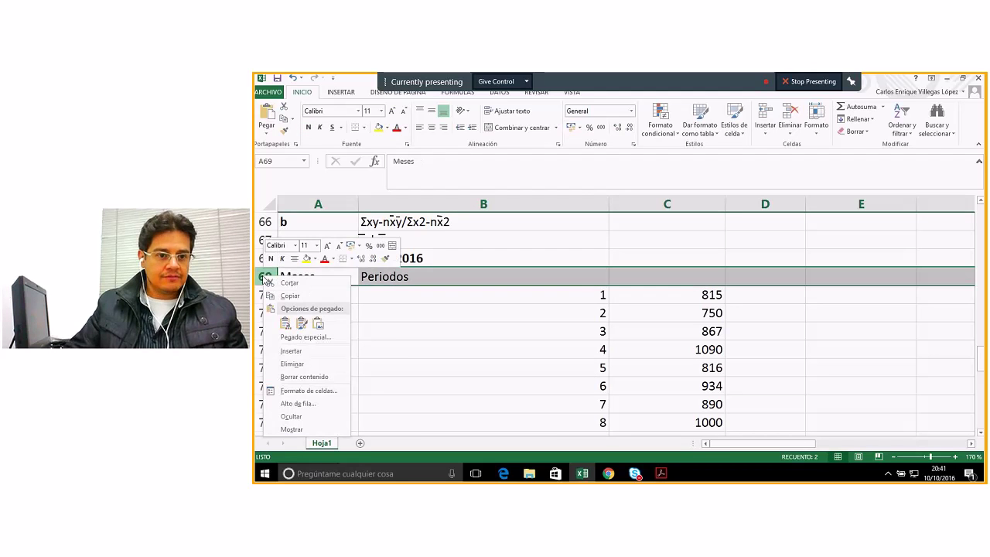
click(290, 350)
click(487, 339)
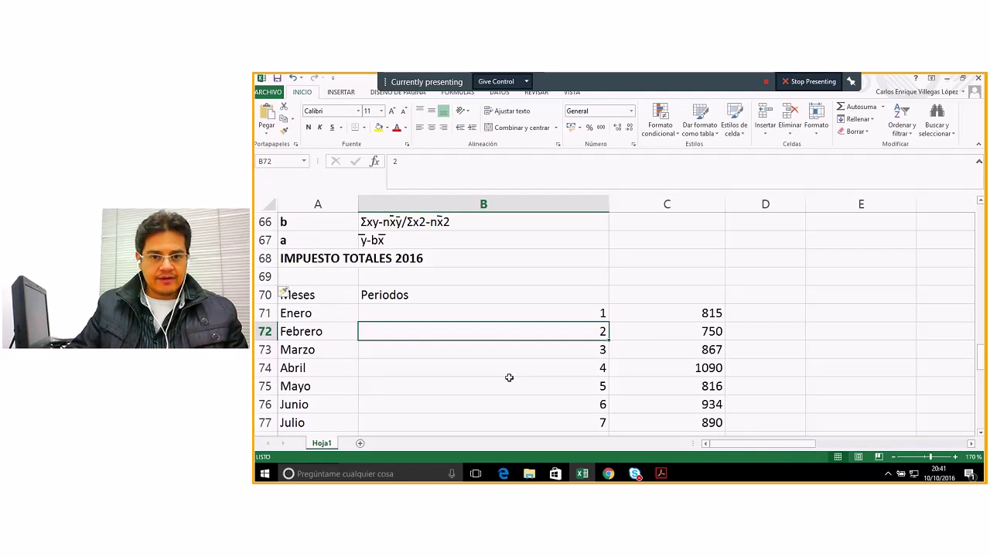
- Enter the variable headings X in B69 and Y in C69 above the periods and the tax amounts
click(520, 276)
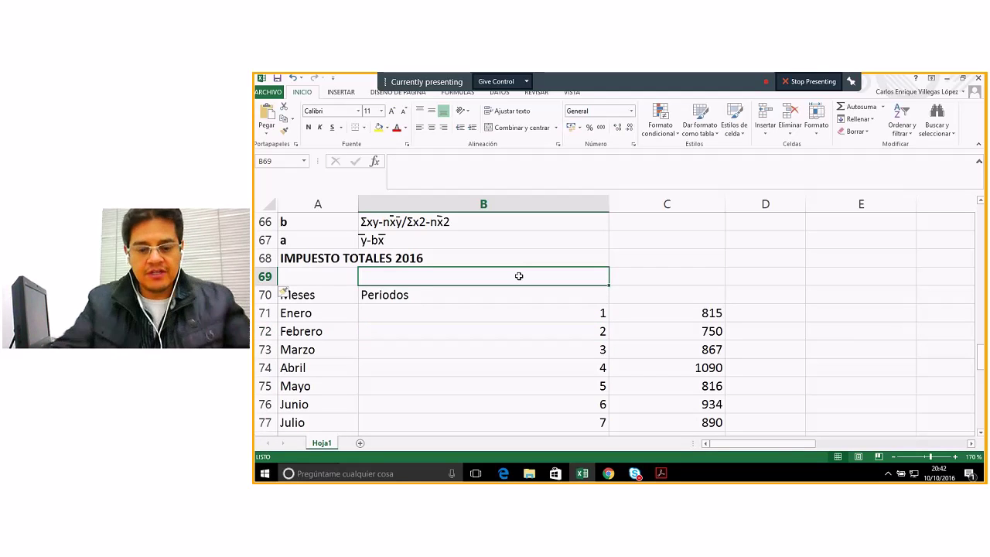
text(X)
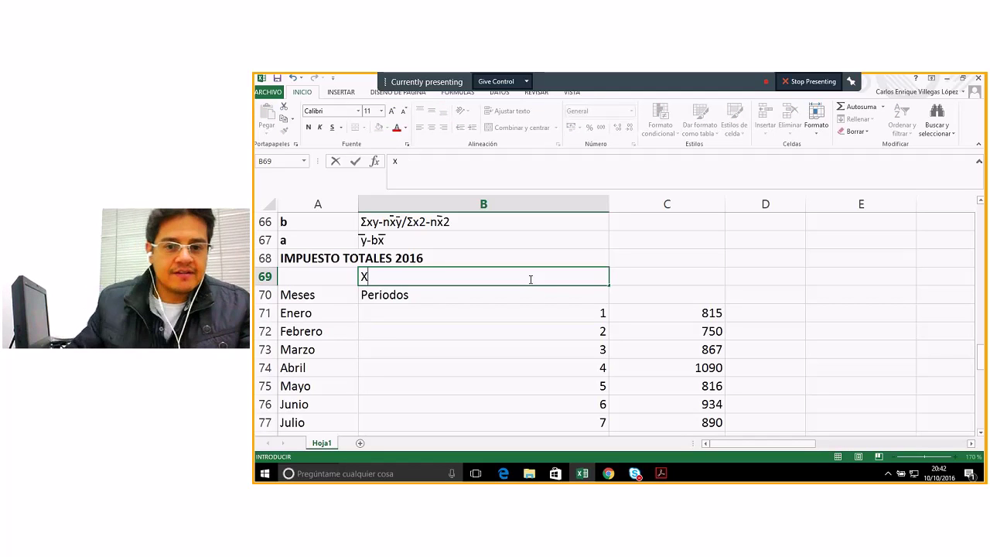
click(697, 279)
text(y)
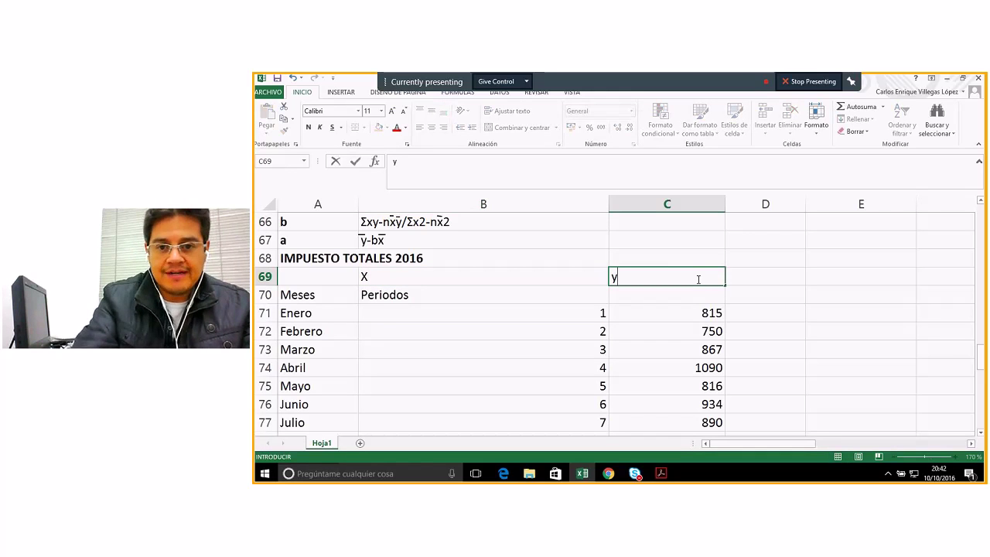
key(BackSpace)
text(Y)
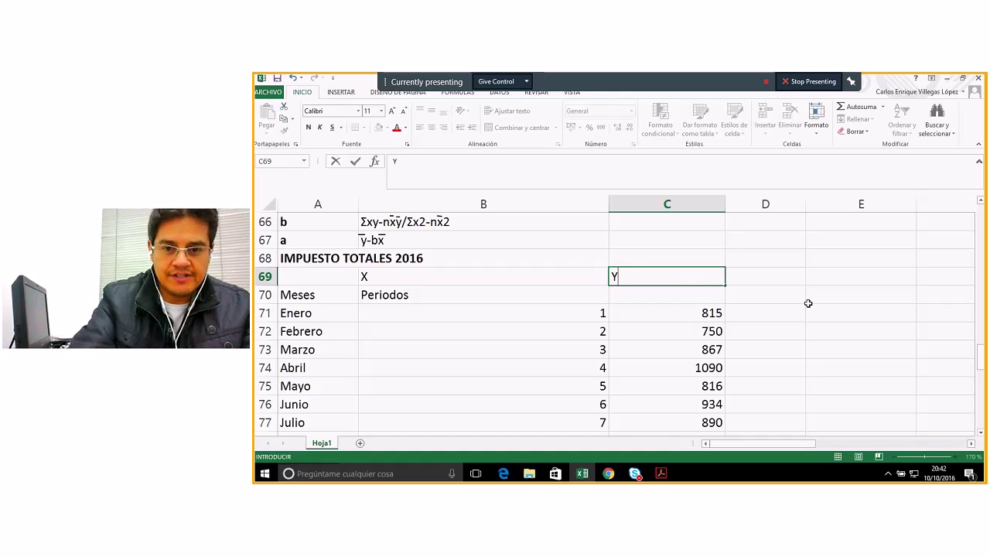
- Right-align the X and Y headings in B69:C69
click(457, 274)
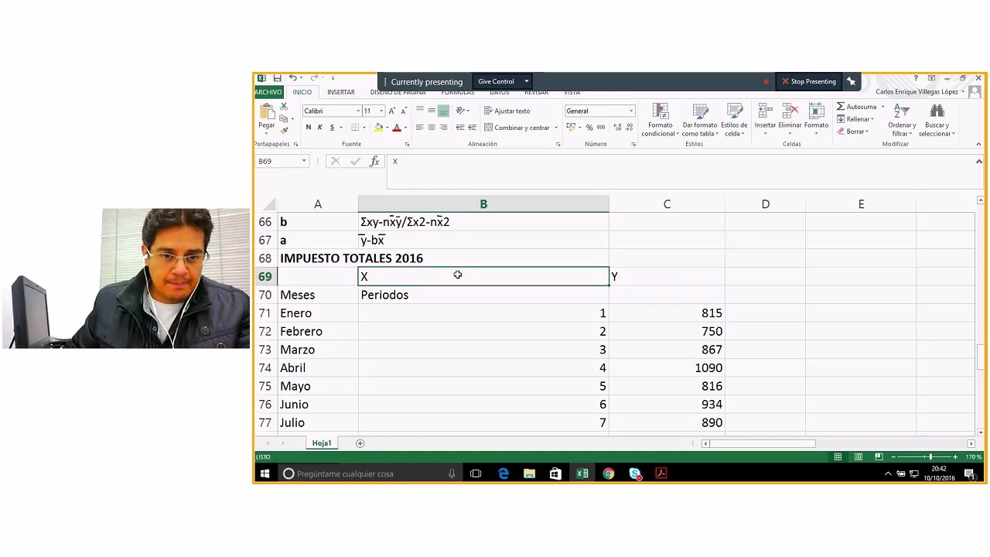
click(654, 277)
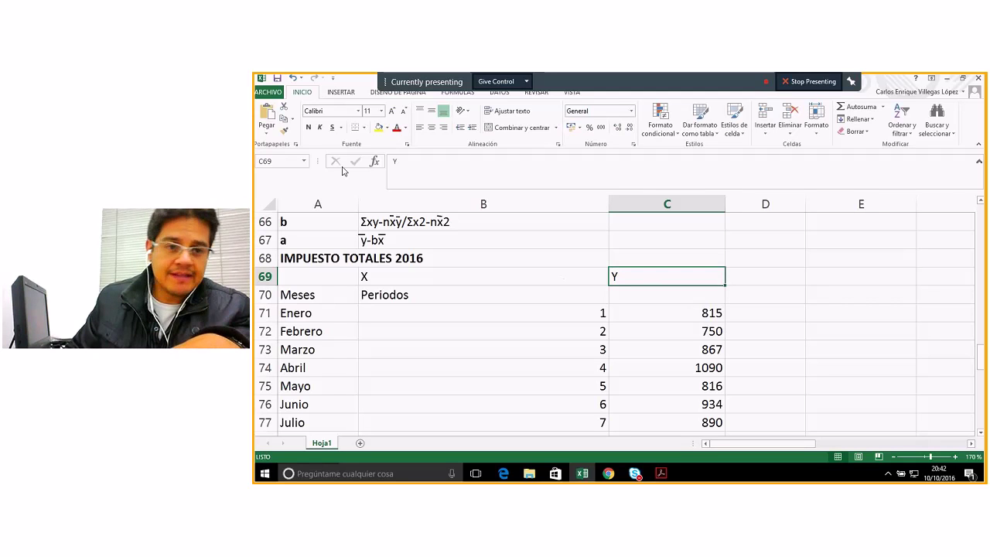
click(430, 280)
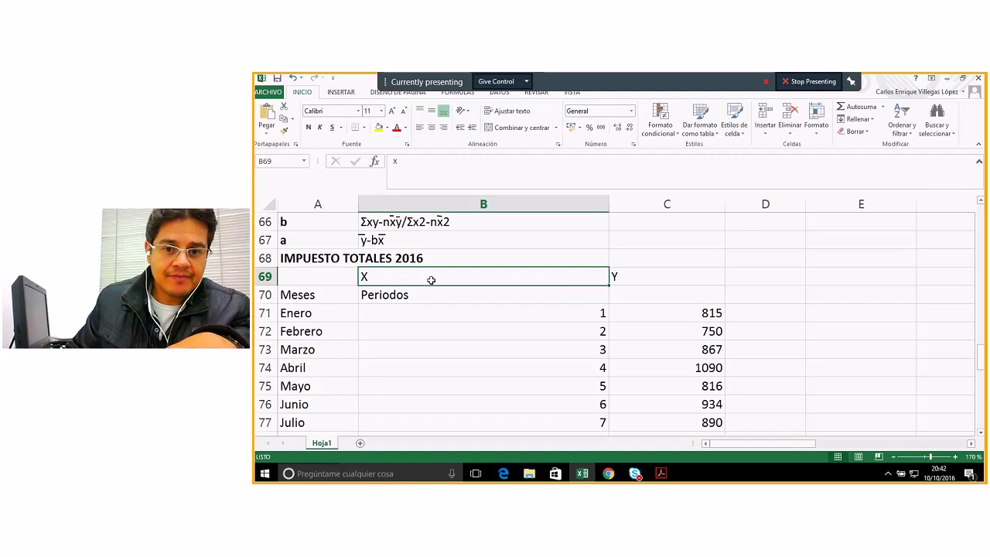
drag(431, 279, 621, 277)
click(444, 128)
- Enter the headings xy in E69 and x2 in D69 beside the X and Y headings
scroll(468, 283, up, 1)
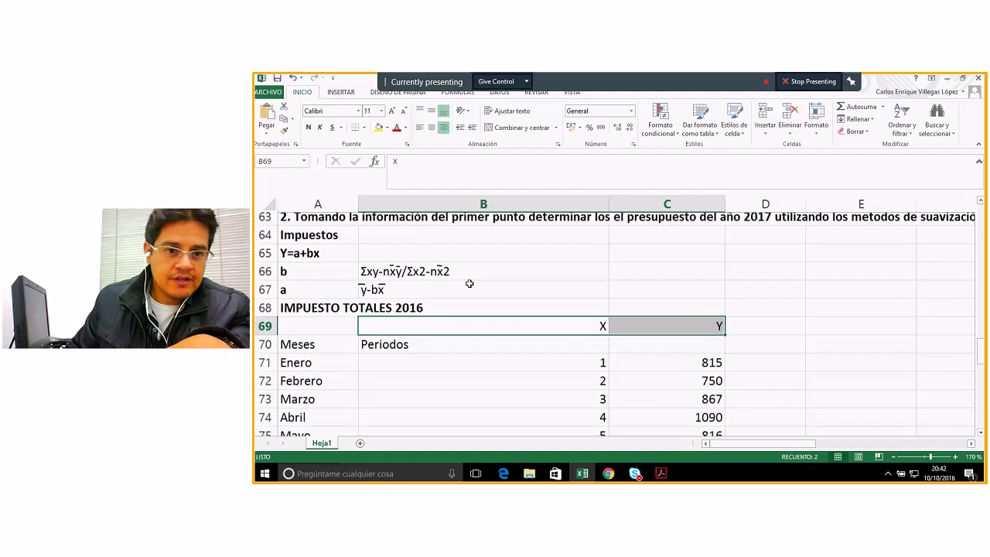
click(332, 277)
click(371, 277)
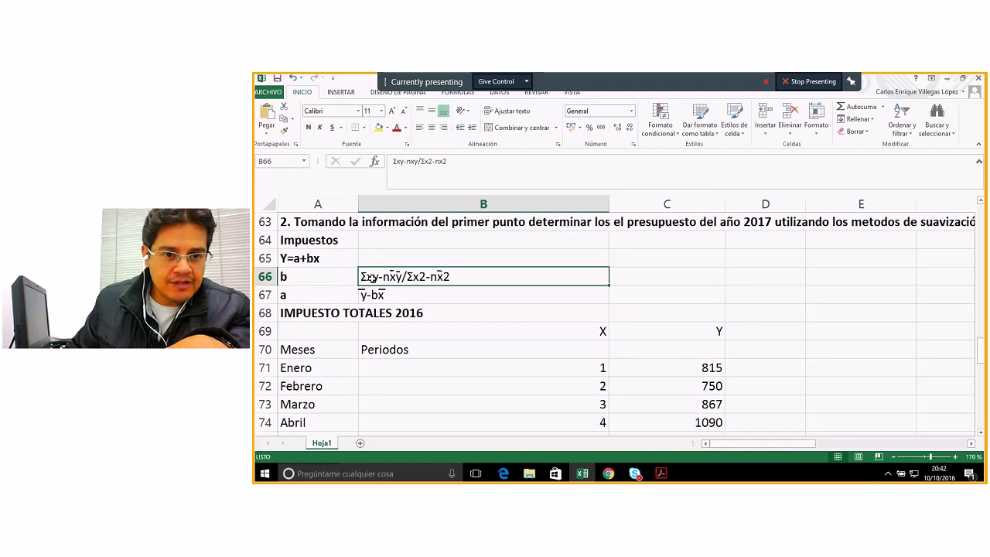
click(771, 332)
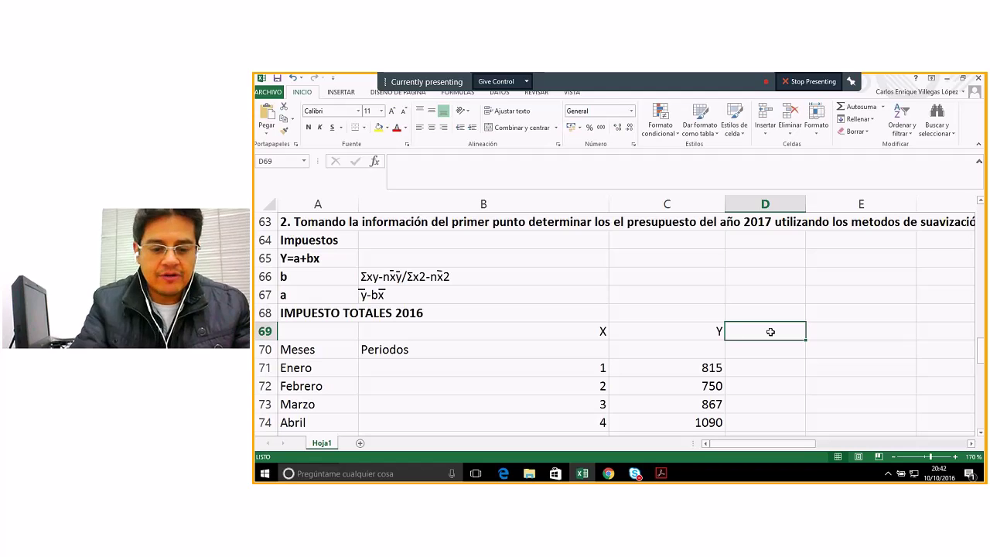
click(829, 331)
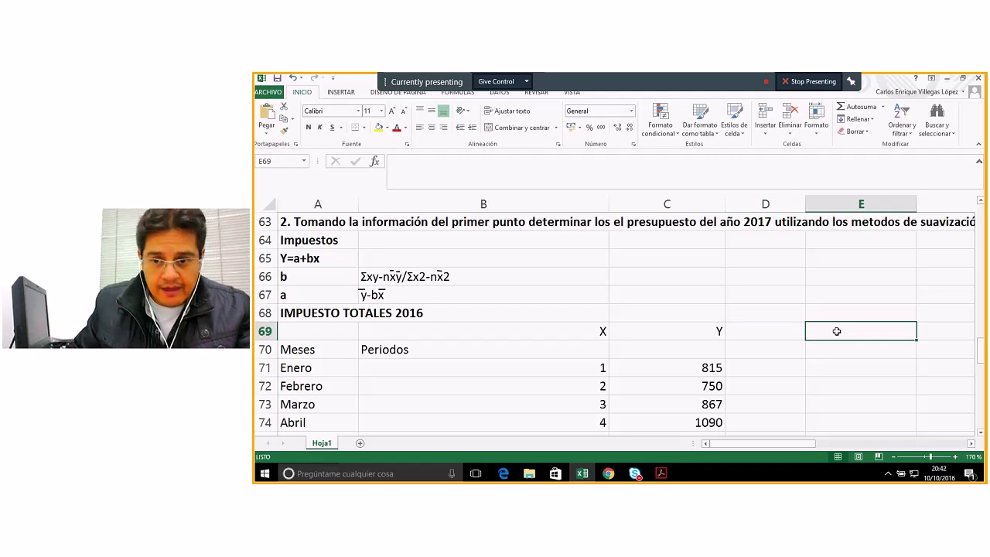
text(xy)
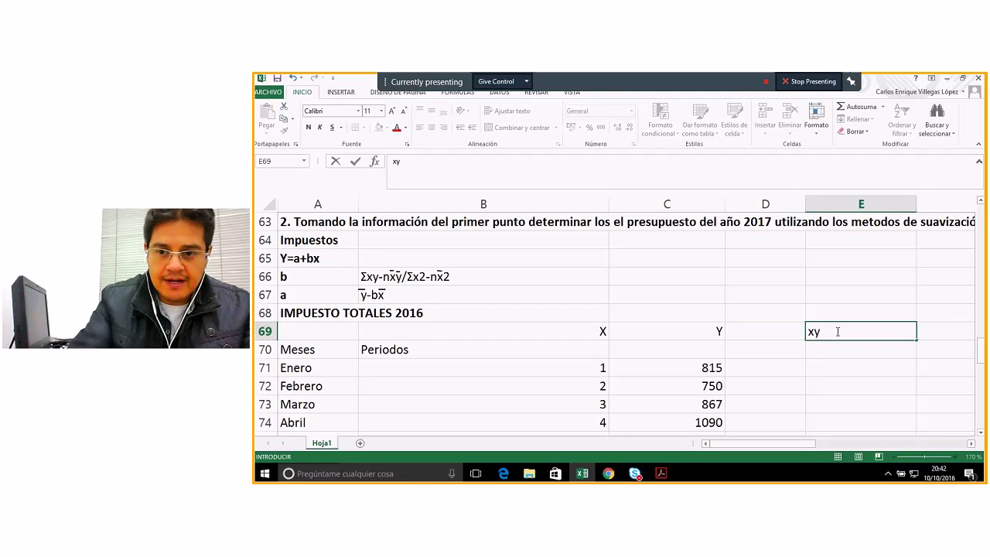
click(763, 328)
text(x2)
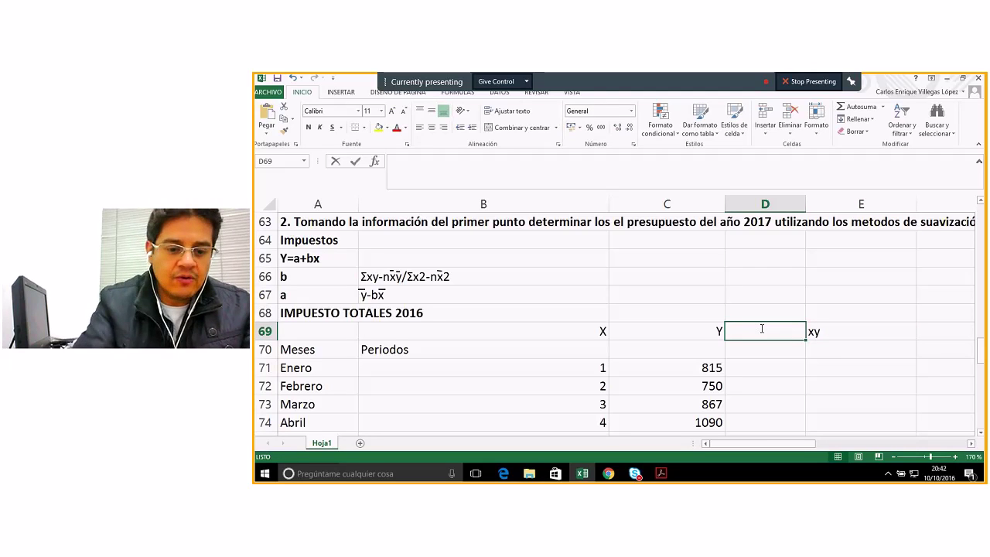
click(794, 369)
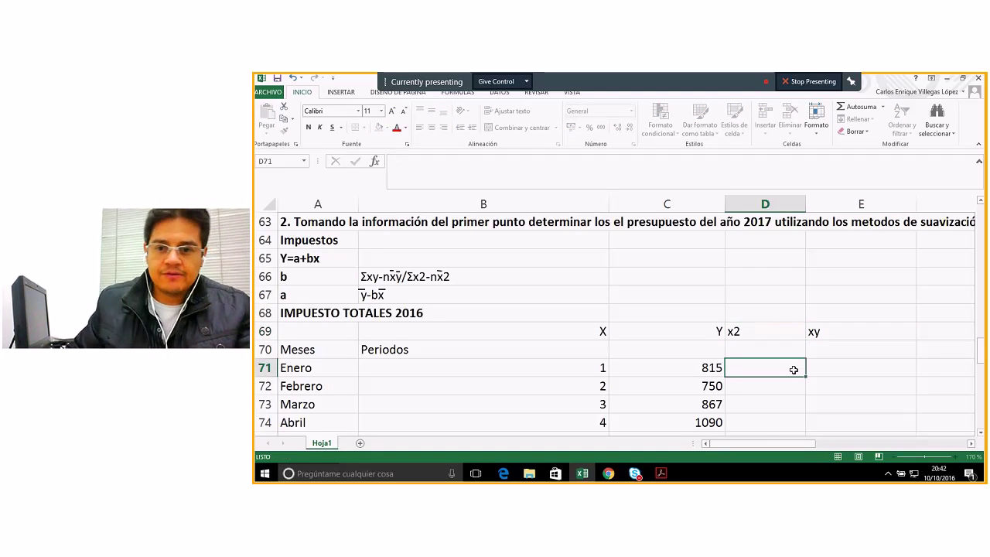
- Examine the x2 and mean-of-x terms of the b formula in B66 against the x2 and xy headings in row 69
click(742, 331)
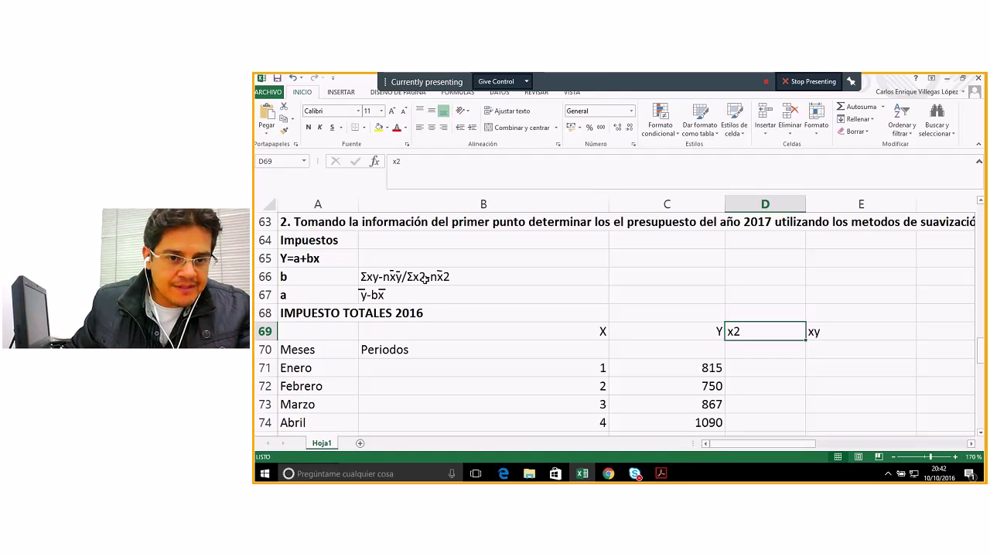
click(418, 276)
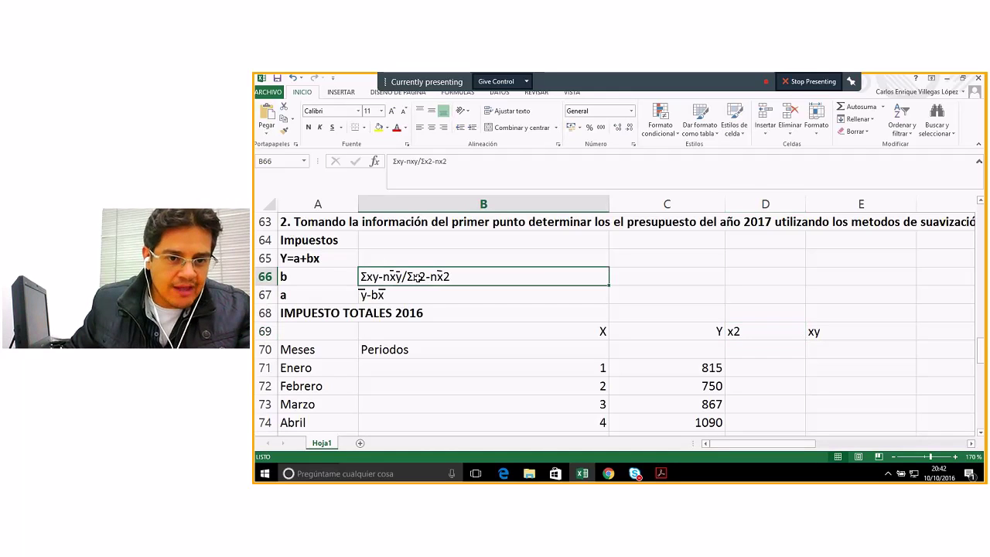
double_click(418, 276)
drag(415, 276, 426, 277)
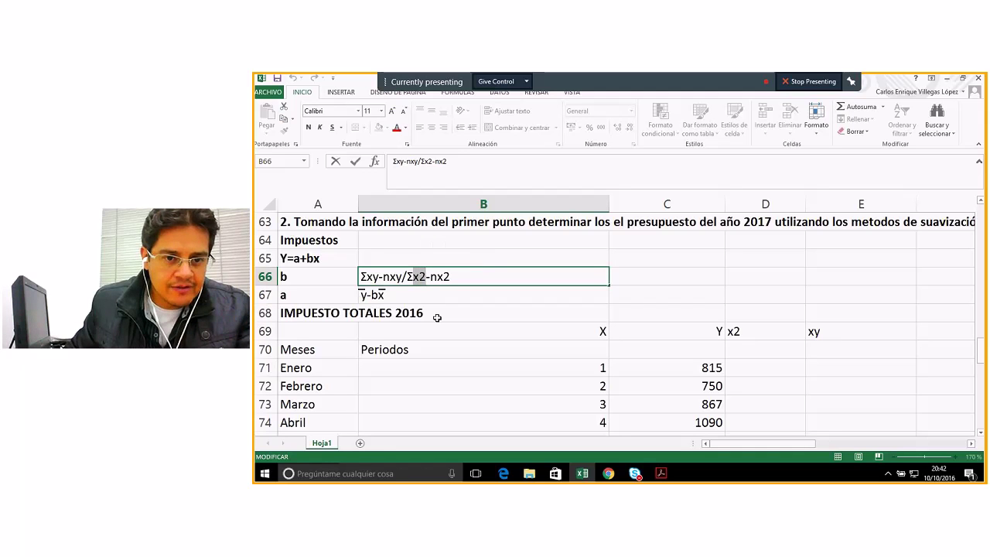
key(Return)
click(439, 275)
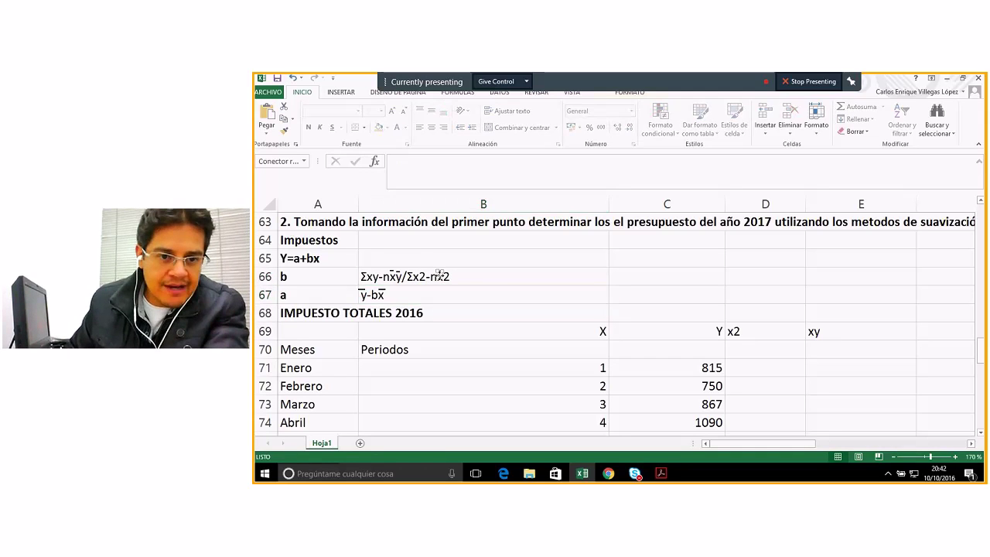
double_click(439, 276)
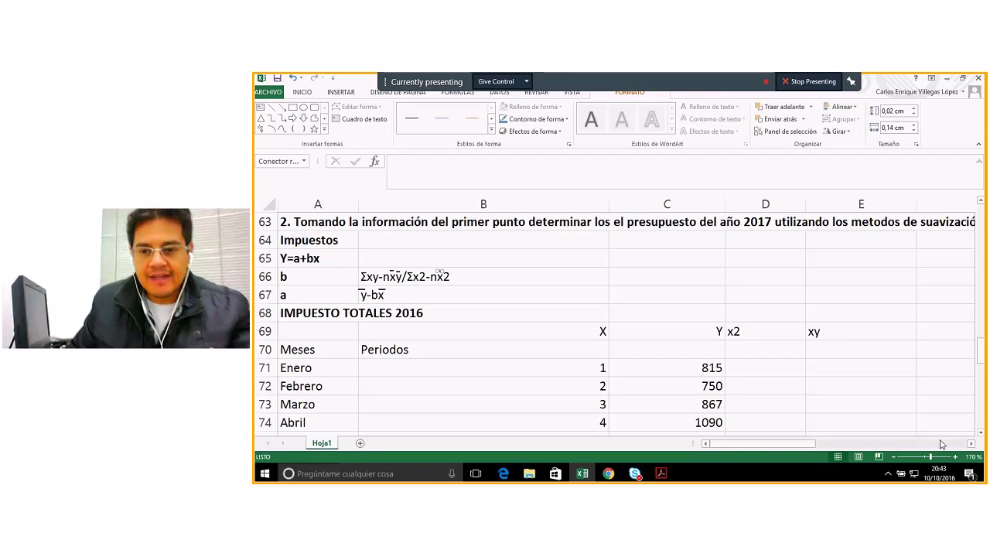
scroll(879, 379, right, 1)
scroll(879, 380, down, 1)
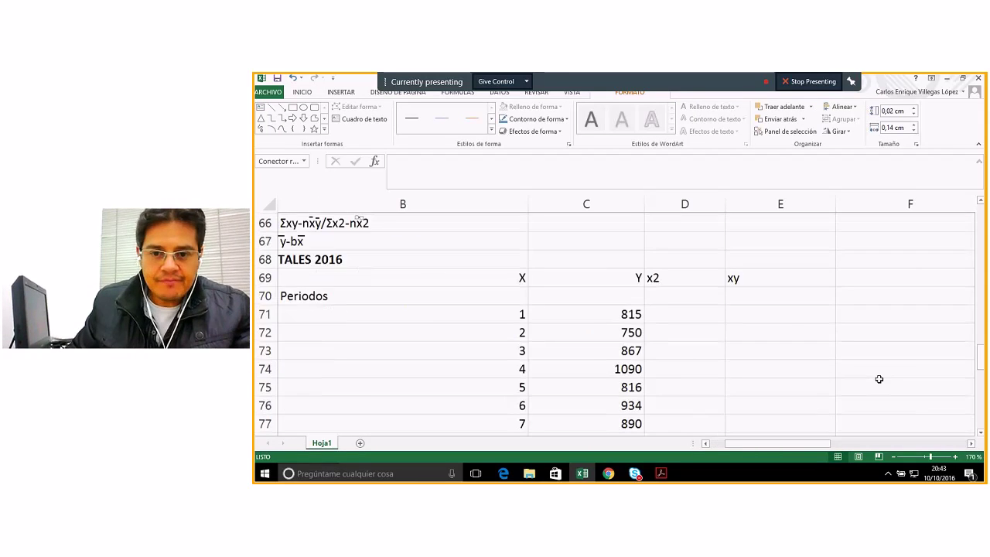
click(670, 278)
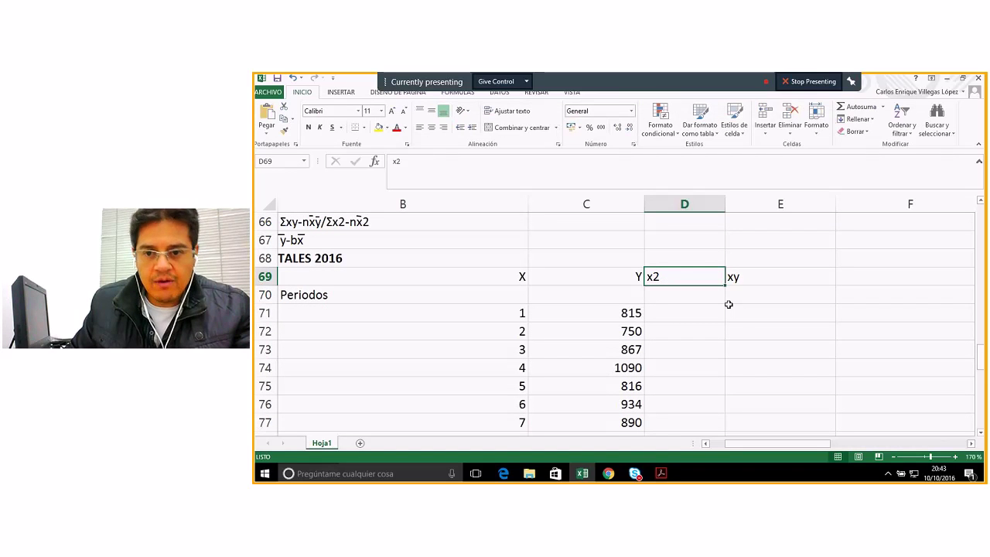
click(747, 283)
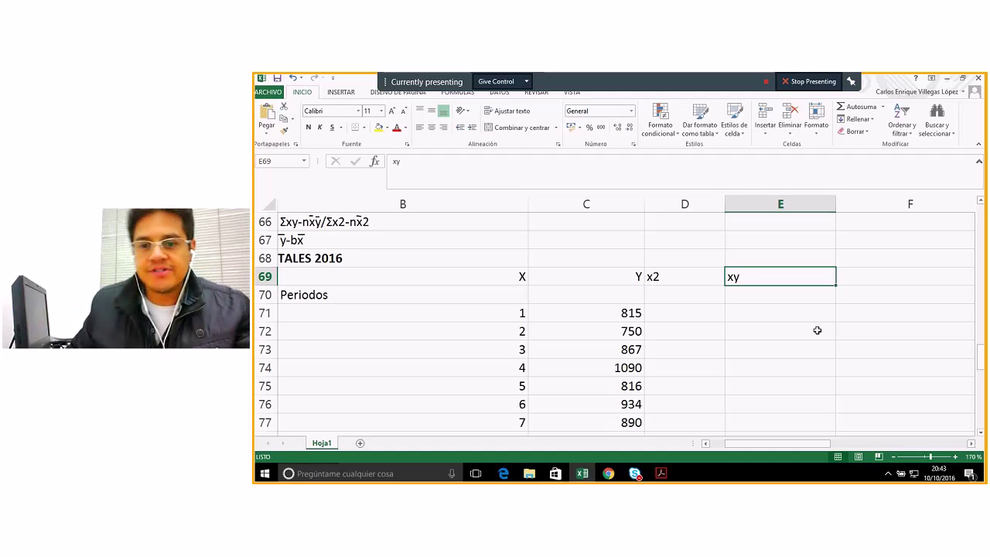
click(669, 316)
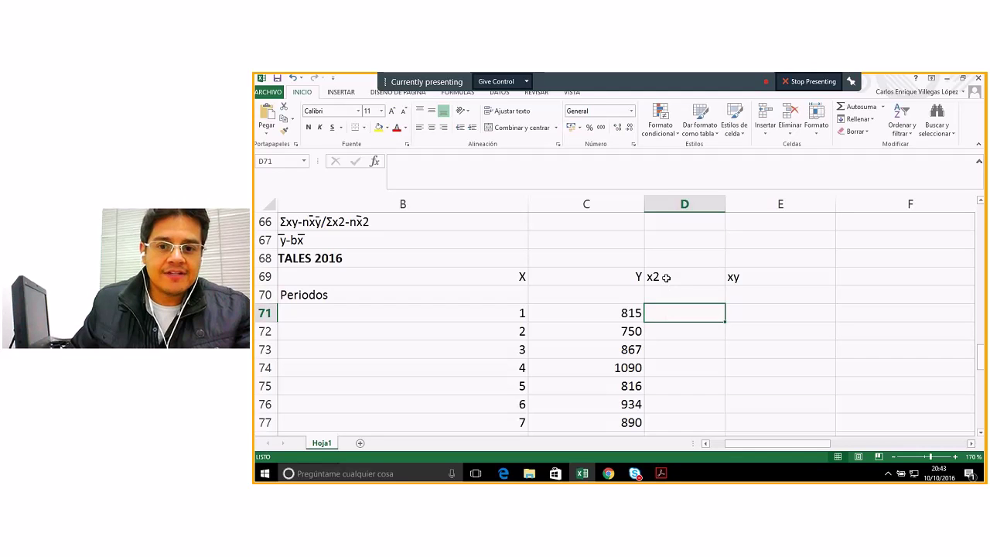
click(669, 280)
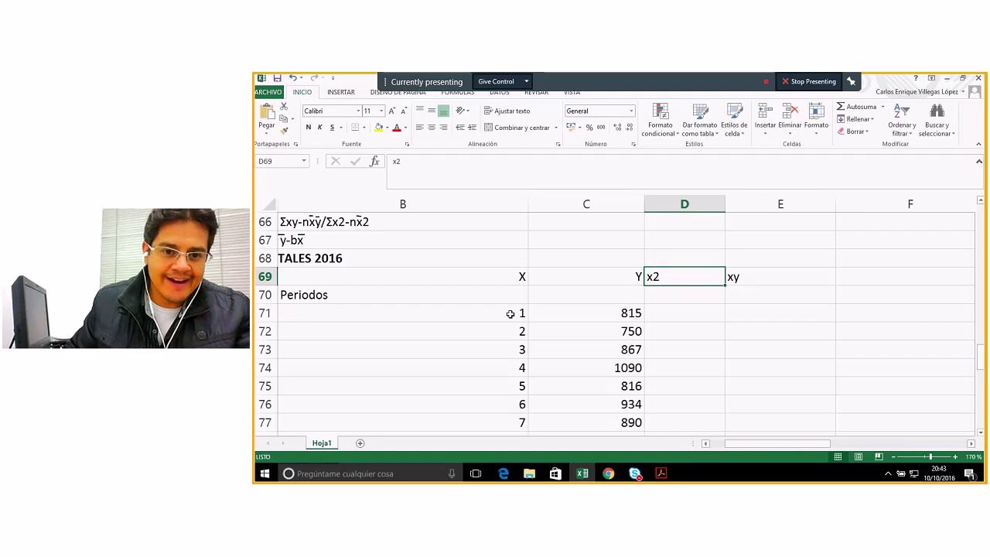
- Insert the circumflex symbol (^) into D71, the first cell for the x2 values
click(680, 315)
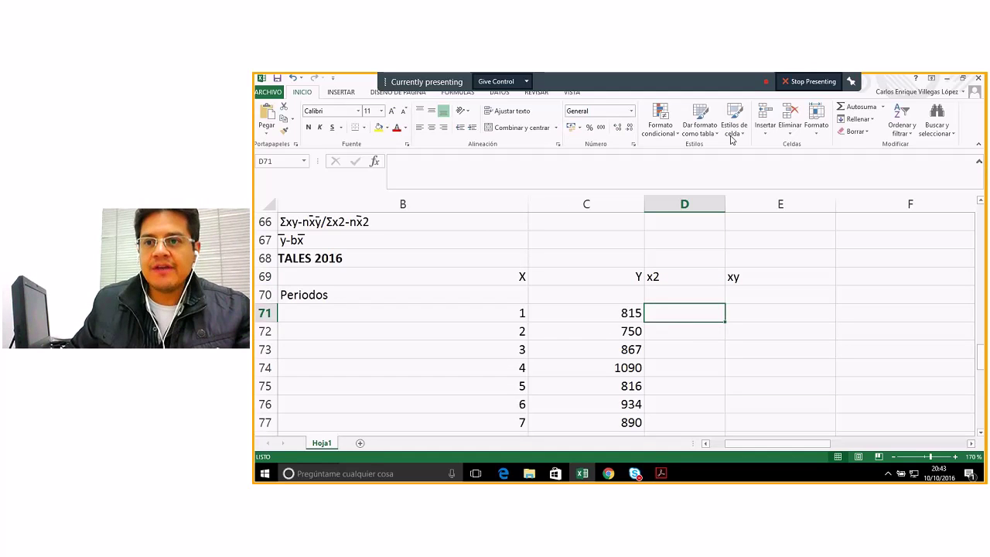
click(338, 93)
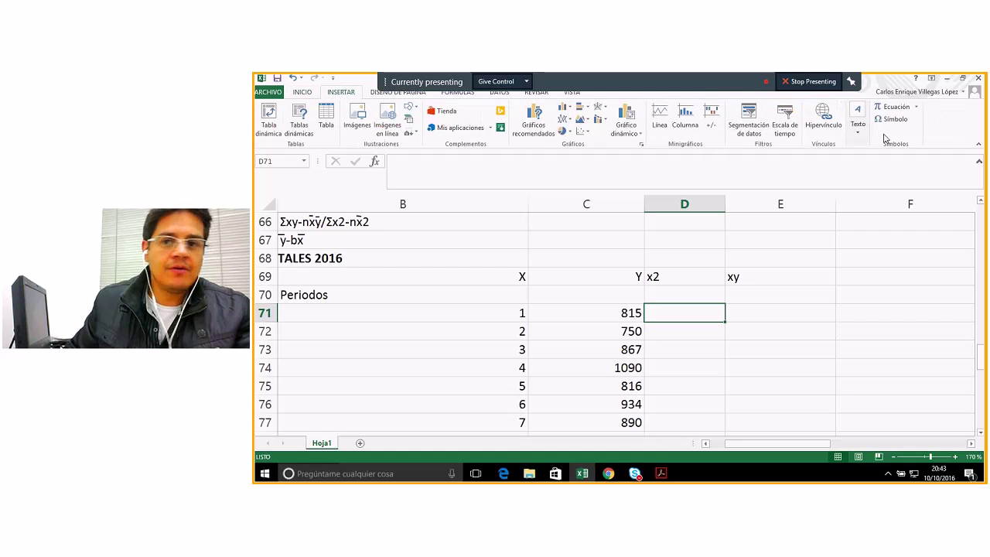
click(895, 120)
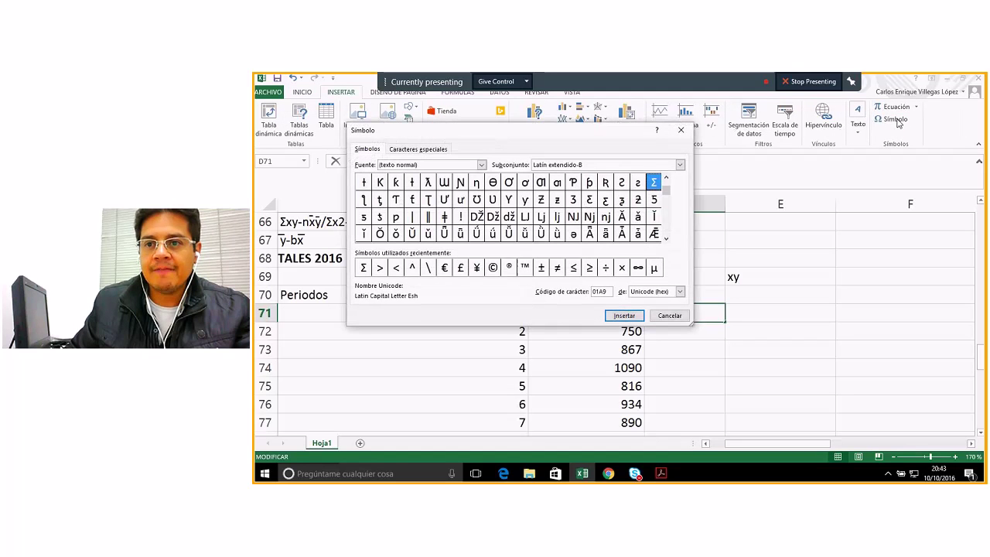
click(412, 268)
click(624, 316)
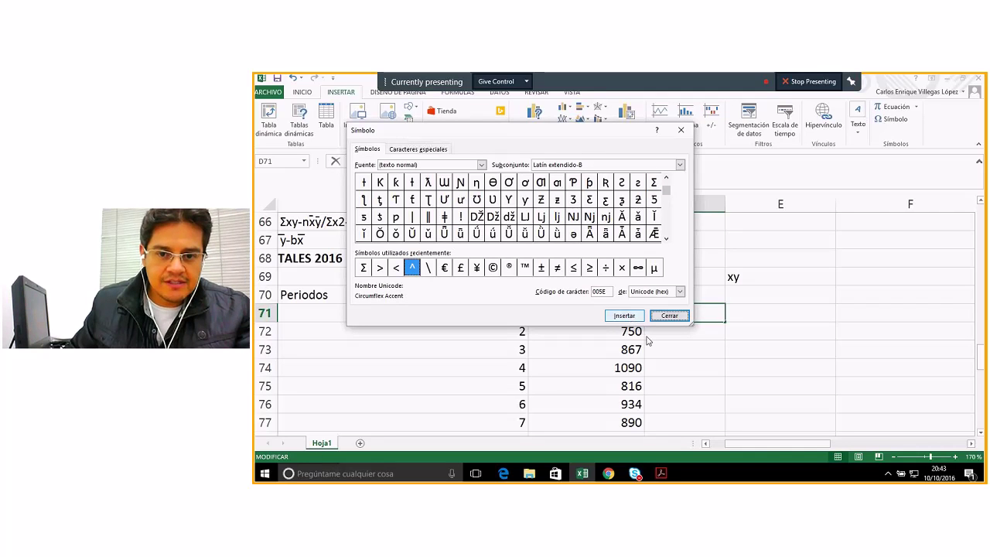
click(630, 318)
click(670, 316)
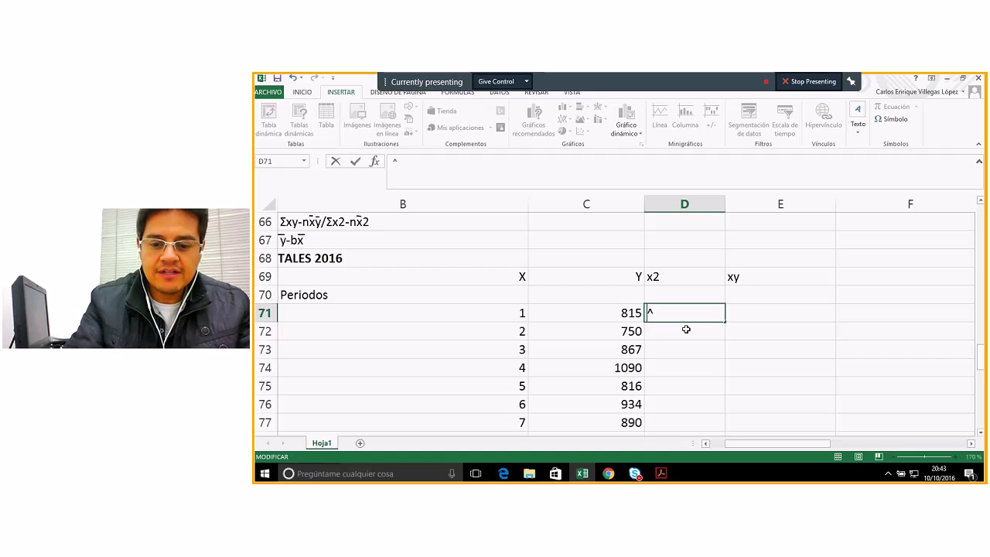
- Complete the formula in D71 as =(B71)^2 to square the first period
text(?)
key(BackSpace)
text(=()
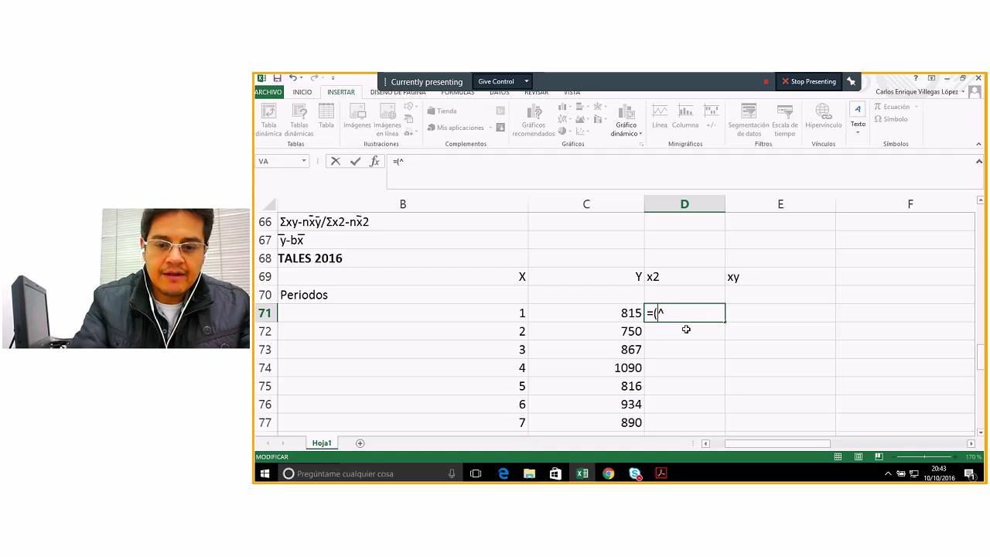
click(506, 312)
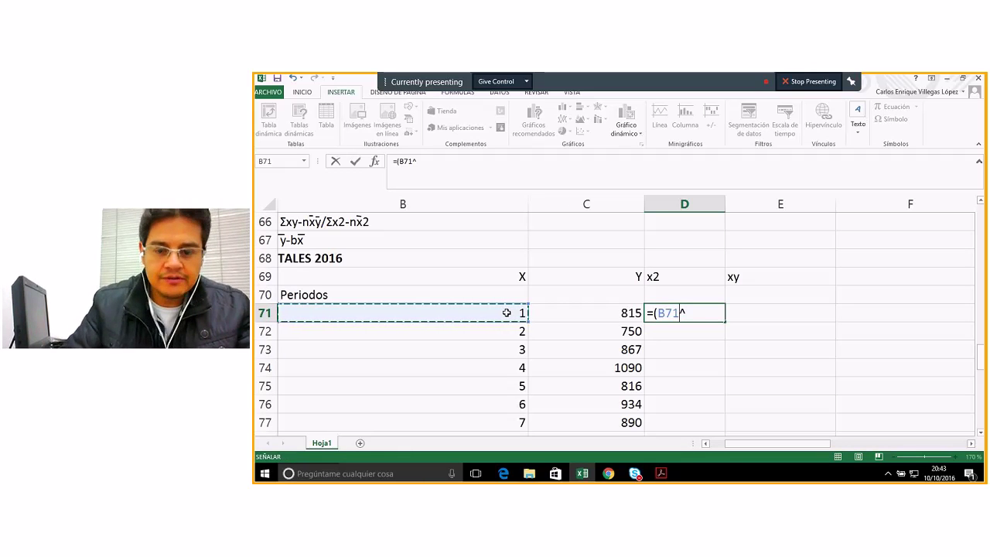
text())
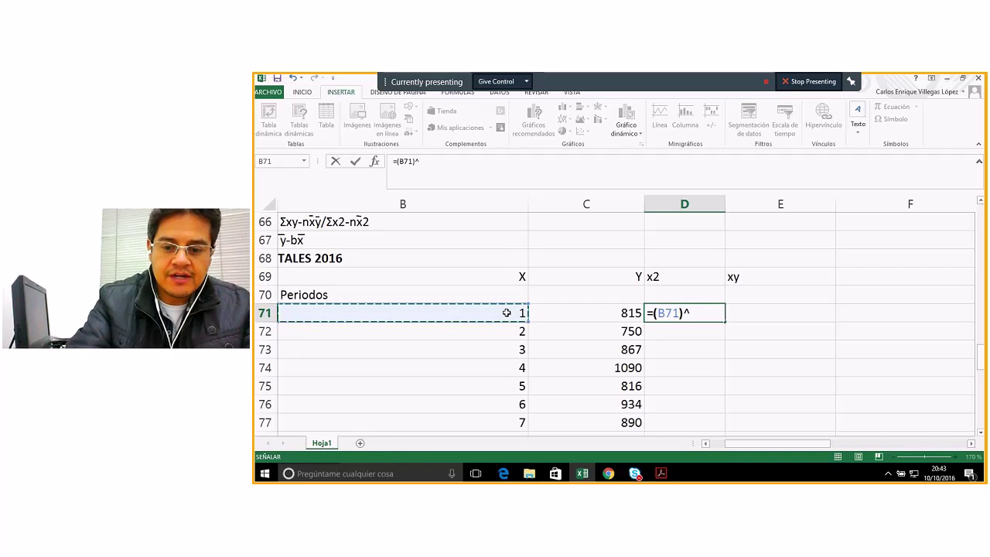
click(694, 314)
text(2)
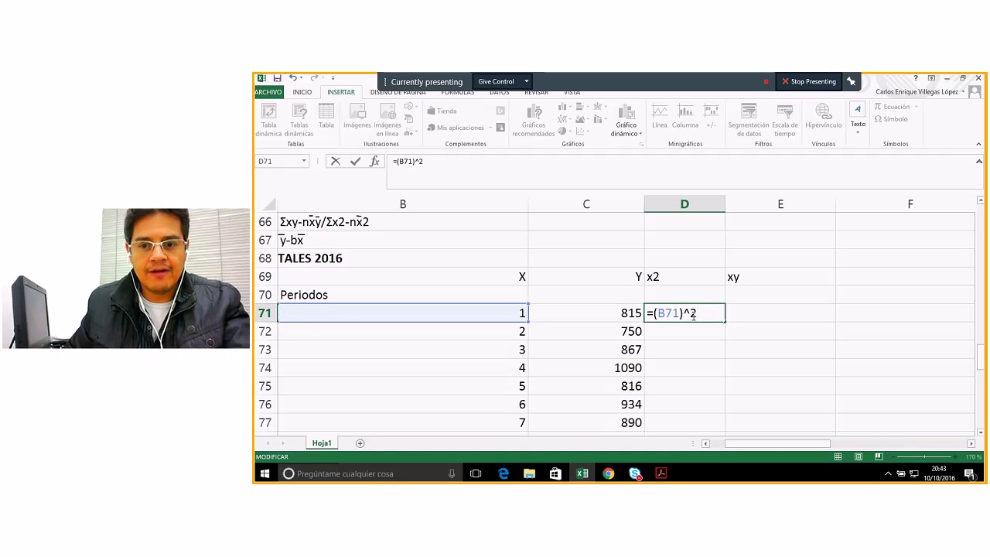
key(Return)
- Fill the squaring formula from D71 down to D82 for all twelve periods
click(710, 312)
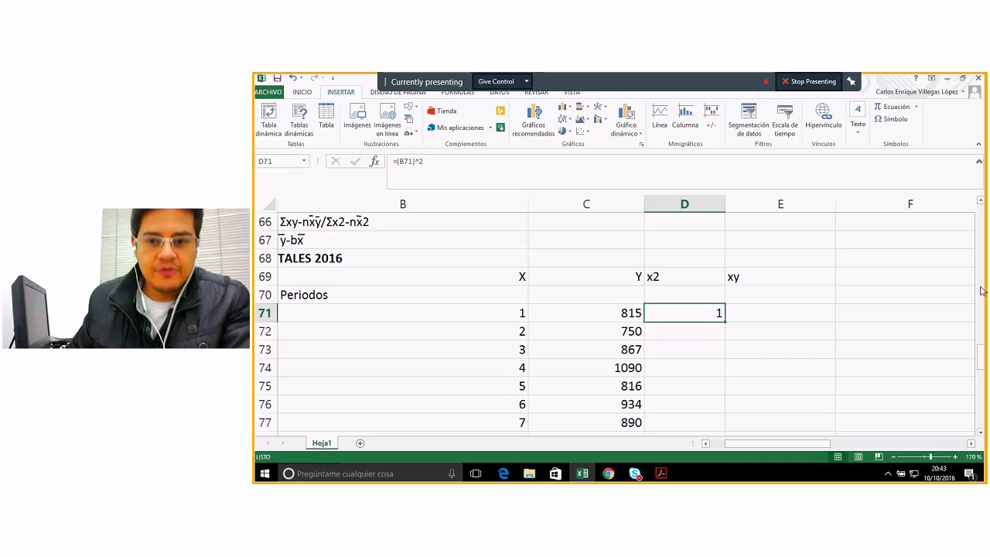
scroll(980, 290, down, 8)
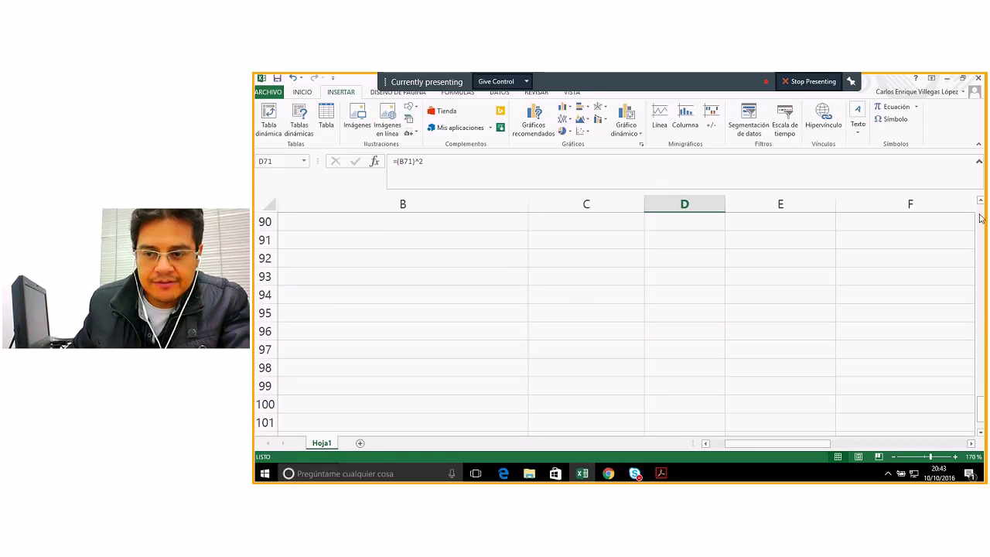
scroll(980, 203, up, 3)
scroll(980, 203, up, 4)
scroll(980, 203, up, 3)
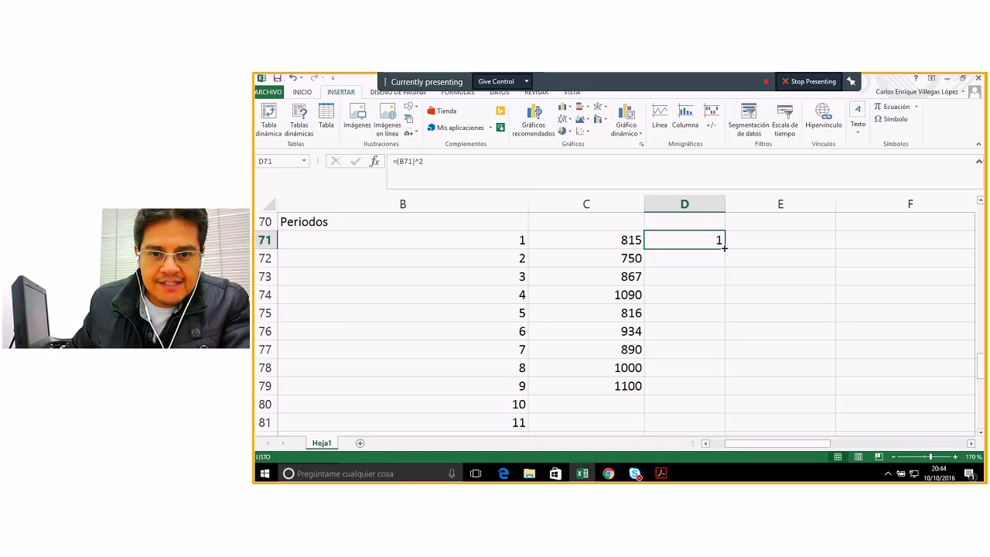
double_click(724, 248)
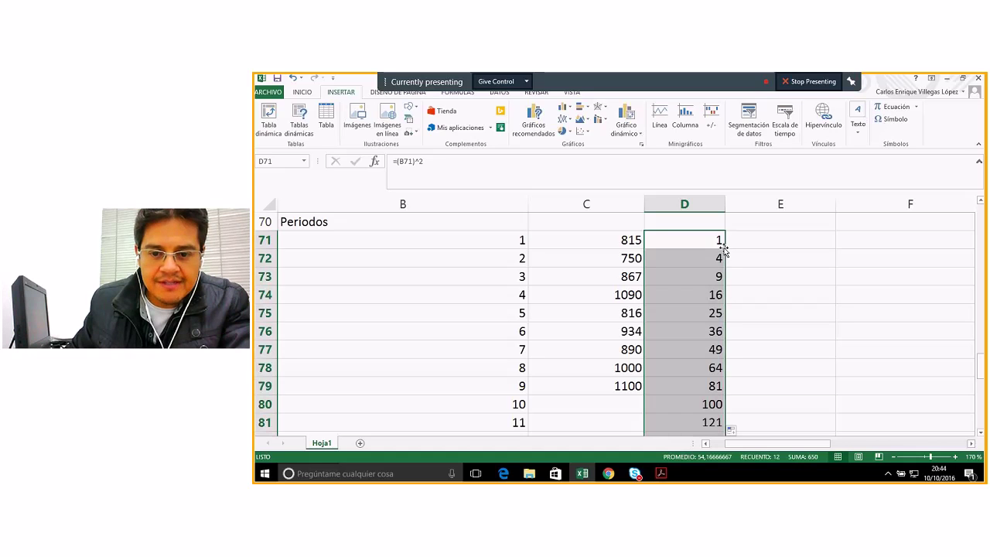
- Check the squared values in column D against their periods in column B, down to period 12
click(498, 257)
click(681, 256)
click(508, 279)
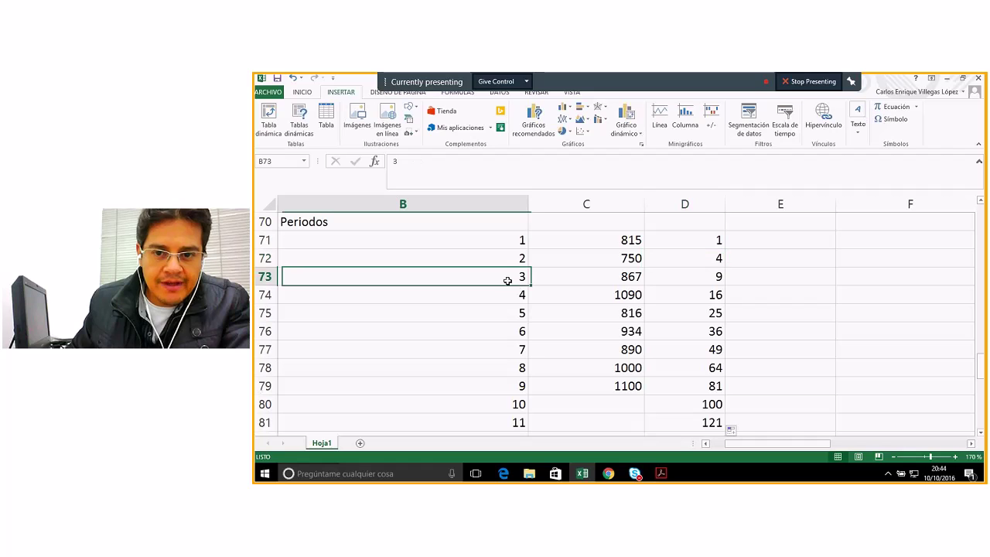
click(694, 276)
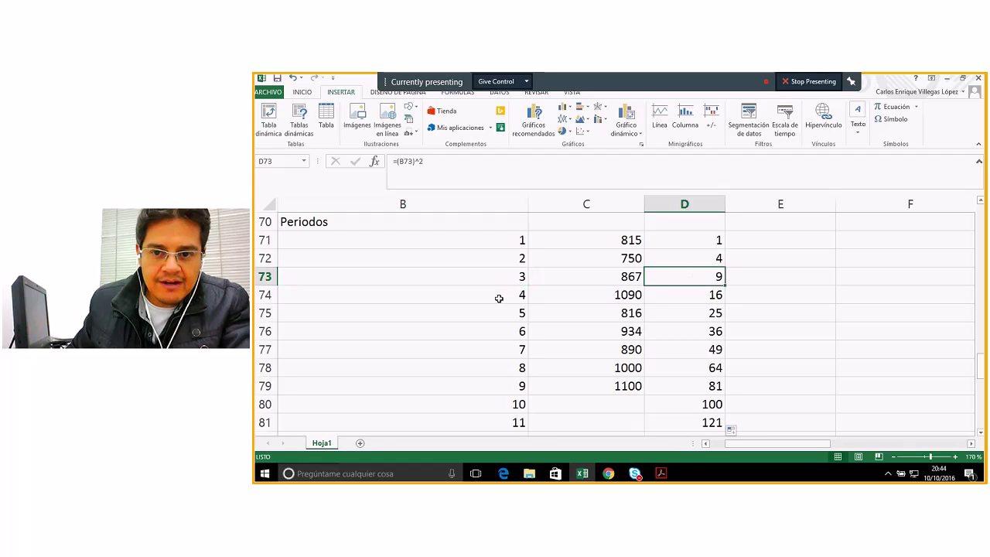
click(512, 297)
click(724, 299)
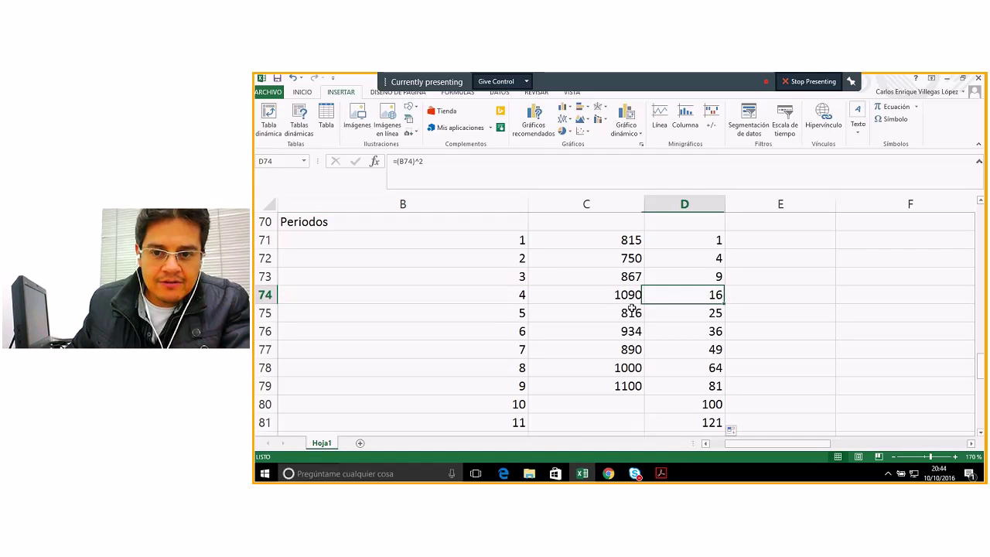
click(781, 314)
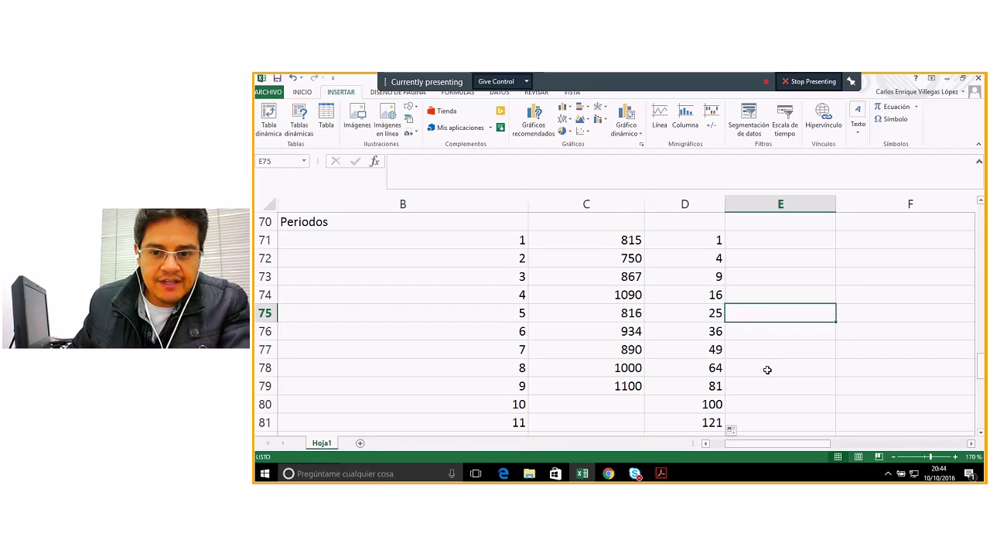
scroll(762, 366, down, 1)
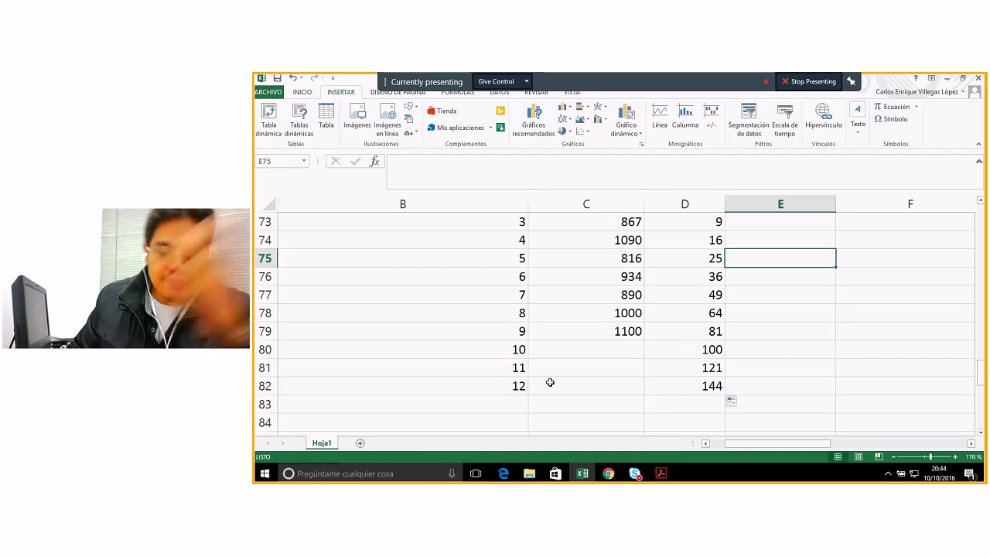
- Clear the squared values for periods 10 to 12 in D80:D82, ending the x2 column at period 9
click(525, 385)
click(702, 382)
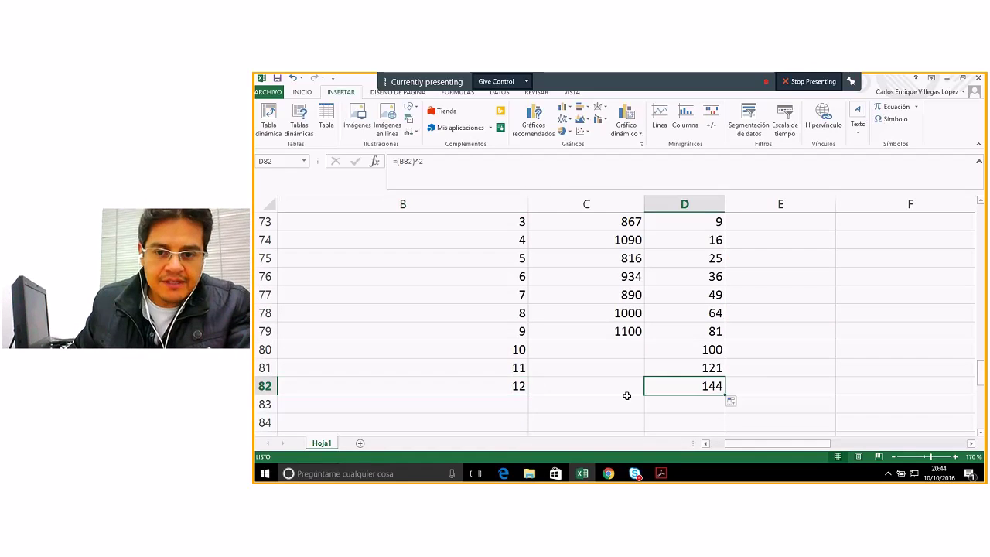
drag(698, 348, 699, 378)
key(Delete)
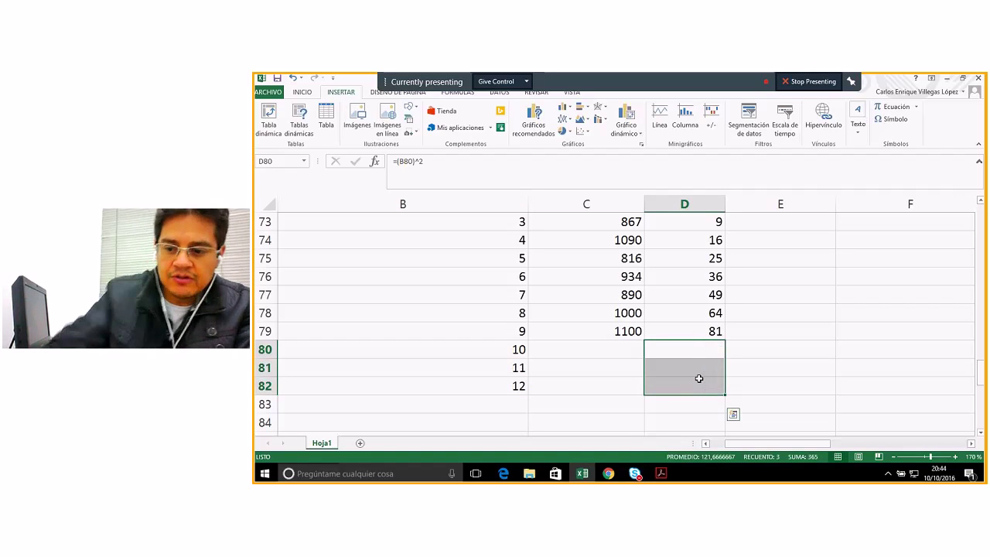
click(504, 330)
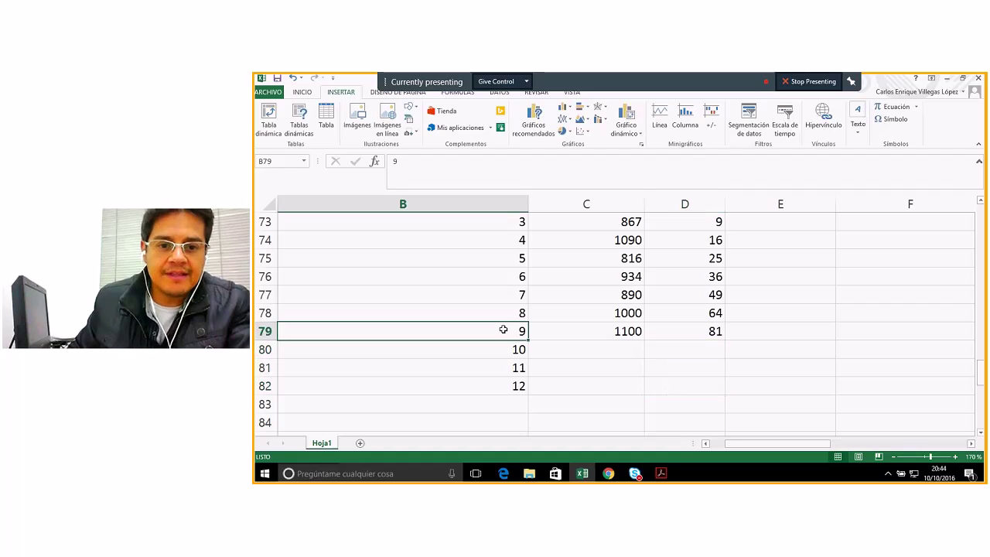
- Enter the formula =B71*C71 in E71, the first cell of the xy column
click(970, 443)
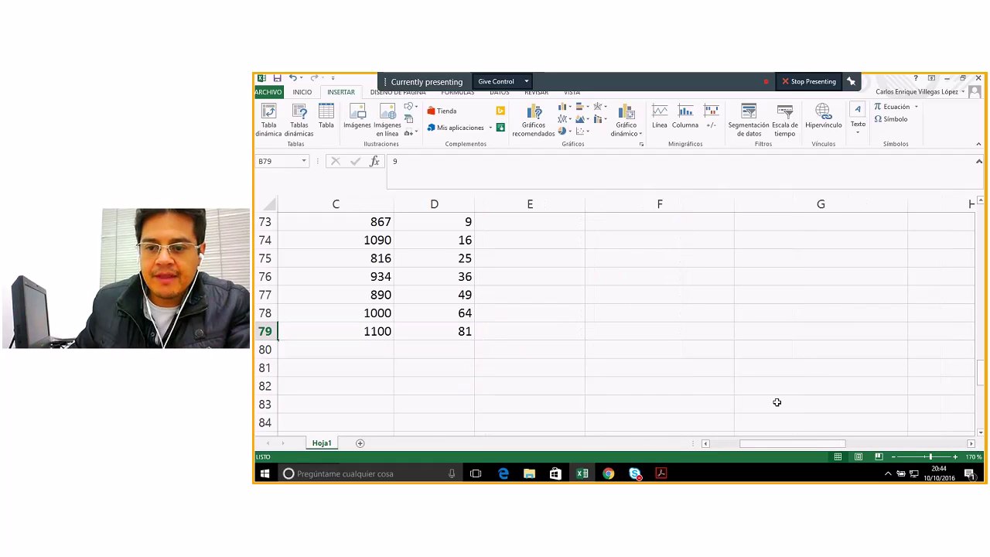
scroll(777, 402, up, 2)
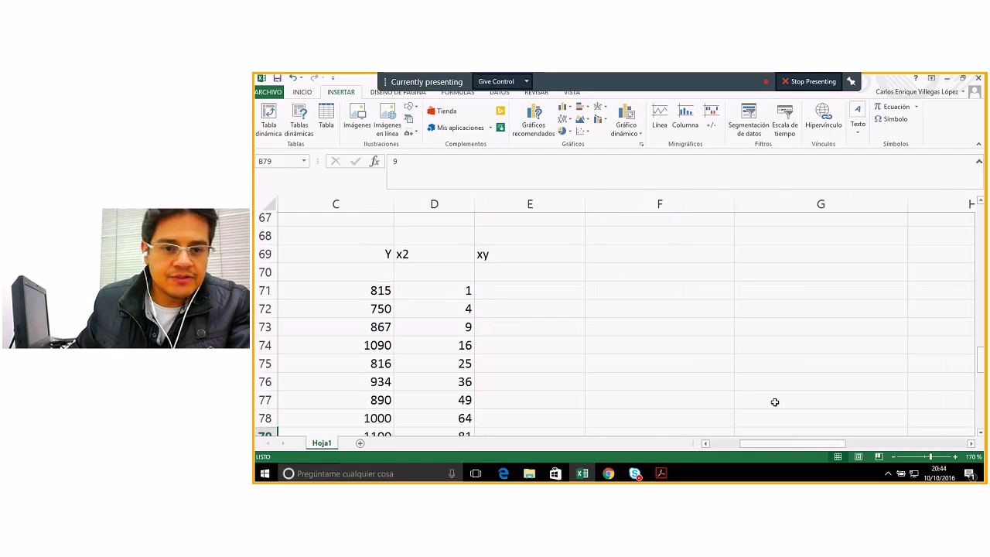
click(524, 296)
key(Left)
key(Left)
key(Left)
key(Left)
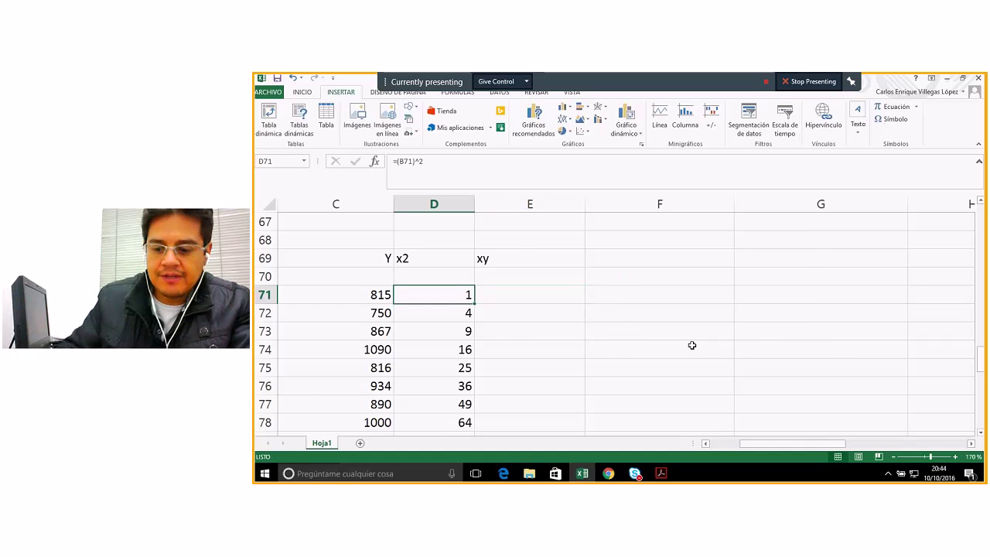
key(Right)
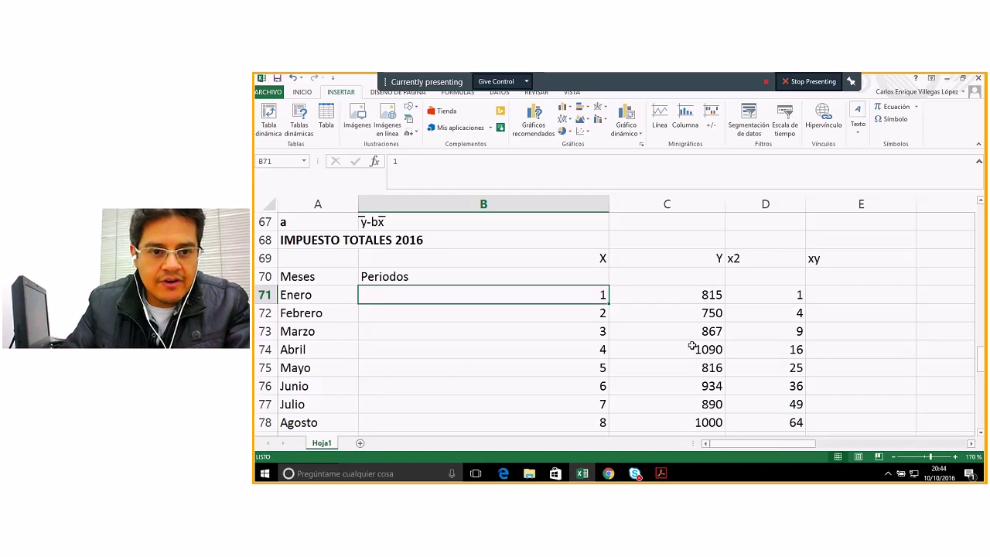
key(Right)
key(Right)
key(Right)
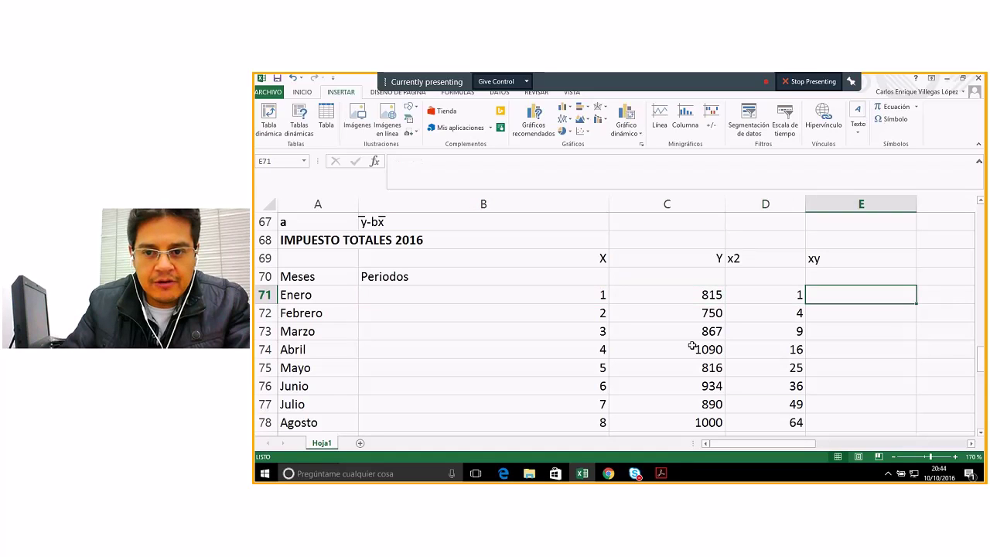
text(=)
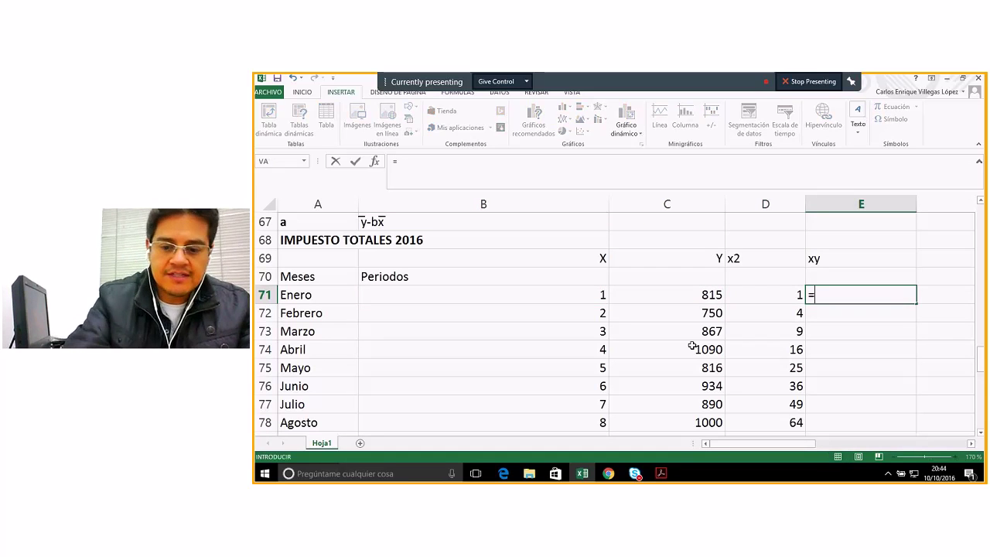
click(589, 298)
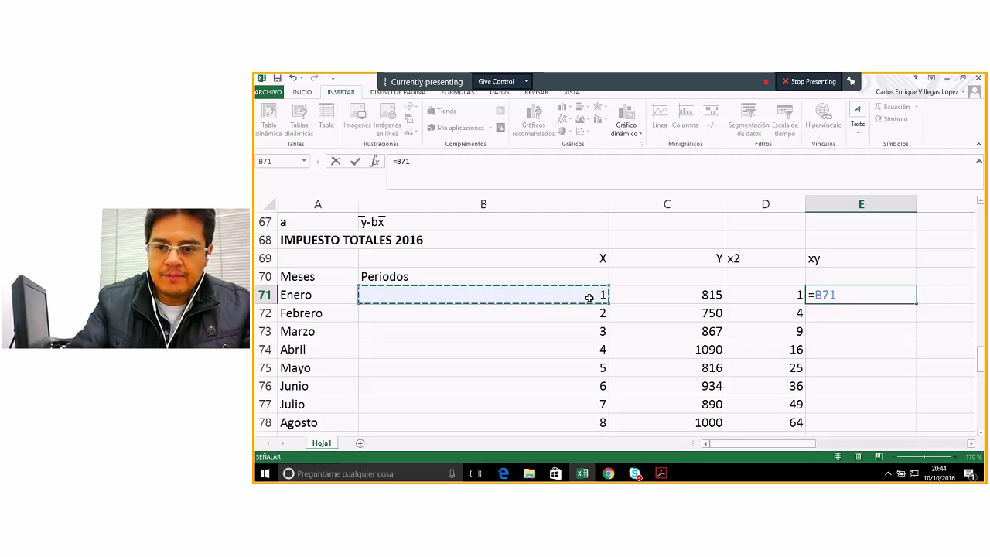
text(¨*)
key(BackSpace)
key(BackSpace)
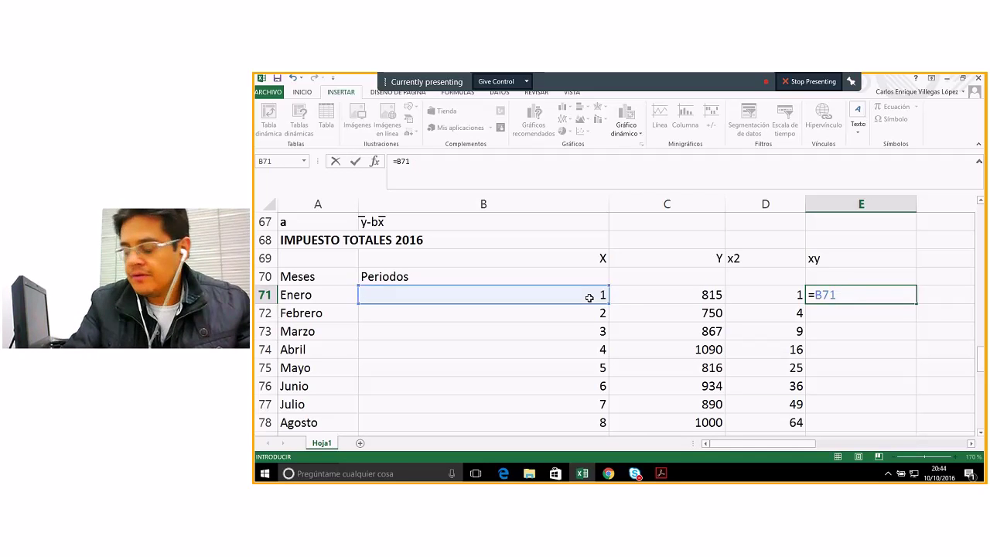
text(*)
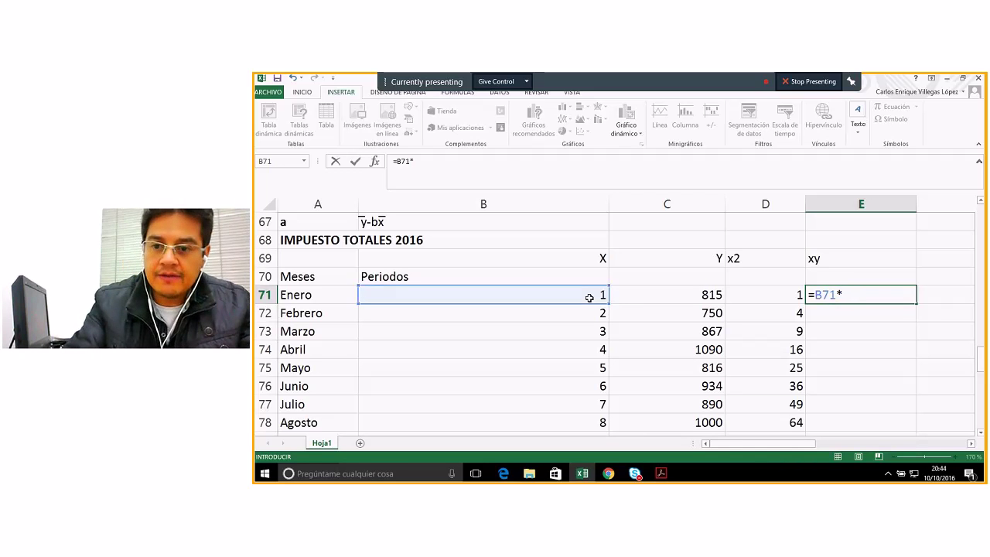
click(671, 294)
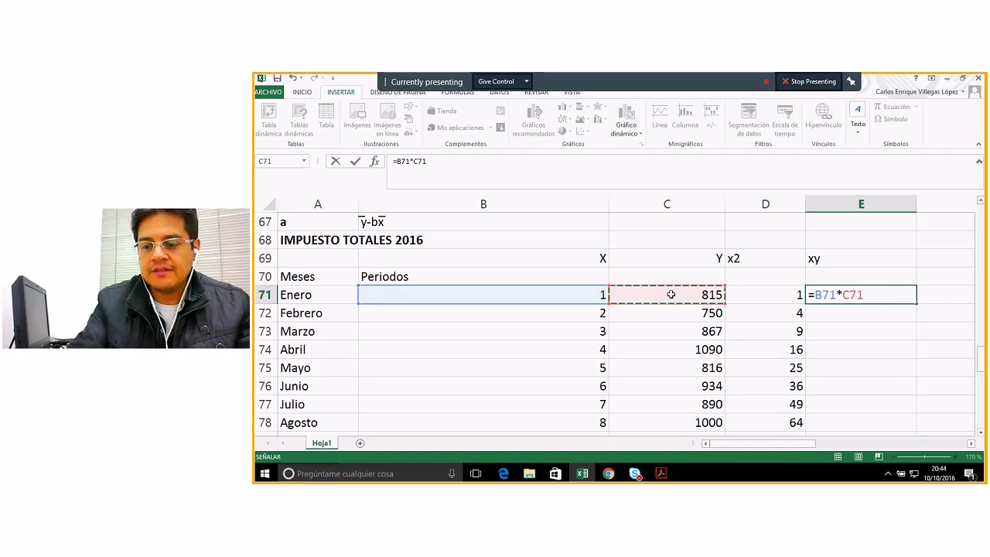
key(Return)
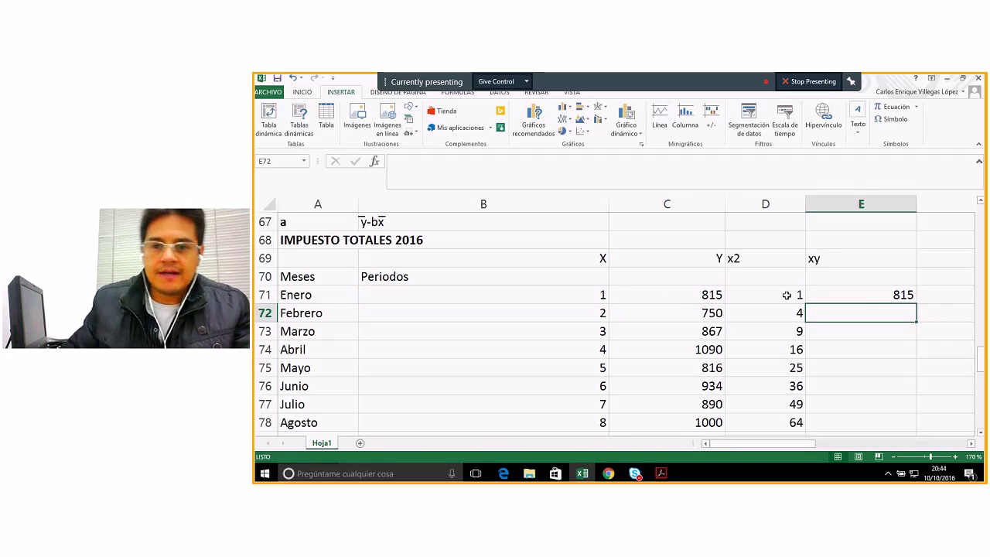
- Fill the xy product formula from E71 down to E82 for all twelve months
click(851, 297)
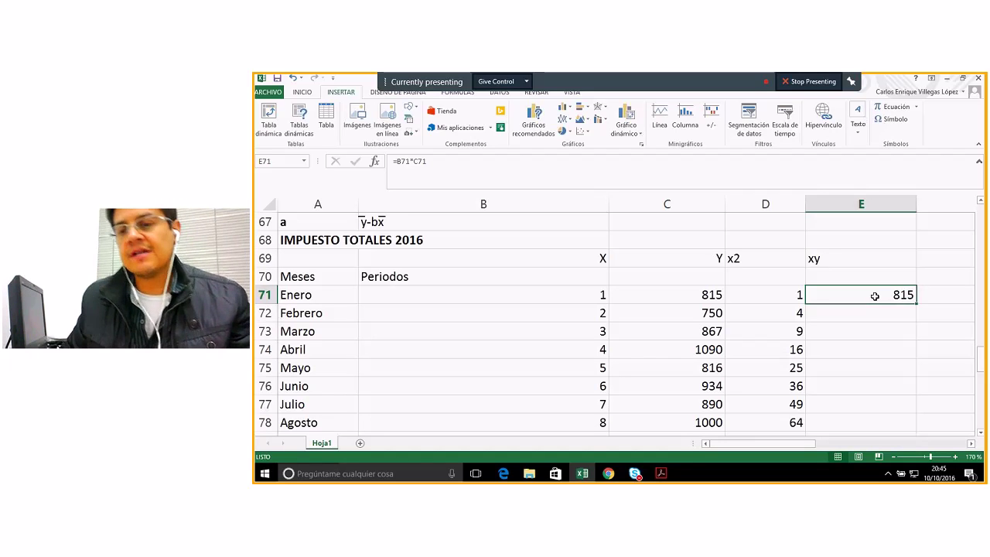
double_click(915, 304)
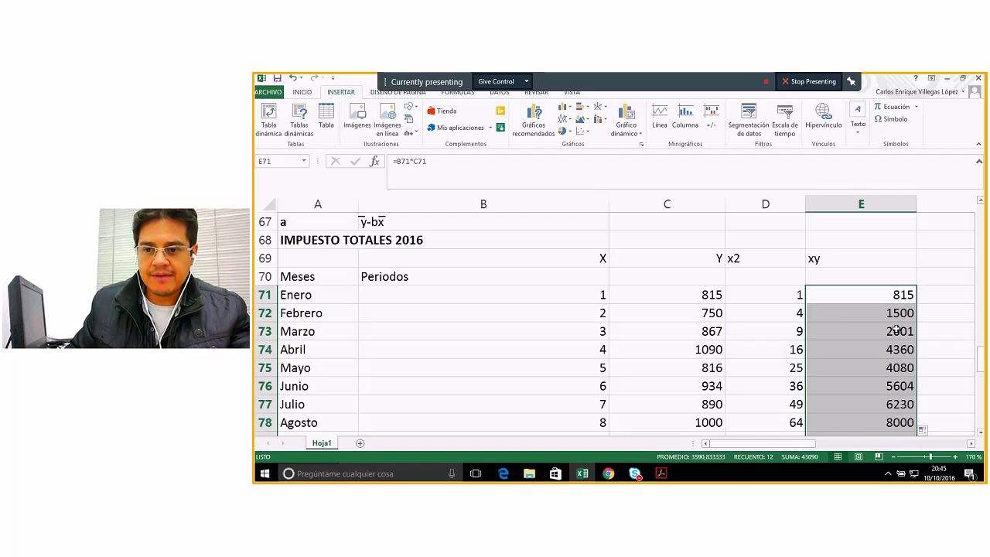
click(867, 318)
scroll(958, 406, down, 1)
scroll(955, 401, down, 1)
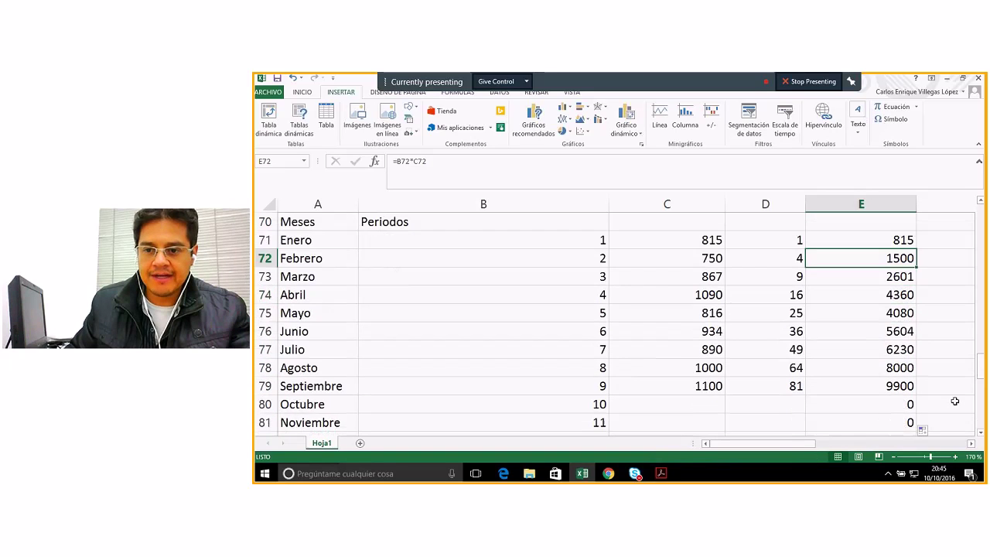
- Check the February and April xy products in column E against their period and tax values
click(605, 260)
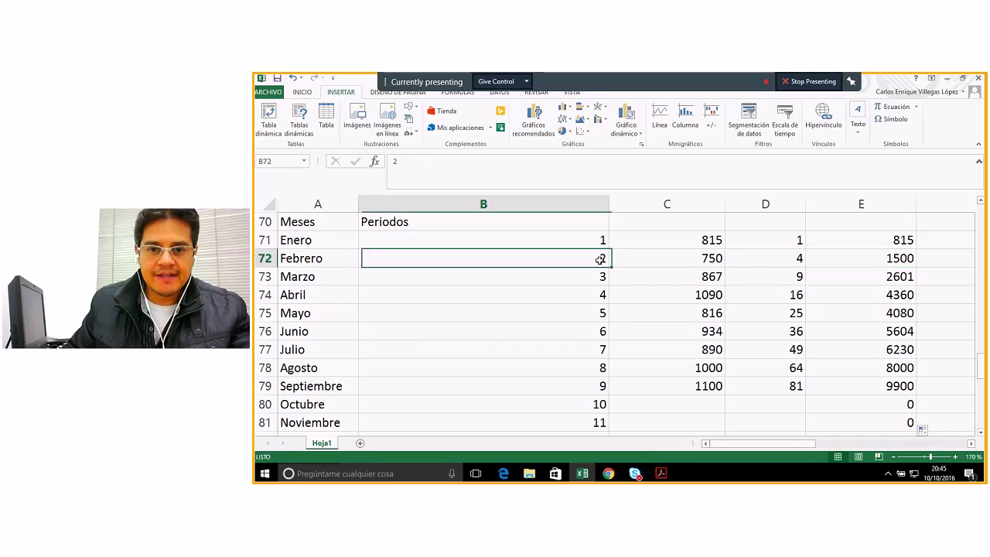
click(863, 264)
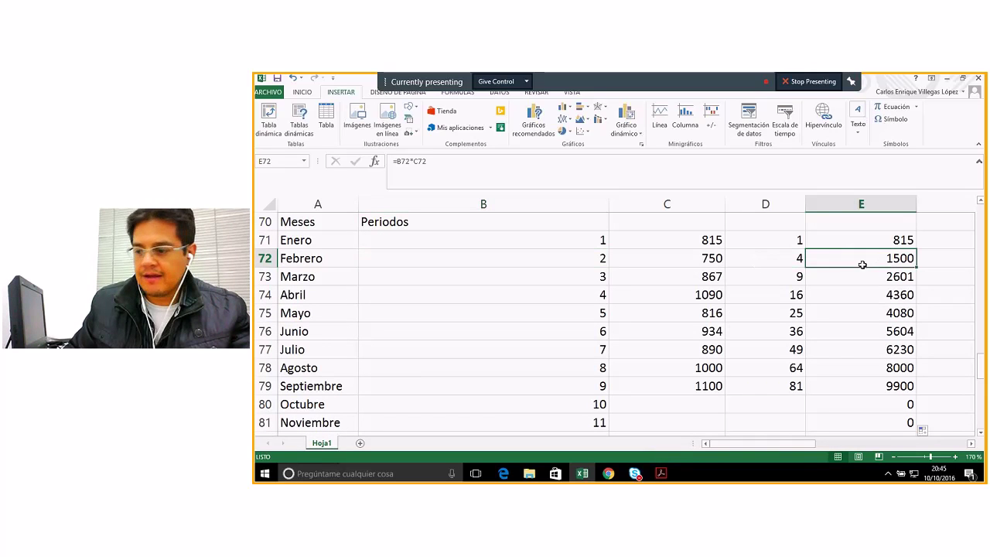
click(580, 293)
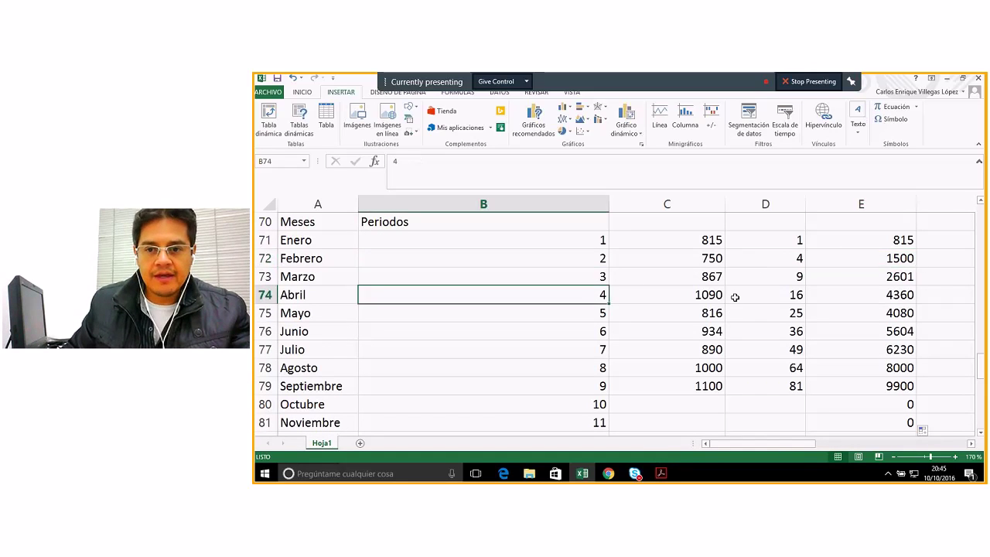
click(701, 290)
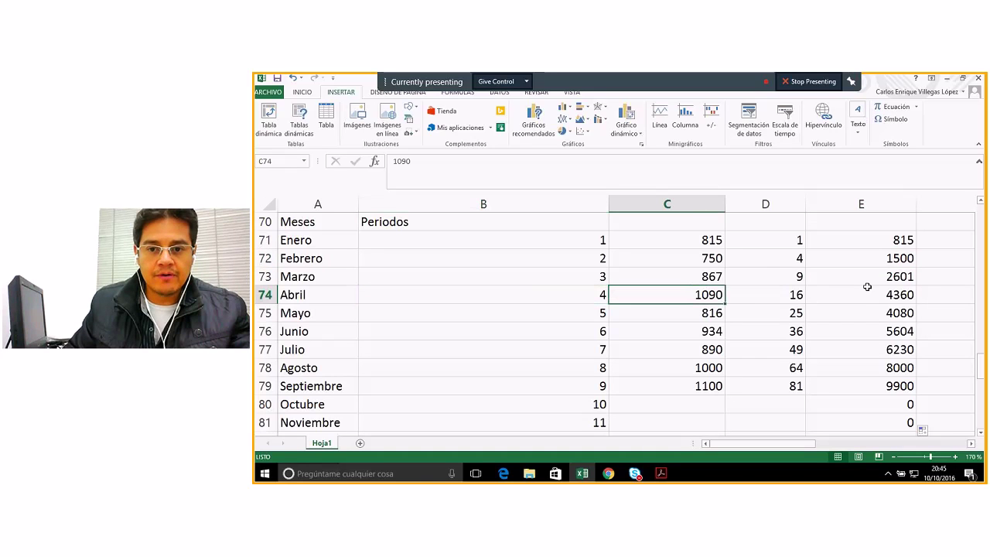
click(866, 296)
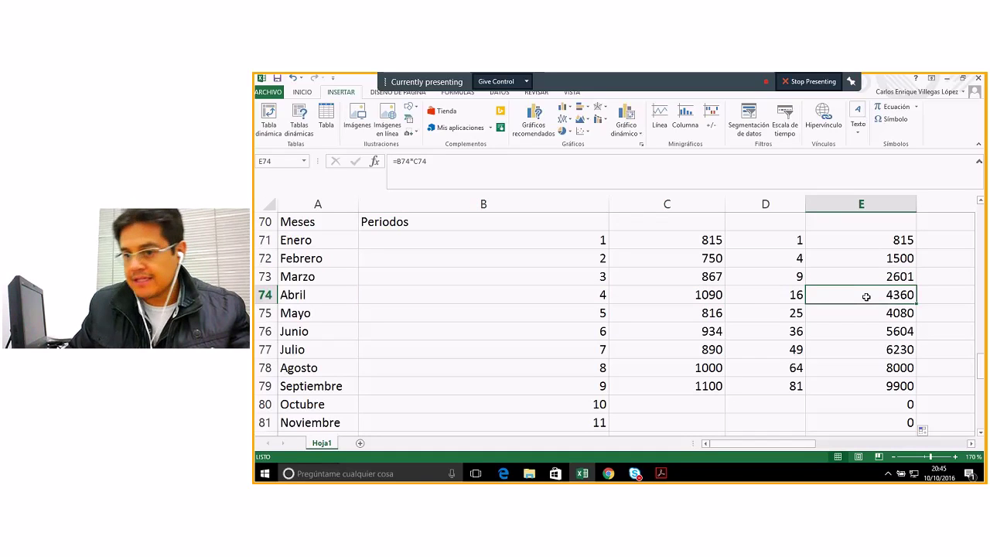
- Clear the xy products for October to December in E80:E82
scroll(968, 366, down, 1)
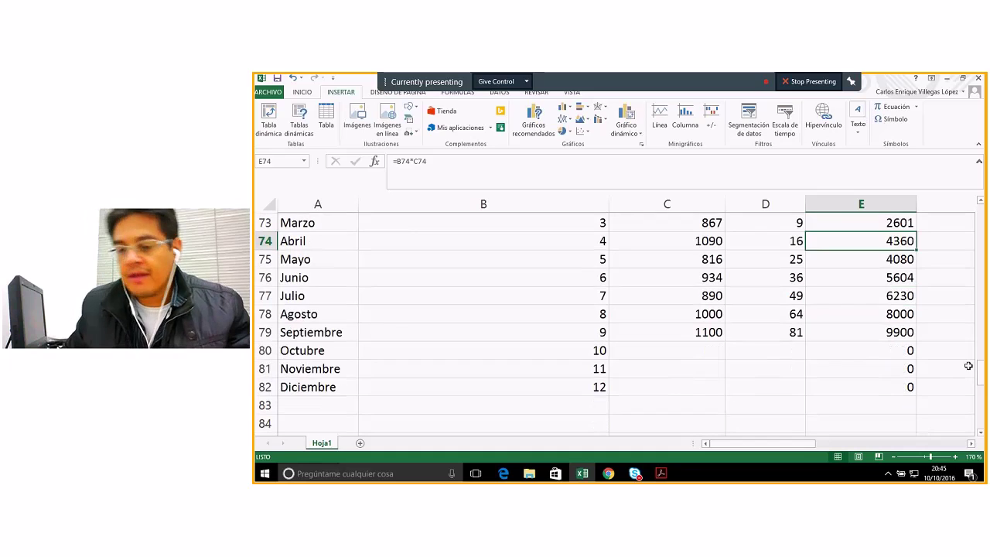
drag(906, 350, 897, 382)
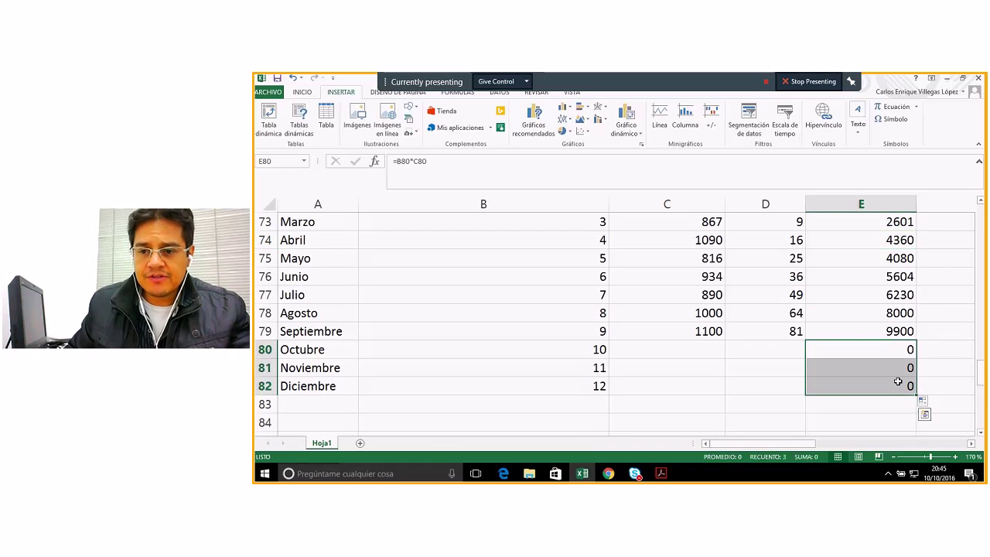
key(Delete)
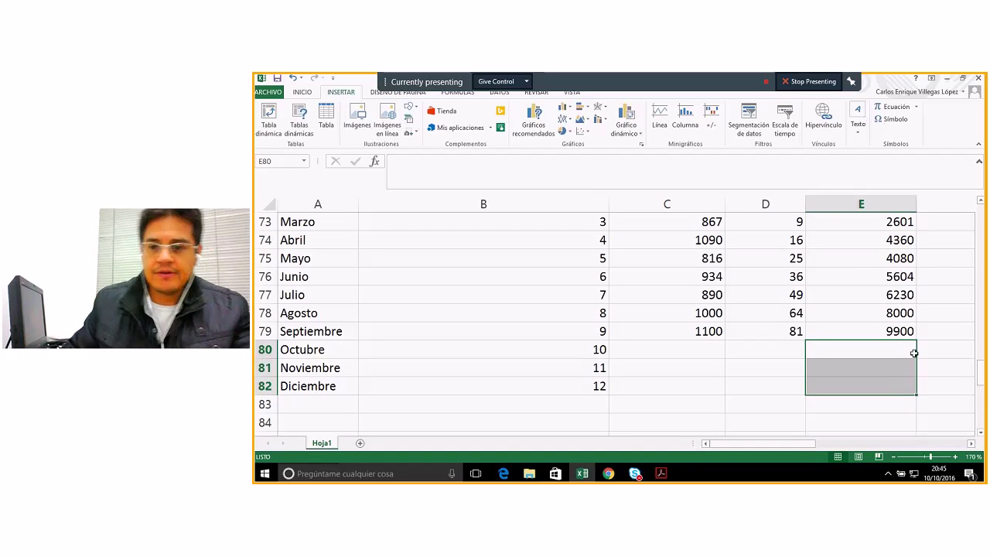
scroll(913, 352, up, 1)
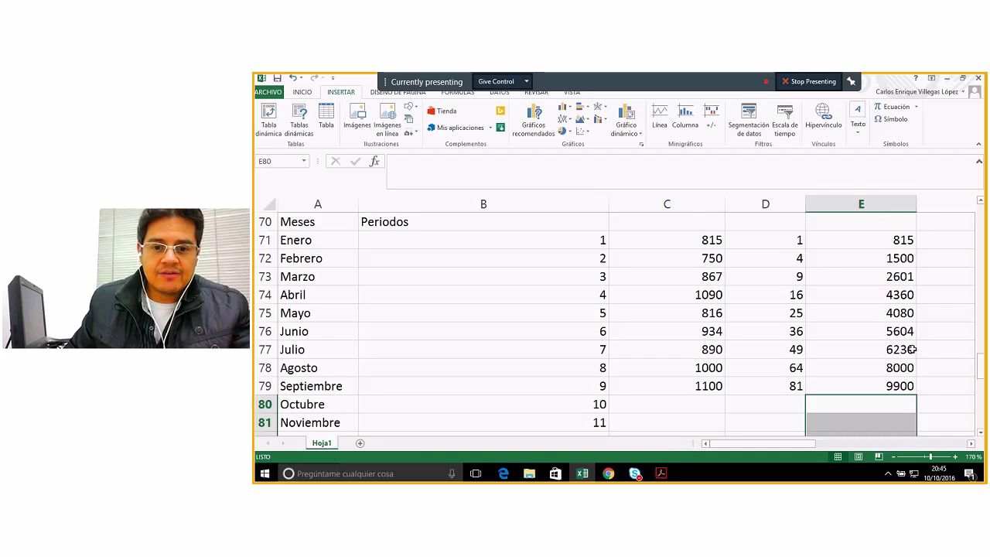
- Delete the month names Octubre to Diciembre and their period numbers in A80:B82
scroll(914, 350, down, 1)
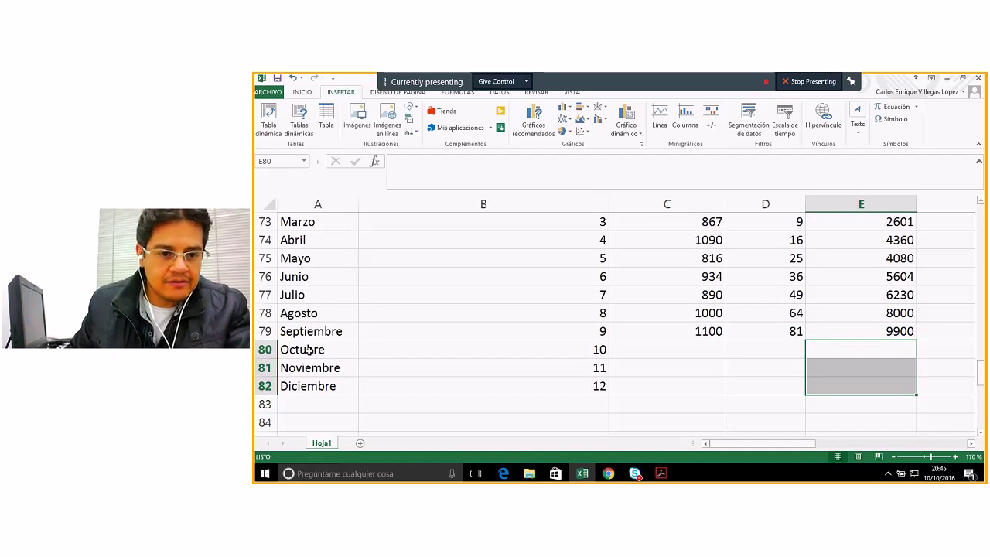
drag(305, 349, 519, 385)
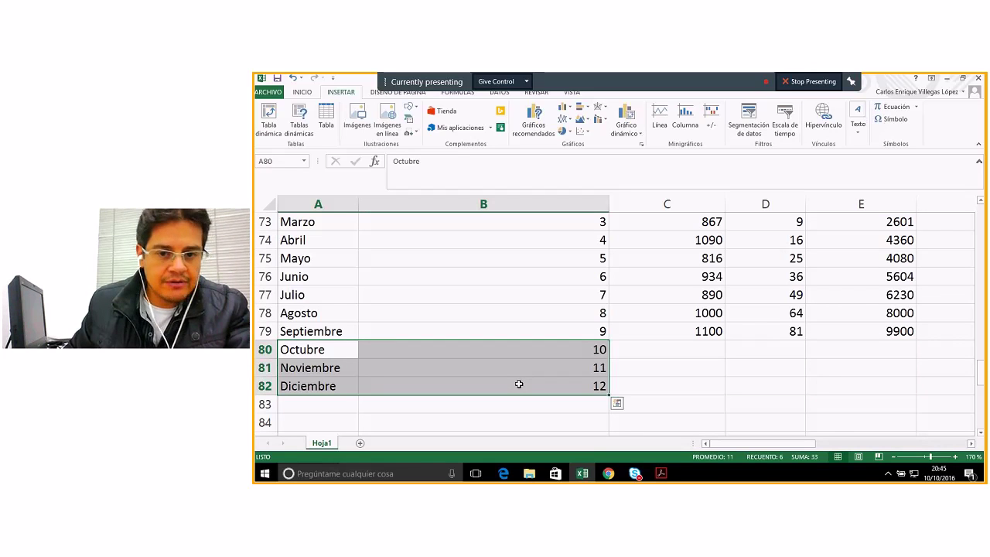
key(Delete)
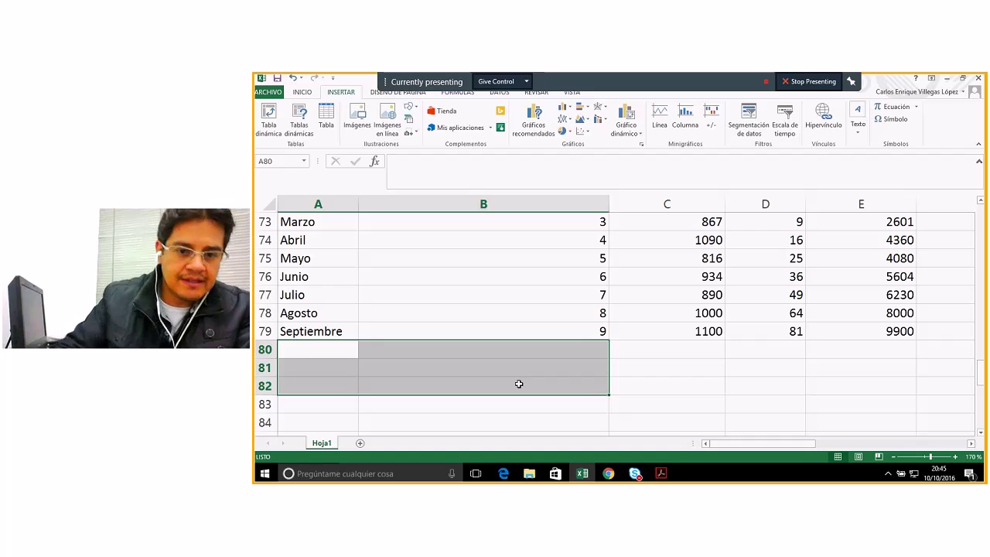
- Review the January to September X, Y, x2 and xy values alongside the formulas for b and a above the table
click(317, 332)
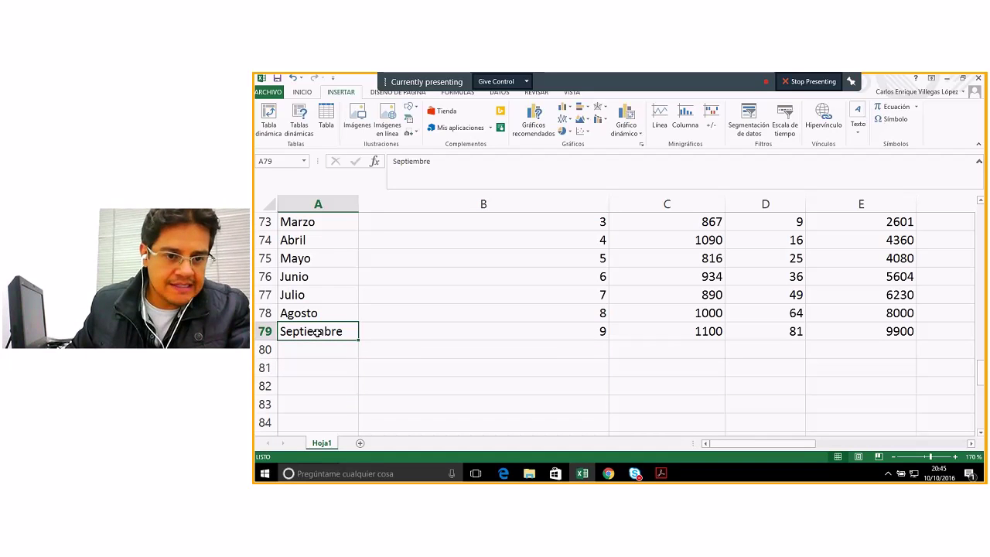
click(470, 333)
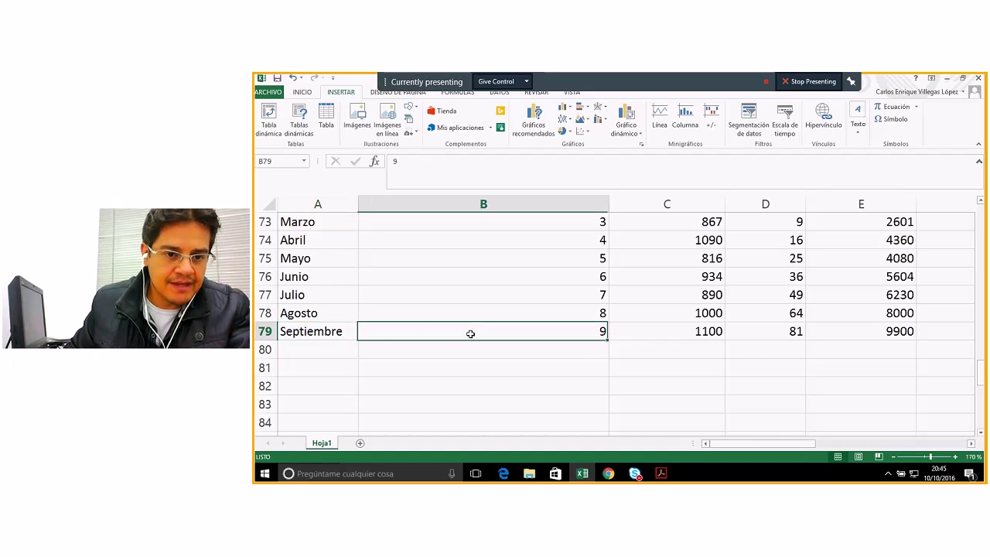
click(858, 329)
scroll(781, 340, up, 2)
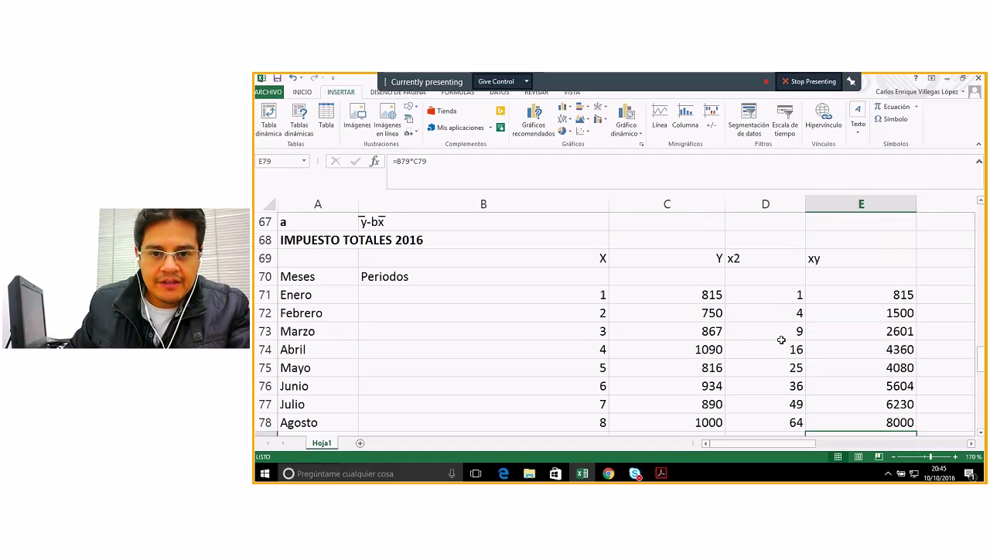
scroll(782, 339, down, 1)
scroll(782, 340, up, 1)
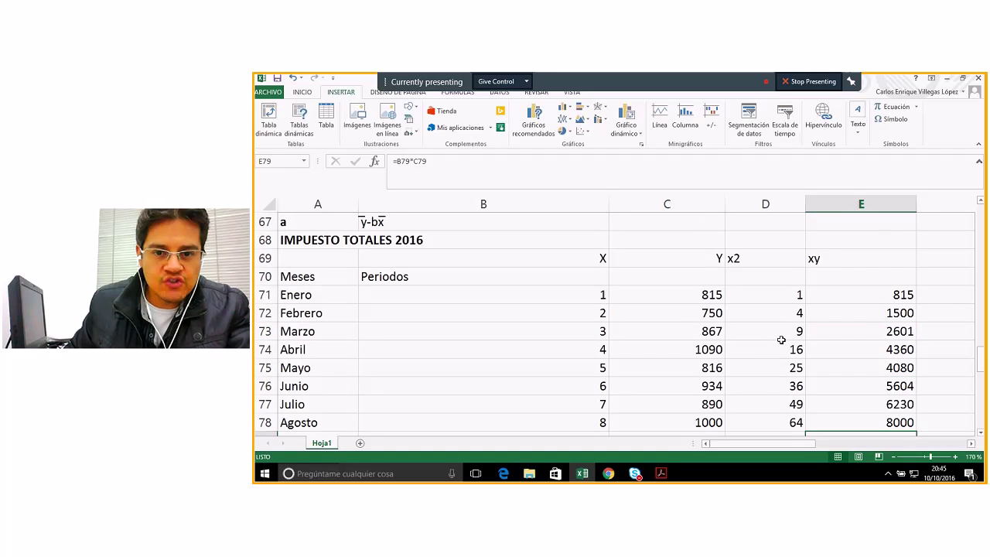
click(564, 292)
scroll(570, 315, up, 1)
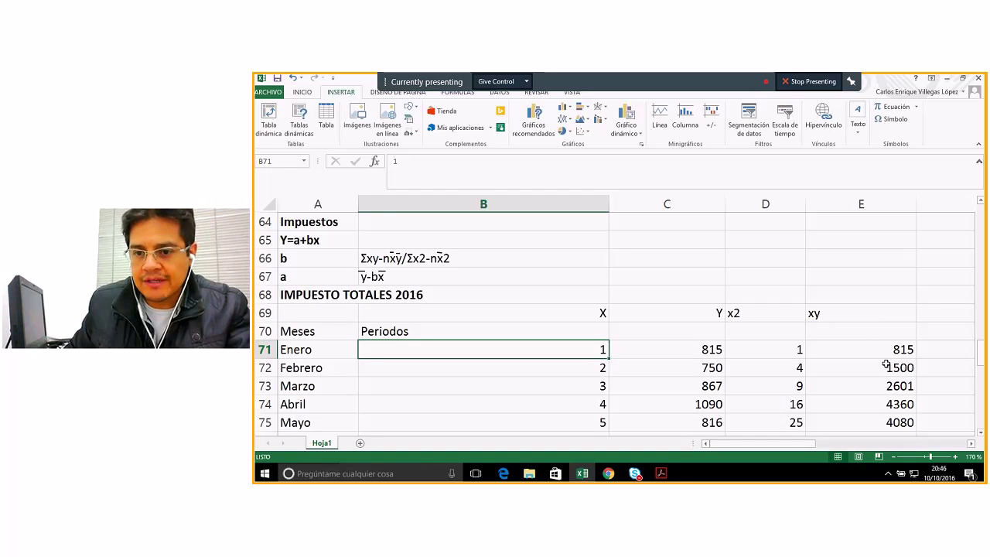
scroll(774, 334, down, 1)
scroll(773, 334, down, 1)
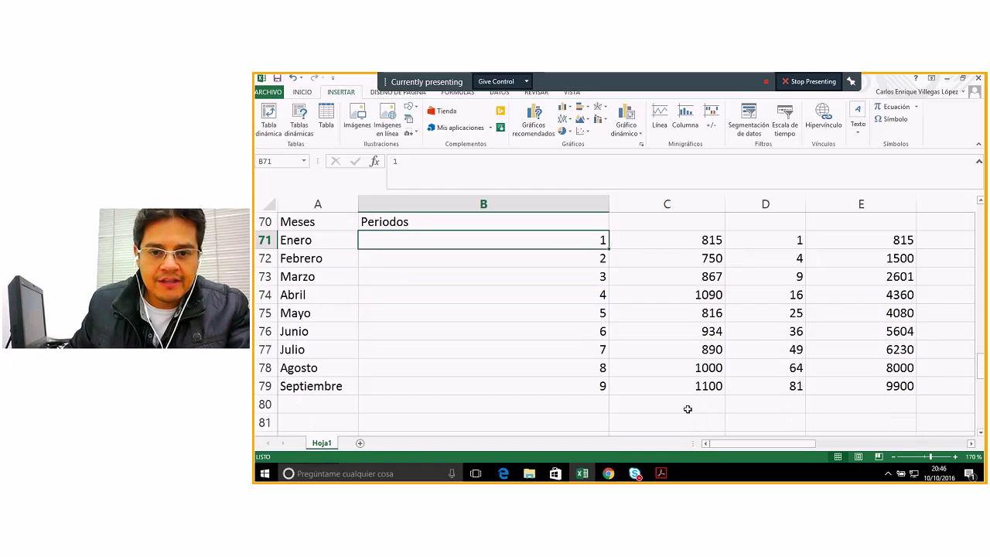
- Total the period numbers in B80 with the formula =SUMA(B71:B79)
click(585, 406)
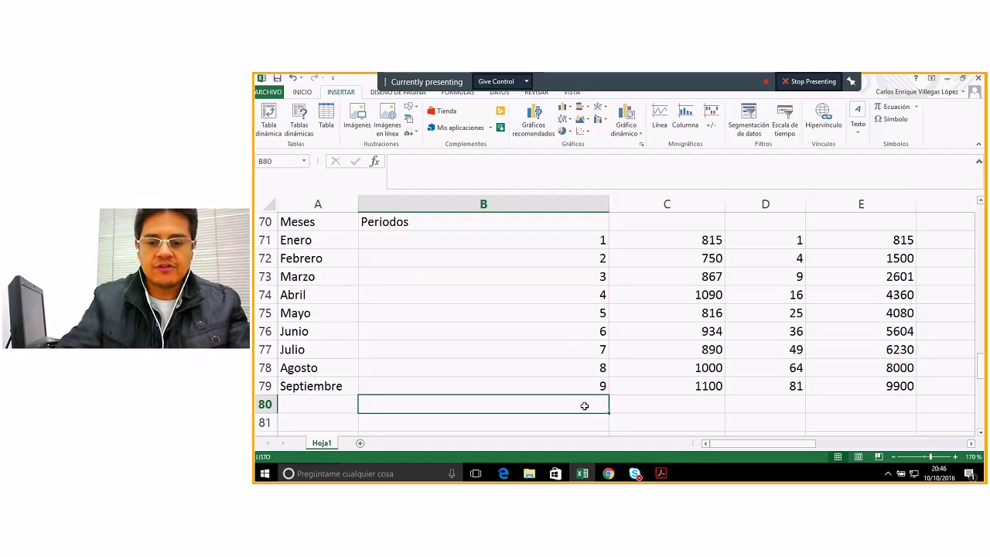
text(=suma)
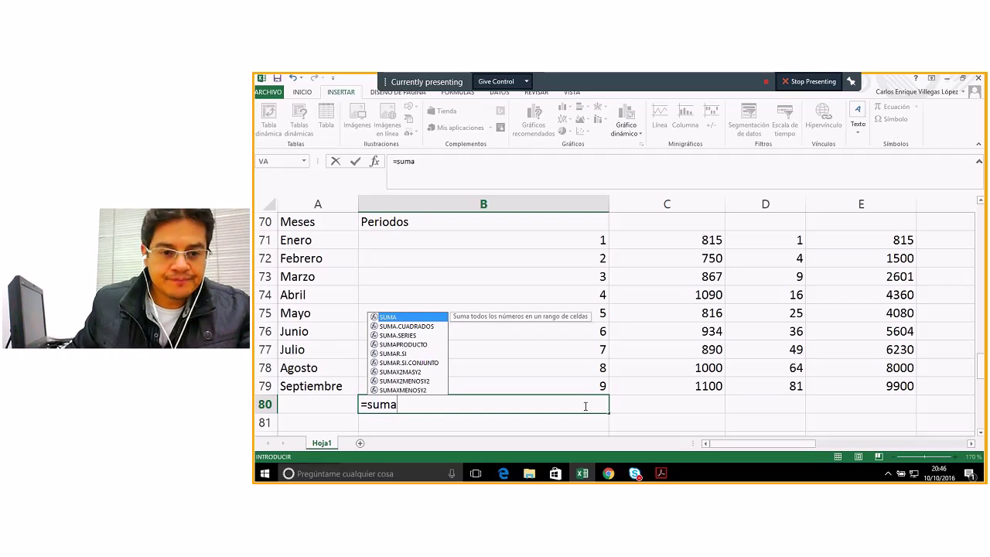
double_click(396, 318)
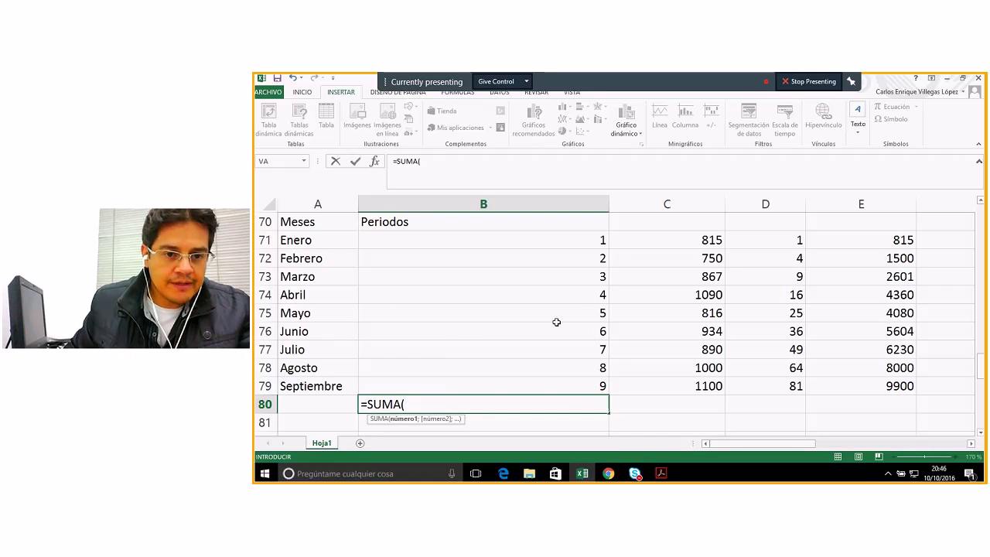
drag(589, 242, 588, 386)
text())
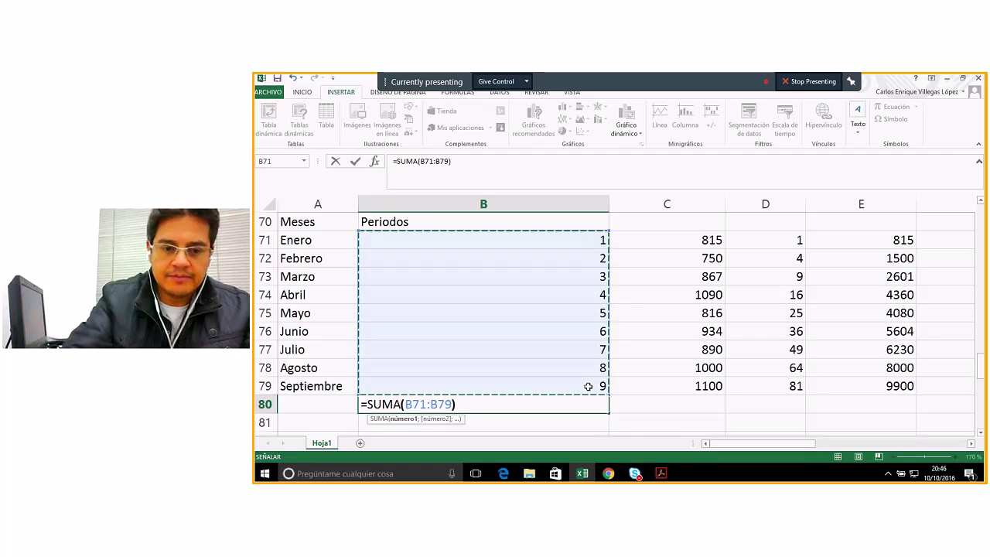
key(Return)
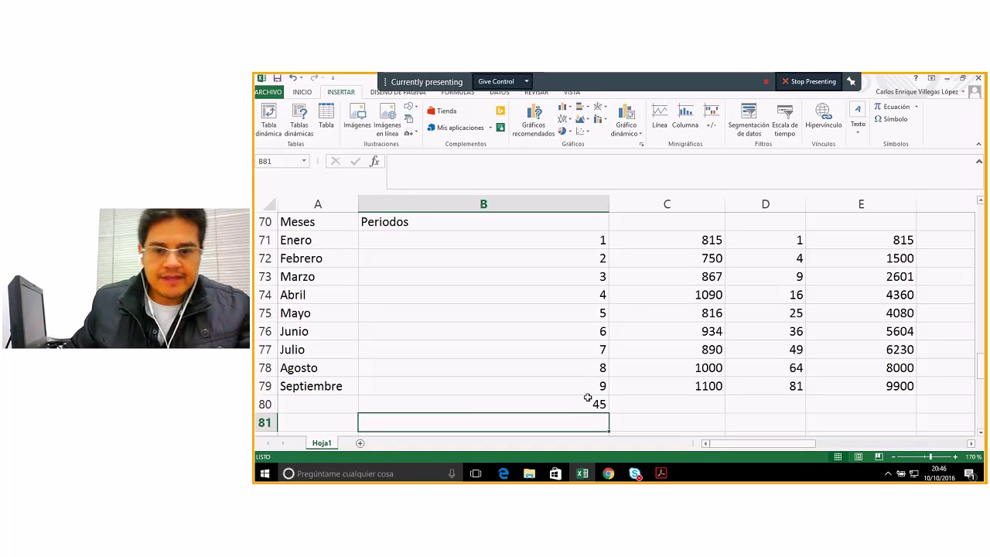
click(583, 404)
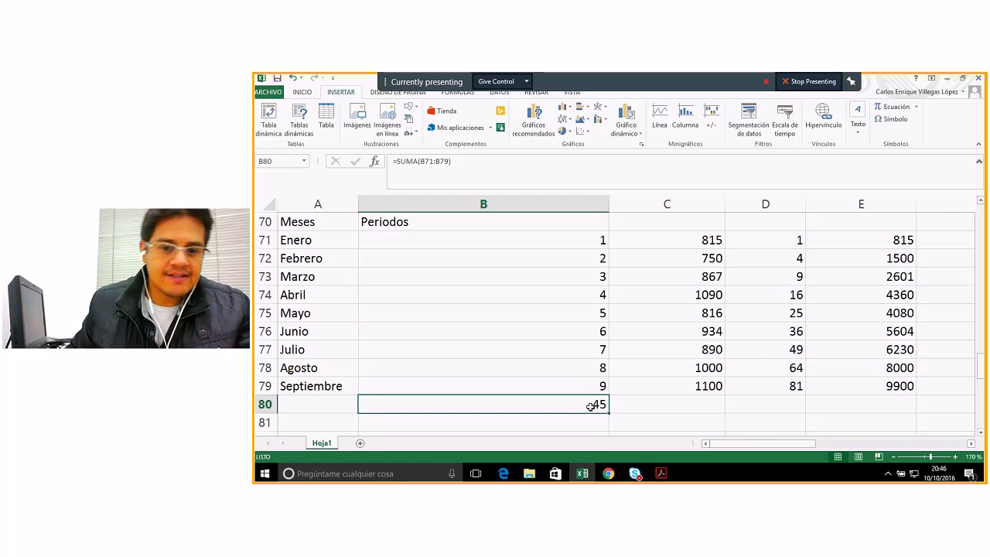
- Total the January to September tax values in C80 with =SUMA(C71:C79)
click(673, 405)
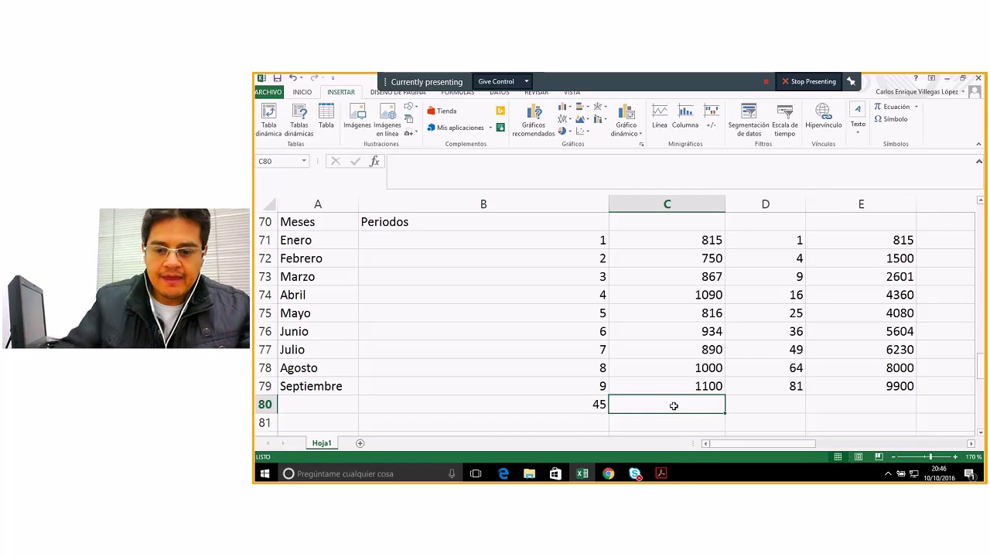
text(=suma)
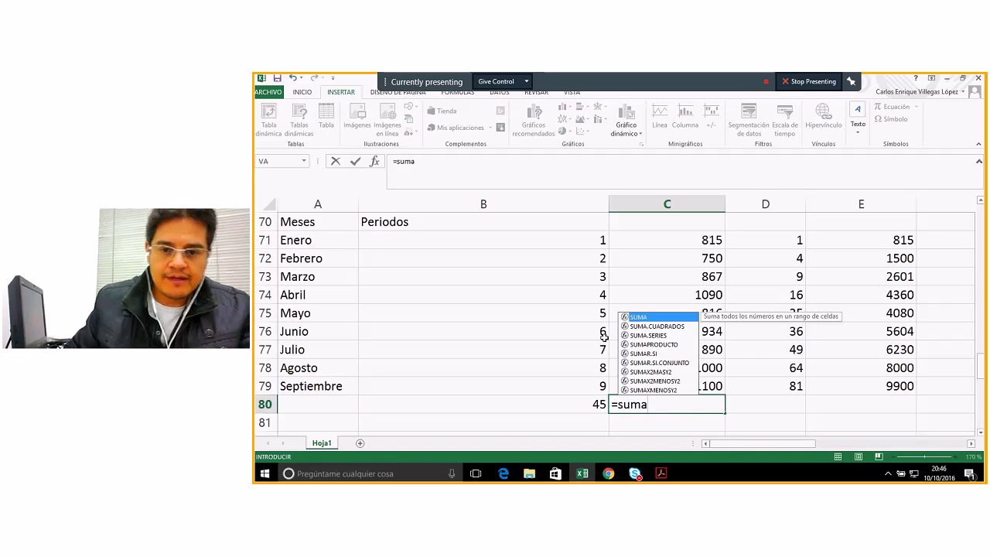
key(Tab)
drag(696, 240, 693, 379)
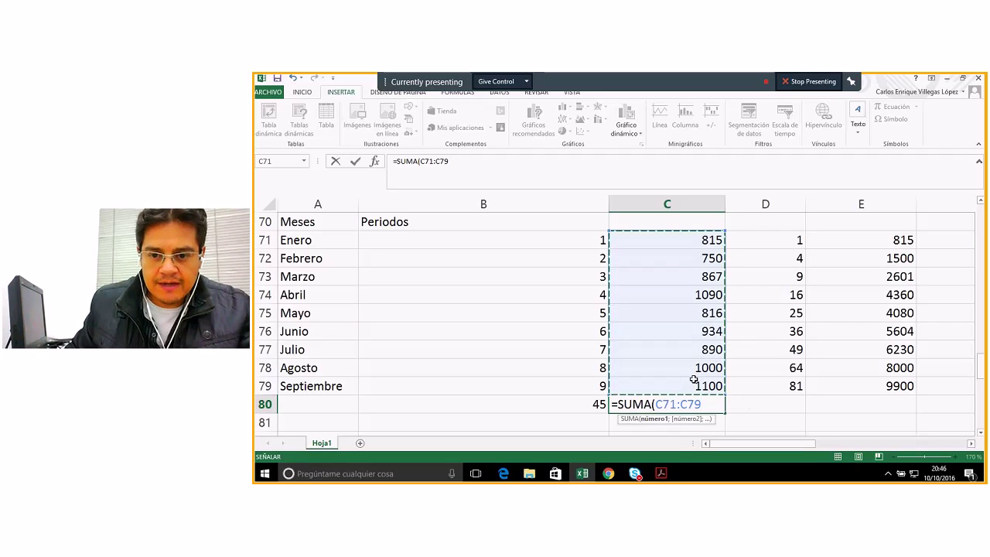
text())
key(Return)
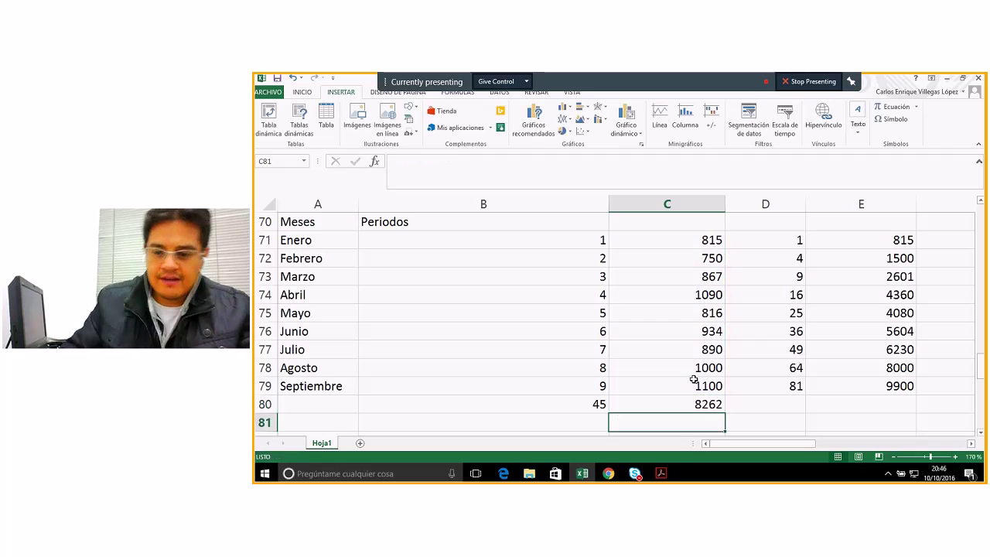
click(703, 409)
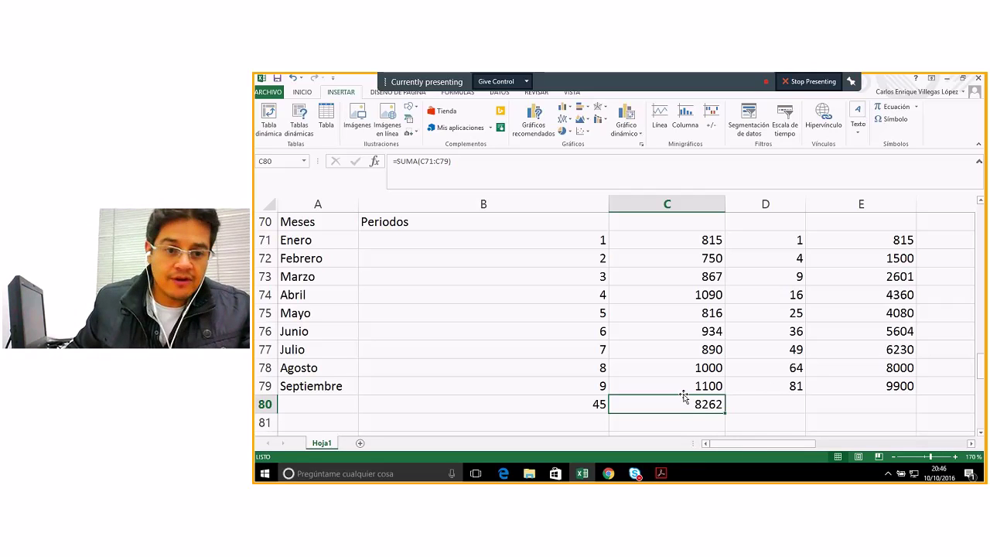
- Total the squared period values in D80 with =SUMA(D71:D79)
click(785, 241)
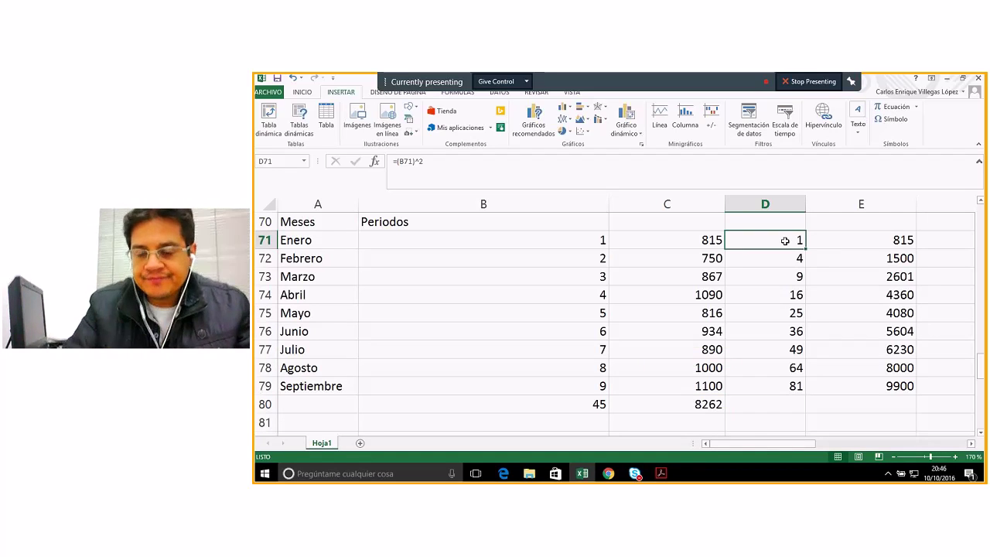
click(780, 402)
text(=suma)
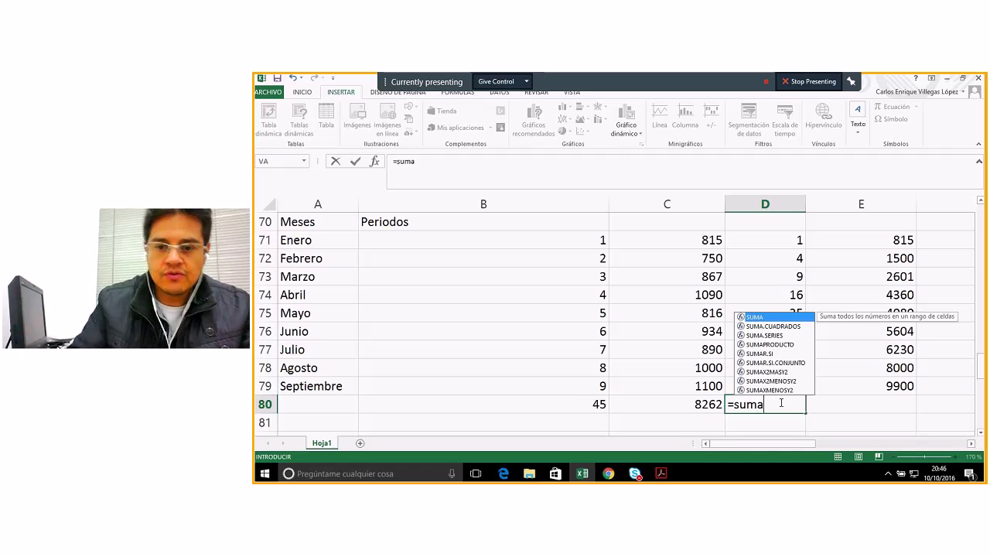
double_click(754, 317)
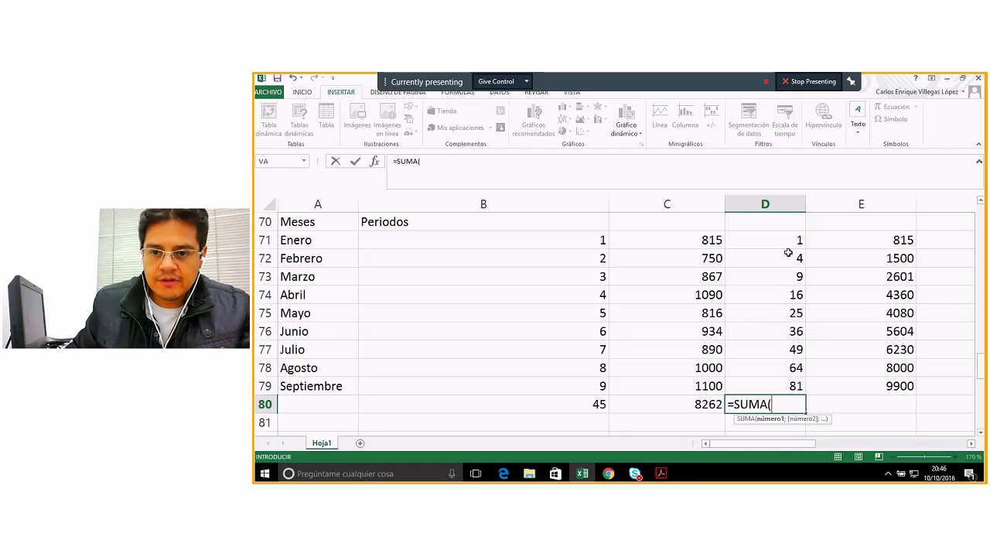
drag(788, 241, 784, 383)
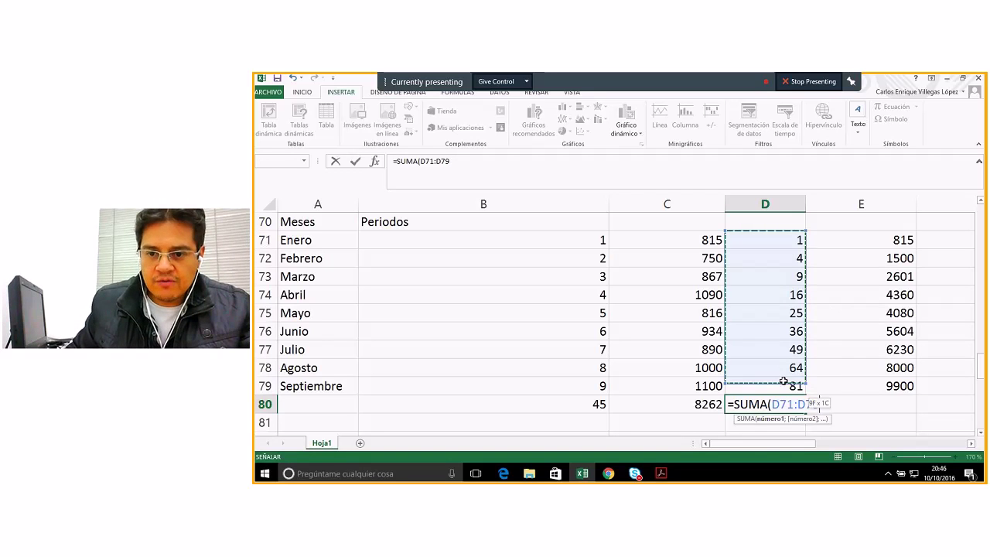
text())
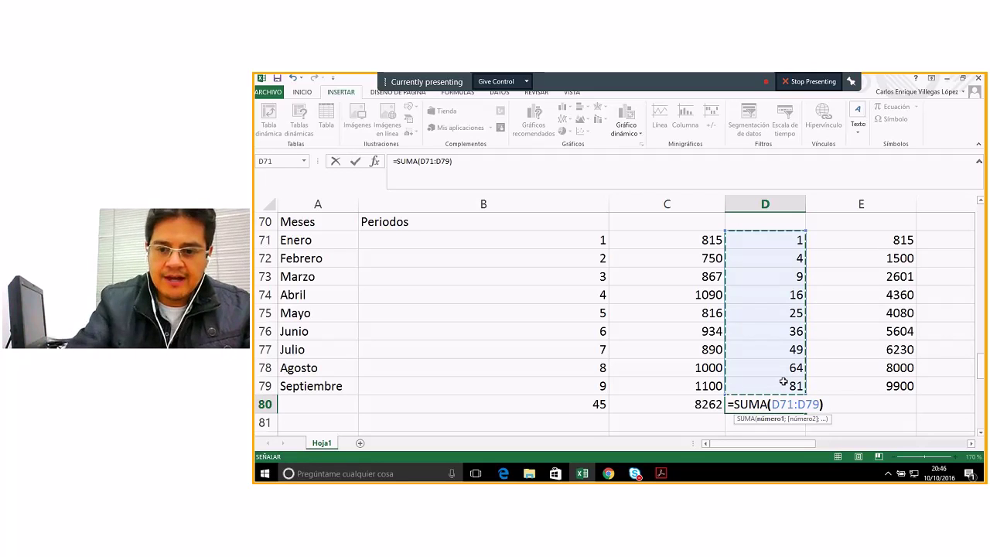
key(Return)
key(Up)
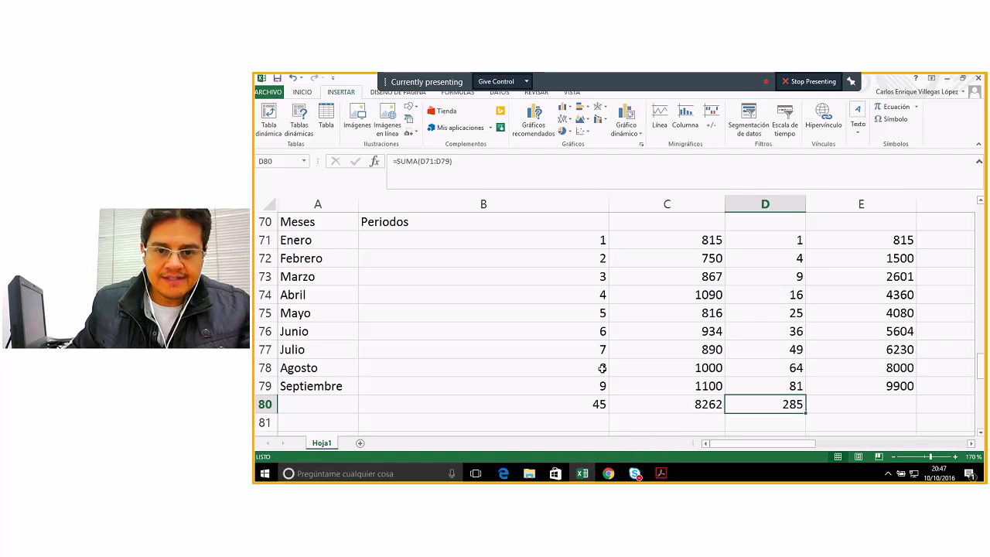
click(583, 240)
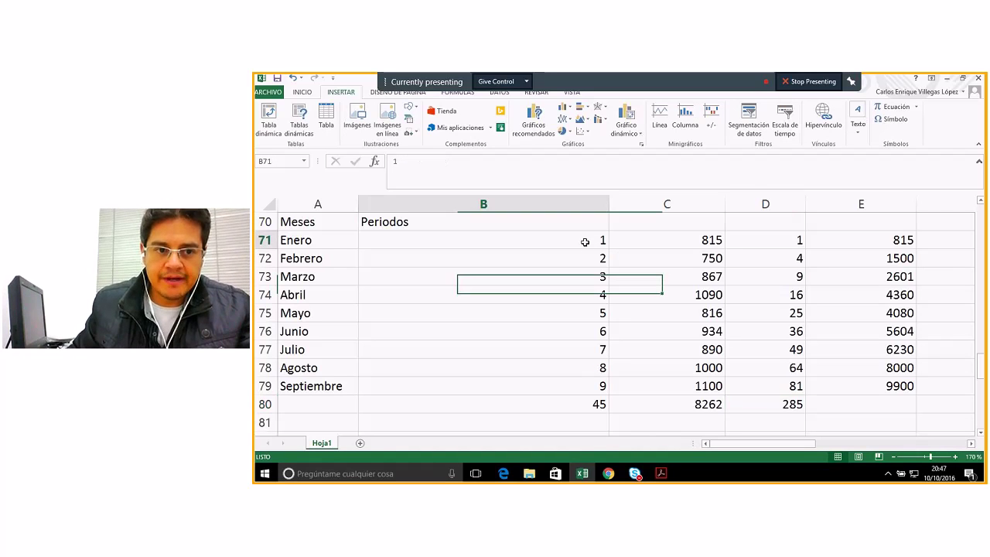
click(328, 246)
click(320, 261)
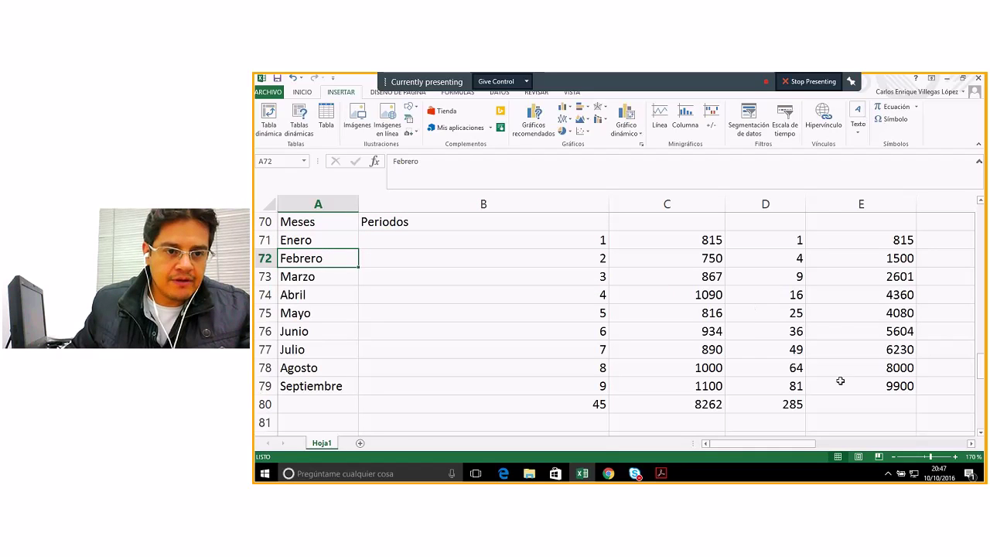
- Total the xy products in E80 with the formula =SUMA(E71:E79)
click(842, 408)
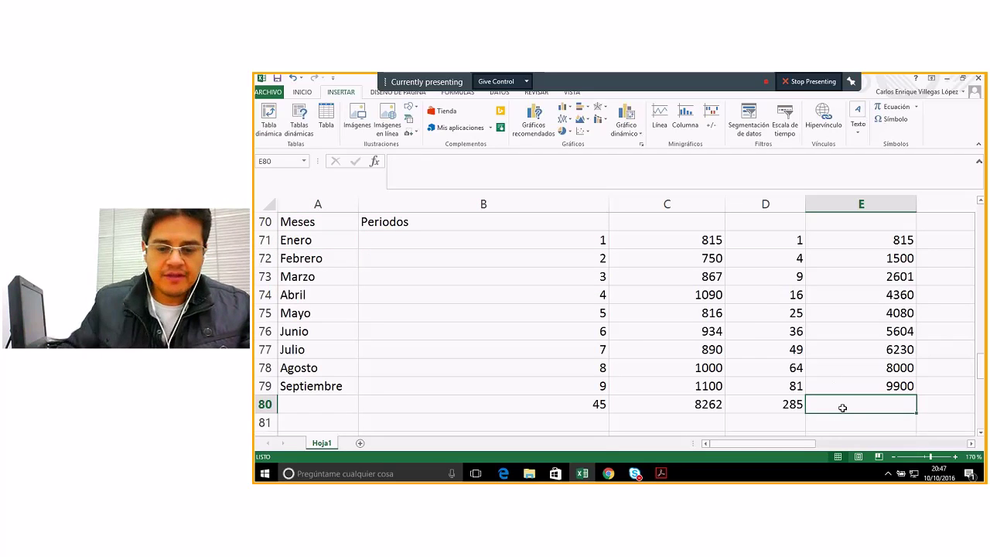
text(=suma)
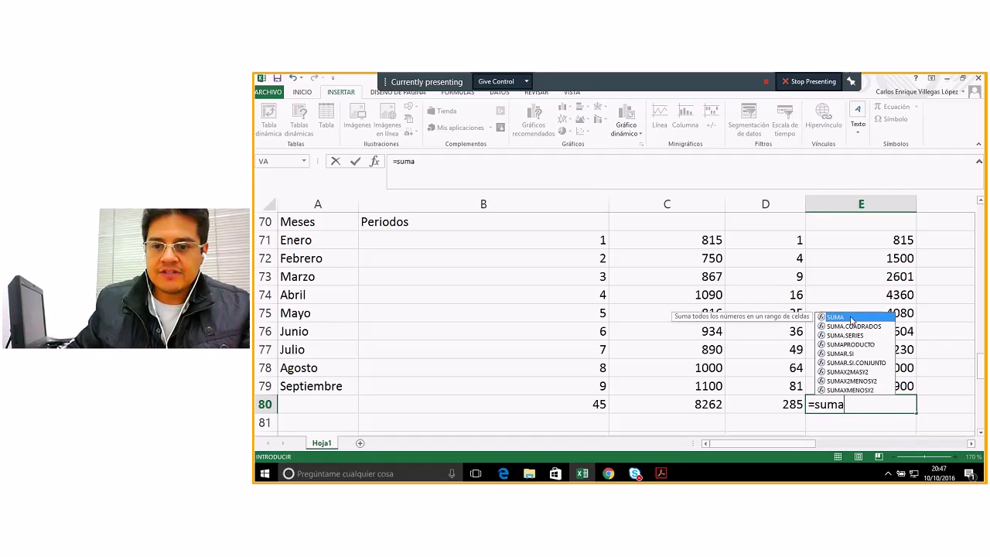
key(Tab)
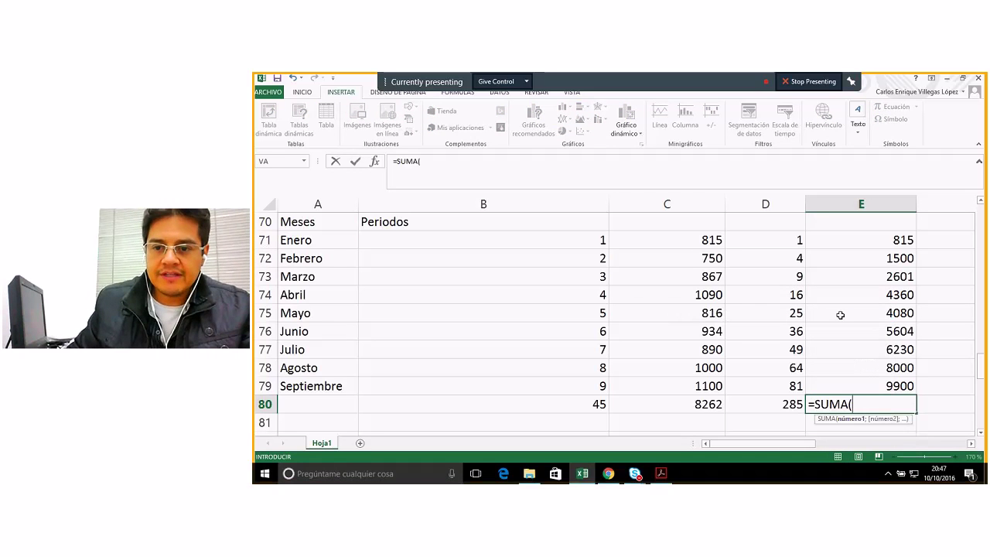
drag(887, 240, 879, 385)
text())
key(Return)
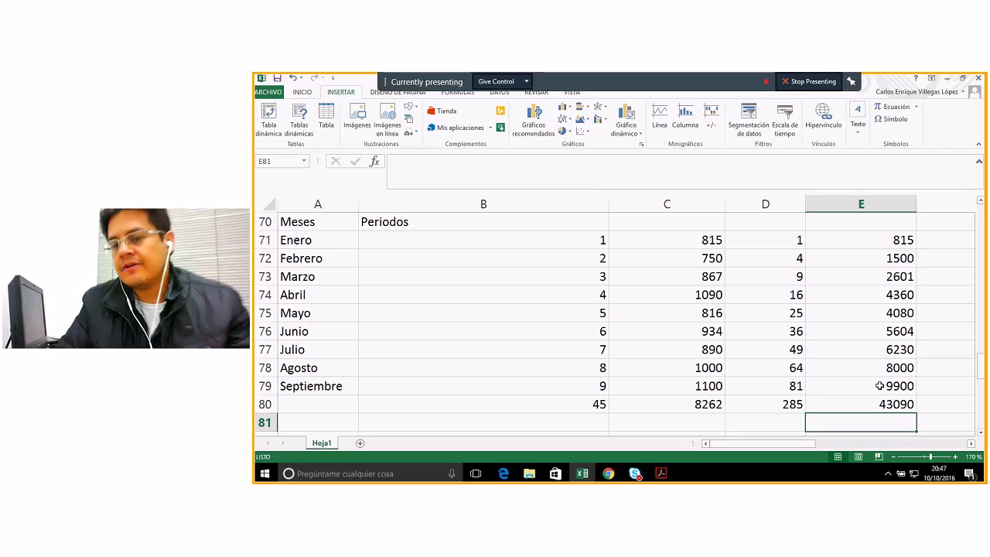
- Label the totals row SUMATORIAS in A80 and fill A80:E80 with yellow
click(333, 399)
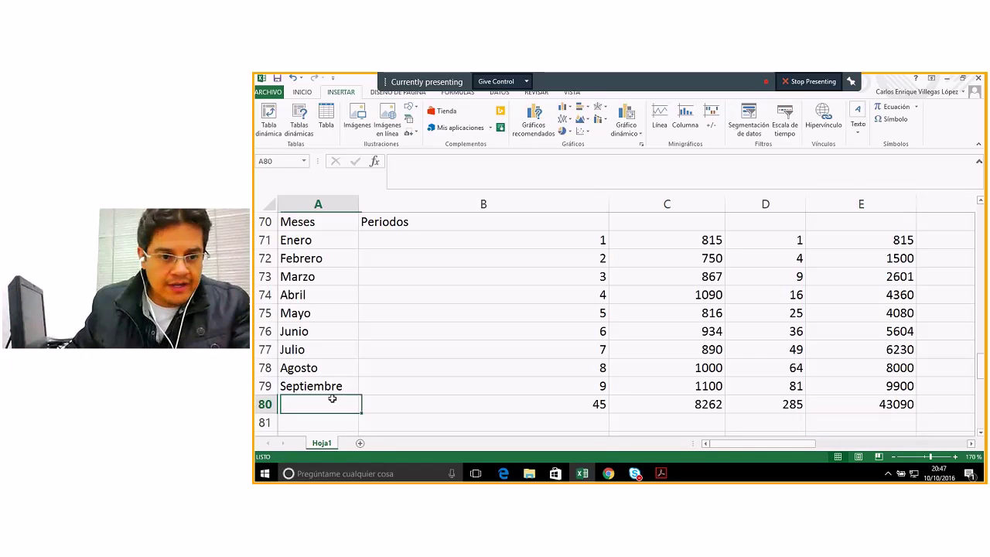
text(SU)
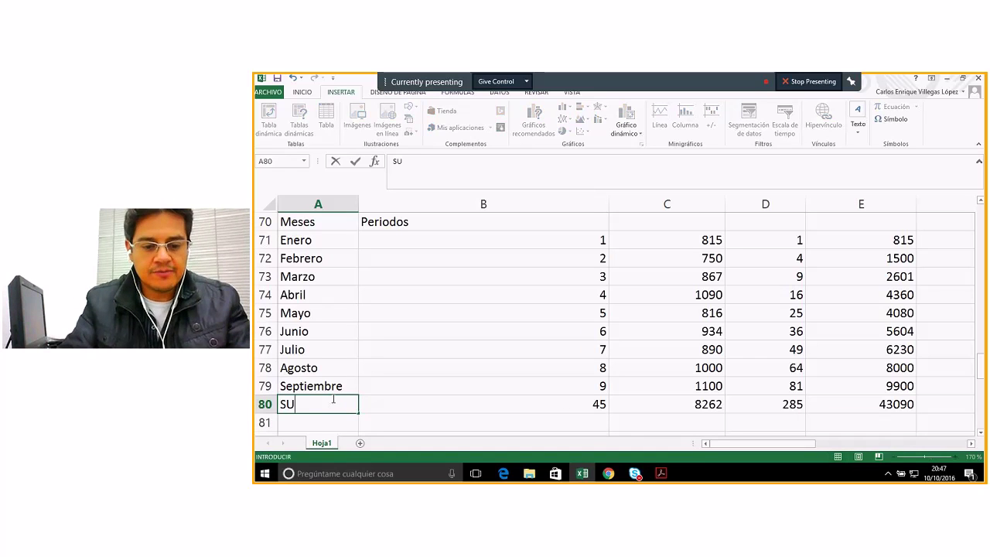
text(MATOR)
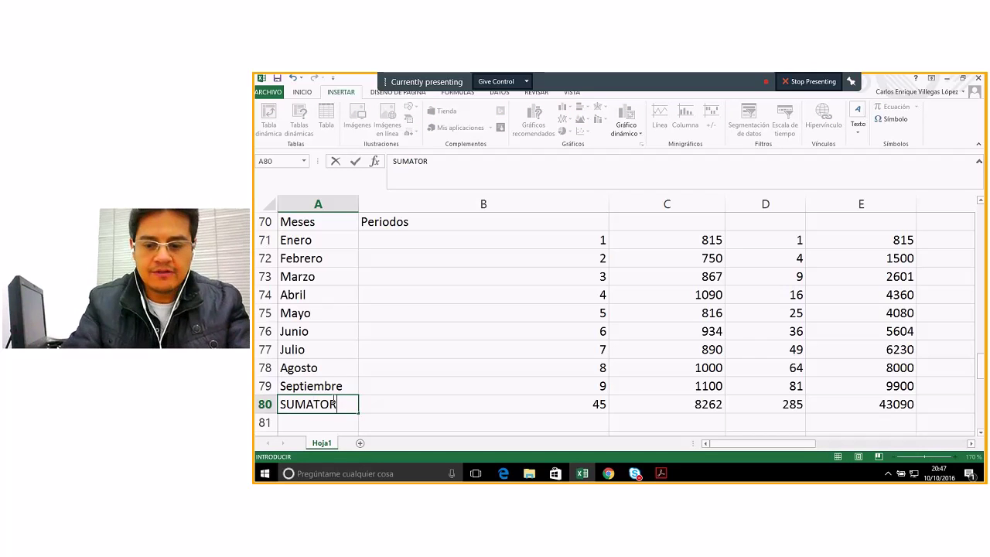
text(IAS)
drag(333, 400, 892, 403)
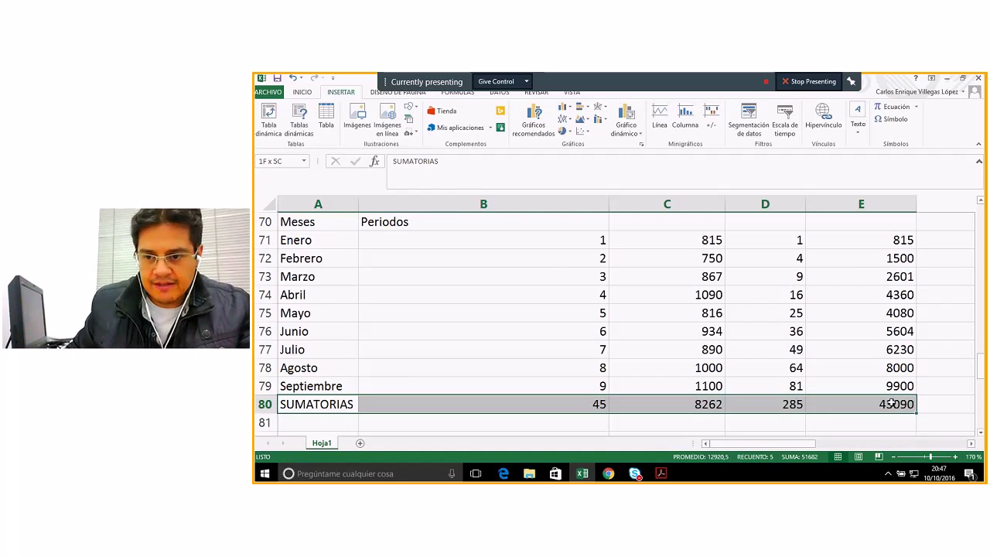
click(304, 92)
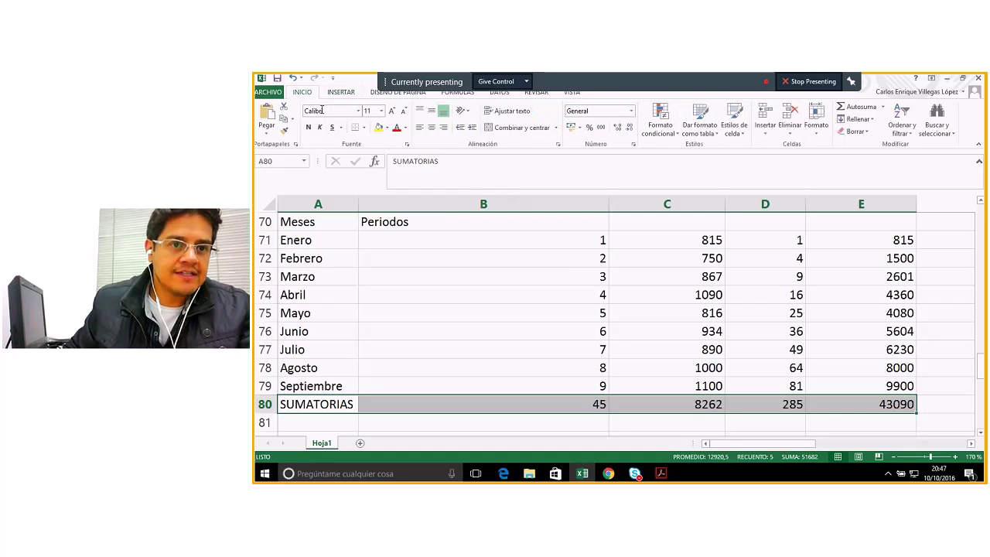
click(378, 127)
click(911, 362)
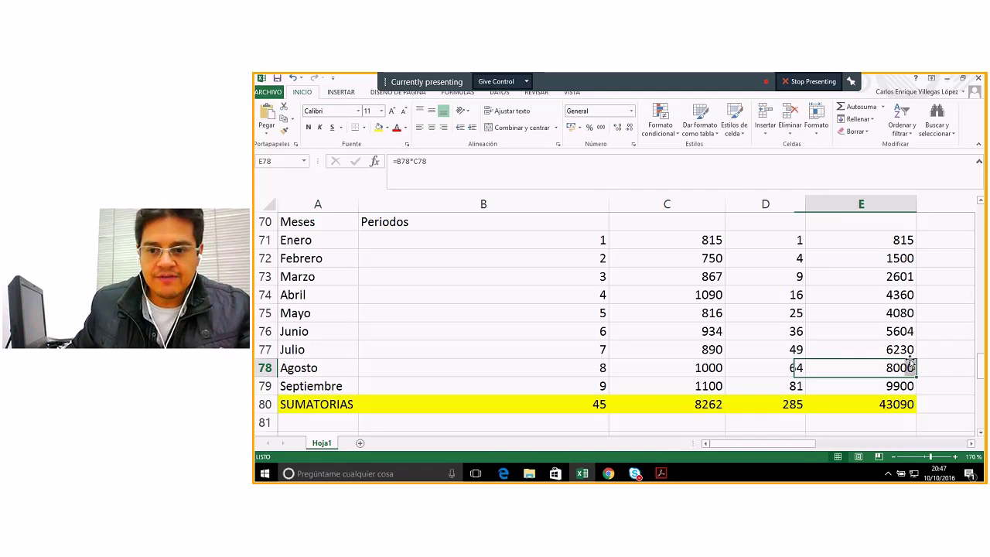
- Check the sums of Y, x2 and xy in cells C80, D80 and E80
click(696, 405)
click(767, 406)
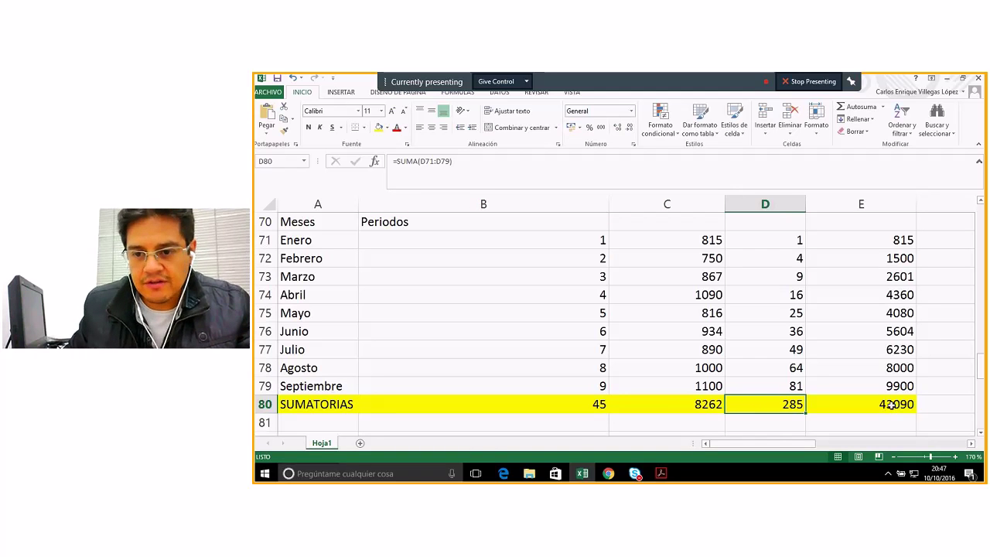
click(895, 405)
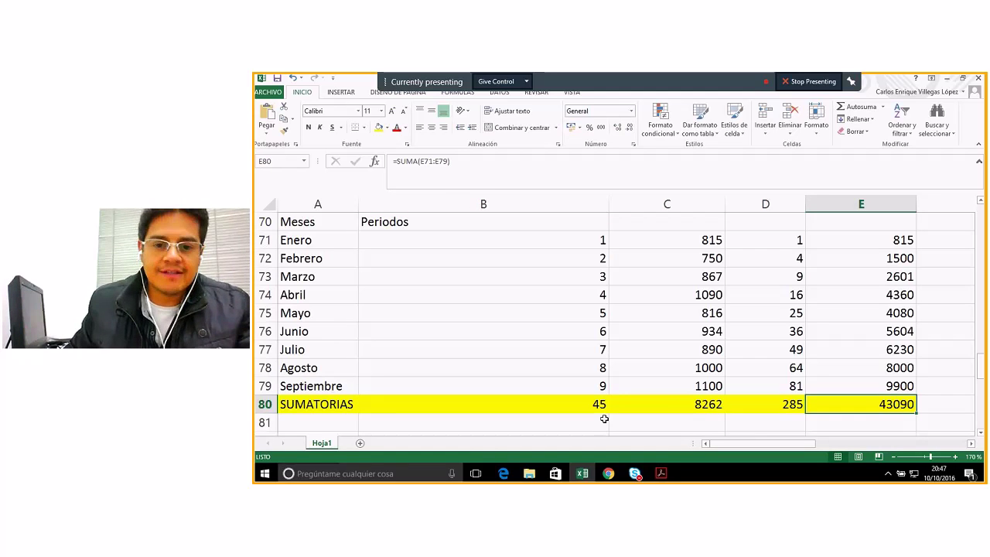
- Enter the label B in cell C82, below the totals row
scroll(604, 408, down, 1)
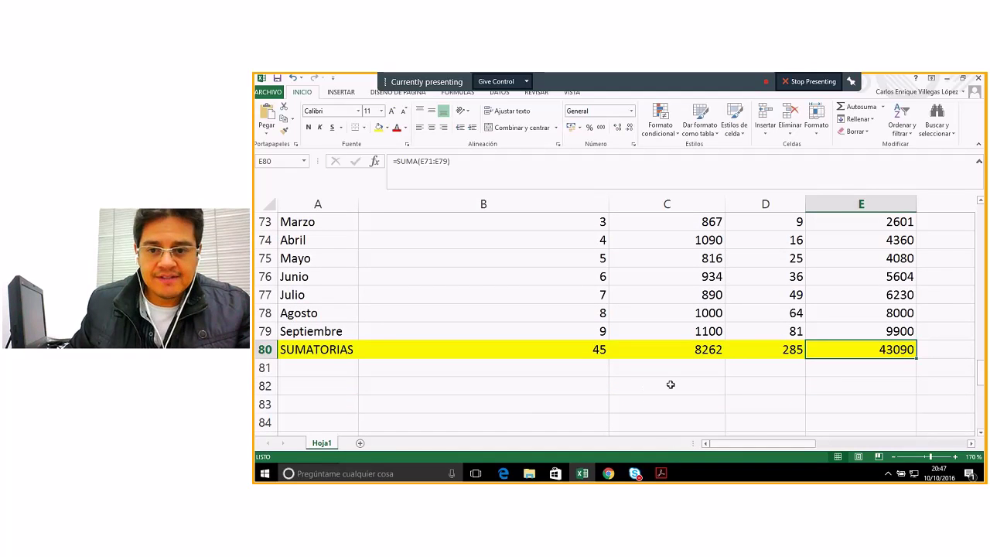
click(664, 386)
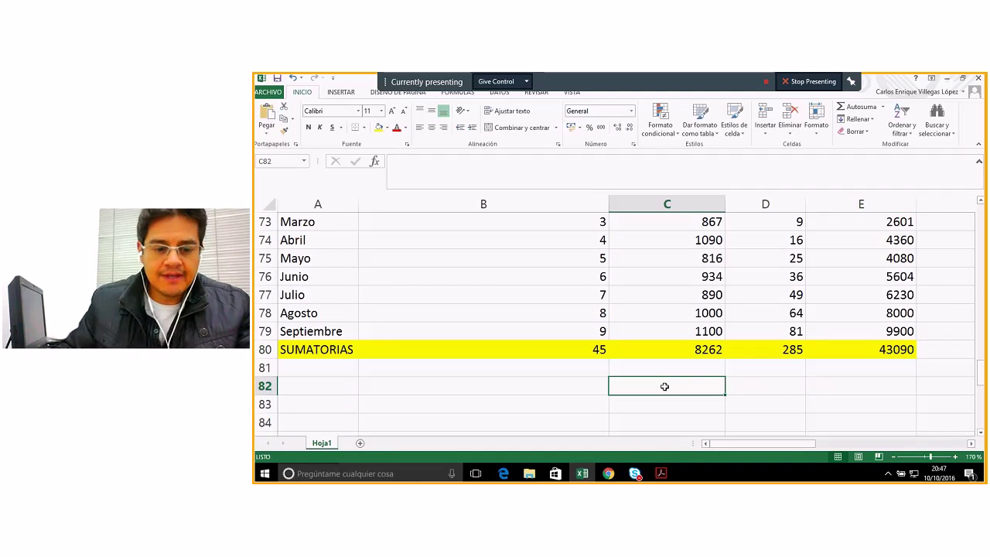
text(A)
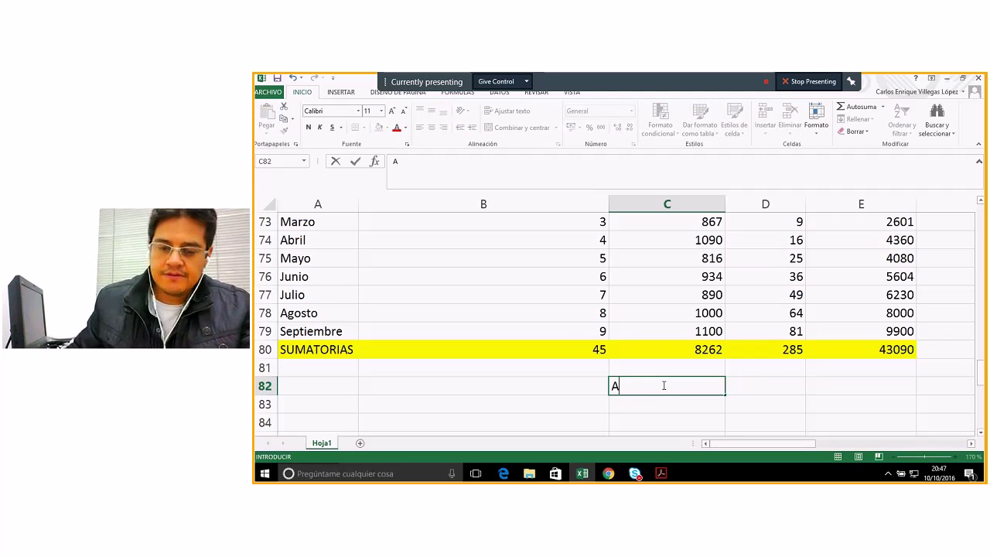
click(628, 383)
key(BackSpace)
text(B)
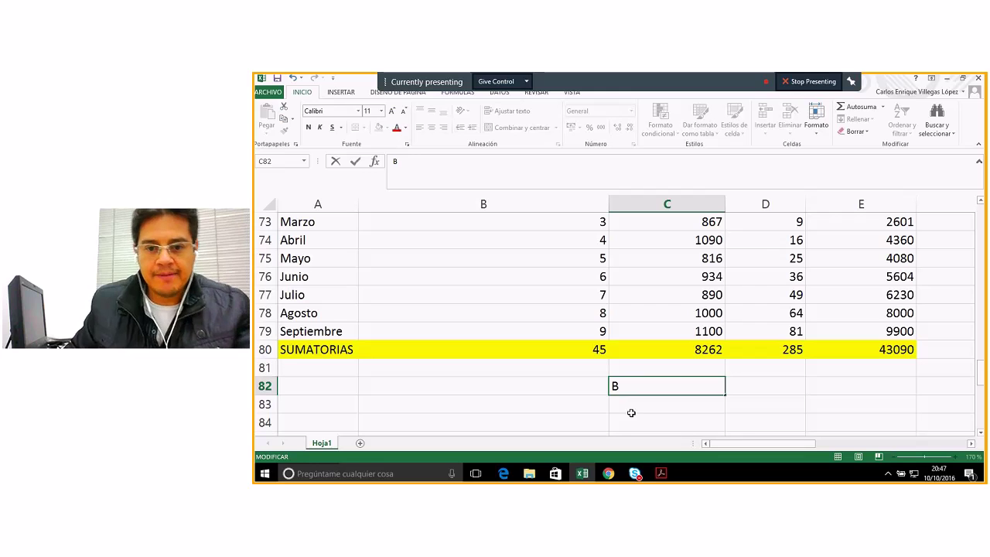
click(630, 417)
- Review the formulas for b and a in cells B66 and B67
scroll(519, 378, up, 1)
scroll(519, 378, up, 3)
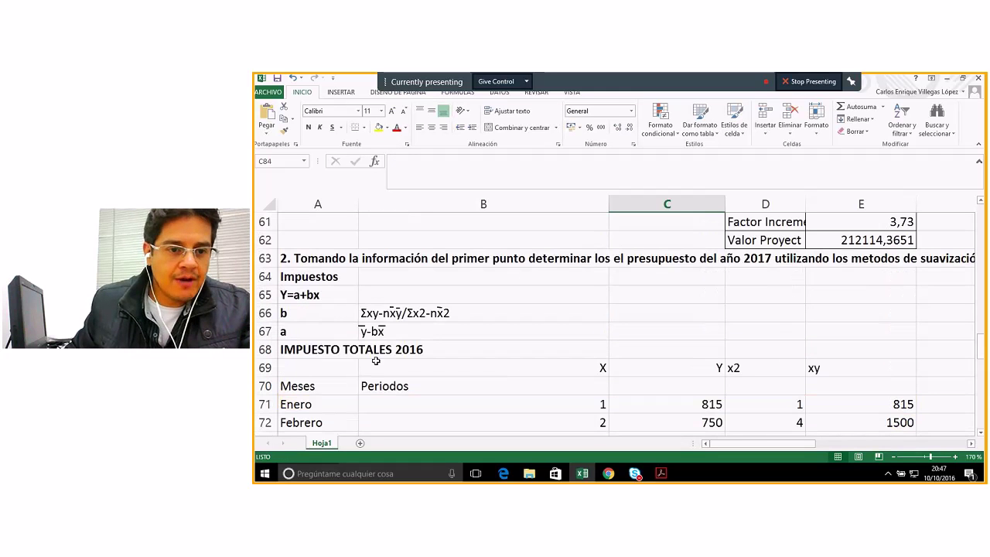
click(337, 315)
click(369, 313)
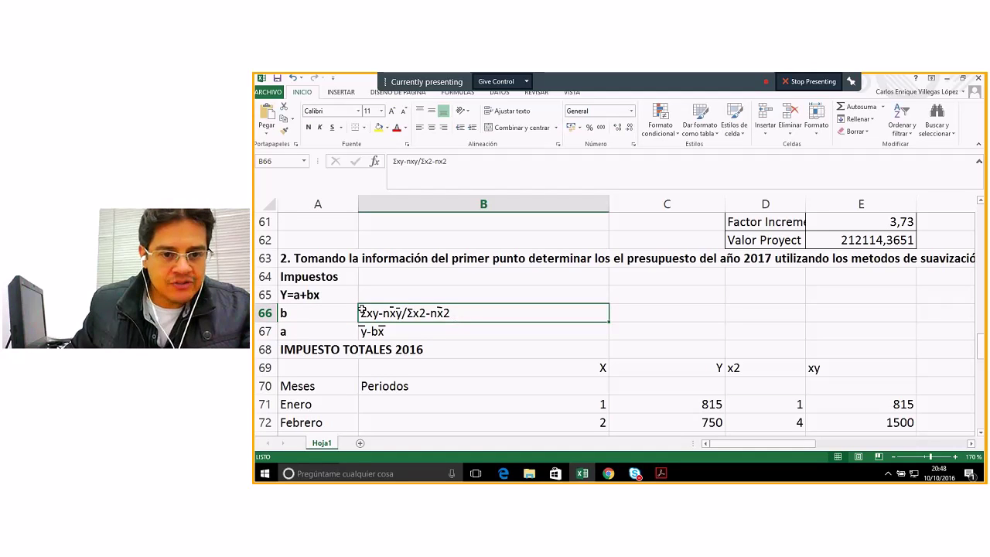
click(313, 333)
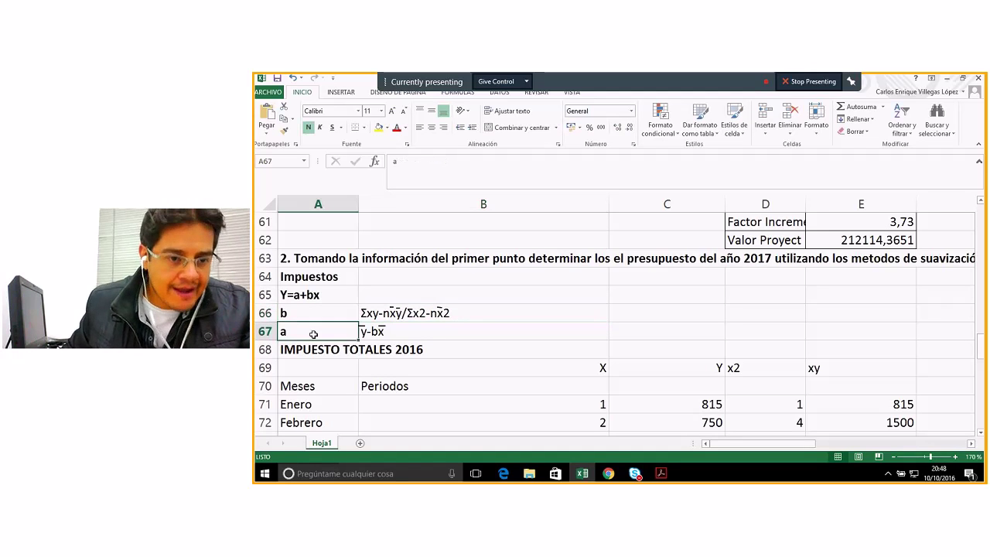
click(365, 332)
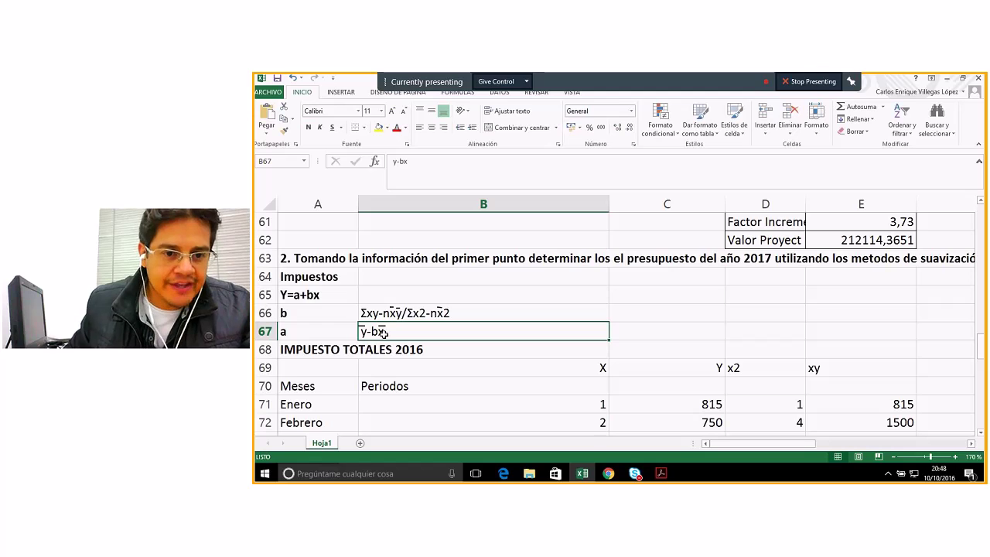
click(300, 312)
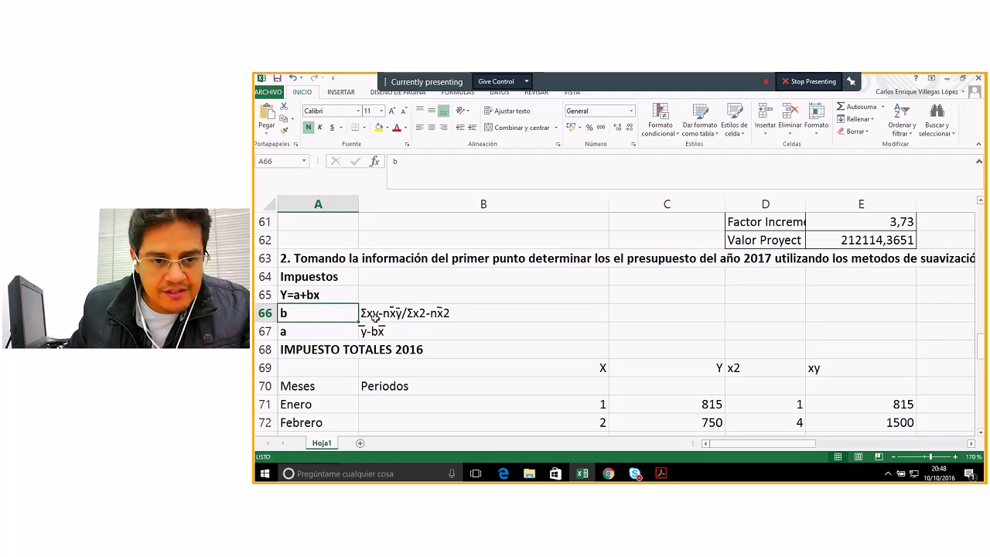
- Match the Σxy and n terms of the b formula with the xy sum in E80 and the periods in B71:B79
scroll(942, 398, down, 1)
scroll(942, 397, down, 3)
click(820, 350)
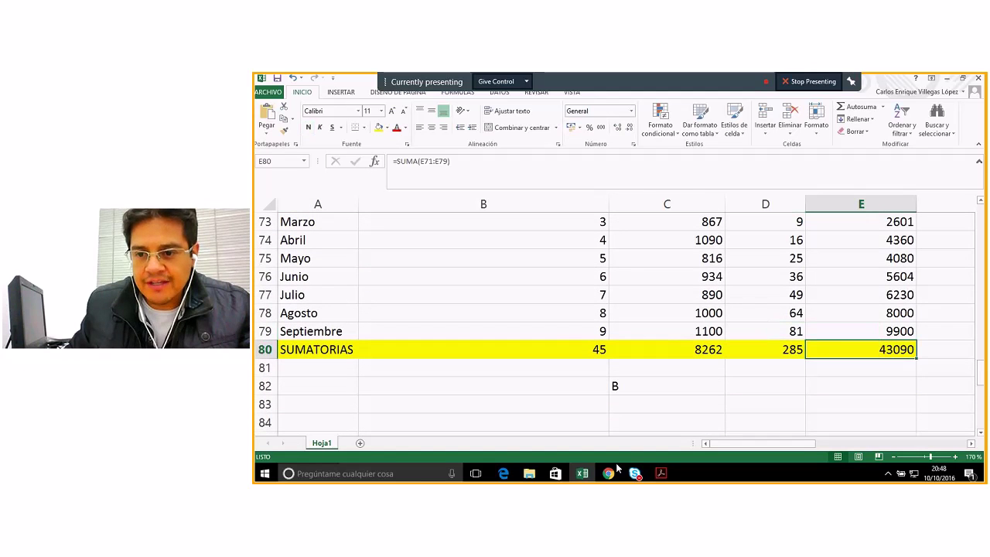
scroll(541, 329, up, 3)
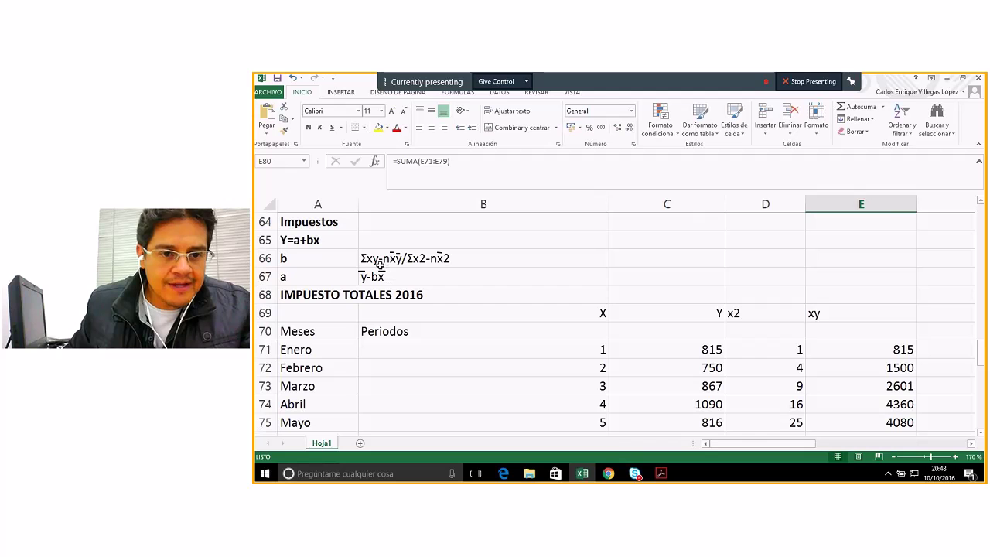
click(385, 260)
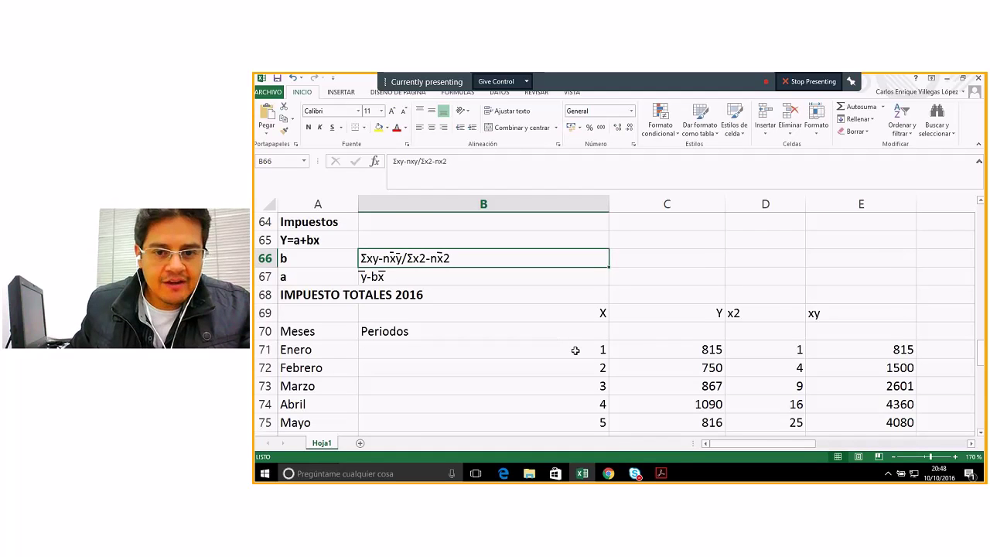
scroll(572, 348, down, 2)
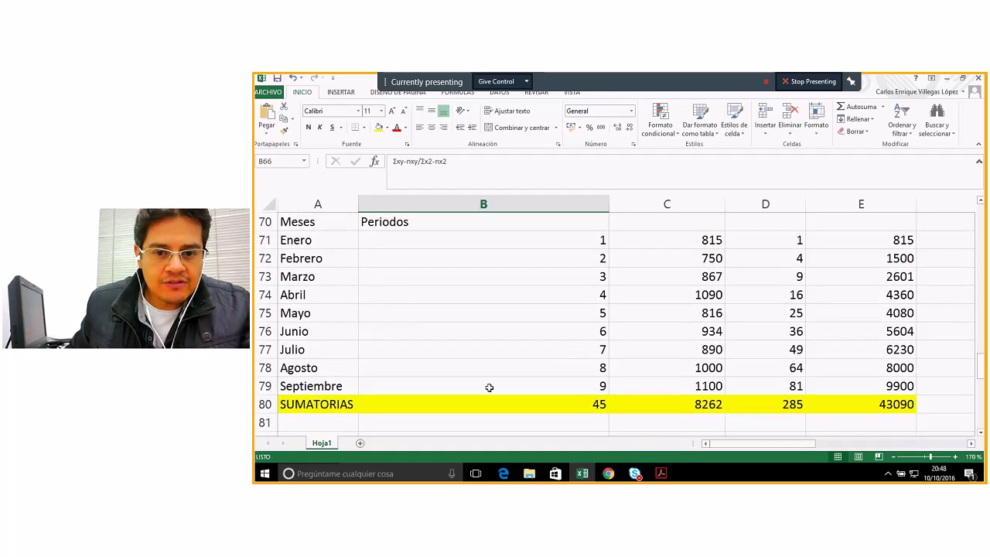
click(585, 387)
drag(600, 240, 600, 389)
click(600, 388)
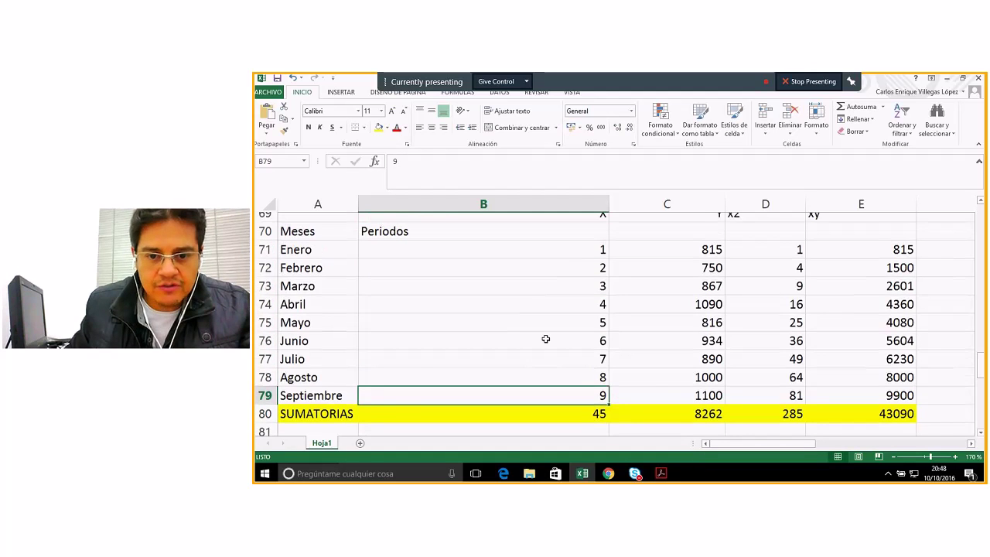
- Examine the mean terms in the b formula and match its Σx2 term with the sum in D80
scroll(464, 360, up, 4)
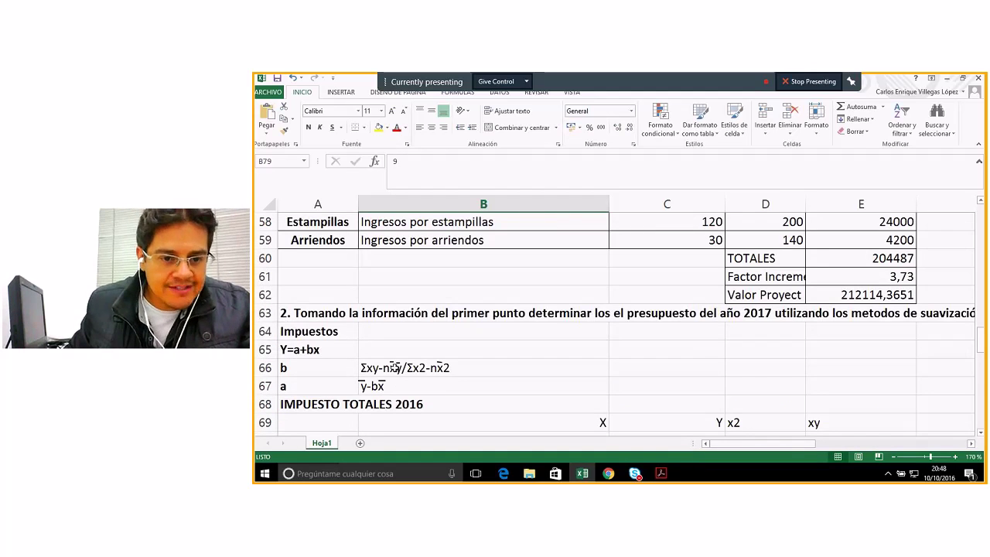
click(396, 369)
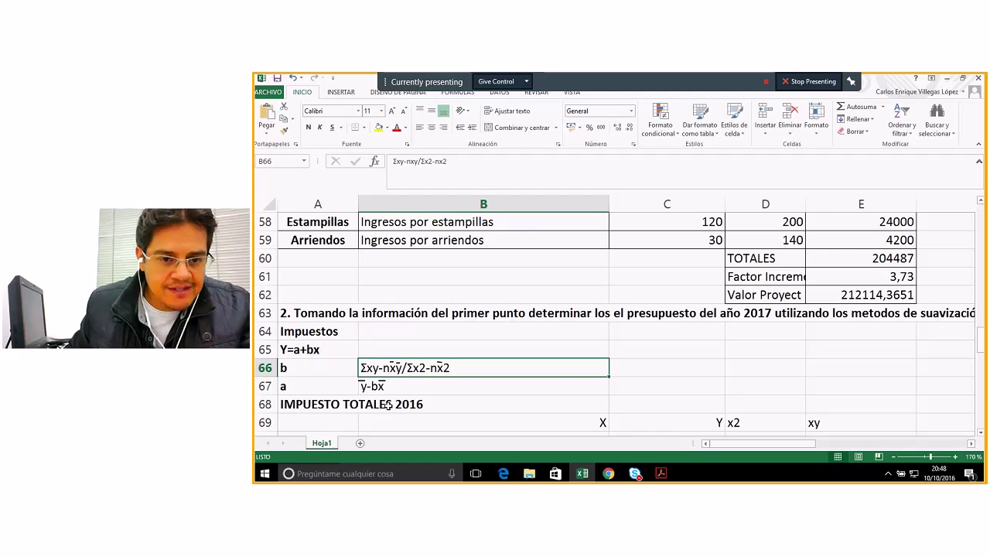
scroll(751, 348, down, 4)
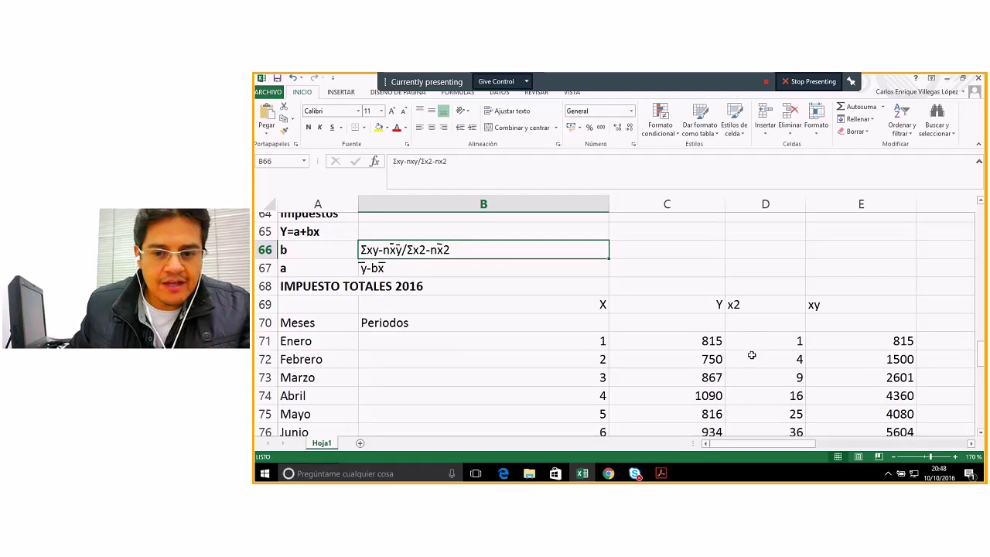
scroll(751, 355, down, 2)
click(769, 292)
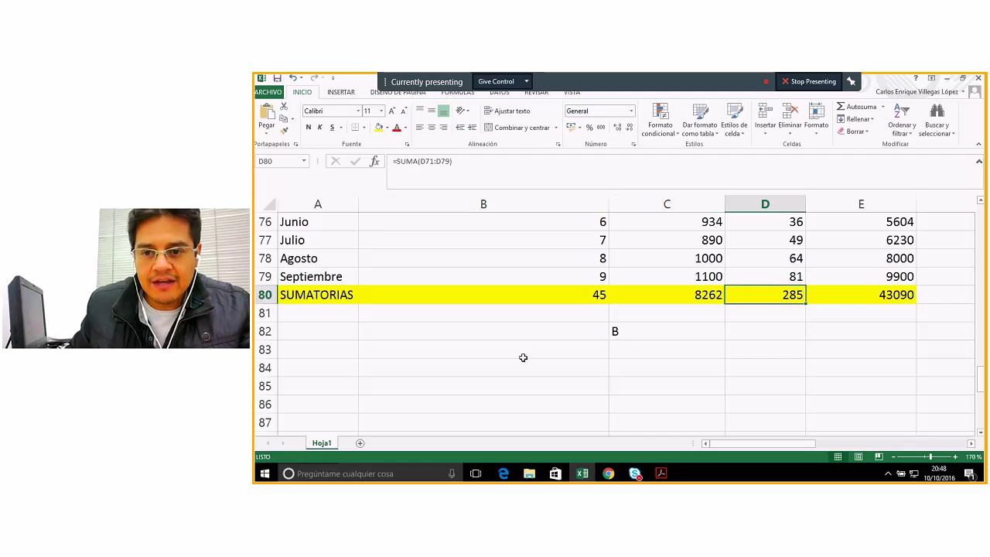
scroll(532, 357, up, 5)
scroll(531, 358, up, 1)
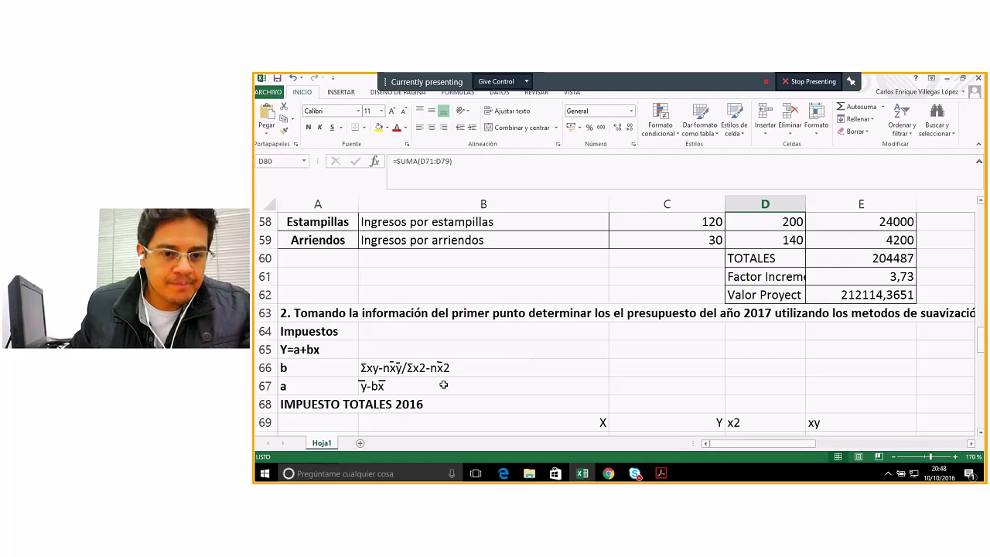
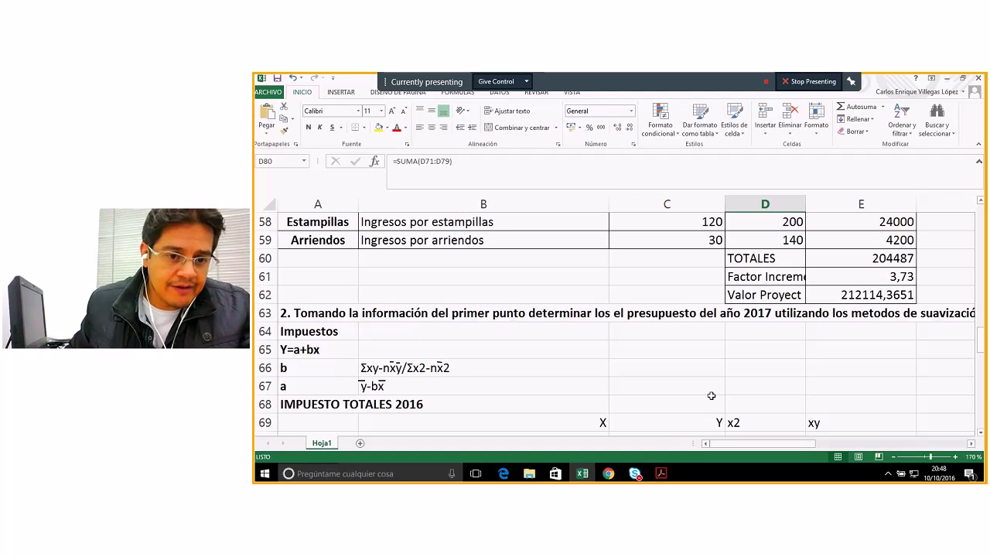
- Replace the label in C82 with x and enter the label Y in C83
scroll(710, 395, down, 7)
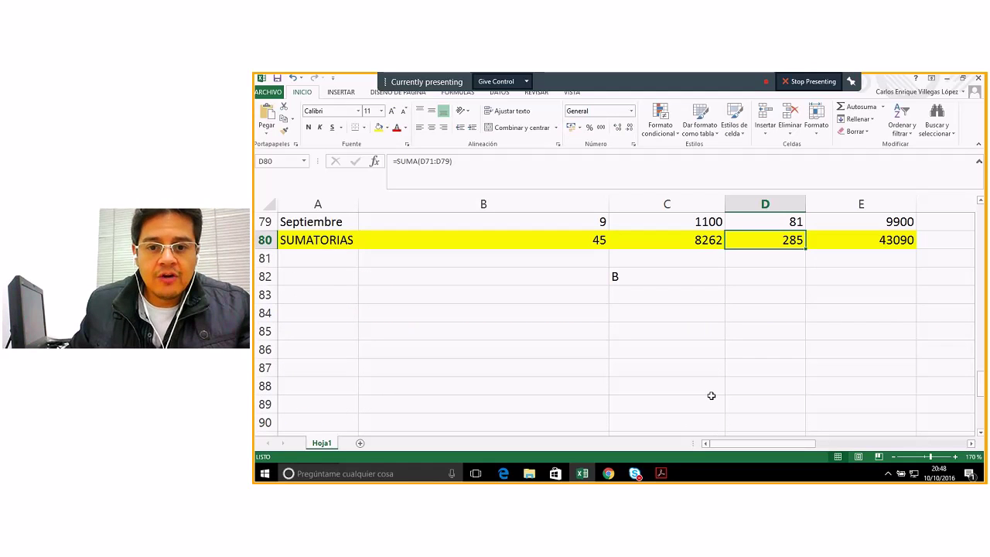
click(638, 281)
key(Delete)
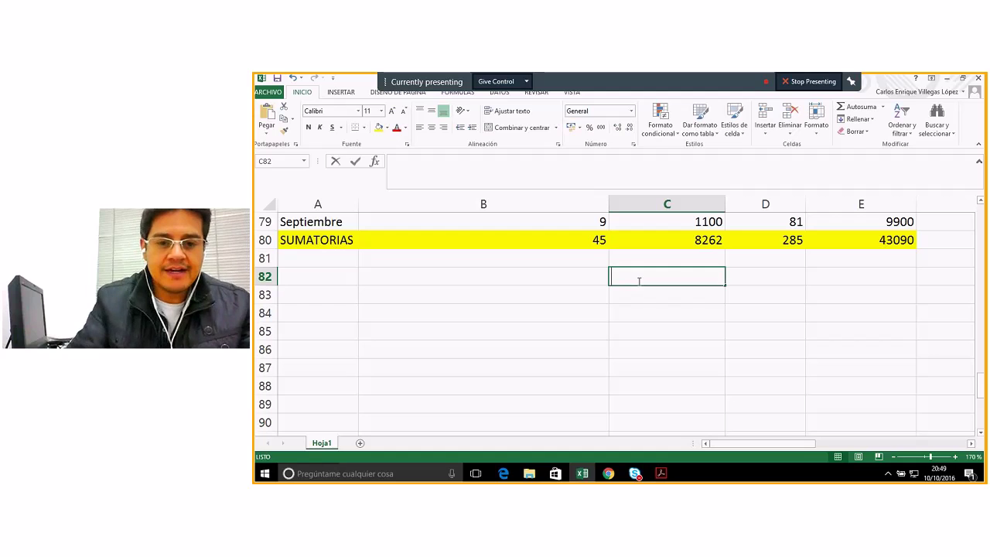
text(x)
key(Return)
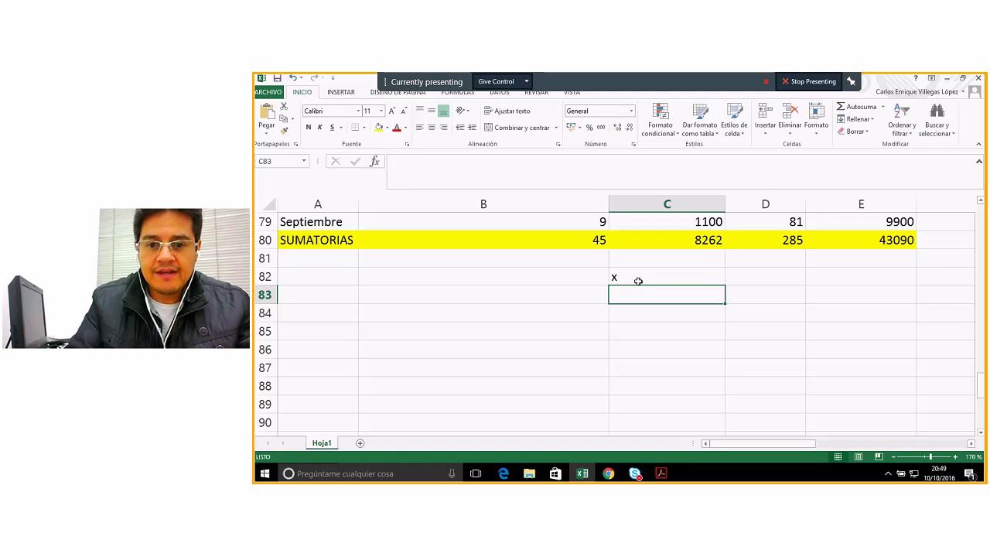
text(Y)
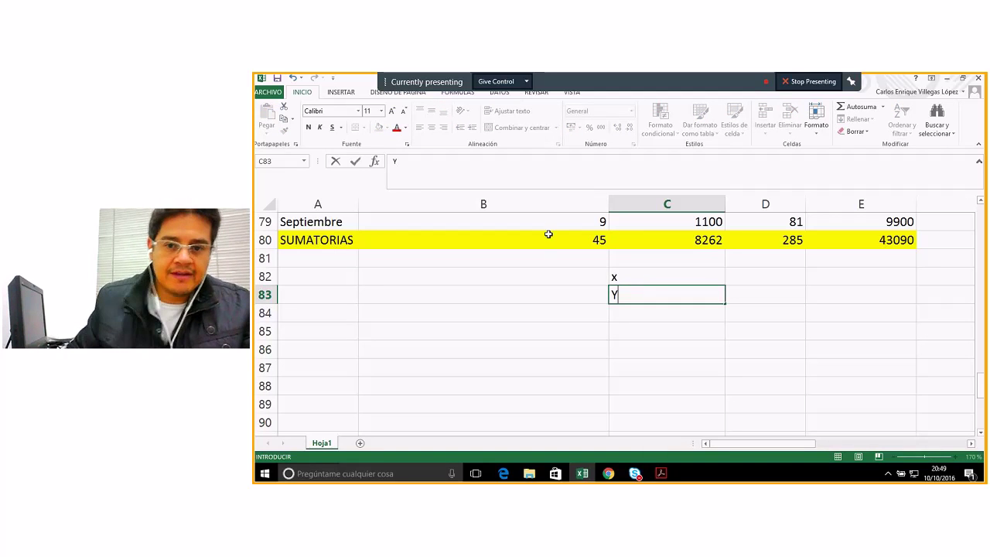
click(542, 273)
- Copy the mean bar line above the y in B67 and place a copy above the x in C82
scroll(541, 272, up, 3)
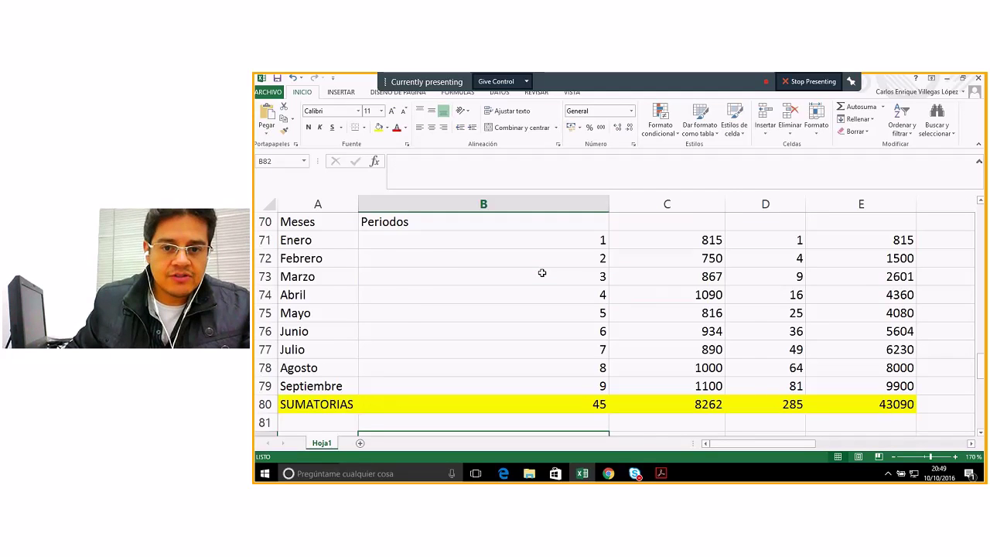
scroll(541, 272, up, 2)
click(365, 272)
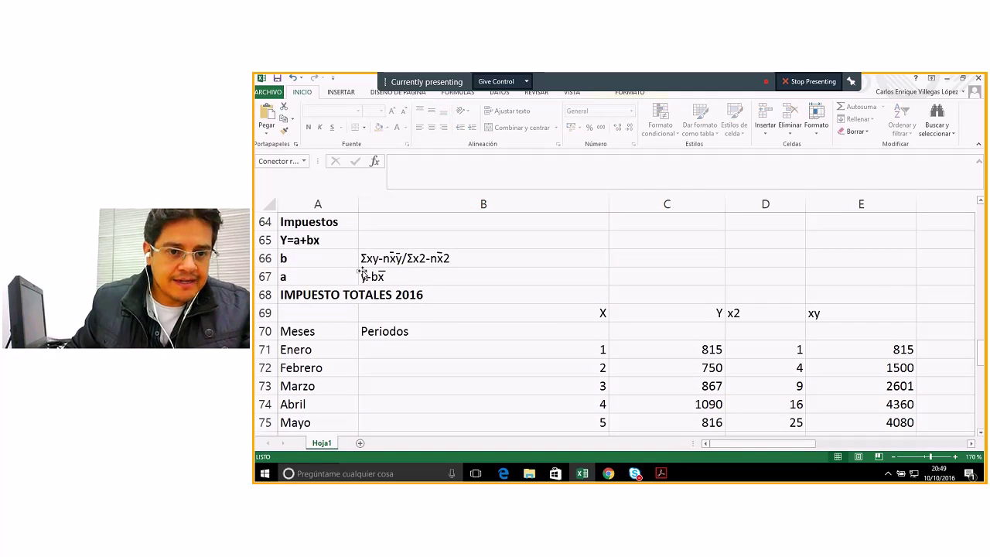
right_click(364, 271)
key(Escape)
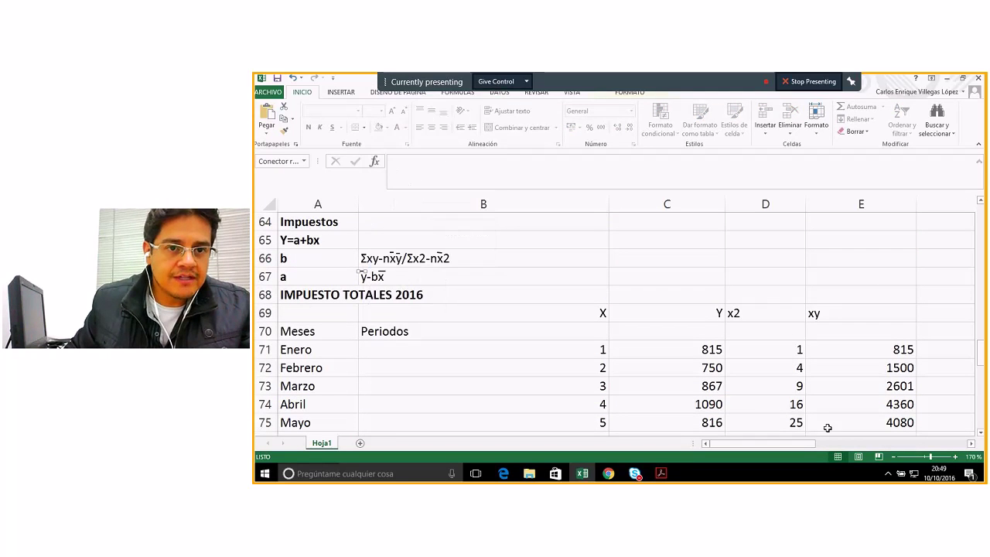
scroll(723, 381, down, 4)
scroll(724, 381, down, 1)
click(642, 294)
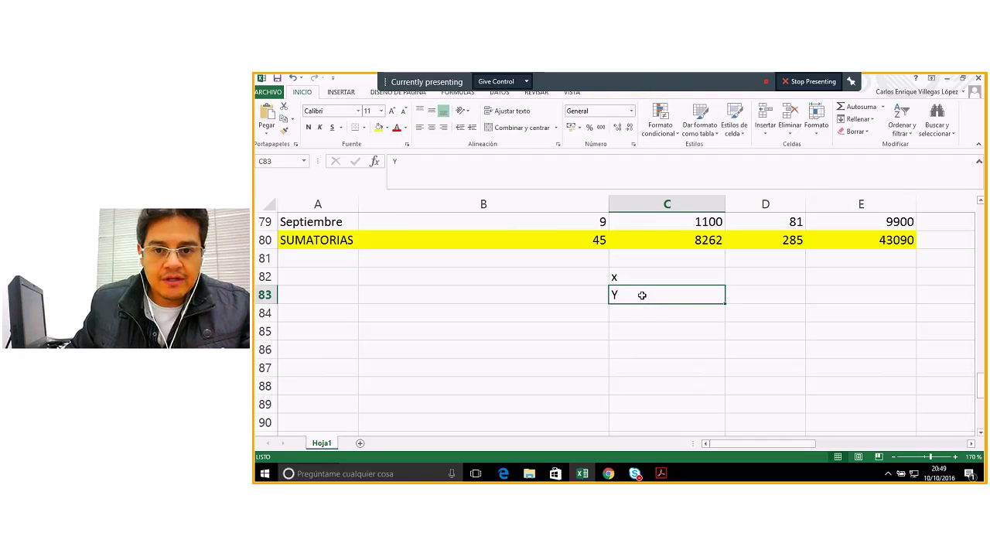
right_click(642, 295)
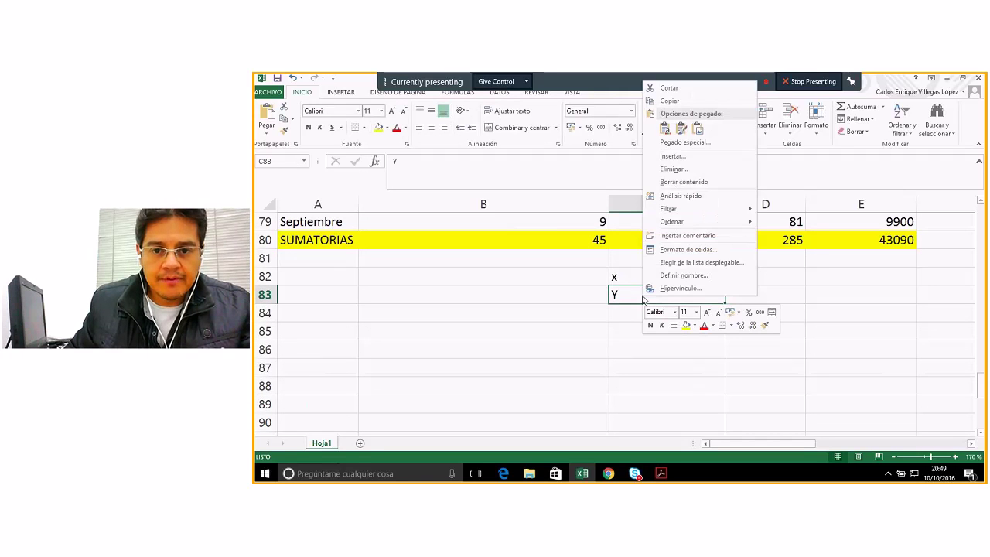
click(685, 131)
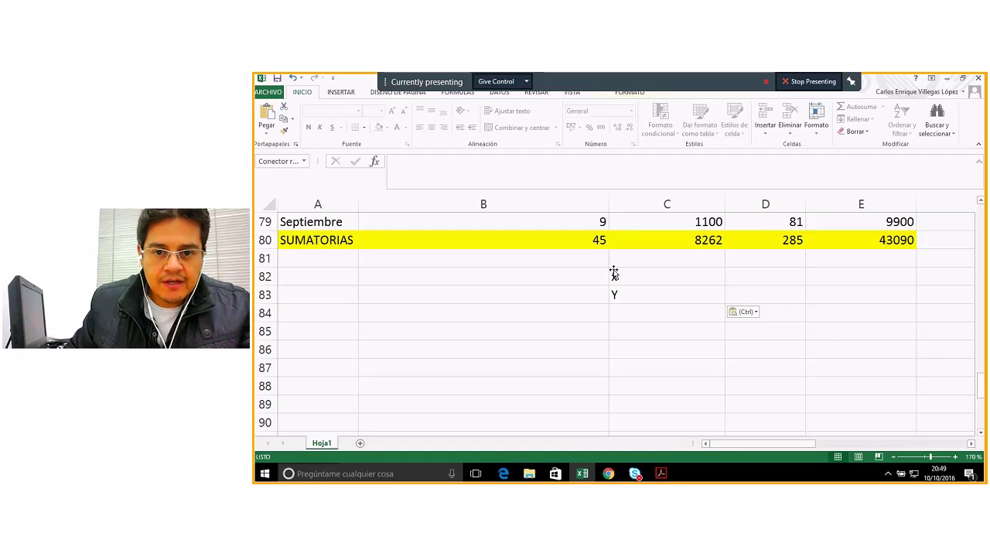
- Paste another copy of the mean bar line and place it above the Y in C83
click(630, 294)
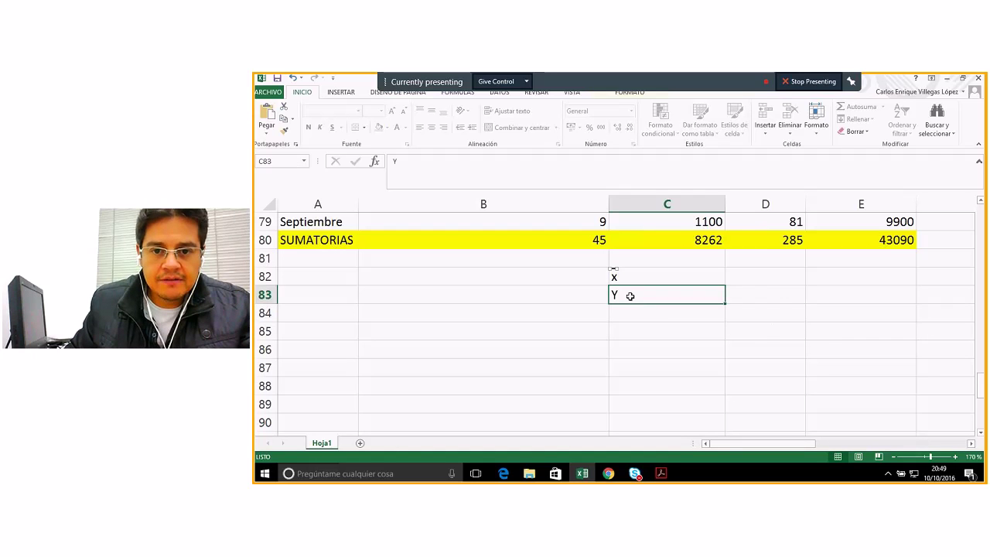
right_click(633, 300)
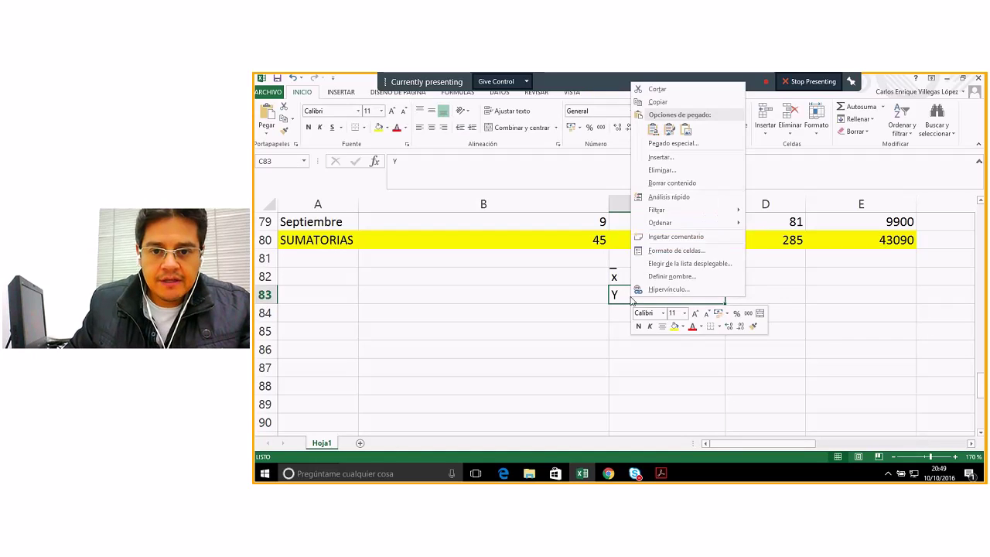
click(654, 129)
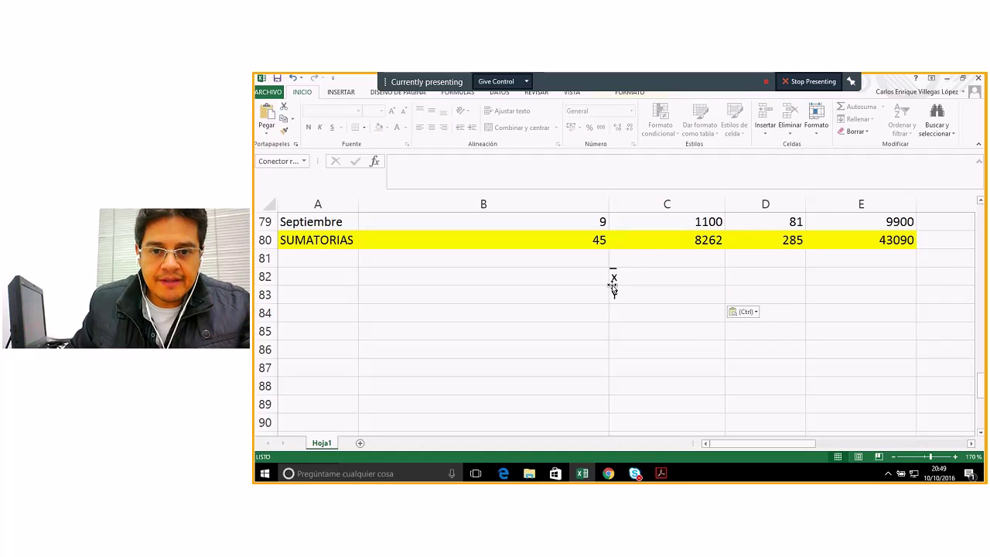
click(666, 274)
- Calculate the x mean in D82 with the formula =B80/B79
click(768, 271)
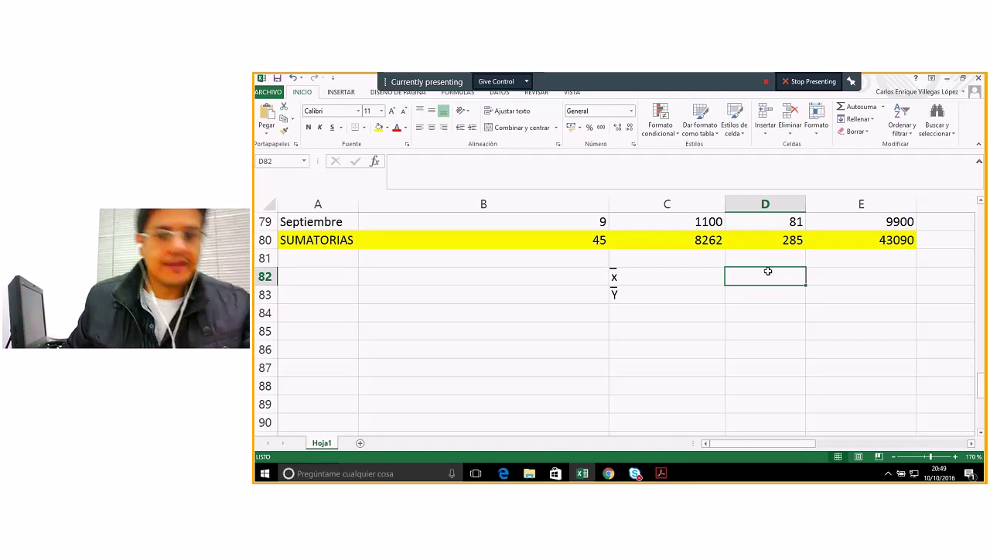
text(=)
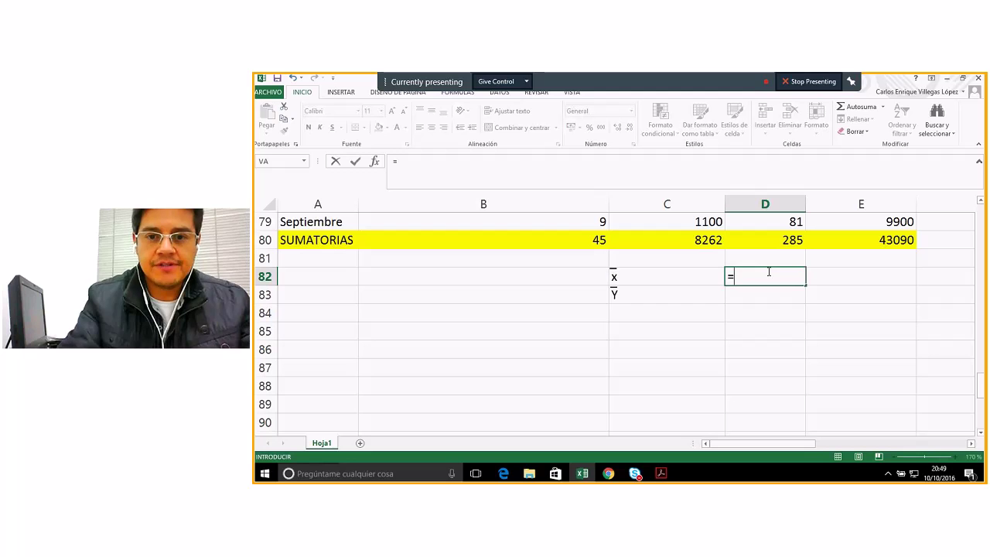
scroll(581, 284, up, 2)
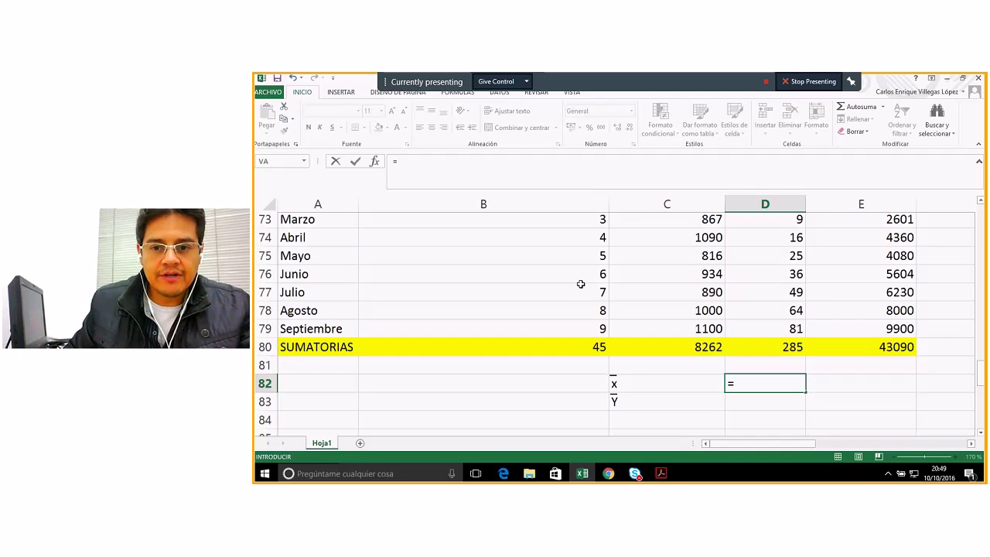
click(580, 349)
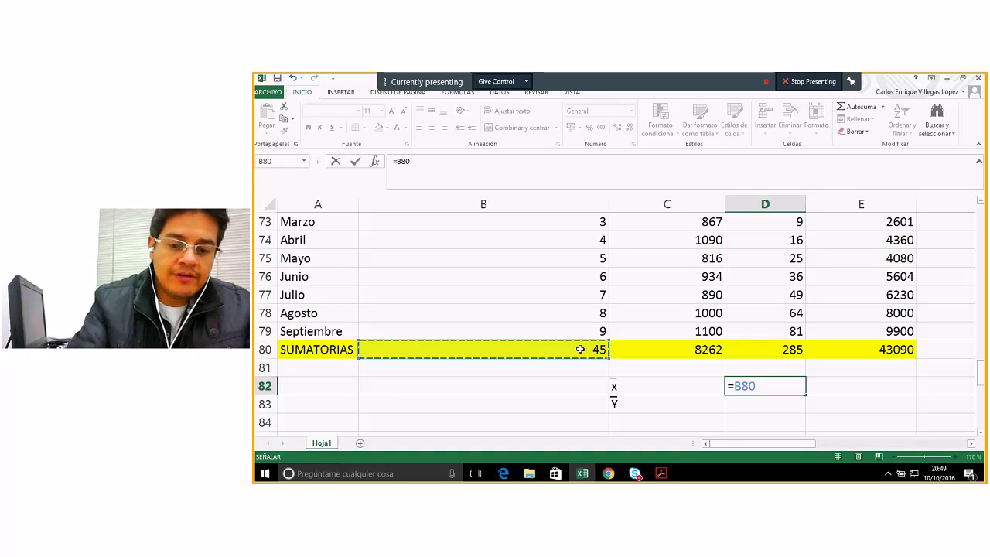
text(/)
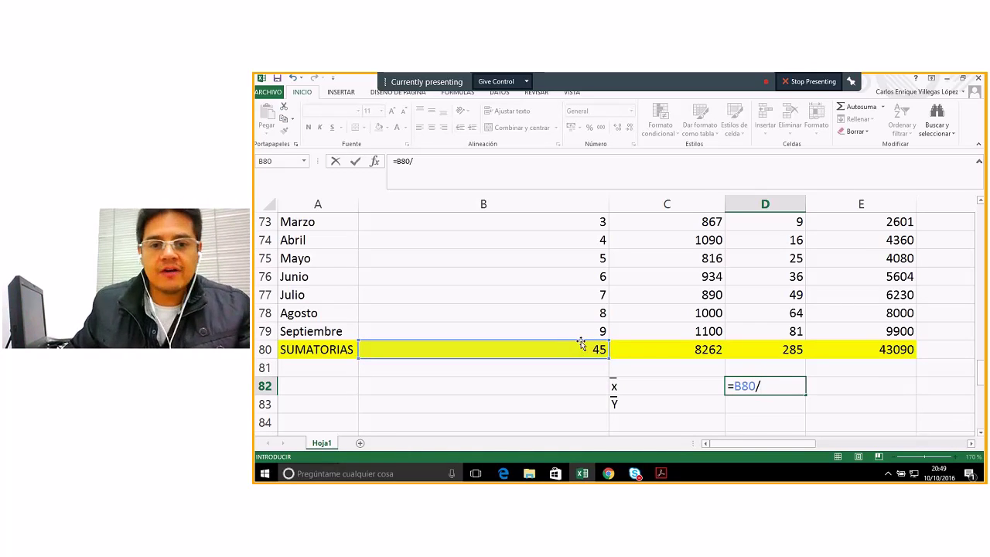
click(584, 332)
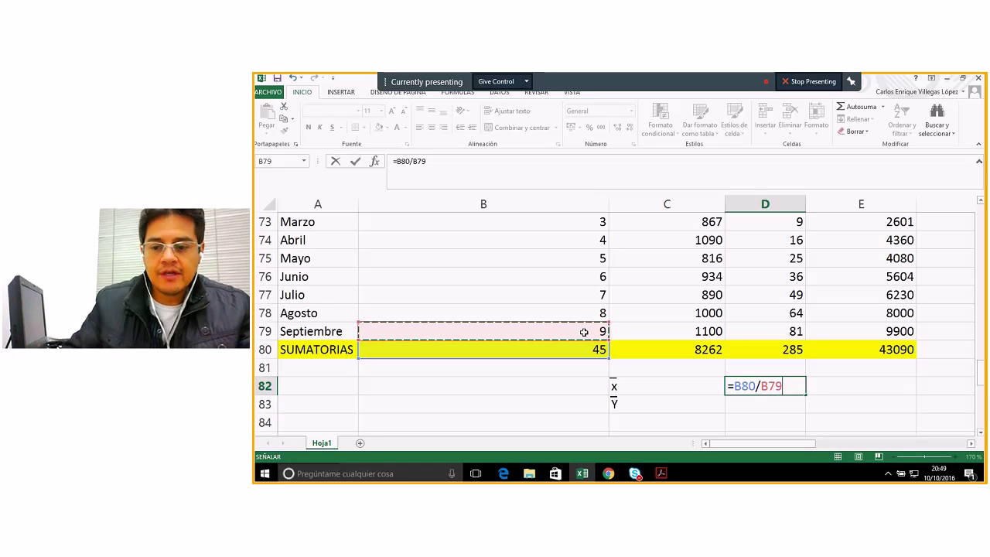
key(Return)
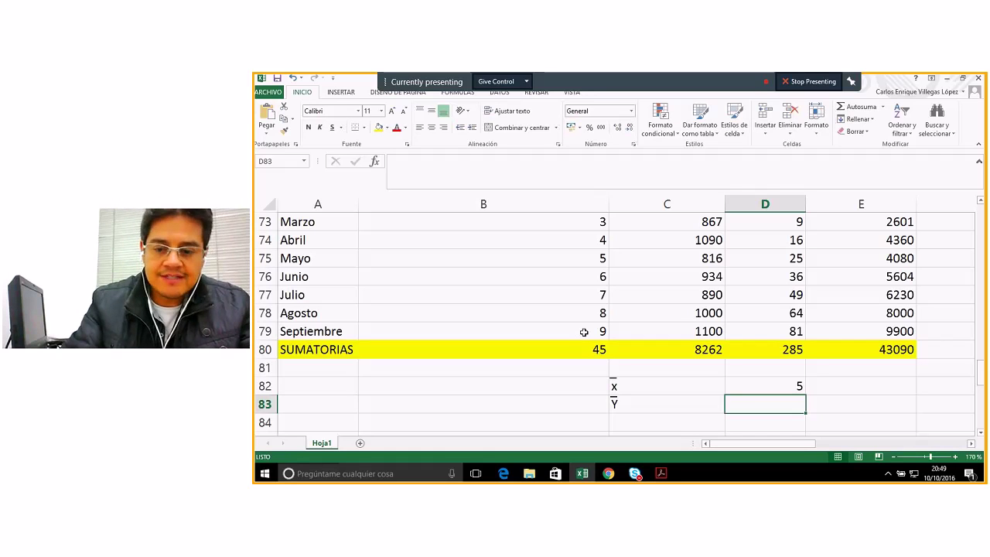
- Calculate the Y mean in D83 with the formula =C80/B79
text(=)
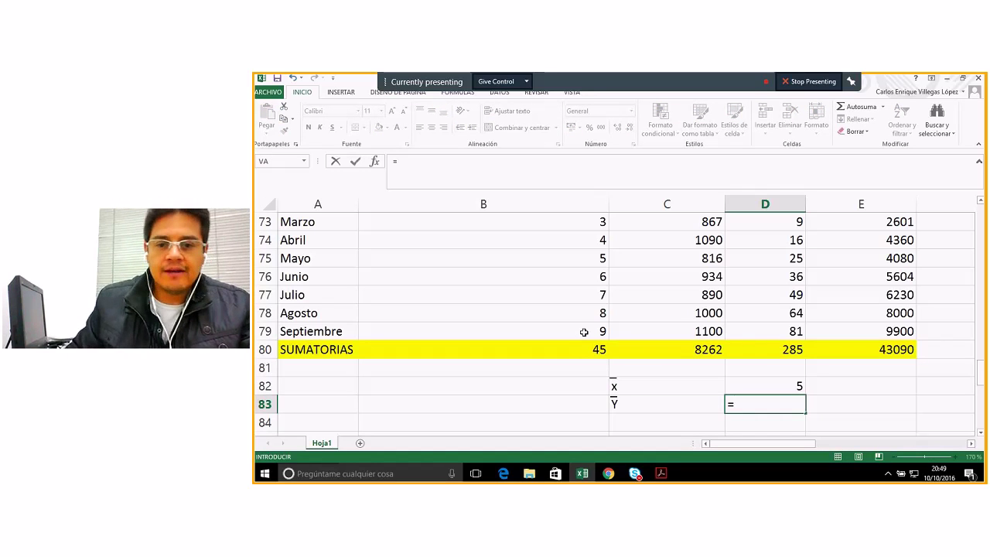
scroll(687, 386, up, 1)
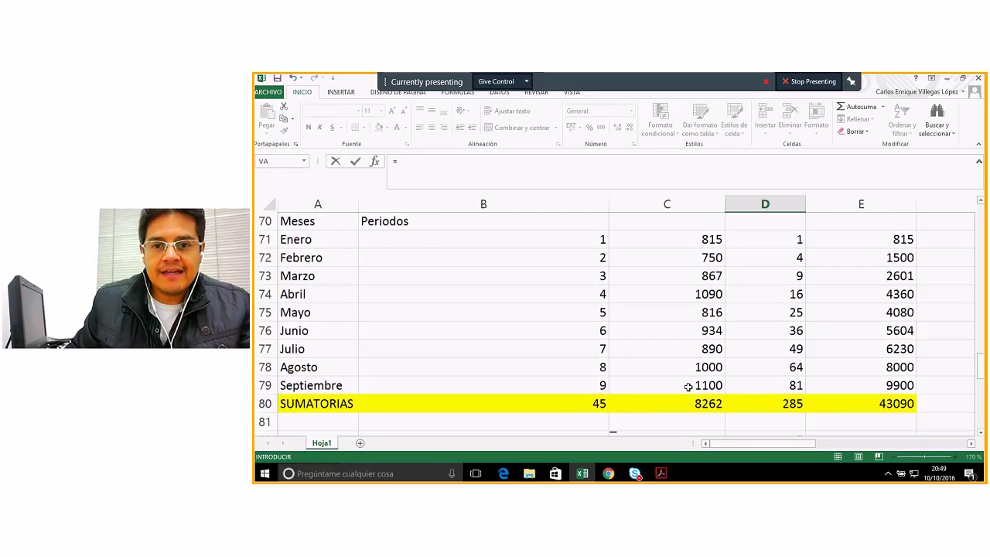
scroll(687, 387, up, 2)
scroll(707, 314, down, 3)
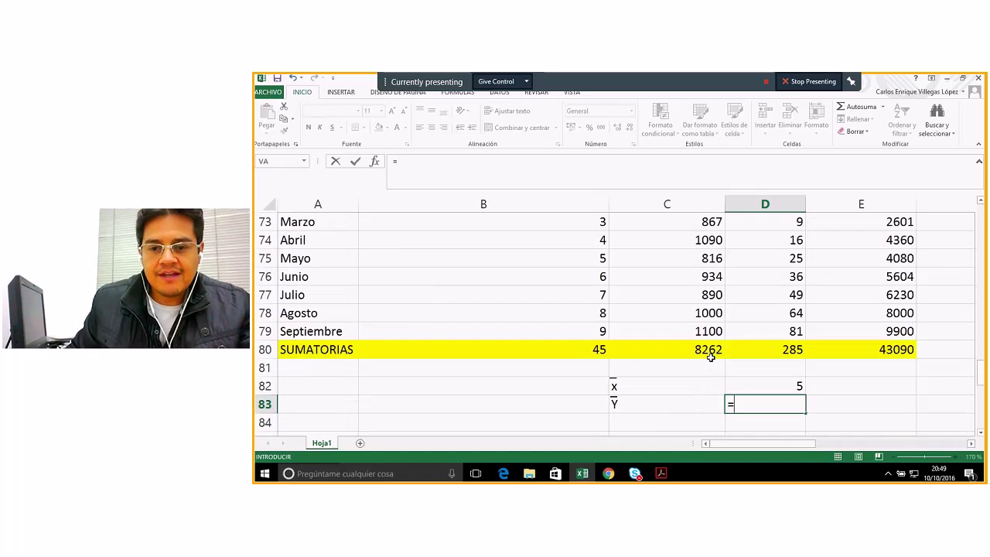
scroll(737, 409, down, 2)
scroll(727, 374, up, 1)
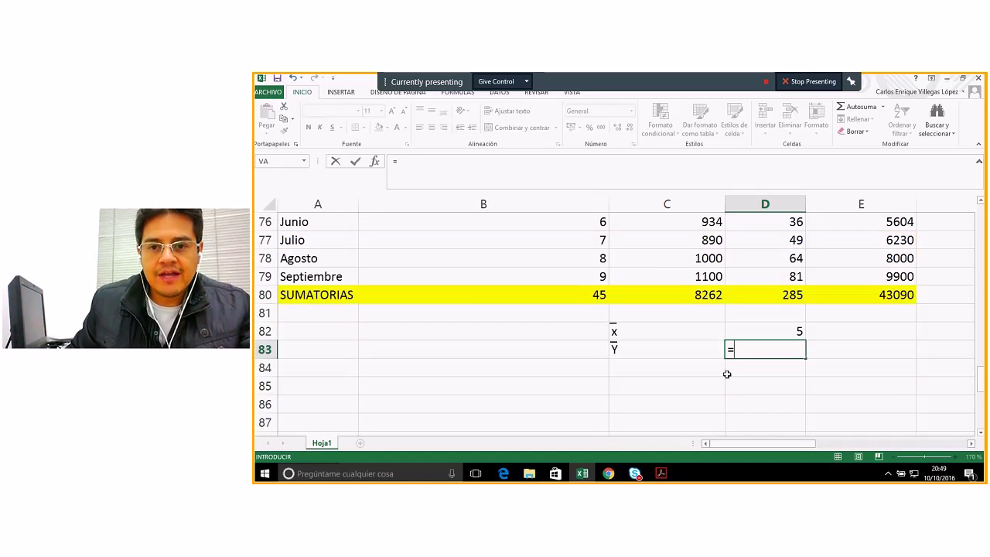
click(698, 295)
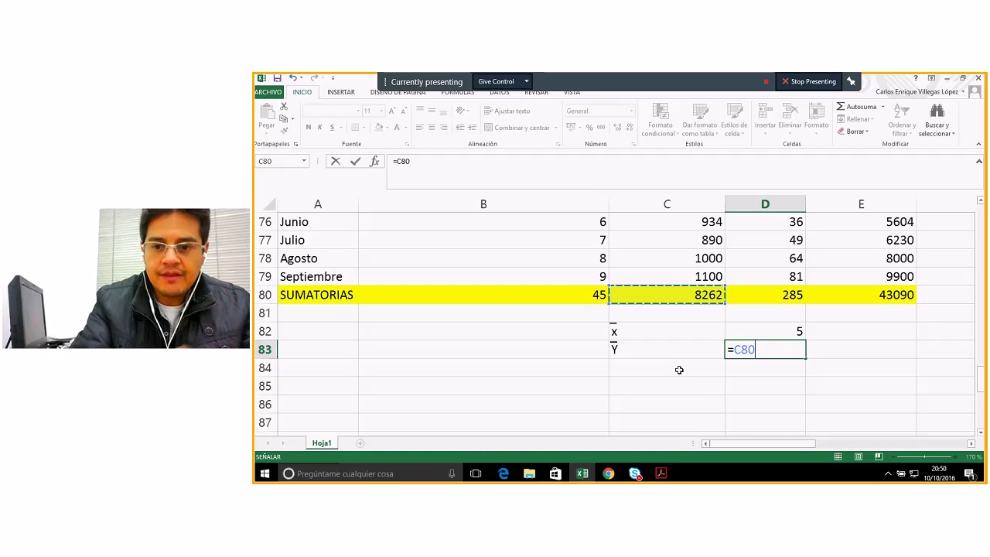
text(/)
click(579, 276)
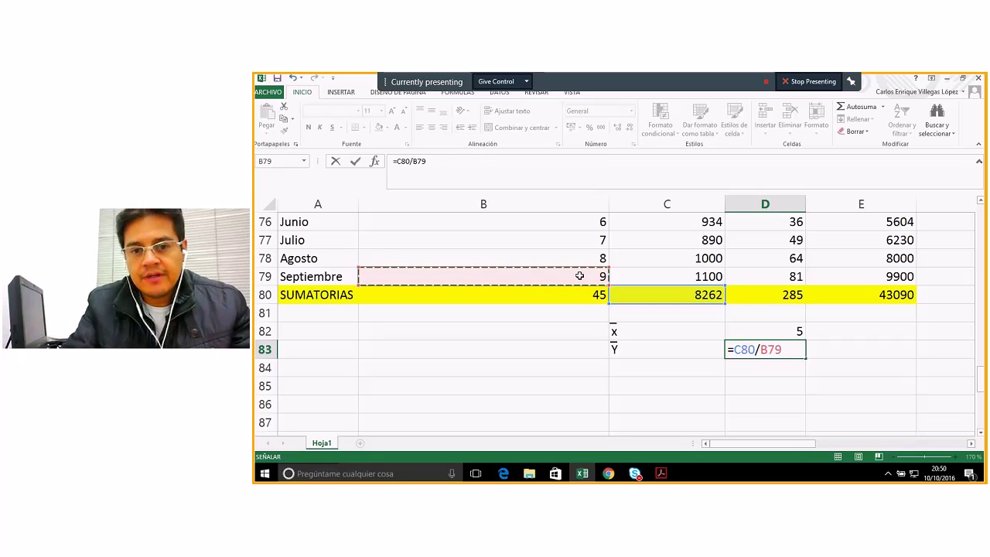
key(Return)
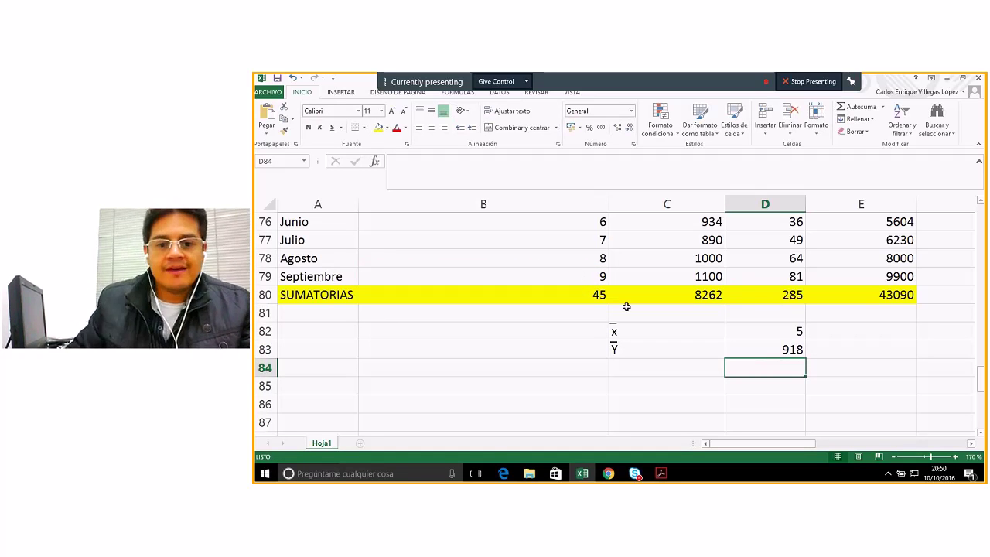
- Enter the label B in C84, below the x and Y mean labels
click(642, 333)
click(641, 349)
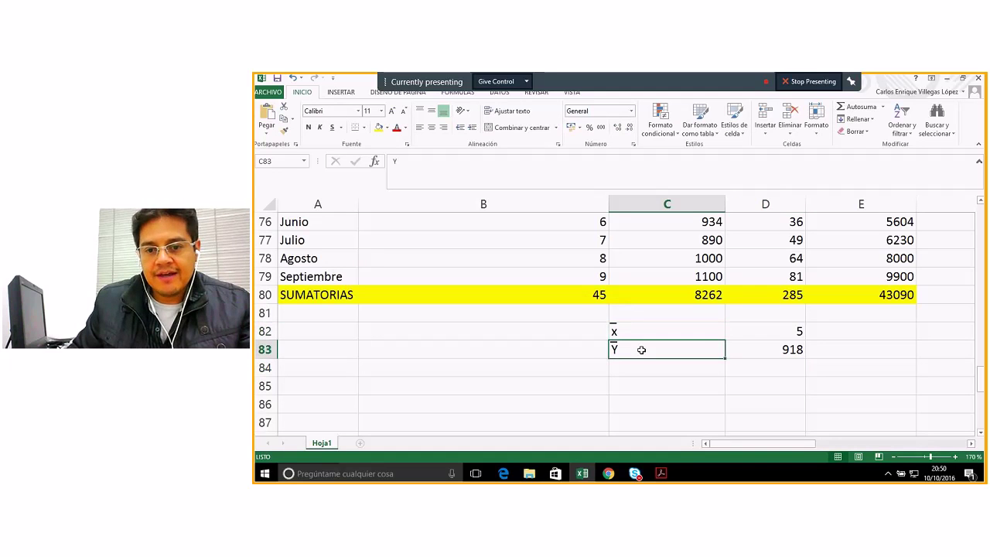
click(643, 367)
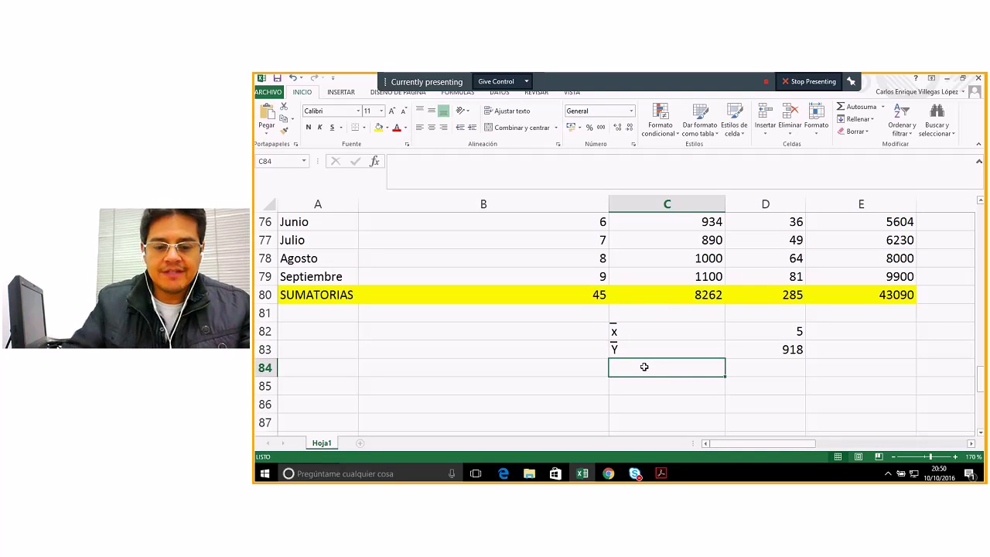
text(B)
click(752, 370)
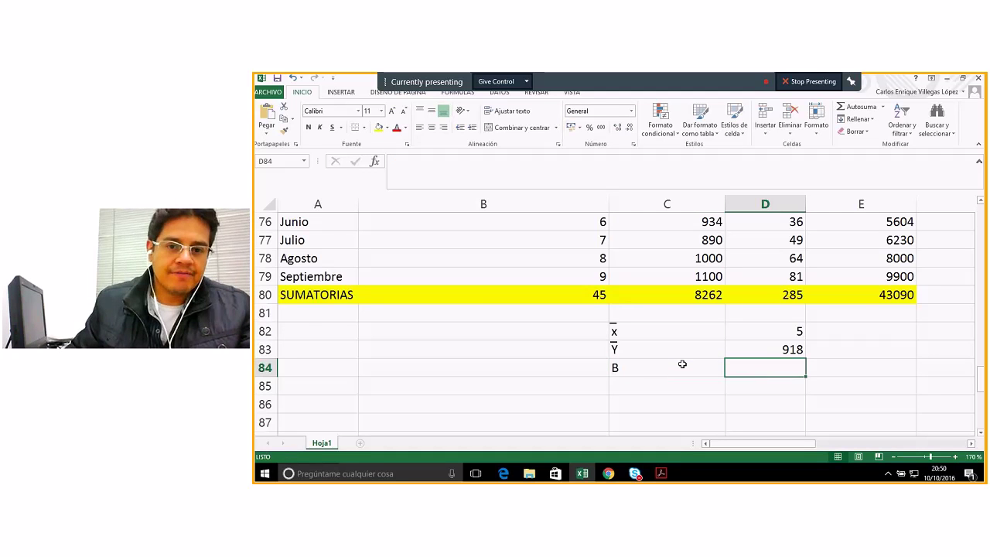
- Copy the written b formula with its mean bars from B66 into B84, beside the B label
scroll(431, 325, up, 2)
scroll(431, 325, up, 2)
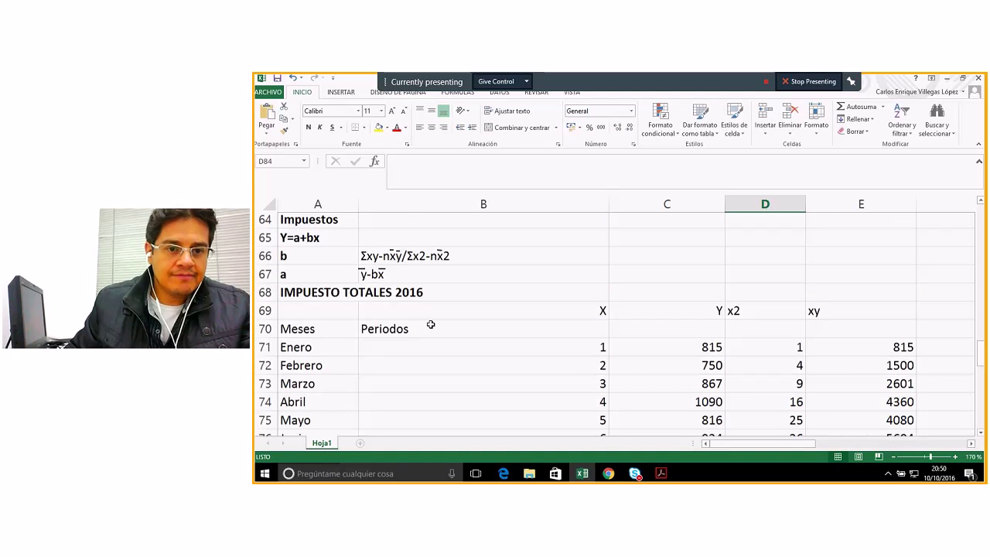
click(428, 259)
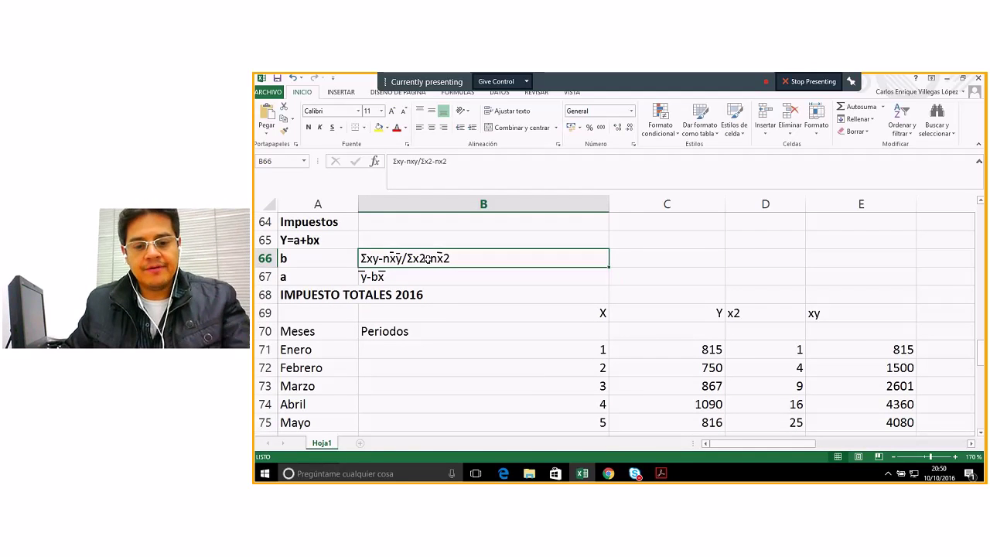
key(ctrl+c)
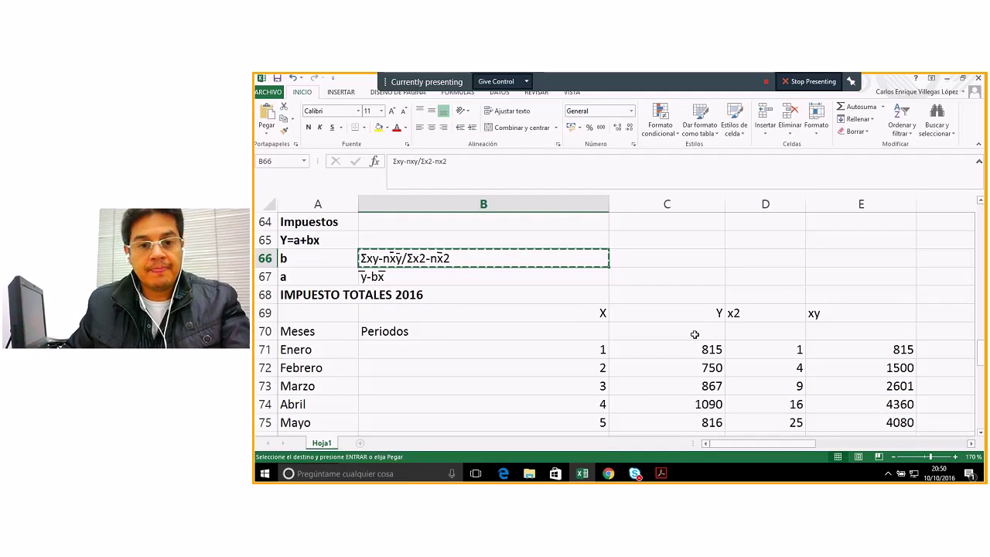
scroll(692, 339, down, 2)
scroll(693, 339, down, 4)
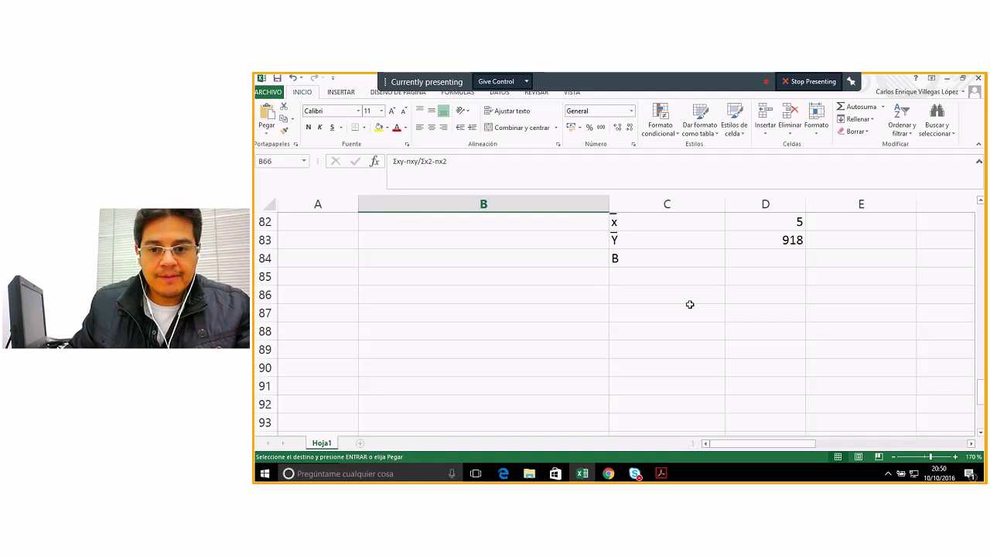
click(542, 257)
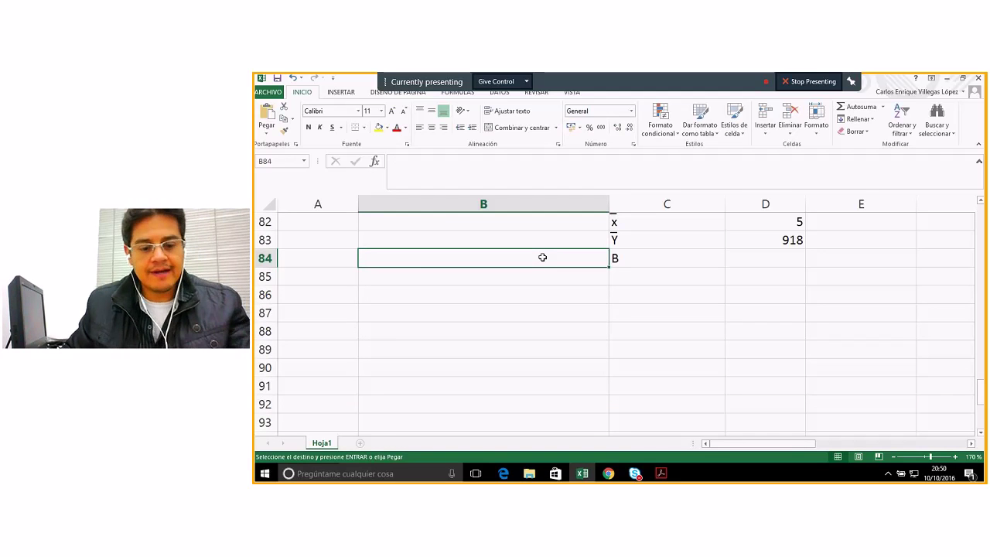
key(ctrl+v)
click(555, 342)
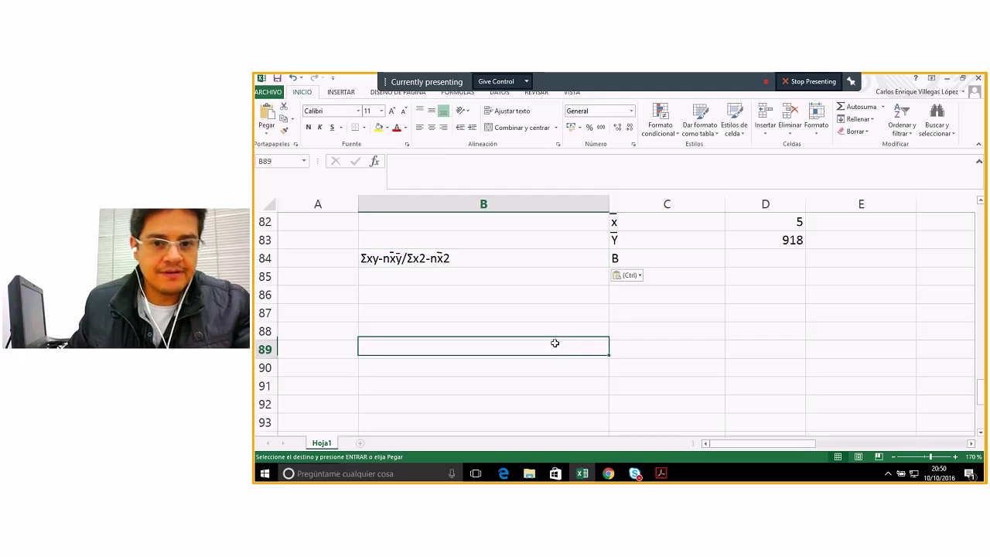
- Check the Σxy term of the written formula in B84 and begin the b calculation in D84 with =((
click(762, 258)
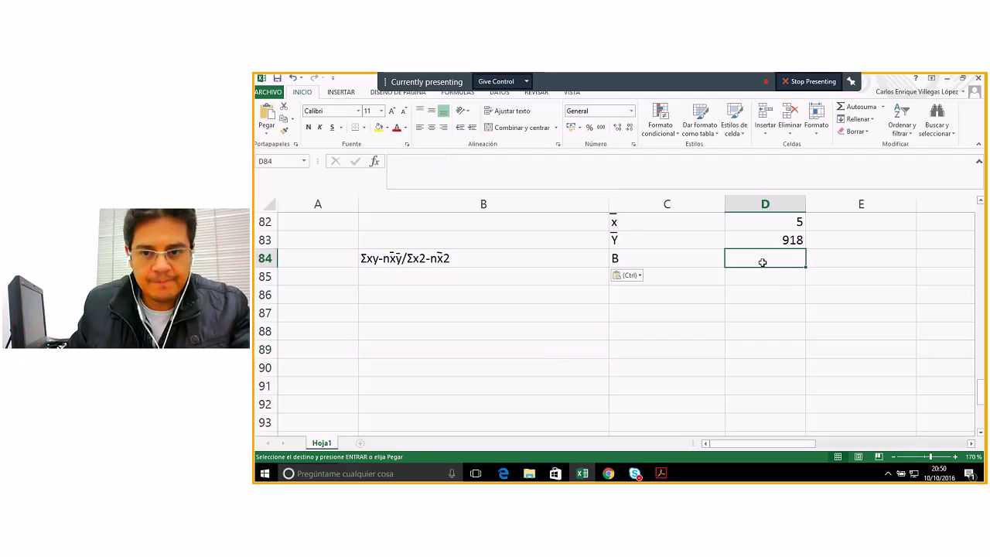
click(362, 258)
double_click(362, 258)
drag(361, 258, 377, 258)
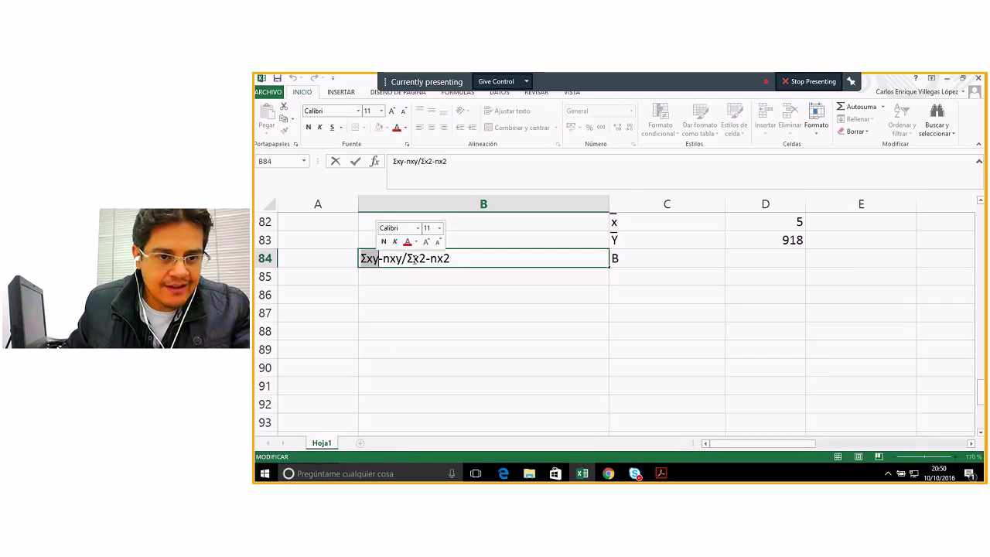
click(766, 261)
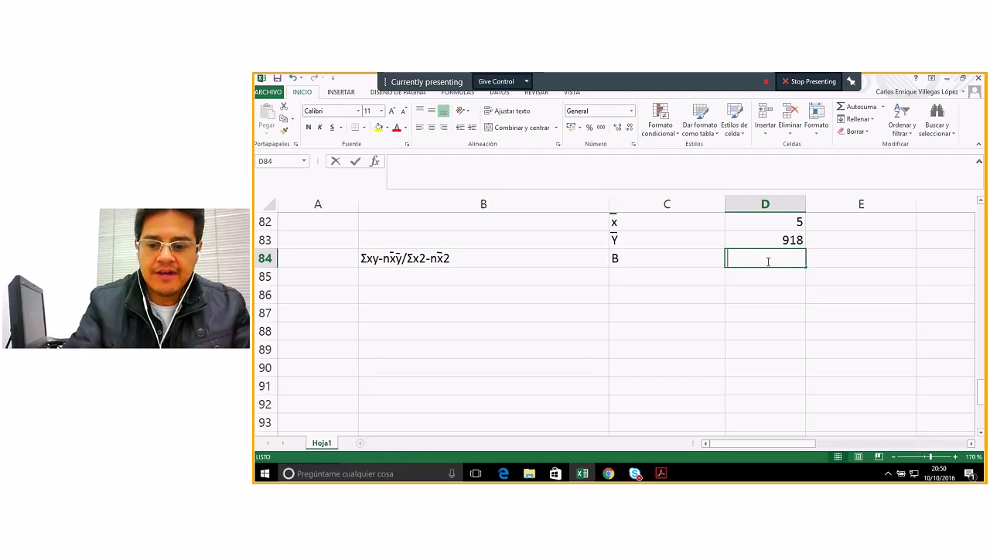
text(=)
text(()
text())
key(BackSpace)
key(BackSpace)
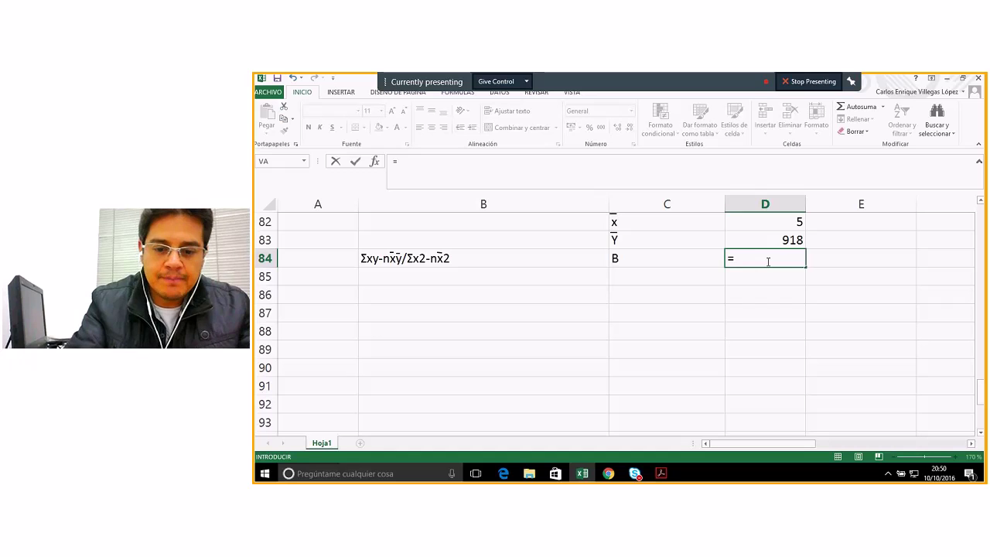
text((()
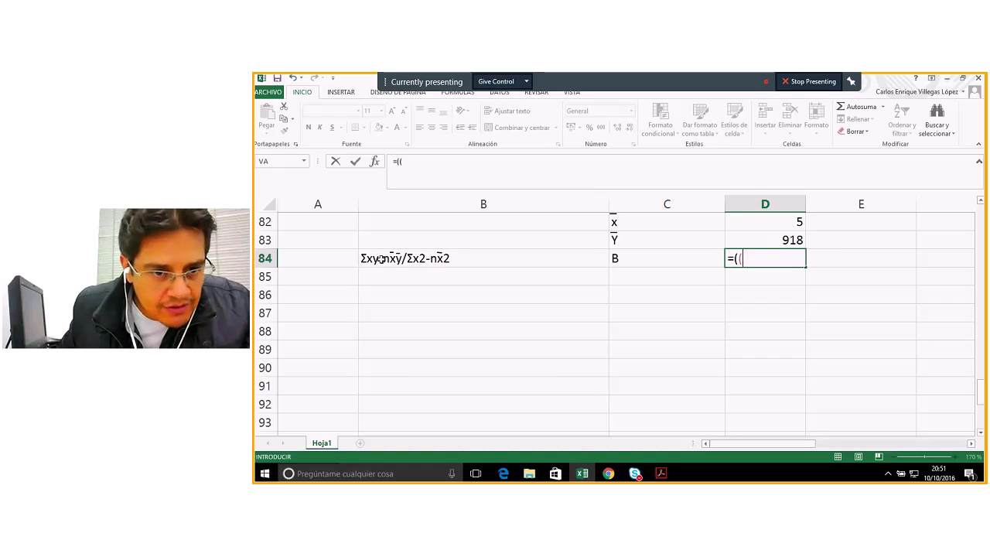
- Reference the xy total in E80 as the first term of the B formula in D84
scroll(683, 332, up, 2)
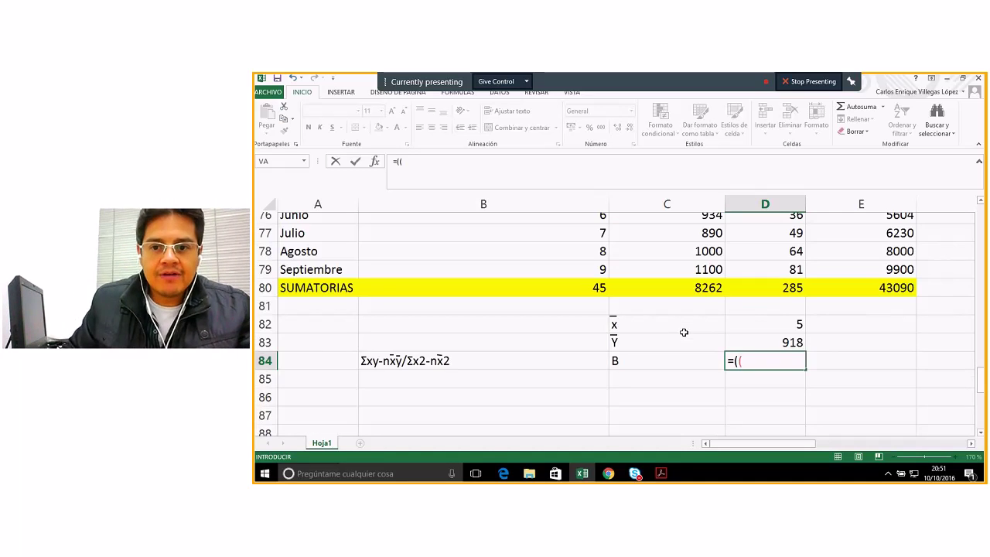
click(875, 294)
scroll(855, 311, up, 3)
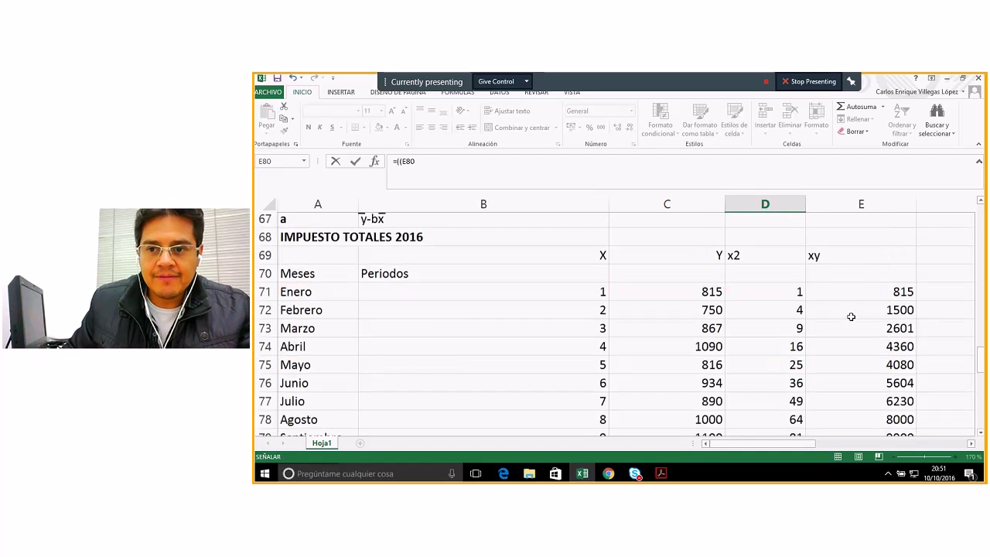
scroll(818, 257, down, 2)
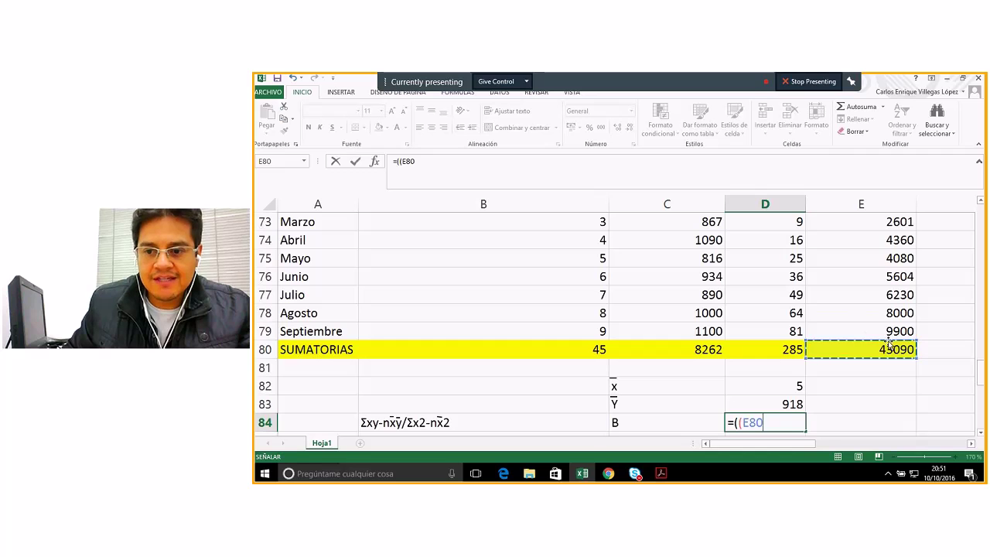
scroll(708, 392, down, 1)
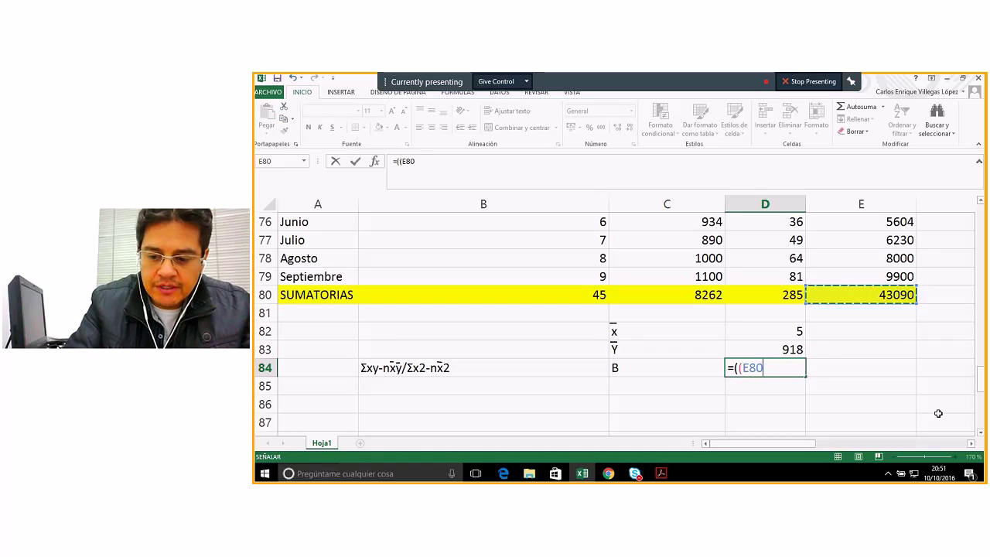
- Try colon, comma and semicolon separators after E80 in the D84 formula, and settle on a minus sign
text(:E80)
key(BackSpace)
key(BackSpace)
key(BackSpace)
key(BackSpace)
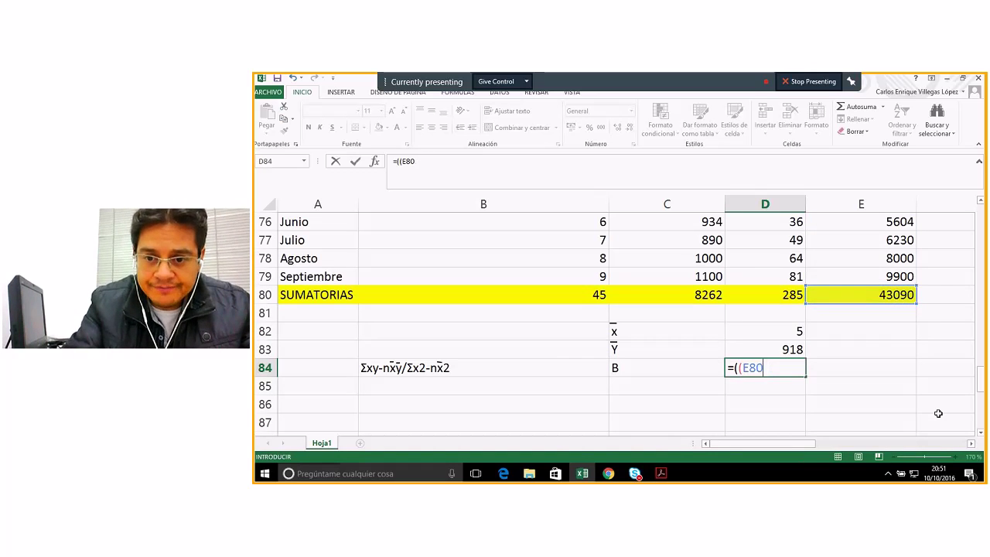
text(,)
key(BackSpace)
text(;)
key(BackSpace)
text(:)
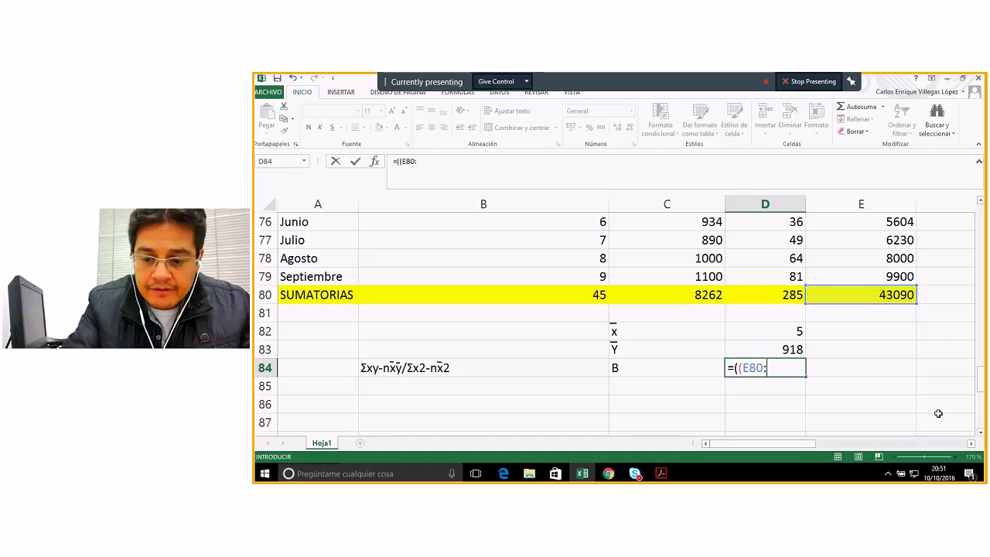
key(BackSpace)
text(-)
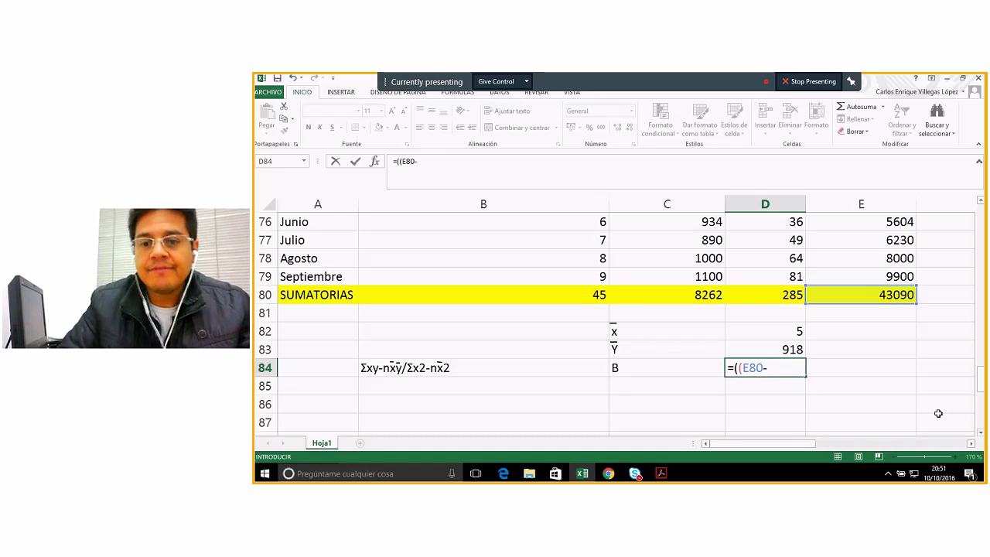
- Add the parenthesised product B79*D82*D83 after the minus sign in D84 and close the numerator's parentheses
text())
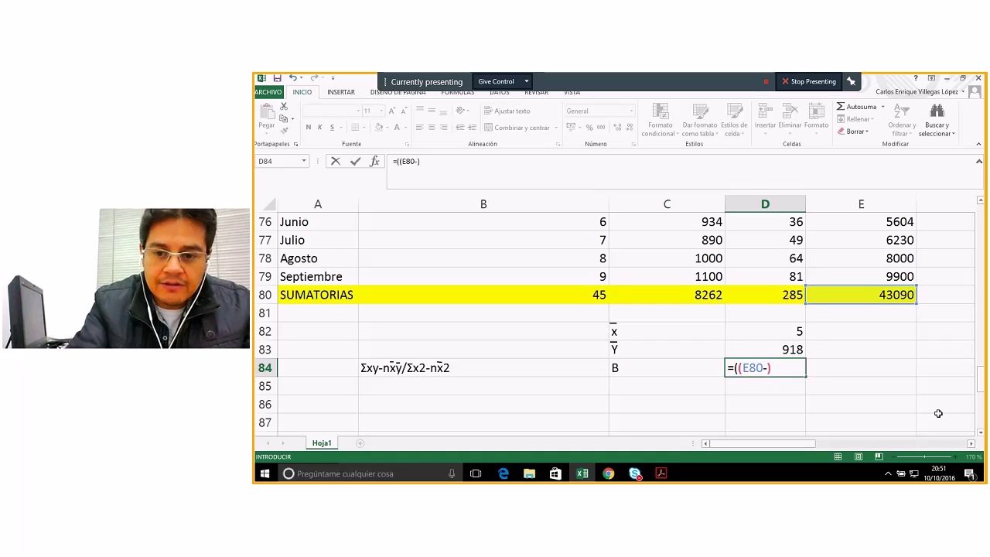
key(BackSpace)
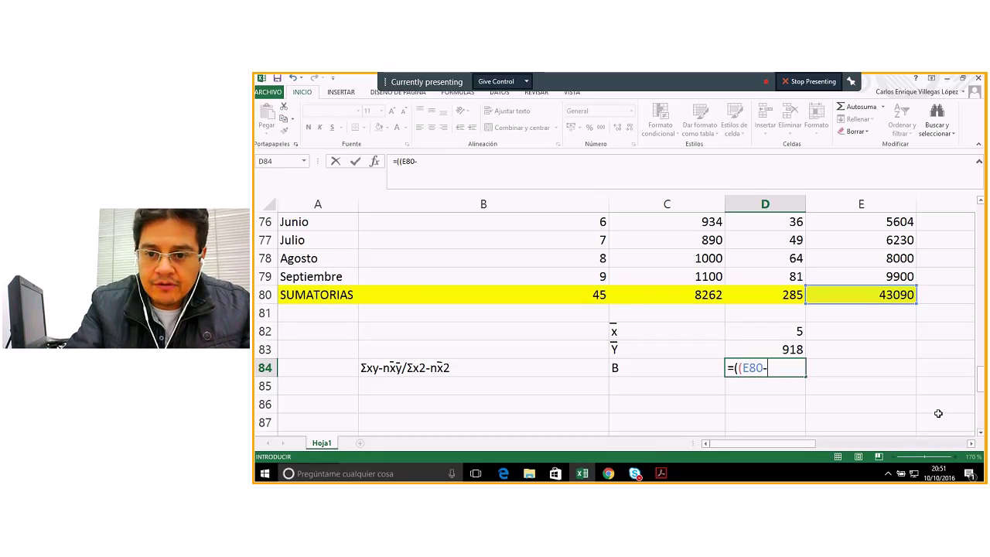
text(()
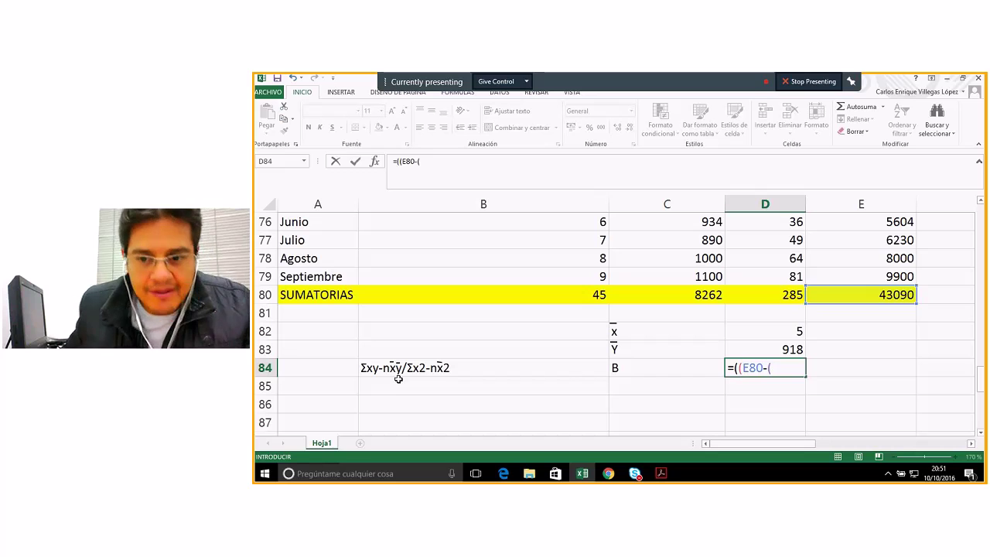
click(587, 276)
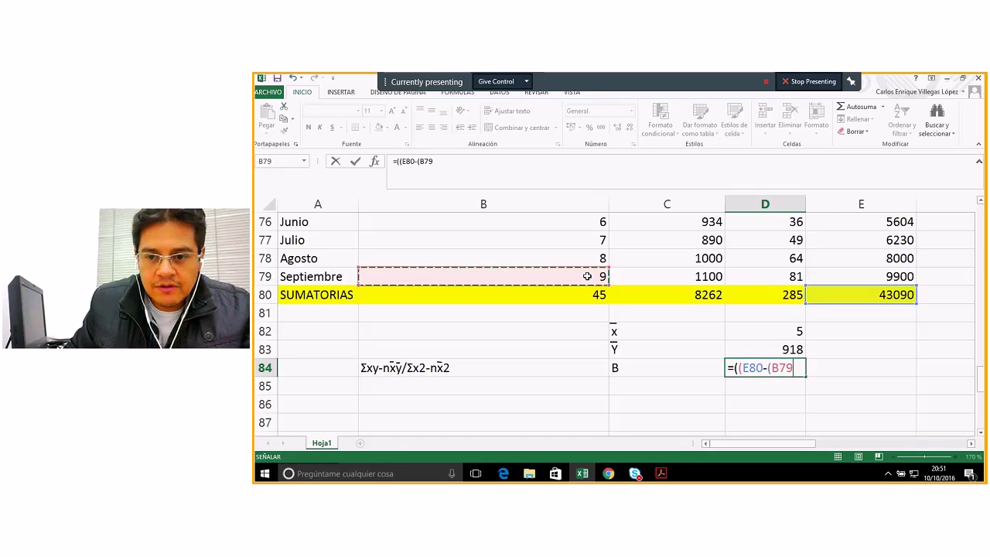
text(*)
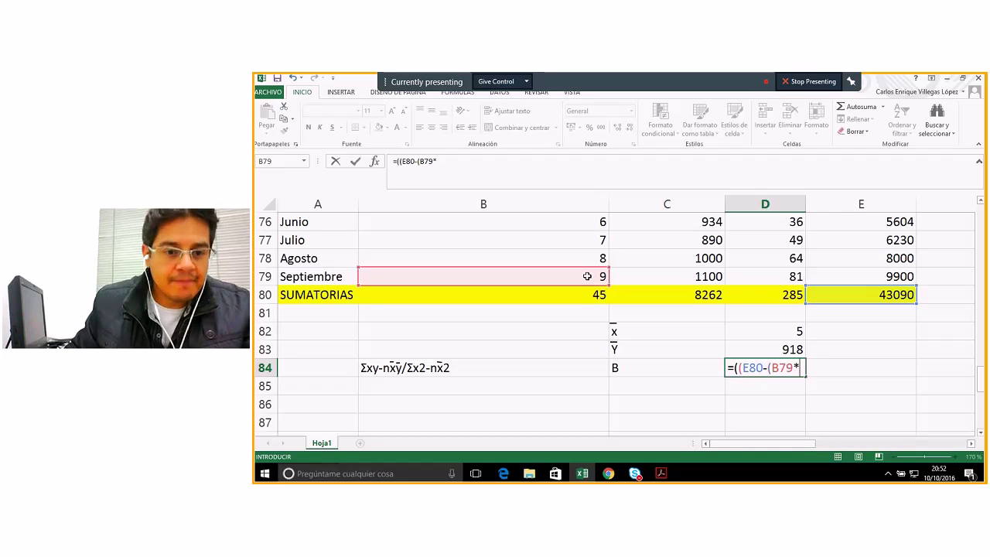
click(777, 333)
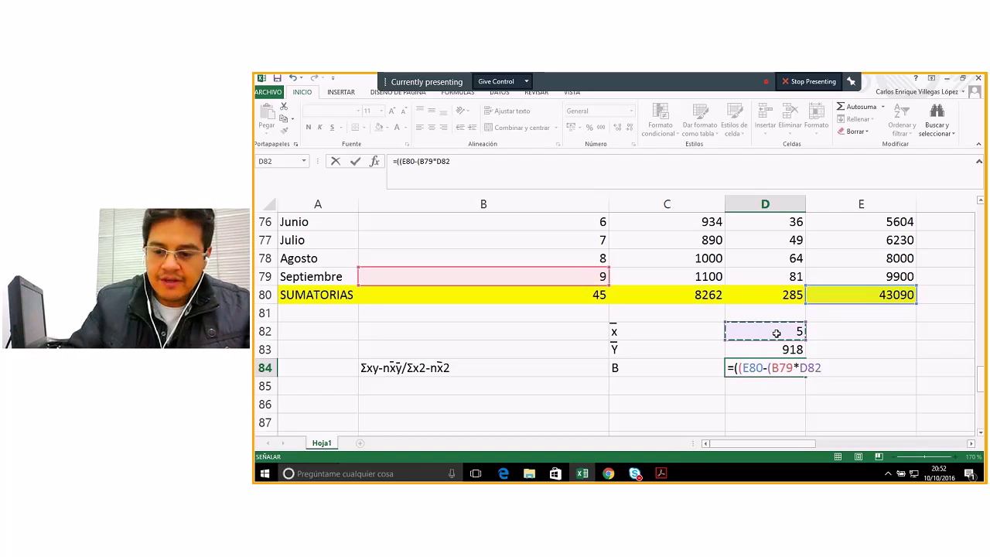
text(*)
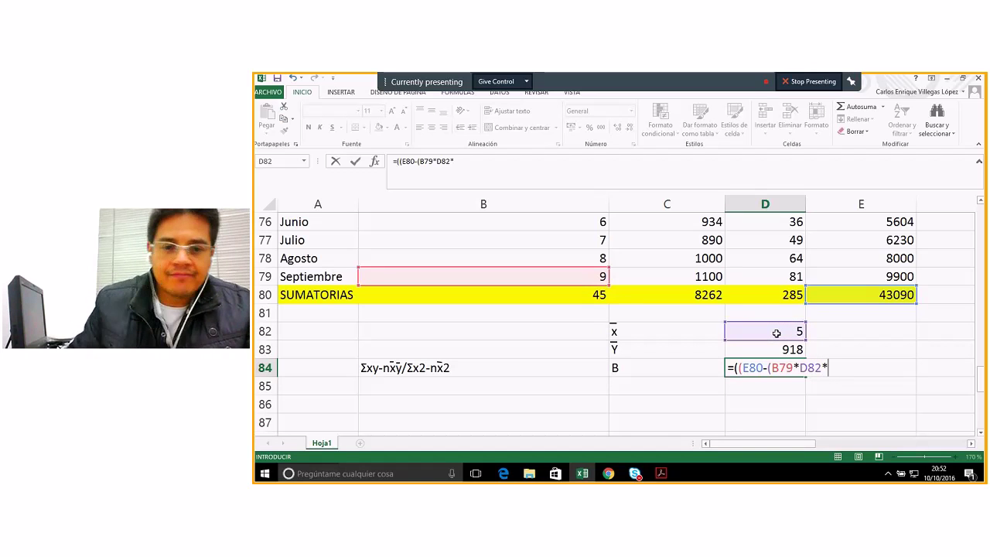
click(778, 350)
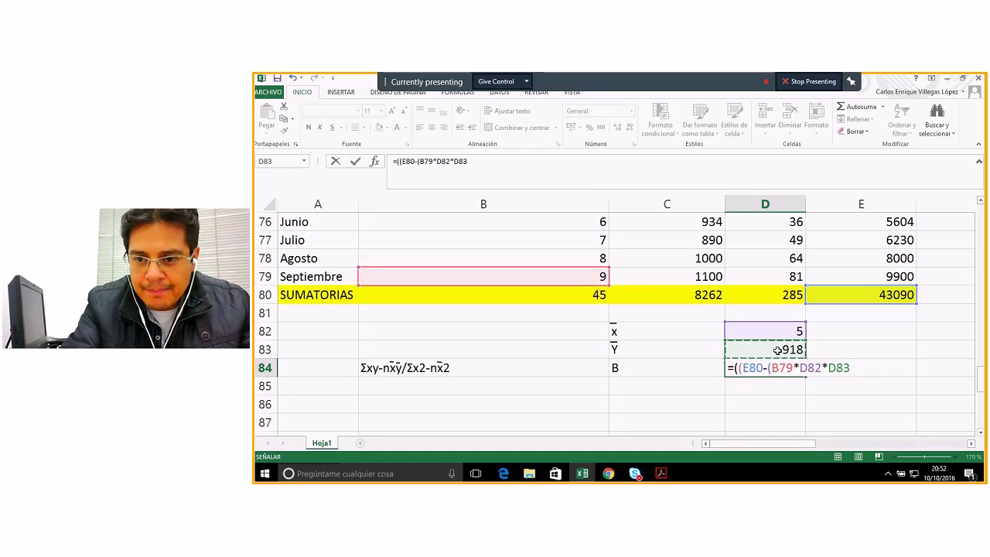
text())
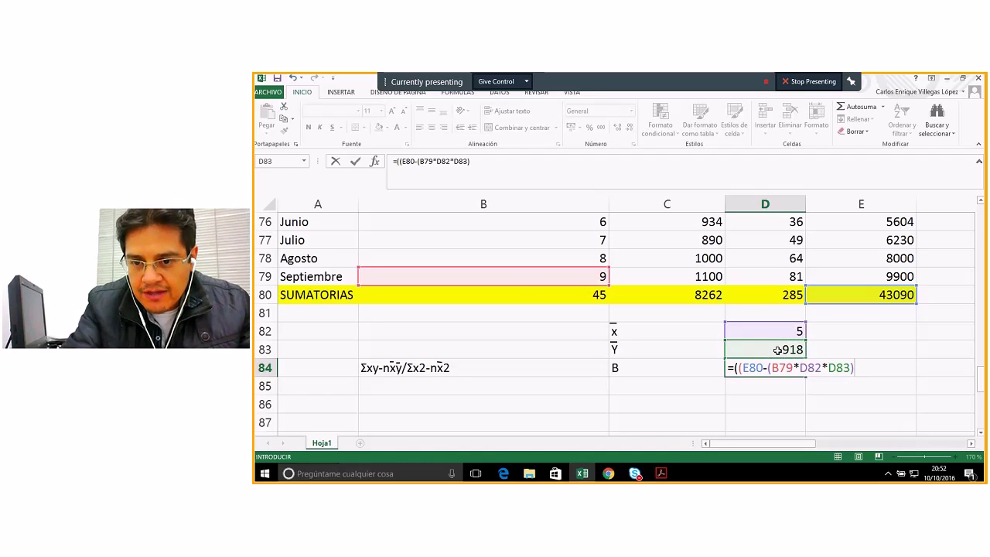
text())
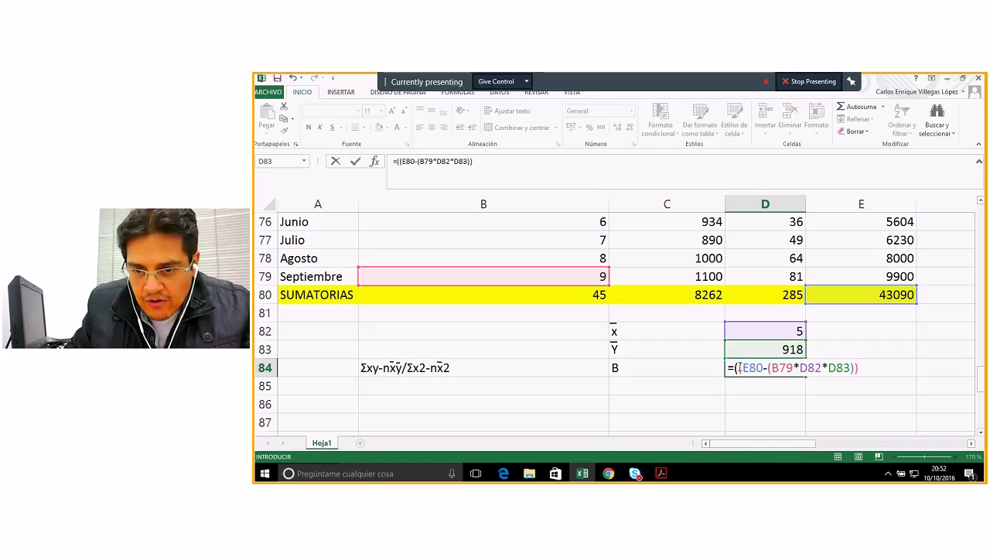
- Review the numerator in the D84 formula and append a division with an opening parenthesis for the denominator
drag(739, 368, 857, 369)
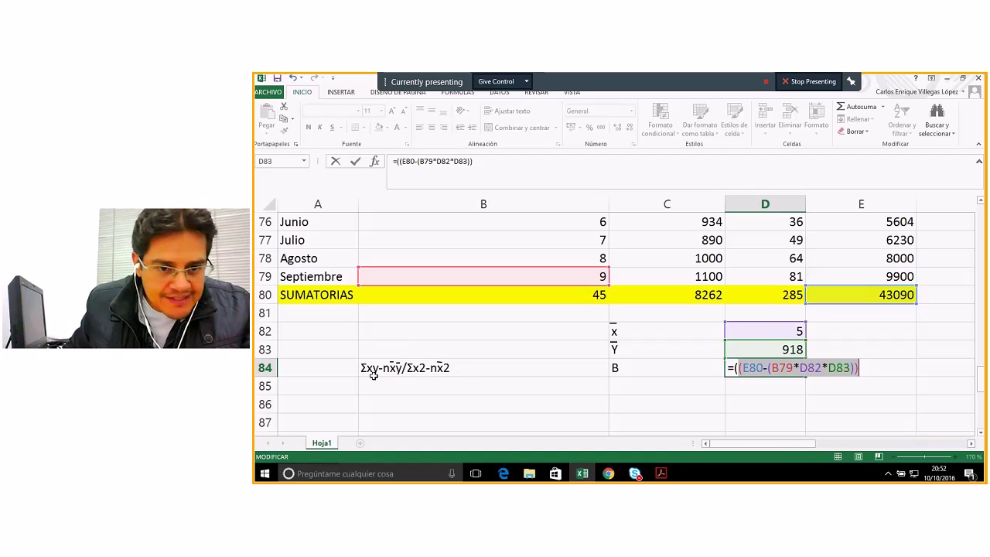
click(863, 368)
text(/)
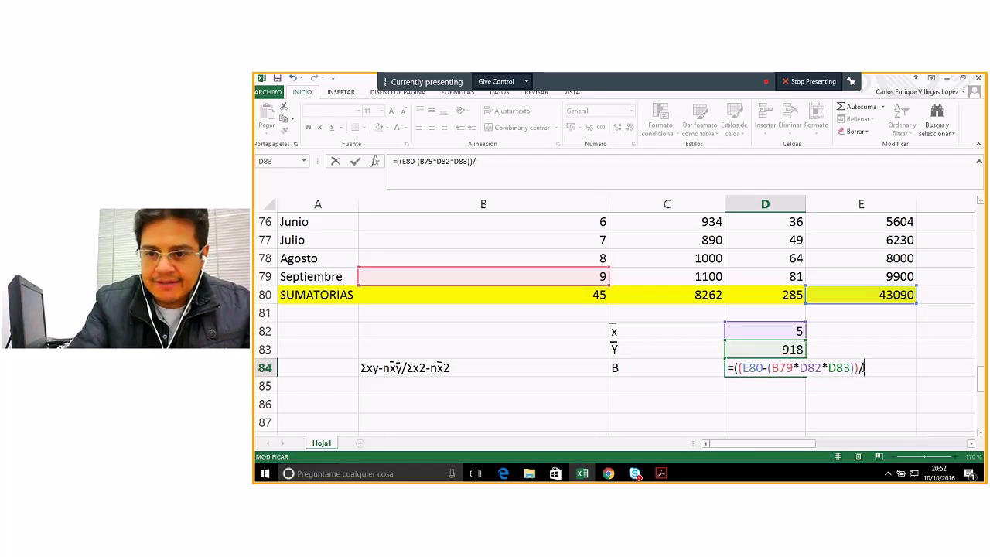
text(()
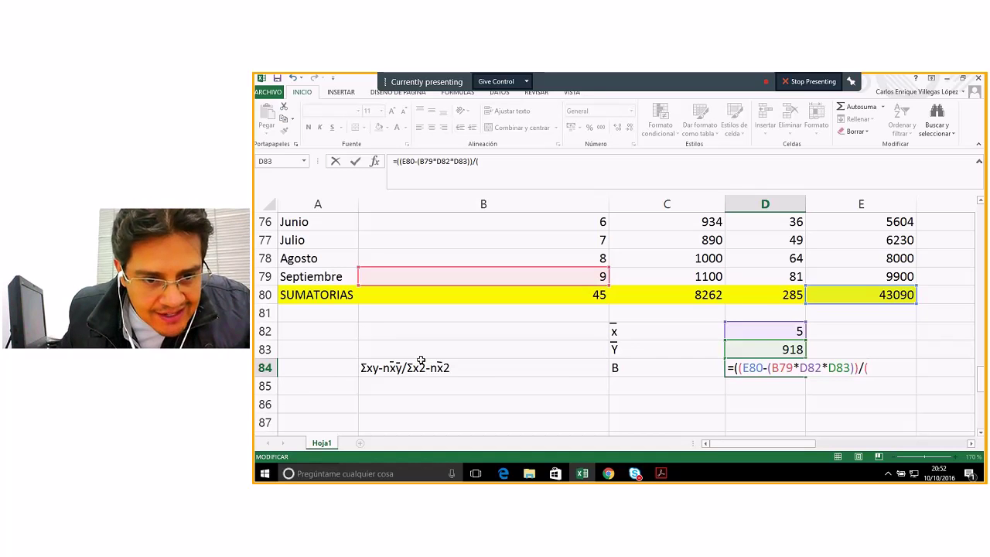
- Discard the unfinished formula in D84 and inspect the x2 column's values and its sum in D80
scroll(768, 393, up, 3)
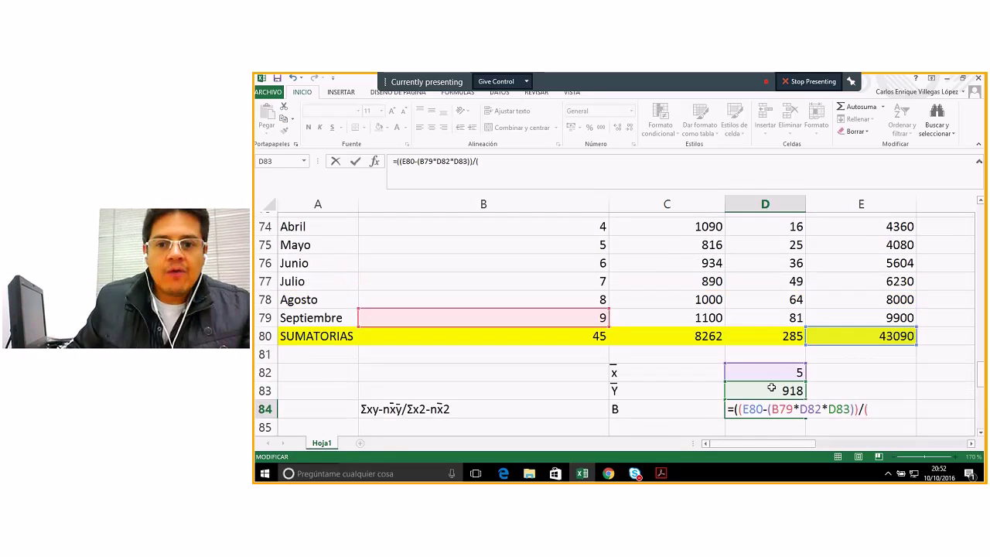
drag(753, 261, 756, 304)
key(Escape)
scroll(840, 376, down, 1)
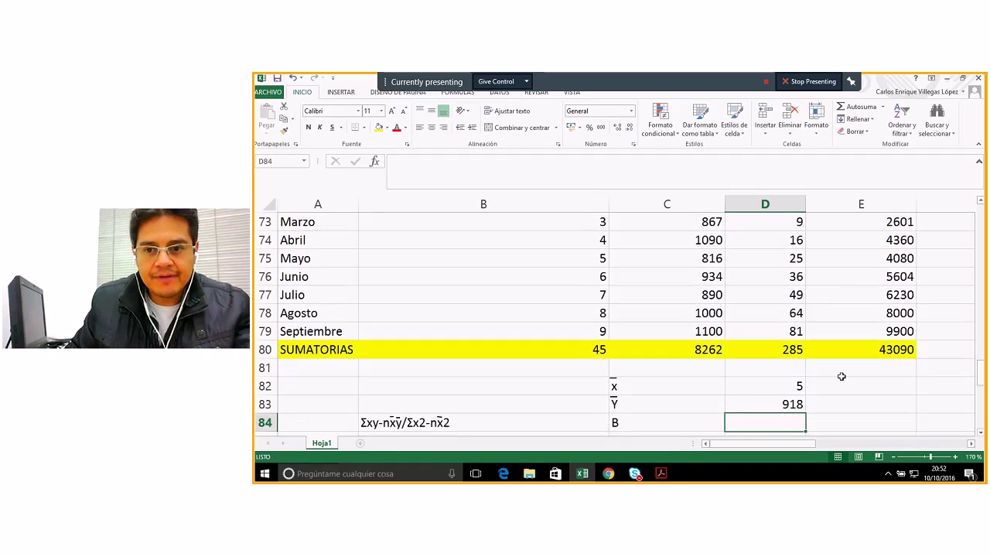
scroll(842, 376, up, 3)
drag(776, 313, 789, 368)
click(789, 368)
scroll(823, 401, down, 2)
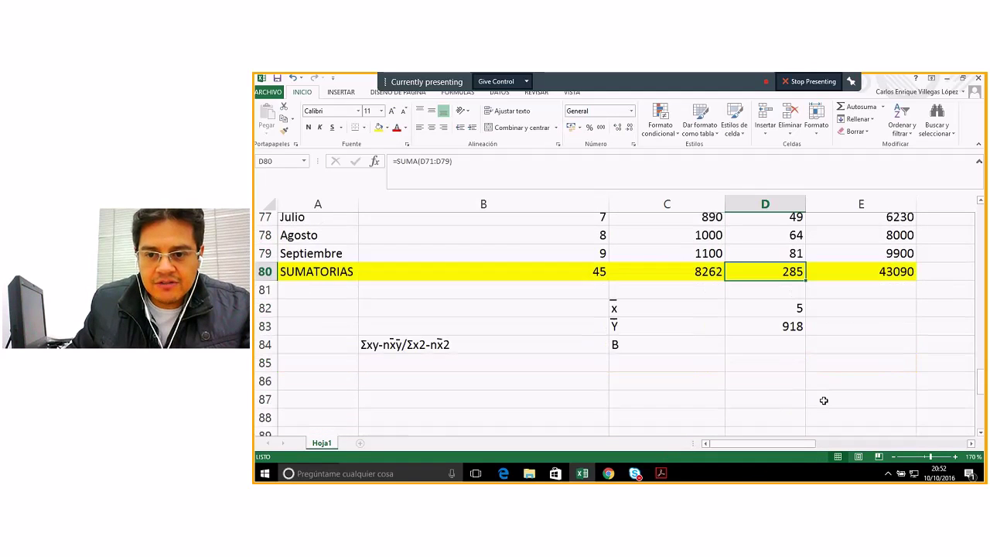
- Start the B formula in D84 as =((E80-( using the xy total as its first term
click(776, 335)
double_click(776, 334)
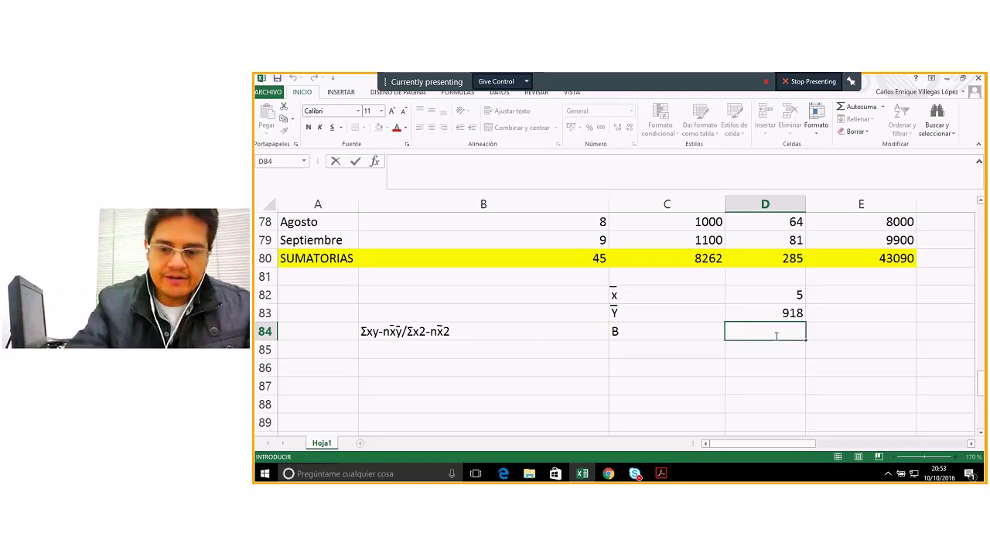
text(=)
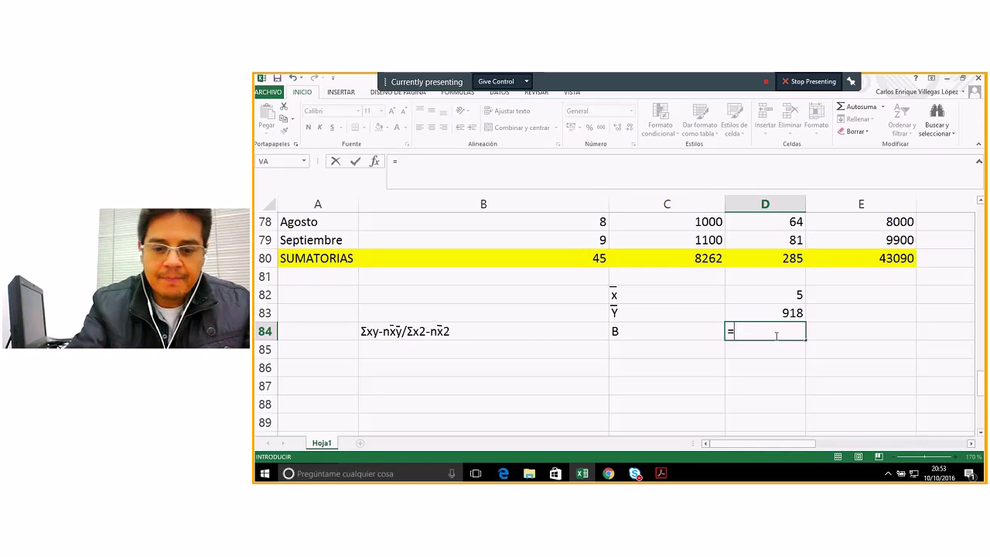
text((()
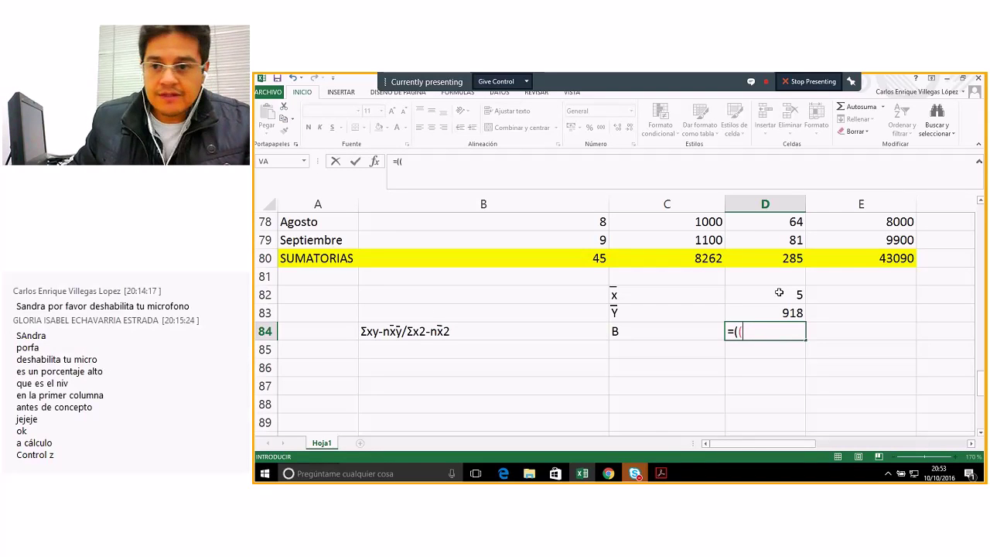
click(868, 259)
text(_)
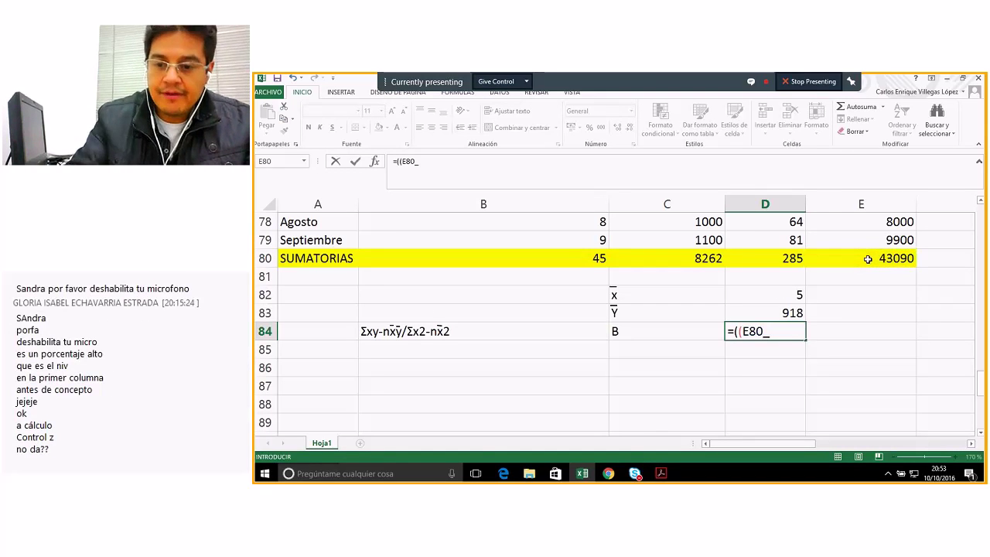
key(BackSpace)
text(-)
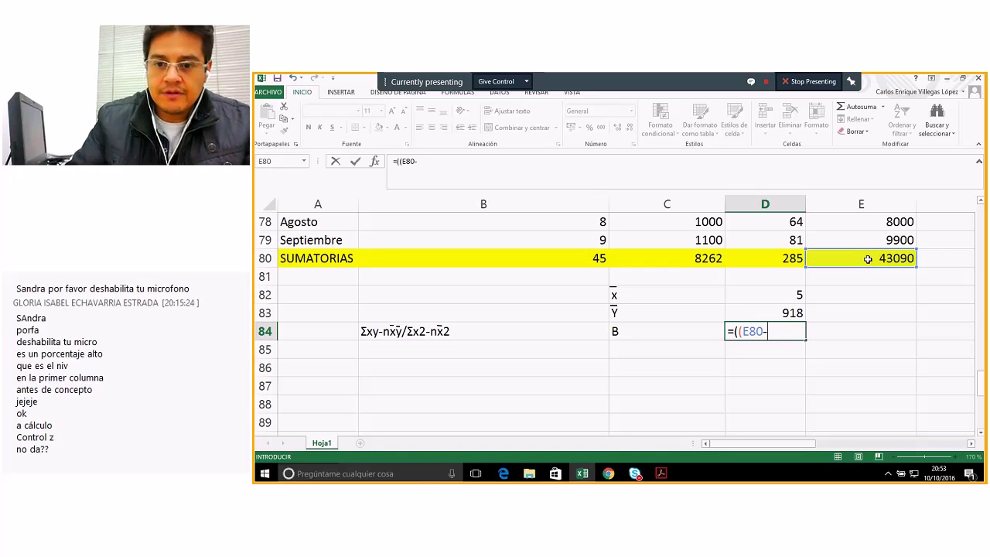
text(()
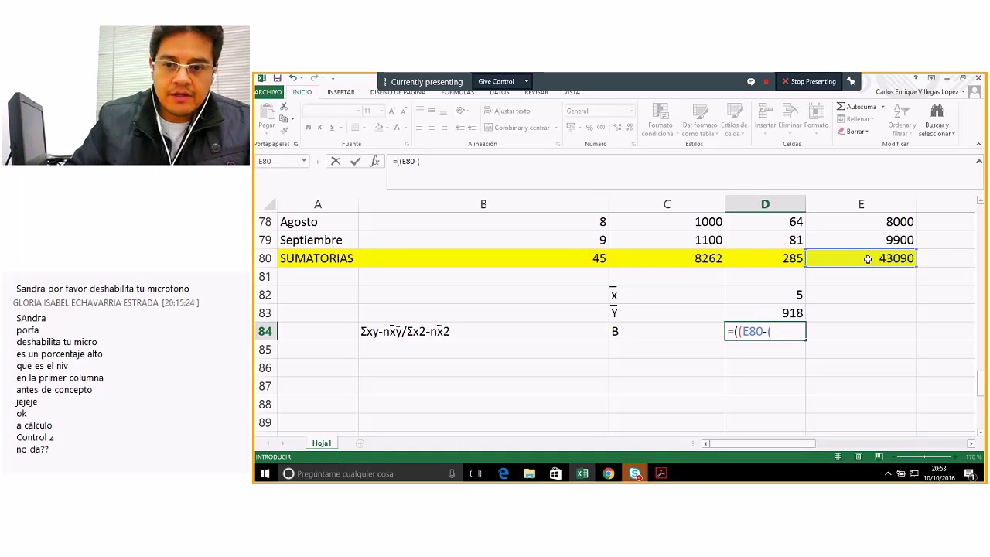
- Complete the numerator in D84 with the product B79*D82*D83, close both parentheses and add a division sign
click(577, 243)
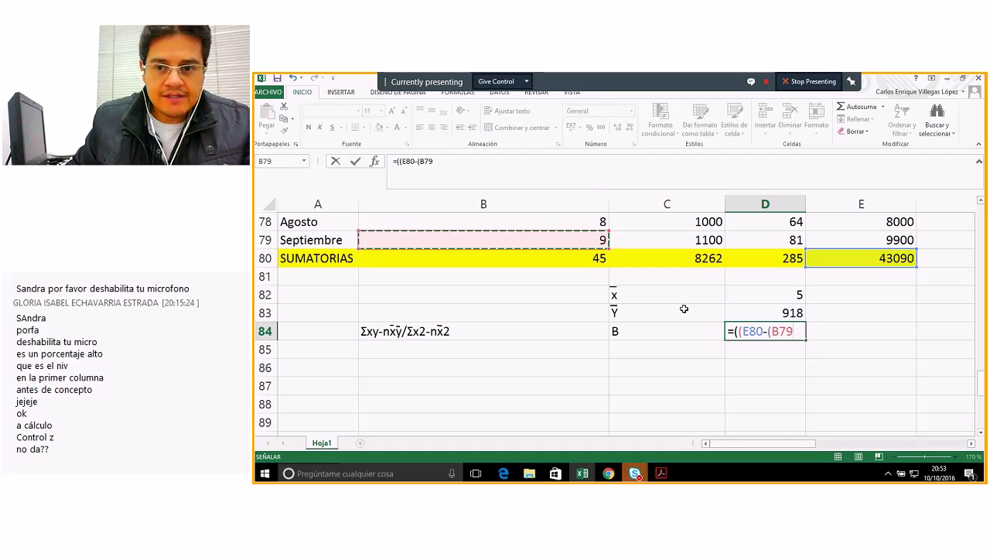
text(*)
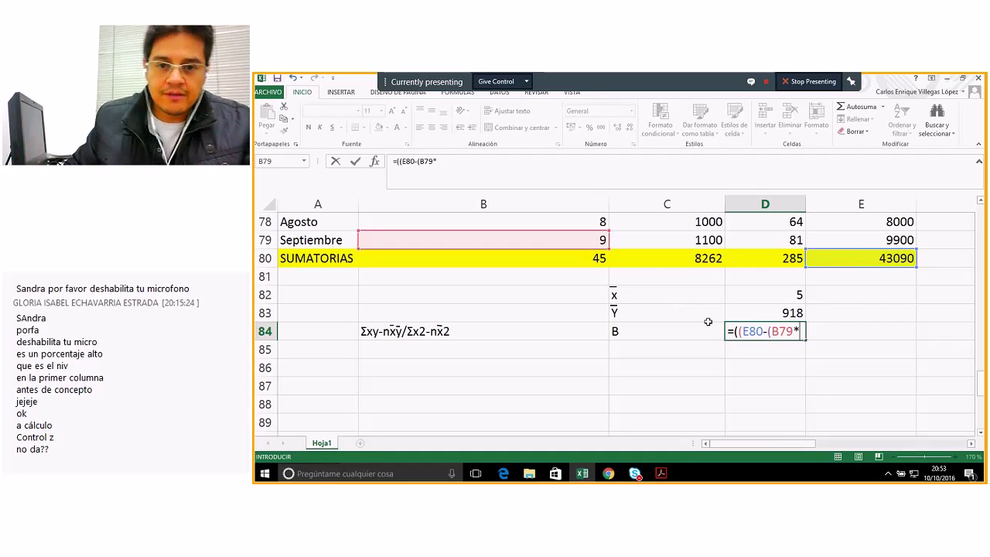
click(786, 291)
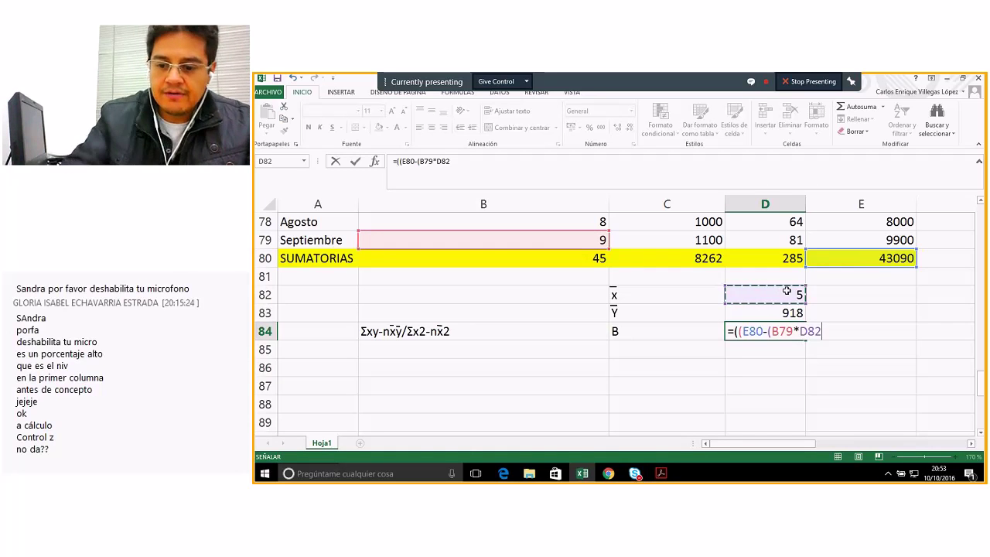
text(*)
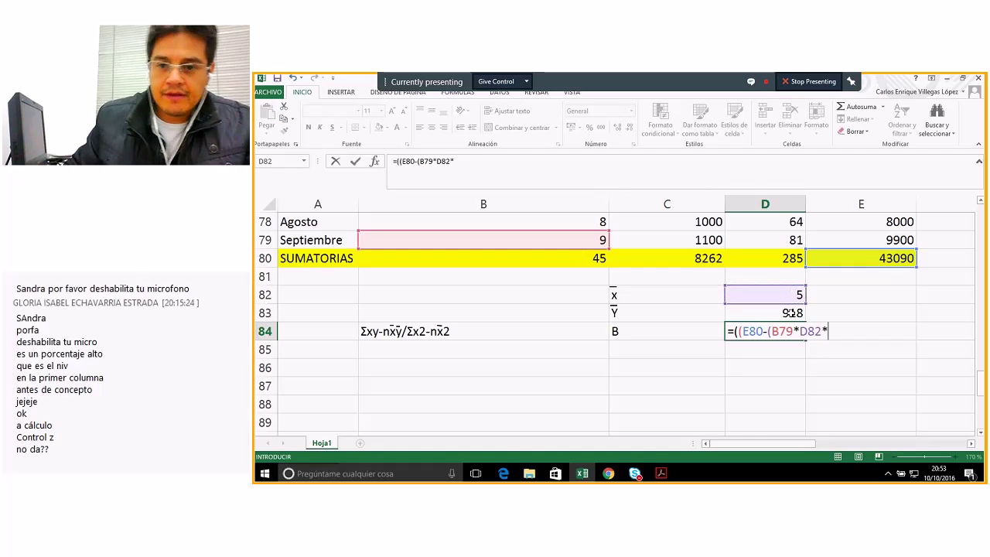
click(792, 312)
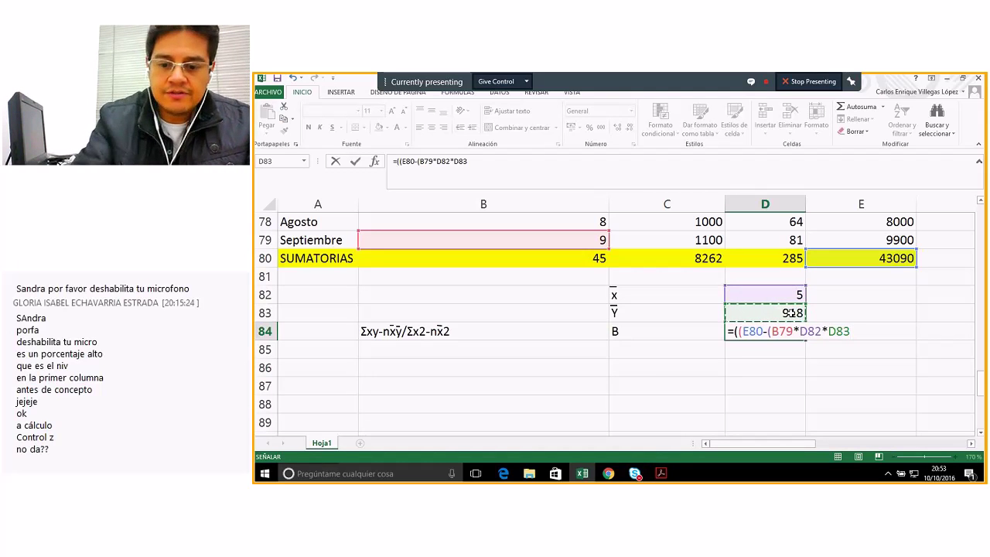
text())/)
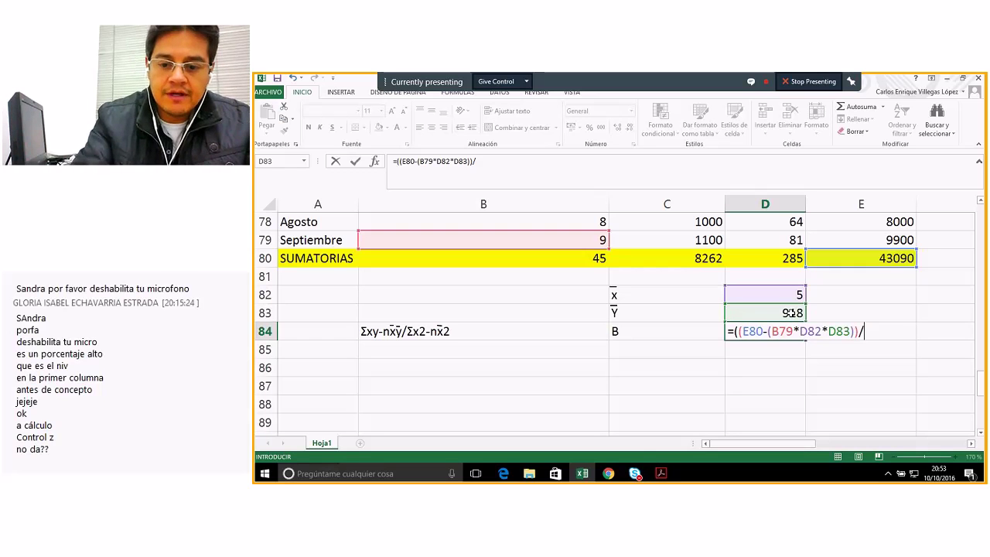
- Begin the denominator of the D84 formula as (D80-(, using the x2 total as its first term
text(()
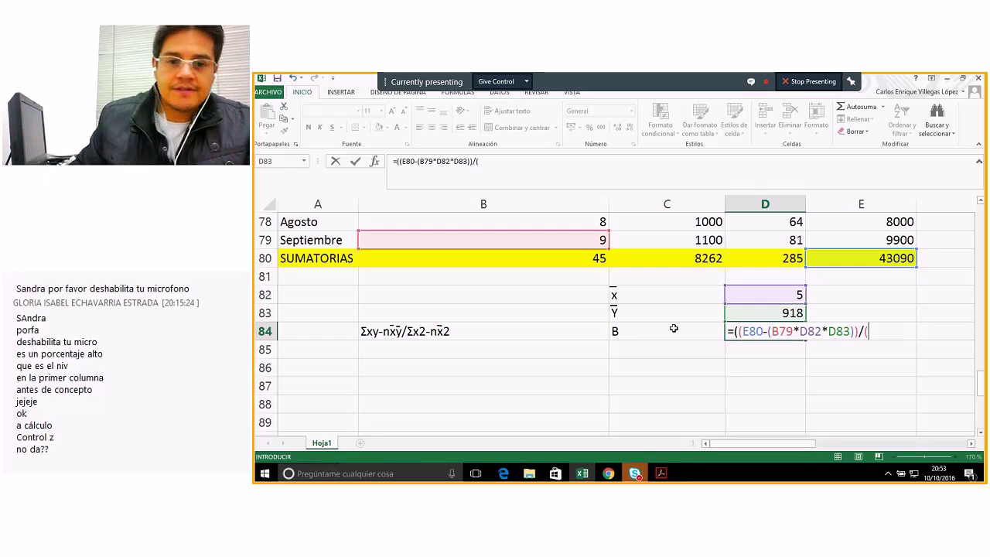
click(781, 261)
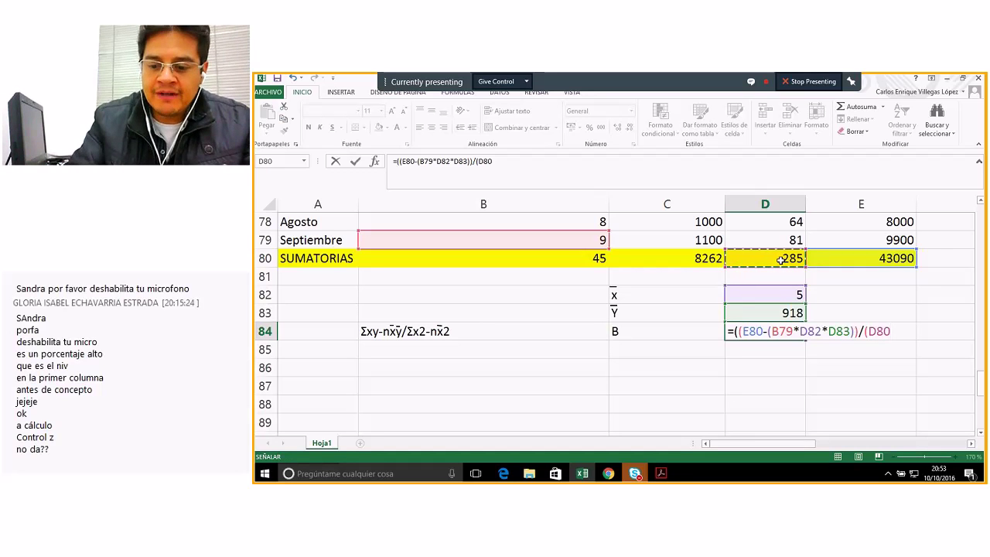
text(-)
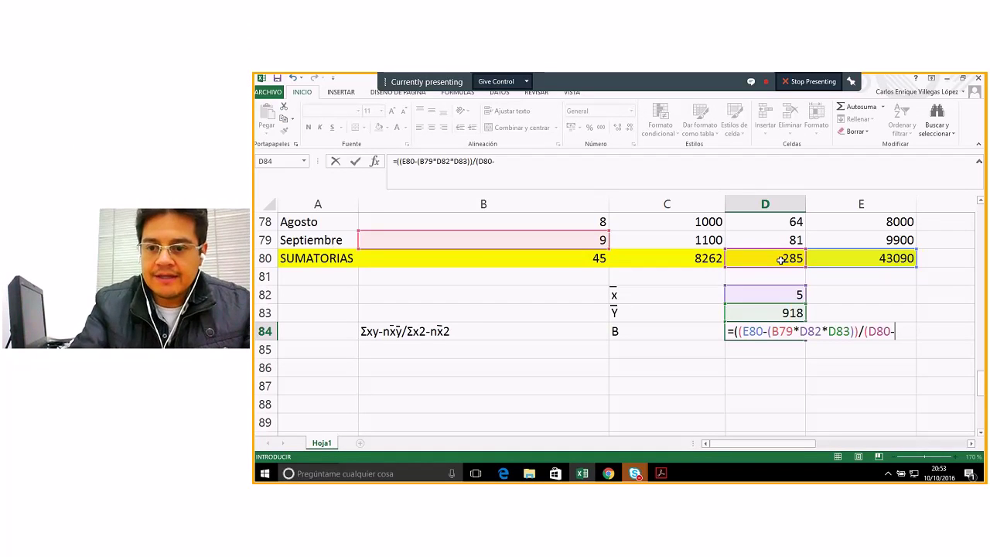
text(()
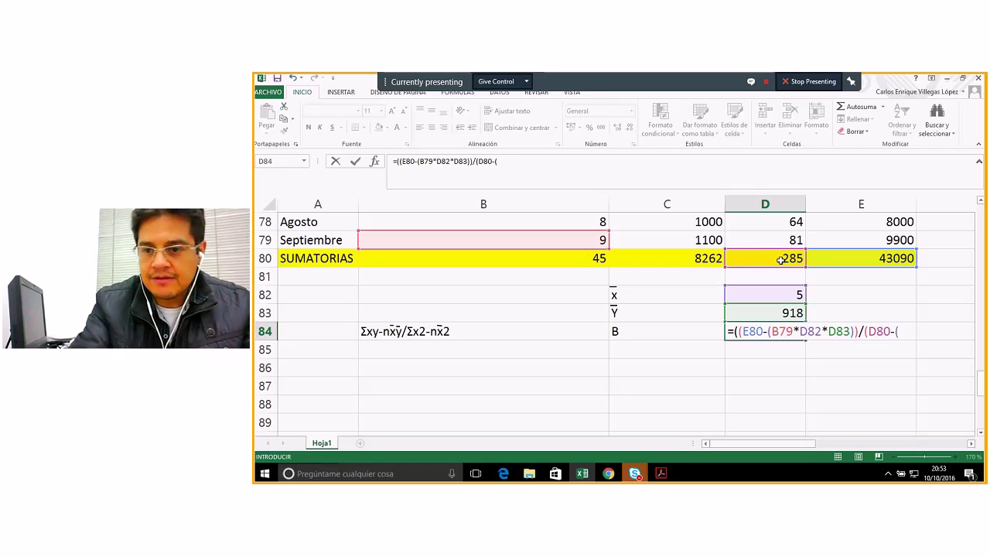
- Complete the denominator in D84 with the product B79*(D82), close all open parentheses and enter the formula
click(570, 243)
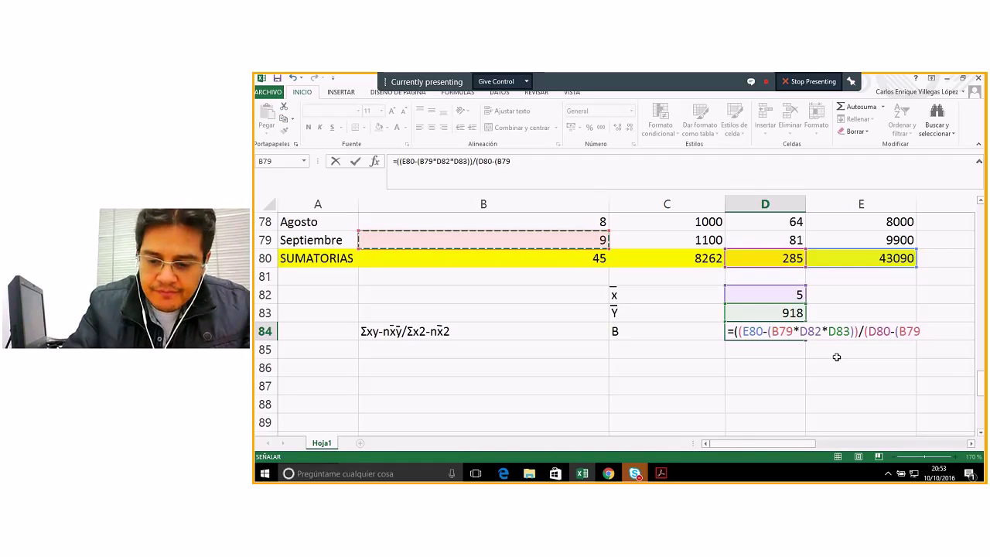
text(*)
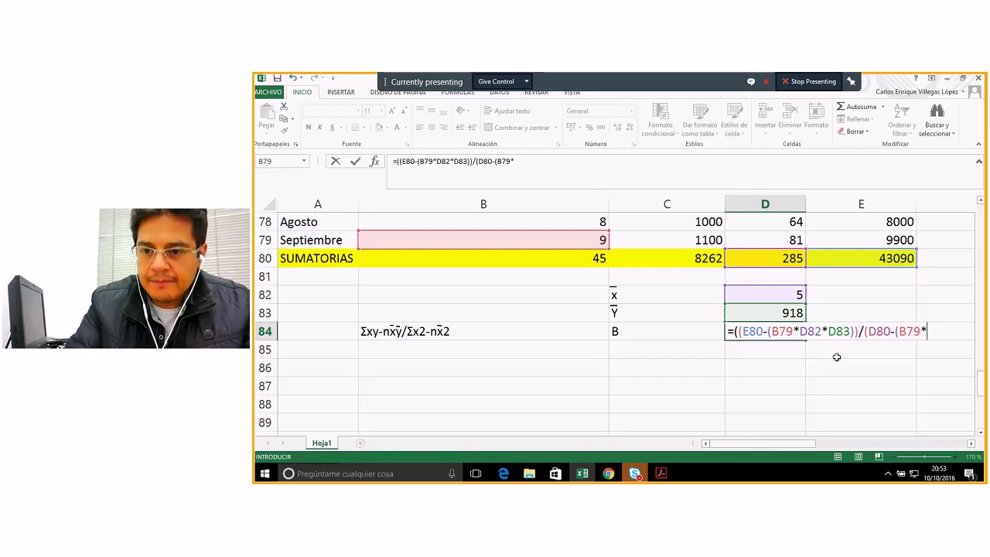
text(()
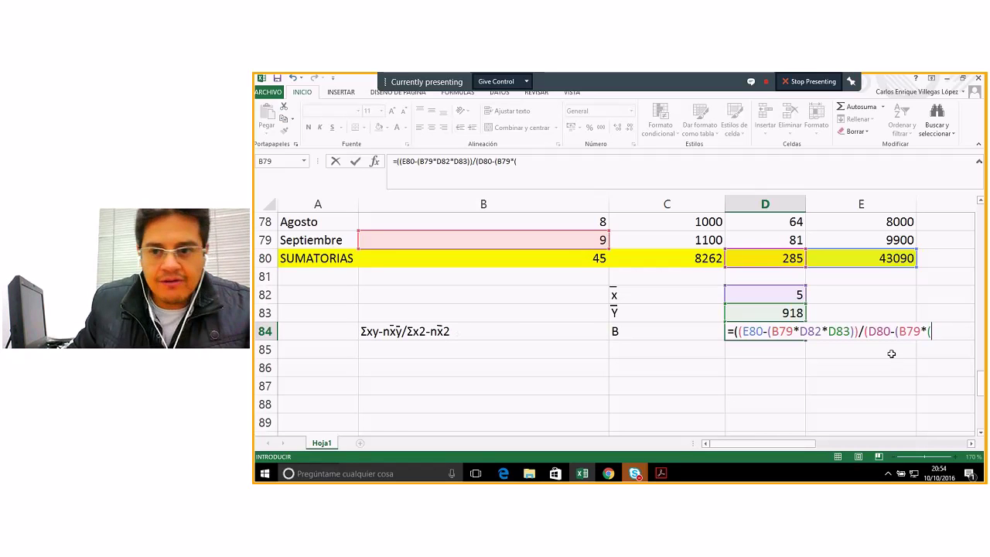
click(788, 295)
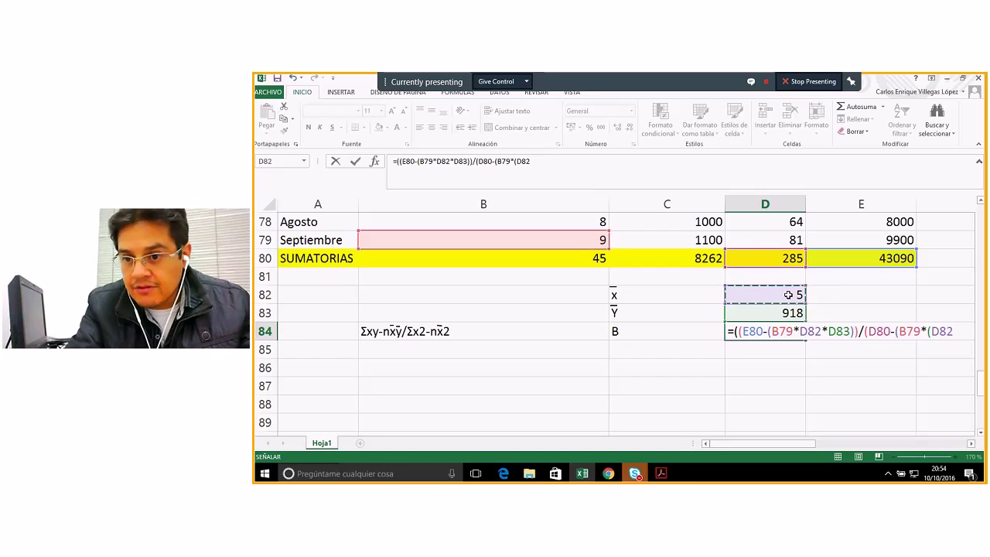
text())
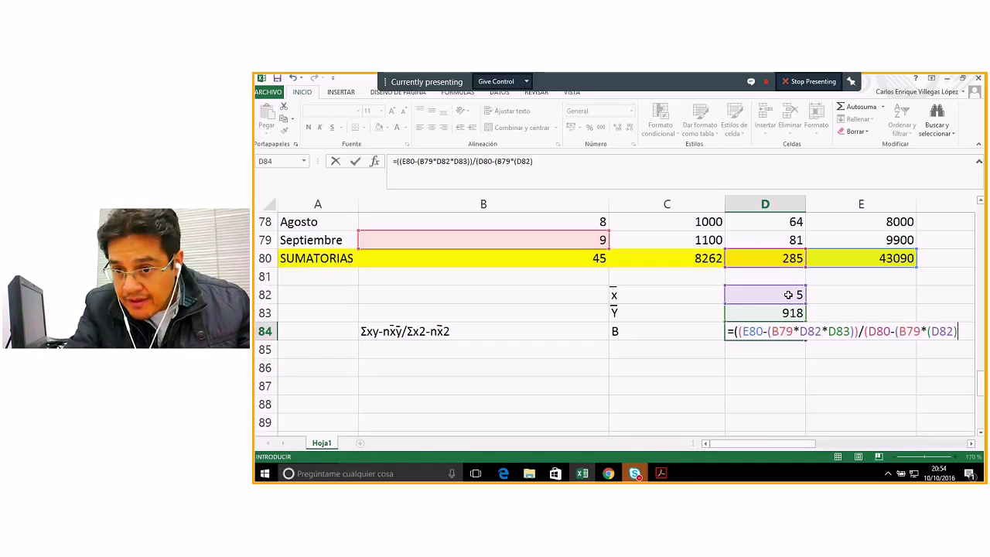
text())
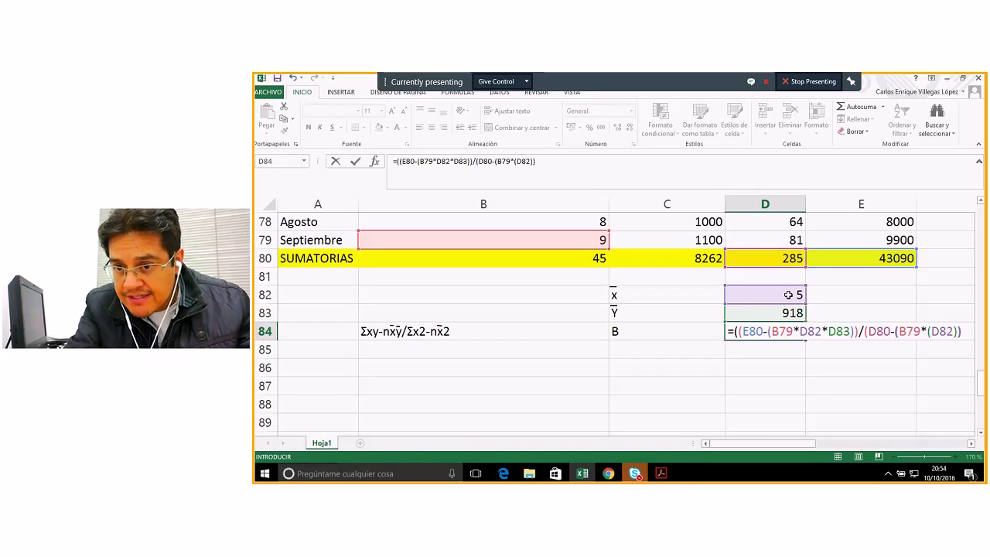
text()))
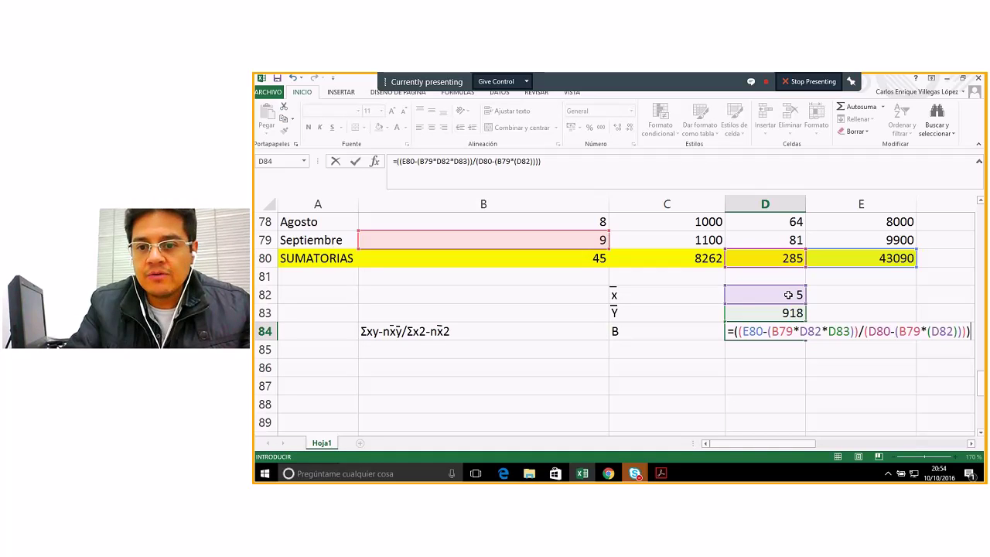
key(Return)
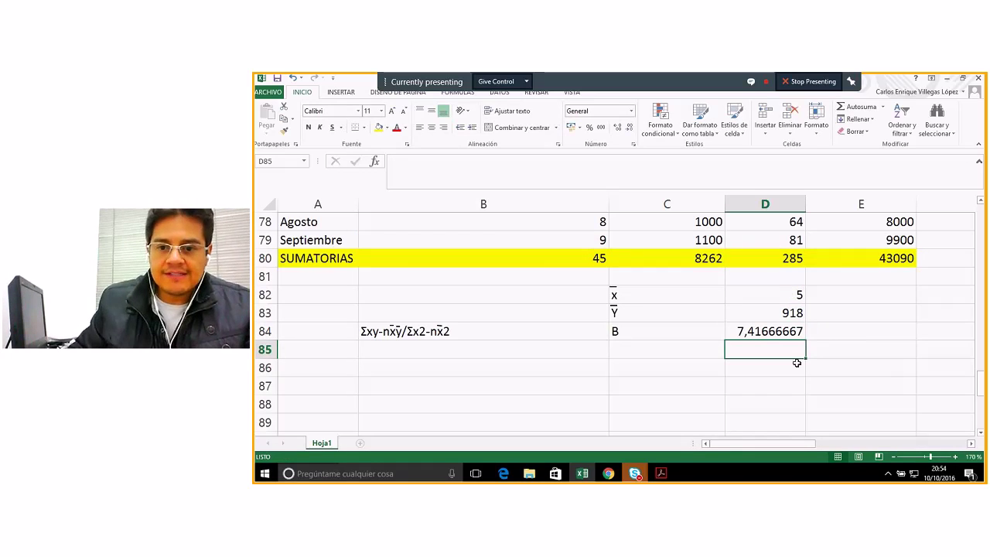
- Inspect the formula that squares the January period in cell D71 of the x2 column
key(Up)
scroll(622, 373, up, 2)
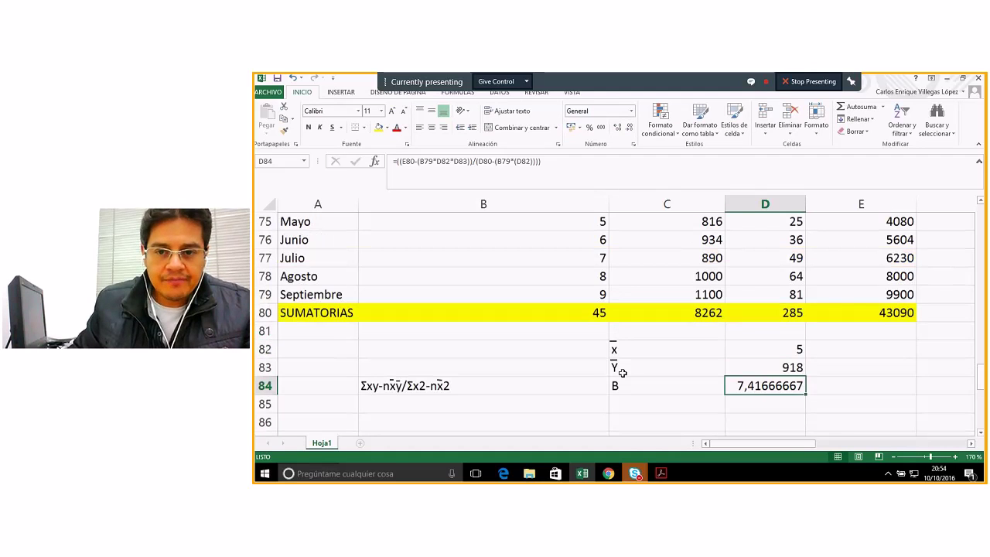
scroll(623, 372, up, 1)
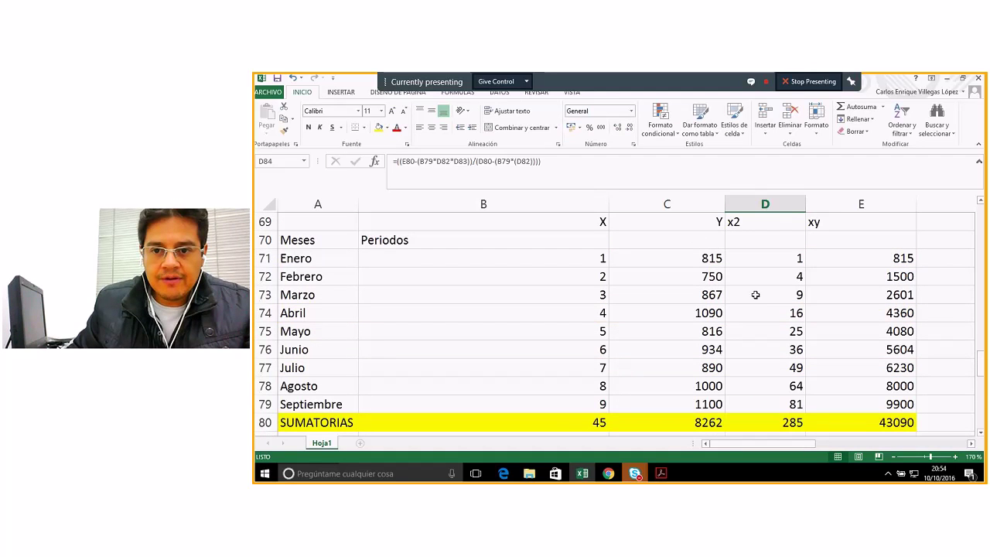
double_click(778, 259)
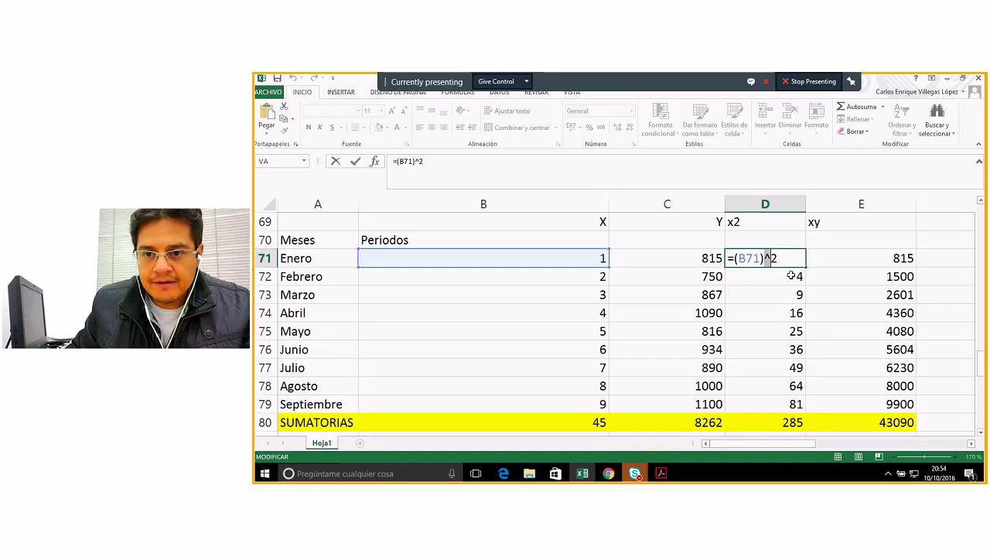
- Correct the D84 denominator by raising (D82) to the power of 2 and enter the formula
scroll(982, 432, down, 8)
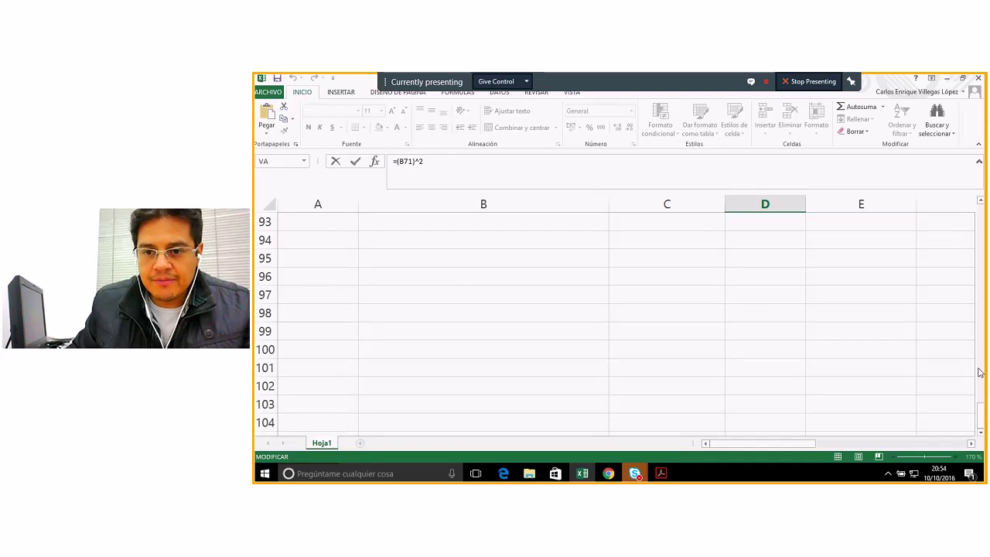
drag(981, 410, 981, 399)
double_click(746, 335)
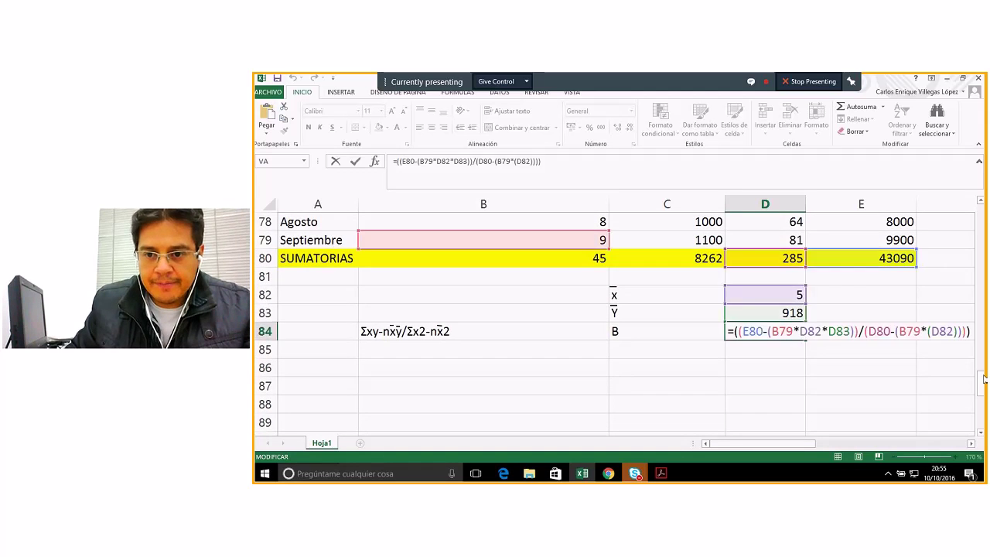
click(972, 444)
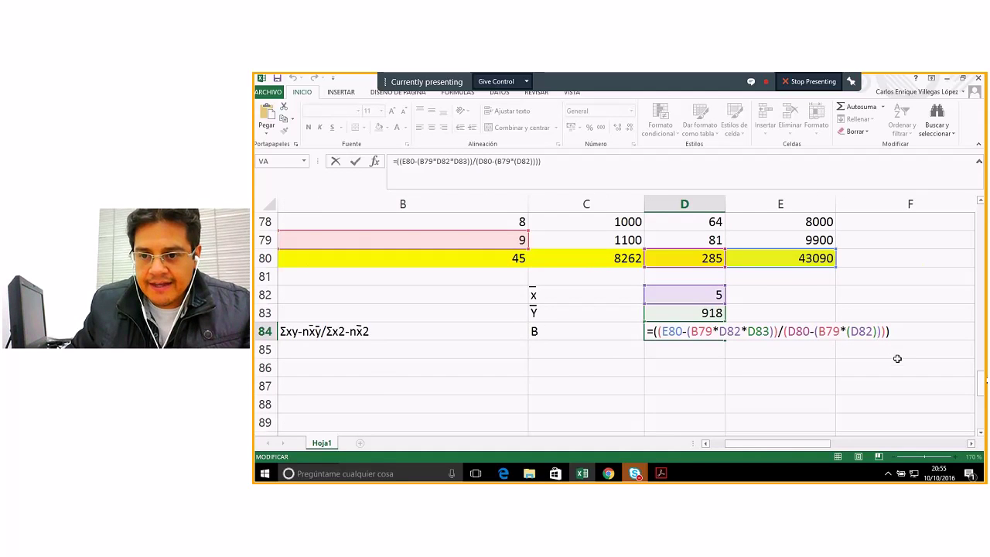
text(^))
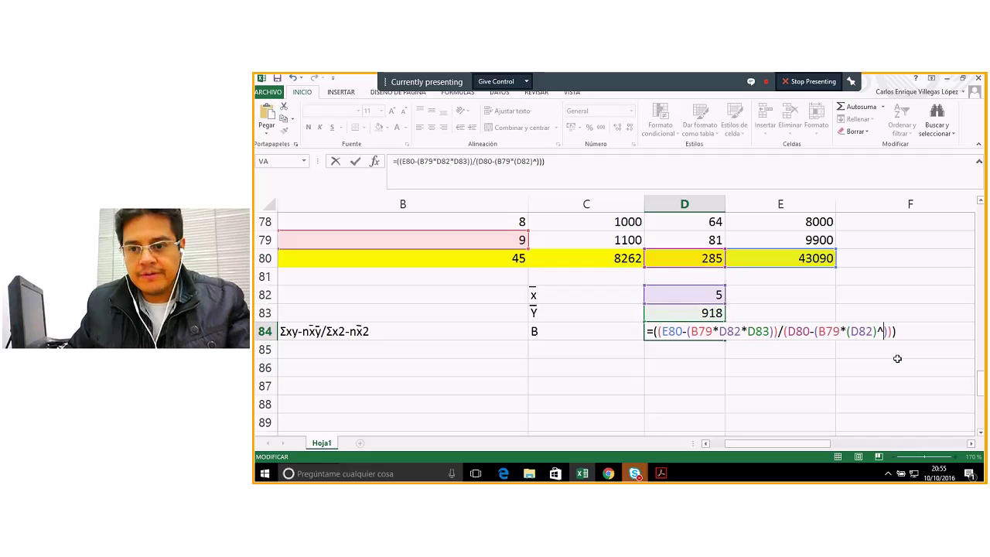
text(2)
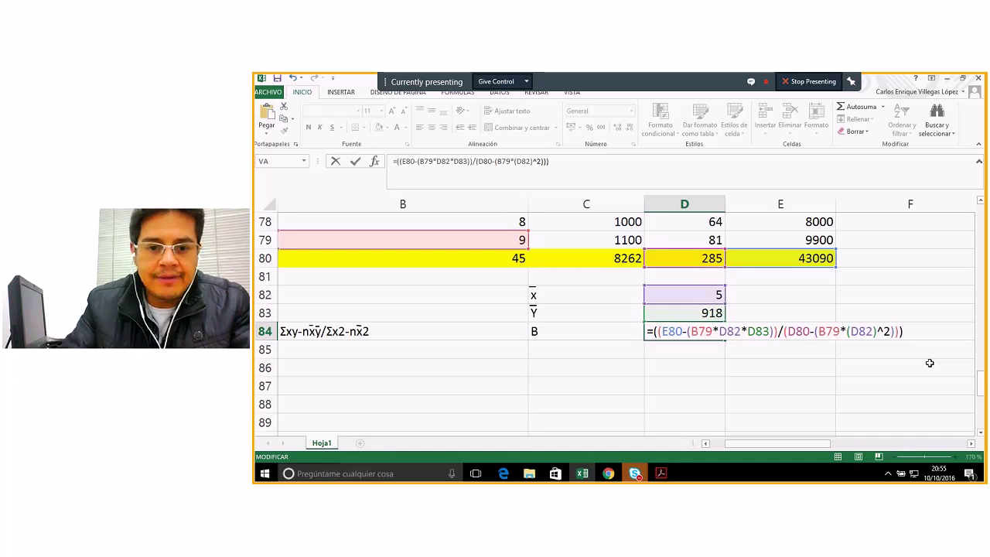
key(Return)
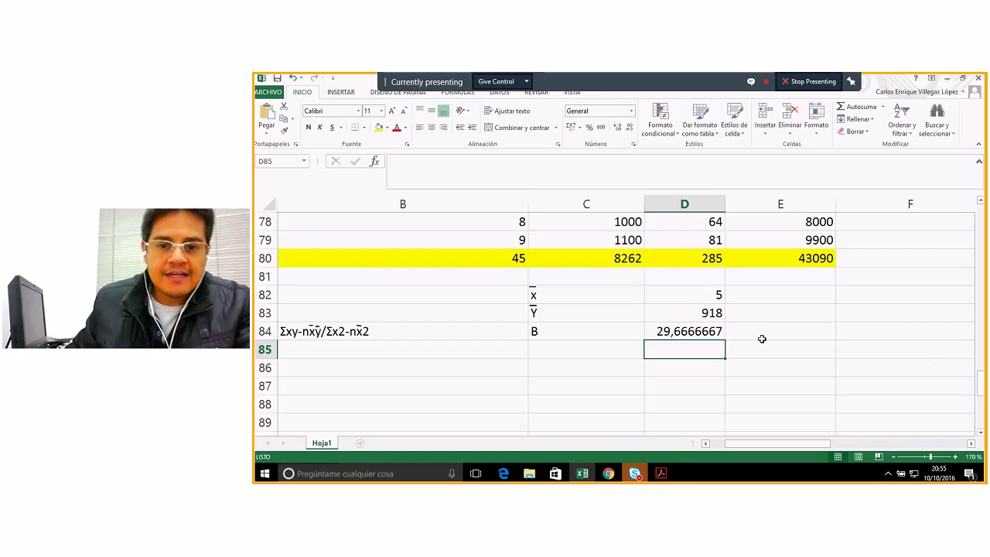
- Reduce the displayed precision of the B result in D84 to two decimal places
click(692, 336)
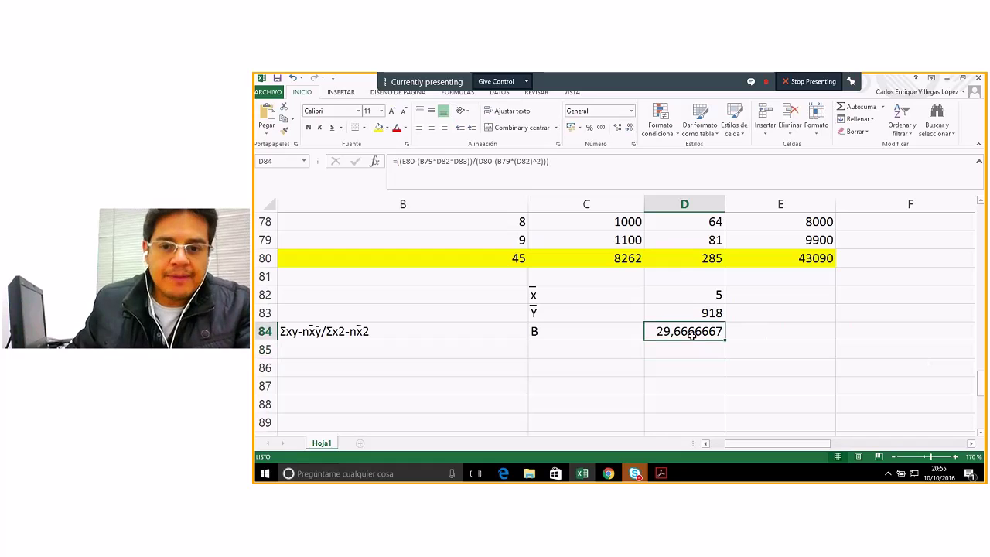
click(616, 129)
click(629, 127)
click(629, 128)
click(628, 128)
click(629, 128)
click(629, 128)
click(629, 128)
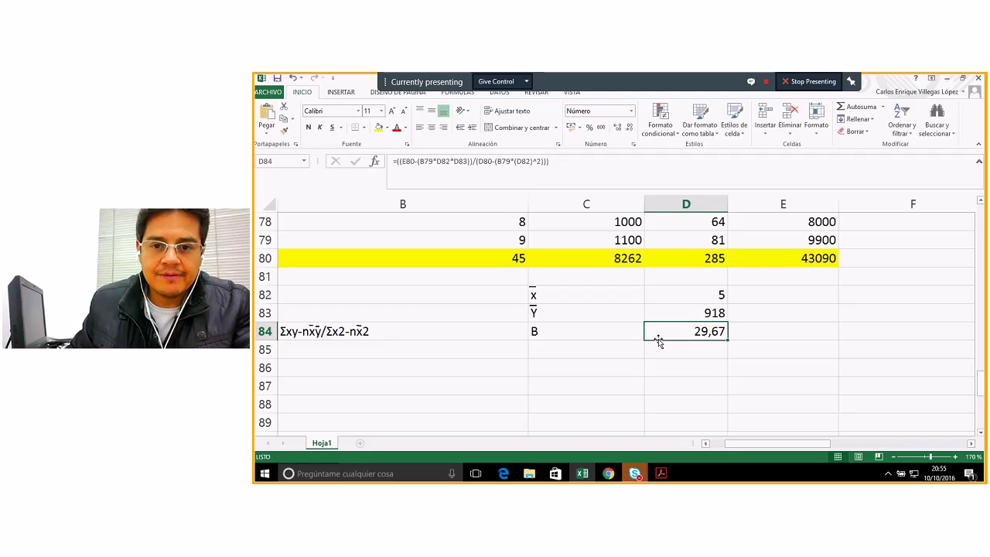
- Enter the label A in cell C85, directly below the B label
click(564, 335)
click(562, 353)
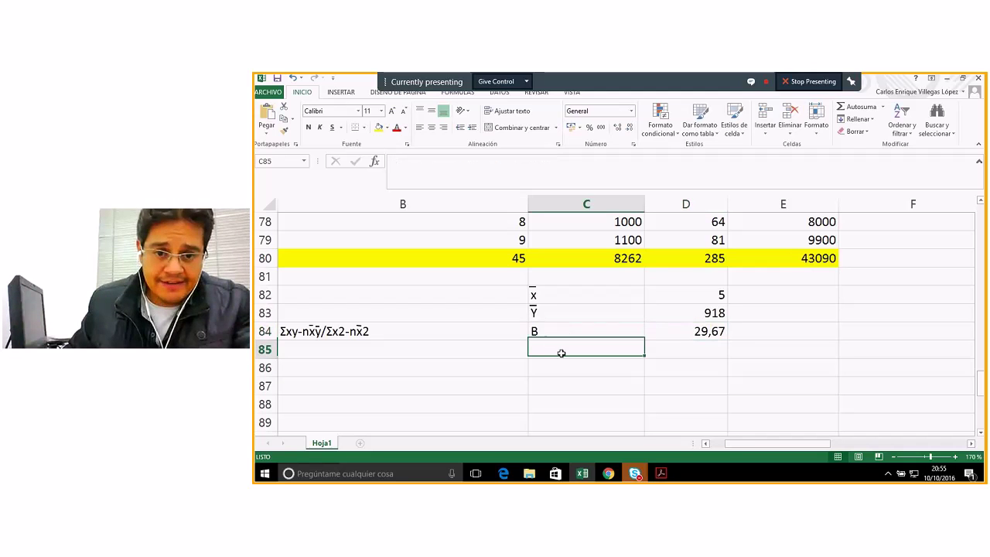
text(A)
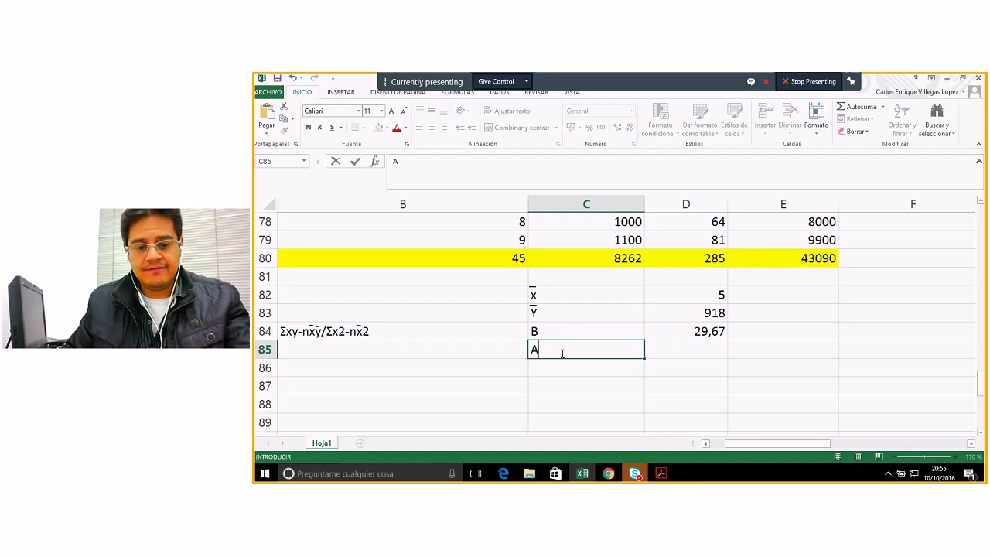
click(653, 433)
- Copy the reference formula ȳ-bx̄ from B67 into B85, beside the A label
scroll(330, 389, up, 3)
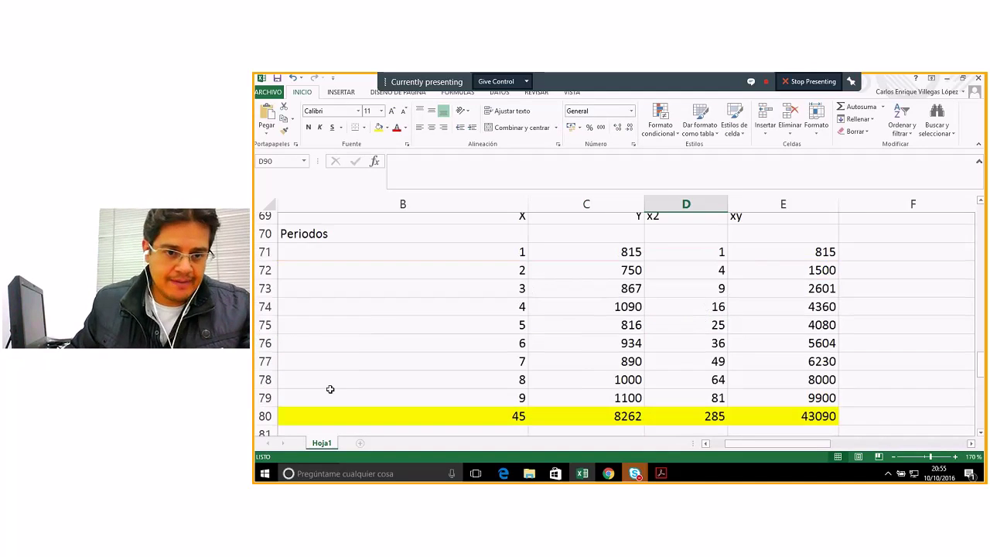
scroll(329, 389, up, 3)
scroll(364, 241, left, 2)
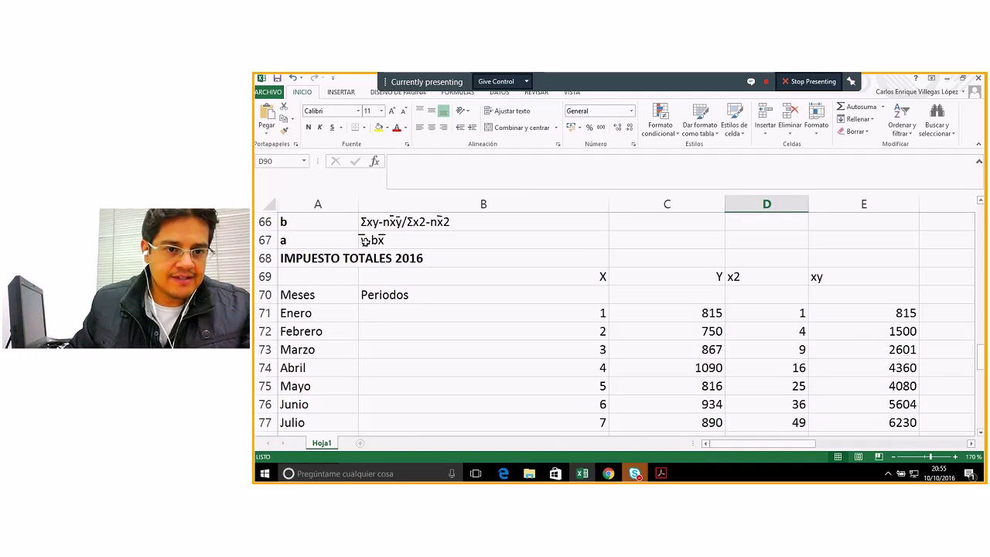
click(375, 241)
key(ctrl+c)
scroll(532, 270, down, 3)
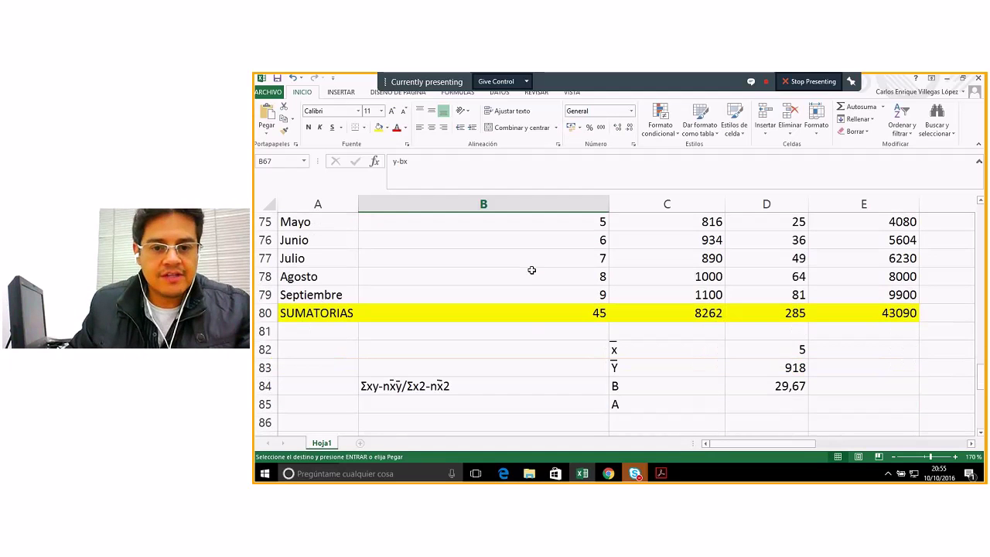
scroll(532, 270, down, 1)
click(493, 349)
key(ctrl+v)
click(666, 400)
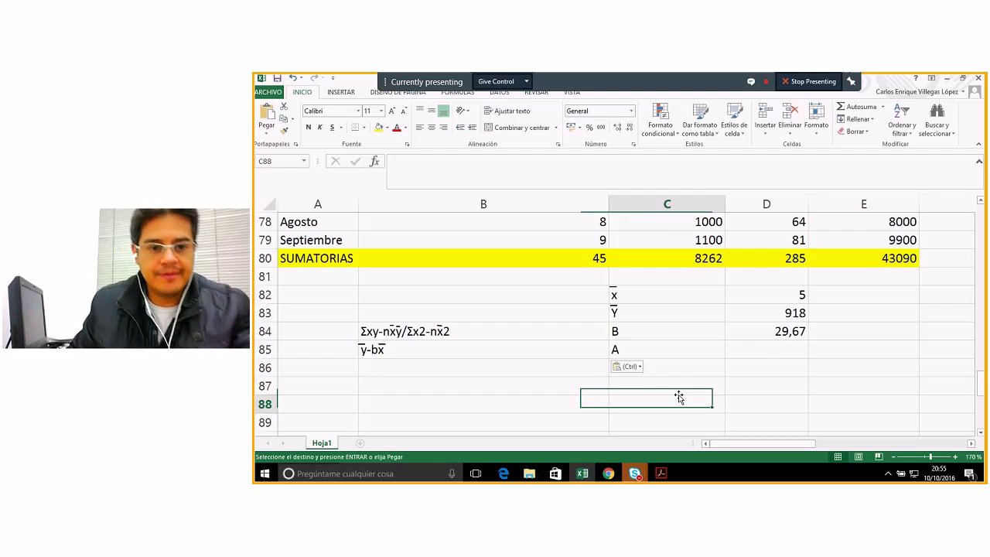
- Calculate coefficient A in D85 with the formula =D83-(D84*D82)
click(763, 351)
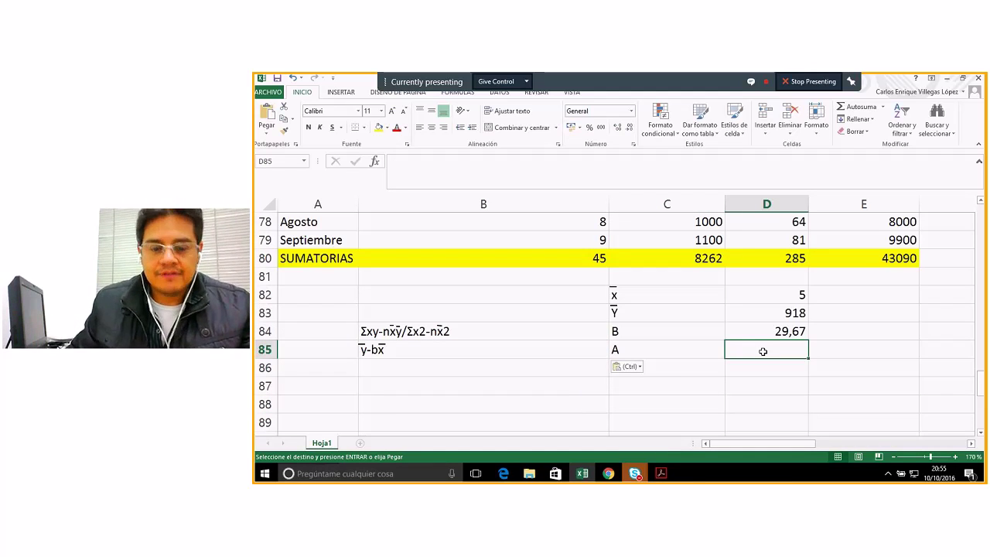
key(Escape)
text(=)
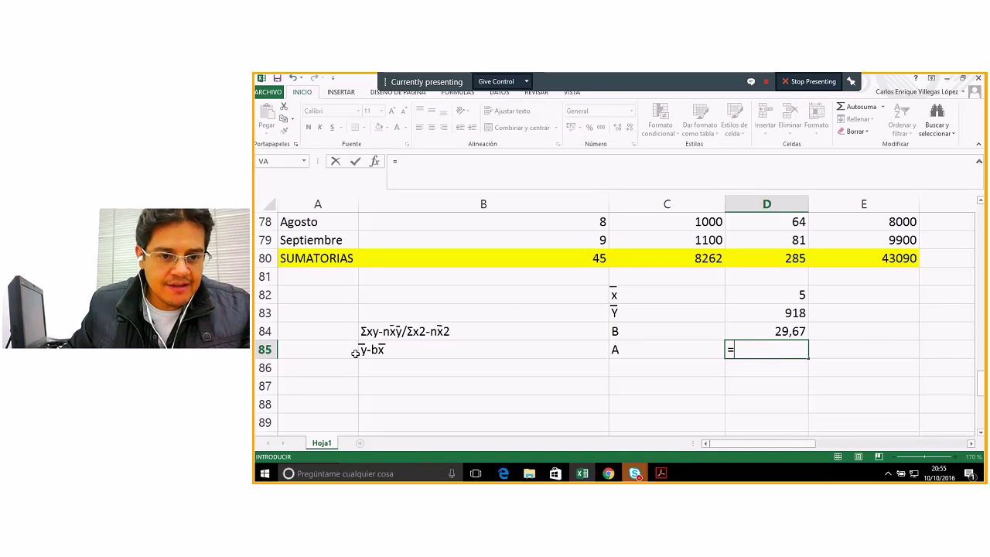
click(785, 314)
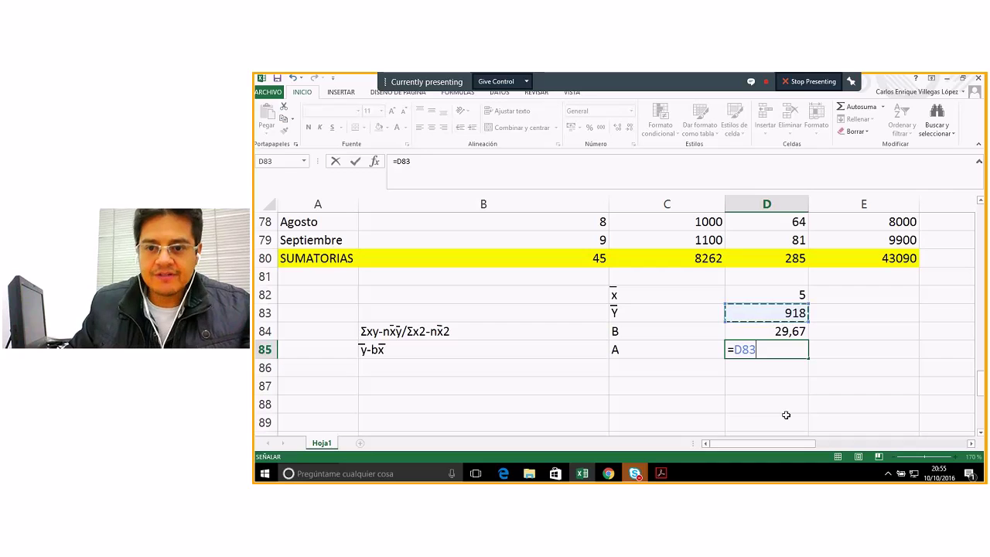
text(-)
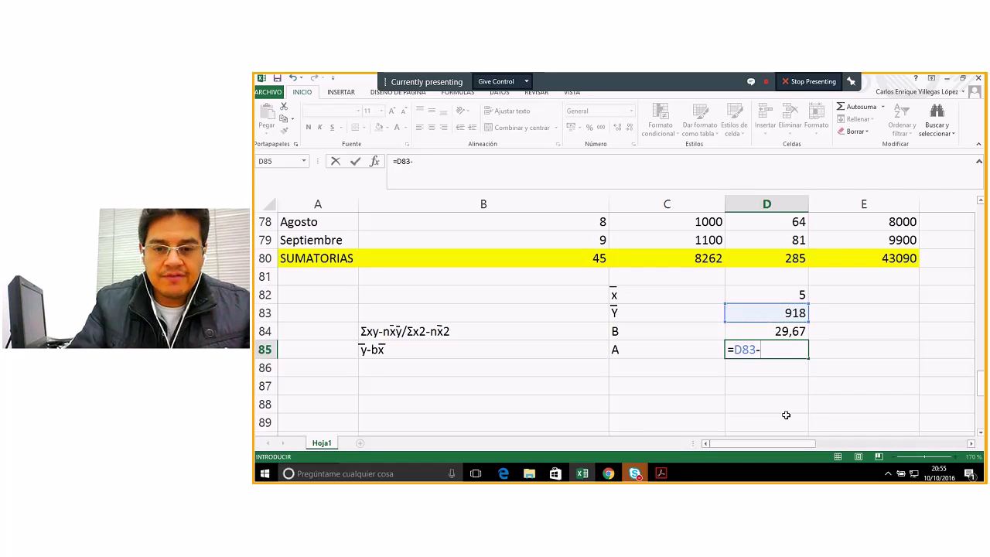
text(()
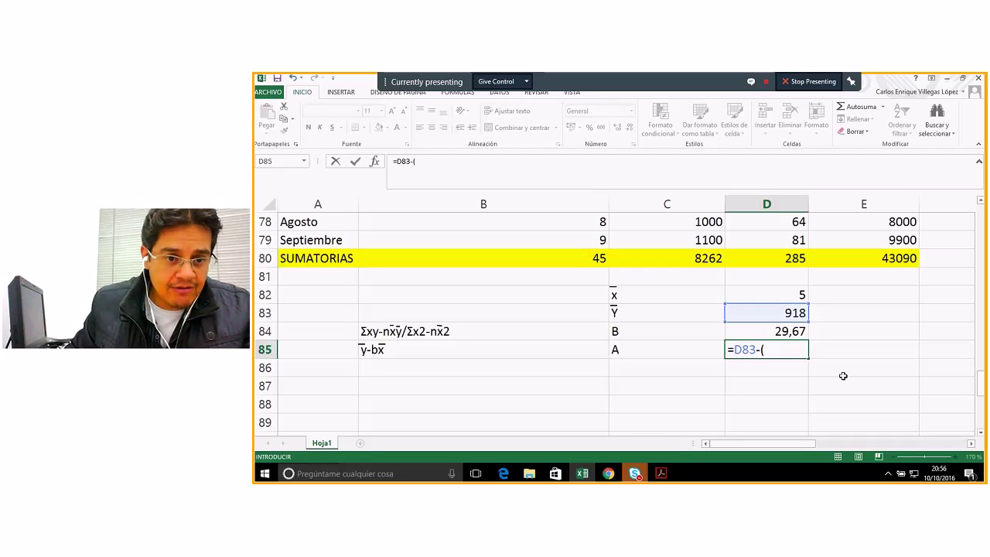
click(766, 331)
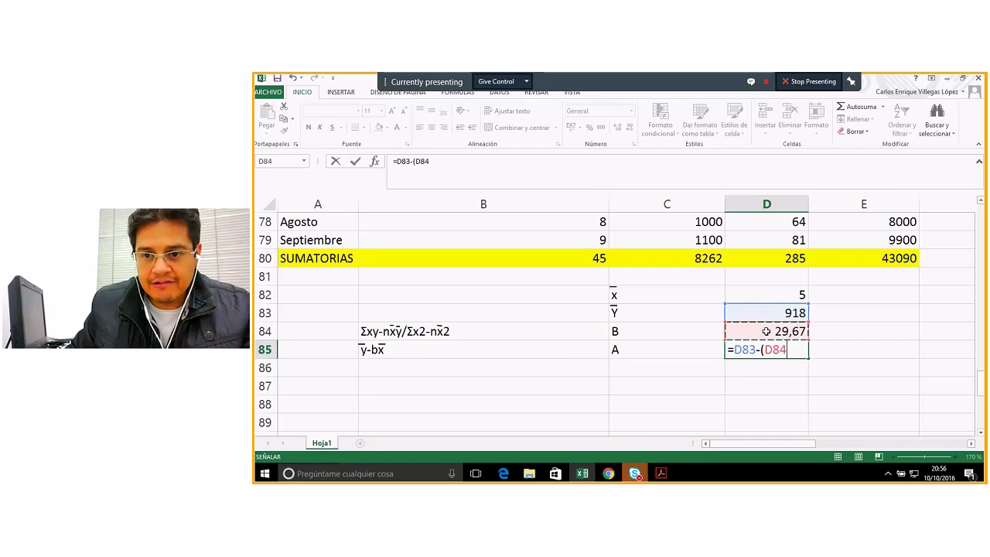
text(*)
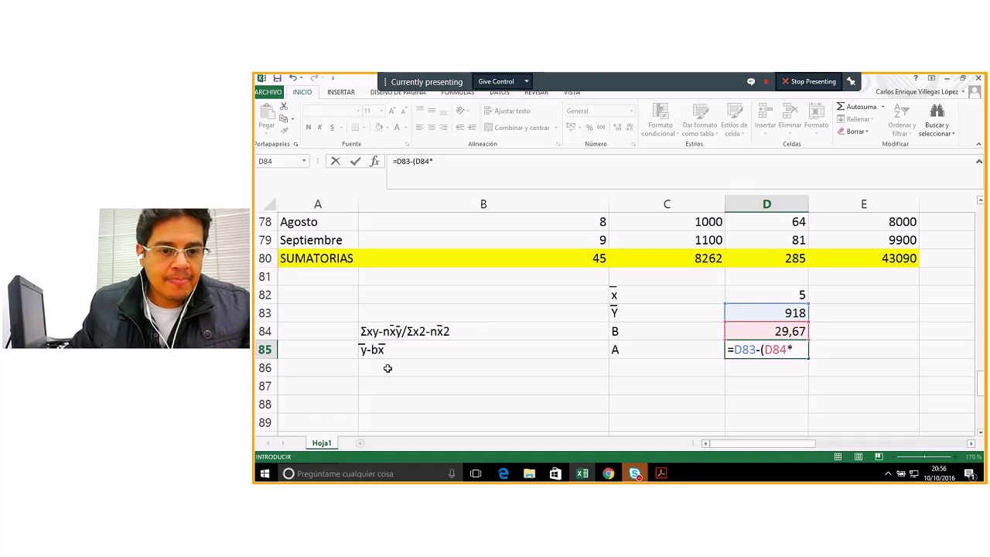
click(752, 295)
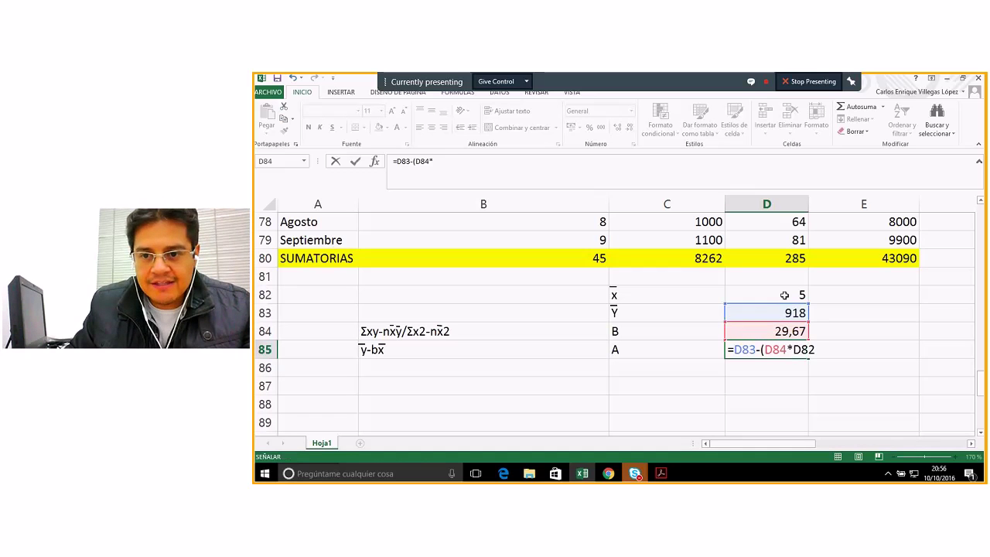
text())
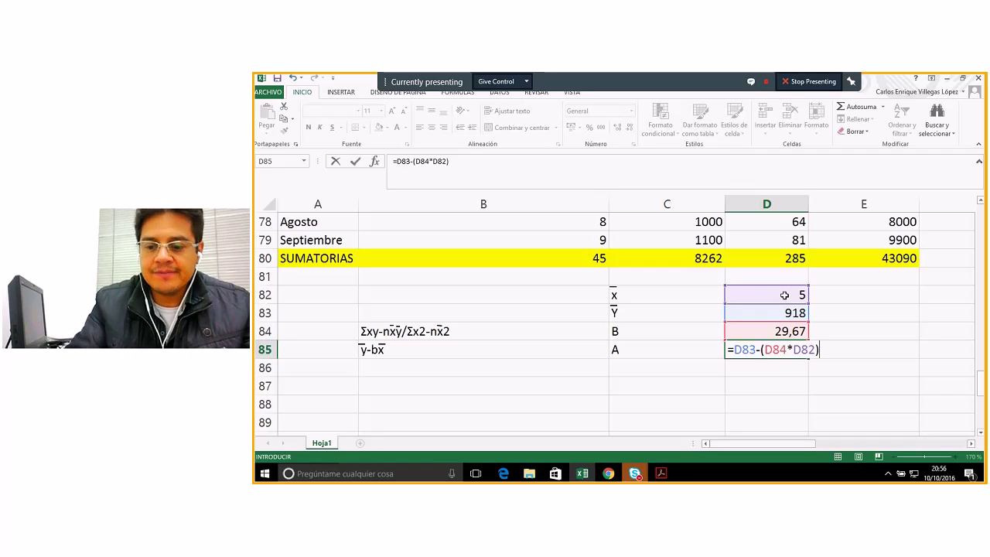
key(Return)
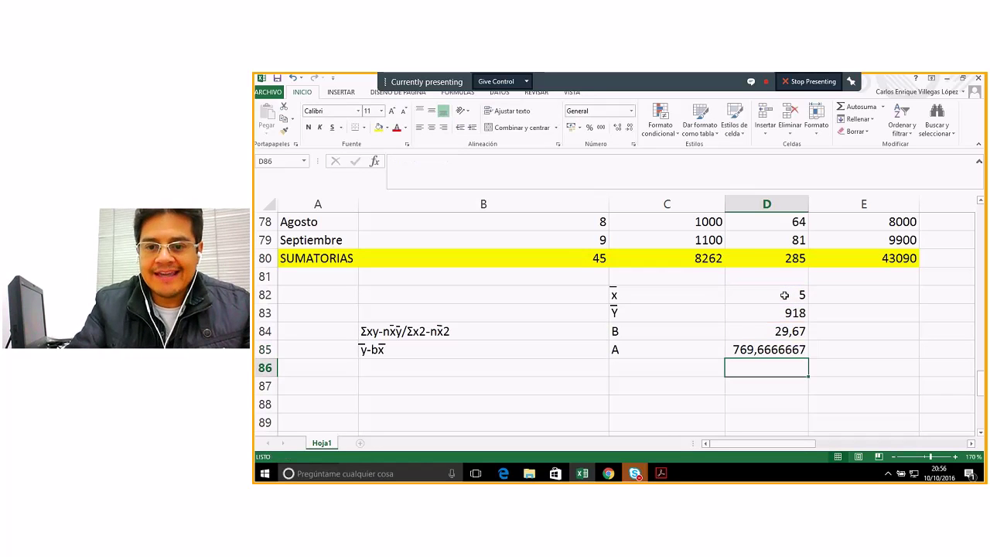
- Reduce the displayed precision of the A result in D85 to two decimal places
click(752, 352)
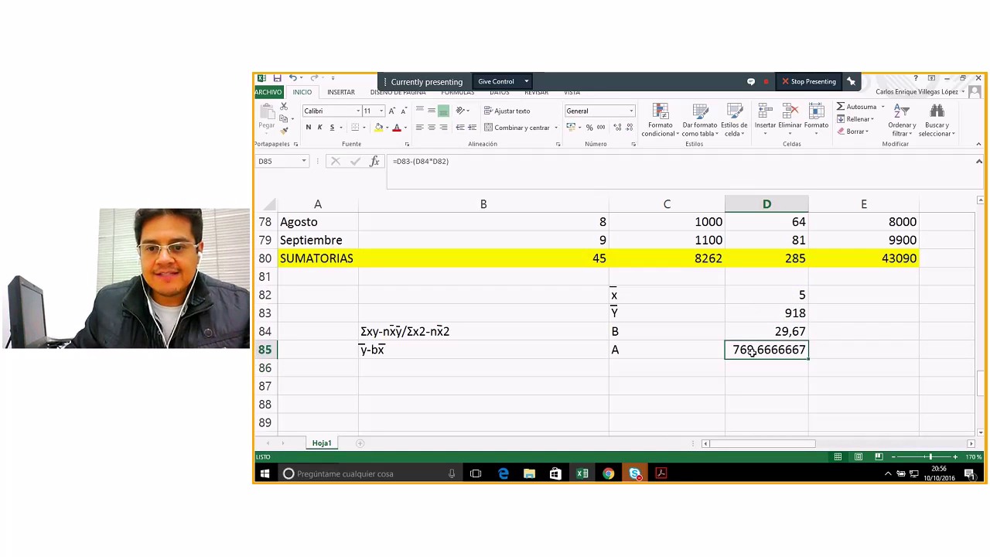
click(630, 128)
click(630, 128)
click(629, 128)
click(629, 129)
click(629, 128)
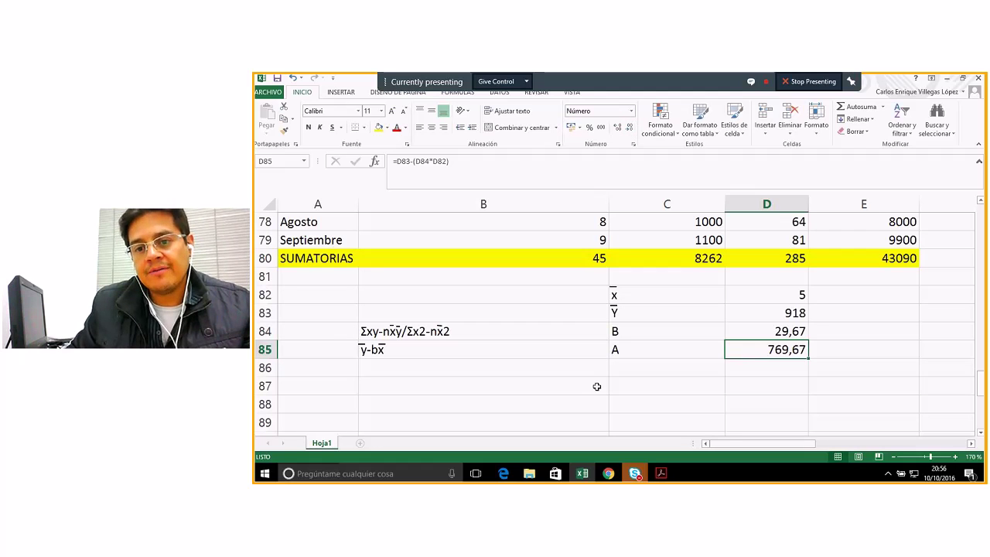
- Copy the regression equation Y=a+bx from A65 into B86, below the ȳ-bx̄ reference formula
click(648, 332)
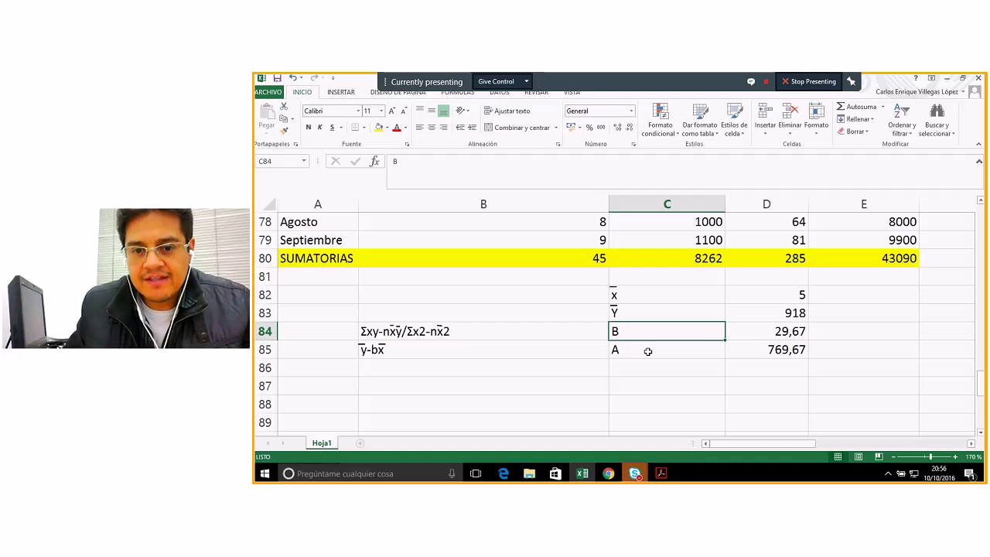
click(648, 351)
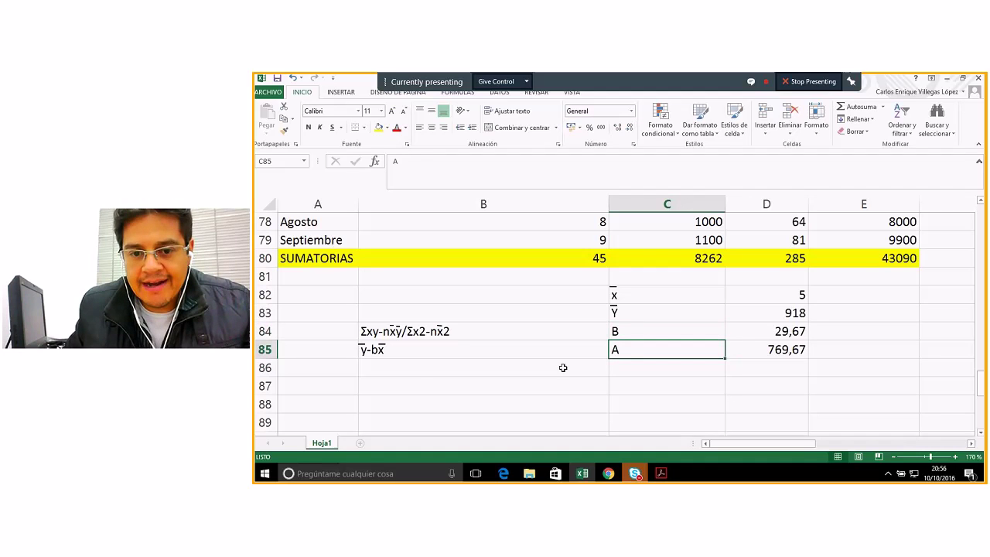
click(414, 369)
scroll(366, 351, up, 4)
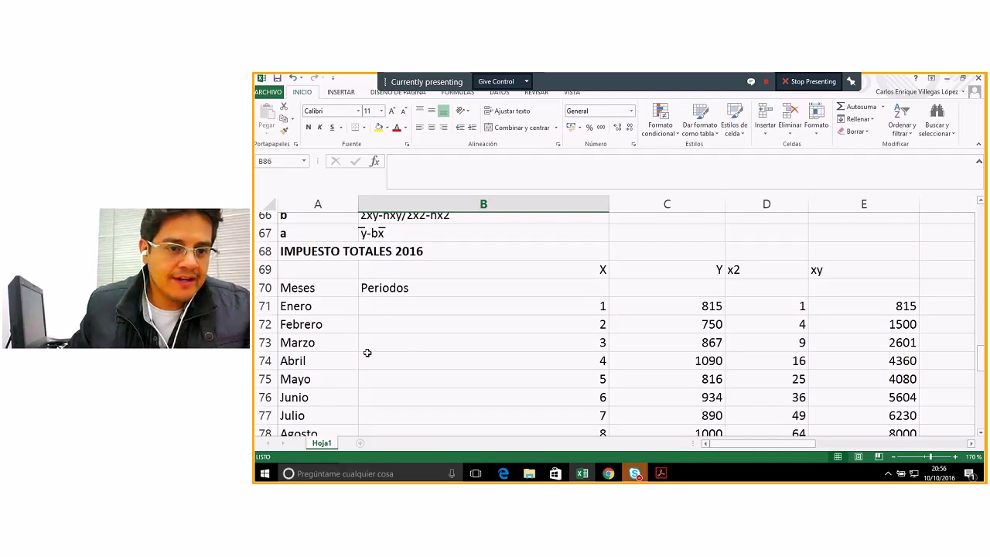
scroll(367, 353, up, 1)
click(302, 258)
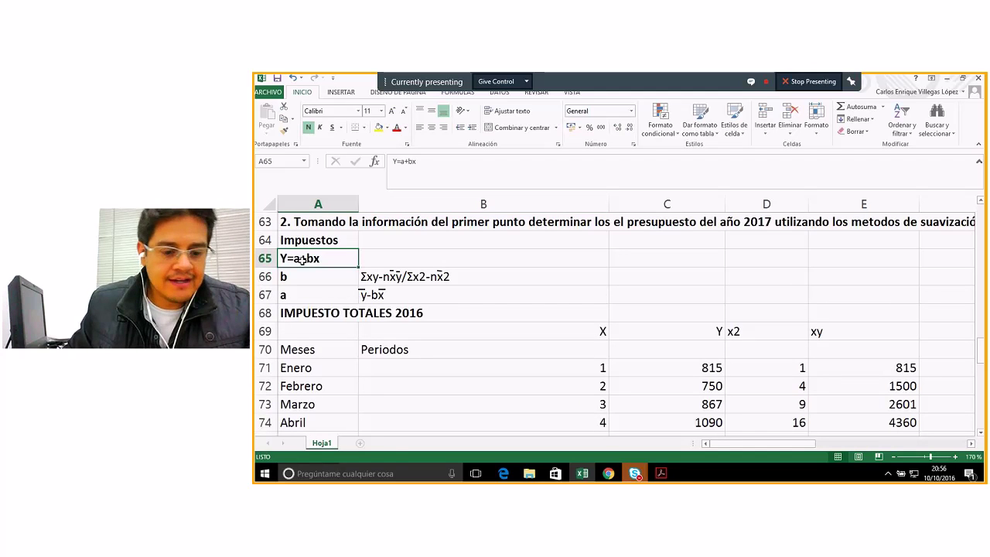
key(ctrl+c)
scroll(464, 325, down, 4)
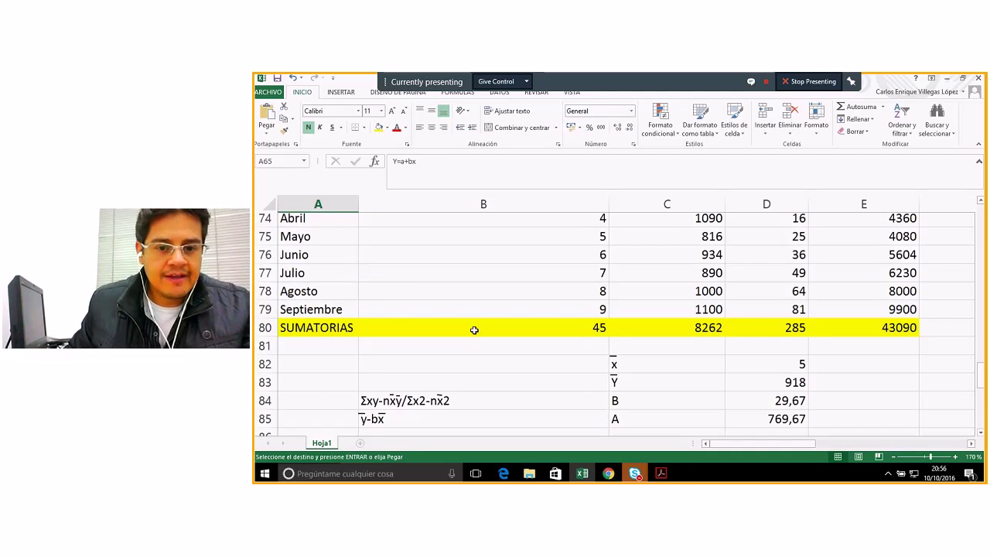
scroll(403, 316, down, 2)
click(401, 313)
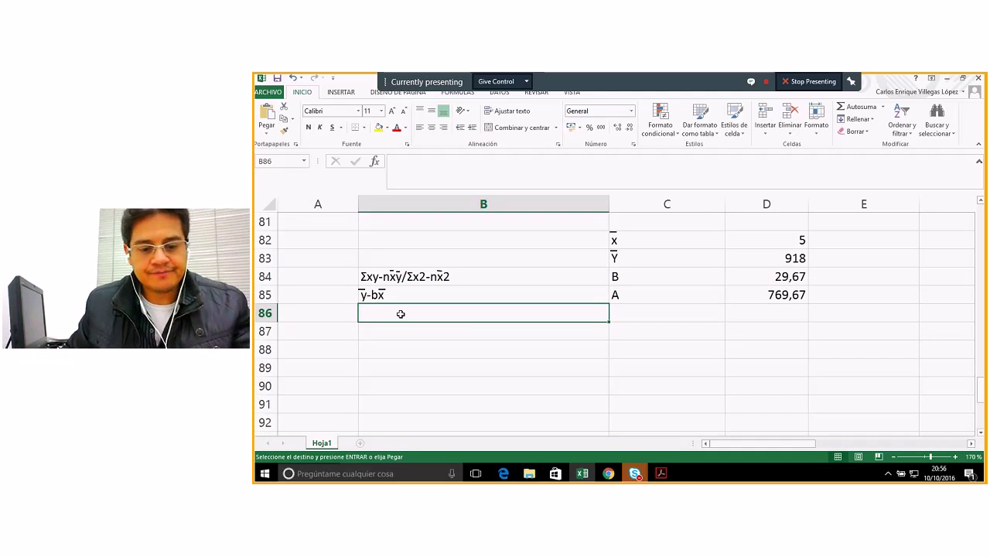
key(ctrl+v)
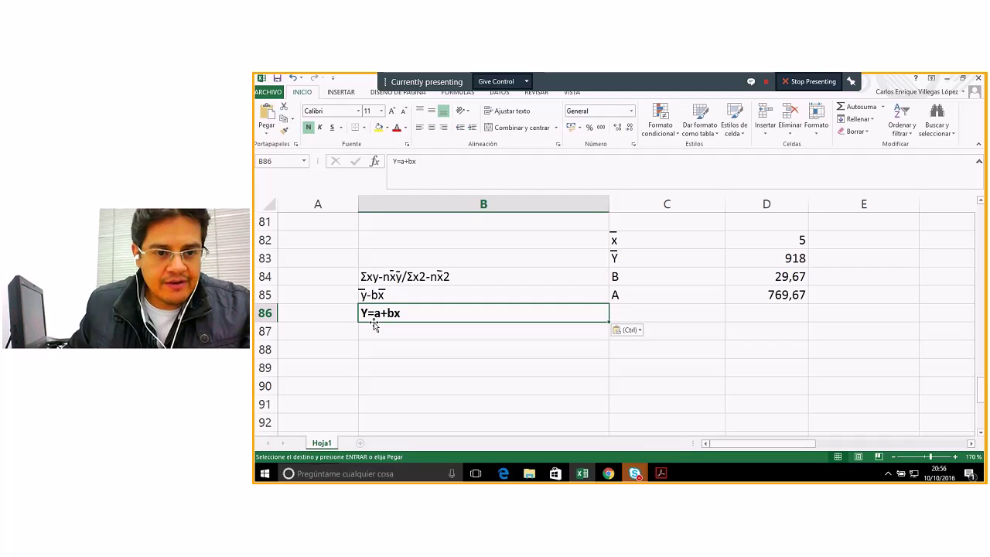
- Enter the label Y in C86, beside the Y=a+bx equation
click(636, 317)
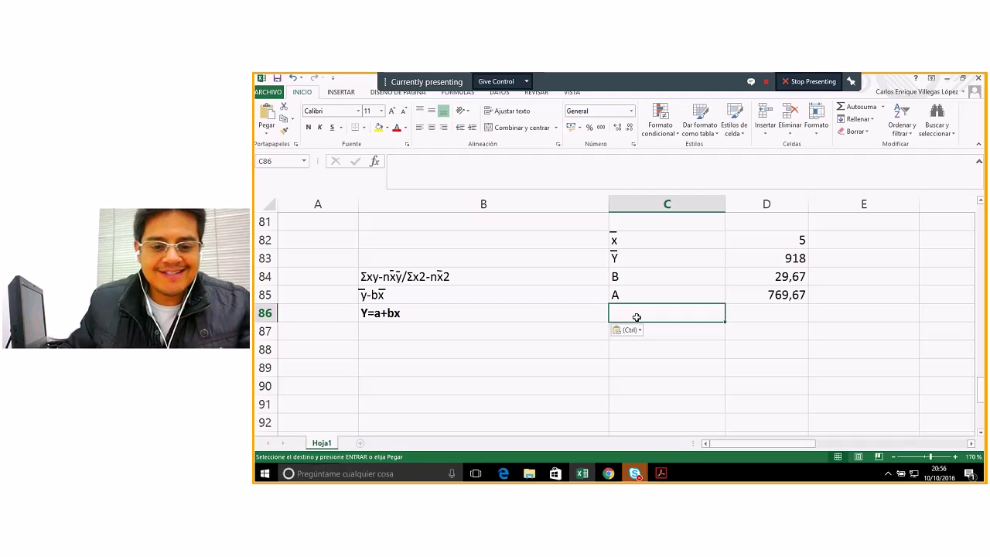
text(Y)
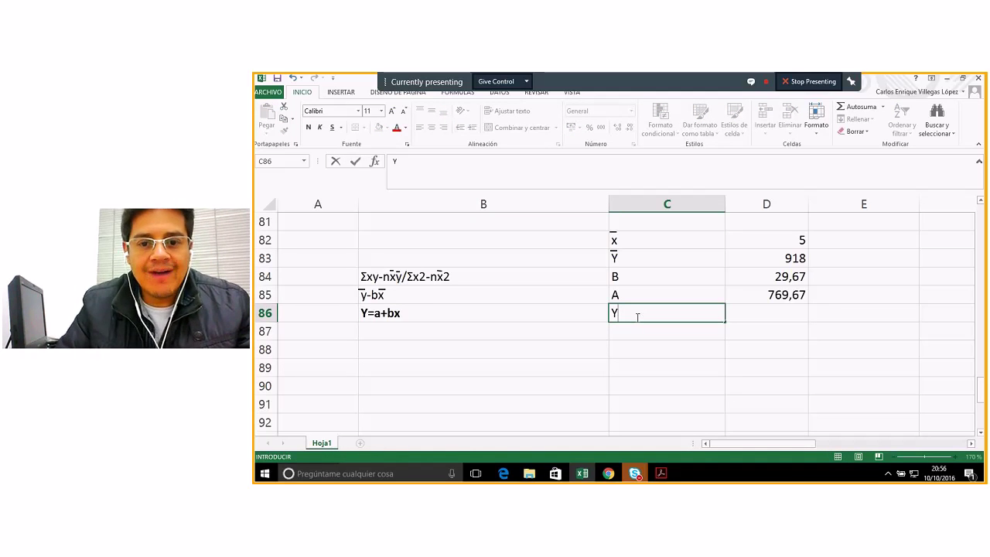
scroll(513, 272, up, 2)
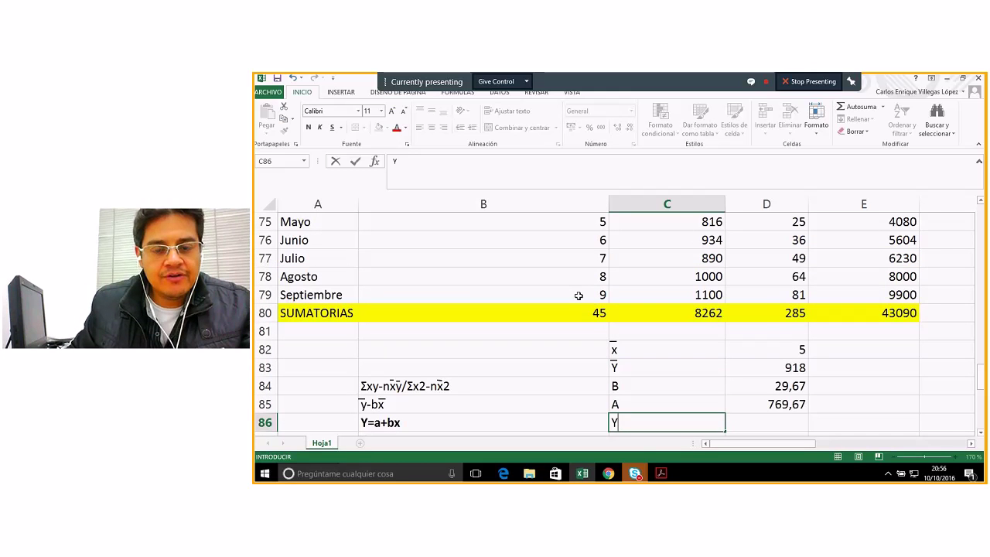
click(578, 295)
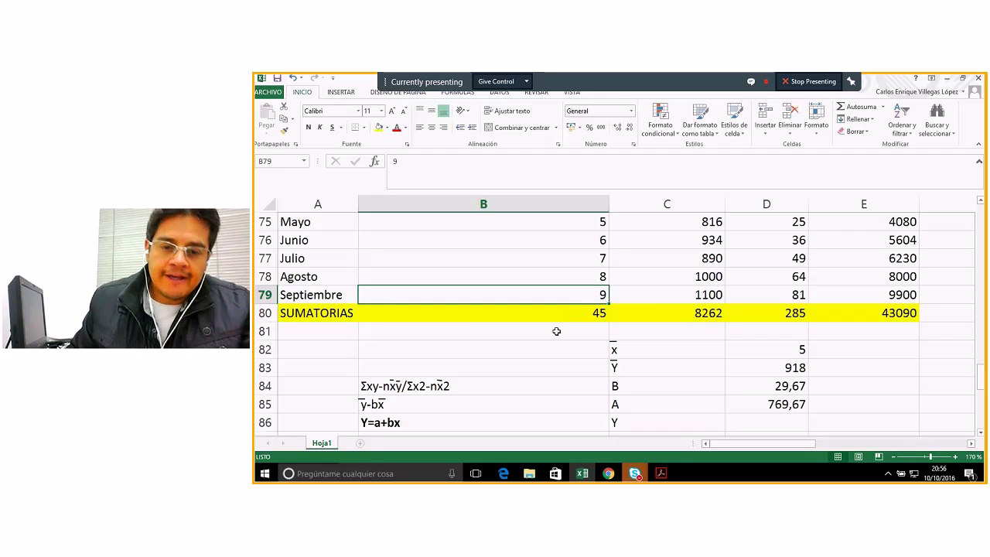
- Review the monthly period numbers from Enero to Septiembre in the X column, B71:B79
scroll(556, 331, up, 3)
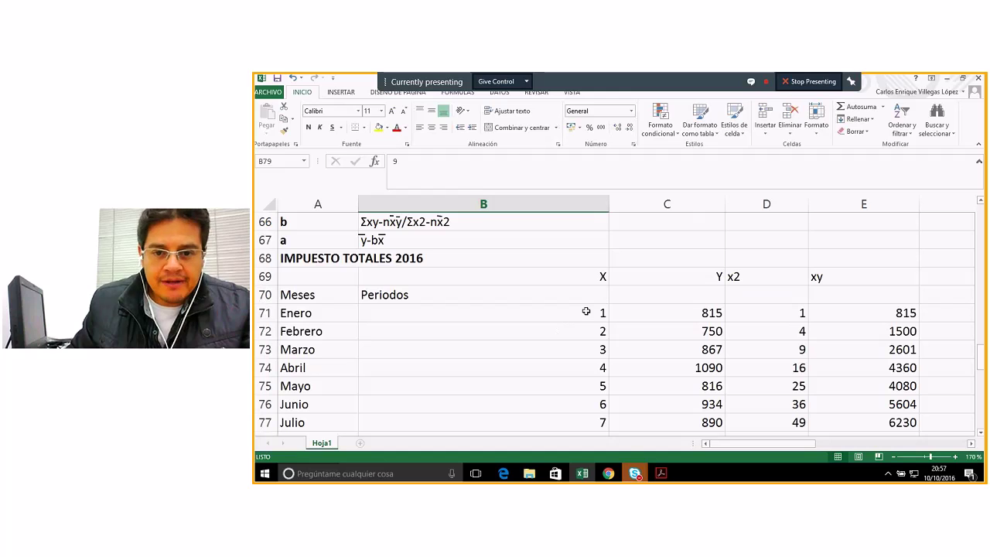
click(575, 317)
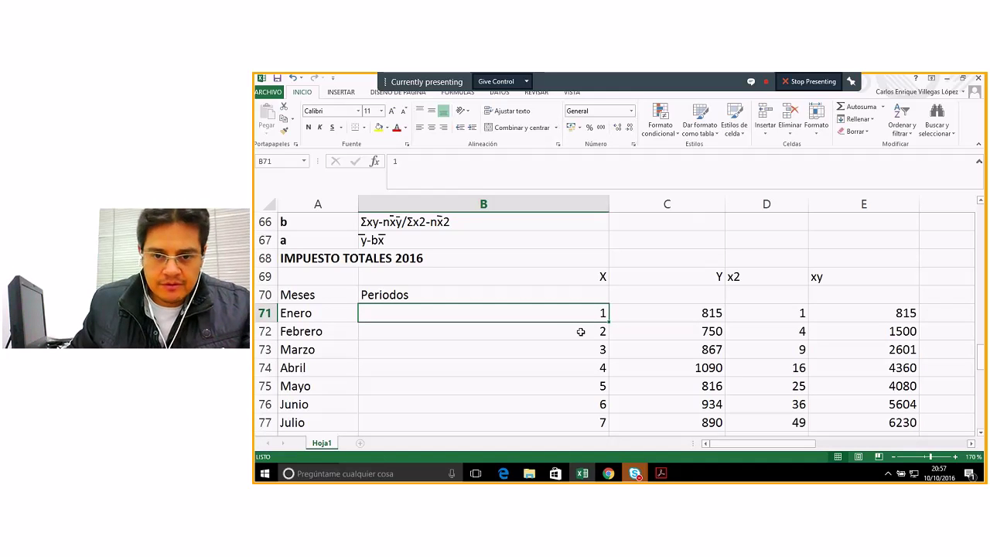
click(581, 331)
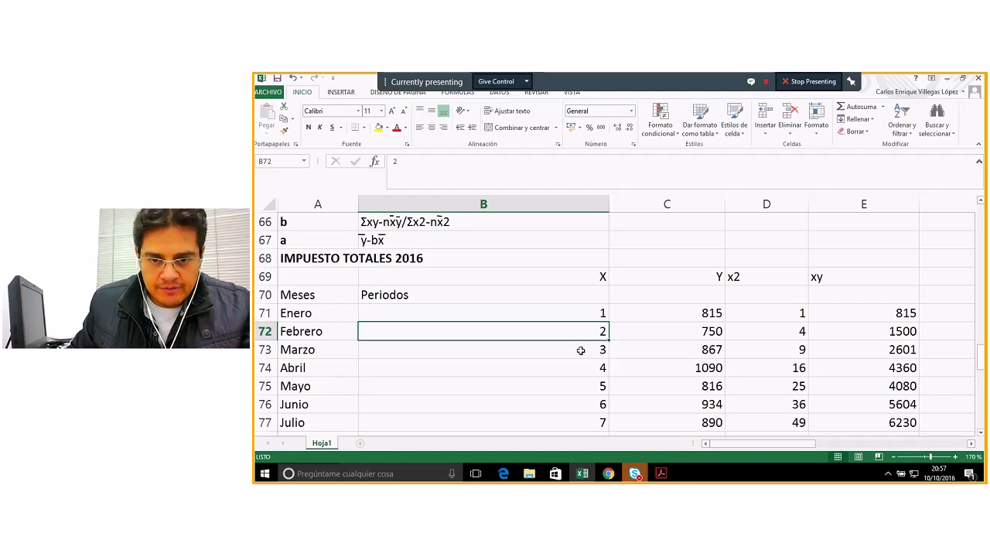
click(578, 372)
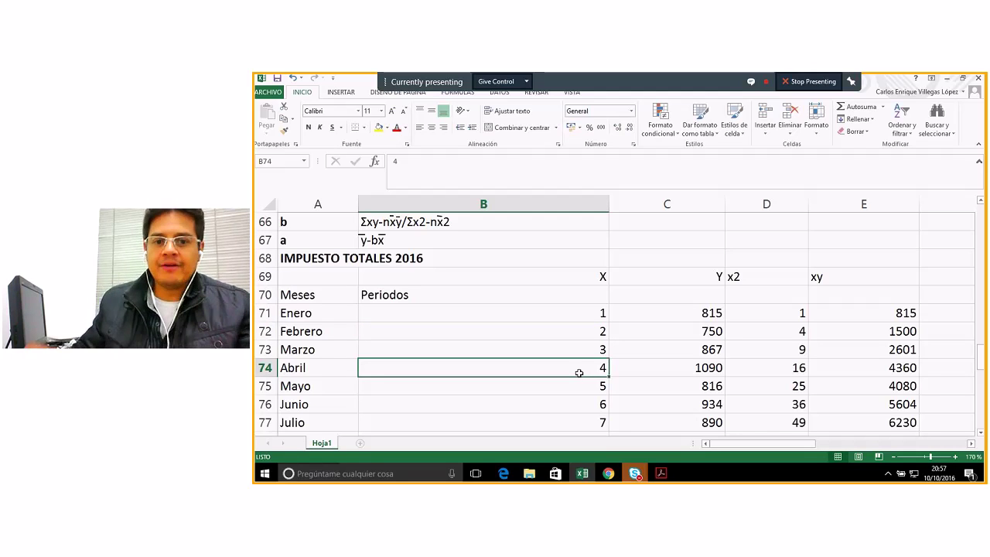
click(560, 314)
drag(552, 311, 570, 389)
scroll(577, 390, down, 3)
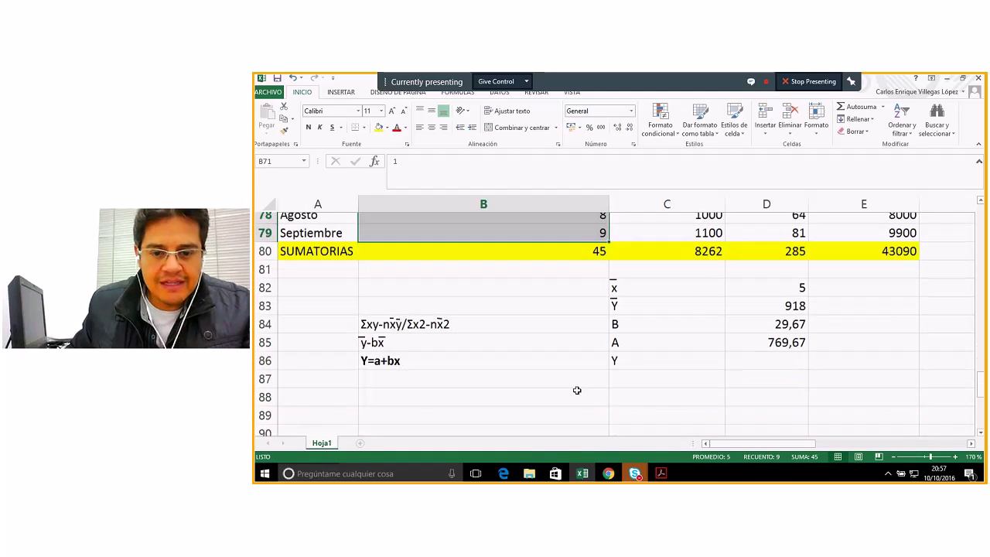
- Change the label in C86 to Y1 and add the labels Y2 and Y3 in C87 and C88
double_click(630, 349)
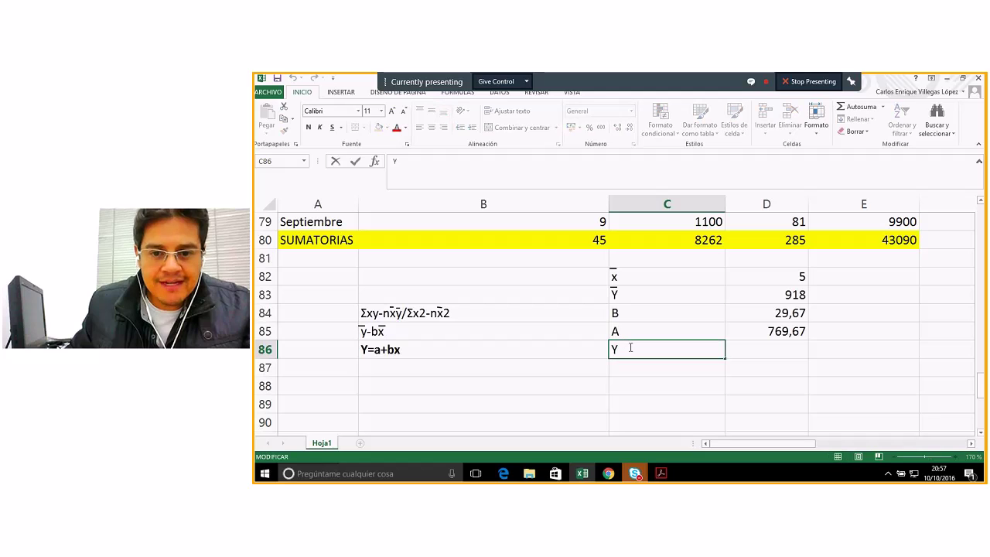
text(1)
click(621, 367)
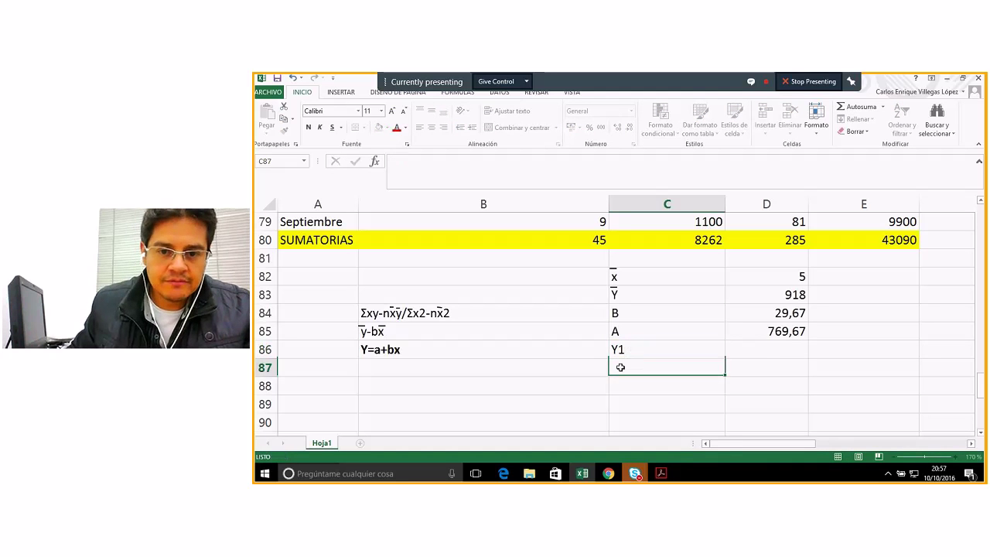
text(Y)
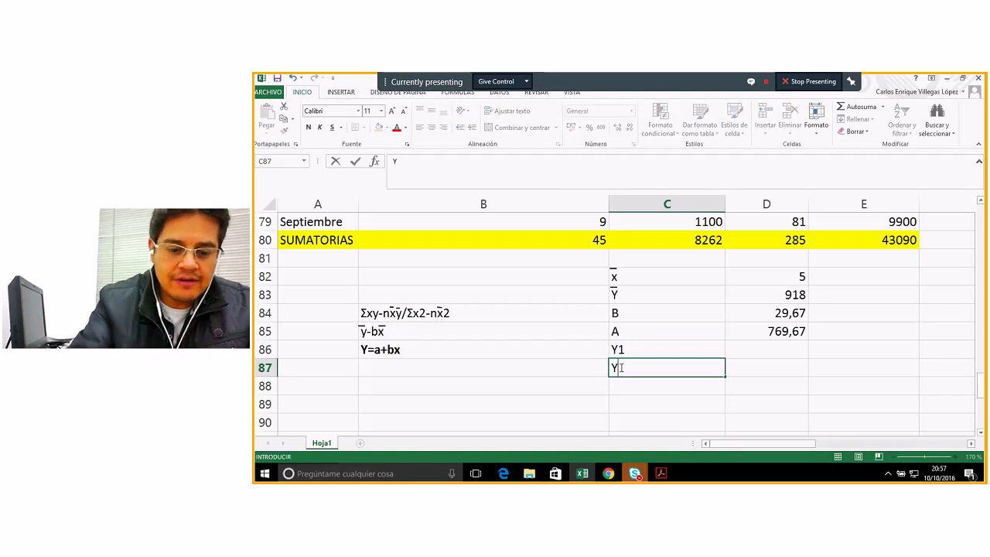
text(2)
key(Return)
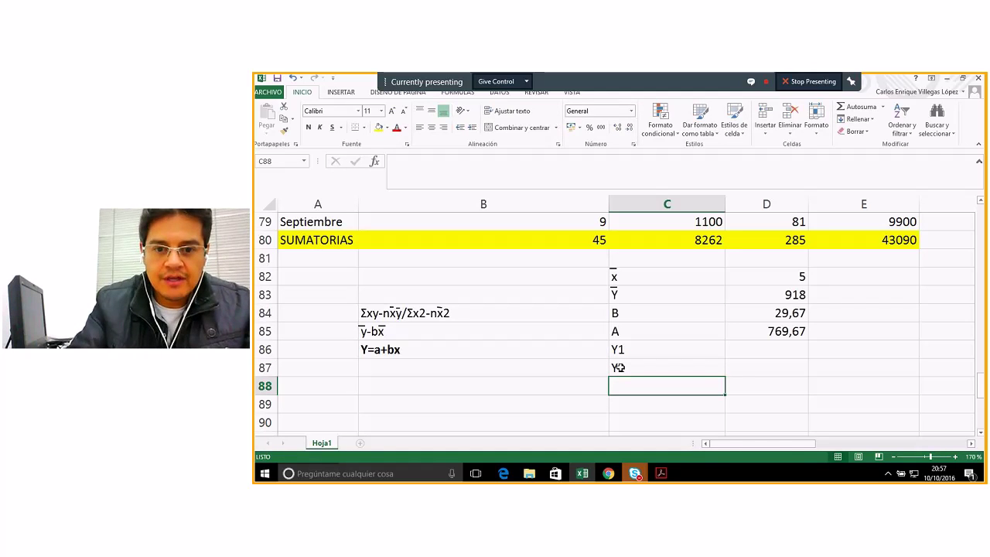
text(Y3)
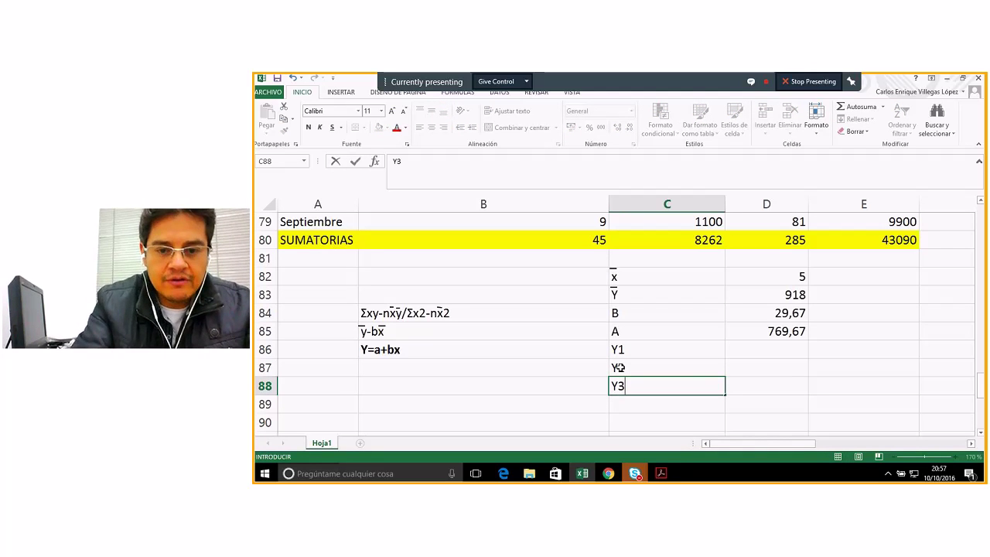
- Build the Y1 forecast formula =D85+(D84*1) in D86, closing the ESET antivirus alert window along the way
click(774, 349)
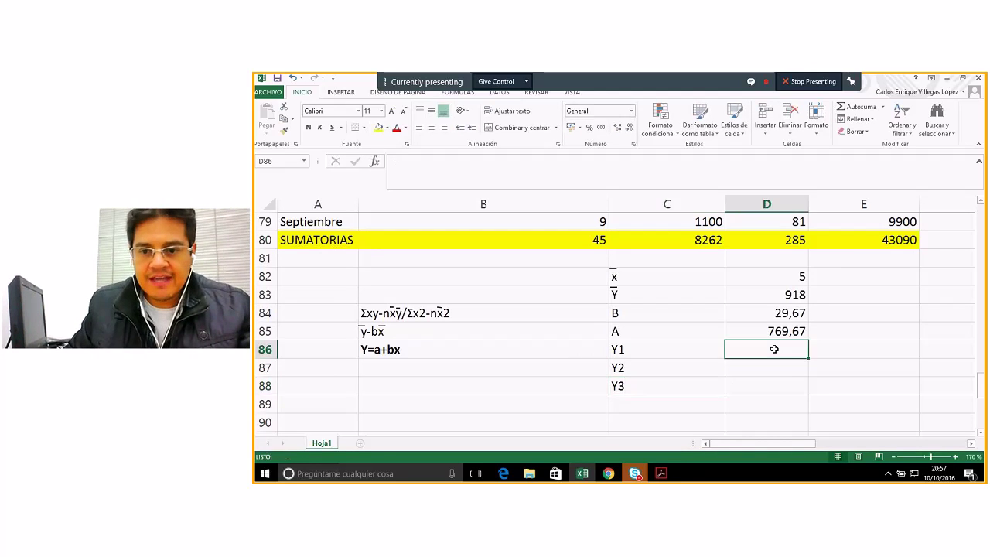
text(=)
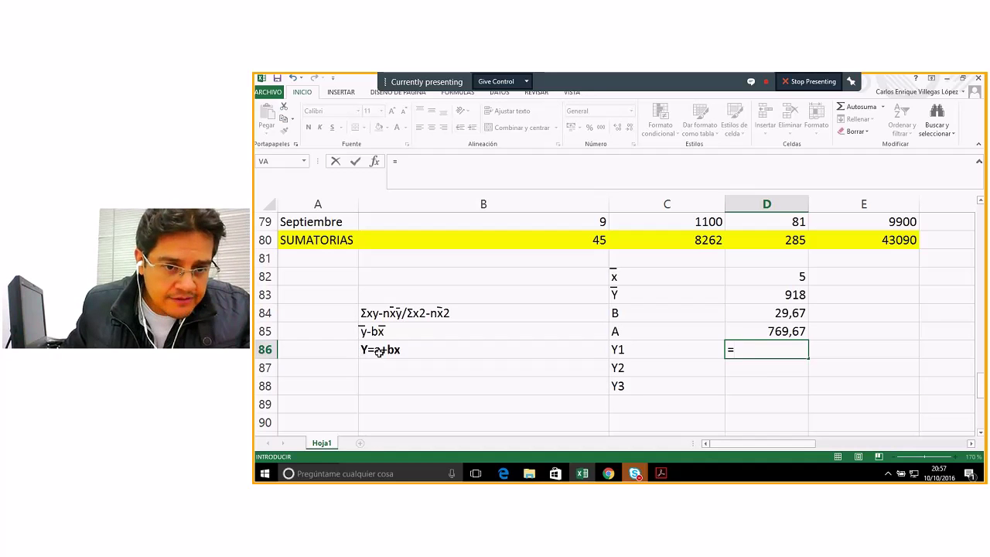
click(786, 338)
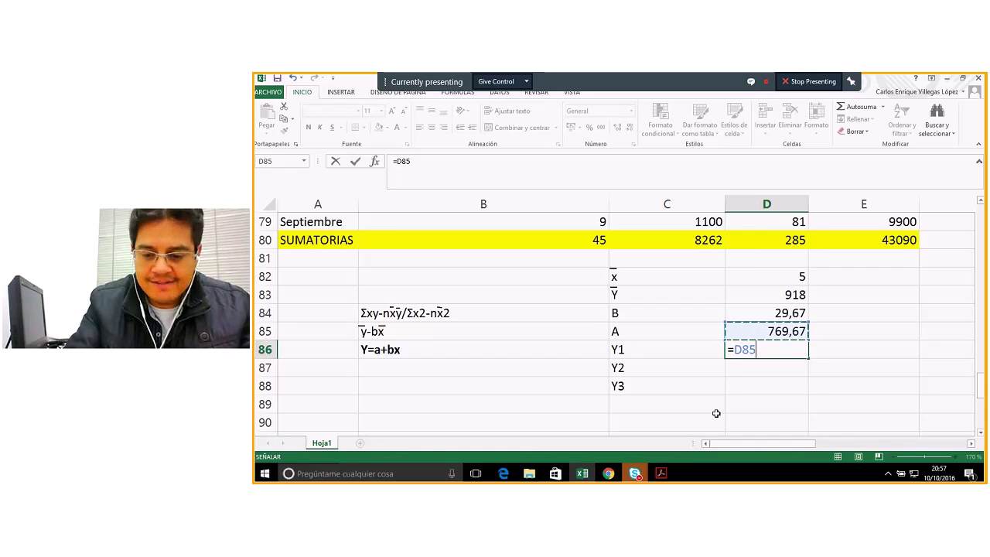
text(+()
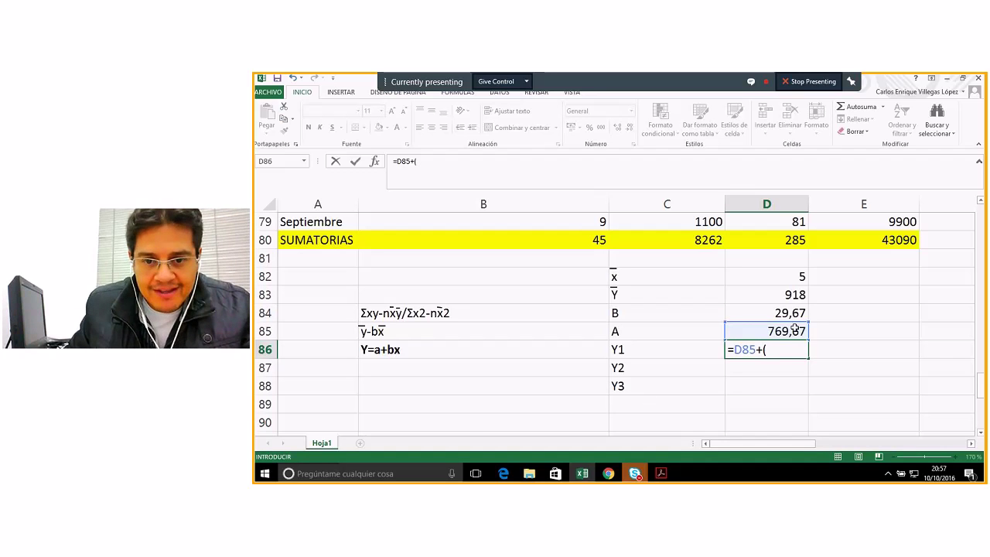
click(779, 312)
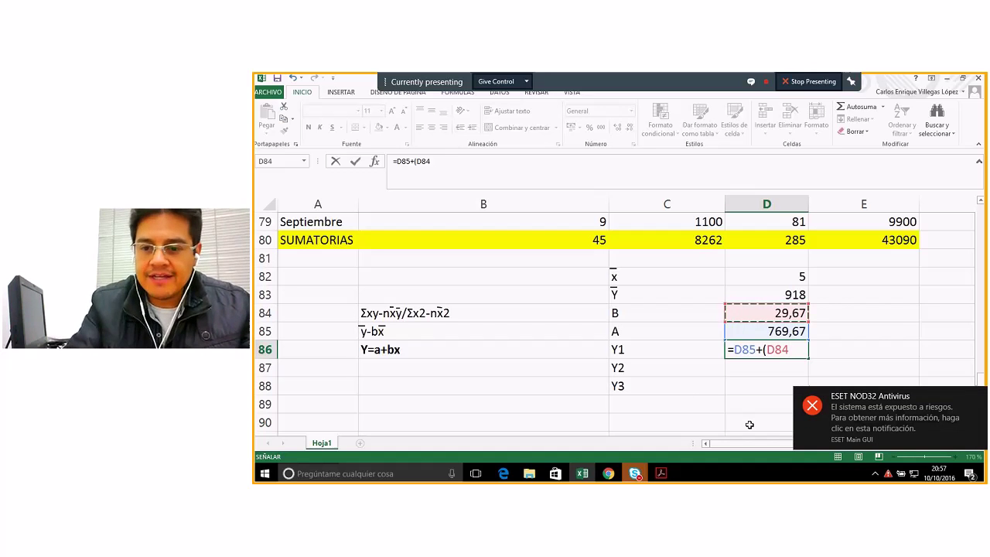
click(817, 406)
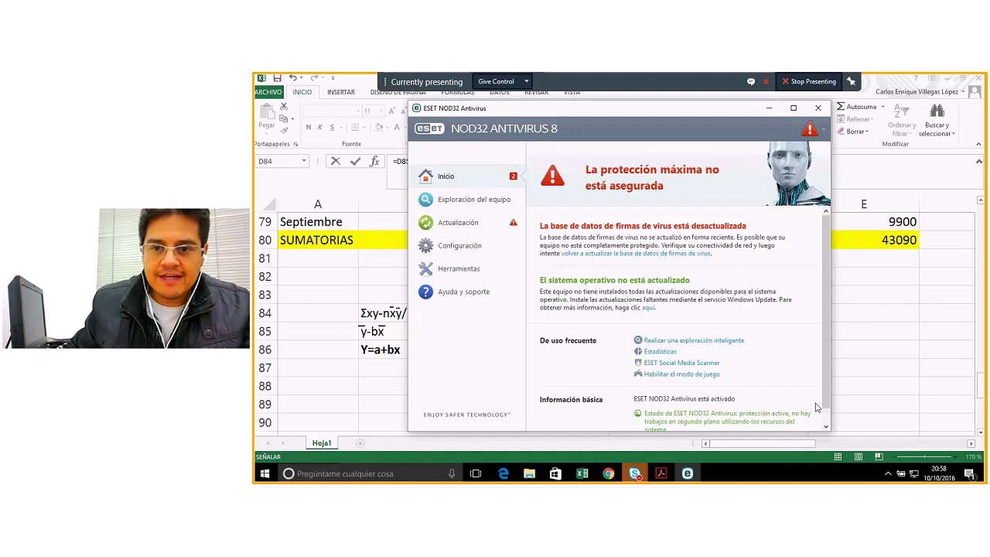
click(817, 107)
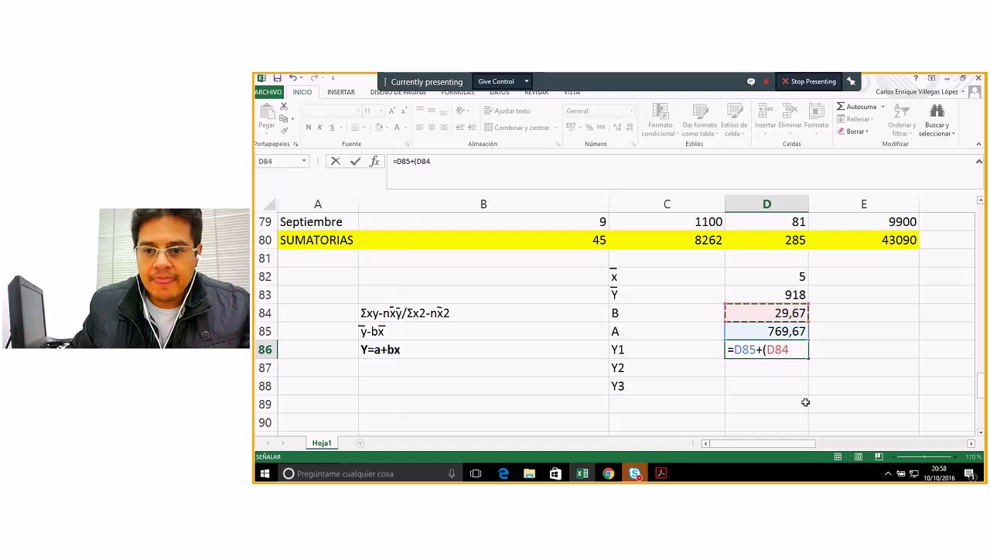
text(*1)
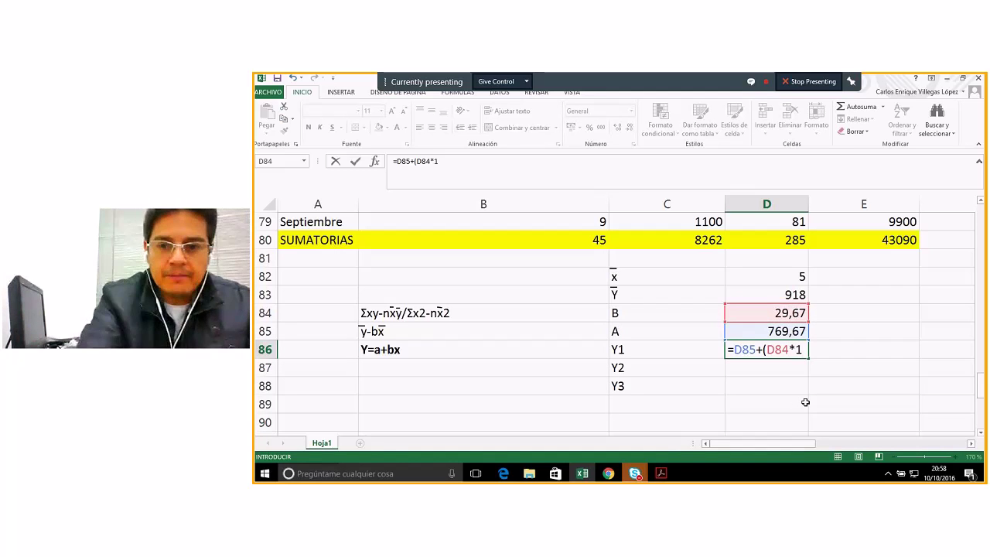
text())
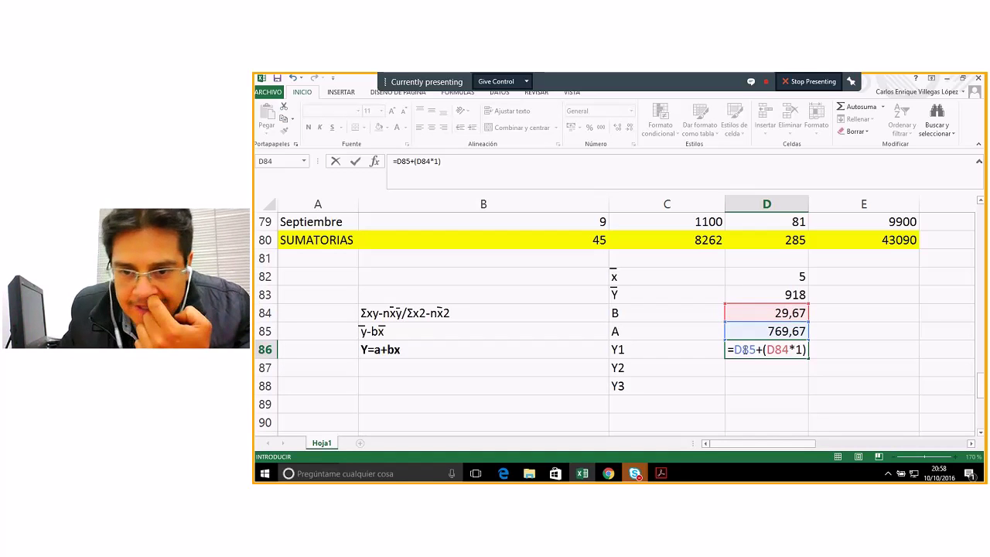
- Make both references in the D86 formula absolute, giving =$D$85+($D$84*1), and commit it
click(744, 349)
key(F4)
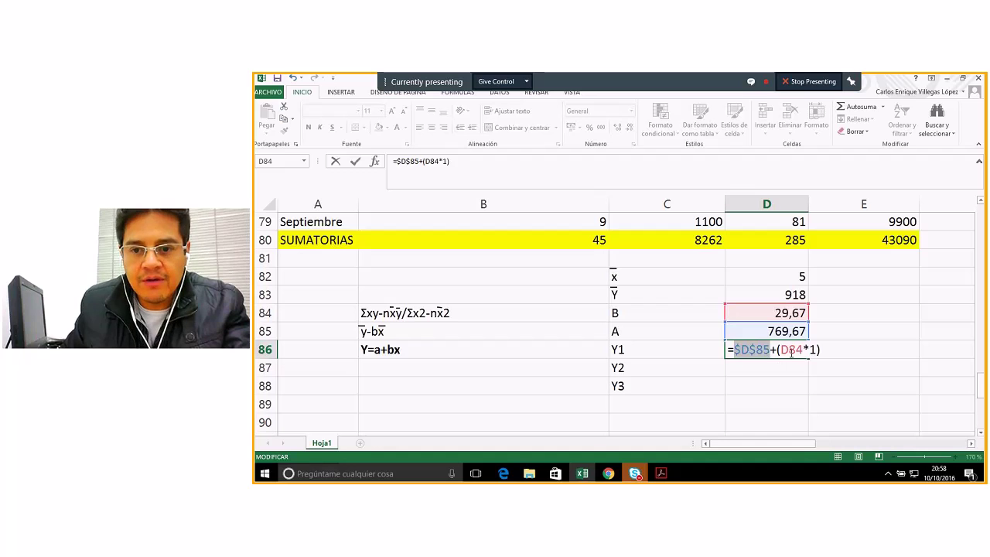
click(789, 350)
key(F4)
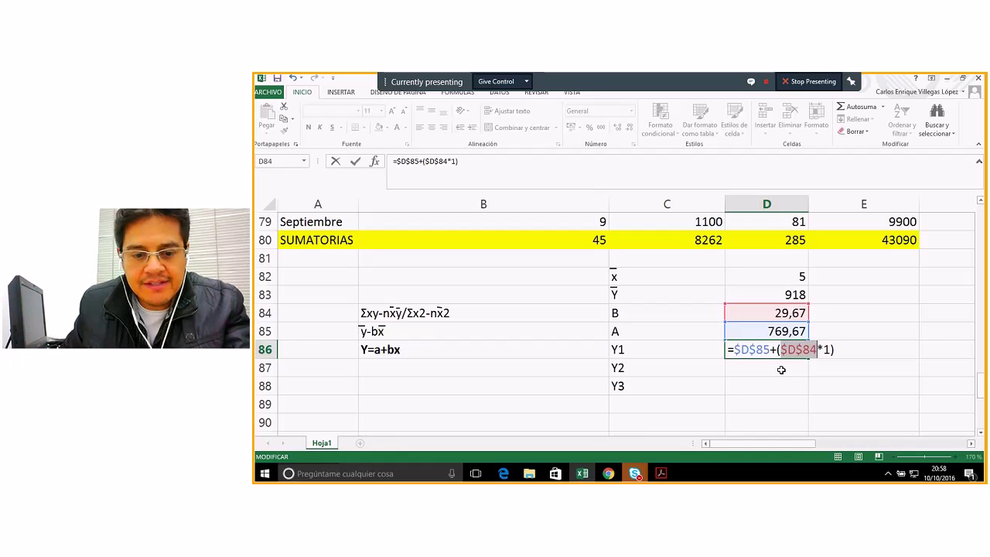
click(838, 350)
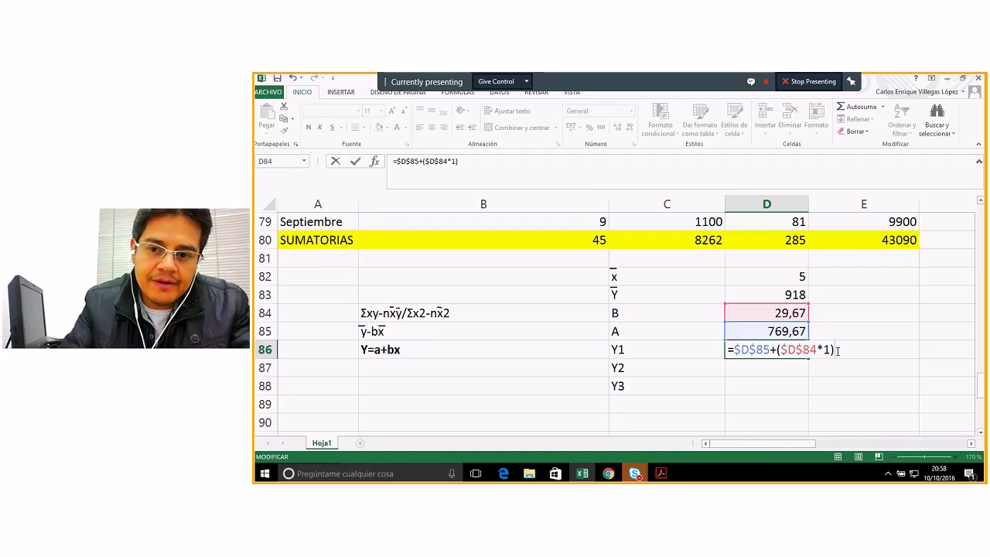
key(Return)
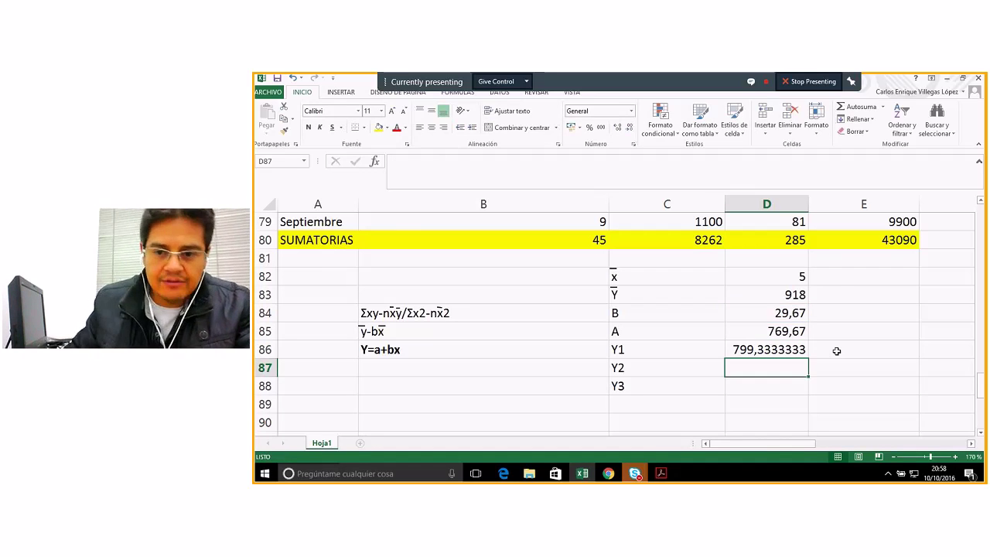
- Reduce the Y1 result in D86 to zero decimal places
click(747, 351)
click(647, 349)
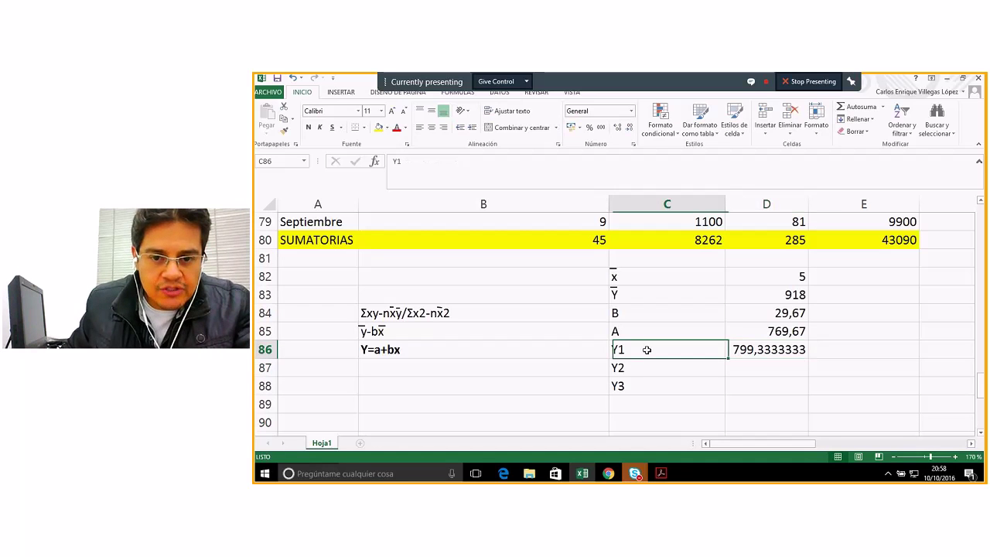
key(Right)
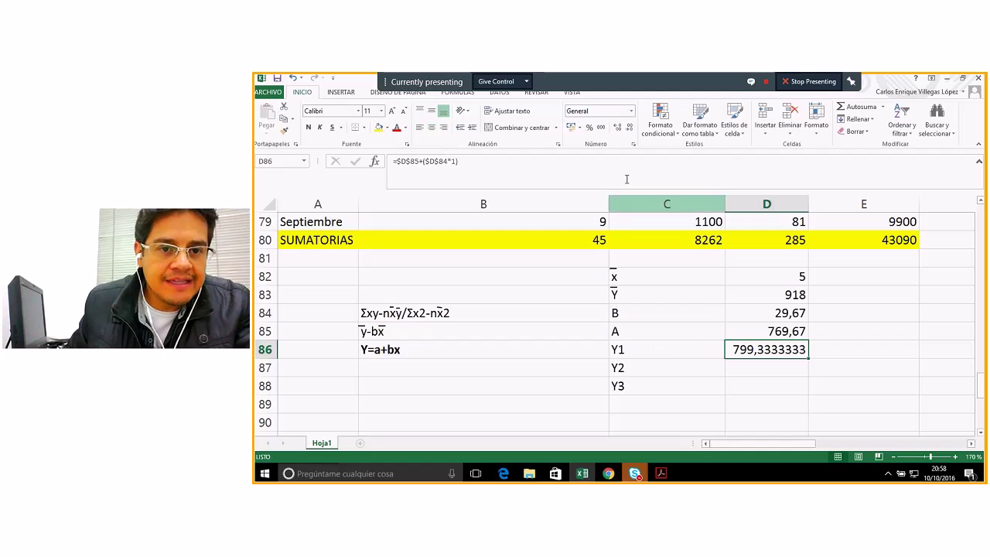
click(628, 129)
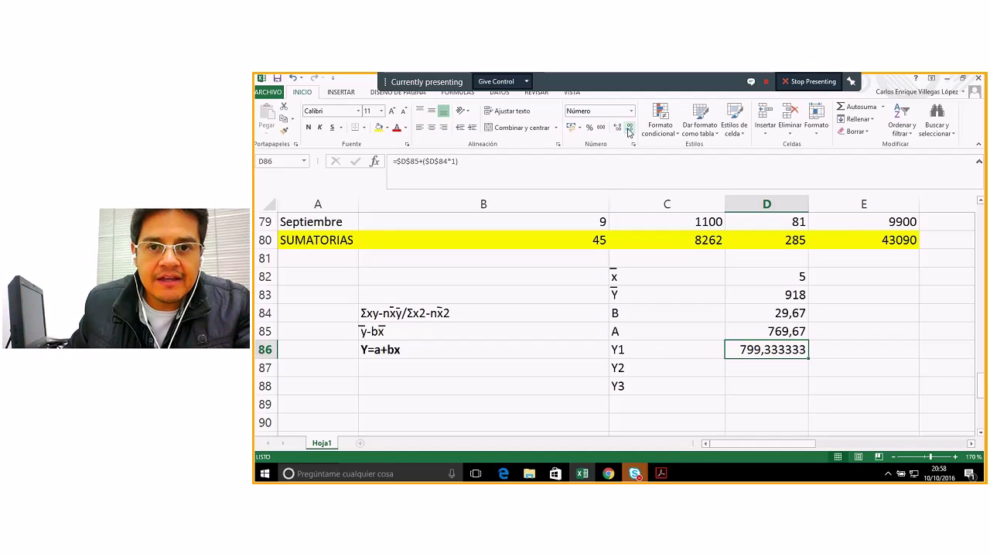
click(628, 130)
click(628, 130)
click(628, 130)
click(628, 129)
click(628, 130)
click(628, 130)
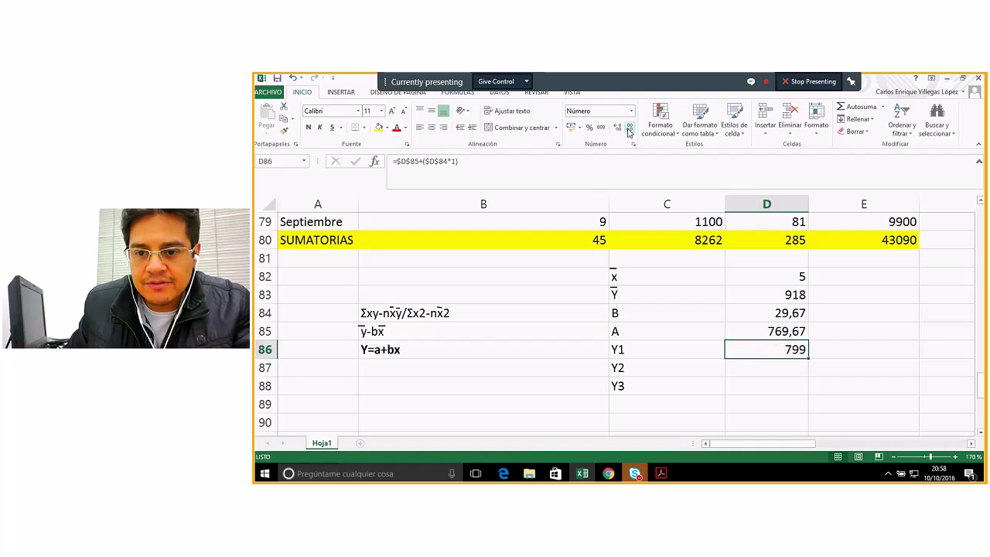
- Compare the Y1 forecast in D86 with Enero's period number and actual tax total in row 71
click(642, 349)
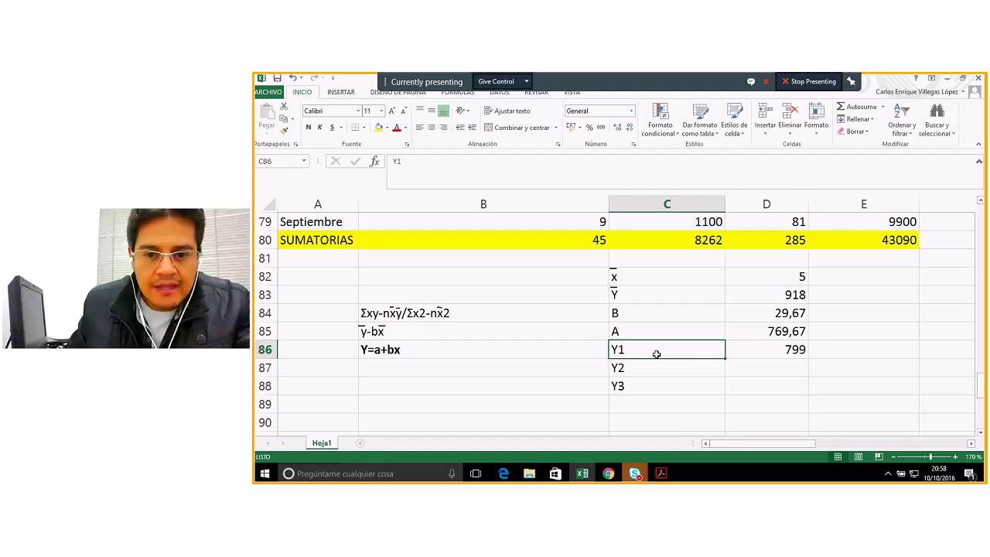
click(783, 355)
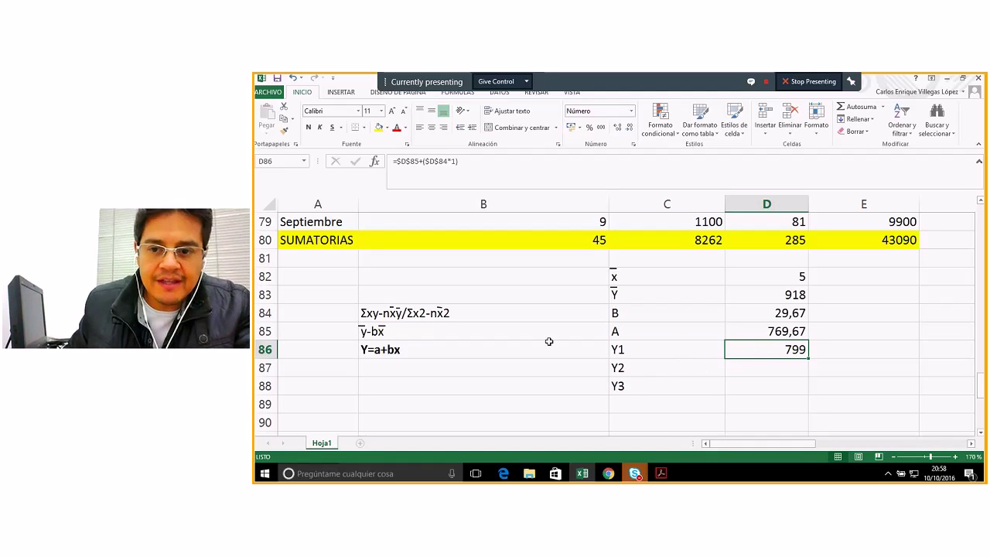
scroll(547, 342, up, 4)
click(586, 301)
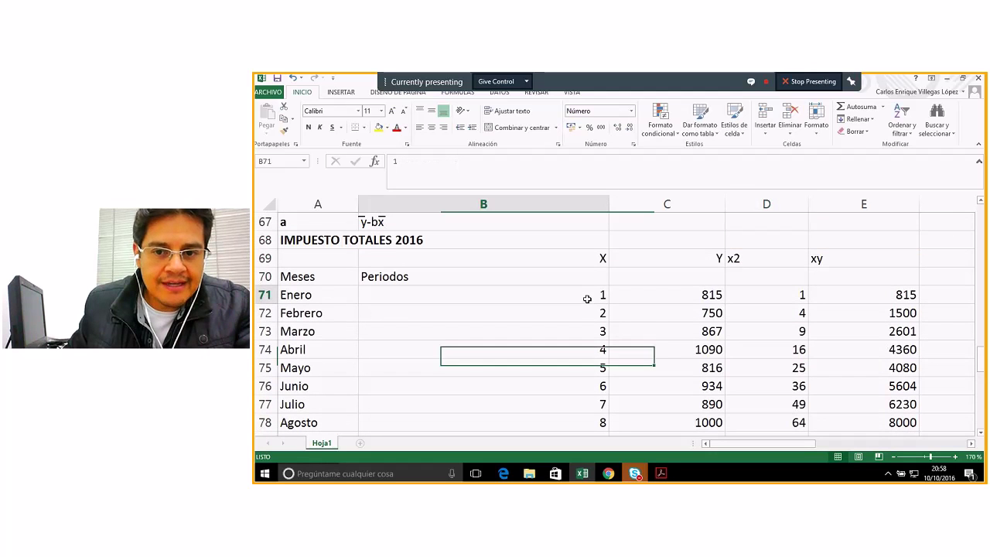
click(685, 297)
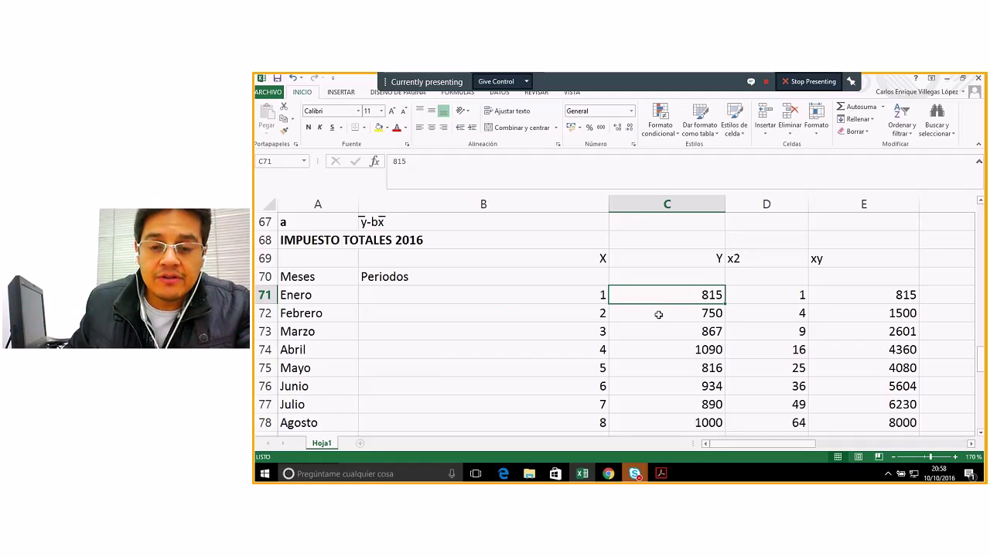
scroll(687, 387, down, 6)
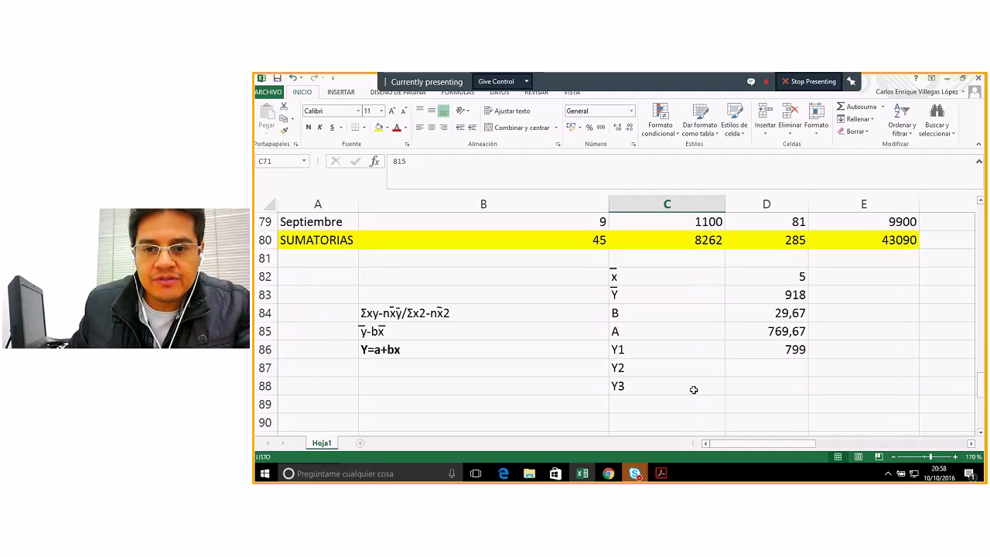
scroll(693, 387, up, 2)
click(751, 350)
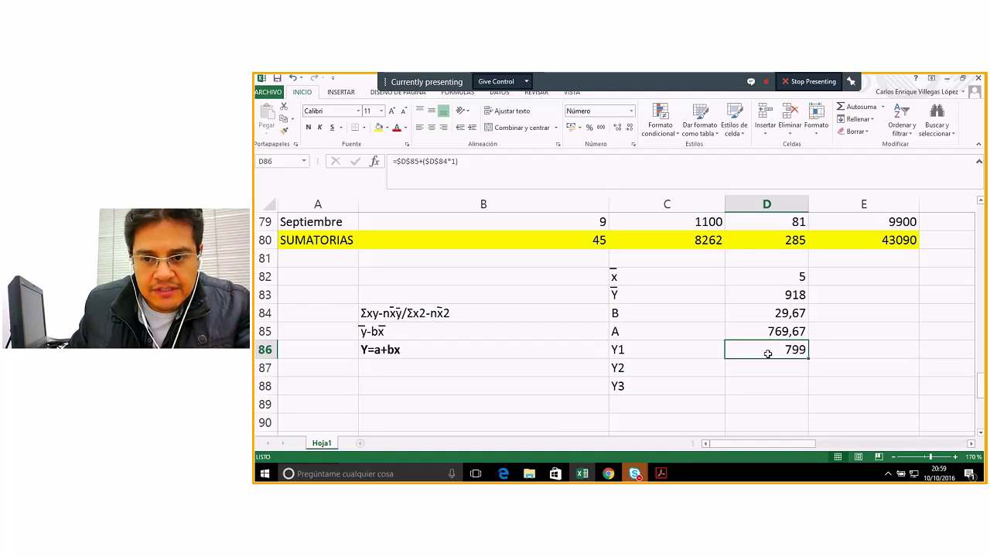
- Extend the forecast labels below Y3 by entering Y4, Y5, Y6, Y7 and Y8 in C89 through C93
scroll(706, 380, down, 1)
click(629, 352)
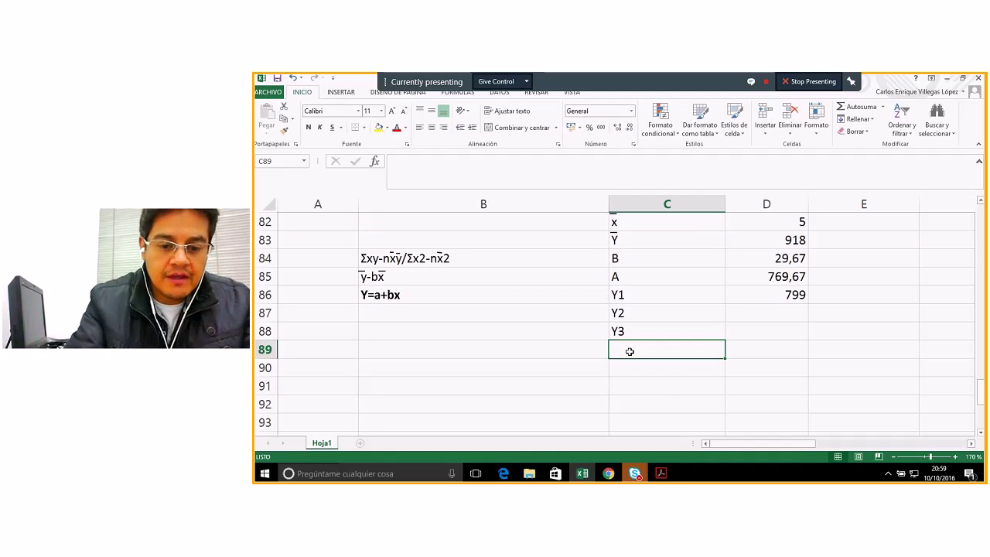
text(Y4)
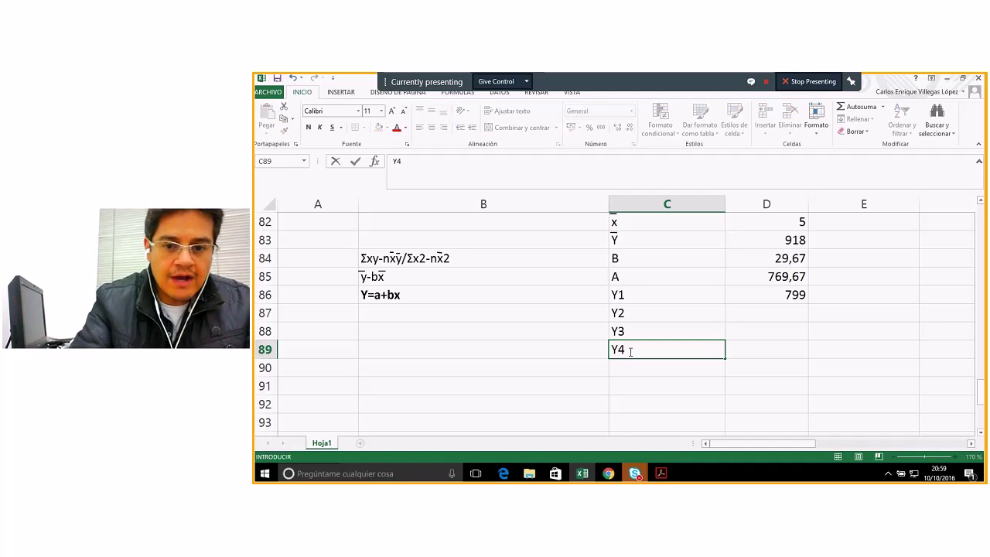
key(Return)
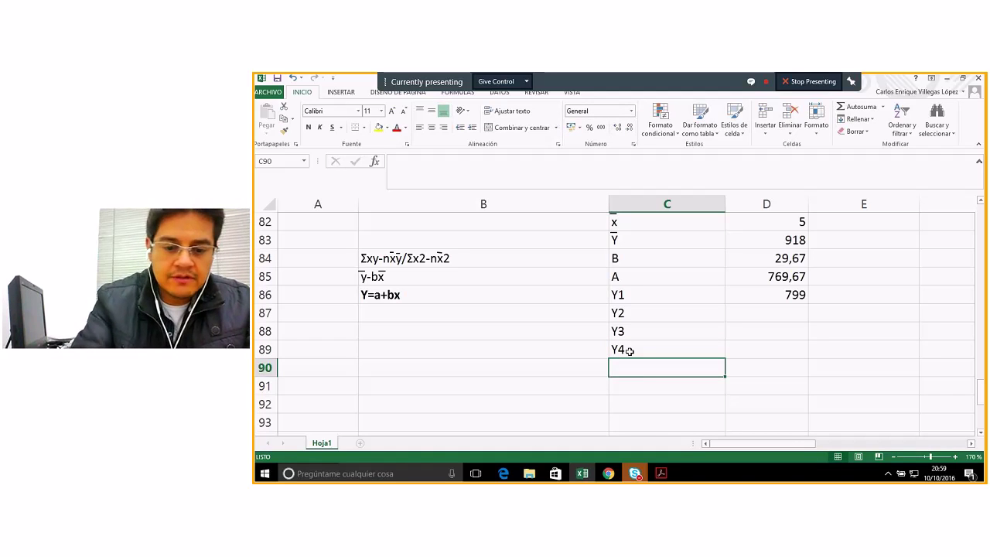
text(Y5)
key(Return)
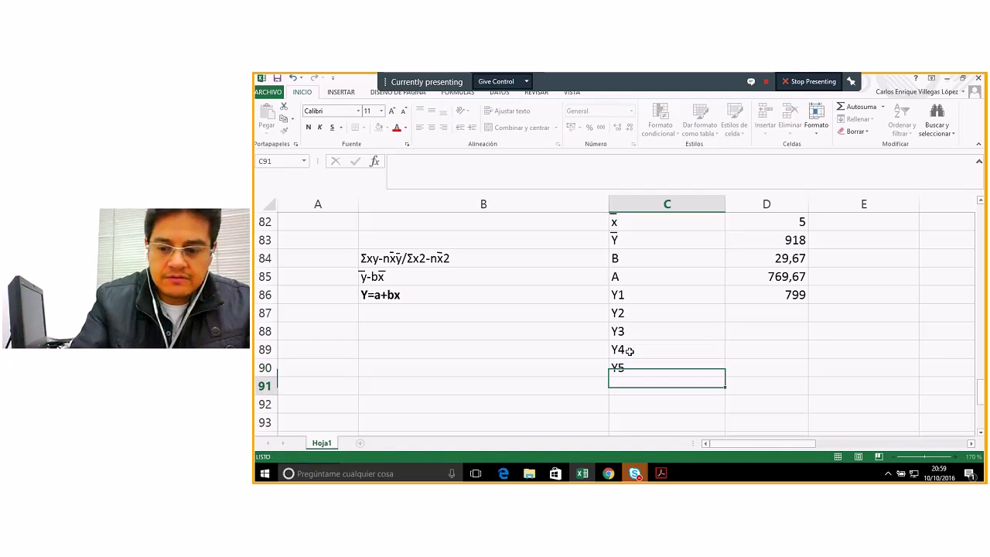
text(Y6)
key(Return)
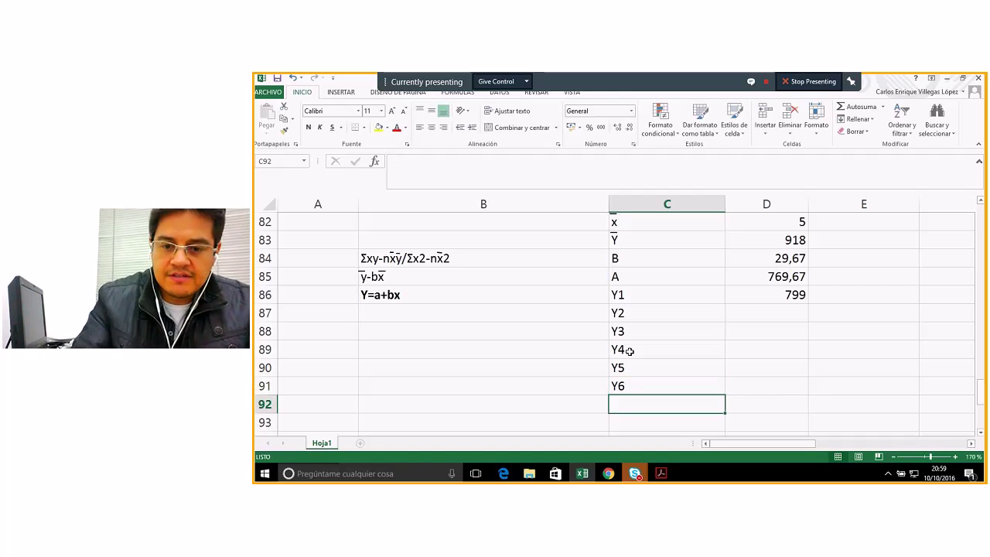
text(Y7)
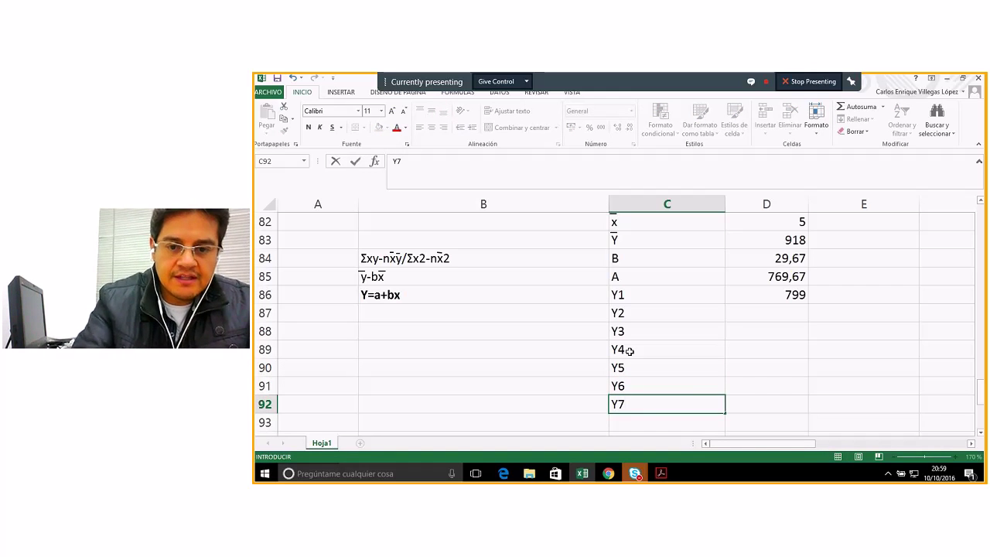
key(Return)
text(Y8)
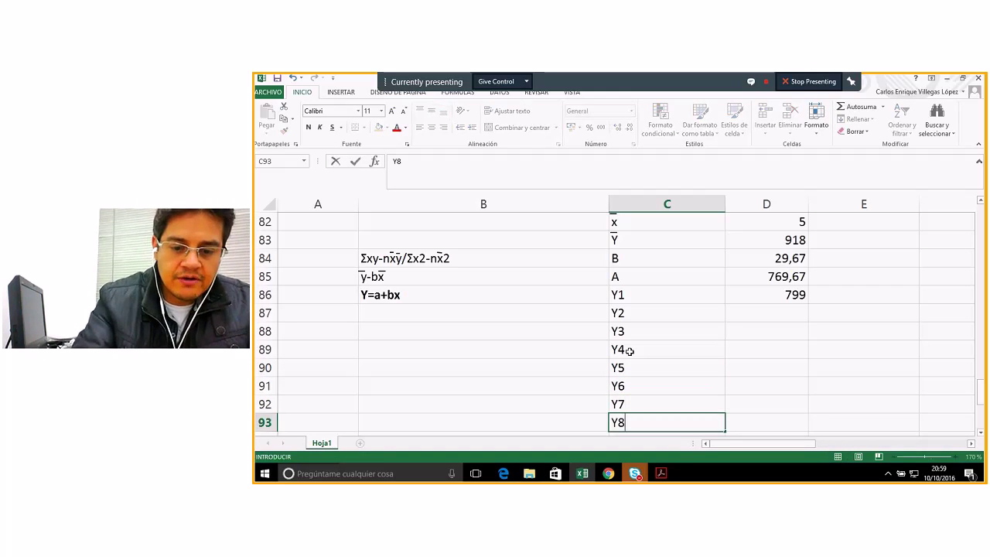
key(Return)
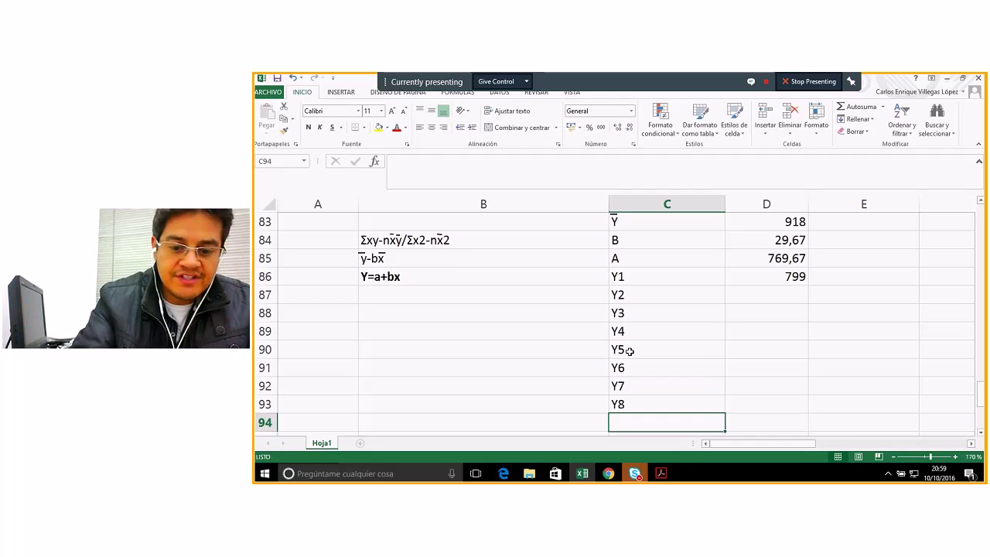
- Add the remaining forecast labels Y9, Y10, Y11 and Y12 in C94 through C97
text(Y9)
key(Return)
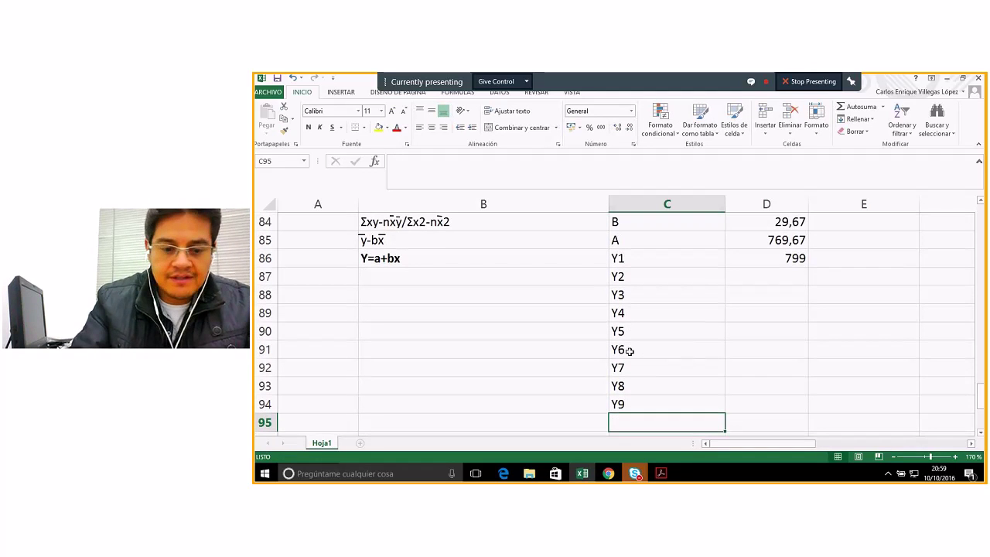
text(Y)
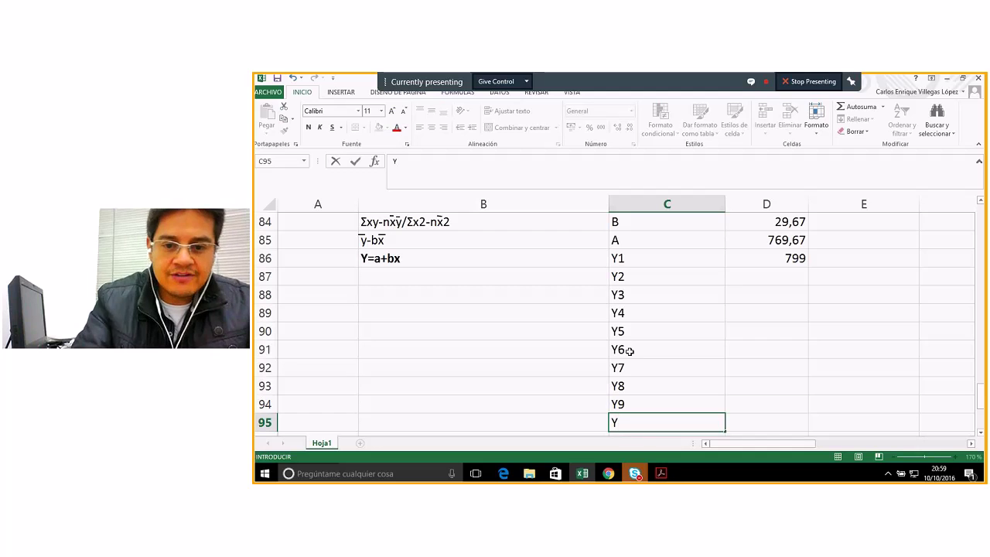
text(10)
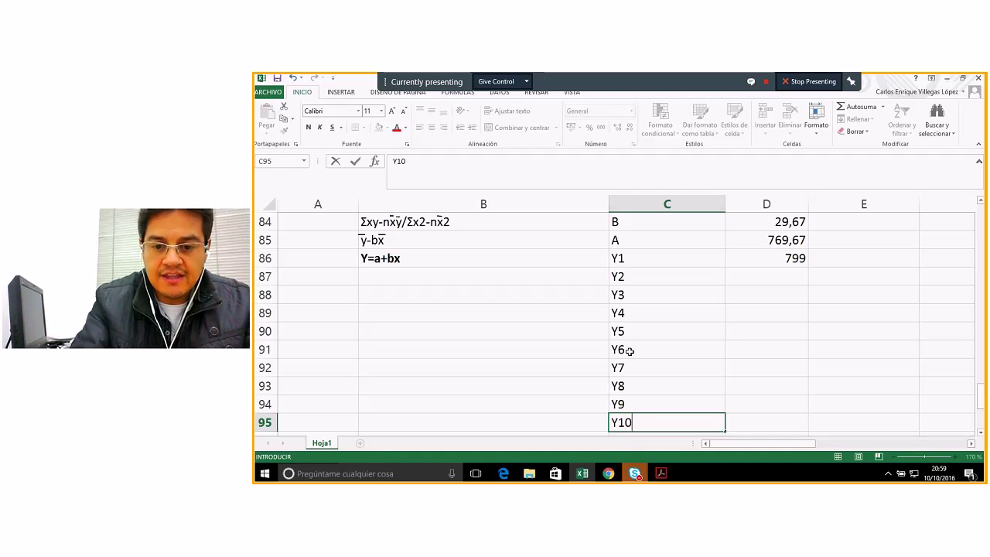
key(Return)
text(Y11)
key(Return)
text(Y)
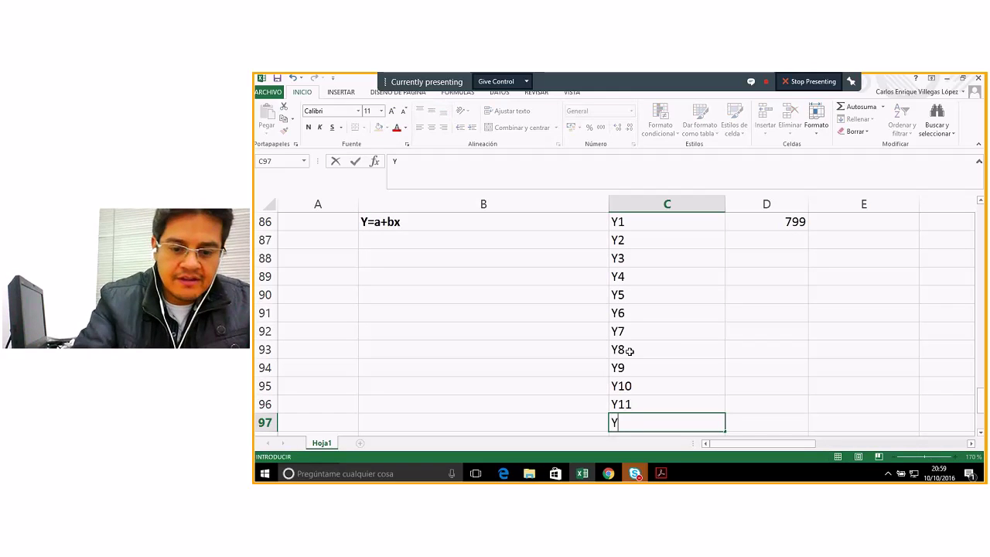
text(2)
key(BackSpace)
text(12)
key(Up)
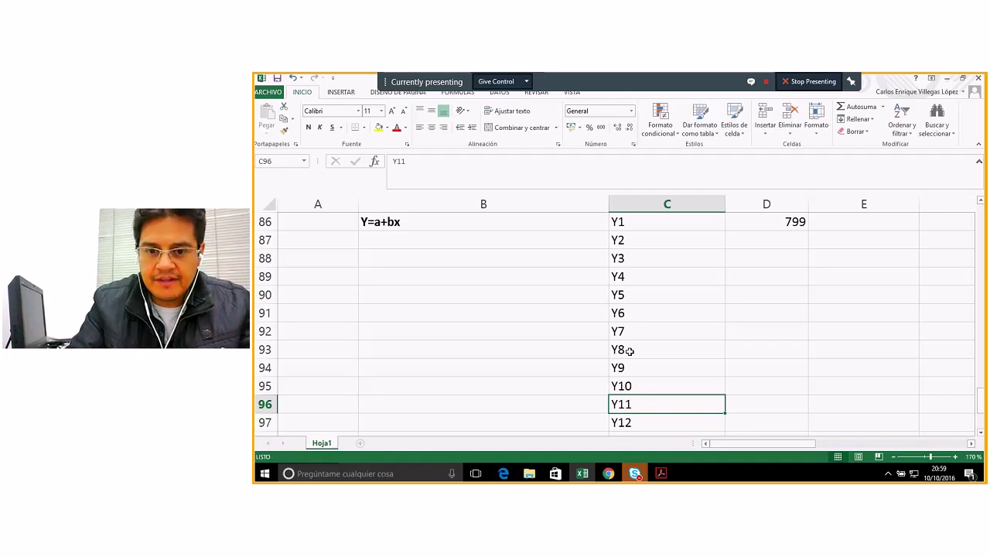
- Fill the Y1 formula from D86 down to Y12 in D97 and change Y2's multiplier to 2, giving =$D$85+($D$84*2)
click(803, 226)
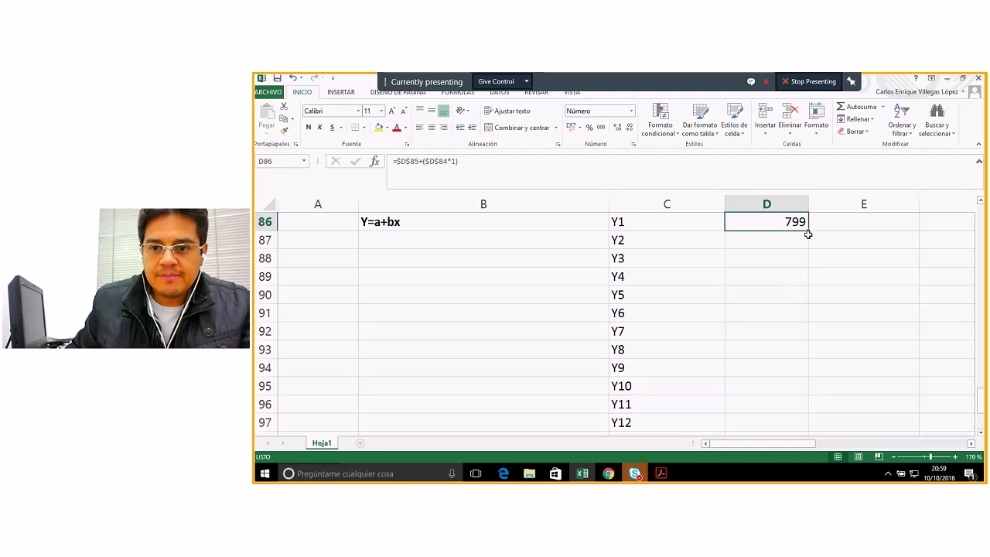
double_click(808, 231)
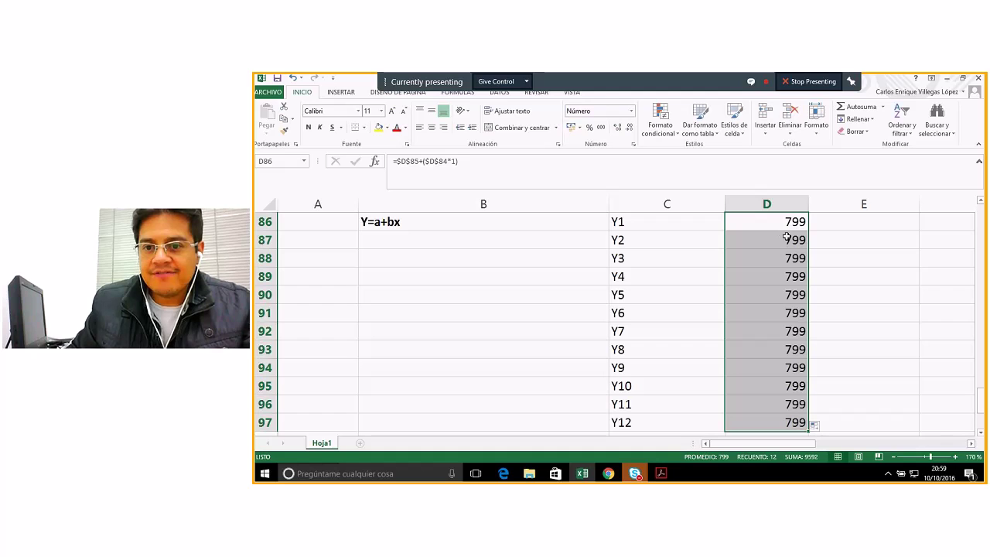
double_click(782, 235)
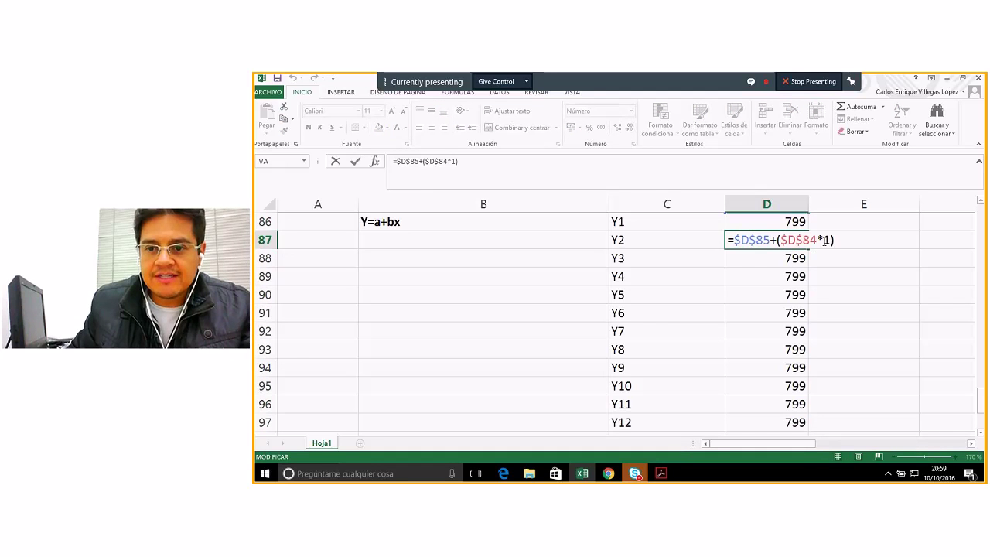
click(826, 240)
key(BackSpace)
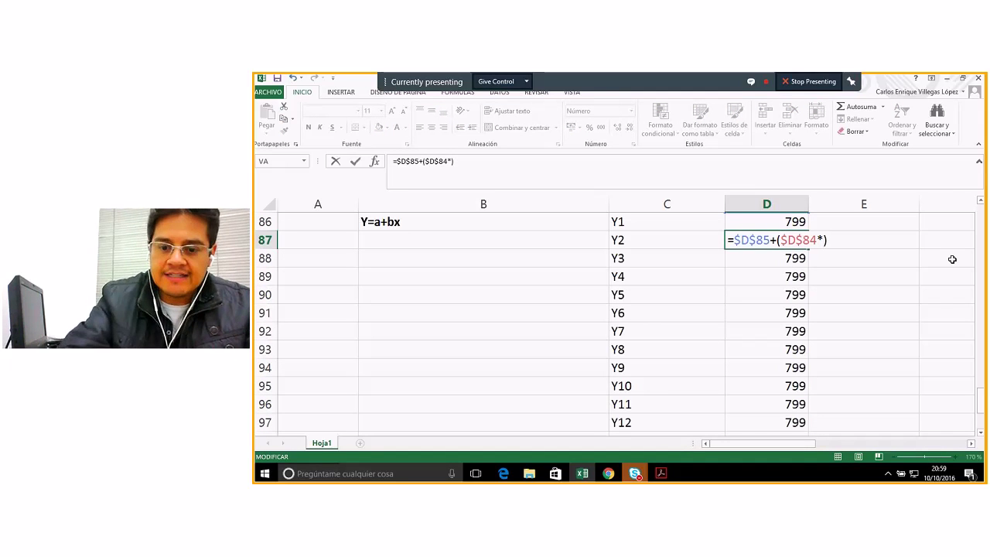
text(2)
key(Return)
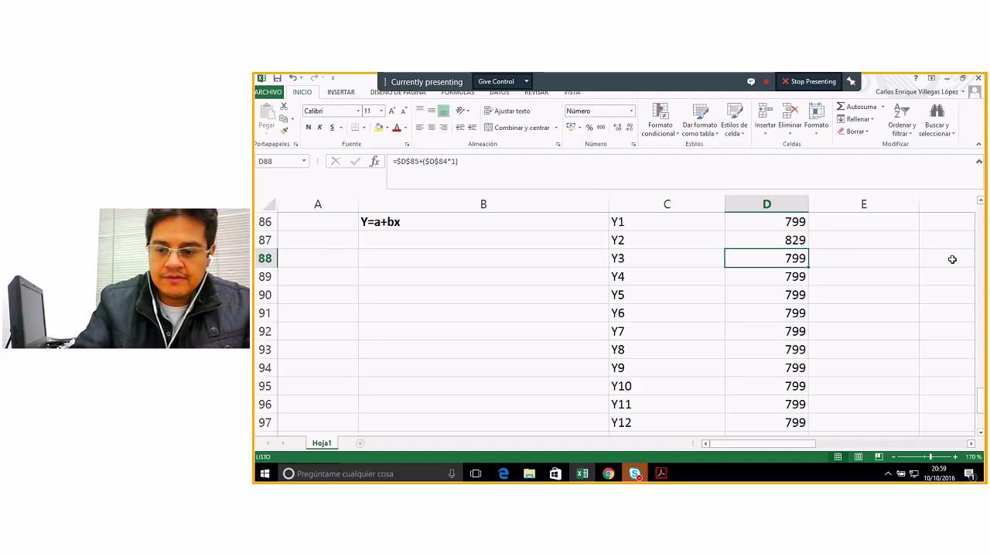
- Change the period multiplier to 3 in the Y3 formula in D88 and to 4 in the Y4 formula in D89
double_click(793, 258)
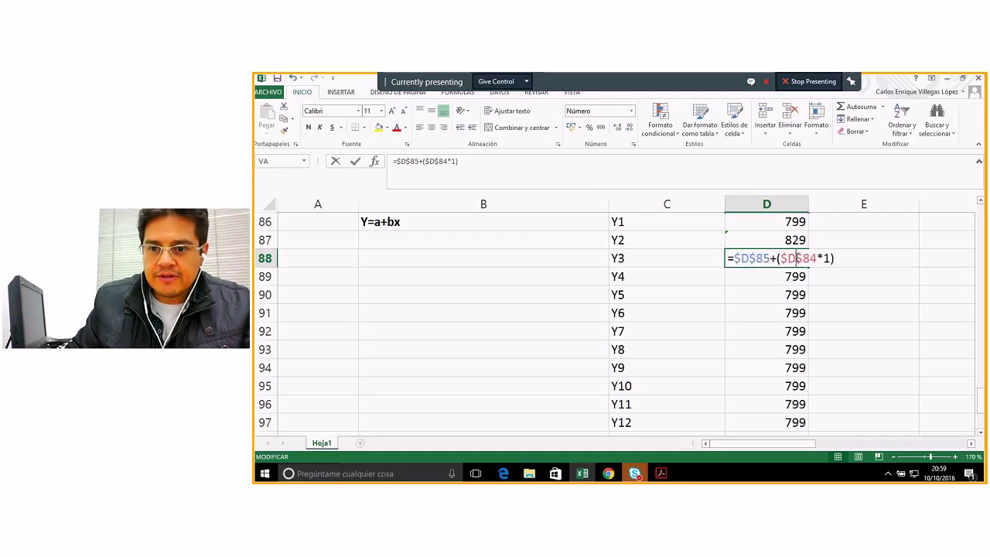
key(BackSpace)
text(3)
key(Return)
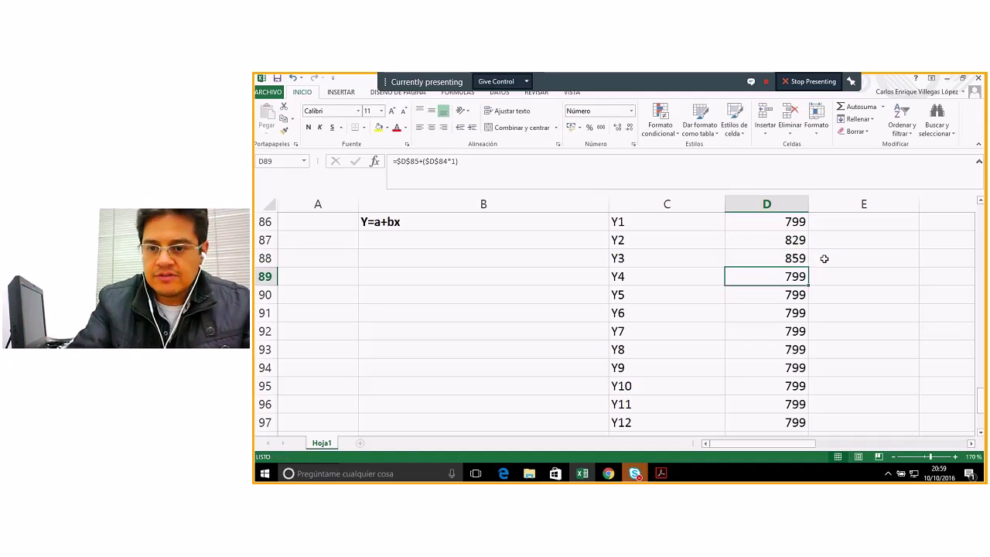
double_click(791, 275)
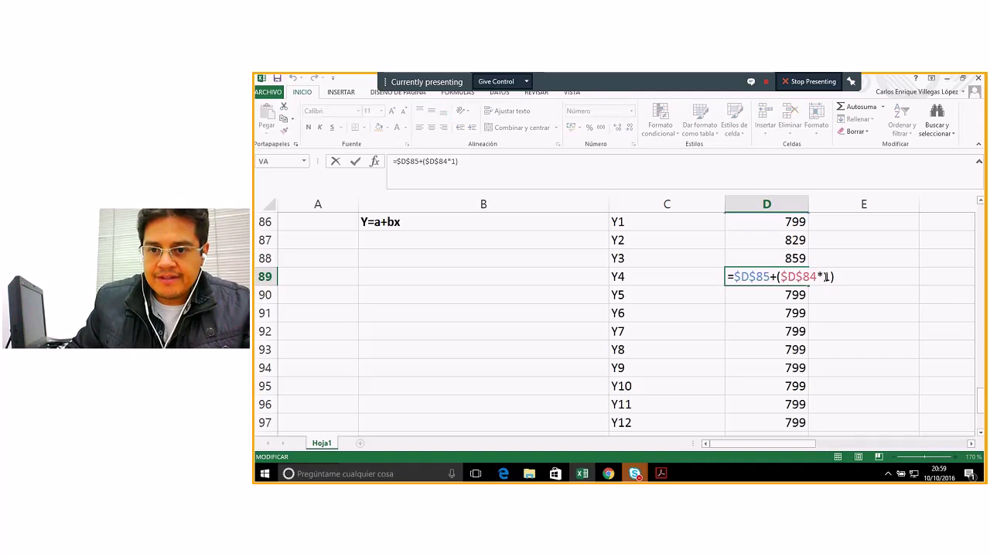
key(BackSpace)
text(3)
key(Return)
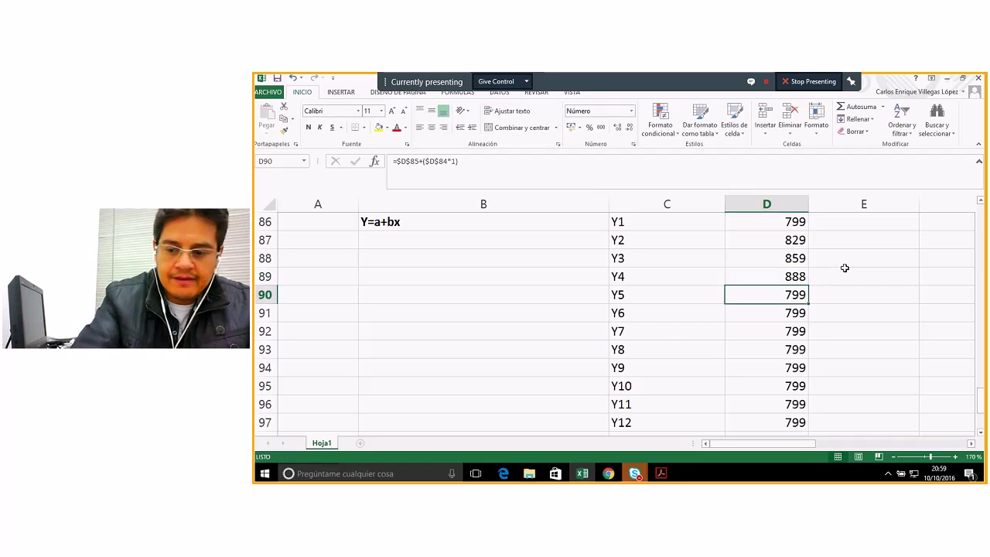
- Set the period multiplier to 5 in the Y5 formula in D90 and to 6 in the Y6 formula in D91
double_click(788, 294)
key(BackSpace)
text(4)
key(Return)
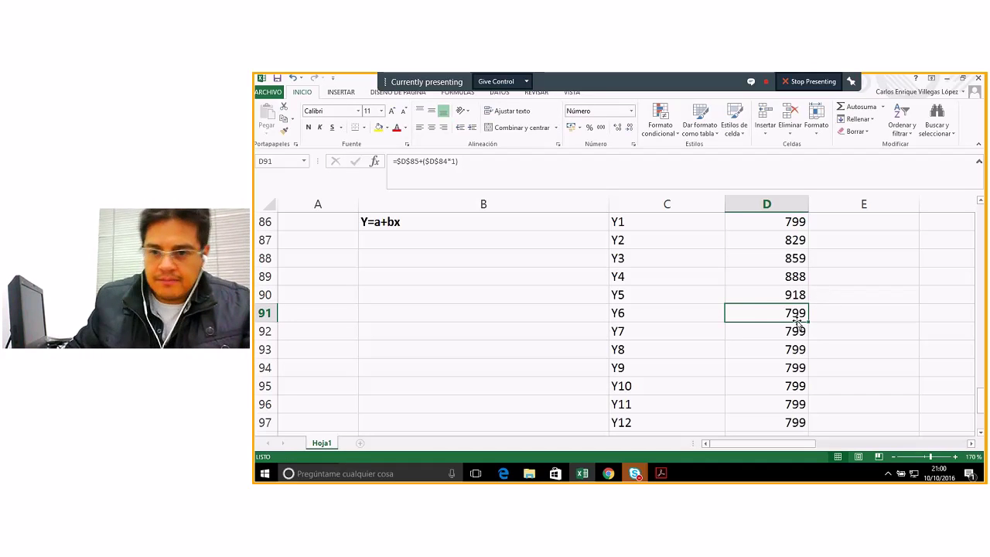
double_click(797, 314)
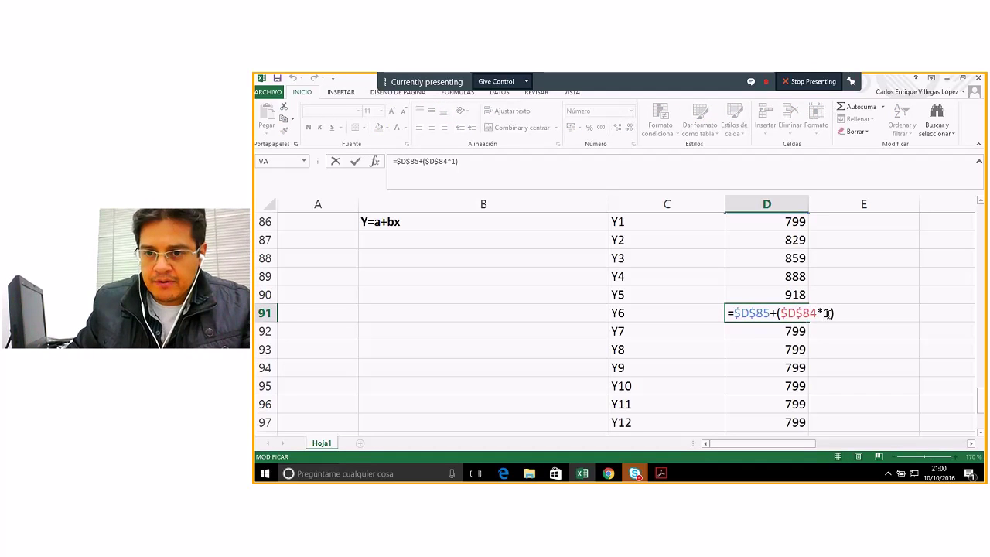
click(828, 313)
key(BackSpace)
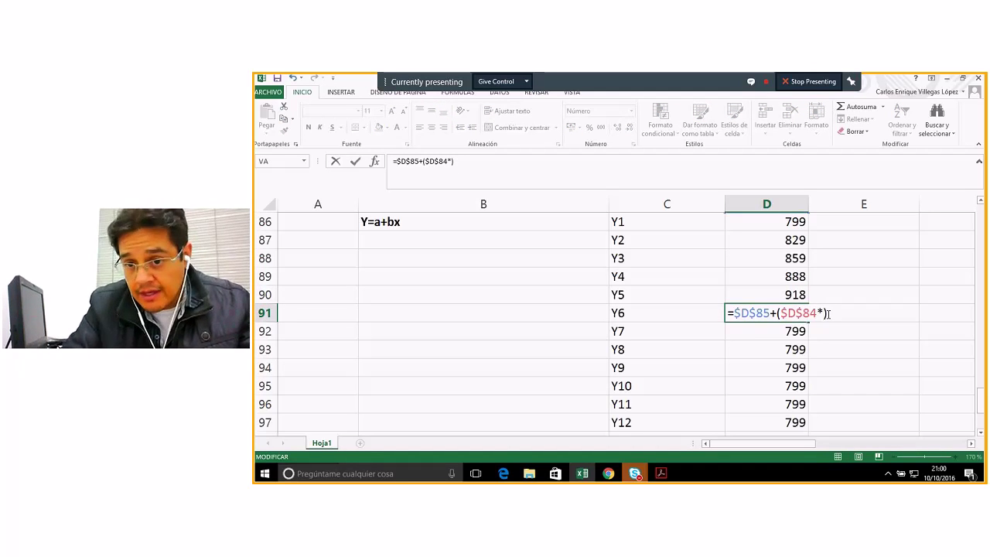
text(1)
key(Return)
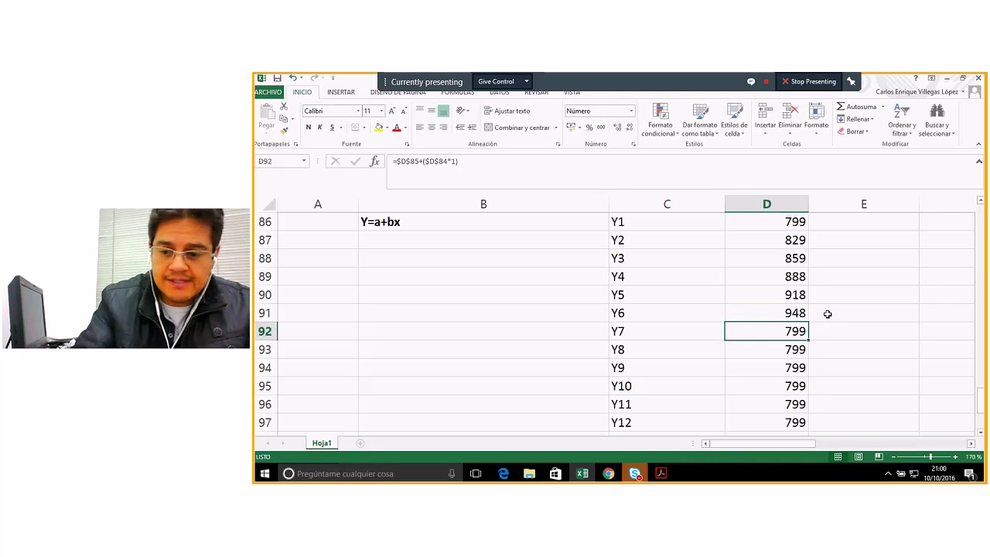
- Update the Y7 formula in D92 to multiply by 7 and the Y8 formula in D93 to multiply by 8
double_click(820, 331)
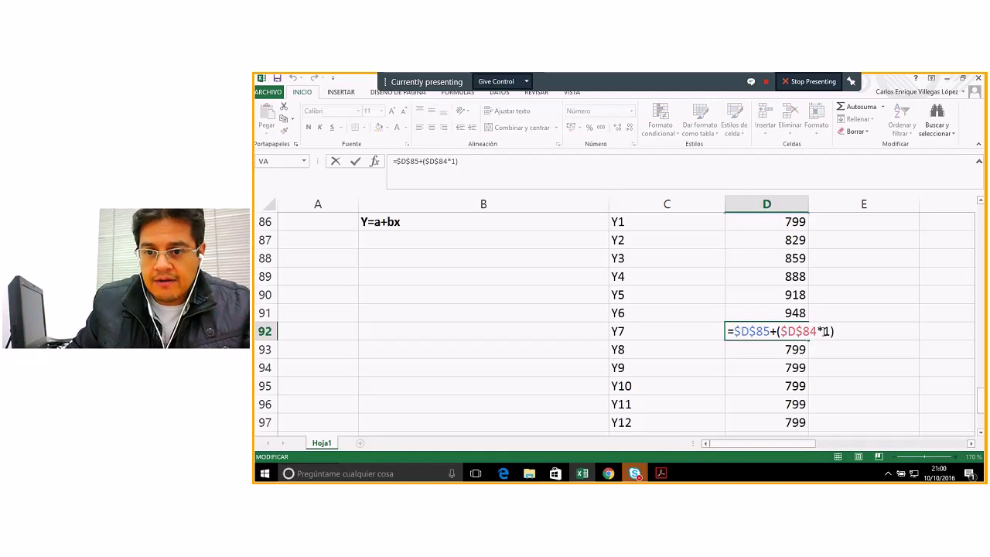
key(BackSpace)
text(1)
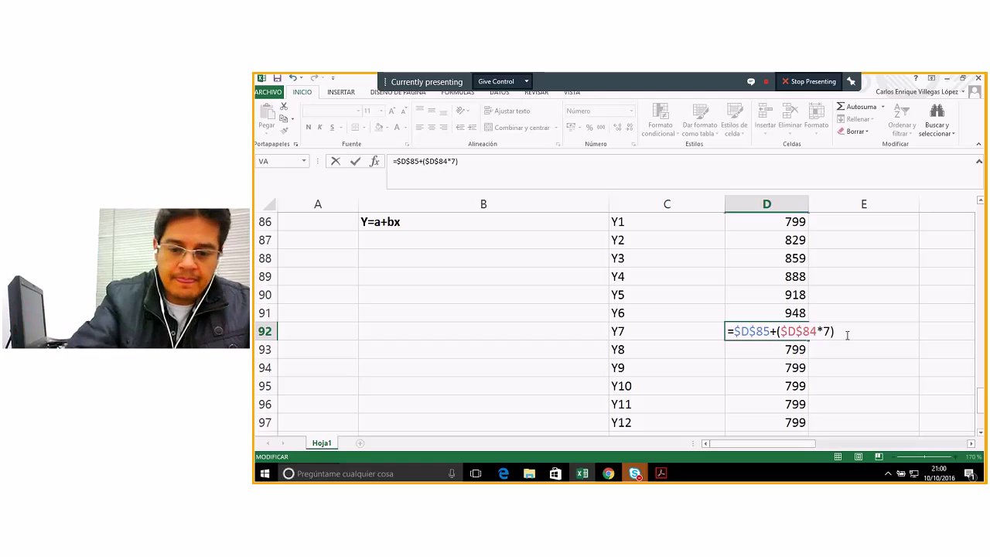
key(Return)
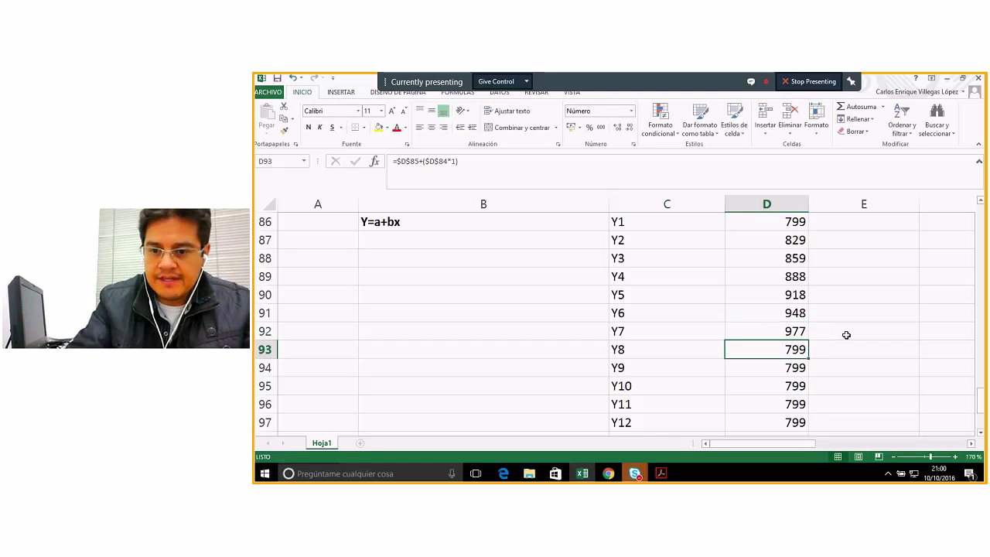
double_click(791, 350)
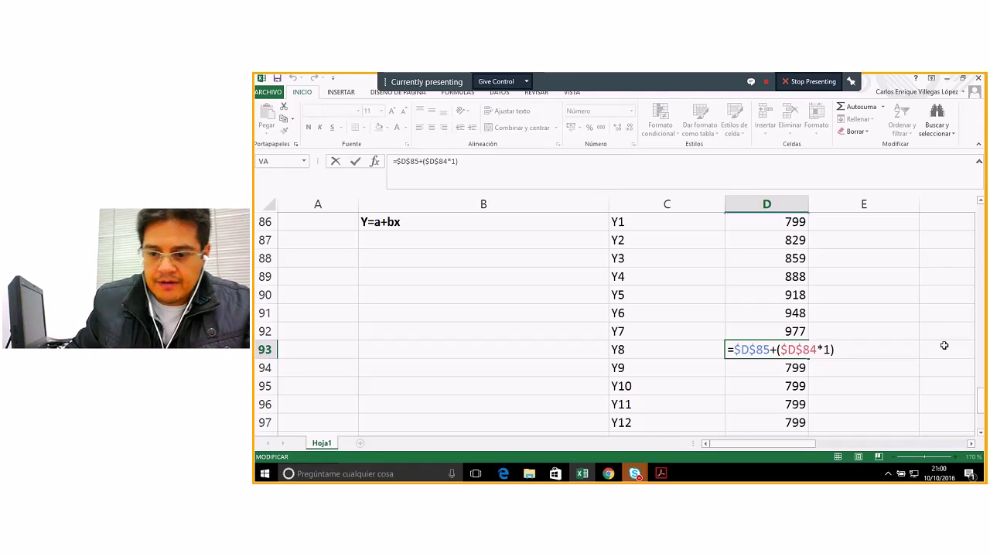
key(BackSpace)
text(8)
key(Return)
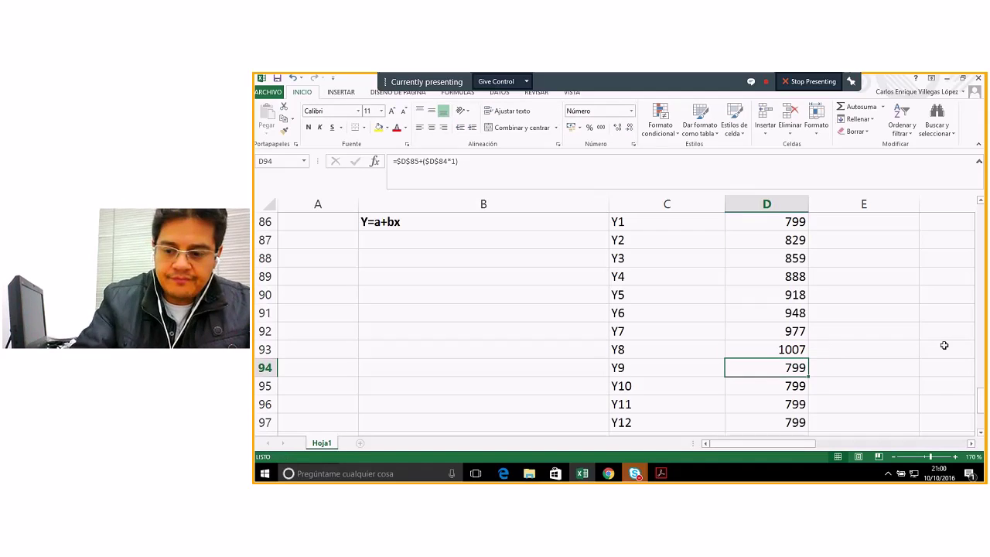
- Set the period multiplier to 9 in the Y9 formula in D94 and to 10 in the Y10 formula in D95
double_click(800, 369)
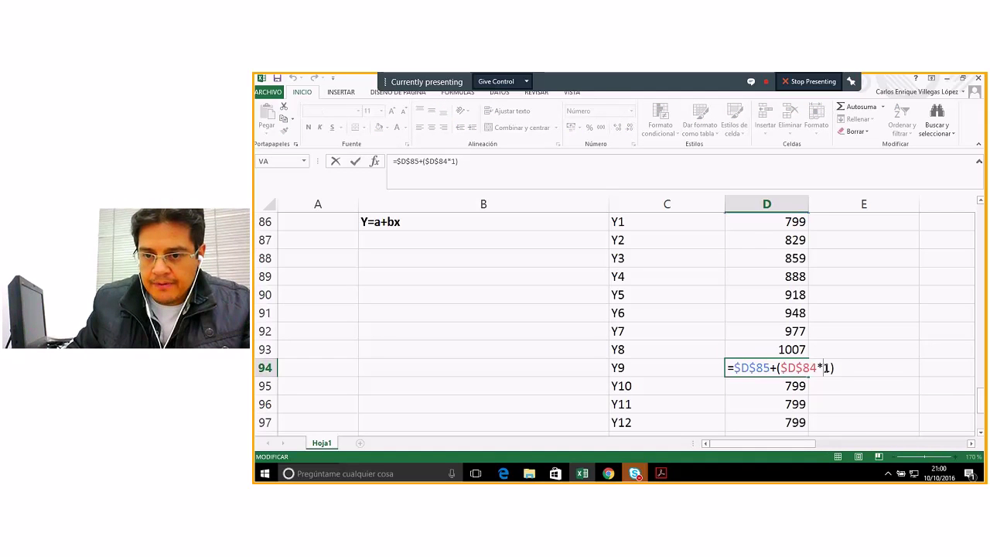
key(BackSpace)
text(9)
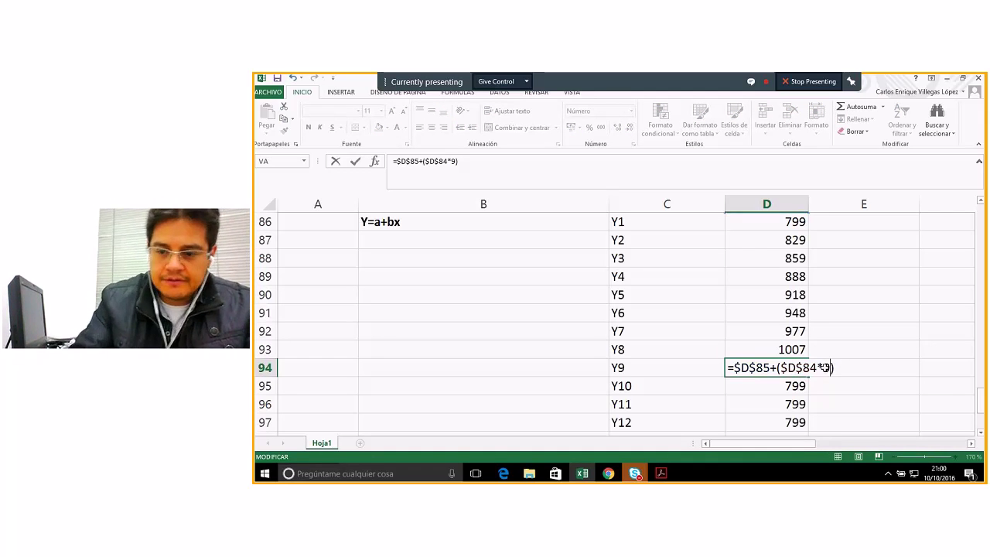
key(Return)
double_click(826, 385)
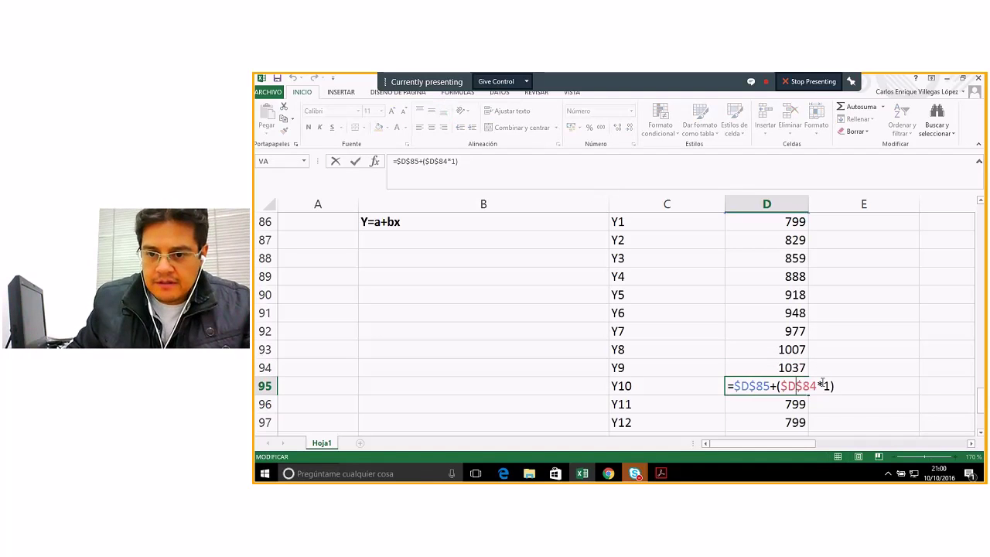
text(0)
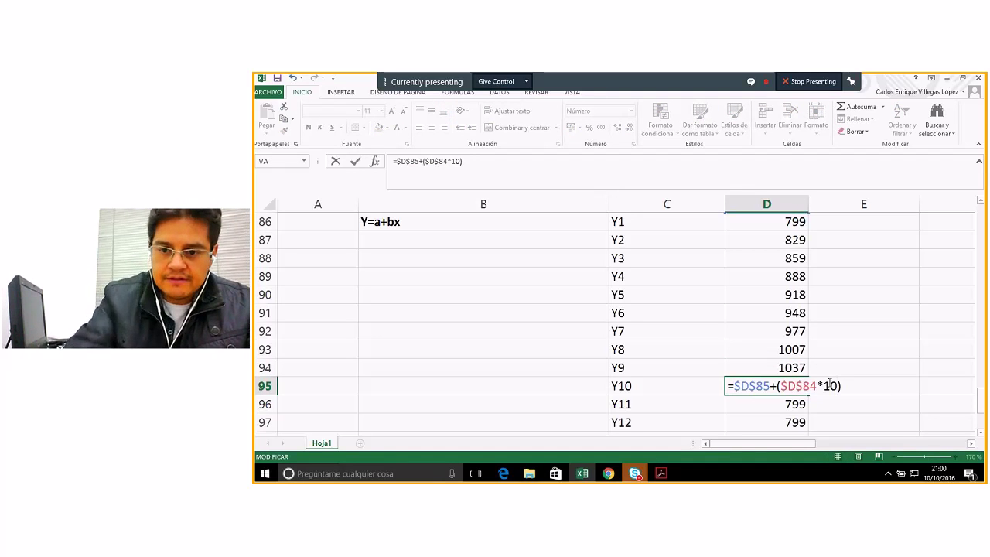
key(Return)
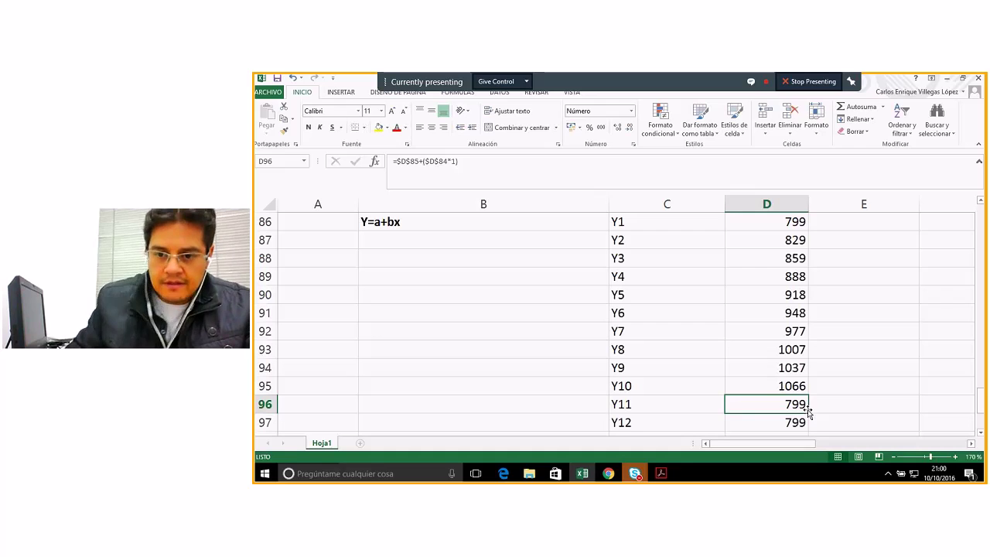
- Change the multiplier to 11 in the Y11 formula in D96 and to 12 in the Y12 formula in D97, then check the forecast column
double_click(794, 403)
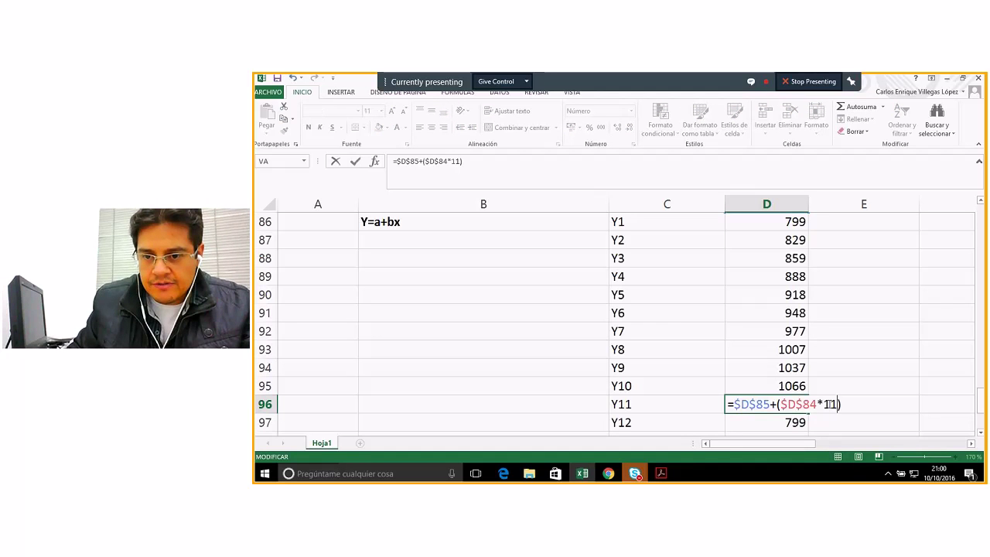
click(828, 404)
text(0)
key(Return)
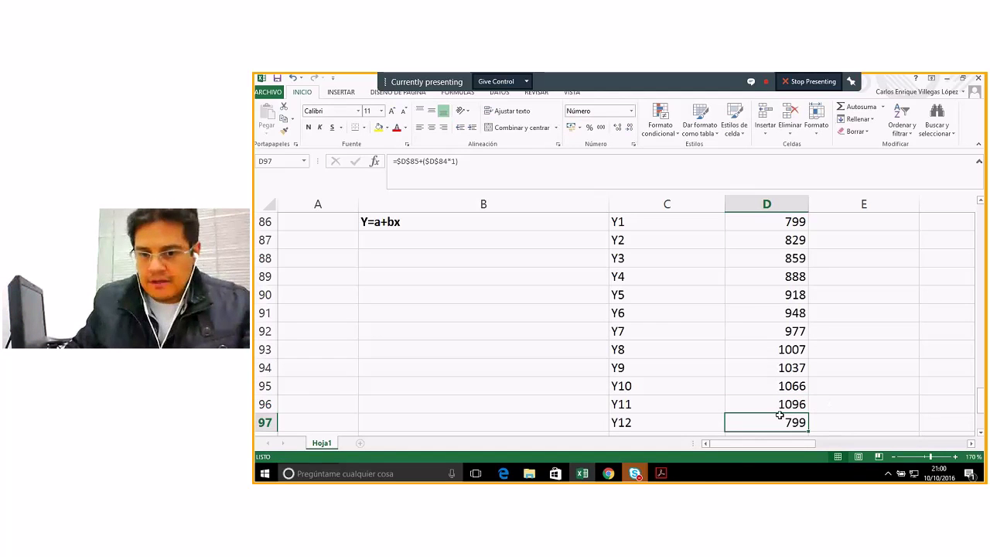
double_click(817, 422)
click(829, 423)
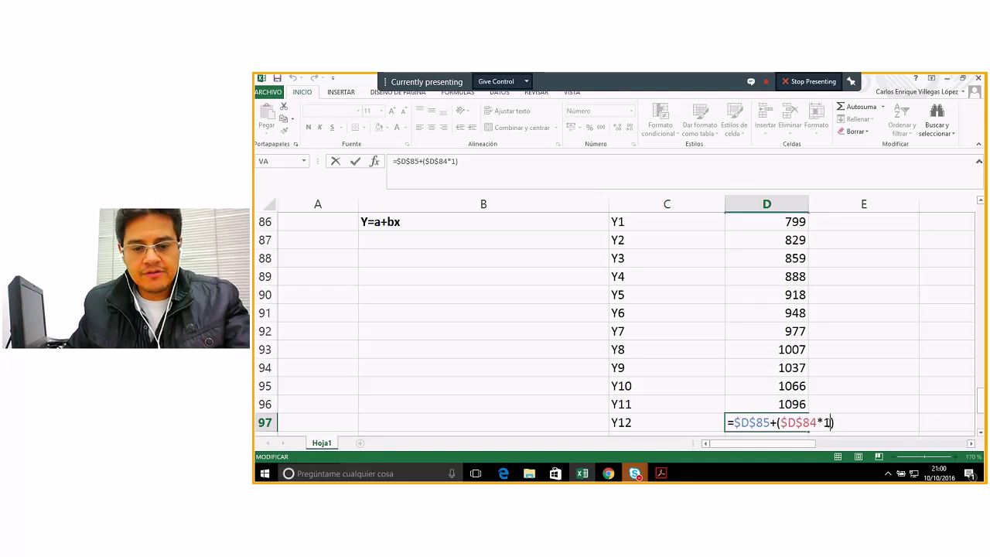
text(1)
key(Return)
double_click(789, 405)
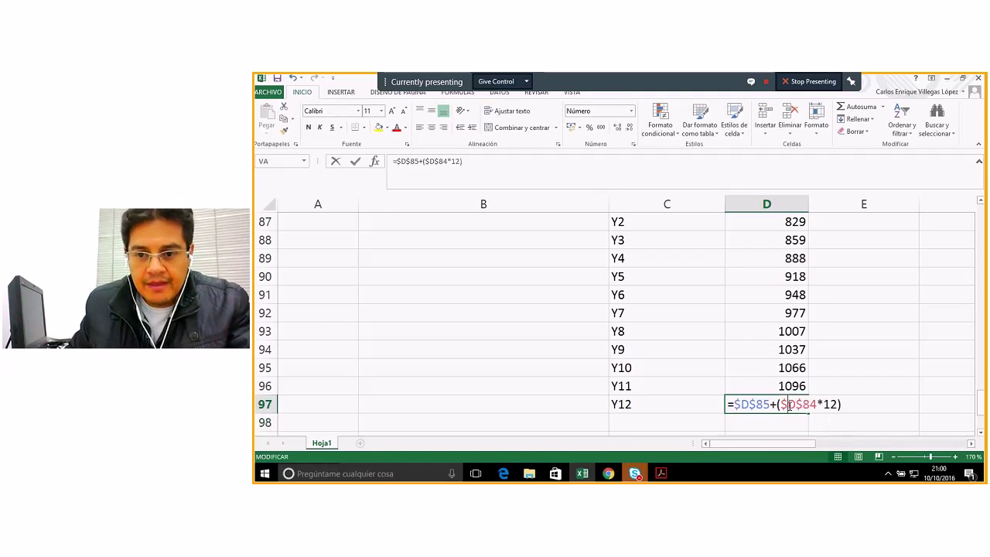
click(870, 406)
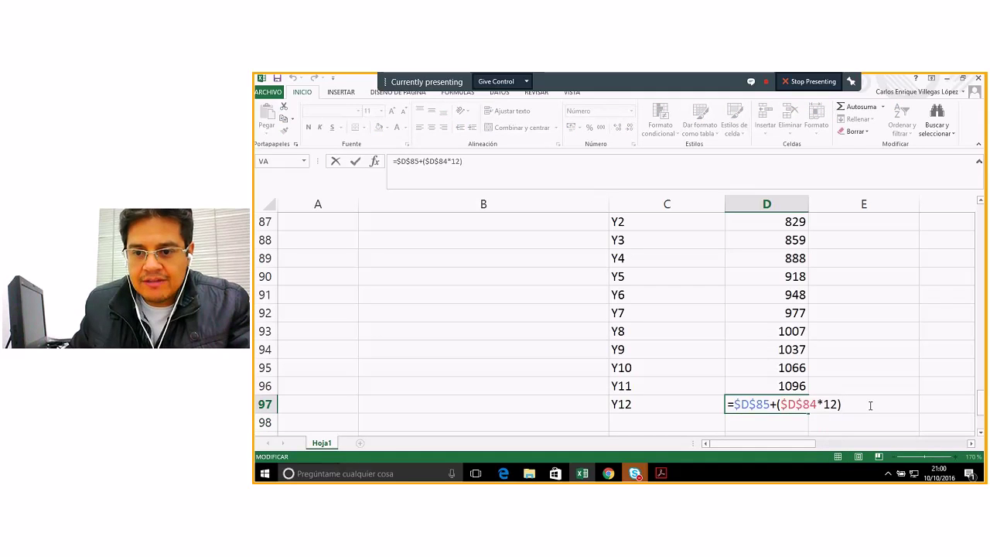
key(Return)
click(761, 403)
scroll(811, 381, up, 1)
scroll(811, 380, up, 1)
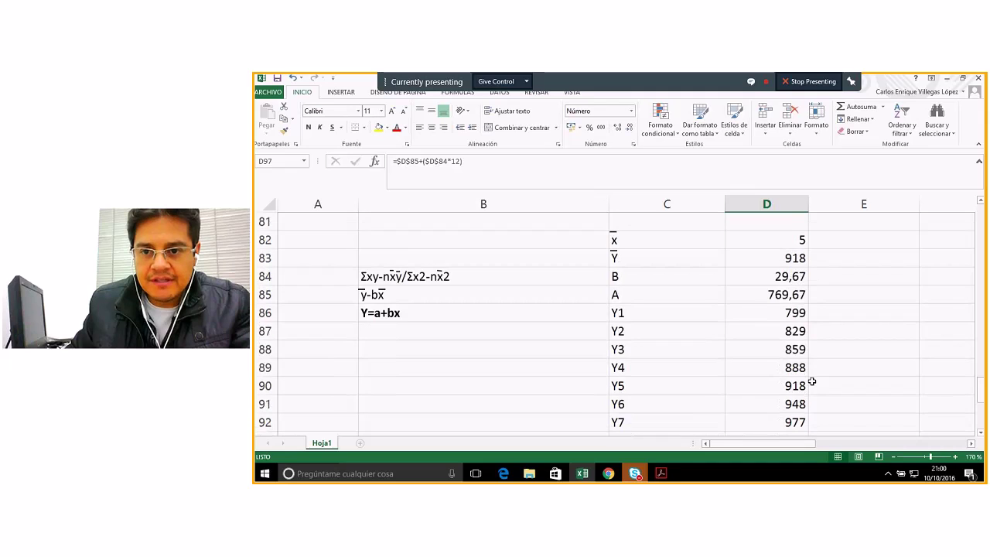
scroll(812, 382, down, 3)
click(795, 371)
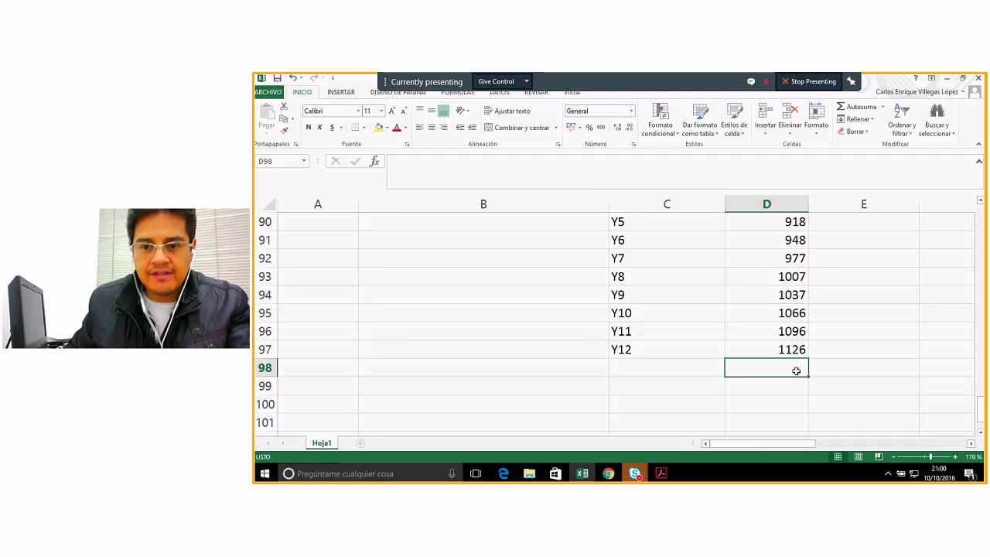
click(706, 370)
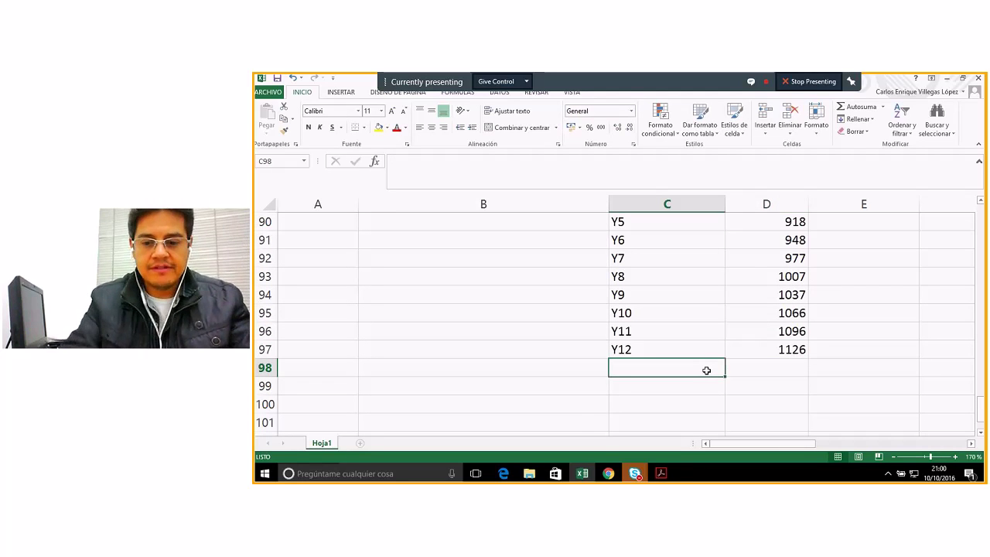
text(=SUMAR)
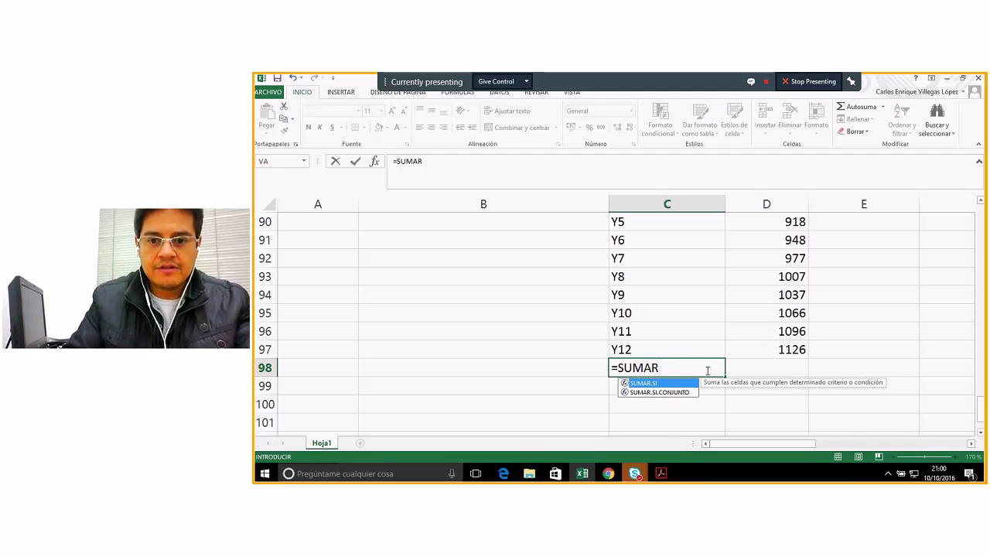
key(BackSpace)
key(BackSpace)
key(BackSpace)
key(BackSpace)
key(BackSpace)
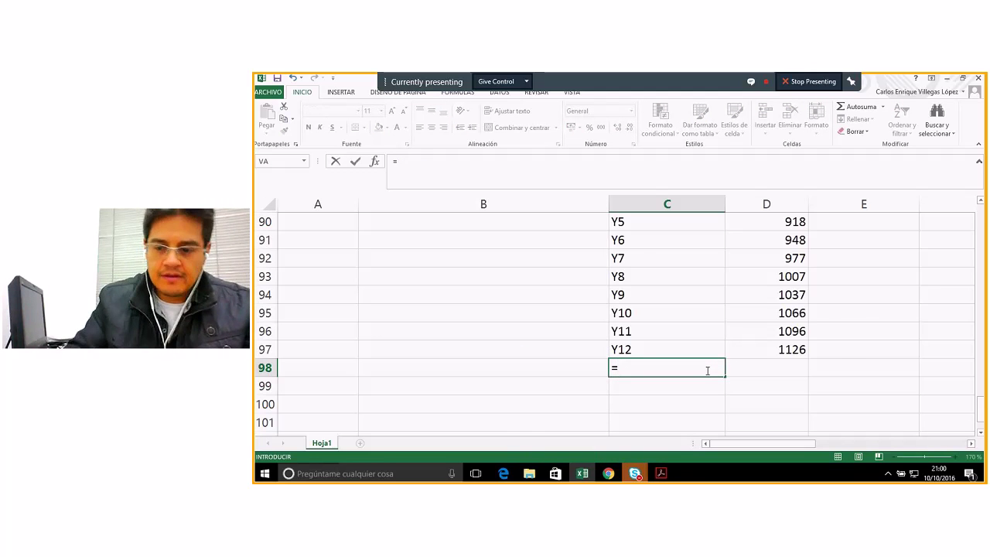
key(BackSpace)
- Enter the label TOTAL PRONOSTICO in C98, directly below Y12
text(tOTA)
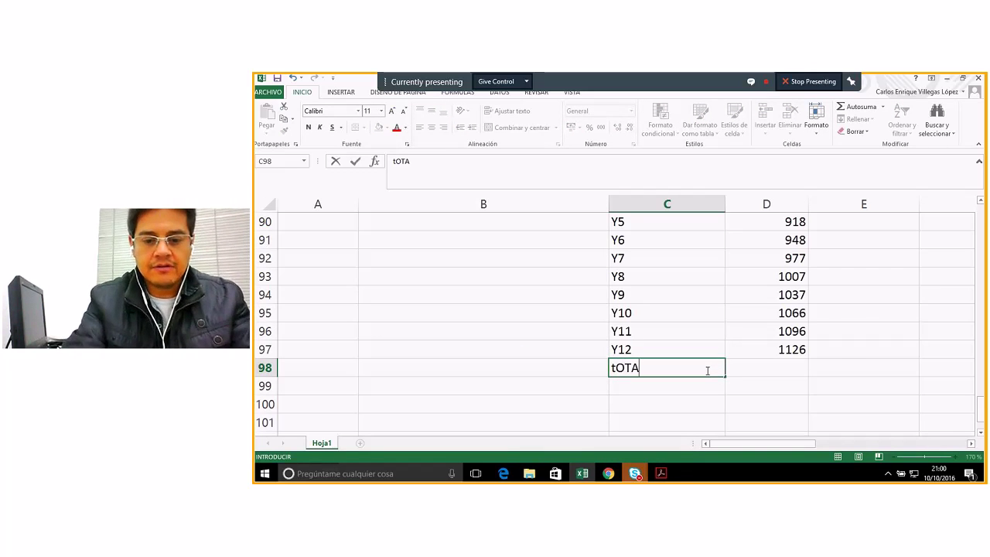
key(BackSpace)
key(BackSpace)
key(BackSpace)
key(BackSpace)
text(TOTA)
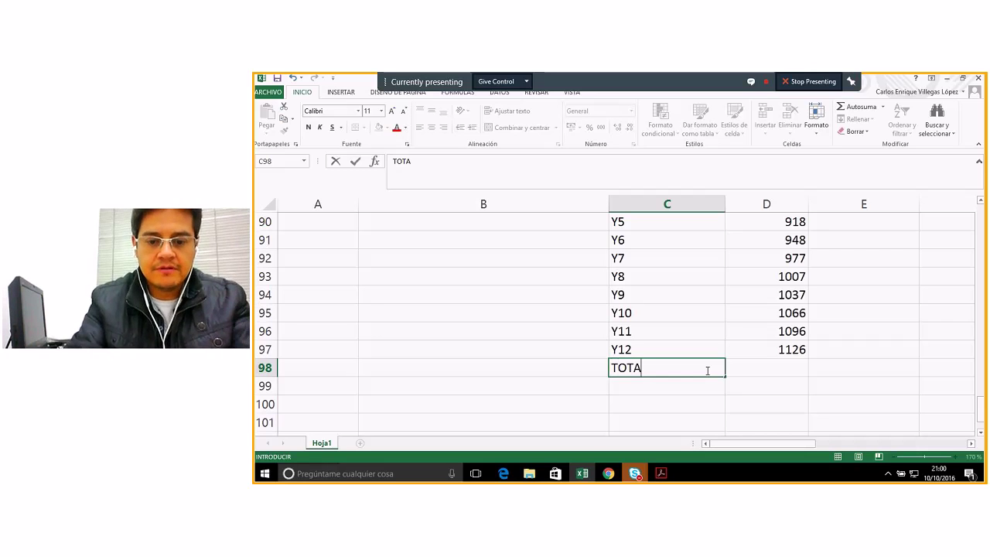
text(L PRONOSTICO)
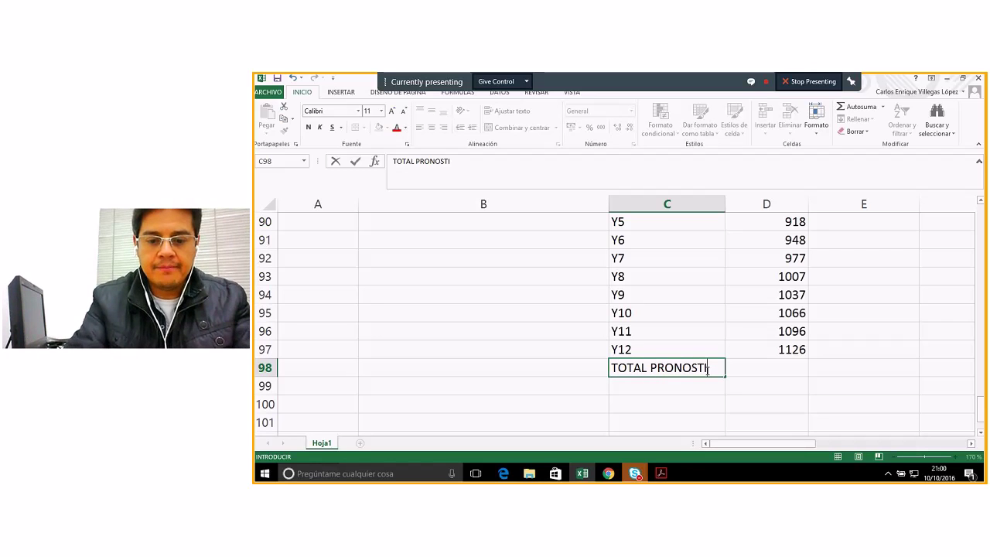
- Total the Y1 to Y12 forecasts in D98 with the formula =SUMA(D86:D97)
click(749, 369)
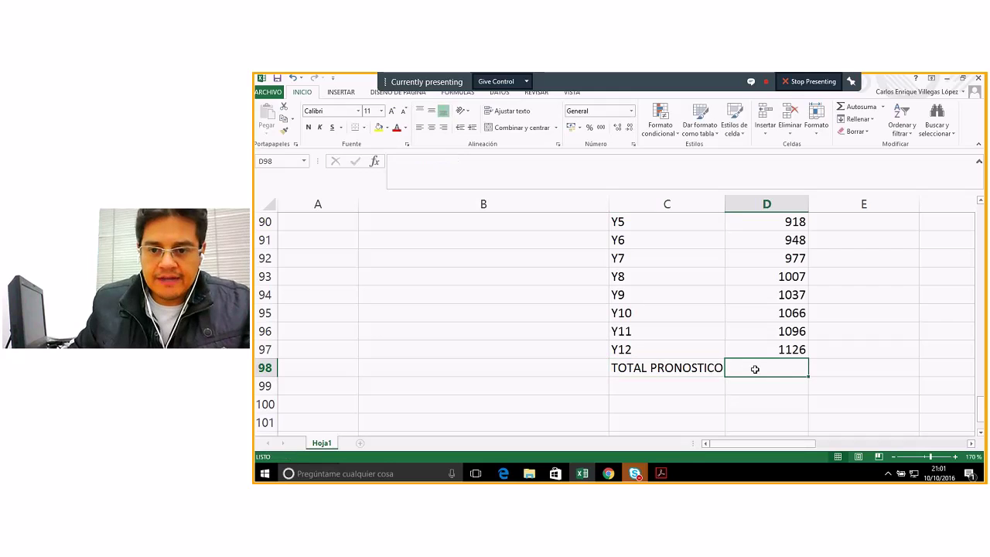
text(=)
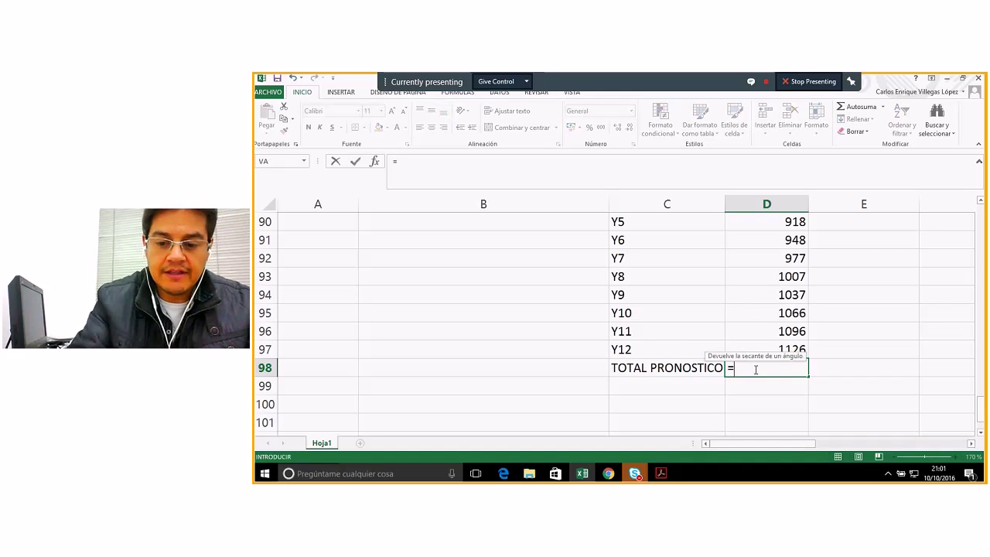
text(SUMAR)
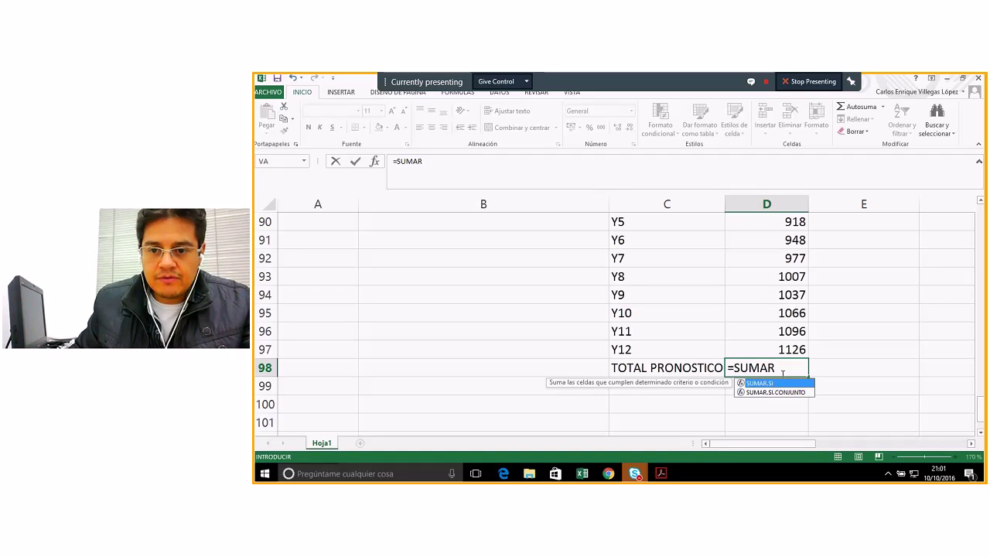
click(777, 369)
key(BackSpace)
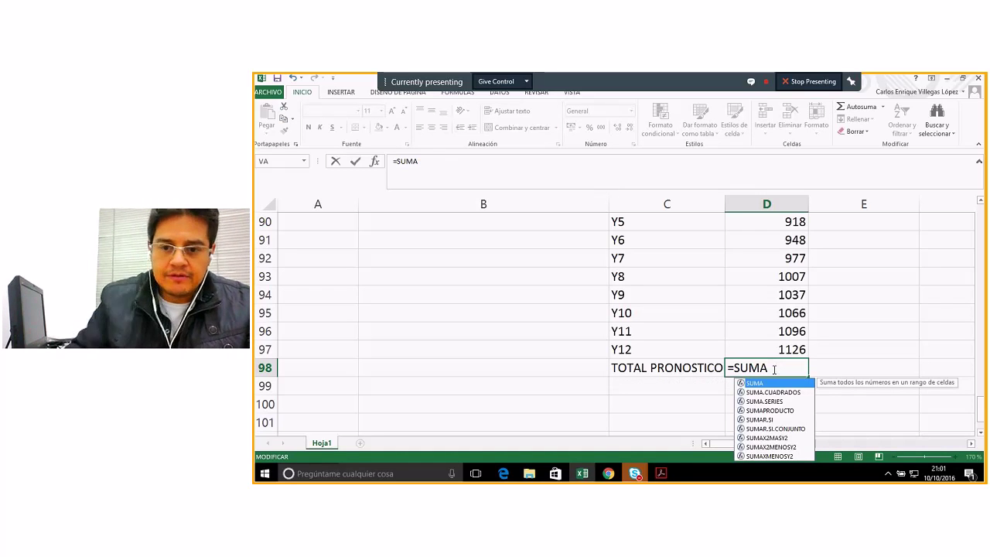
double_click(761, 383)
scroll(764, 387, up, 3)
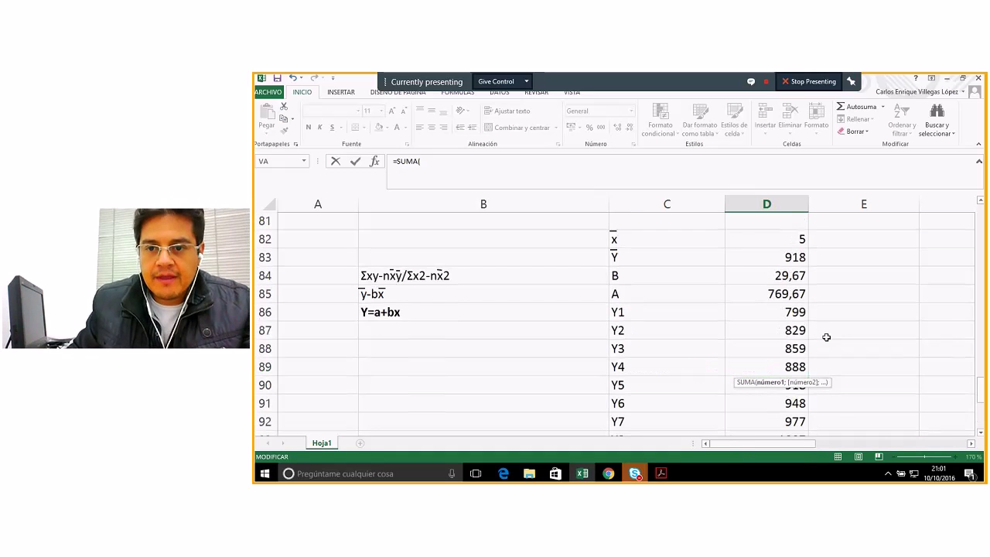
drag(781, 314, 781, 386)
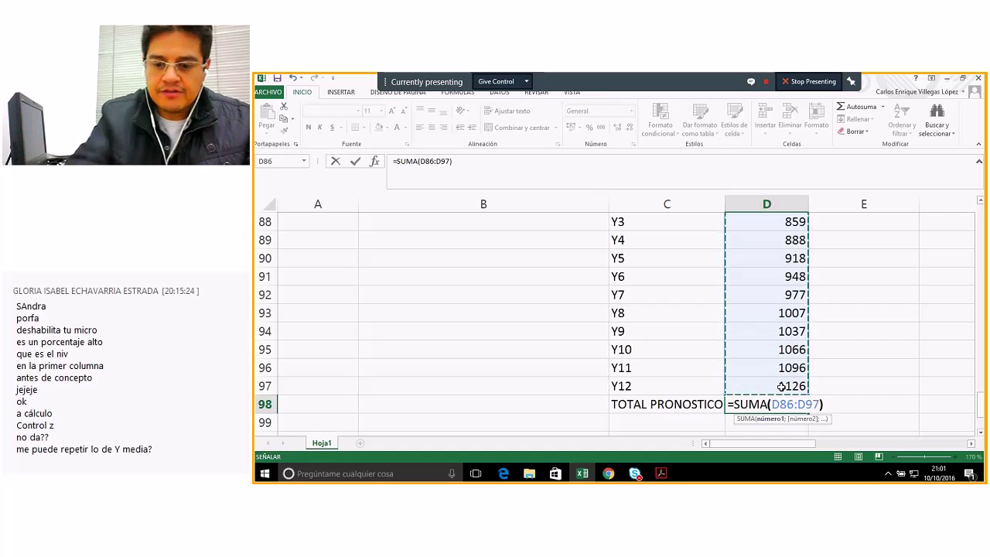
key(Return)
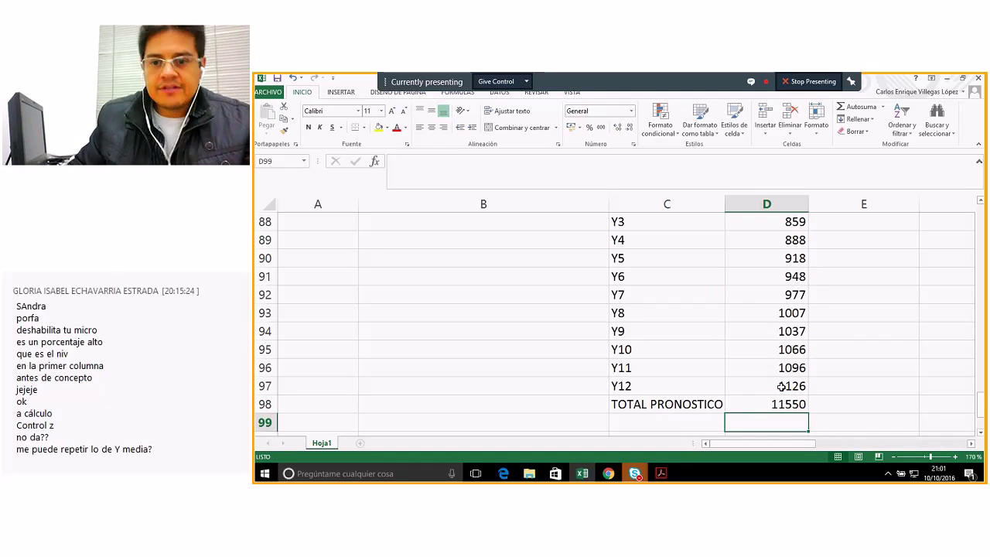
click(747, 406)
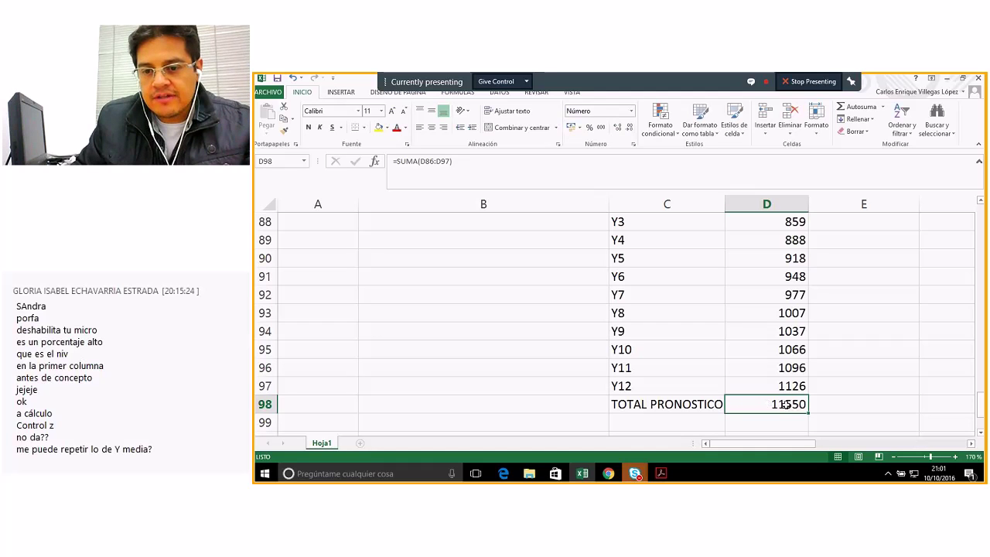
- Switch to the Skype for Business group conversation, read the latest chat question about the Y mean, and return to the spreadsheet
click(637, 473)
click(721, 437)
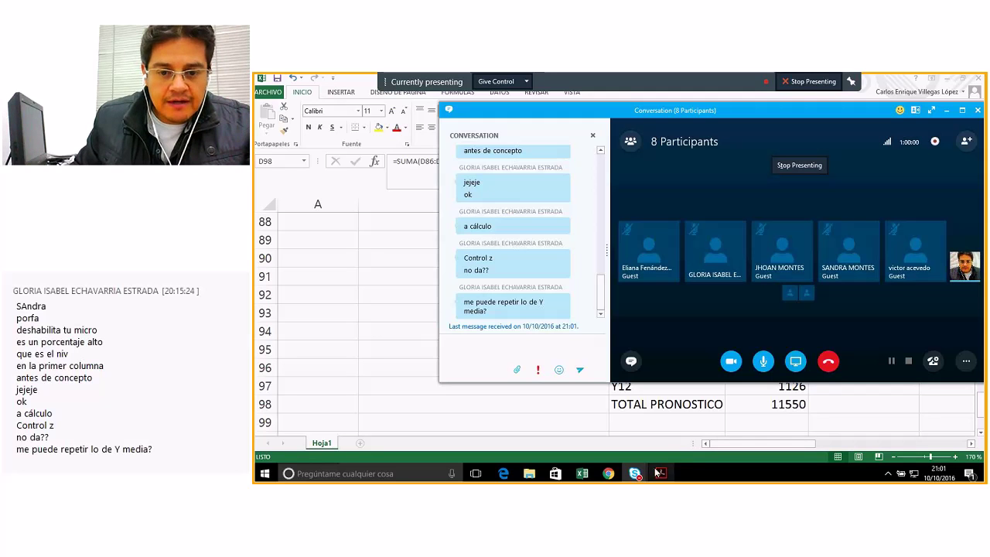
mouse_move(644, 476)
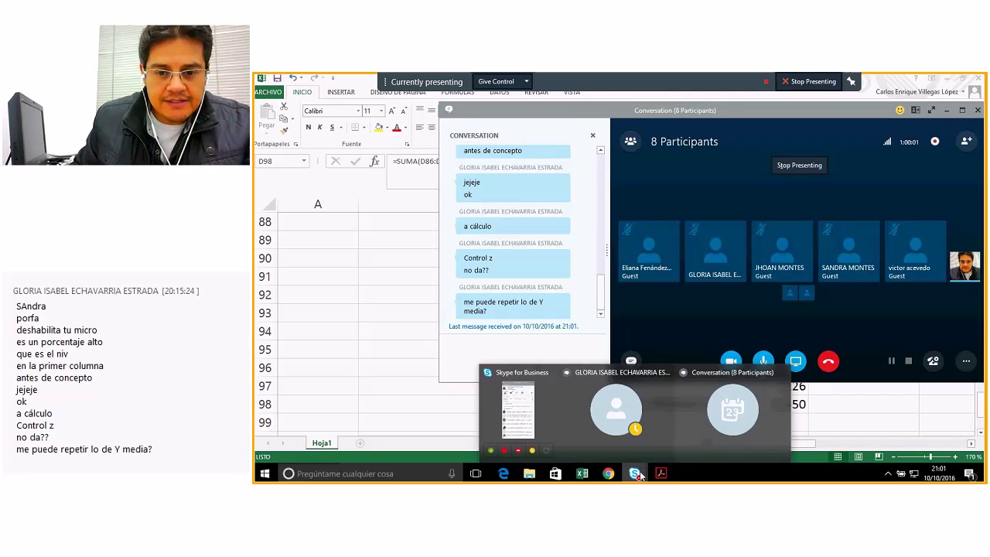
click(728, 429)
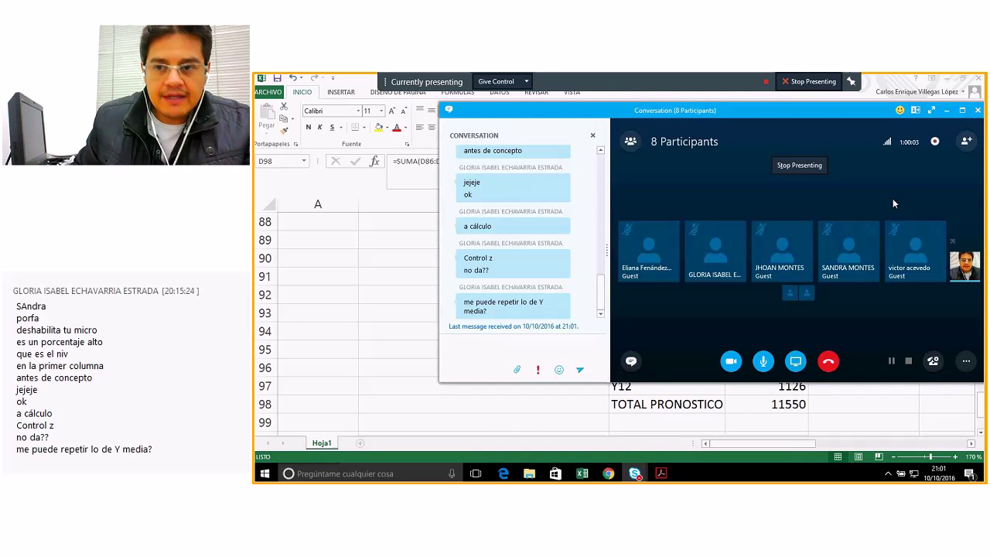
click(946, 110)
- Show the Y mean formula in D83 and trace its references C80 and B79 in the monthly data table
scroll(740, 355, up, 4)
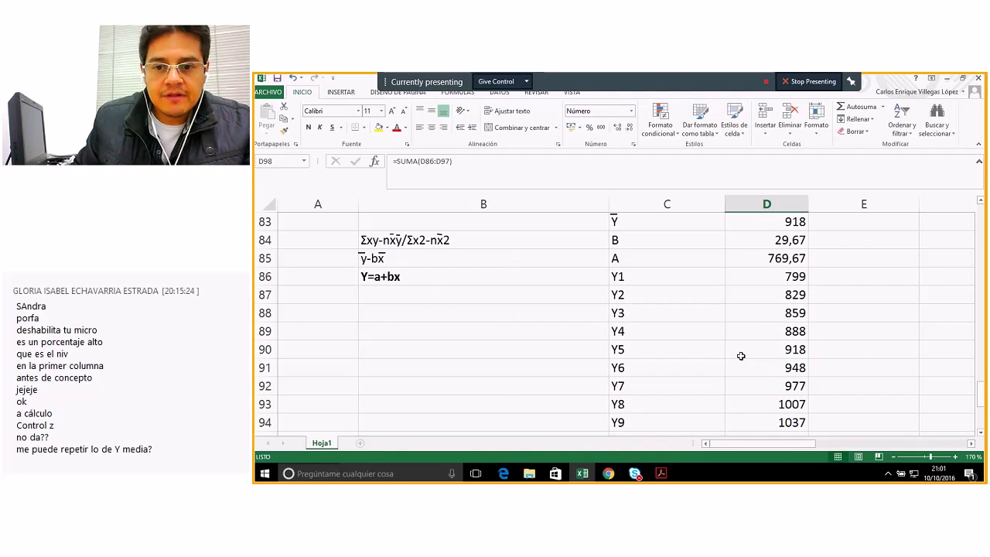
scroll(740, 356, down, 1)
double_click(765, 294)
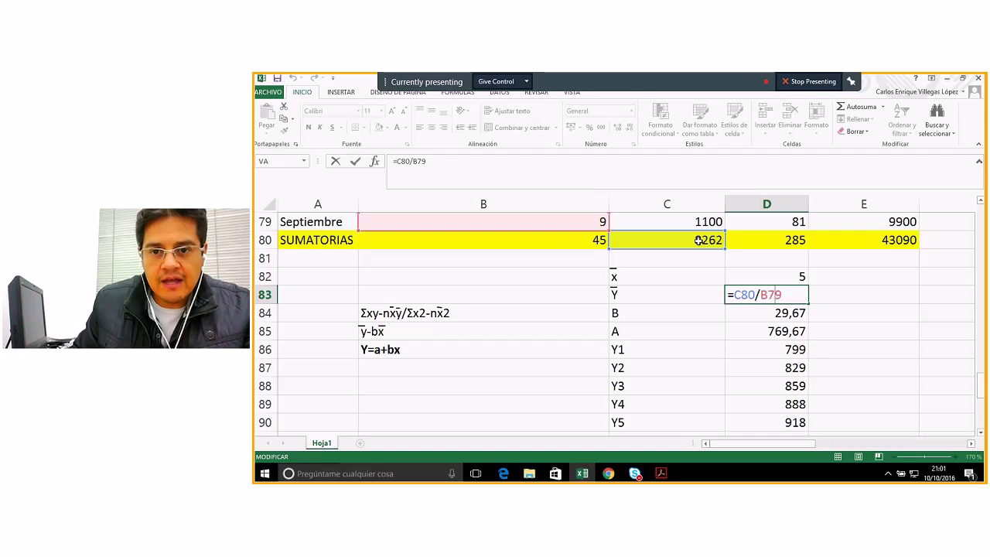
scroll(659, 259, up, 3)
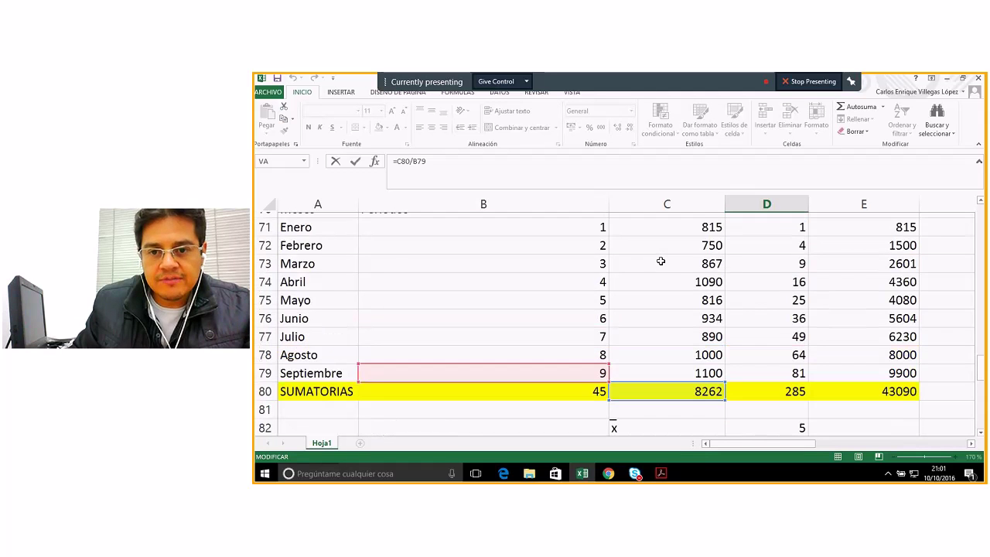
scroll(669, 258, up, 1)
scroll(699, 293, down, 3)
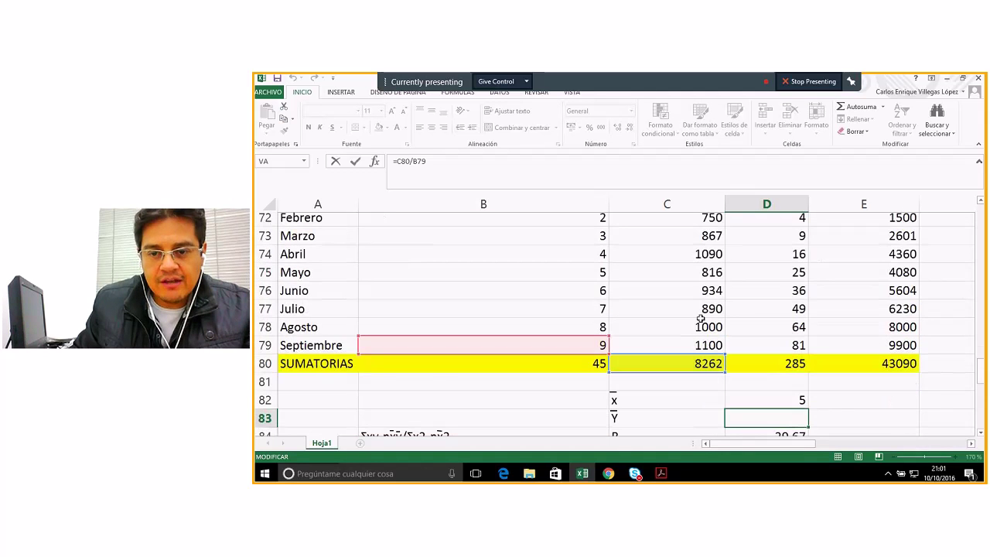
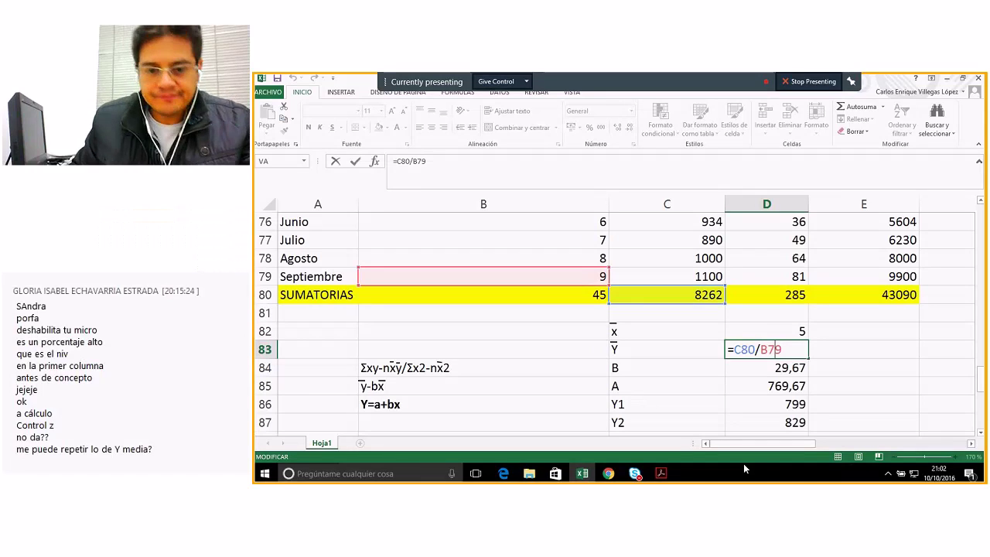
- Check the Skype for Business group conversation for new replies about the Y mean, then return to the spreadsheet
click(640, 474)
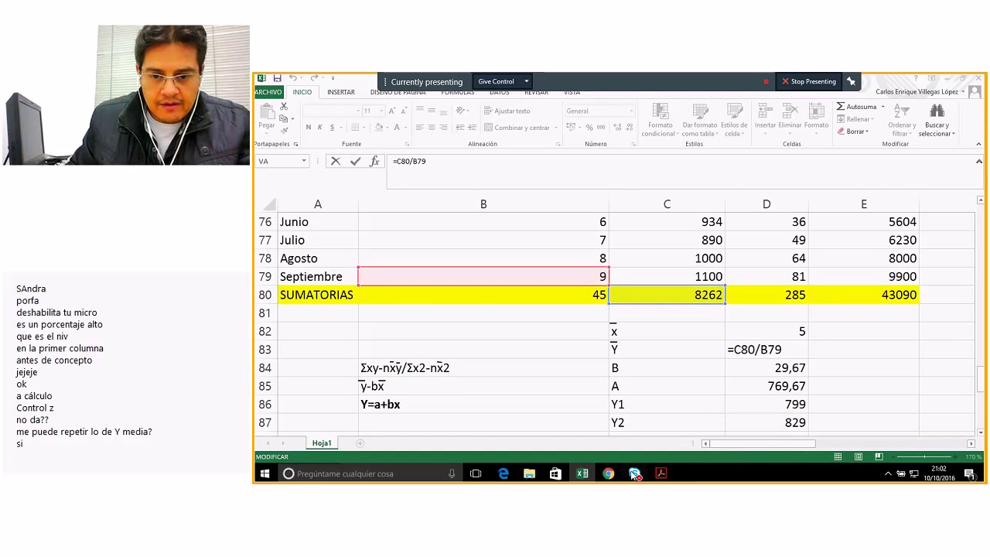
mouse_move(705, 418)
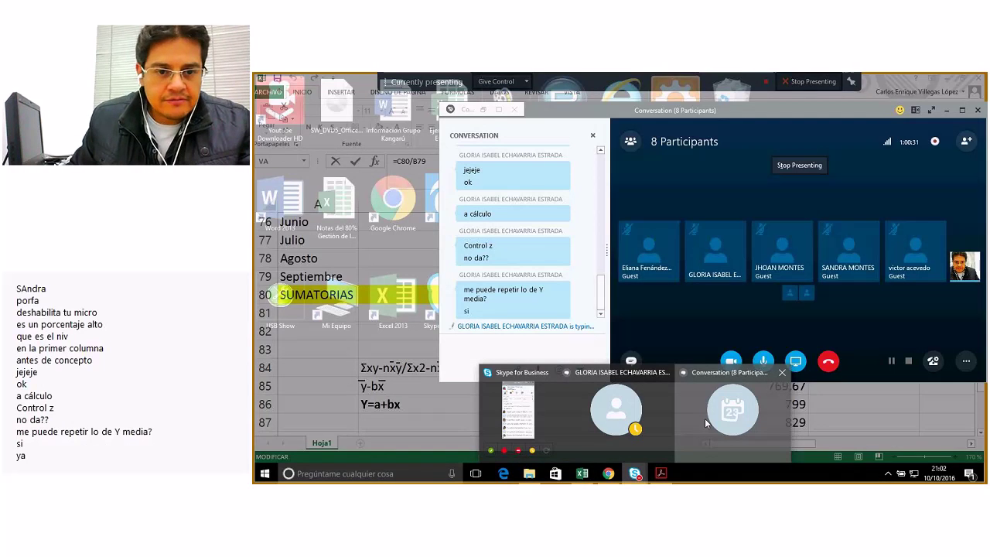
click(704, 419)
key(alt+Tab)
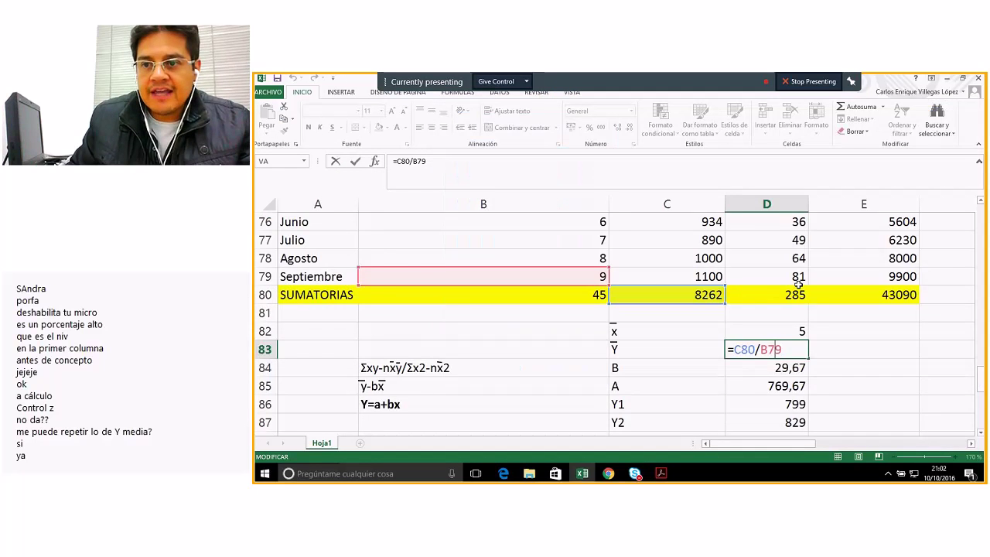
- Leave the Y mean formula in D83 and review the TOTAL PRONOSTICO formula in D98
scroll(851, 379, down, 3)
scroll(753, 382, down, 1)
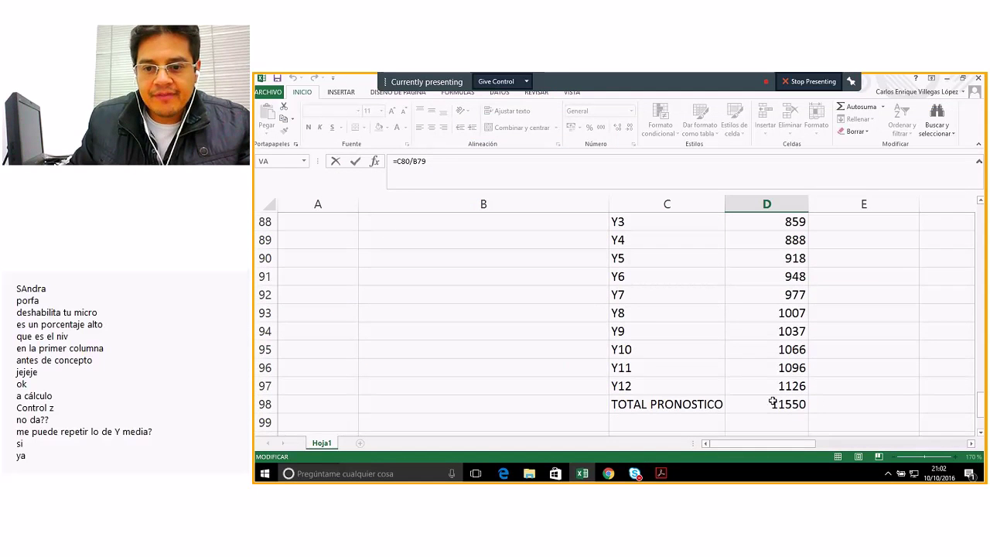
click(754, 402)
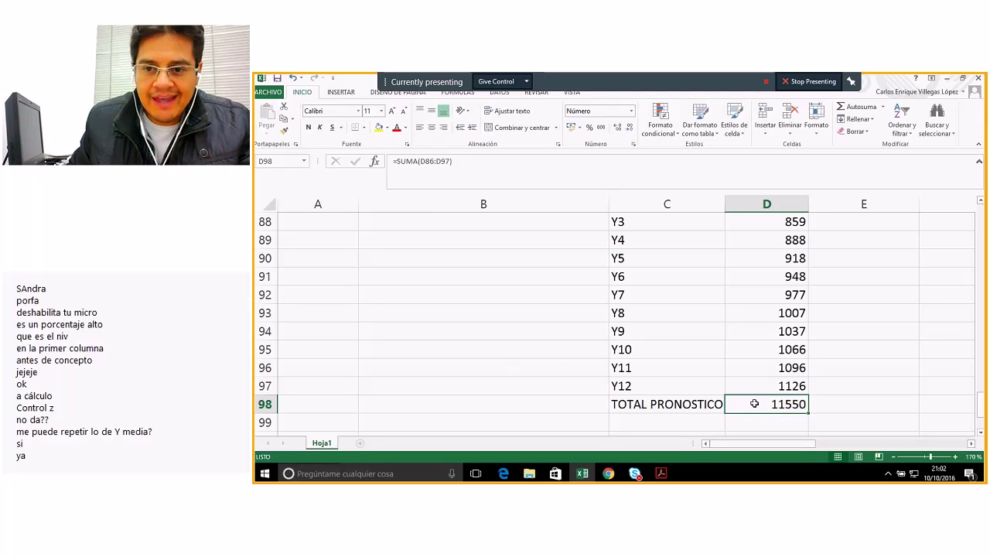
- Examine the 2016 monthly Impuestos totales values in B30:J30, from ENE to SEP, as the source of the forecast
scroll(405, 386, up, 6)
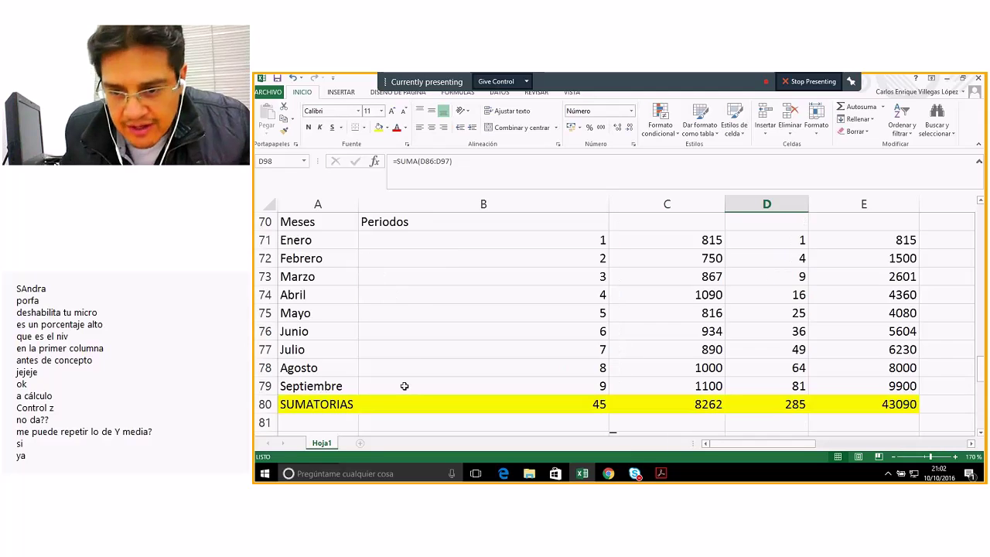
scroll(405, 386, up, 4)
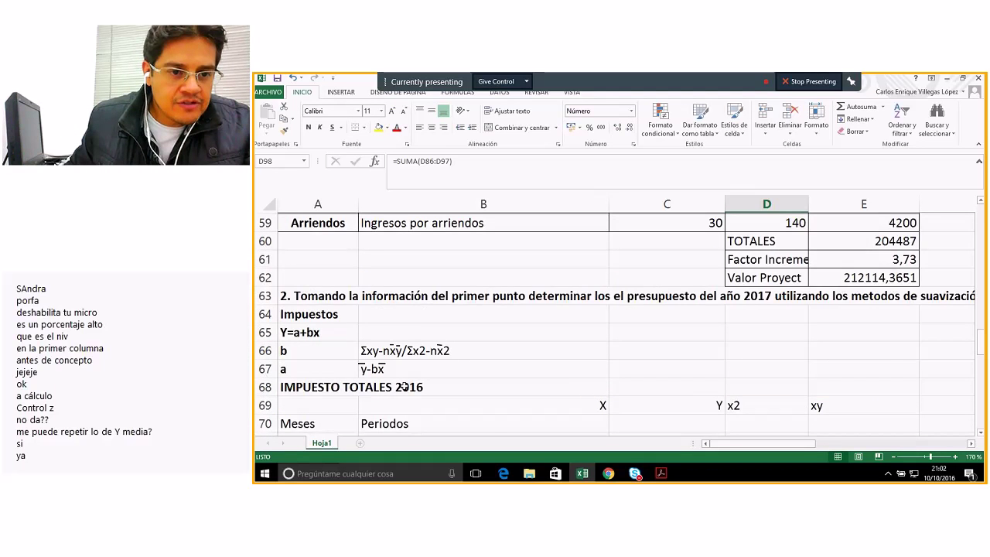
scroll(404, 386, up, 3)
scroll(404, 386, down, 1)
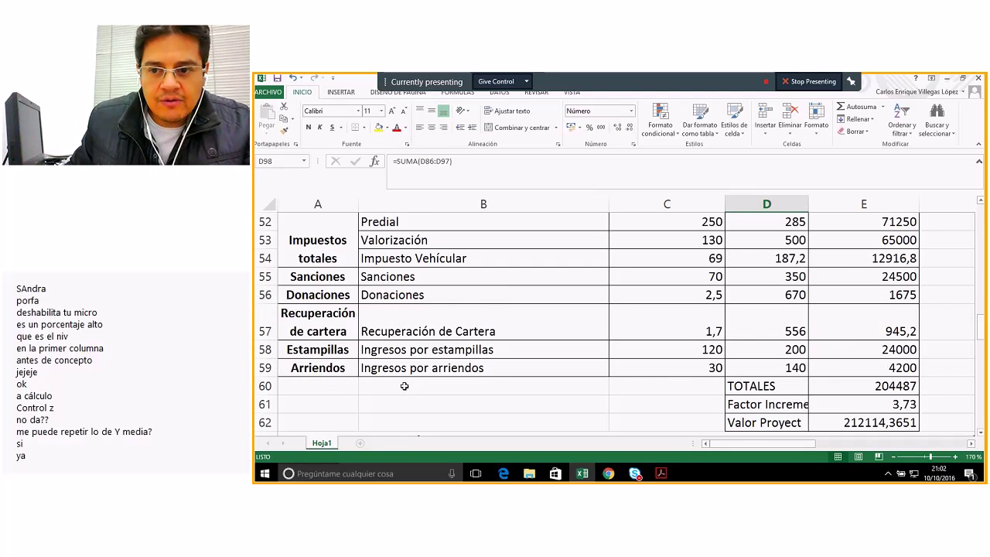
scroll(405, 386, up, 3)
scroll(404, 386, up, 2)
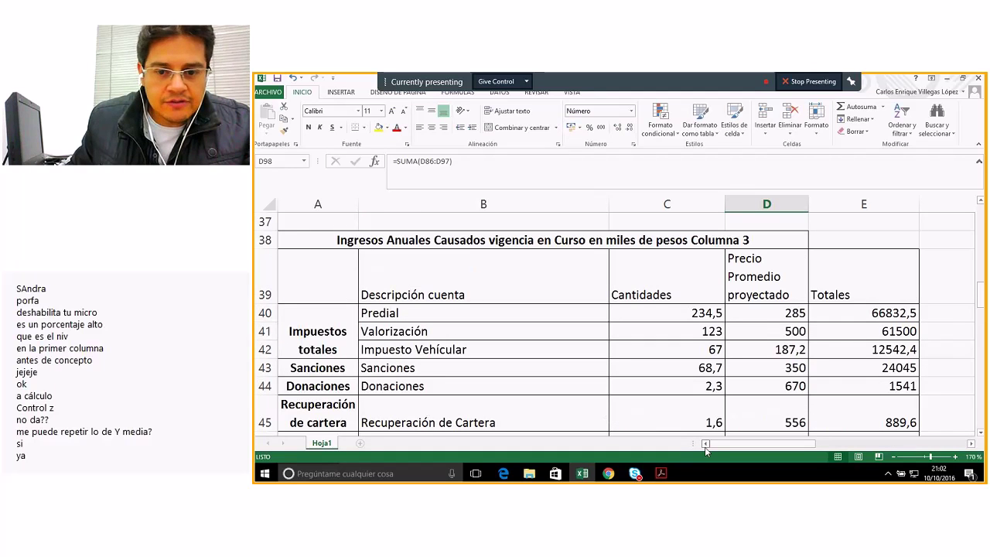
scroll(332, 352, up, 4)
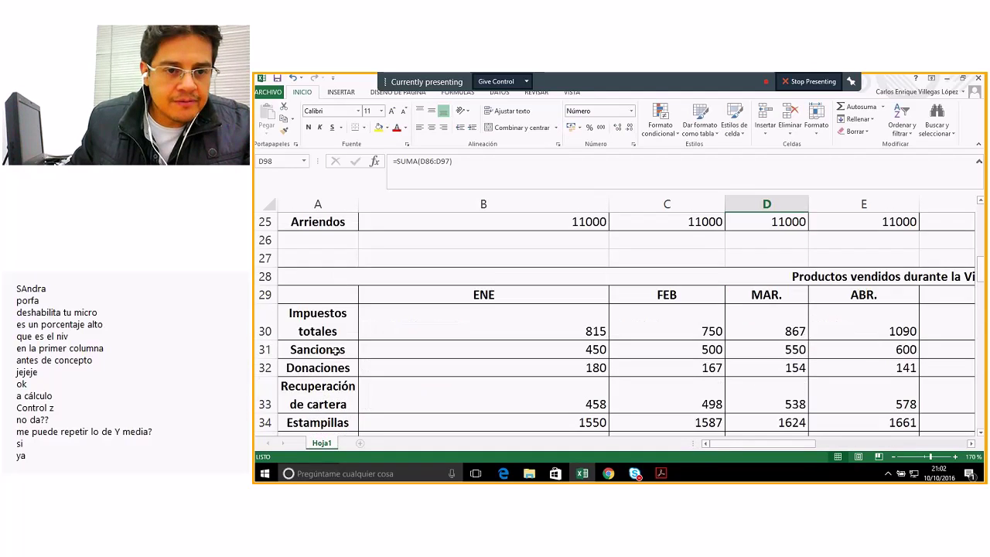
click(312, 325)
drag(552, 327, 587, 328)
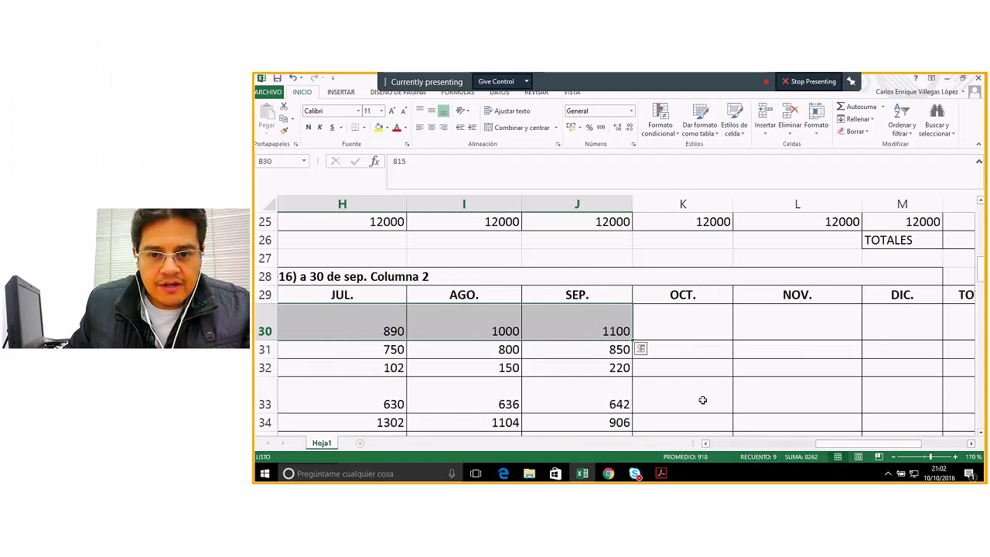
click(705, 443)
drag(705, 444, 705, 443)
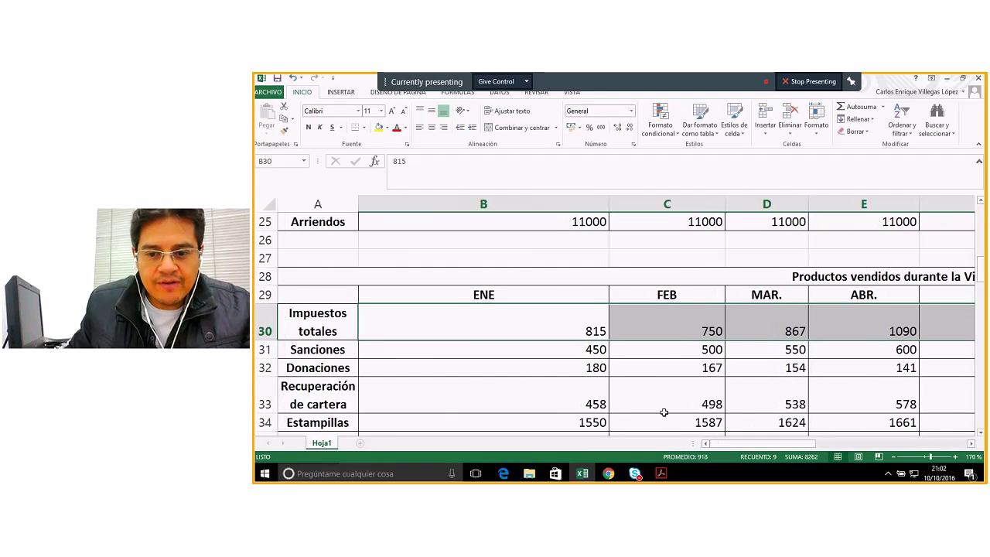
- Point out the remaining concepts in A31:A35: Sanciones, Donaciones, Recuperación de cartera, Estampillas and Arriendos
scroll(663, 412, down, 1)
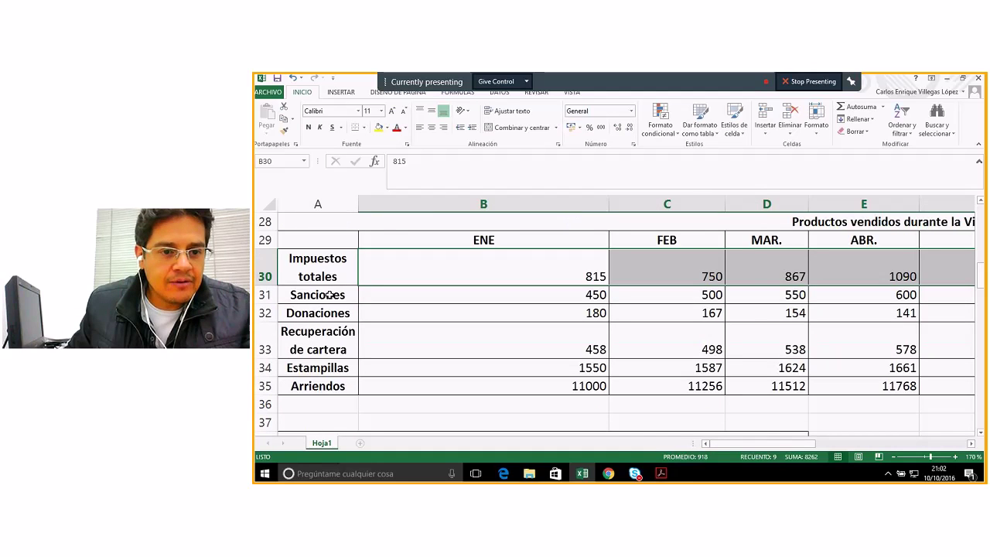
click(328, 294)
click(327, 312)
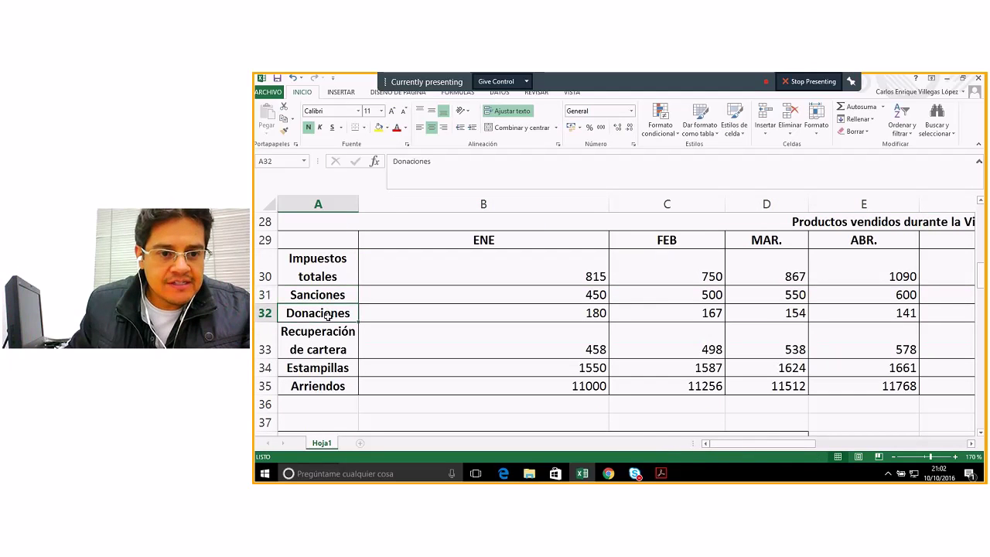
click(324, 344)
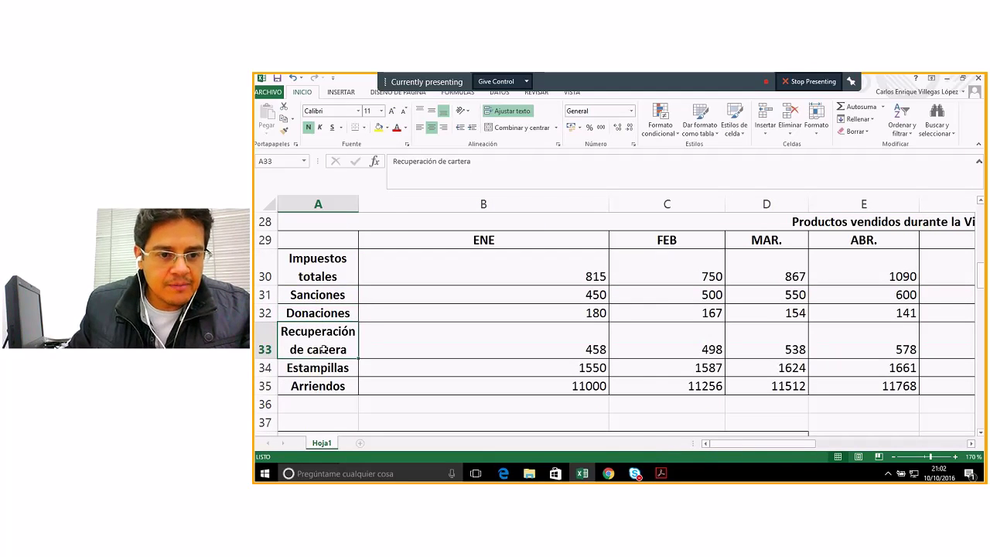
click(332, 367)
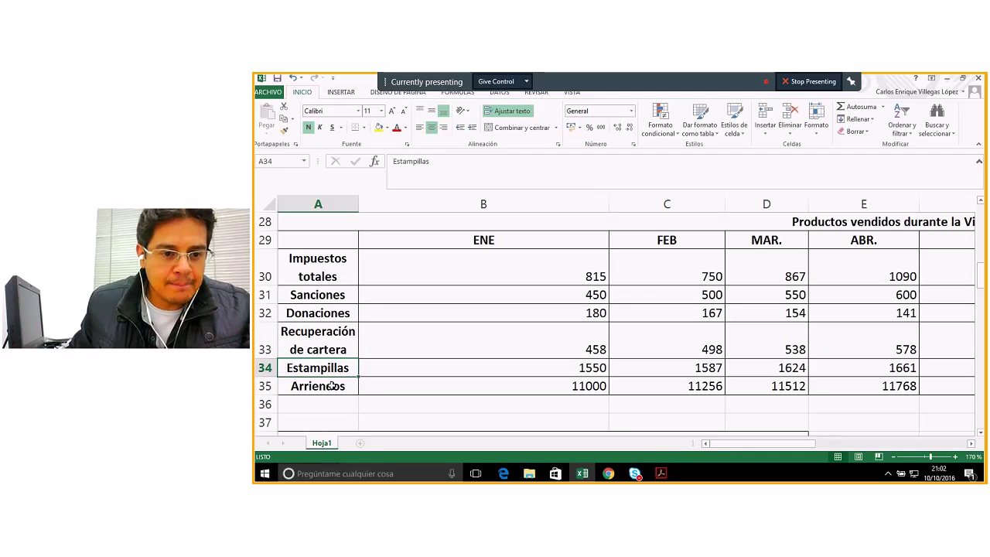
click(331, 385)
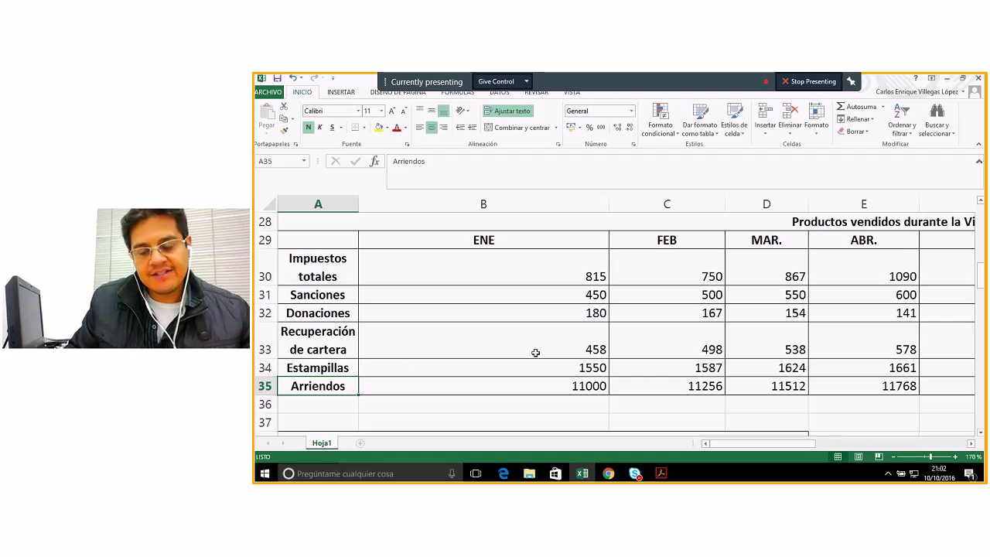
- Go through the Sanciones values in row 31 month by month, from ENE to ABR
click(586, 293)
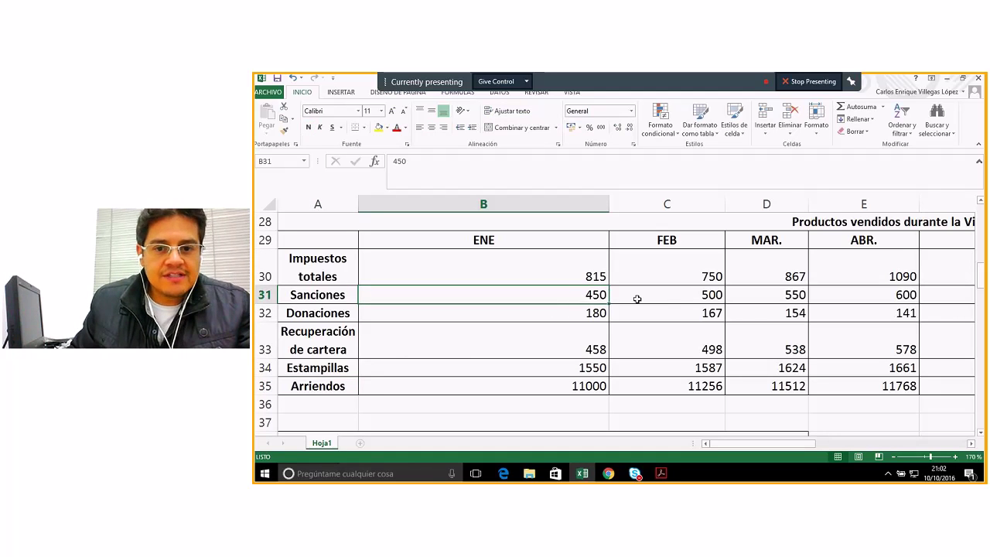
click(676, 297)
click(776, 298)
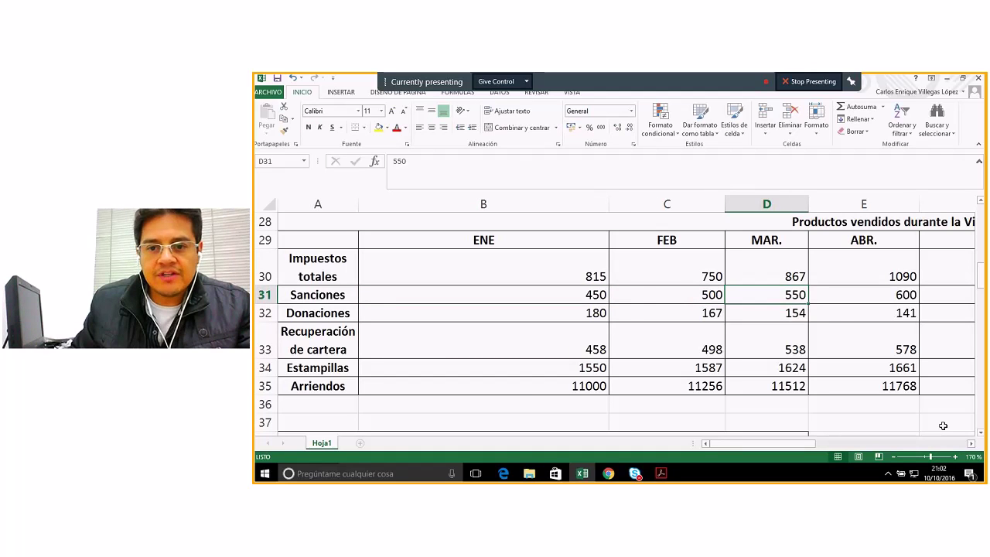
click(971, 443)
click(790, 291)
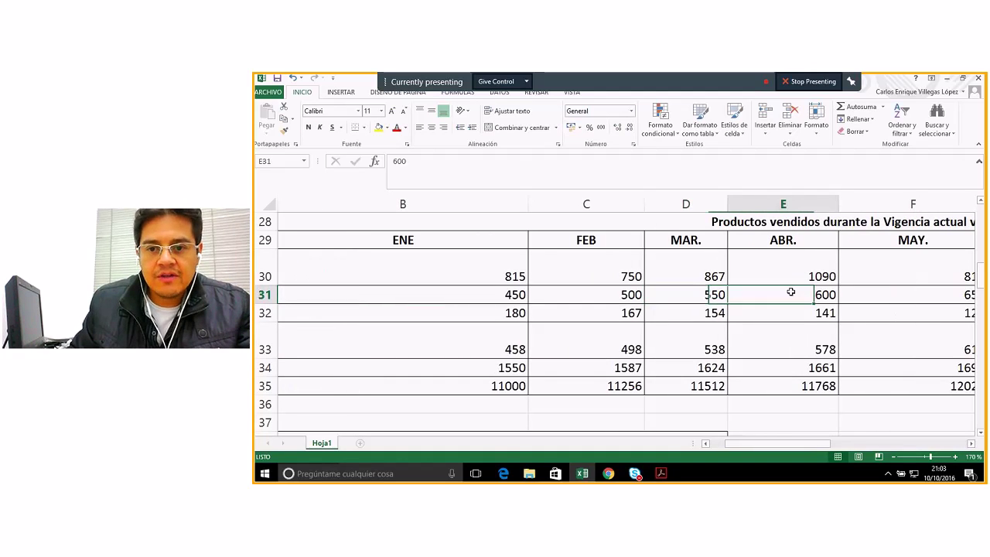
click(971, 444)
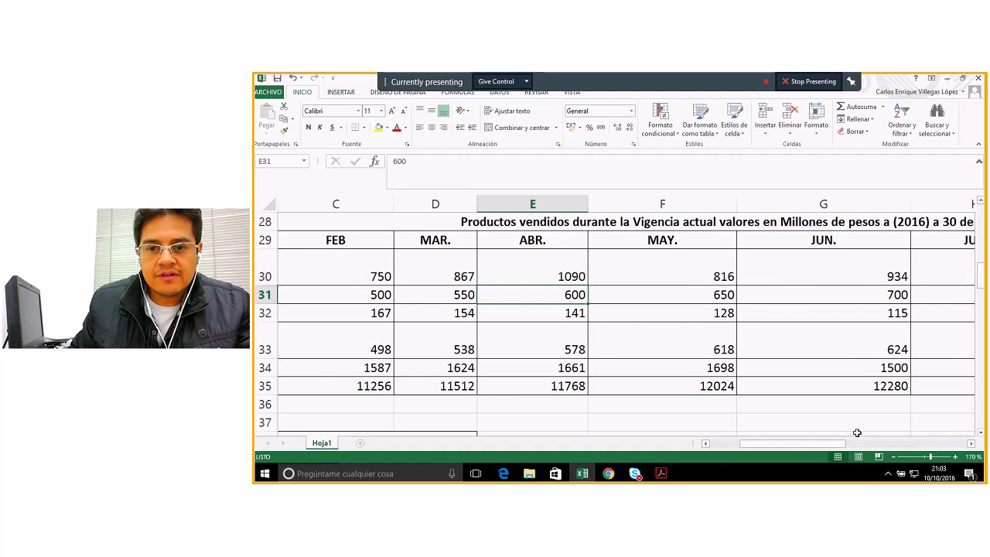
- Copy the Sanciones values for ENE to SEP from B31:J31 and paste them starting at A101, below the forecast total
drag(791, 443, 734, 446)
drag(541, 295, 602, 291)
key(ctrl+c)
click(706, 443)
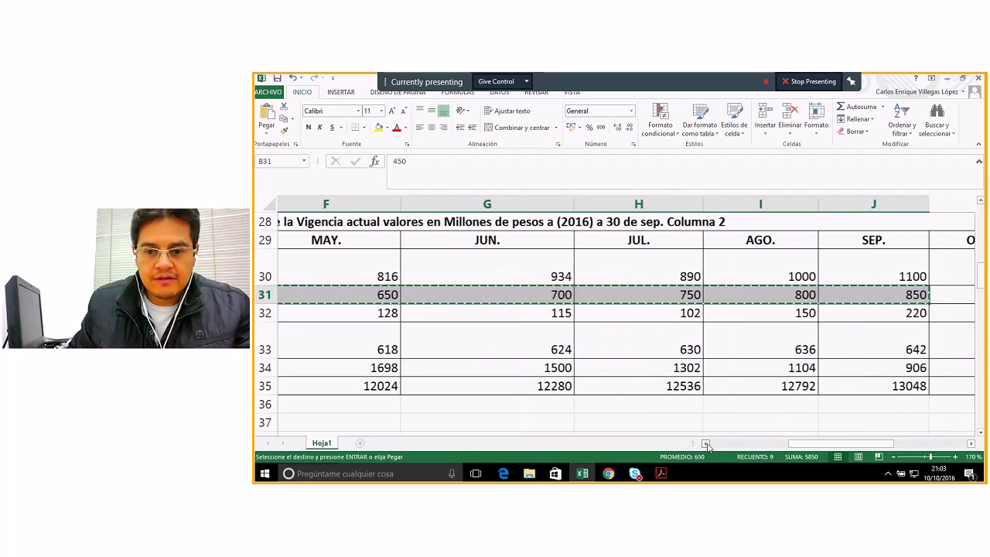
click(705, 444)
scroll(572, 398, down, 5)
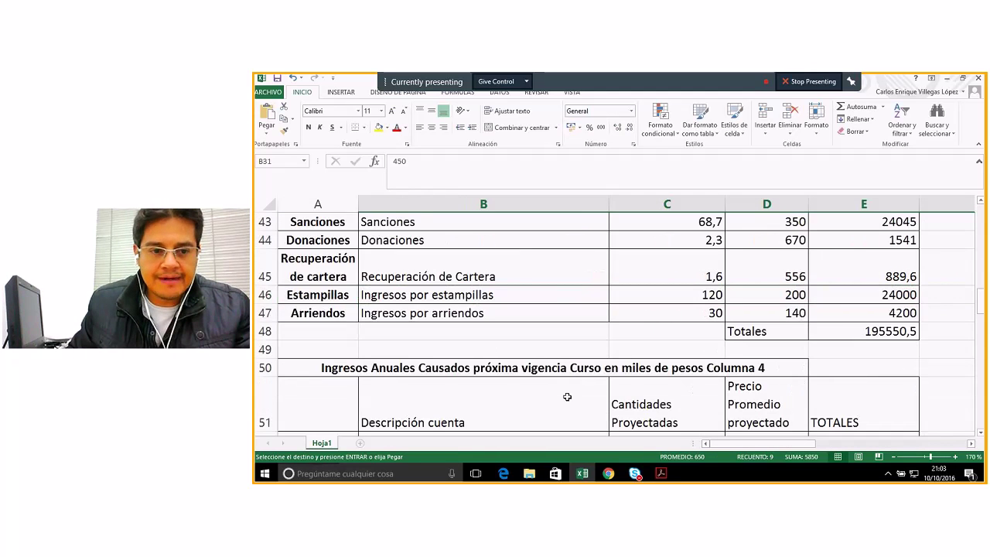
scroll(567, 397, down, 11)
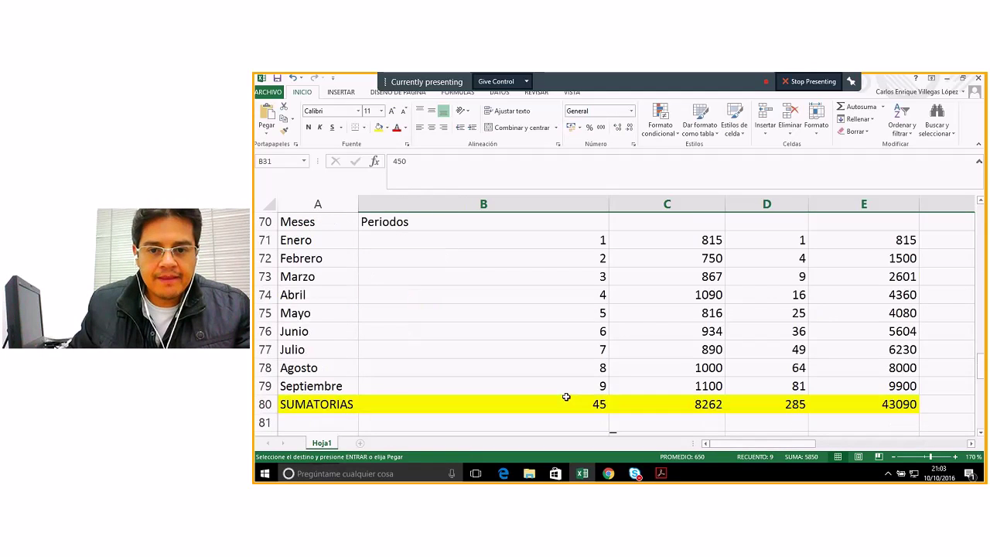
scroll(566, 397, down, 4)
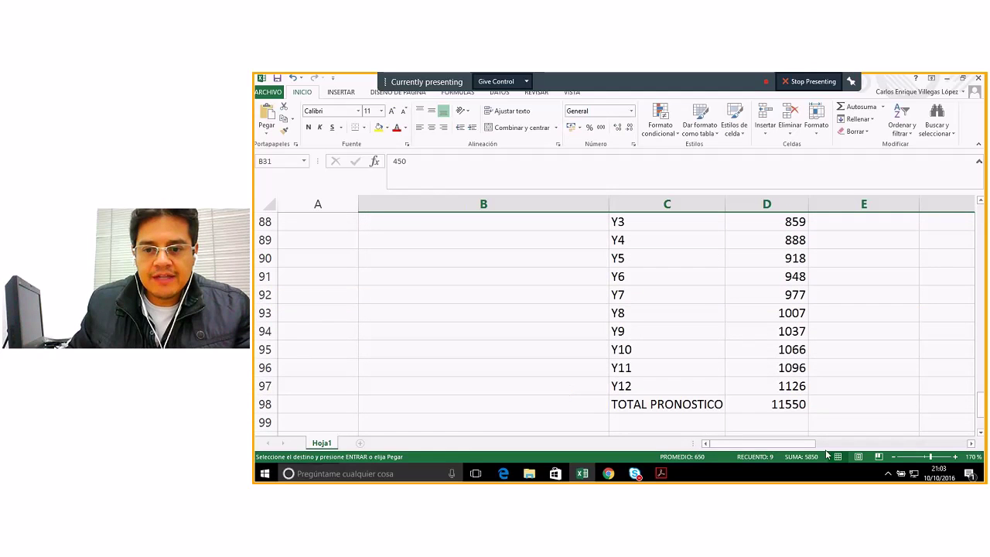
click(783, 403)
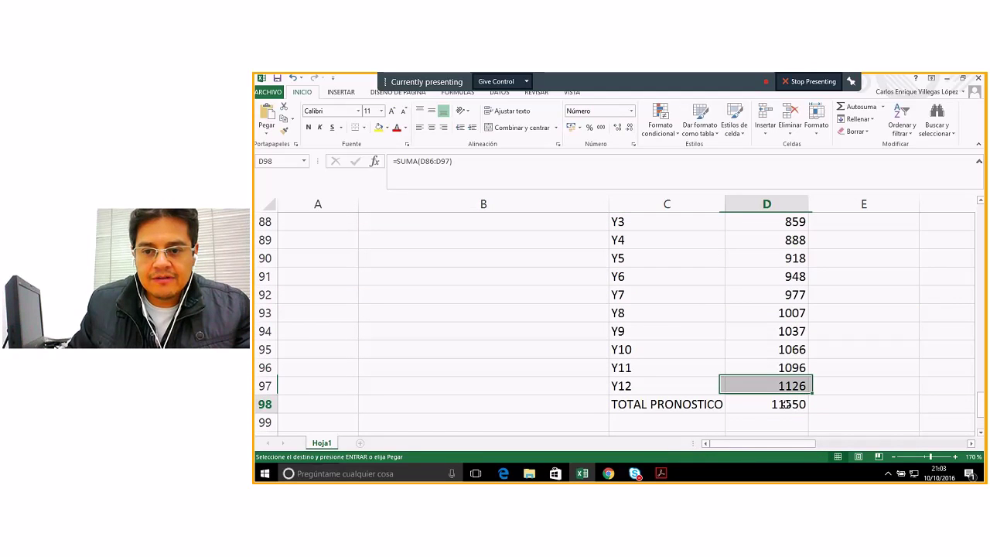
scroll(641, 398, down, 1)
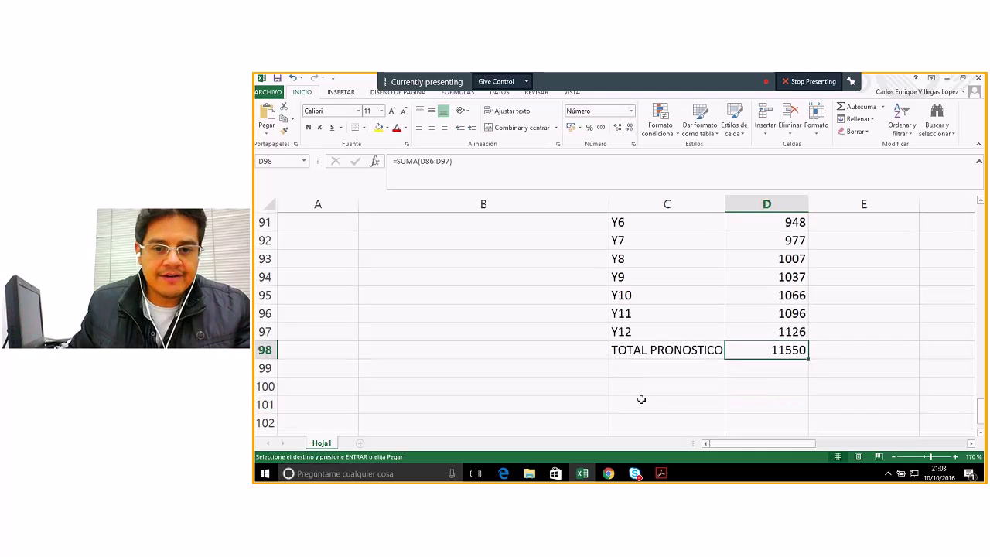
click(328, 405)
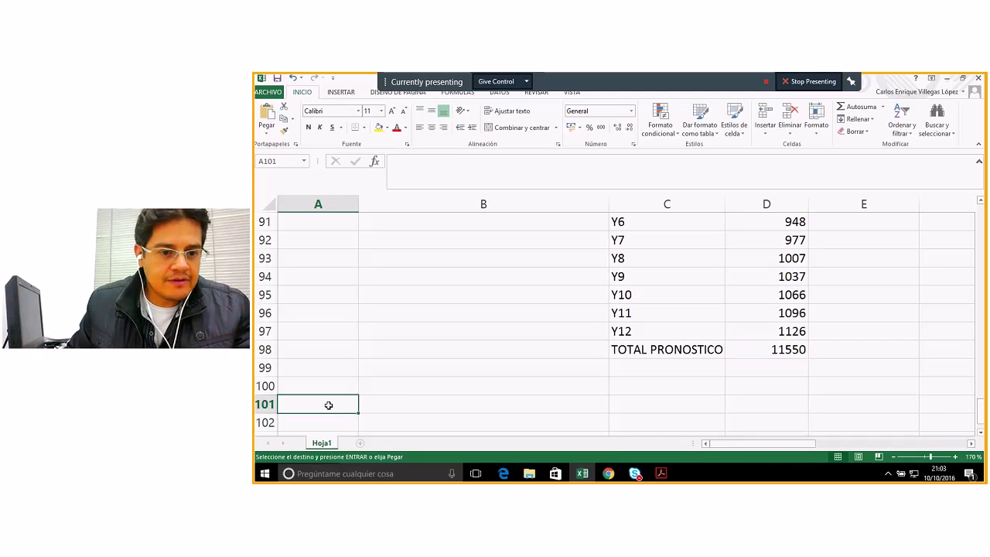
key(ctrl+v)
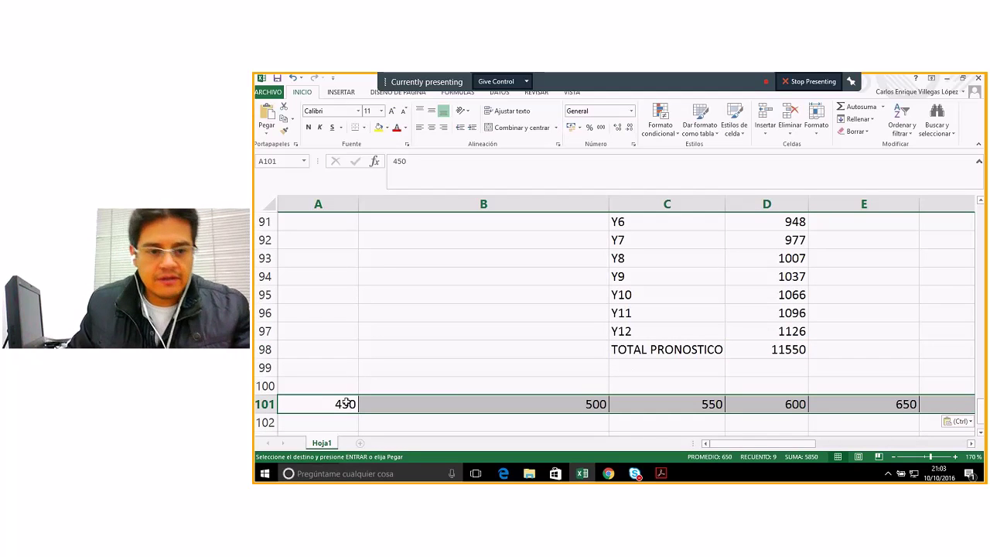
- Enter the label IMPUESTOS PROYECTADOS in A99, just below the forecast total row
click(777, 351)
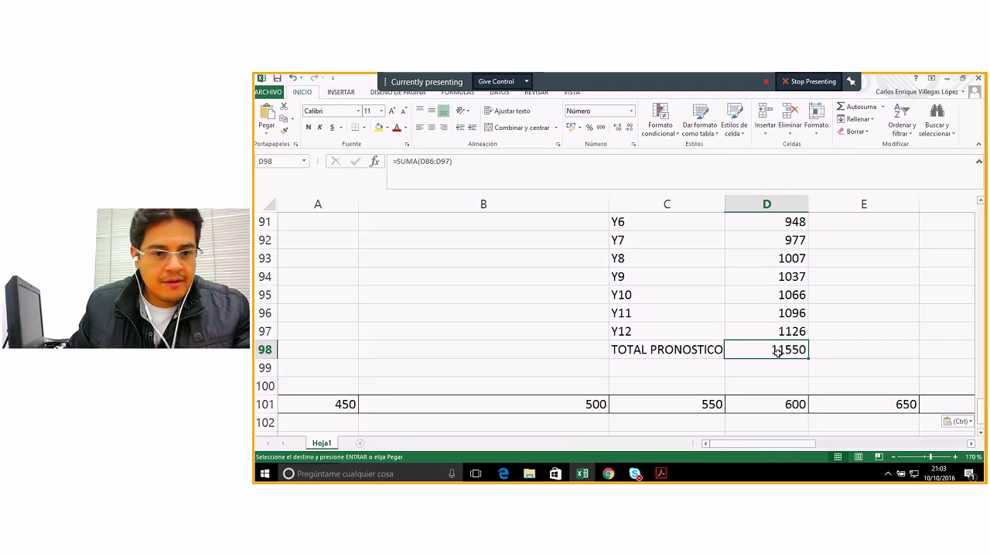
click(336, 366)
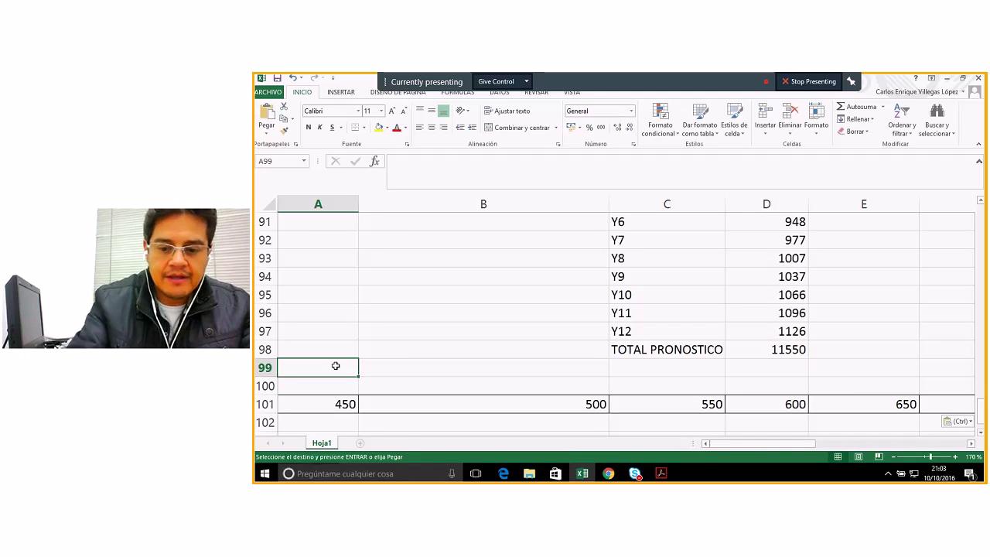
text(=)
key(BackSpace)
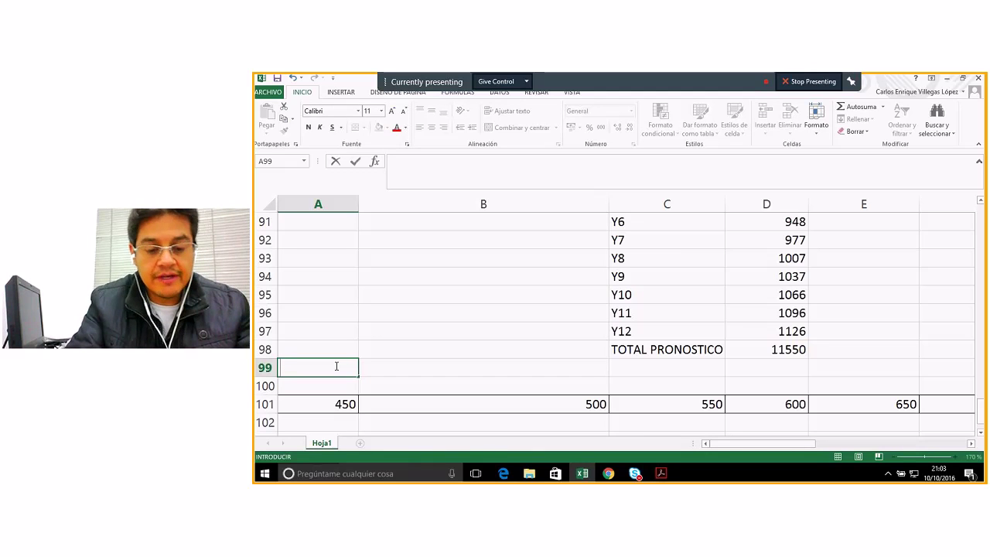
text(IMPUESTO)
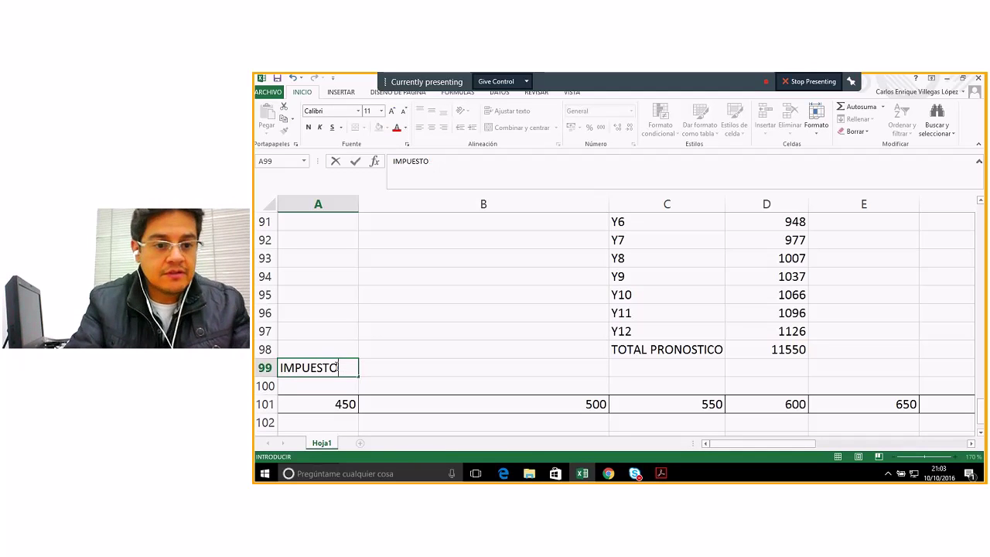
text(S PROYECTADOS)
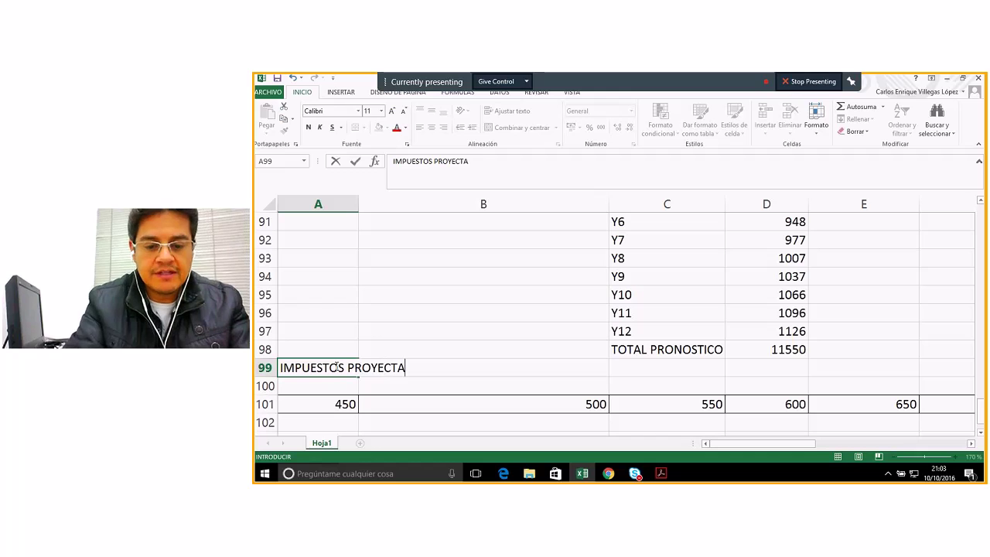
- Enter the forecast total 11550 in C99 as the value for IMPUESTOS PROYECTADOS
click(651, 369)
text(11)
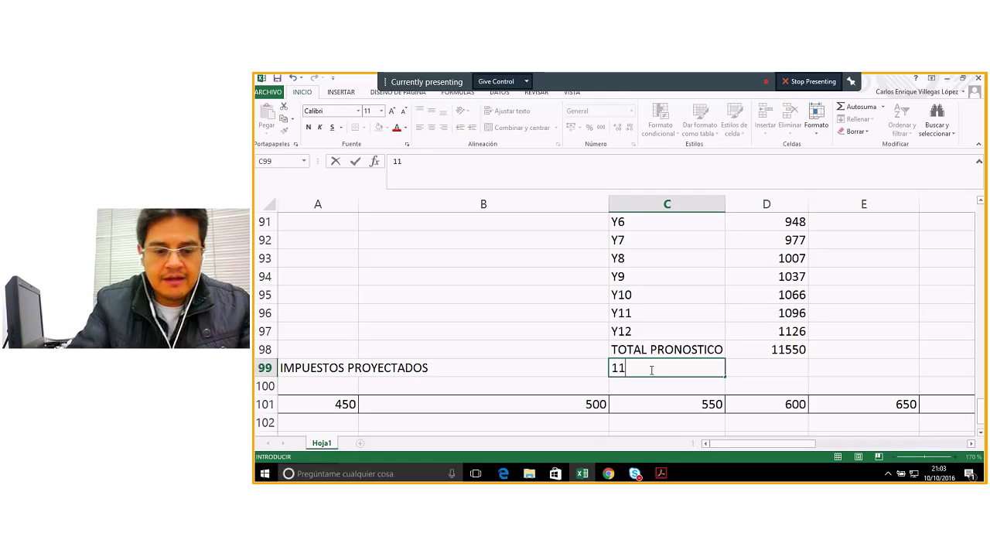
text(550)
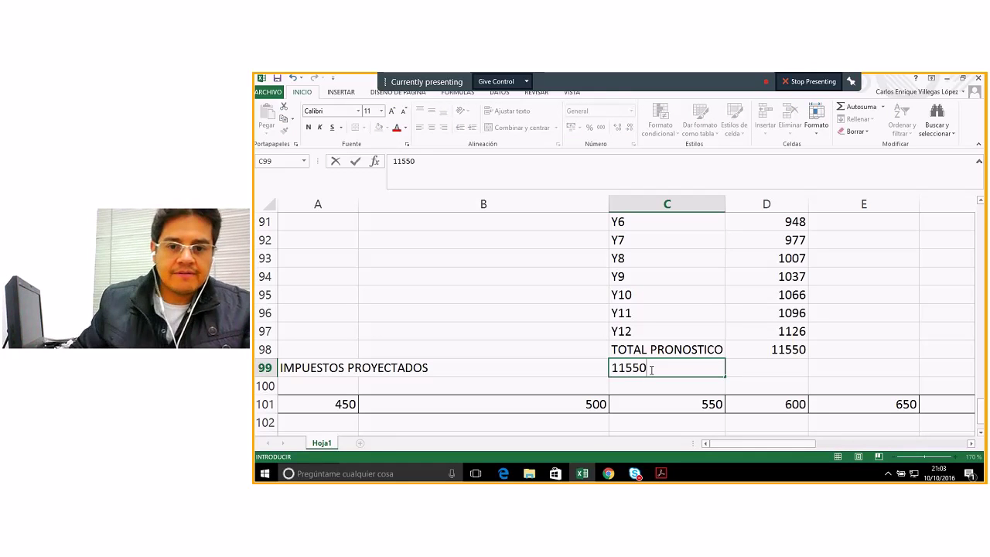
key(Return)
key(Up)
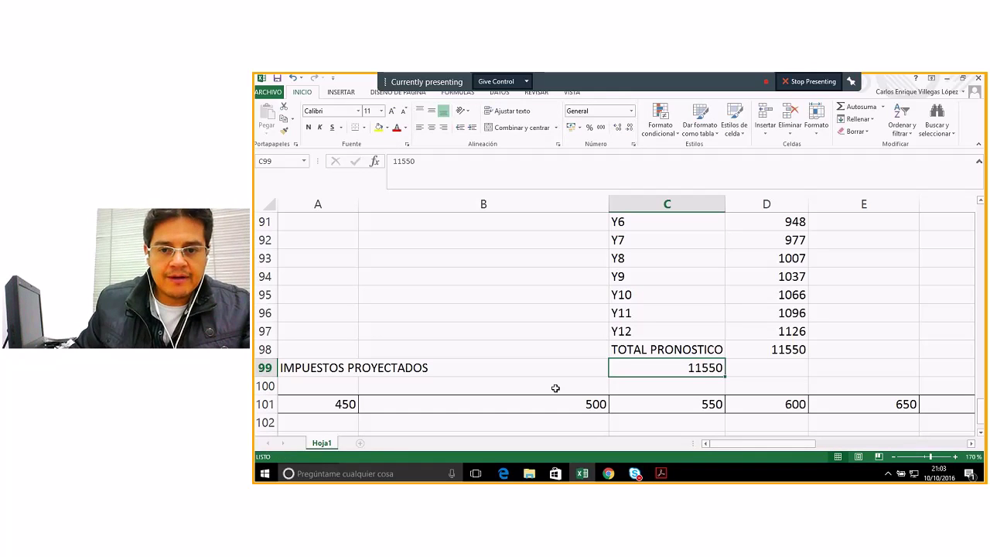
- Label the copied monthly values by entering SANCIONES in A100, directly above them
click(328, 382)
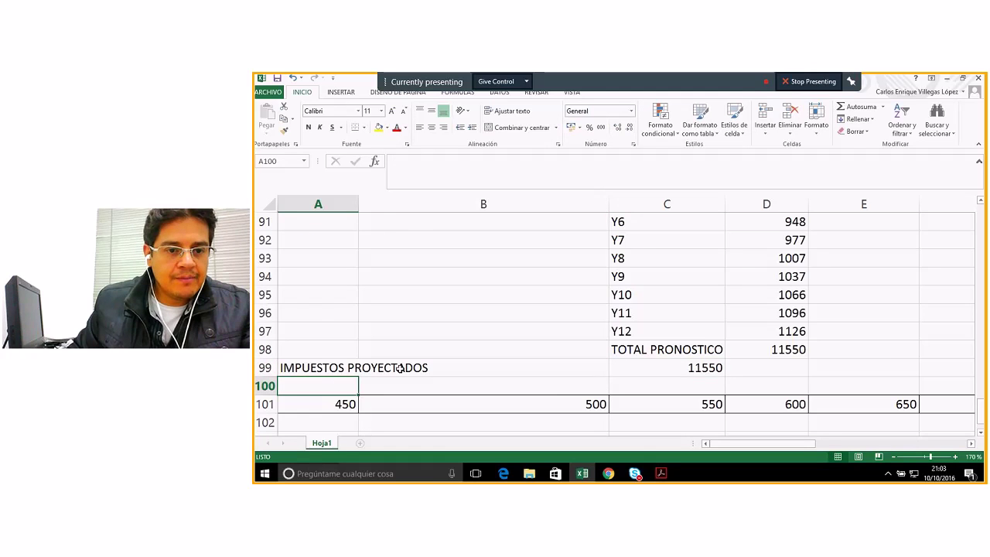
scroll(399, 368, up, 15)
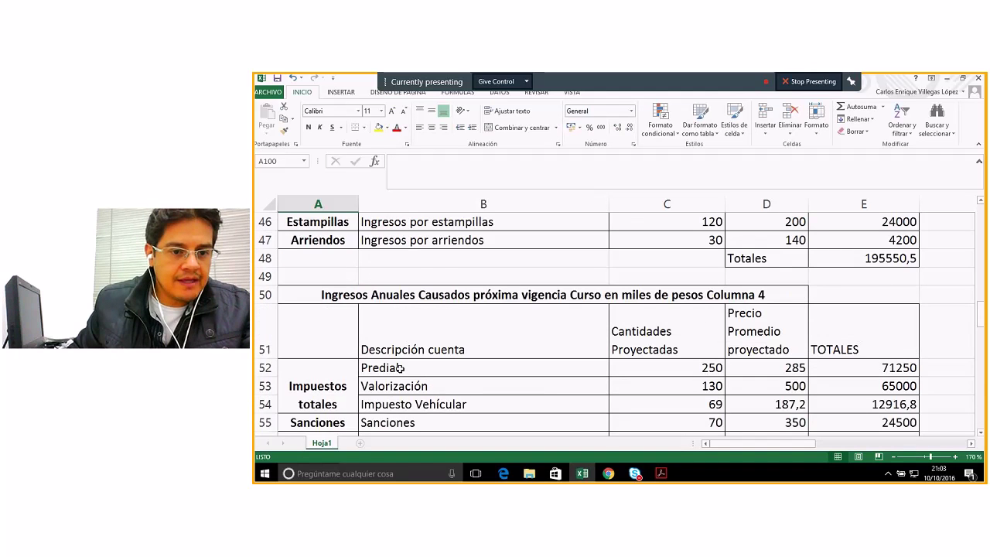
scroll(400, 368, down, 16)
scroll(400, 369, down, 1)
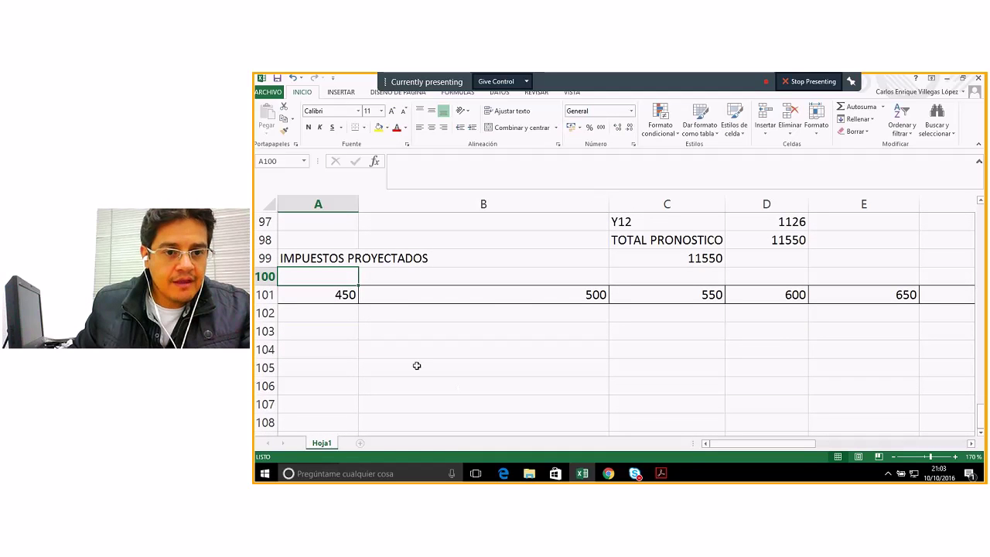
text(SA)
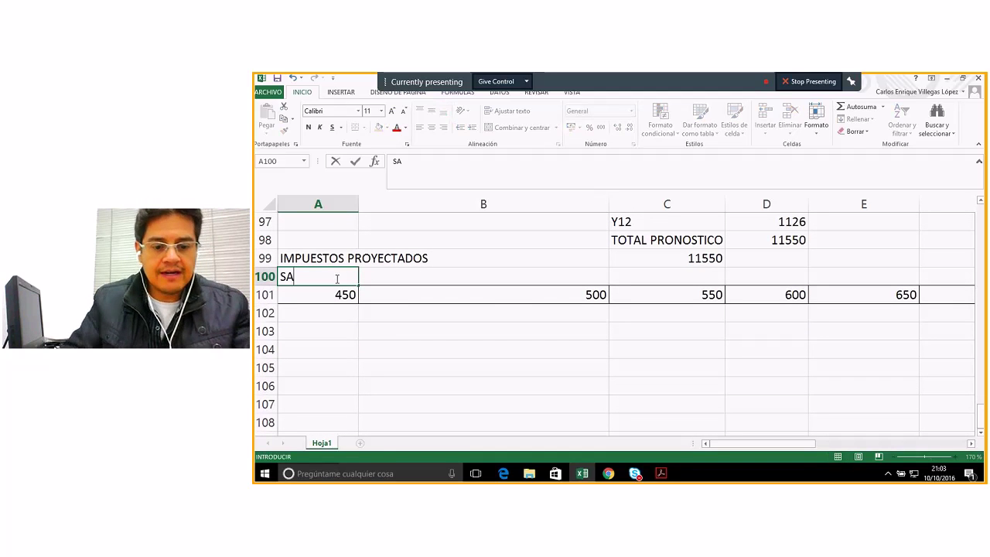
text(NCIONES)
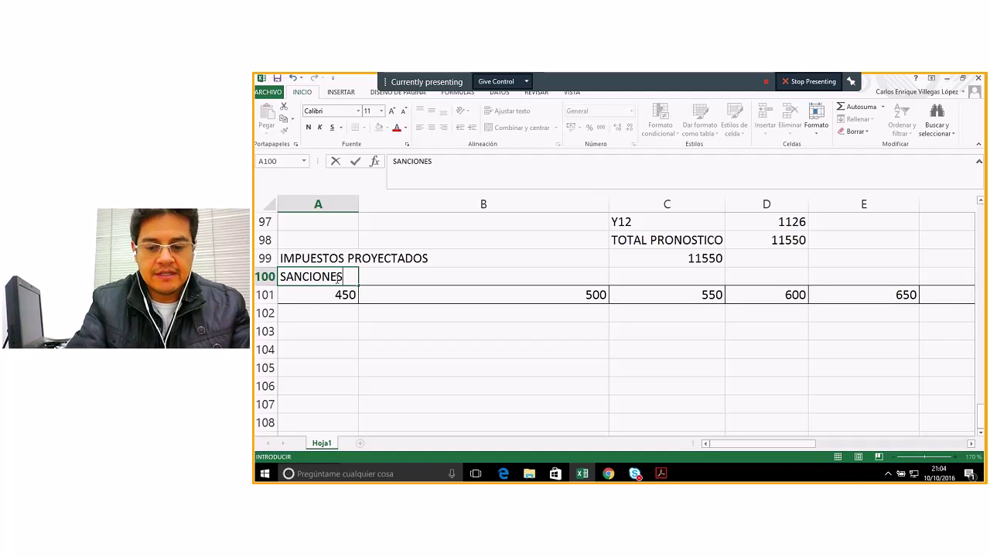
click(467, 330)
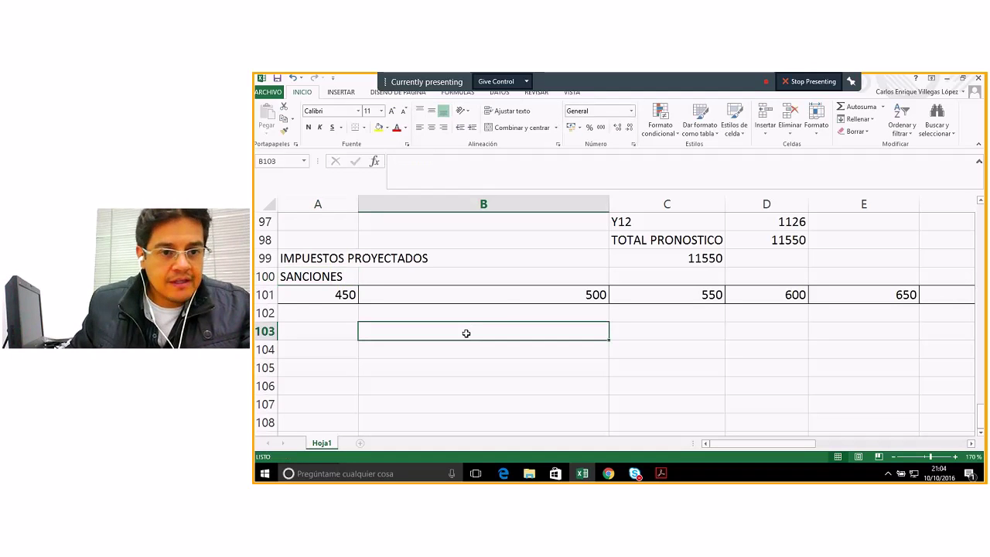
- Compare the Sanciones values in row 101 with the monthly Y values in column C of the IMPUESTO TOTALES 2016 table
click(675, 260)
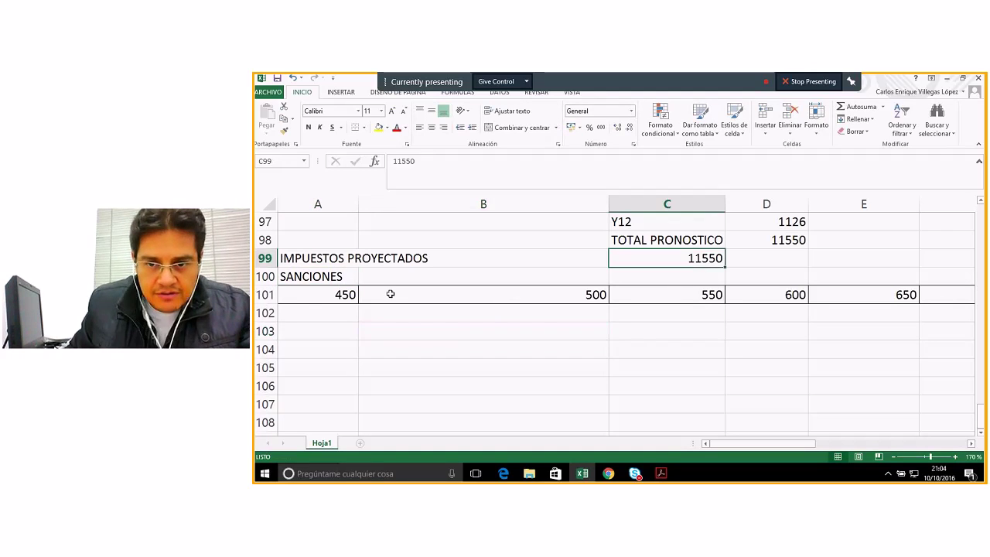
click(575, 294)
click(680, 296)
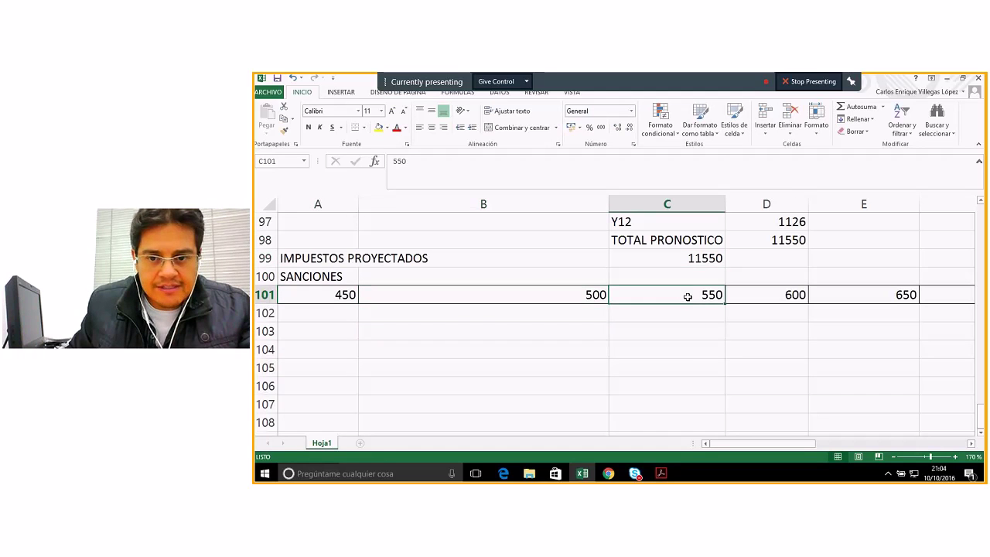
scroll(452, 320, up, 3)
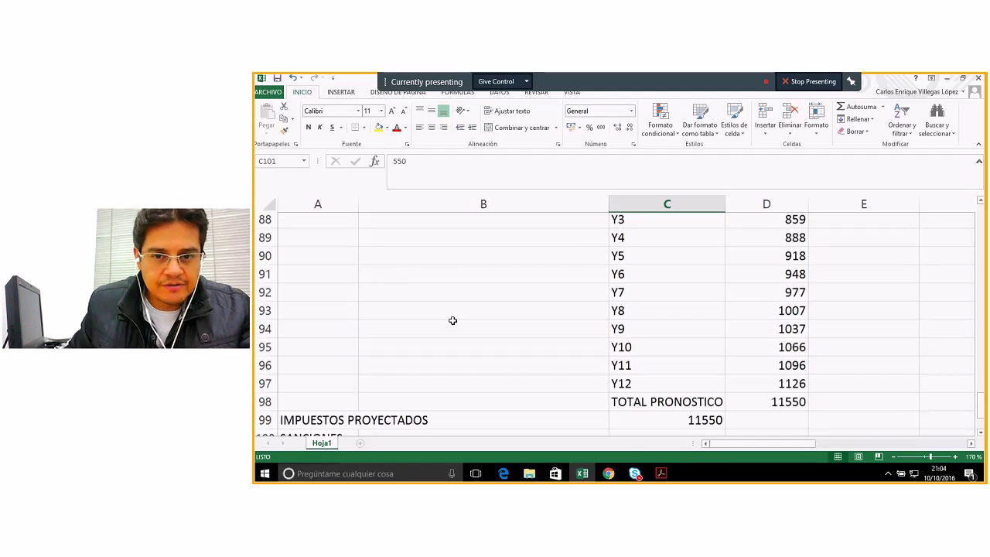
scroll(453, 320, up, 4)
scroll(453, 320, up, 3)
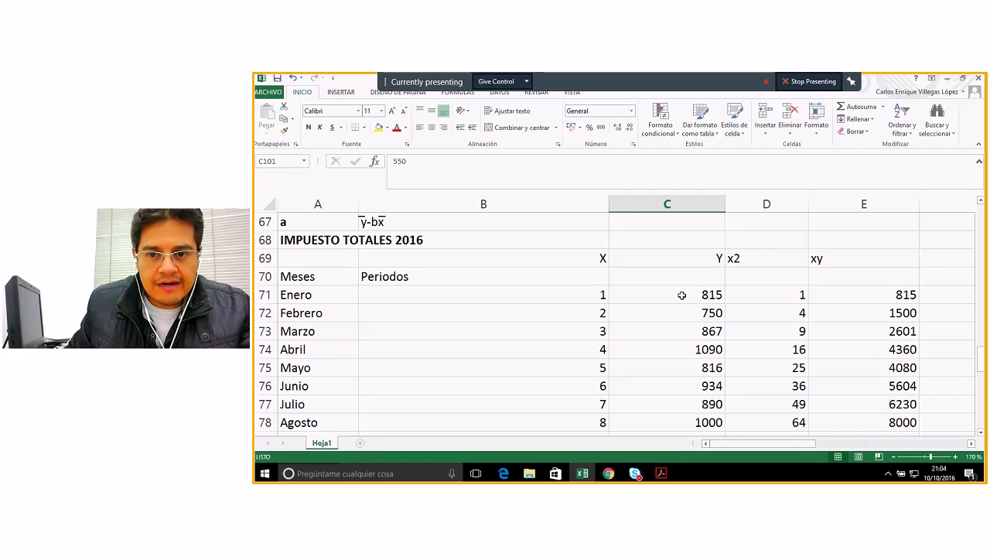
click(682, 294)
click(685, 312)
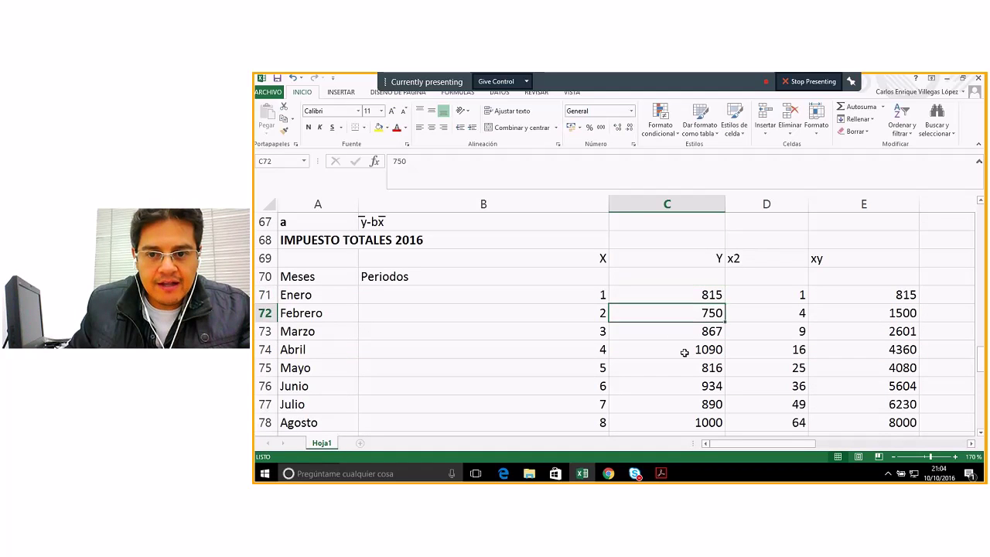
click(685, 348)
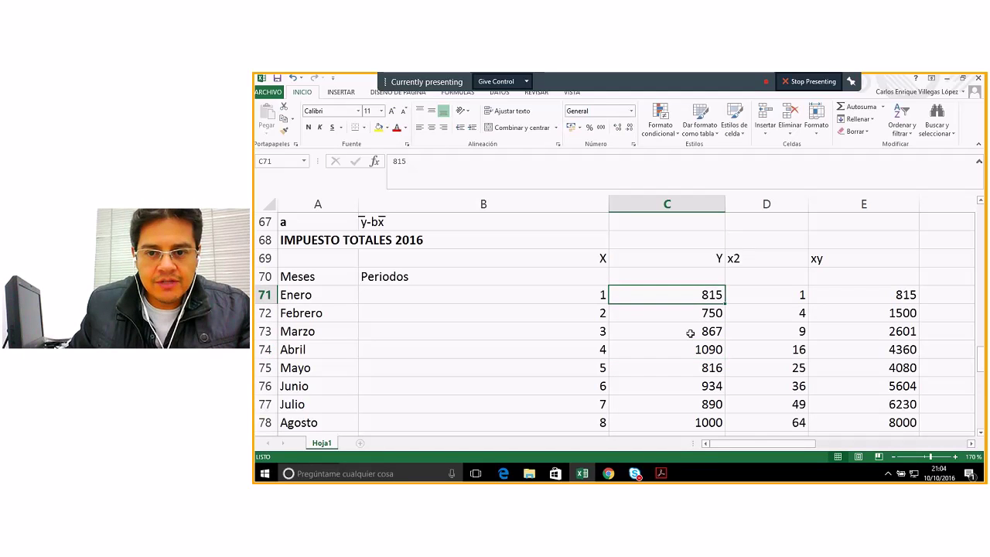
scroll(689, 333, down, 7)
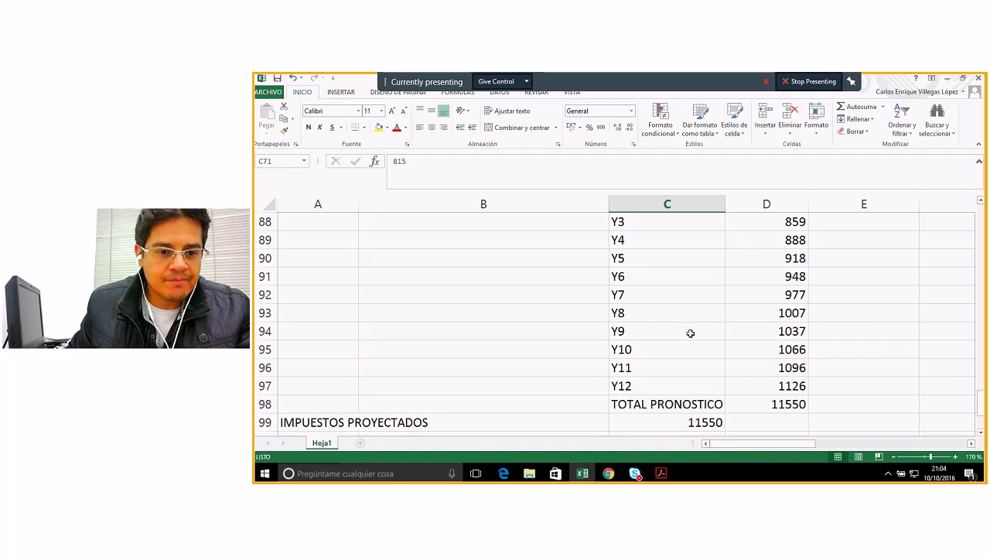
scroll(690, 332, down, 1)
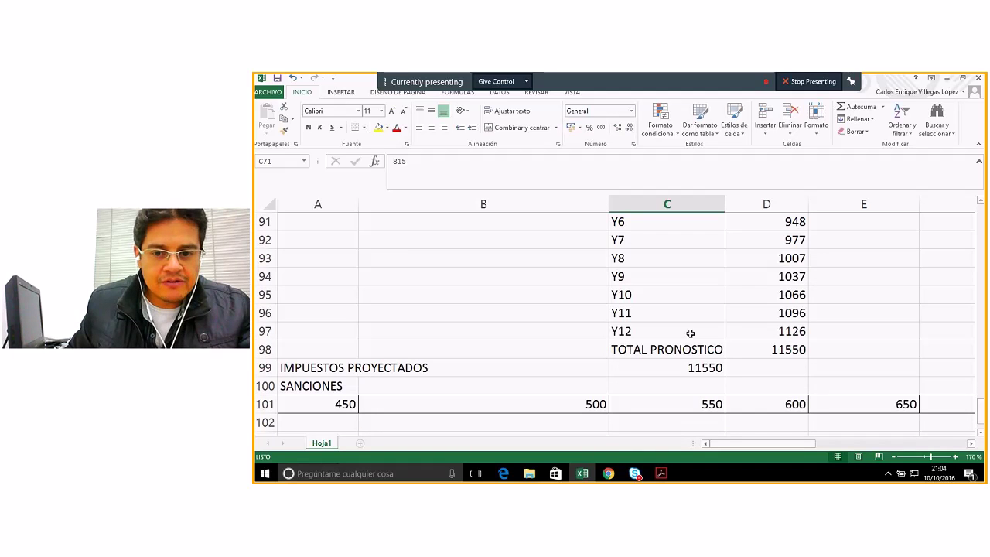
- Replace the Y values for Enero, Febrero and Marzo in C71:C73 with the Sanciones amounts 450, 500 and 550
scroll(690, 333, up, 8)
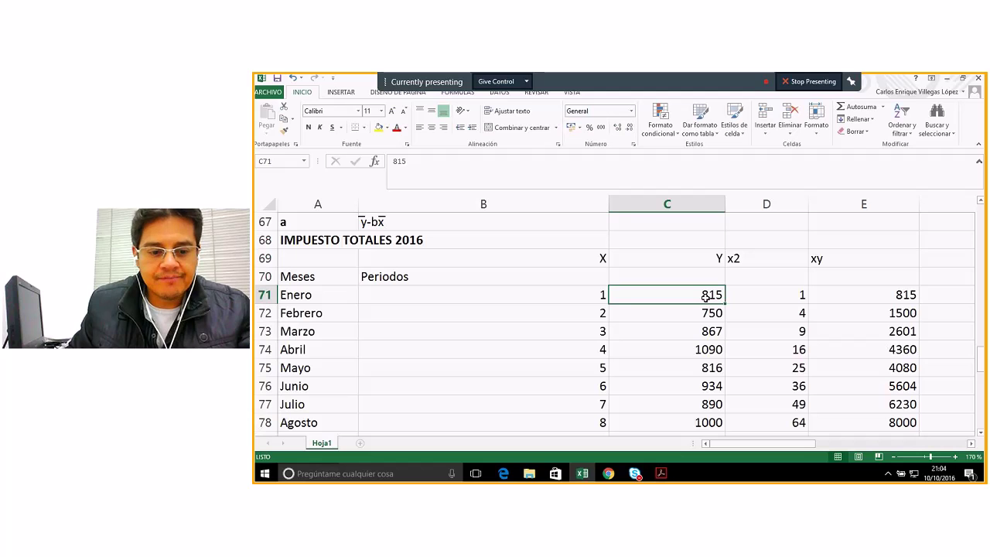
scroll(705, 297, down, 9)
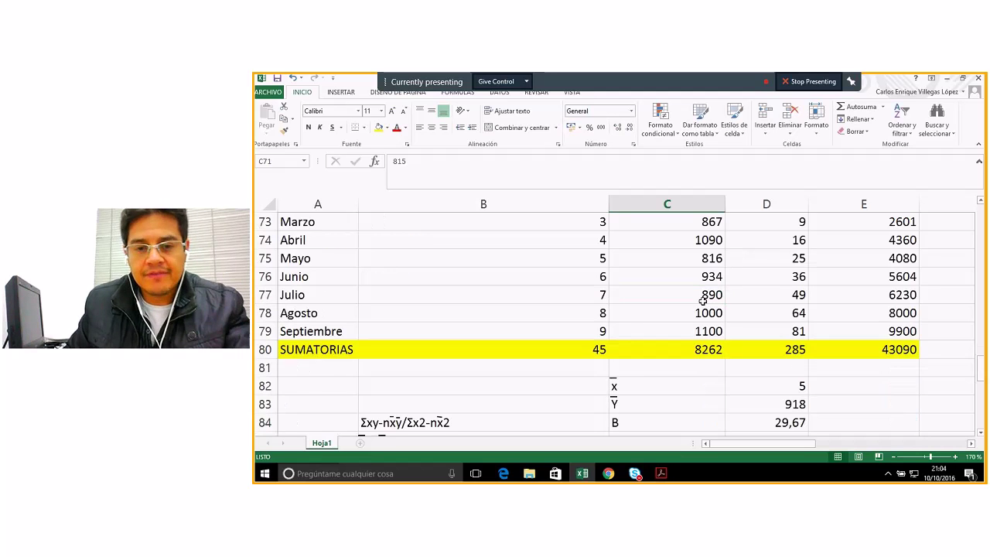
scroll(698, 310, up, 10)
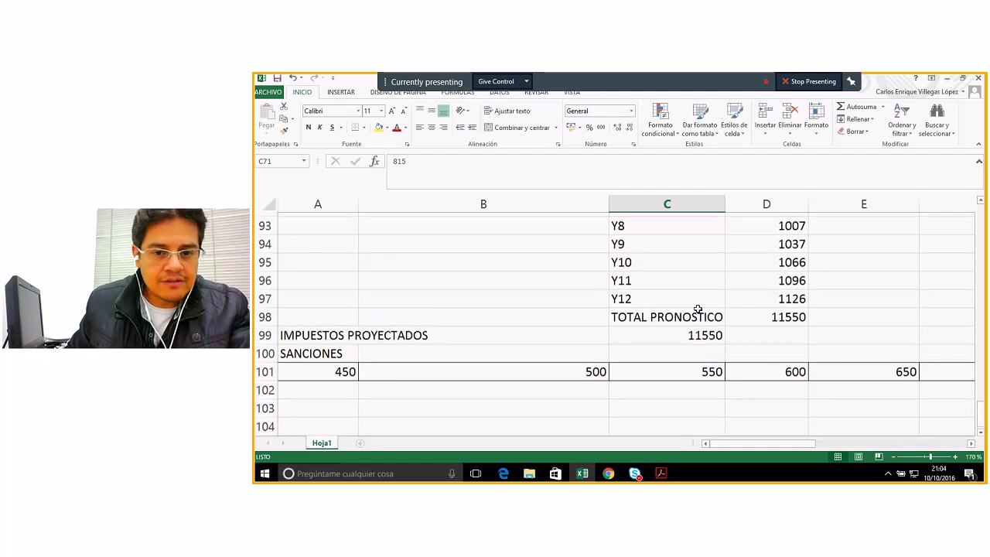
text(4)
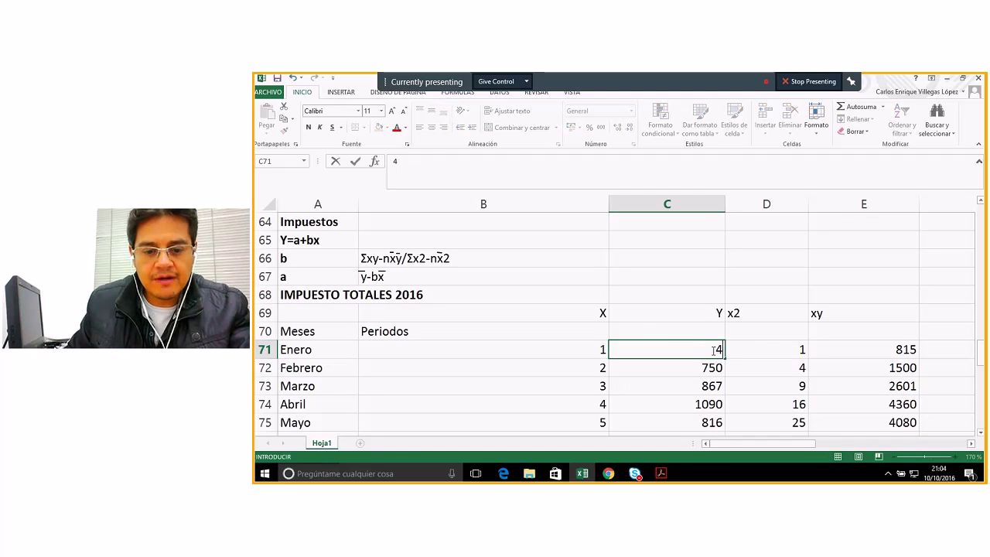
text(50)
key(Return)
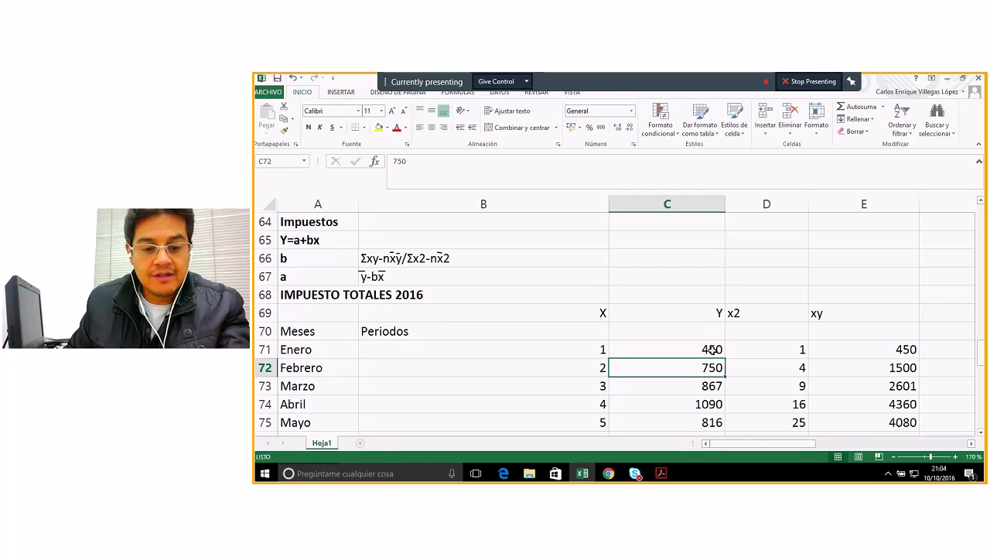
text(500)
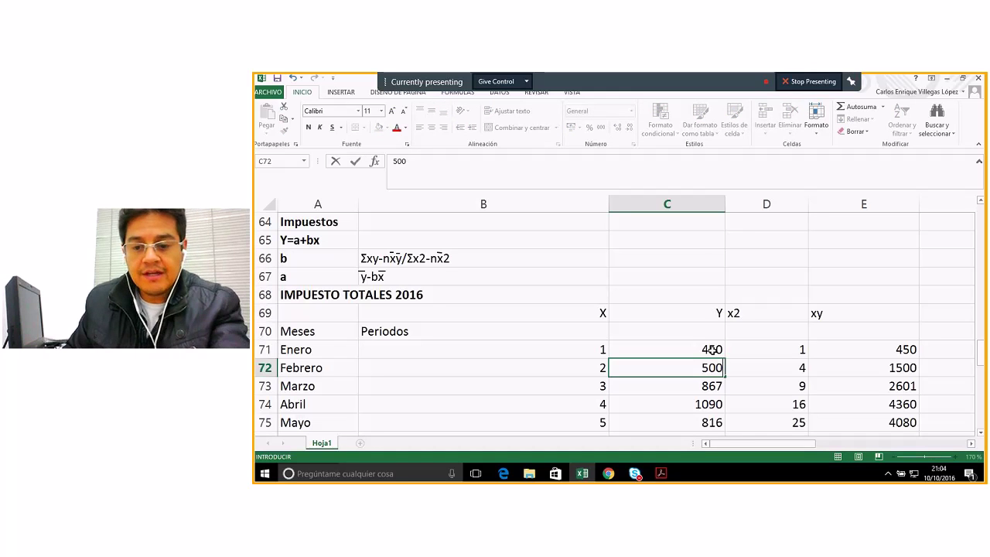
key(Return)
text(550)
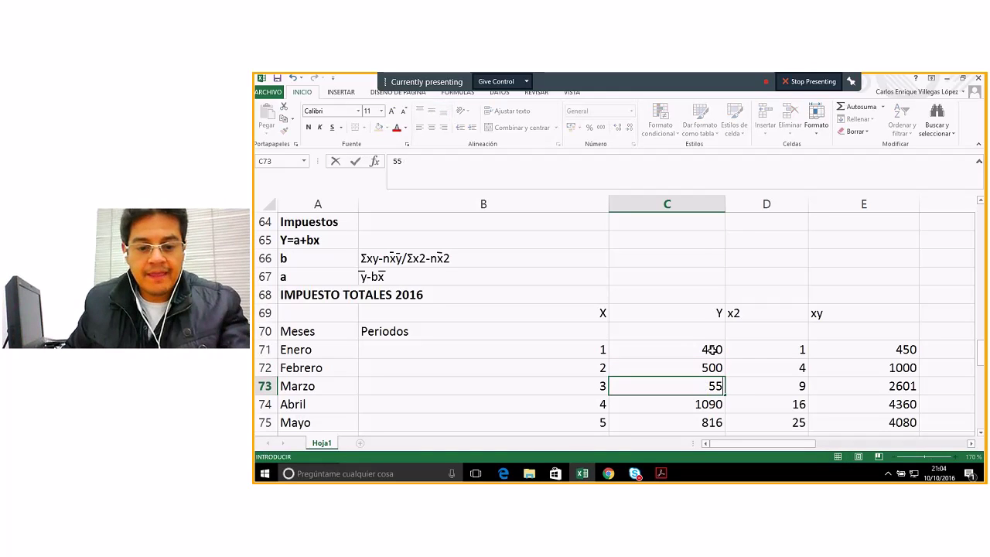
key(Return)
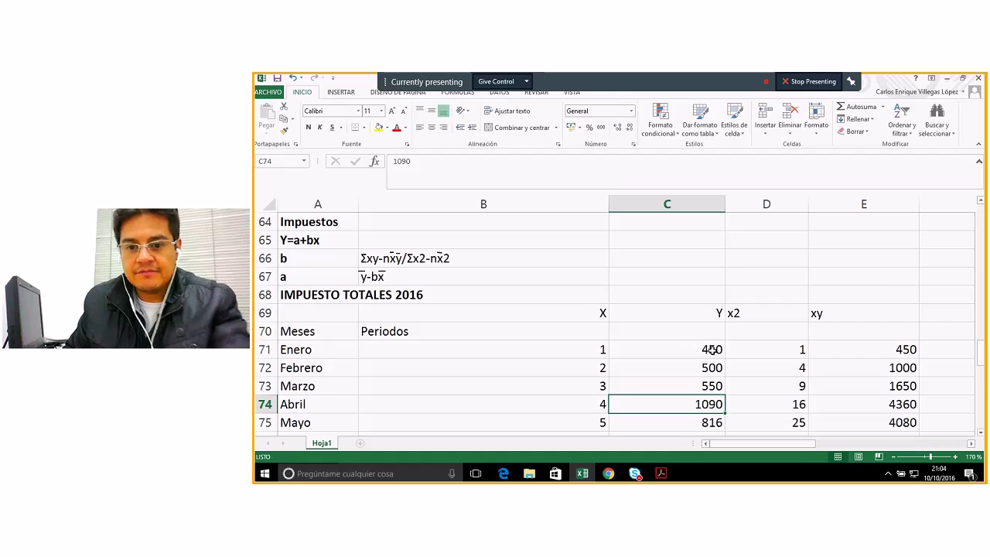
- Replace the Y values for Abril and Mayo in C74:C75 with the Sanciones amounts 600 and 650 from row 101
scroll(712, 350, down, 7)
scroll(713, 350, down, 4)
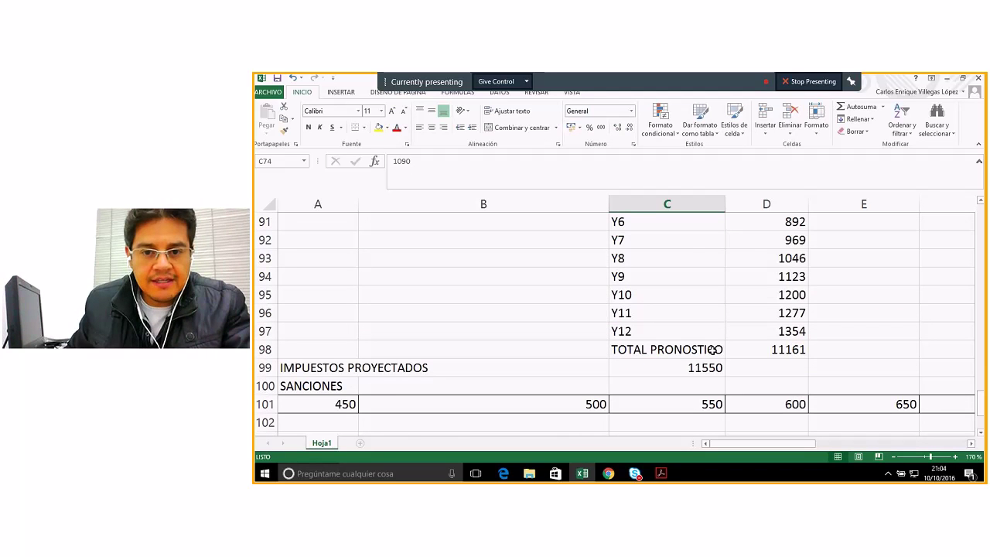
click(971, 444)
click(970, 444)
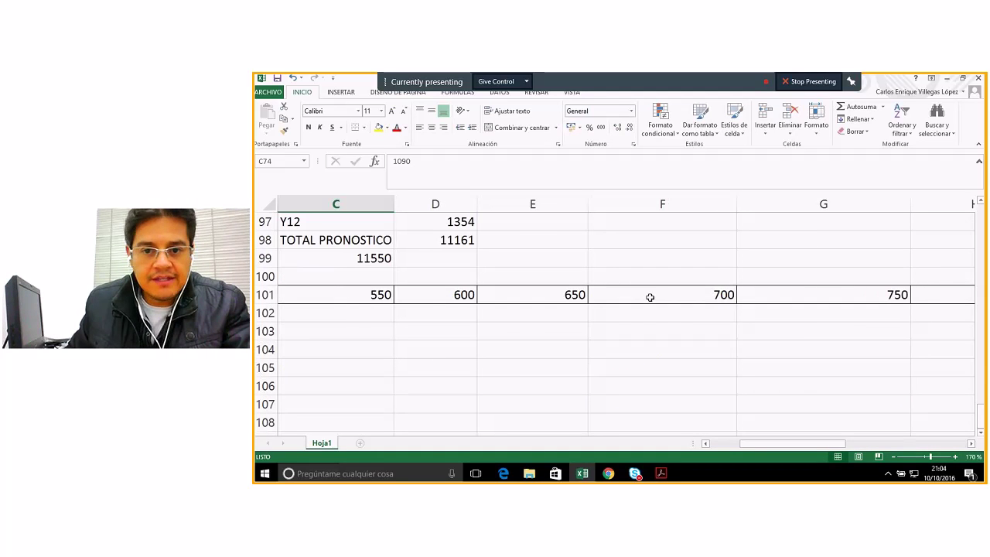
scroll(543, 323, up, 7)
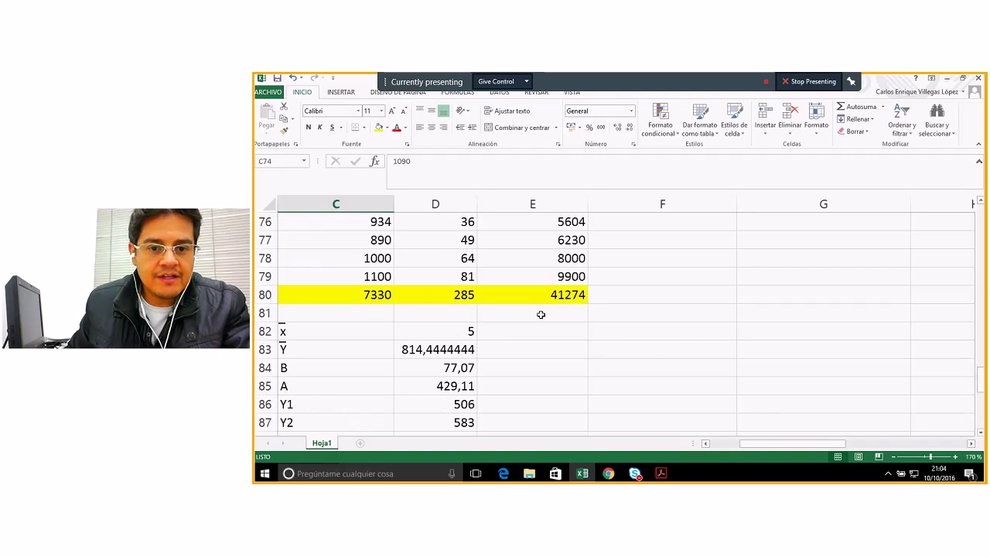
scroll(541, 315, up, 2)
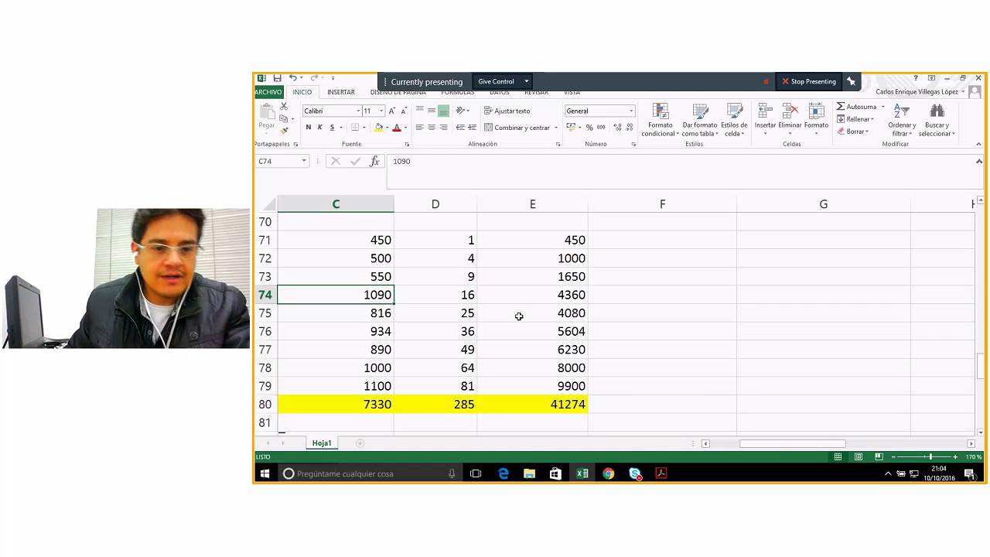
text(600)
key(Return)
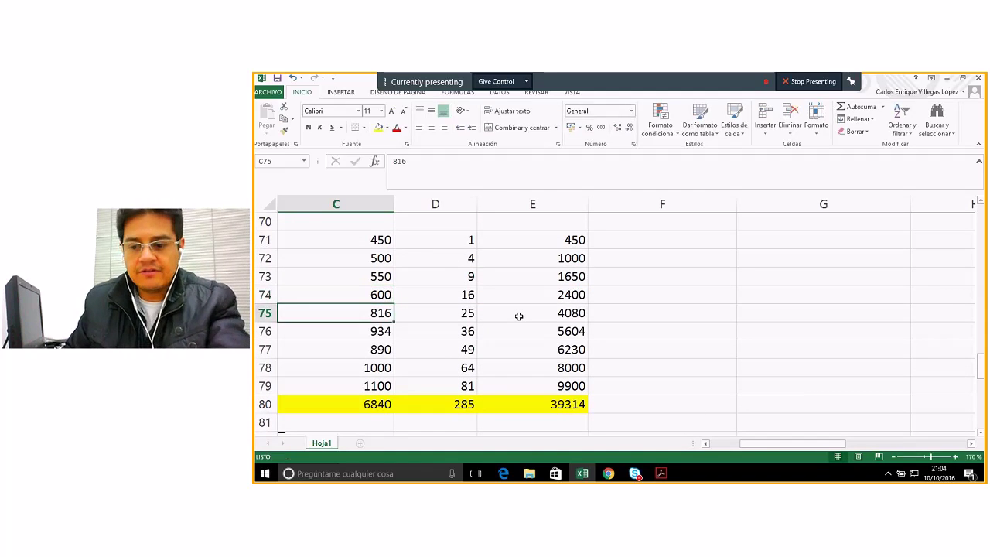
text(650)
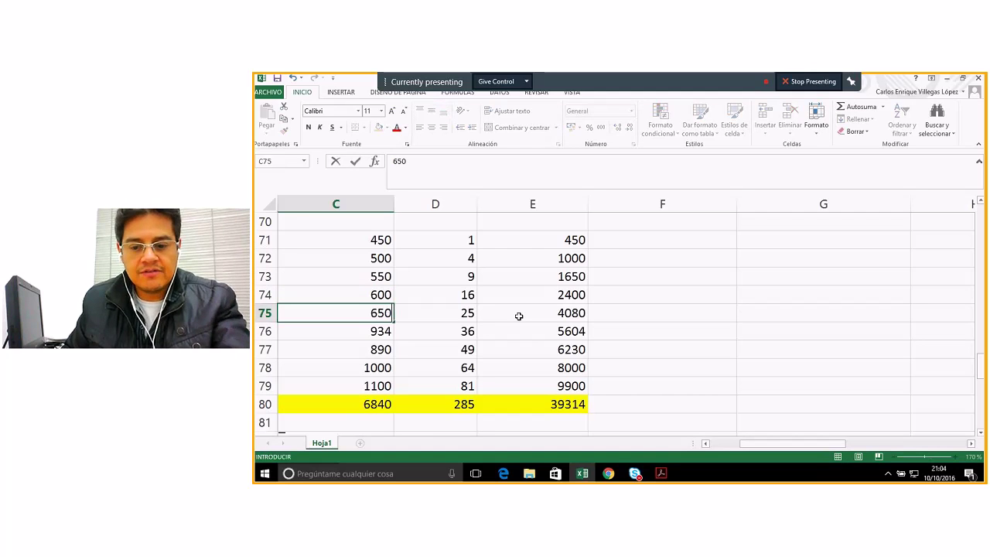
key(Return)
- Replace the Y values for Junio and Julio in C76:C77 with the Sanciones amounts 700 and 750 from row 101
scroll(519, 315, down, 8)
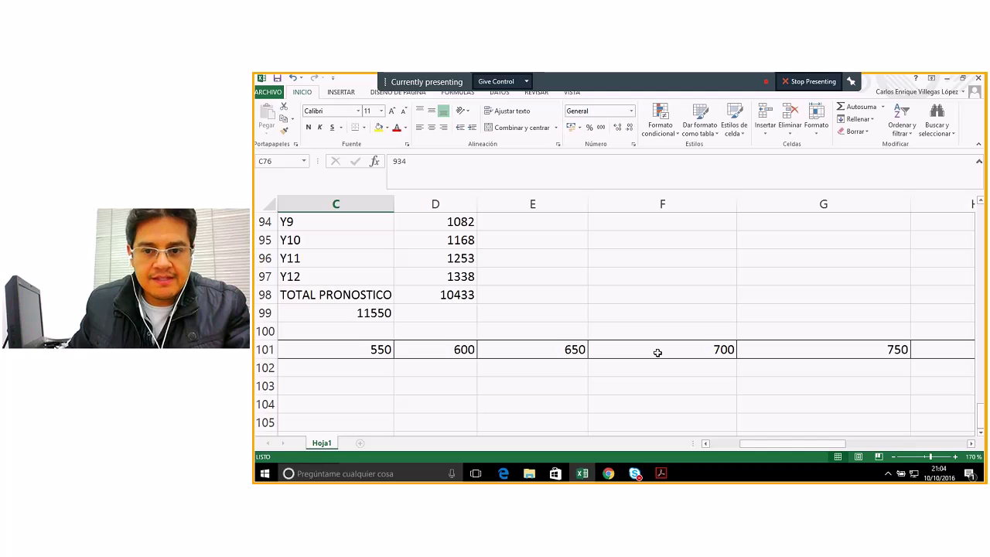
key(ctrl+End)
scroll(425, 358, up, 8)
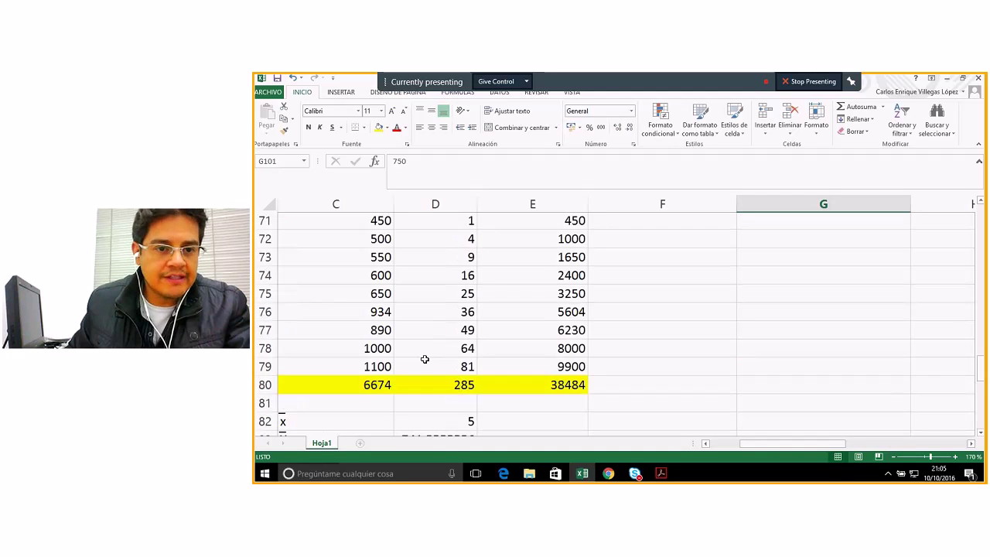
scroll(424, 358, up, 1)
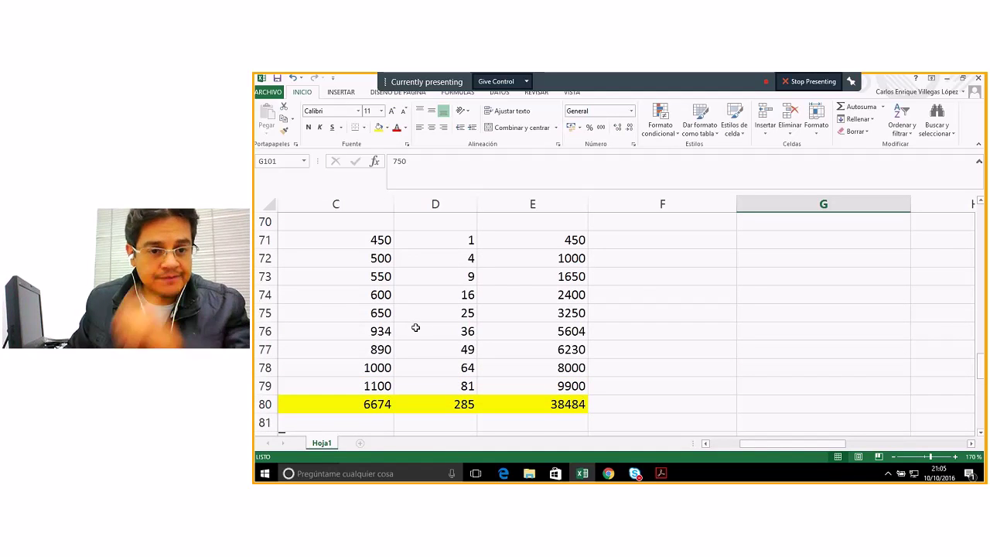
click(378, 331)
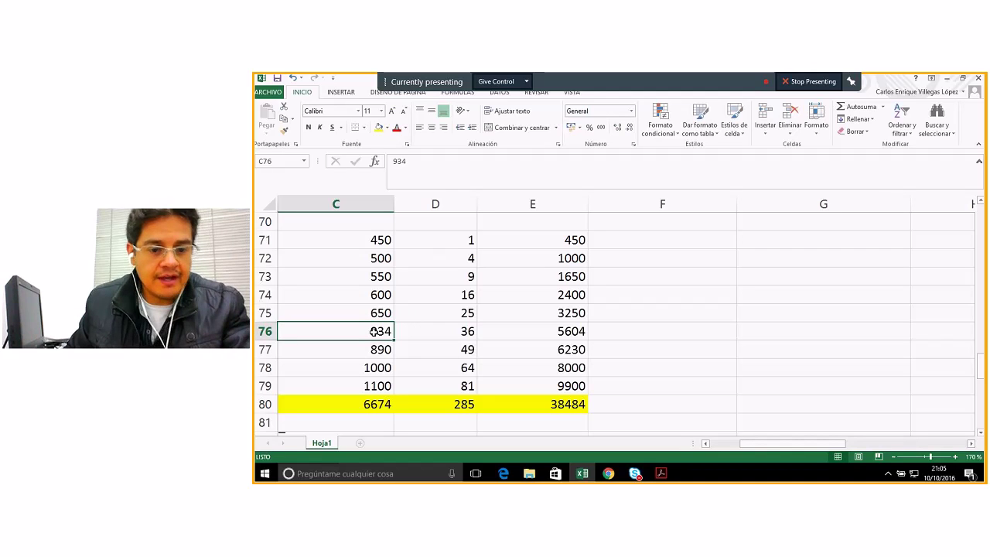
text(700)
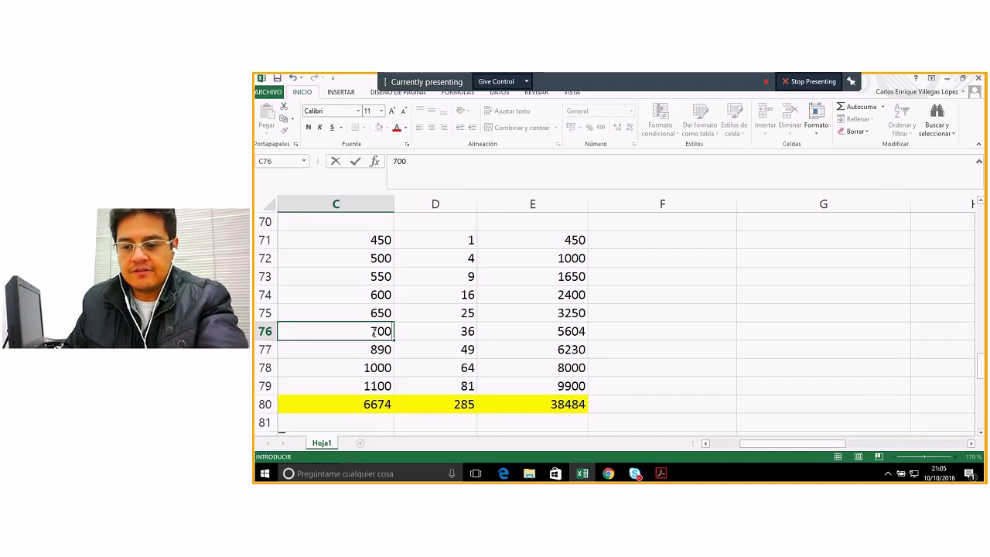
key(Return)
text(750)
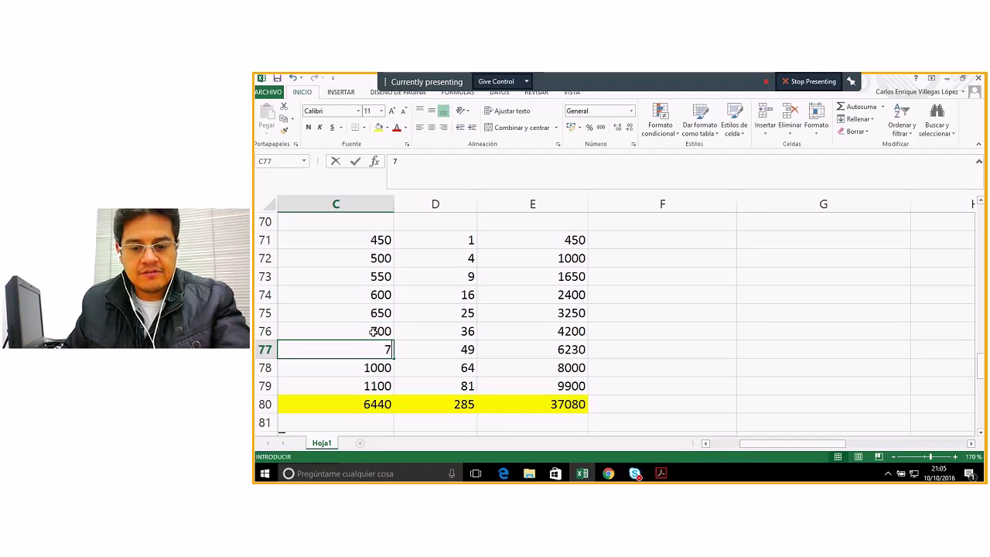
- Replace the Y values for Agosto and Septiembre in C78:C79 with the Sanciones amounts 800 and 850 from row 101
scroll(417, 344, down, 1)
scroll(418, 344, down, 9)
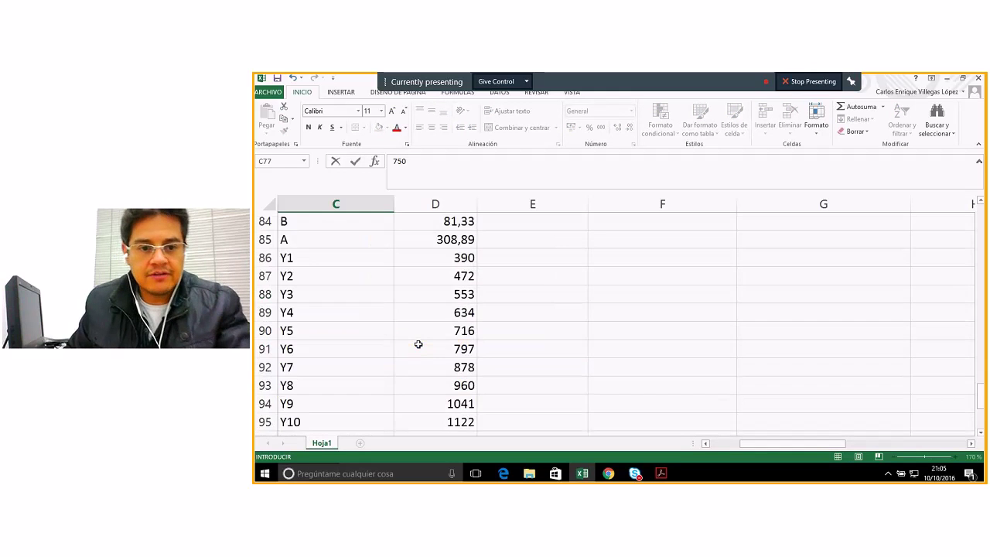
scroll(418, 344, up, 1)
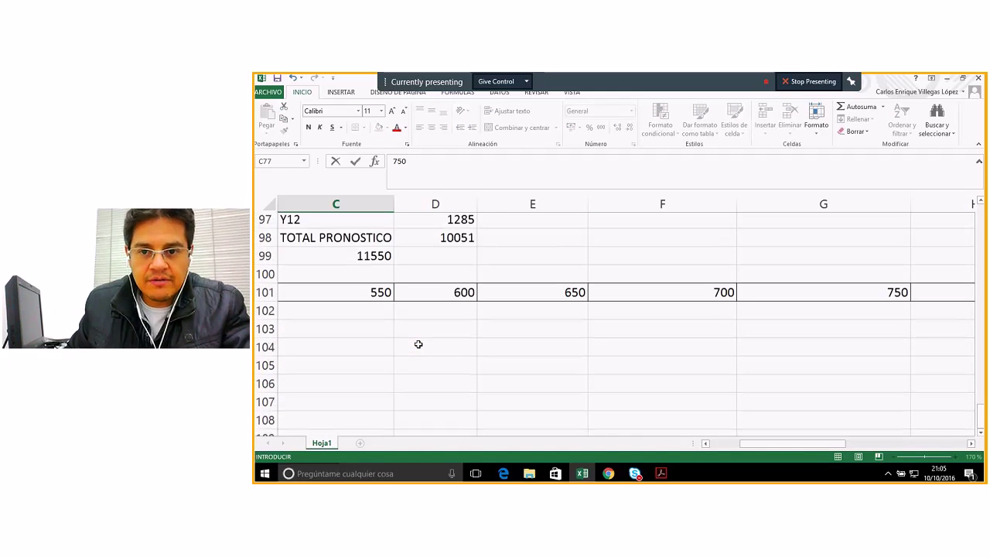
click(971, 444)
click(972, 444)
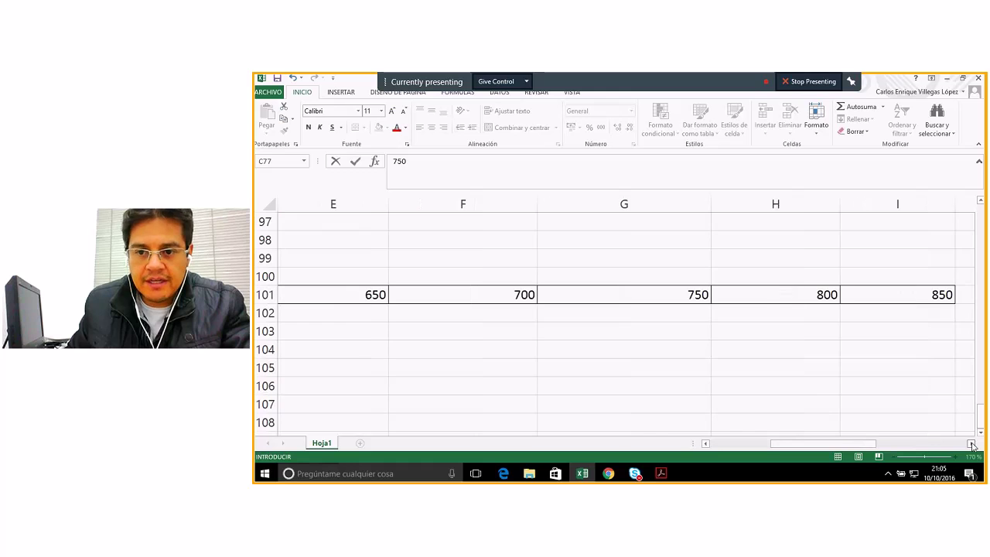
click(971, 443)
drag(851, 443, 701, 454)
scroll(630, 362, up, 4)
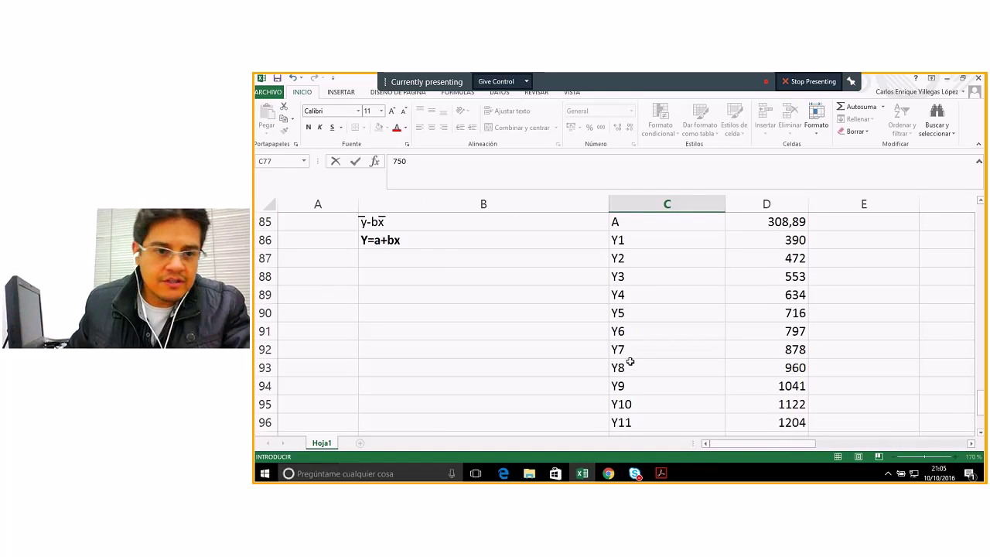
scroll(630, 362, up, 3)
scroll(630, 360, up, 3)
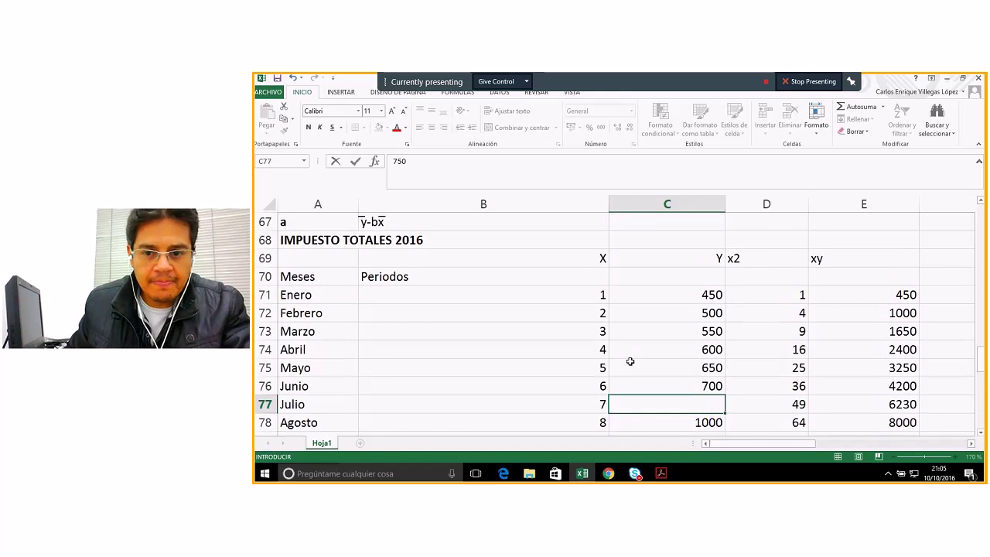
scroll(650, 348, down, 2)
click(696, 313)
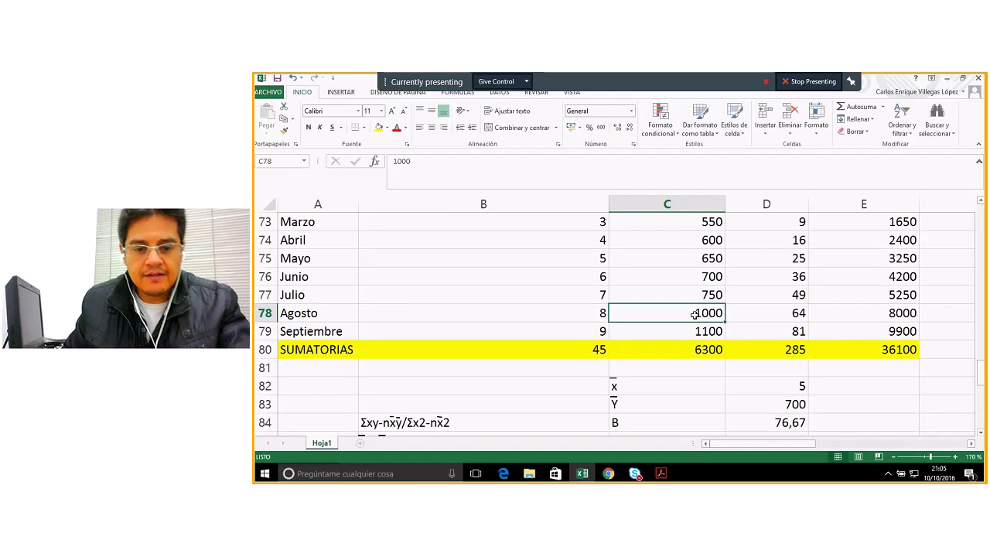
text(800)
key(Return)
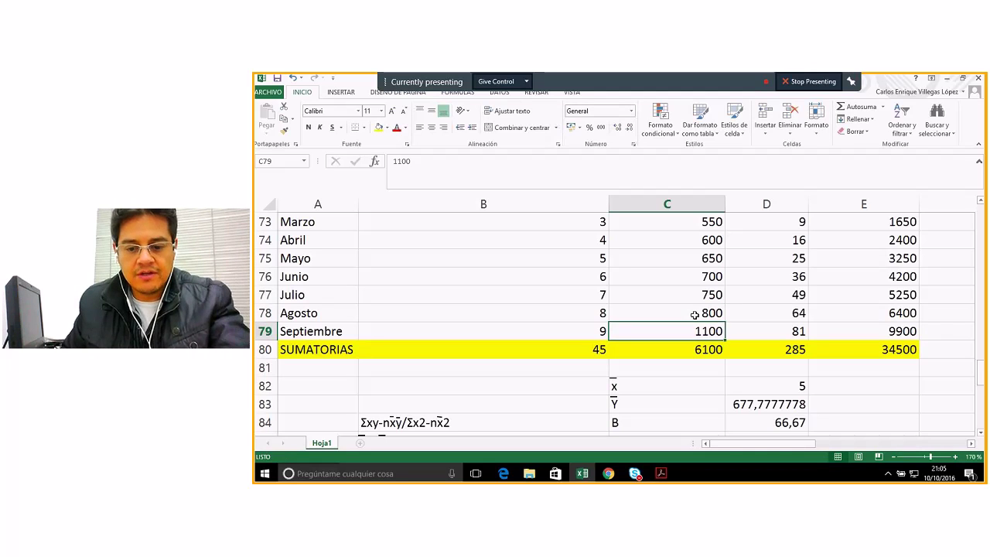
text(850)
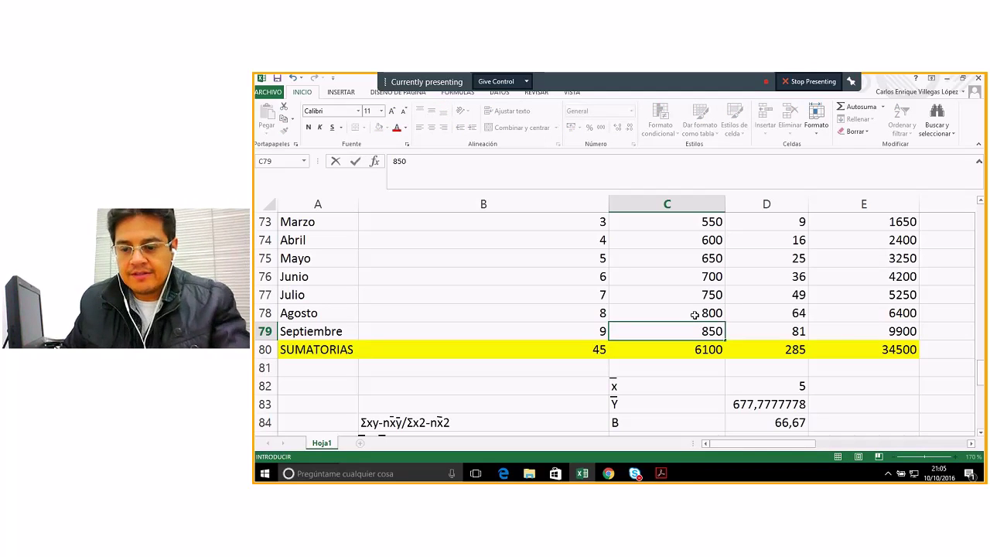
key(Return)
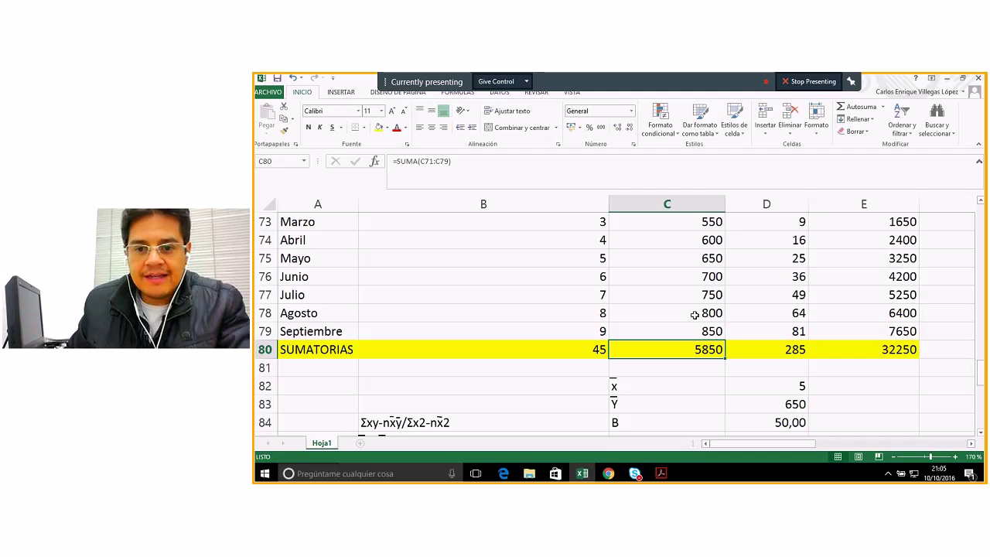
- Record the TOTAL PRONOSTICO from D98 beside the SANCIONES label by entering 8700 in C100
scroll(694, 314, down, 2)
scroll(695, 315, down, 5)
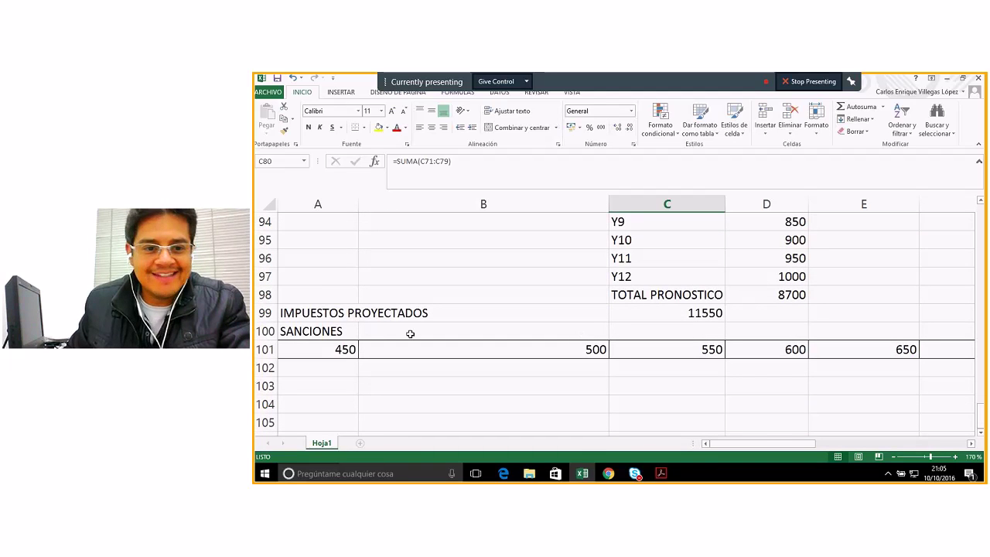
click(676, 331)
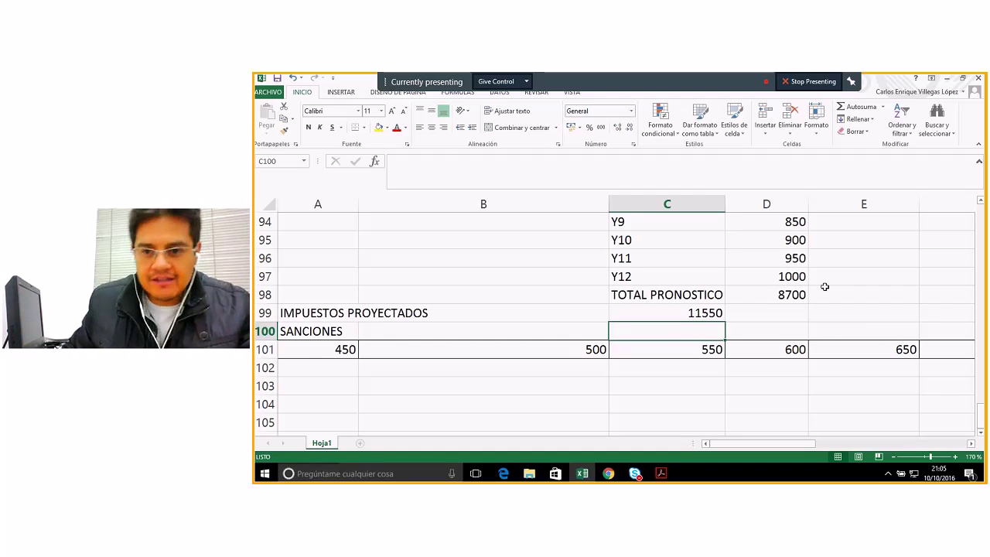
click(792, 294)
click(678, 327)
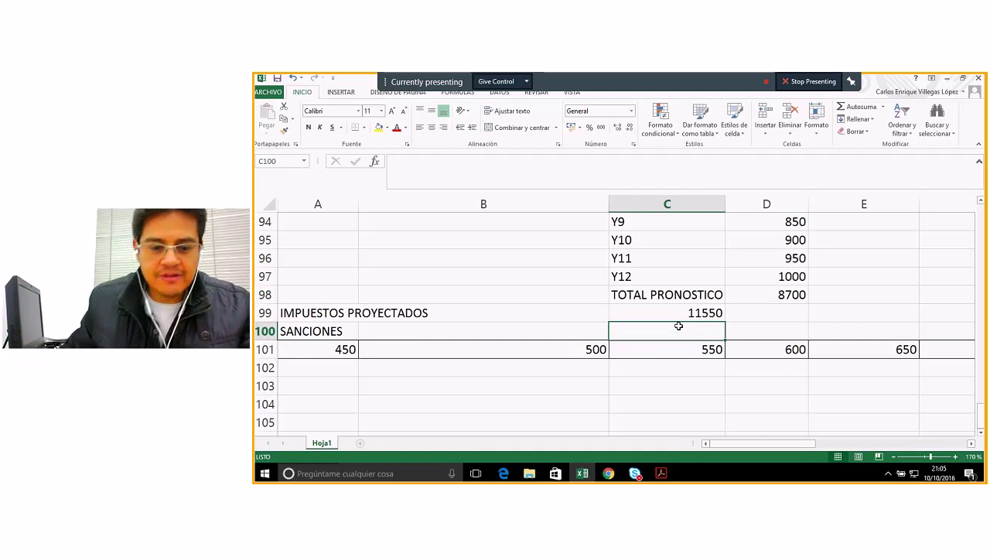
text(8700)
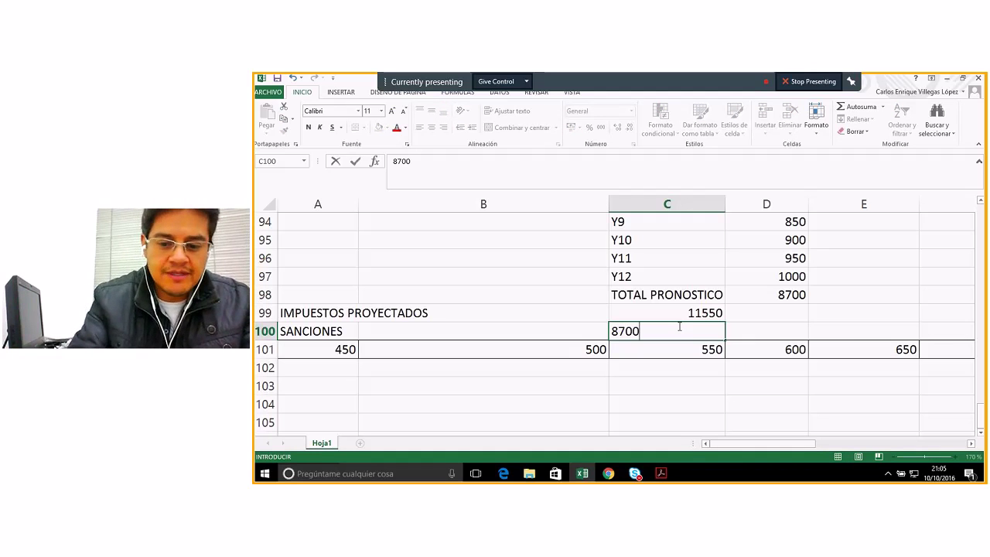
key(Return)
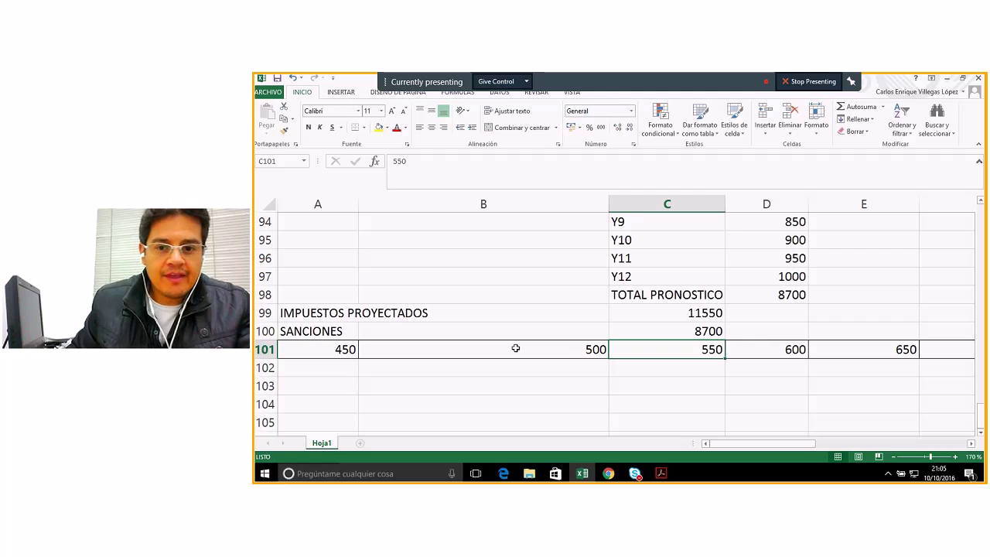
- Insert an empty row at row 101, between the SANCIONES total and the copied monthly values
click(264, 352)
right_click(265, 352)
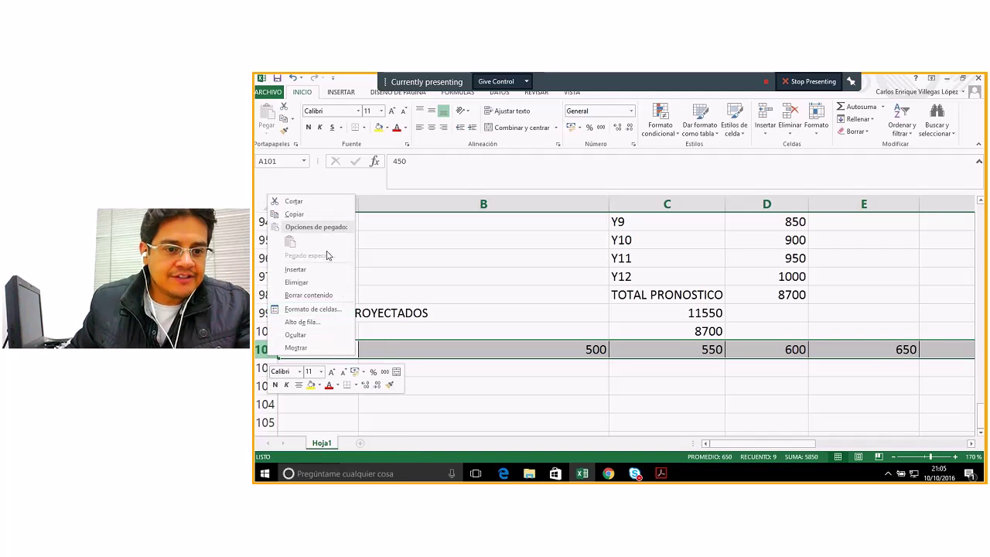
click(312, 270)
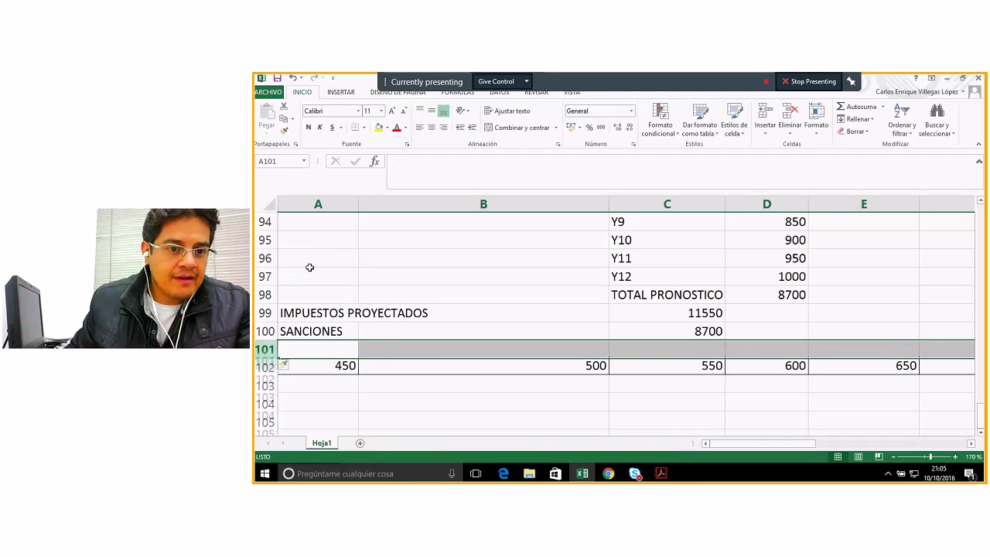
click(325, 349)
scroll(533, 346, up, 11)
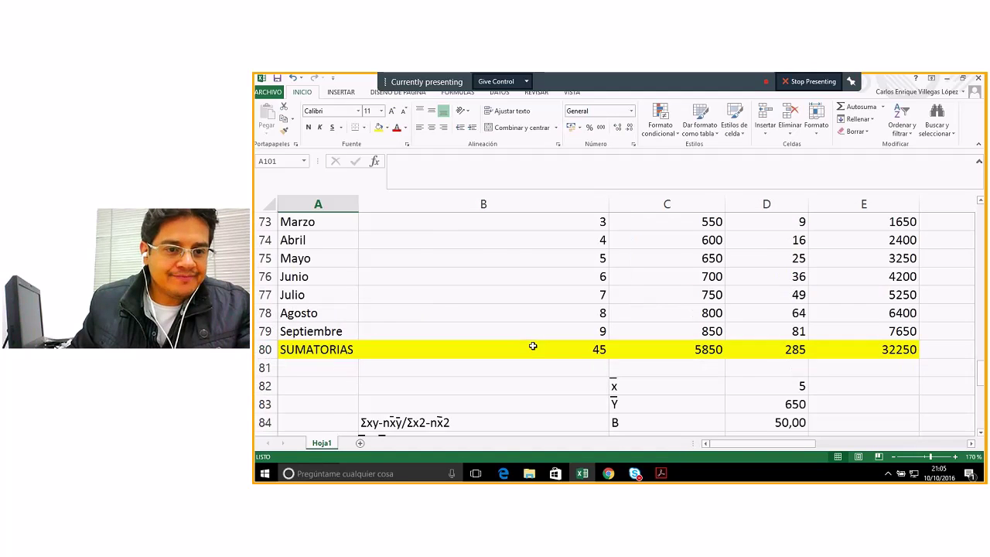
scroll(532, 347, up, 4)
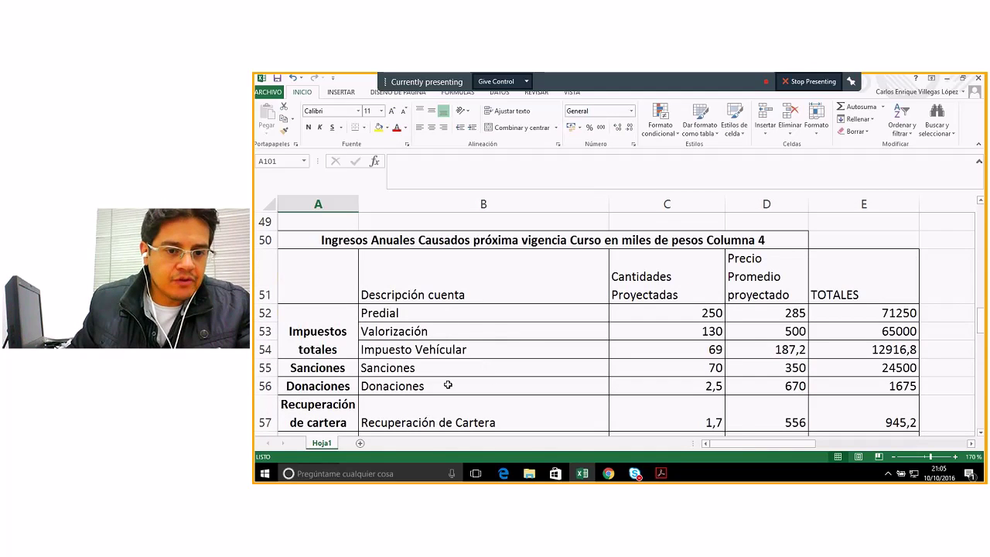
scroll(445, 372, up, 6)
scroll(445, 372, up, 6)
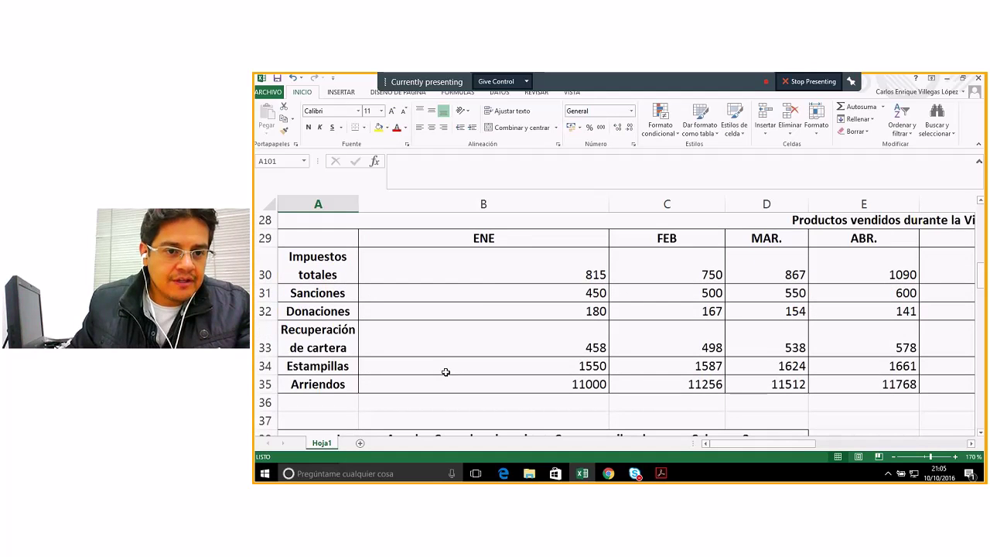
scroll(447, 372, down, 1)
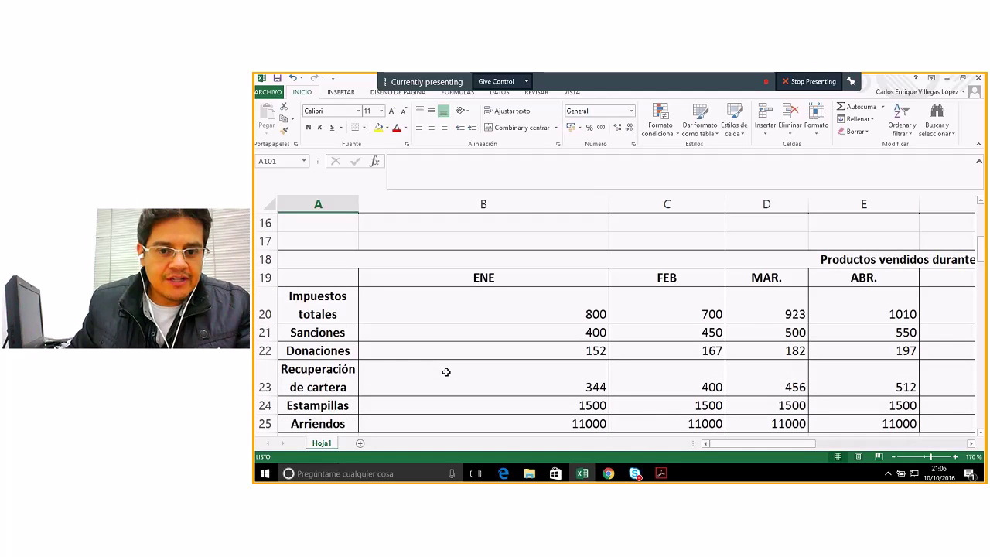
drag(438, 349, 672, 347)
click(553, 350)
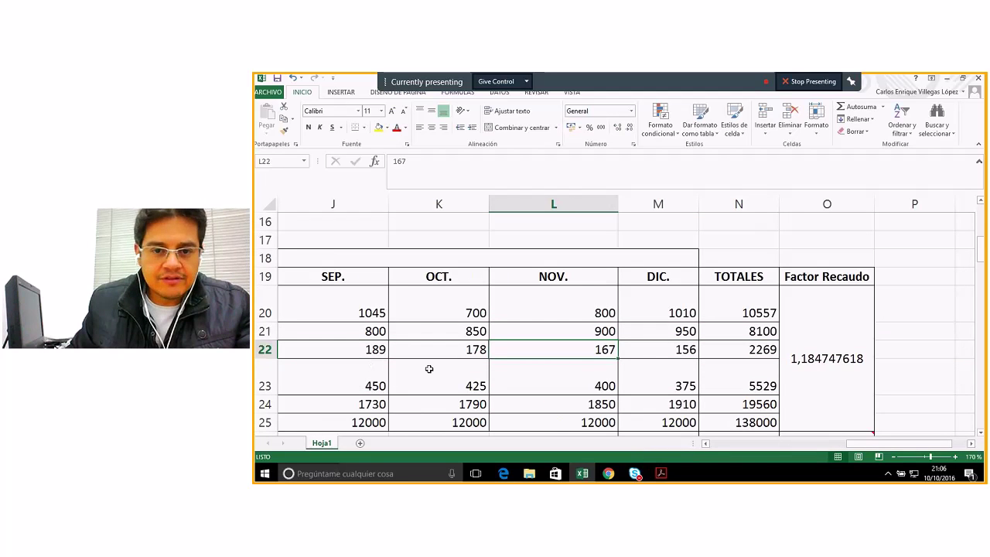
click(705, 444)
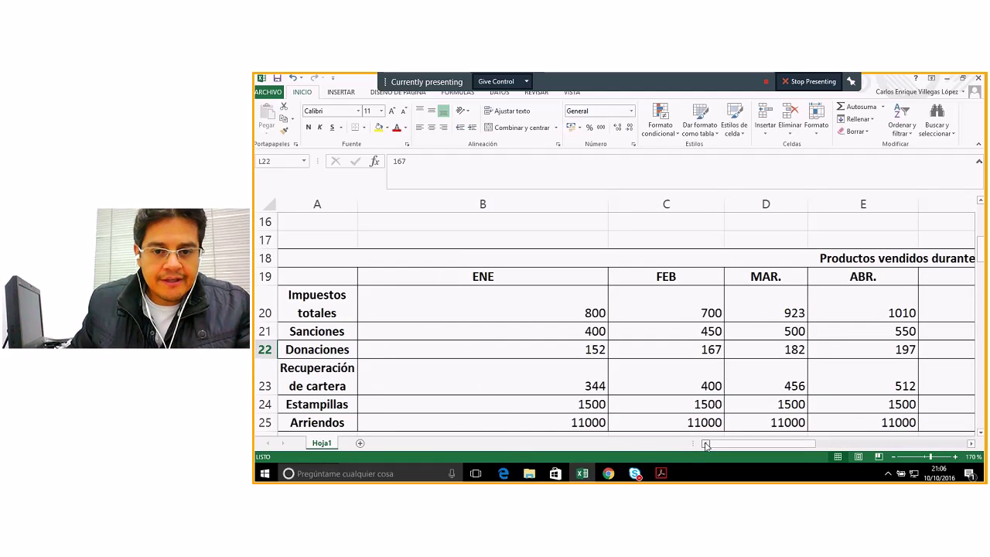
- Copy the January to September Donaciones values from B32:J32 over the Sanciones values in row 102, starting at A102
scroll(643, 359, down, 4)
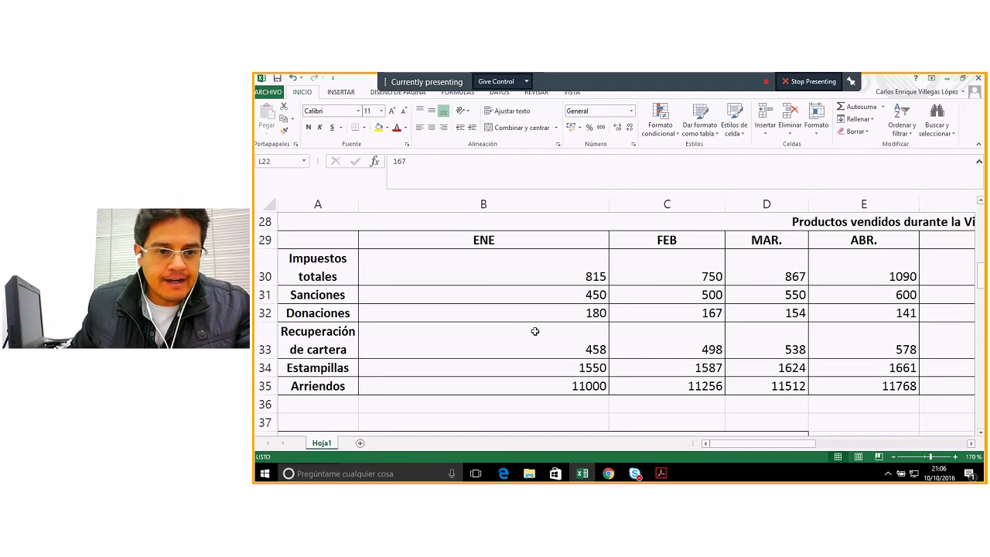
drag(570, 313, 619, 313)
key(ctrl+c)
scroll(524, 388, down, 7)
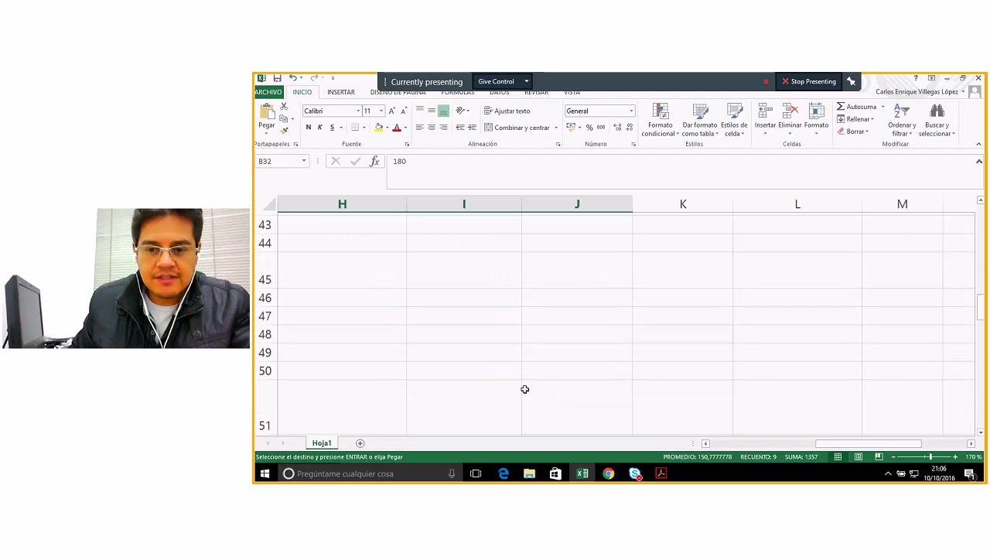
scroll(523, 388, down, 4)
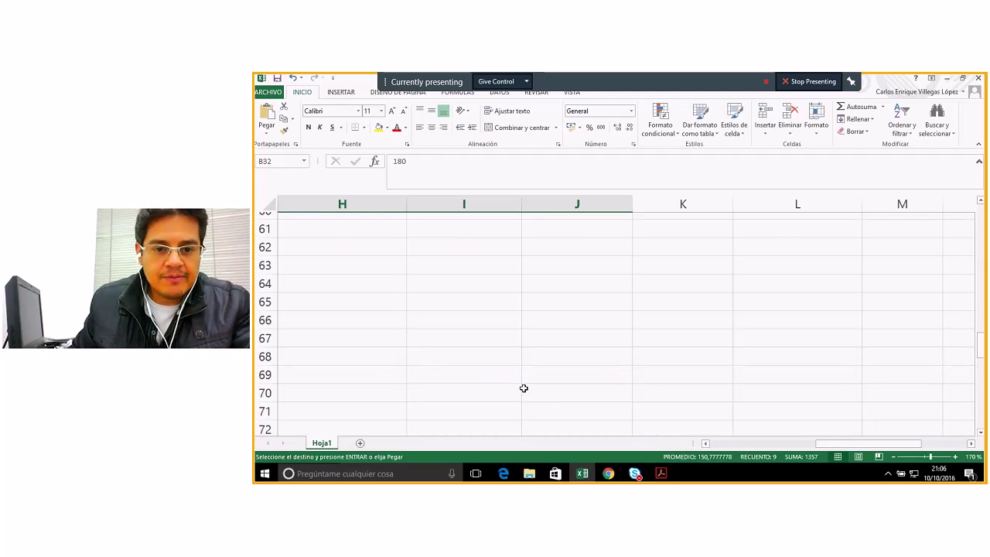
click(706, 443)
click(710, 443)
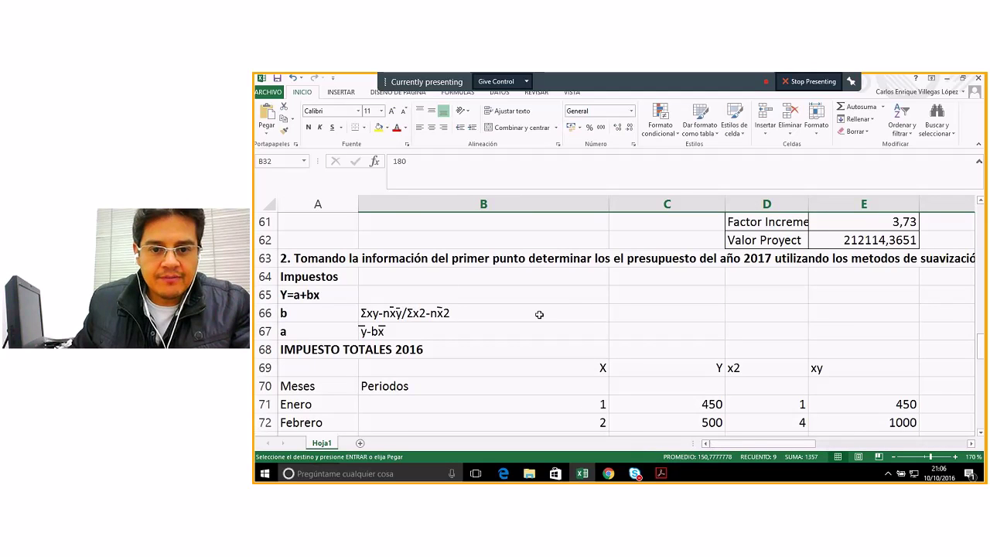
scroll(535, 316, down, 12)
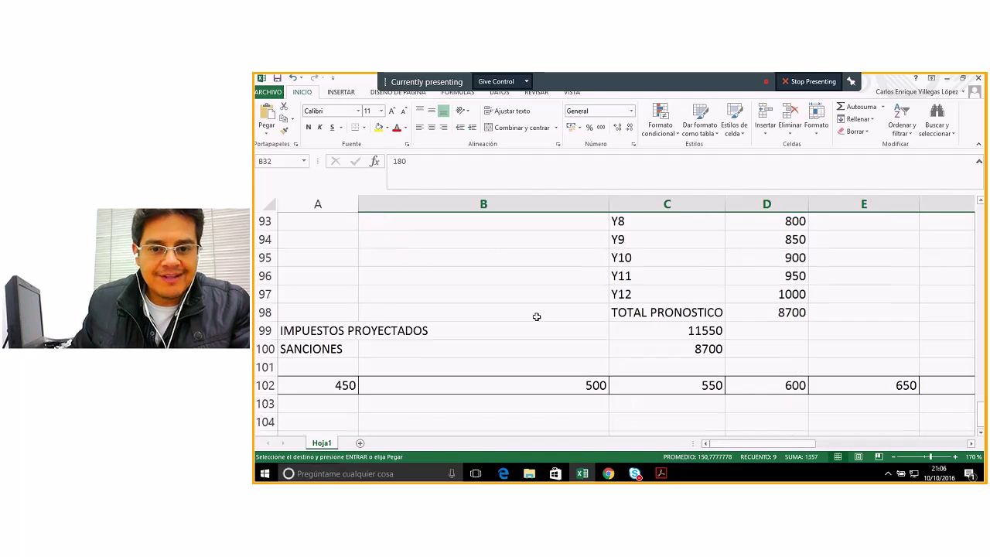
click(321, 311)
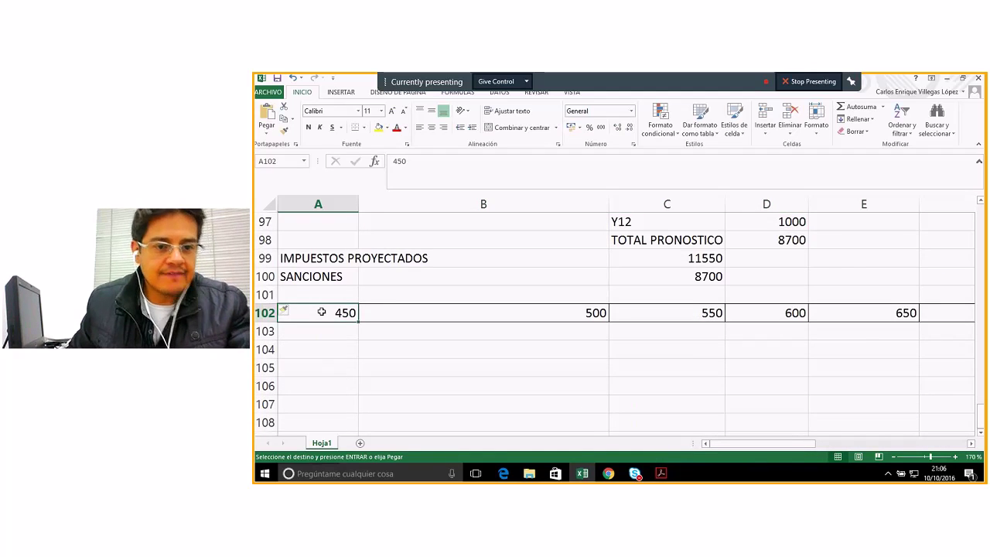
key(ctrl+v)
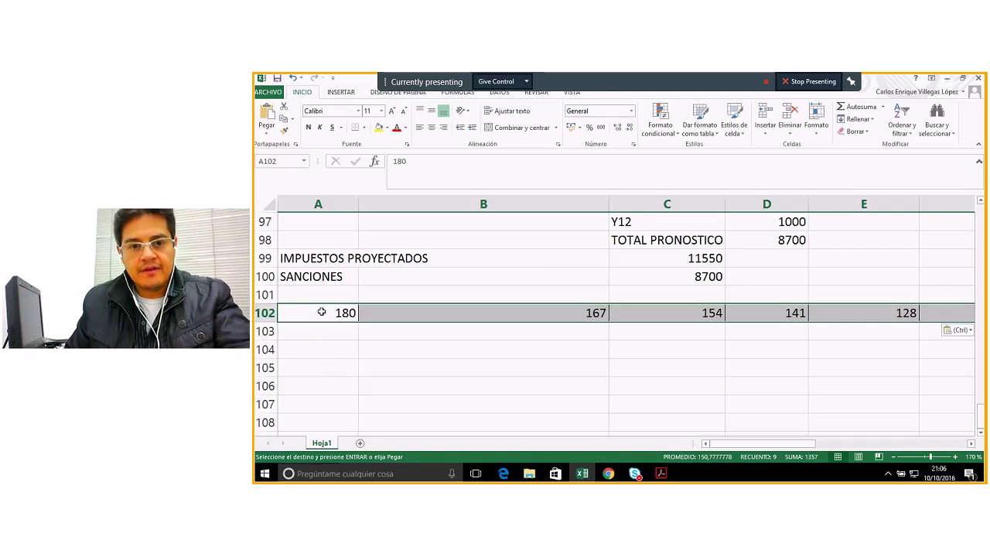
- Replace the Y values for Enero and Febrero in C71:C72 with the Donaciones amounts 180 and 167 from row 102
scroll(531, 301, up, 1)
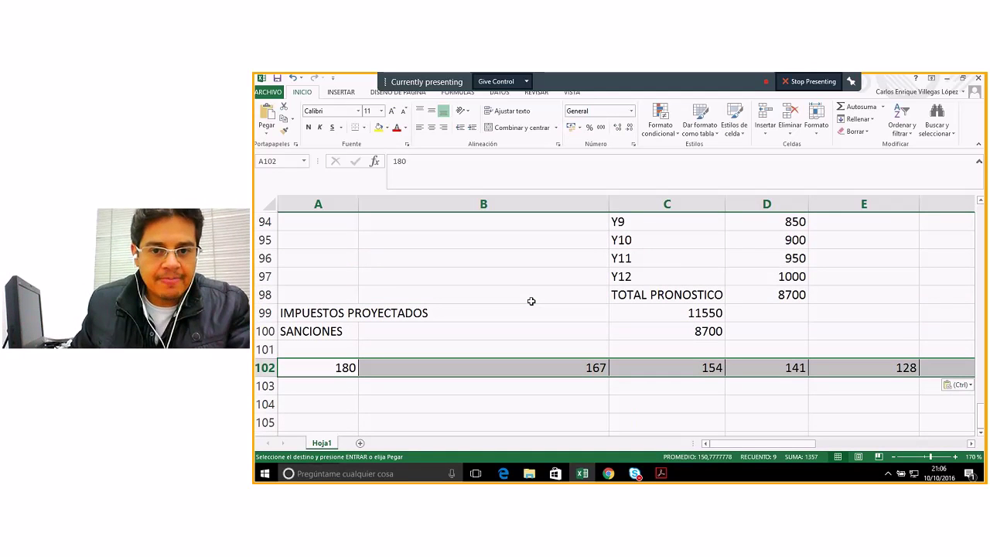
key(shift+Left)
key(shift+Left)
key(shift+Left)
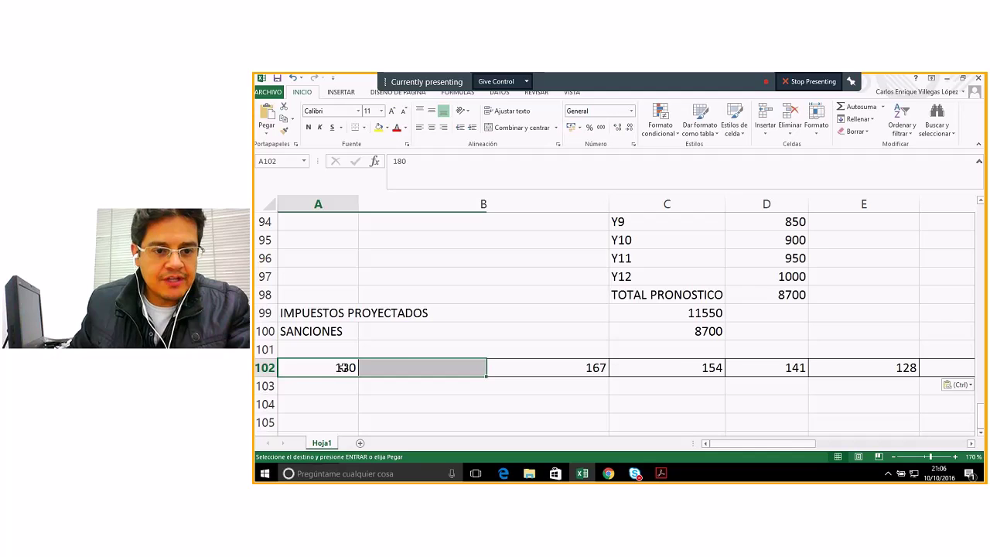
click(464, 368)
scroll(614, 343, up, 5)
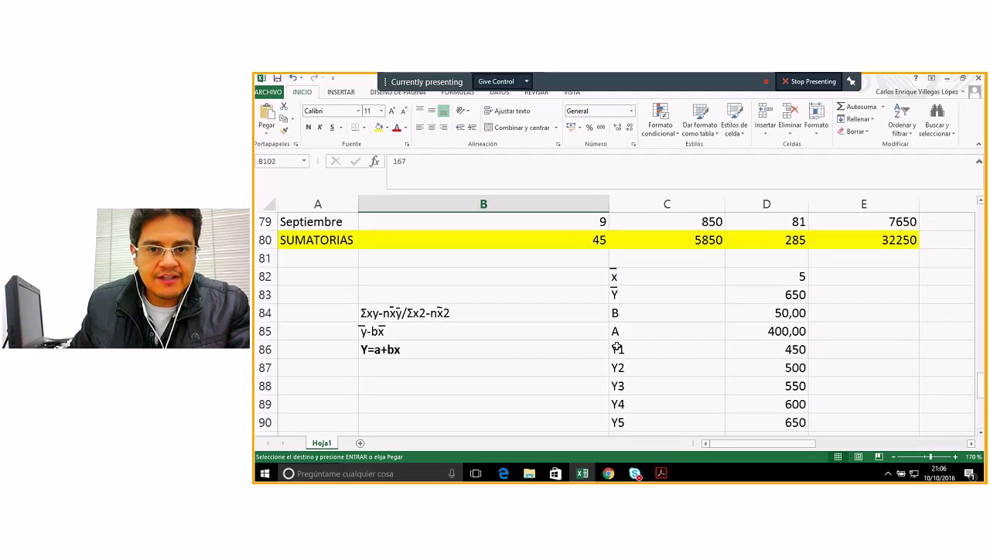
scroll(617, 347, up, 1)
scroll(617, 345, up, 3)
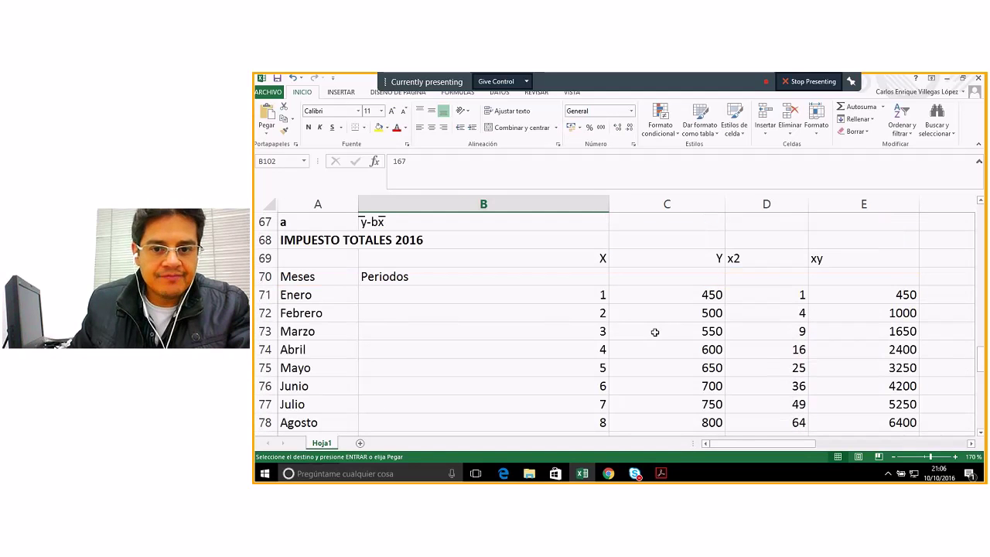
click(712, 294)
text(180)
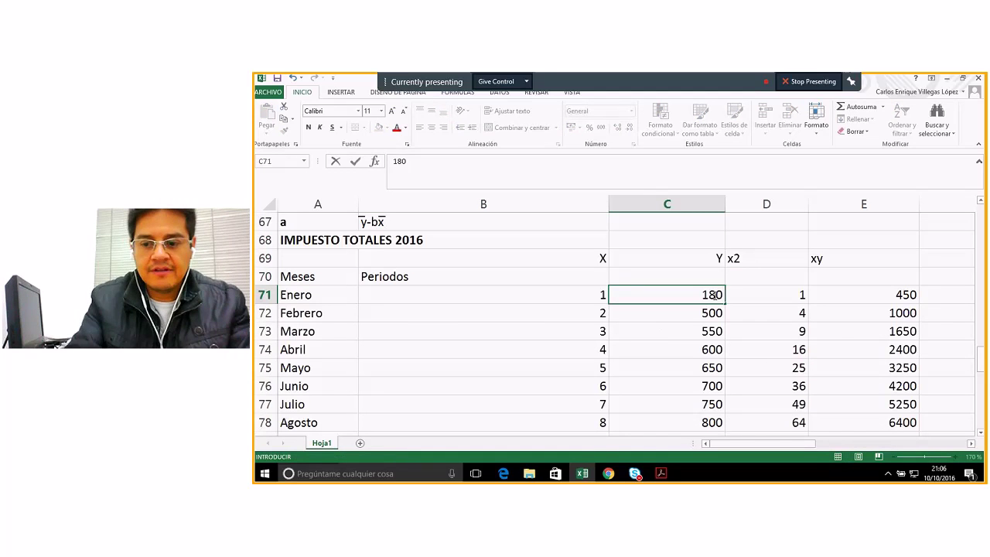
key(Return)
text(1)
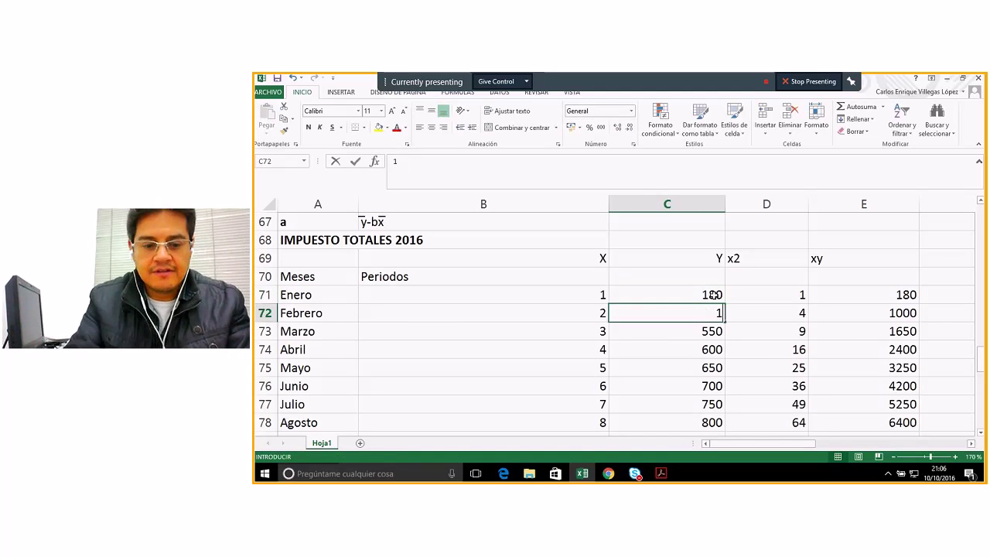
text(67)
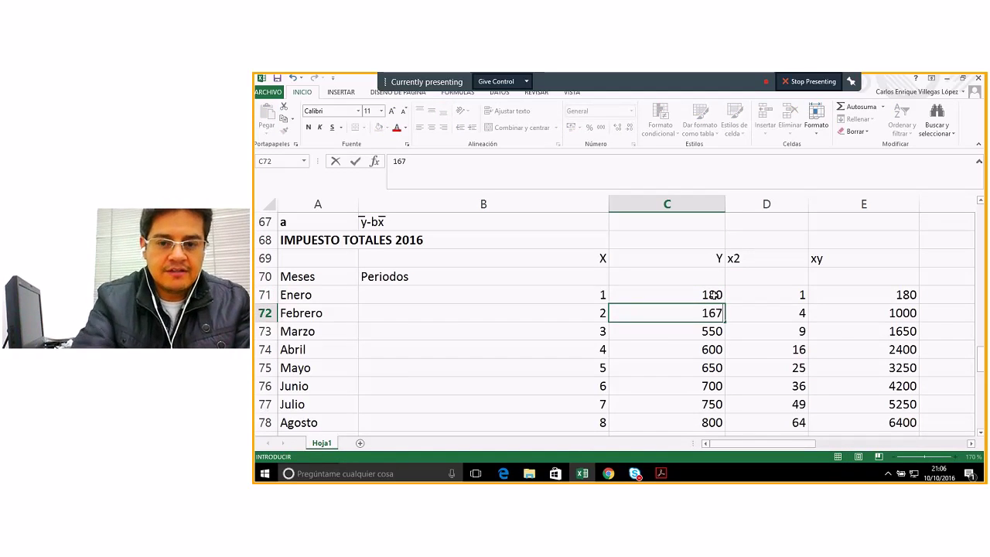
key(Return)
- Replace the Y values for Marzo and Abril in C73:C74 with the Donaciones amounts 154 and 141 from row 102
scroll(692, 349, down, 7)
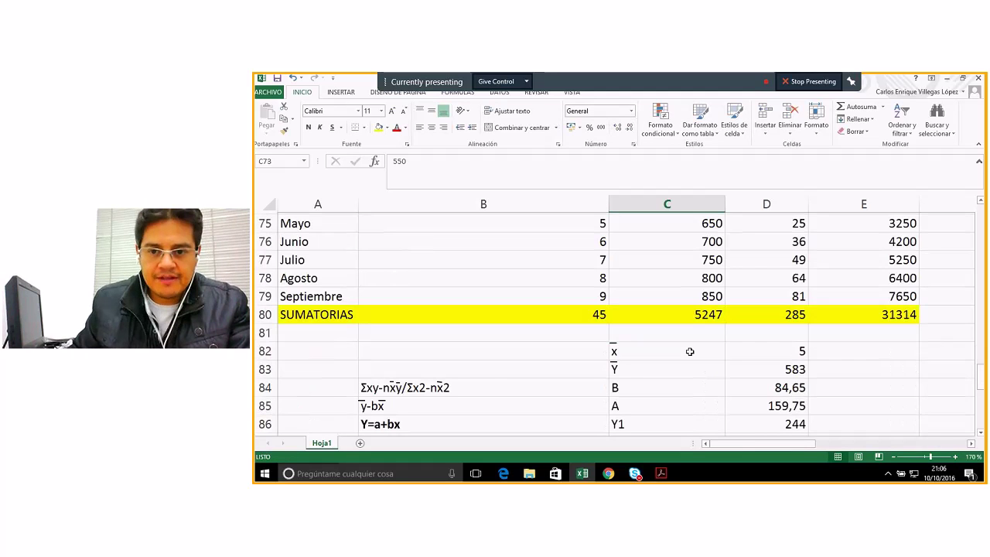
scroll(669, 359, down, 4)
scroll(669, 359, up, 1)
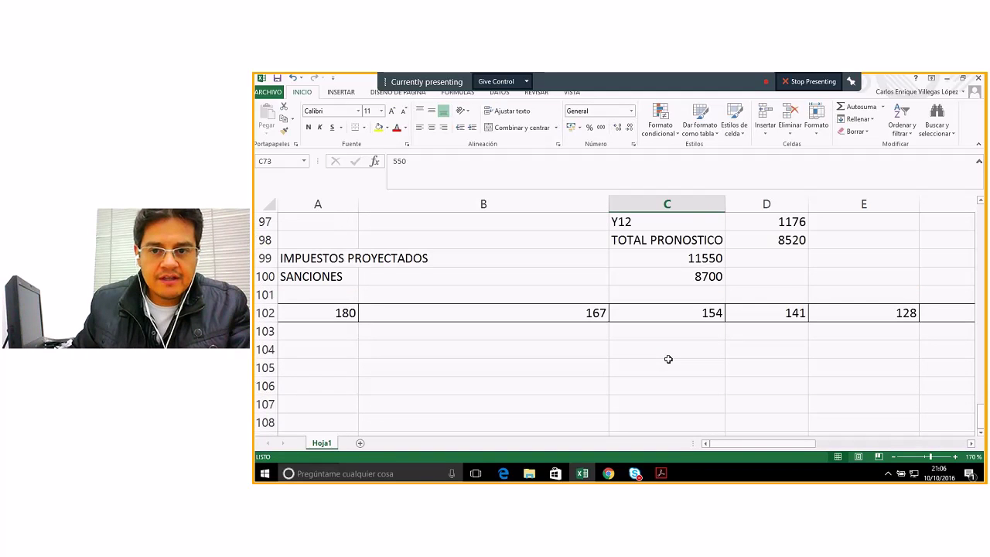
scroll(668, 359, up, 10)
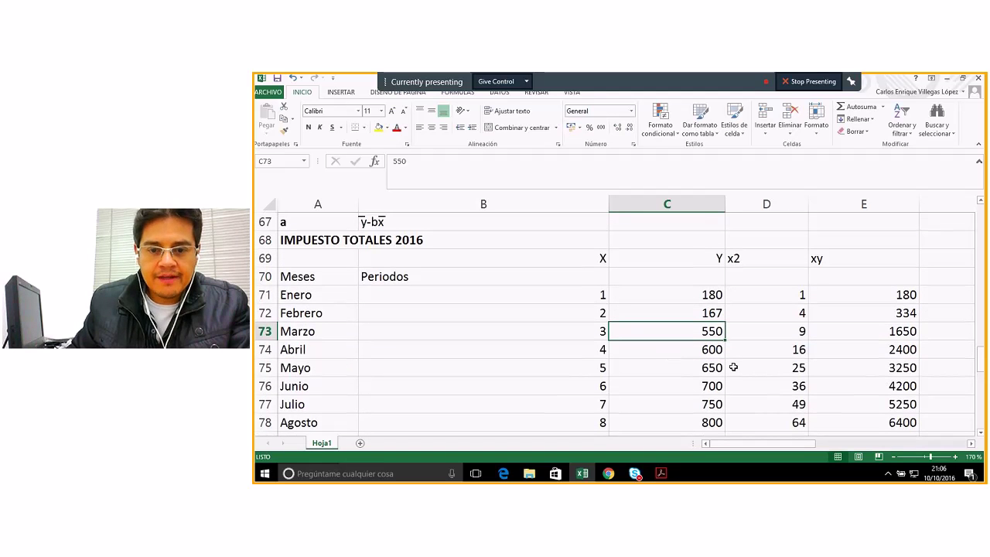
text(154)
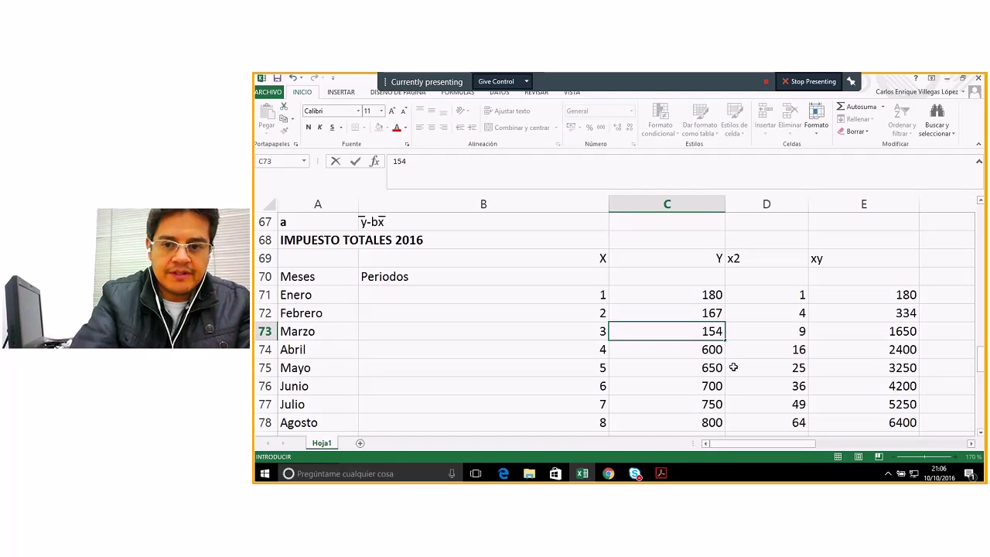
key(Return)
text(141)
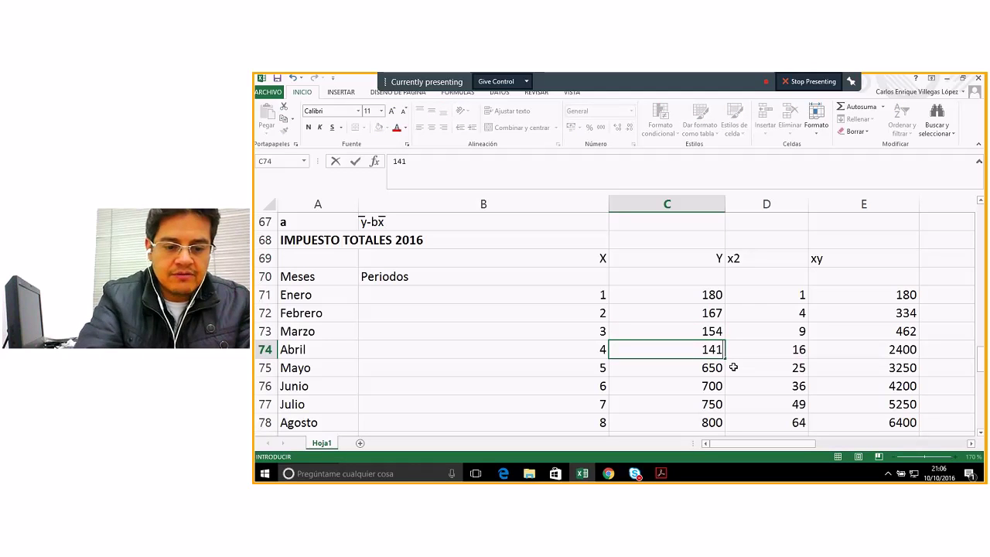
key(Return)
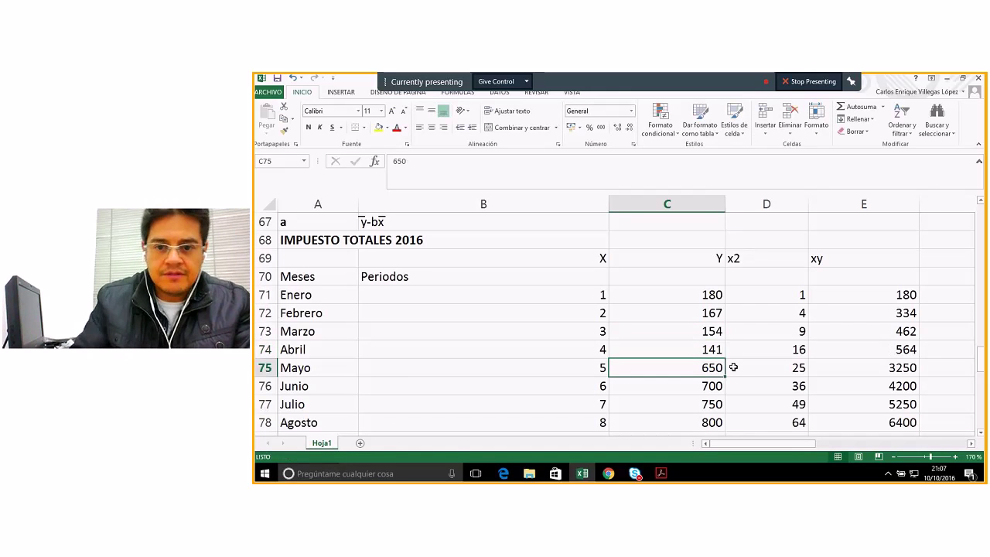
- Replace the Y values for Mayo, Junio and Julio in C75:C77 with the Donaciones amounts 128, 115 and 102 from row 102
scroll(733, 368, down, 2)
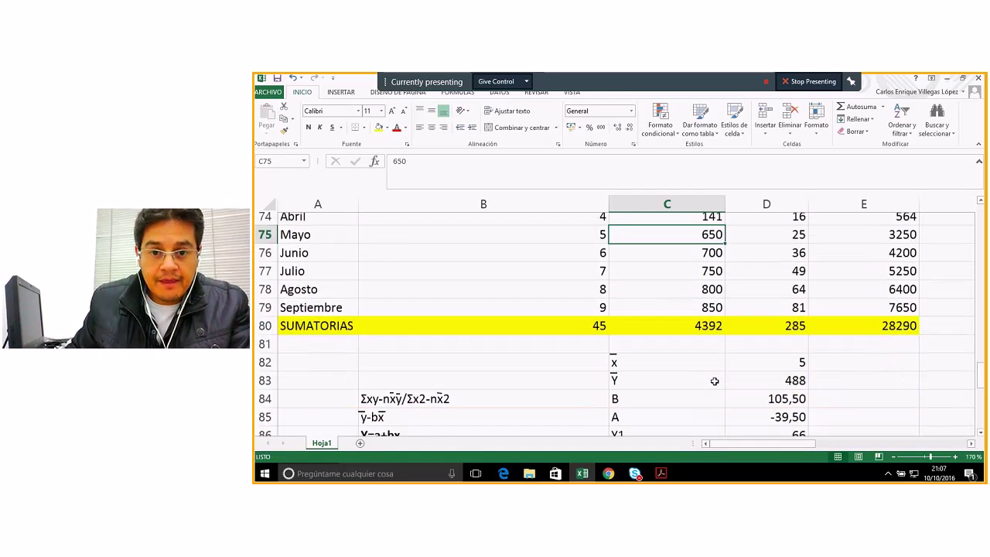
scroll(715, 380, down, 8)
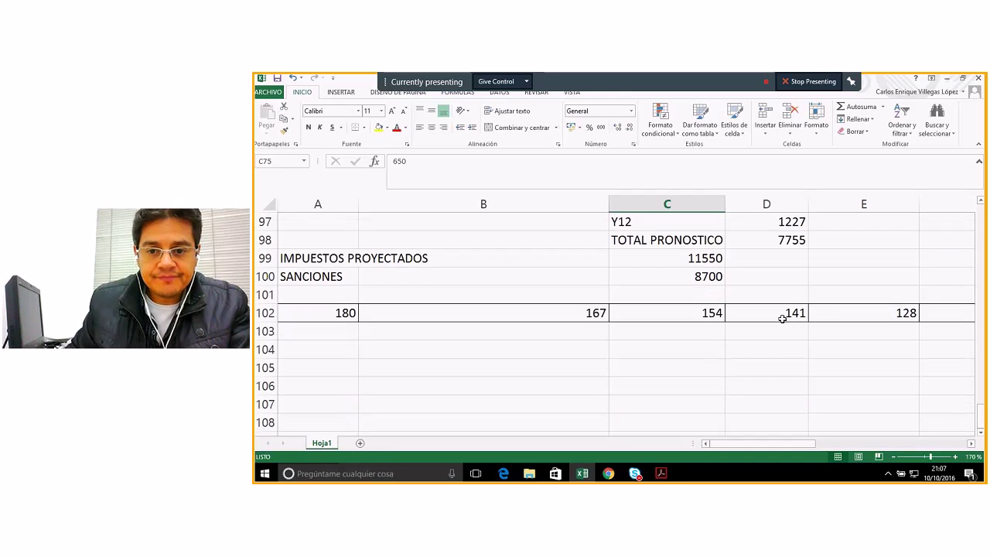
click(787, 314)
click(828, 317)
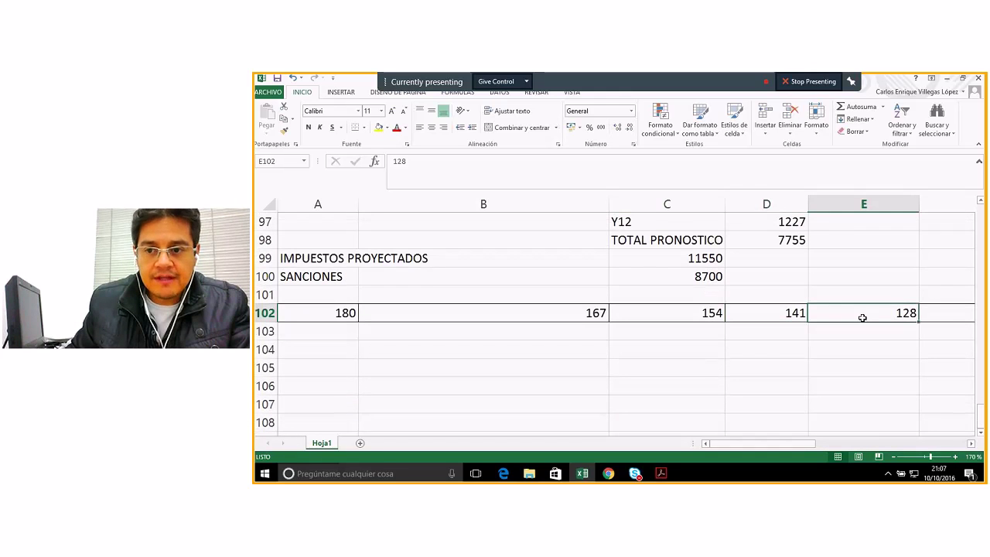
click(971, 443)
click(971, 443)
click(658, 313)
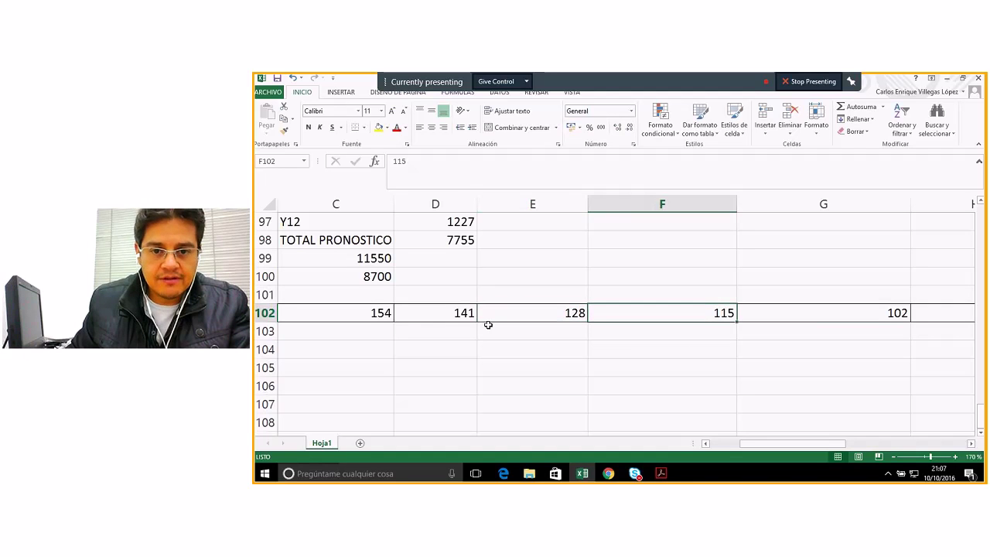
scroll(493, 320, up, 6)
scroll(492, 321, up, 4)
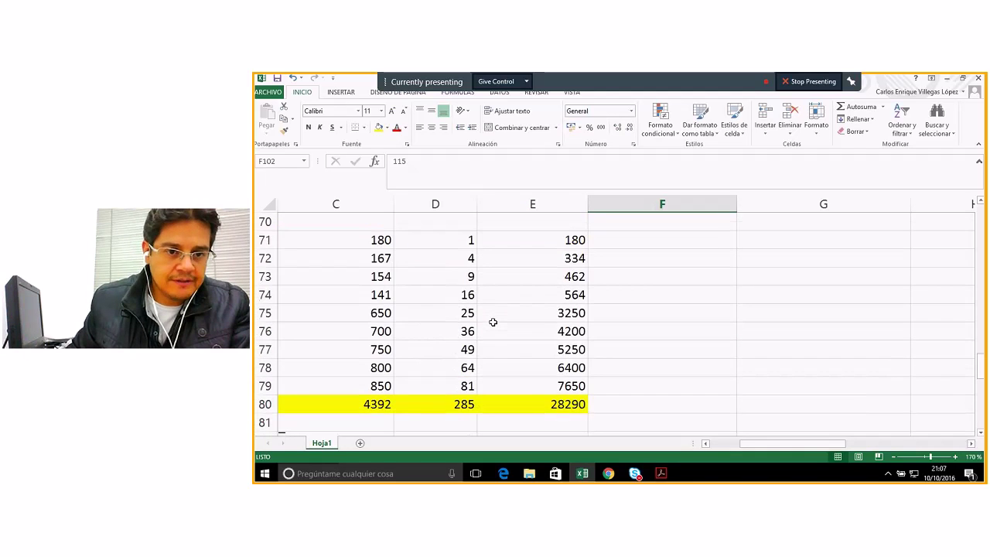
scroll(493, 322, down, 1)
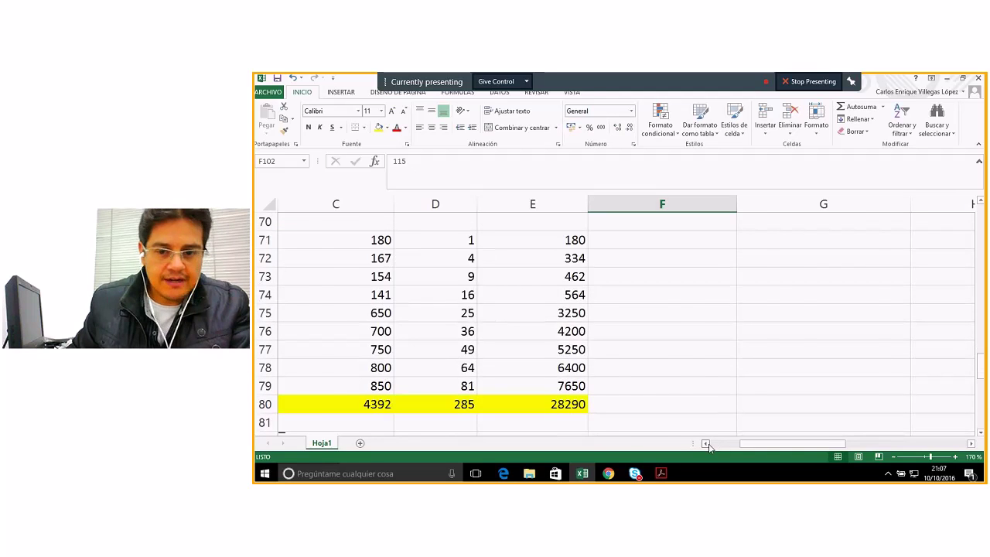
click(707, 443)
click(707, 443)
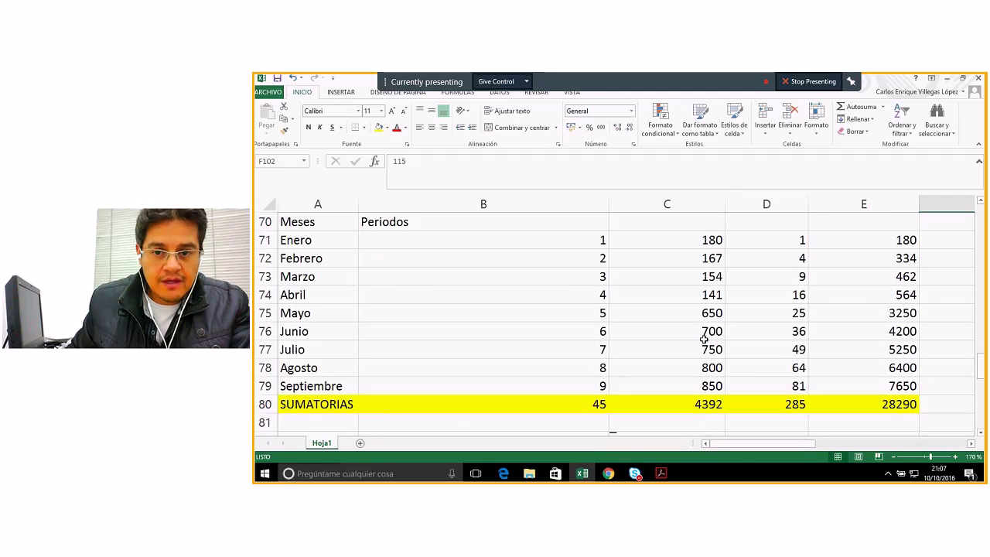
click(697, 310)
text(12)
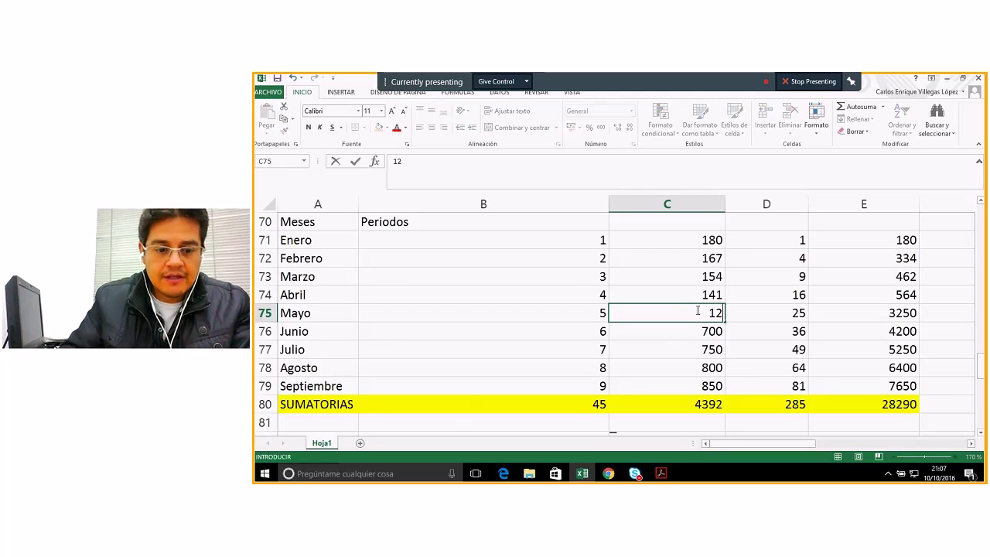
text(8)
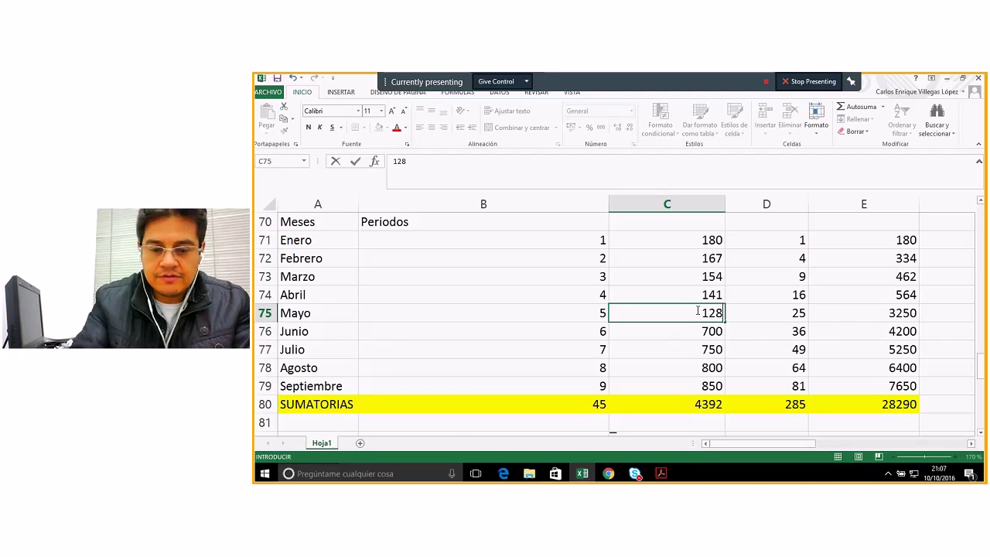
key(Return)
text(115)
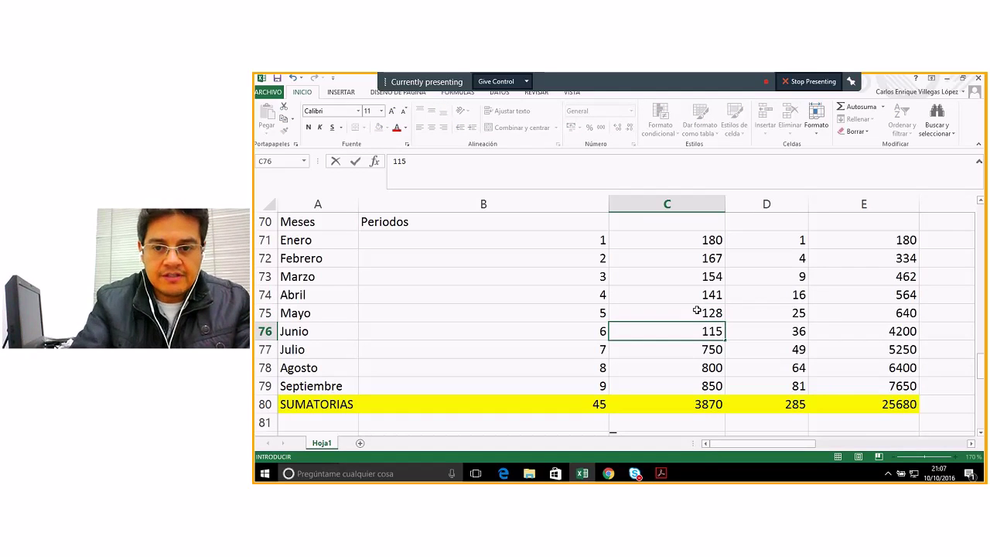
key(Return)
text(102)
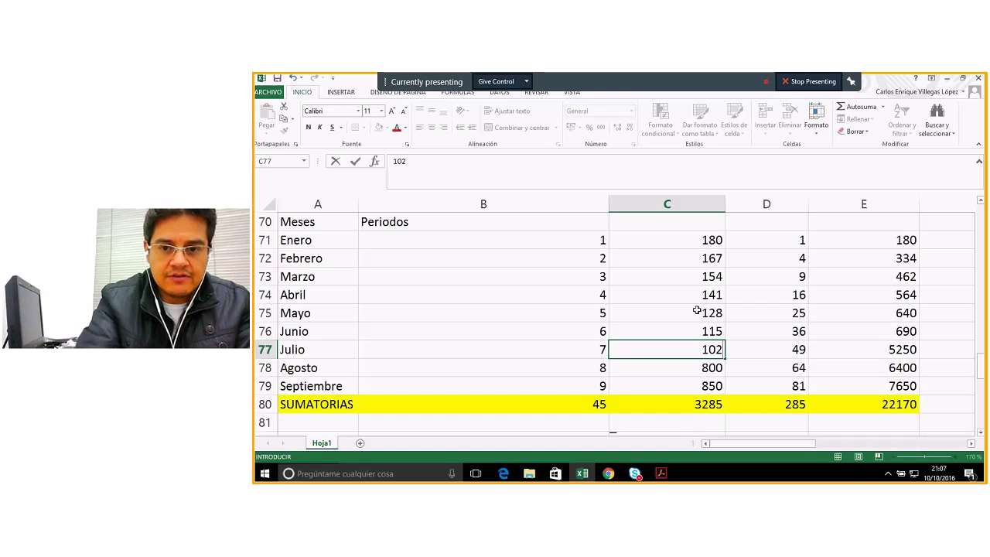
key(Return)
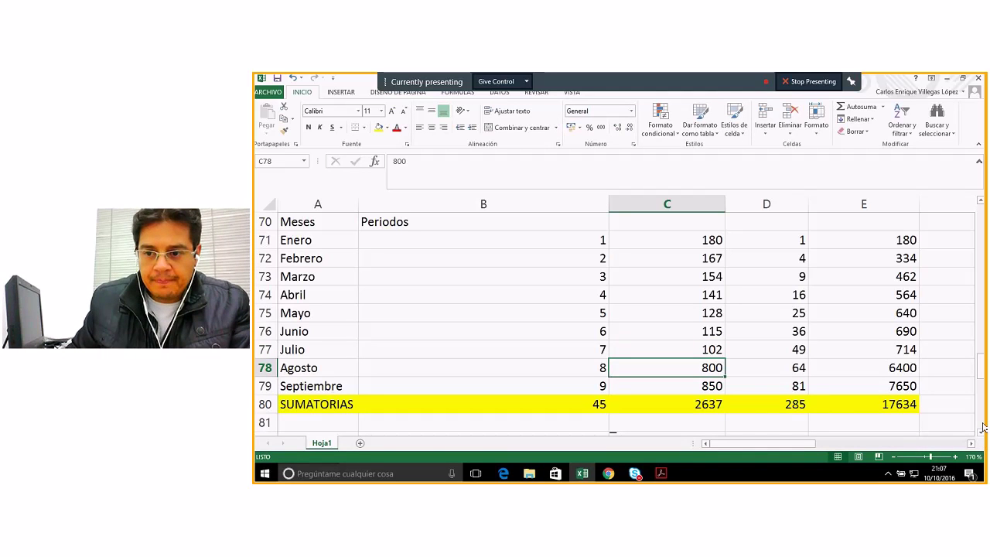
- Replace the Y values for Agosto and Septiembre in C78:C79 with the Donaciones amounts 150 and 220 from row 102
scroll(983, 427, down, 3)
scroll(983, 437, down, 4)
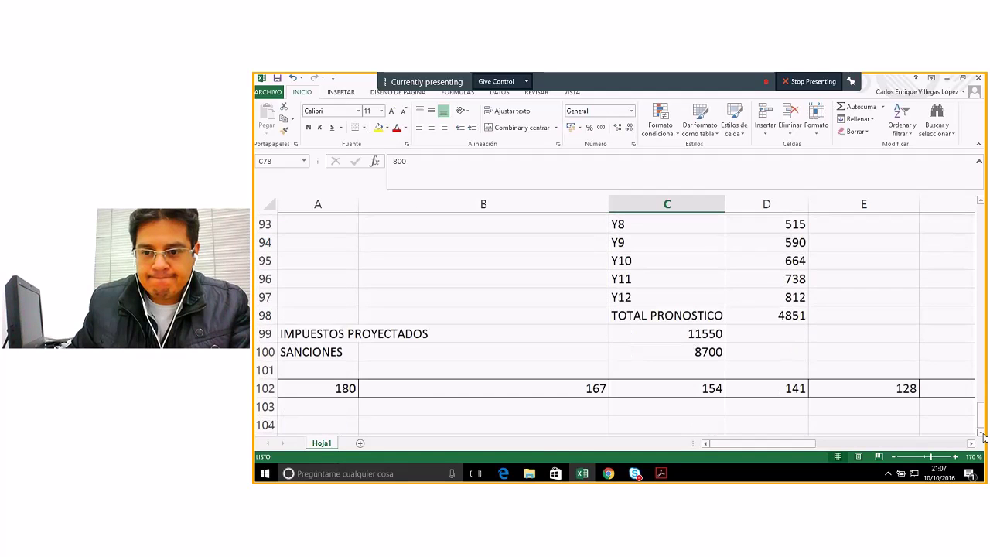
scroll(976, 450, right, 6)
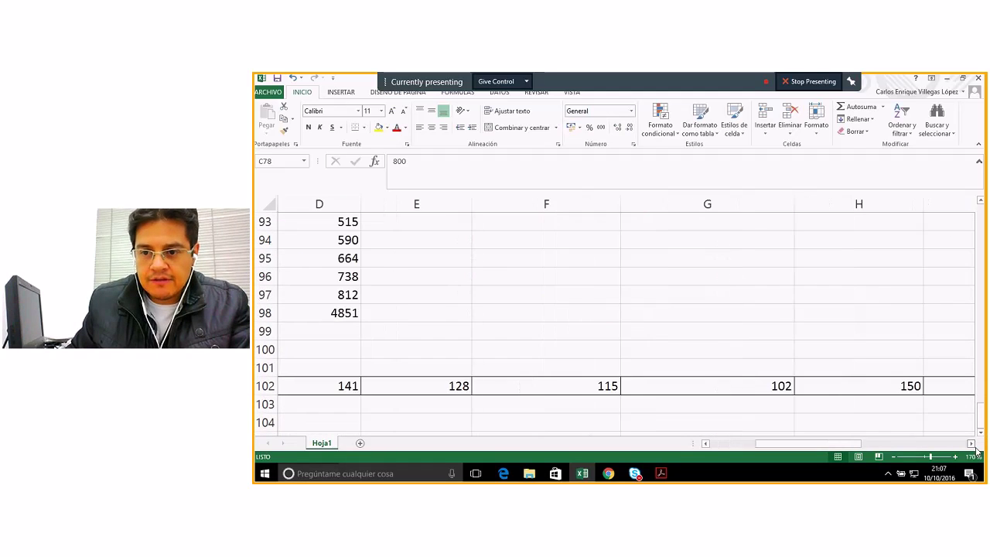
click(817, 387)
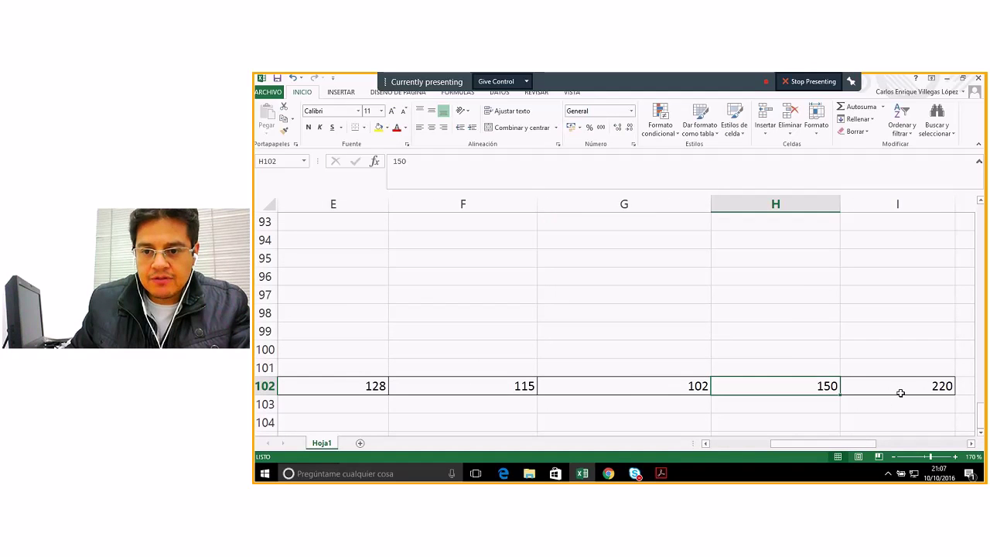
click(901, 393)
click(706, 444)
click(707, 444)
scroll(722, 392, up, 3)
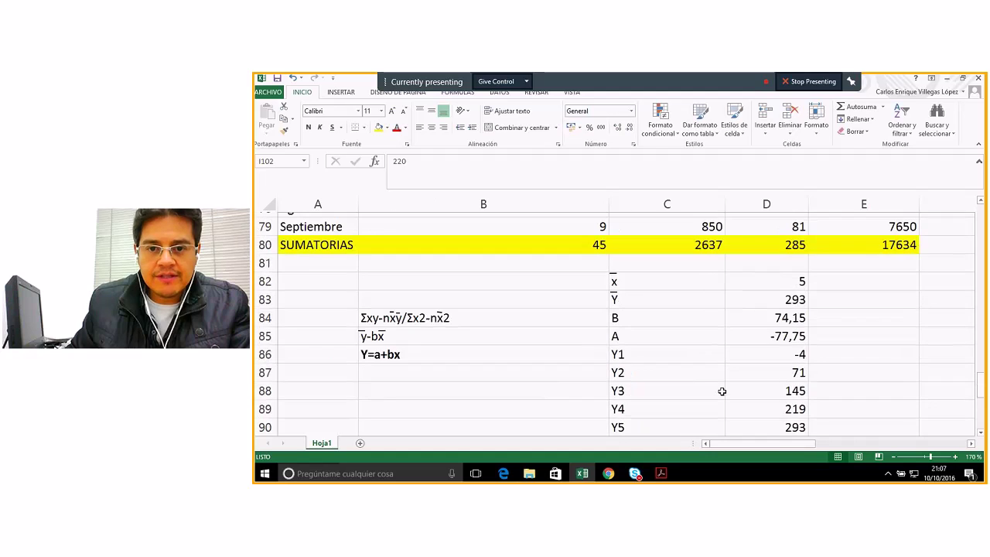
scroll(722, 391, up, 3)
click(710, 332)
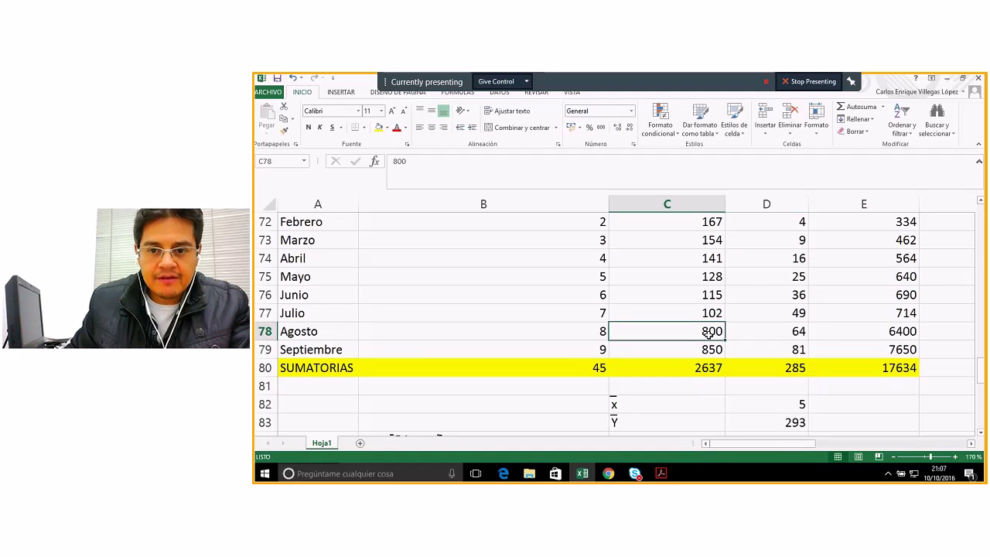
text(150)
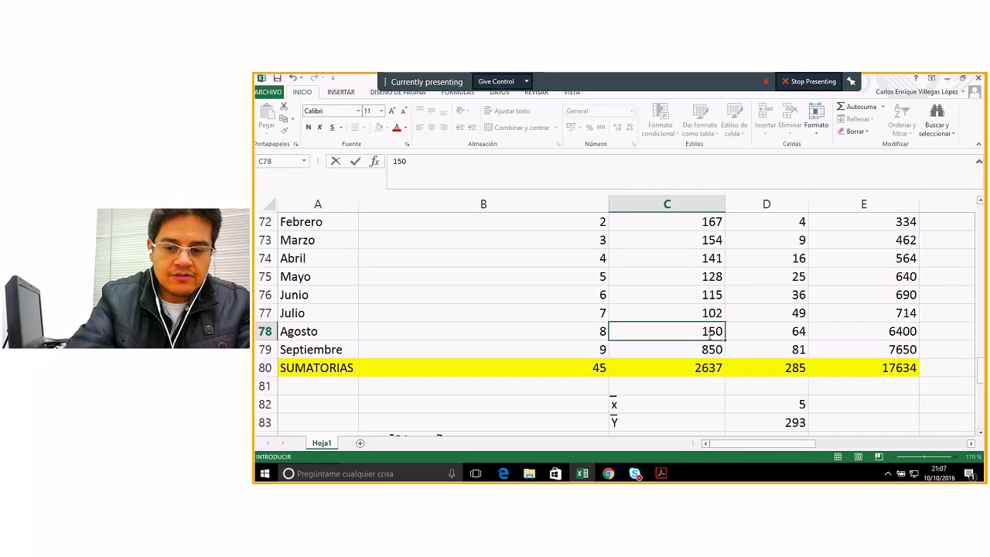
key(Return)
text(220)
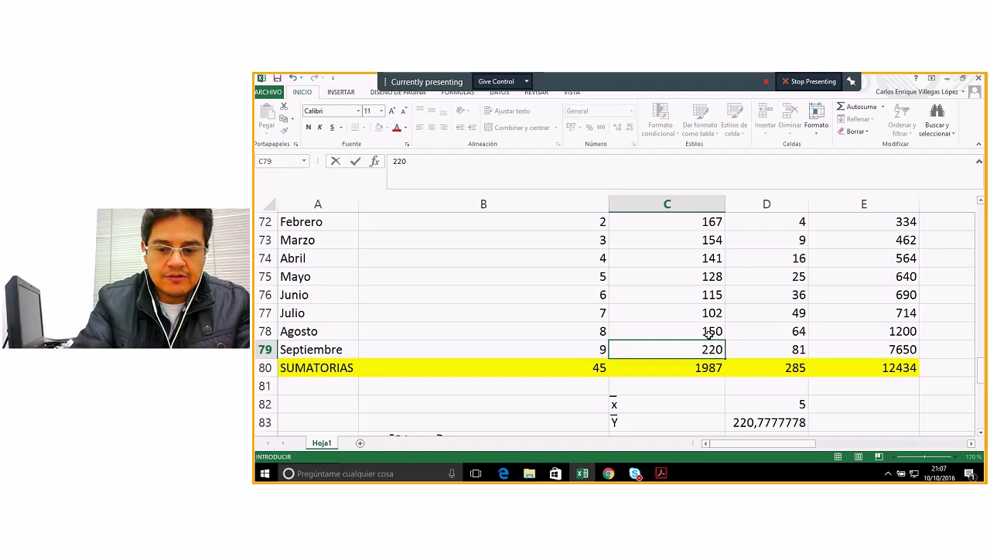
key(Return)
- Review the Donaciones forecast down to TOTAL PRONOSTICO in D98, and look up the account name for A101 below SANCIONES
scroll(745, 358, down, 3)
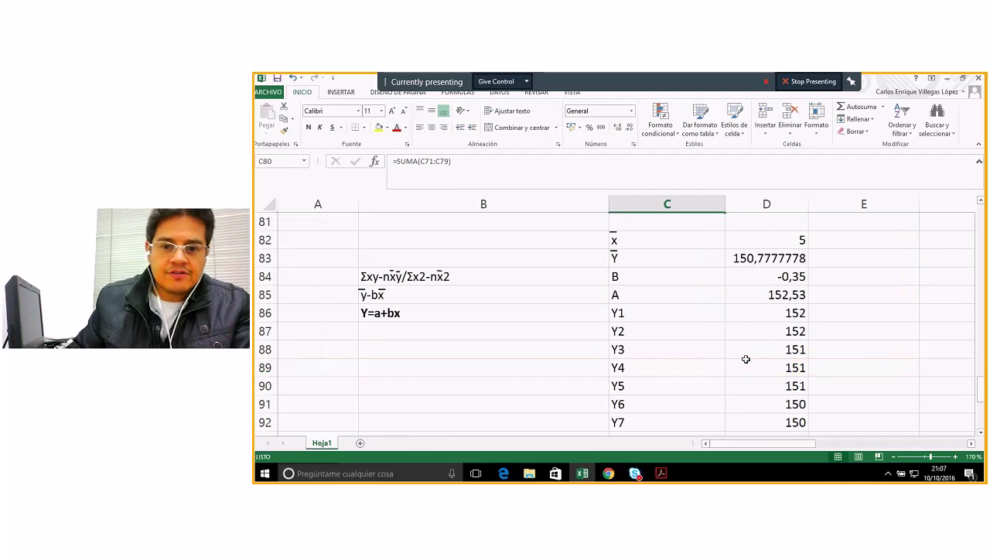
scroll(746, 359, down, 3)
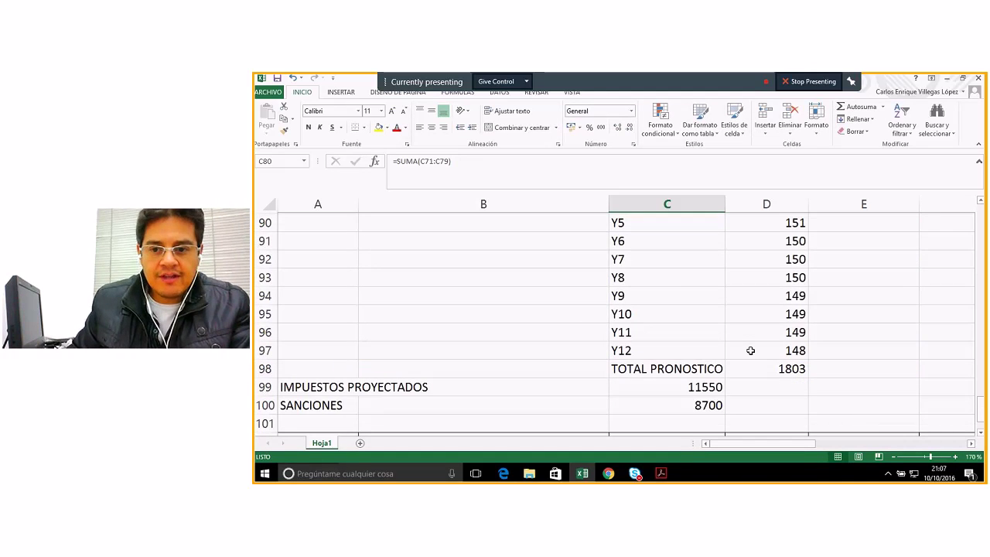
scroll(750, 350, down, 1)
click(748, 314)
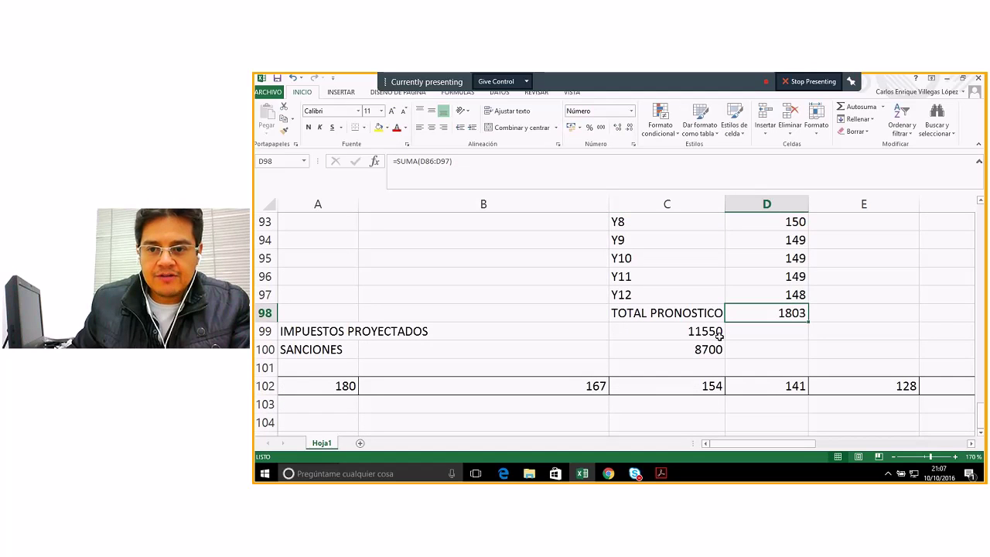
click(334, 363)
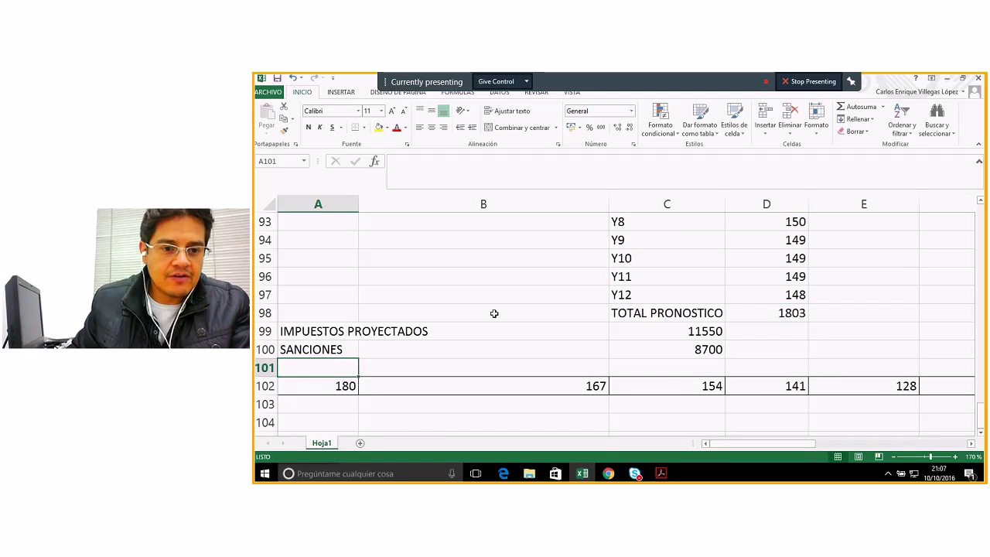
scroll(491, 313, up, 7)
scroll(488, 314, up, 5)
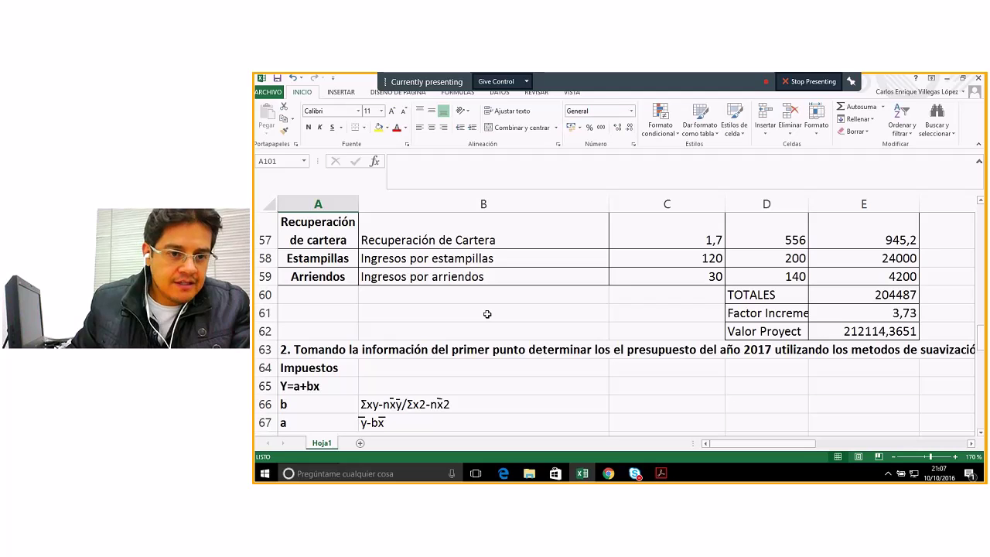
scroll(487, 313, up, 1)
scroll(487, 314, down, 11)
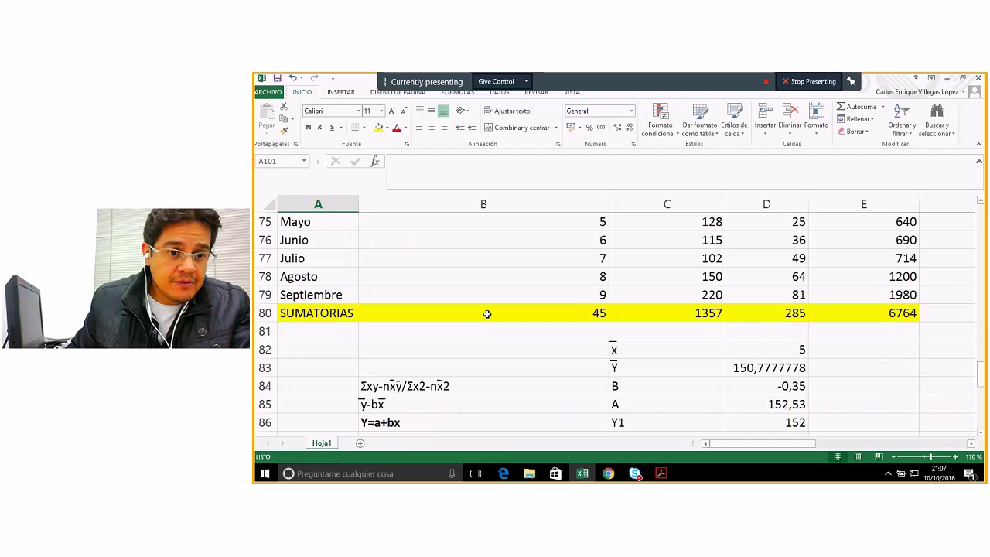
- Add the label DONACIONES in A101 below SANCIONES and enter 1803 as its projected amount in C101
scroll(487, 313, down, 3)
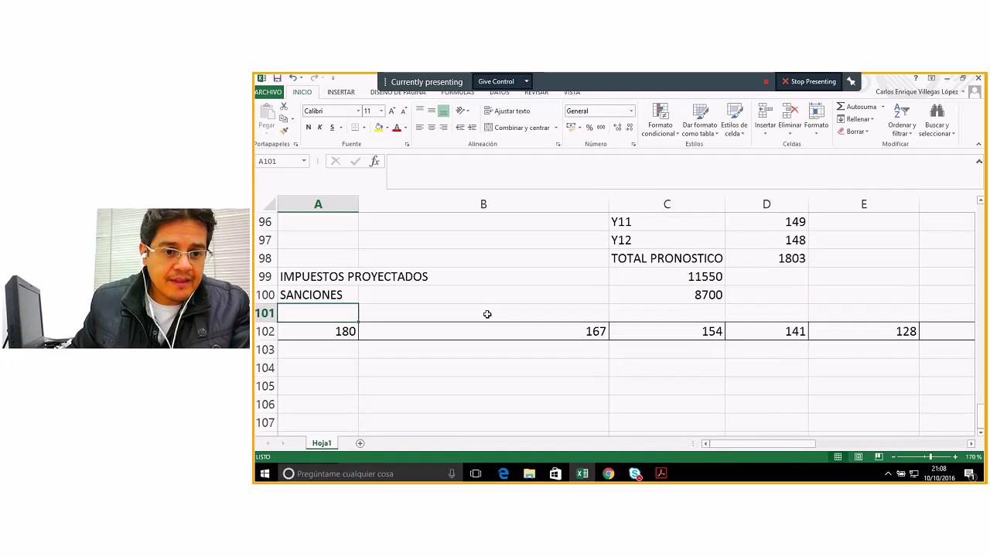
text(DONA)
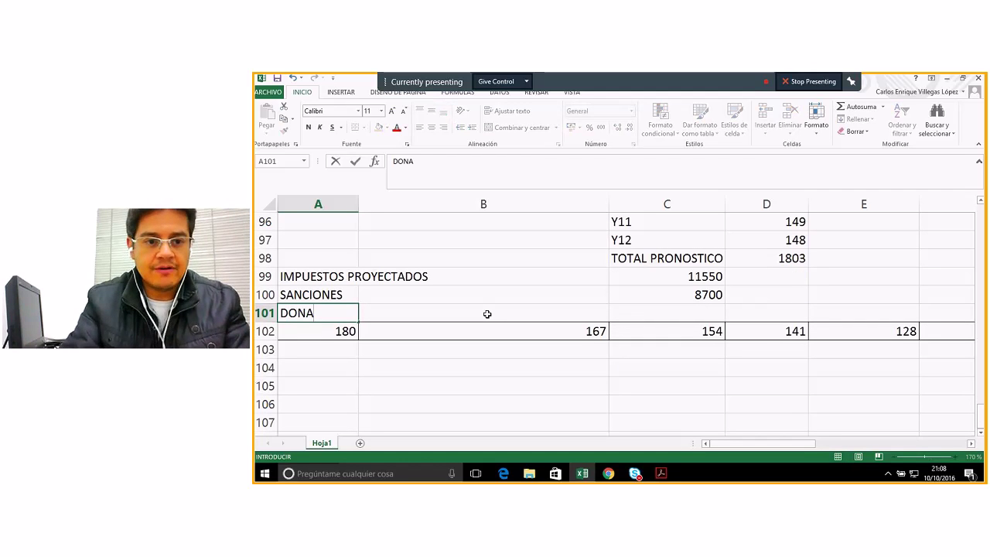
text(CIONES)
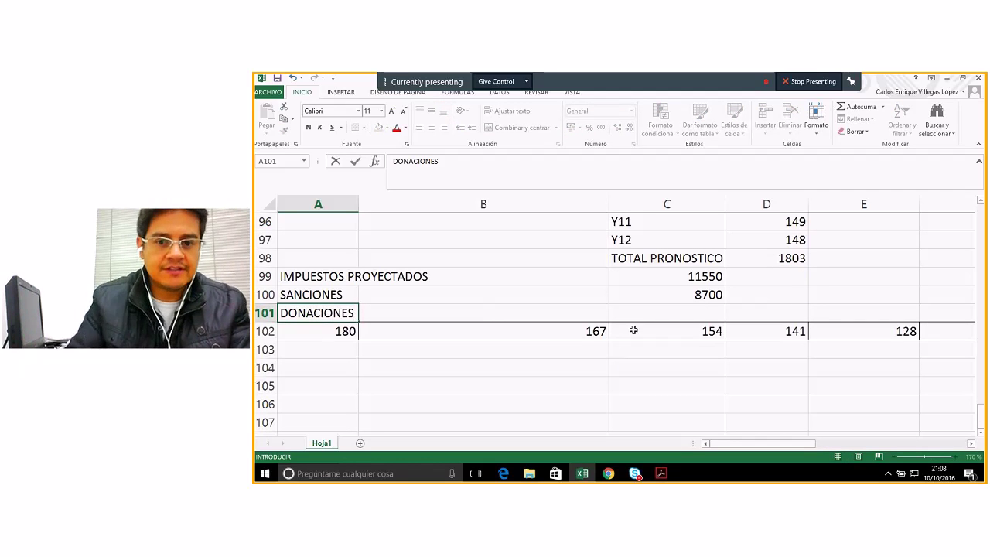
click(700, 309)
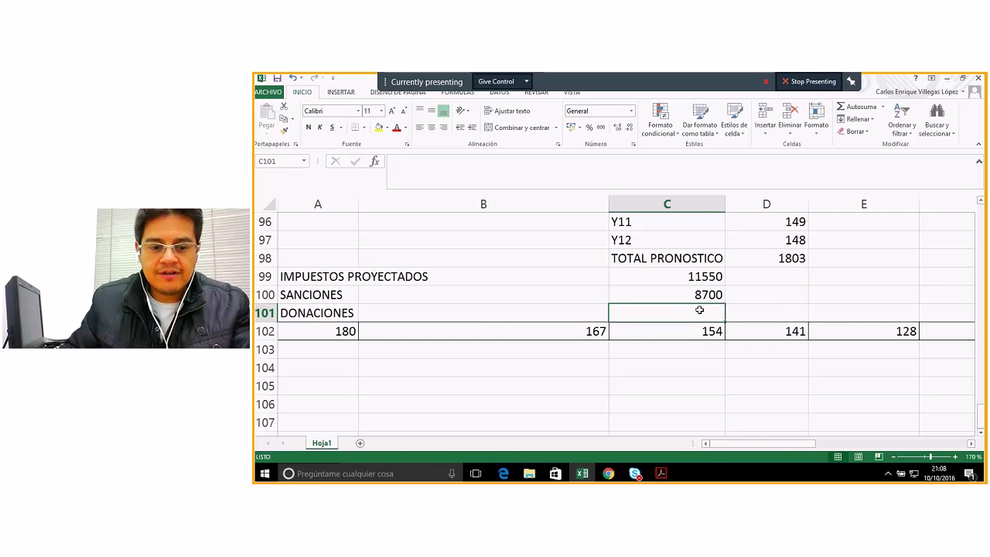
text(180)
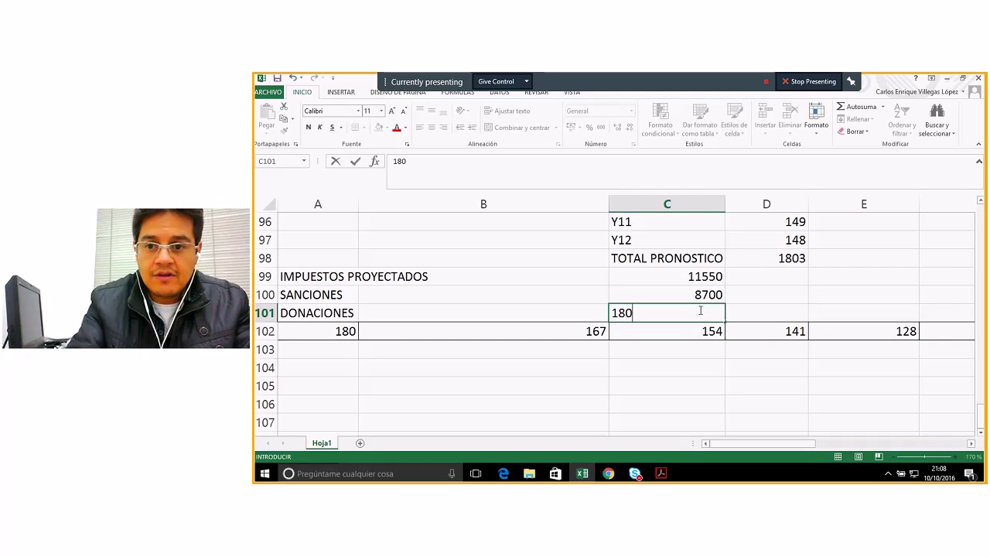
text(3)
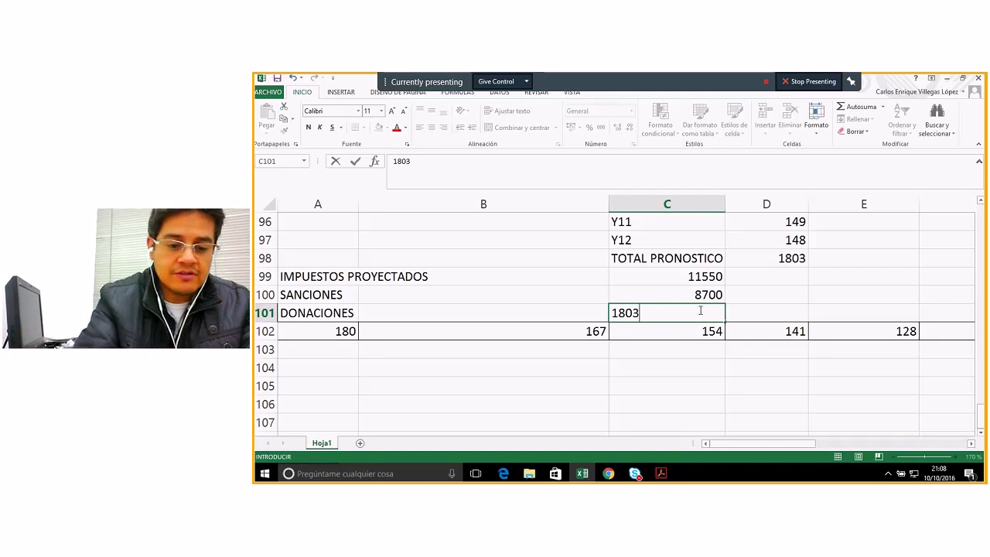
key(Return)
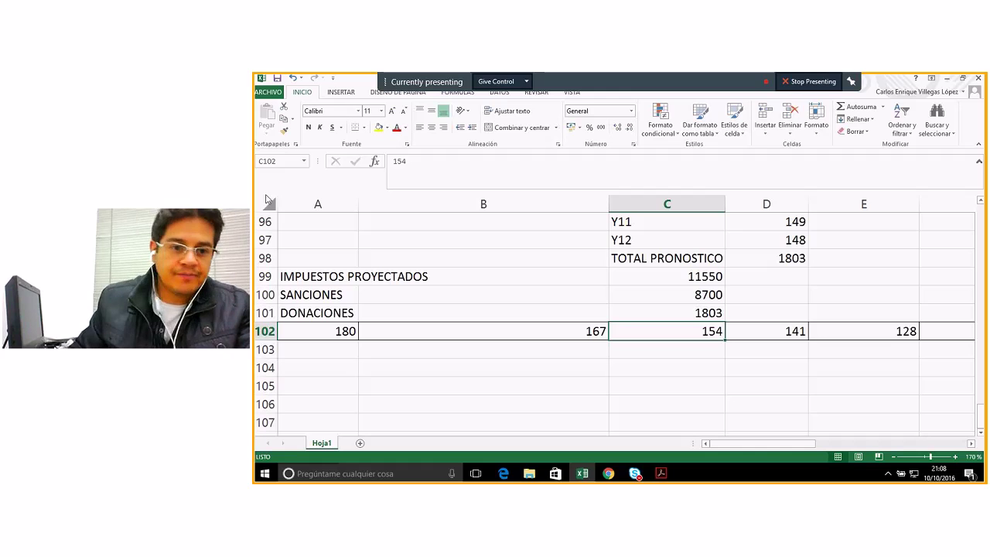
- Insert two blank rows above row 102, between the DONACIONES line and the row of monthly values
right_click(266, 331)
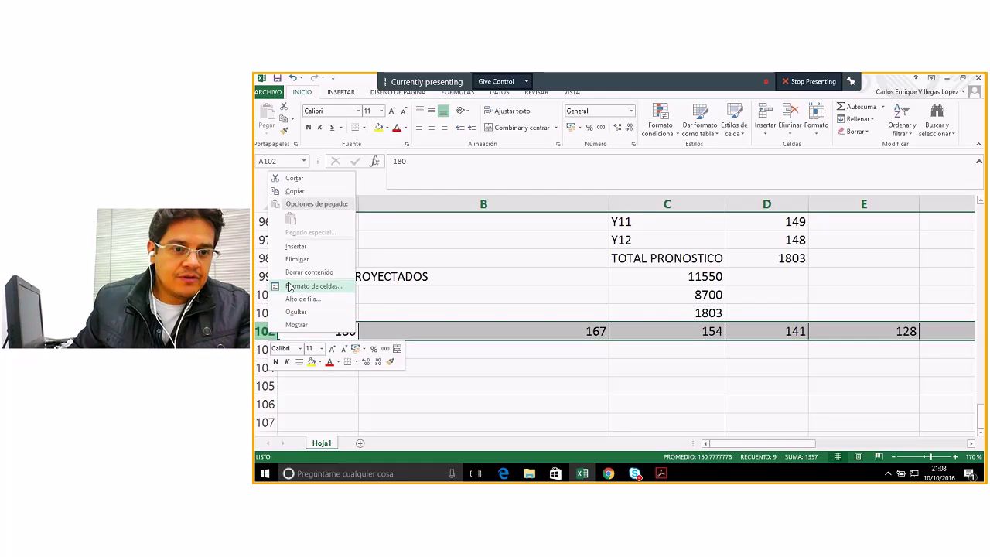
click(295, 246)
right_click(266, 331)
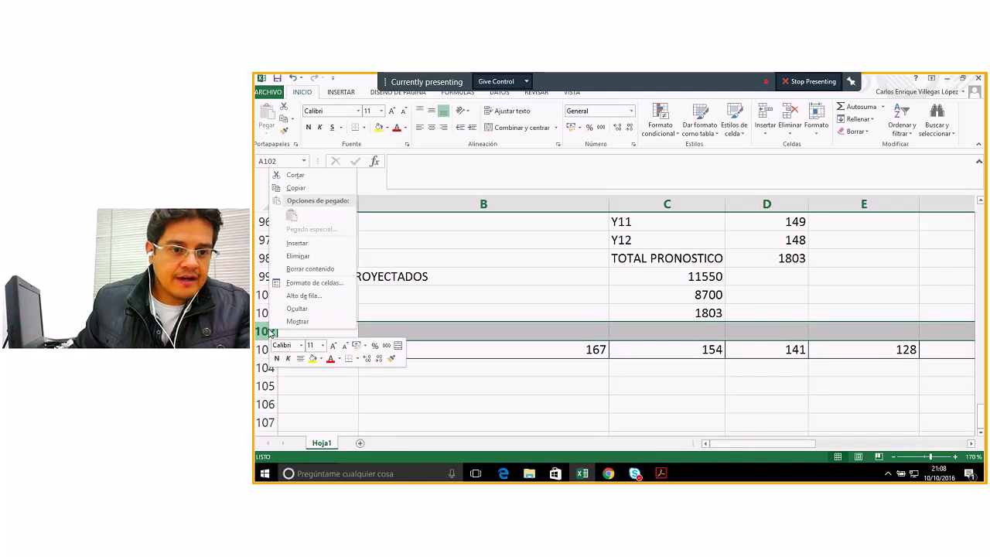
click(303, 243)
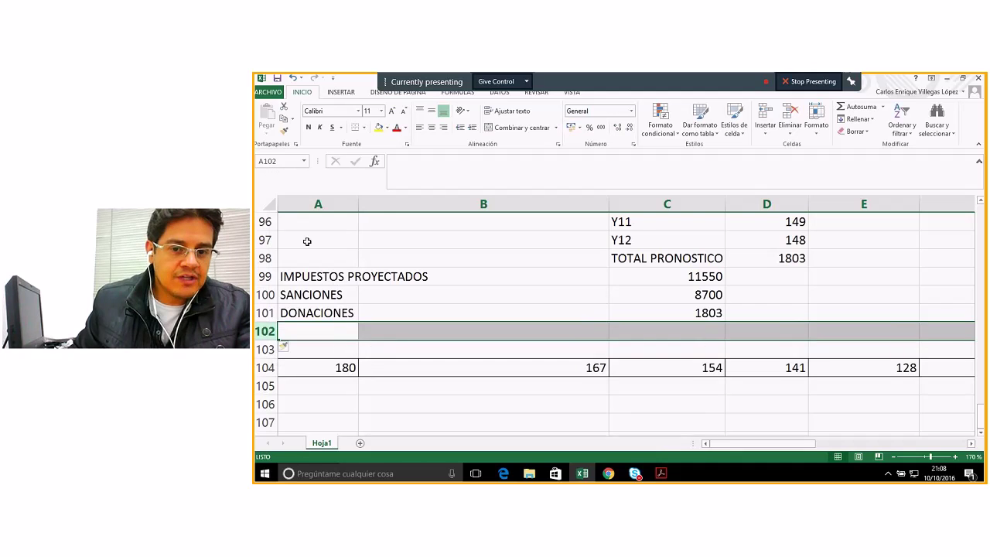
click(325, 337)
- Copy the Recuperación de cartera monthly values from row 33, starting at B33, over the donation values in row 104, starting at A104
scroll(382, 321, up, 6)
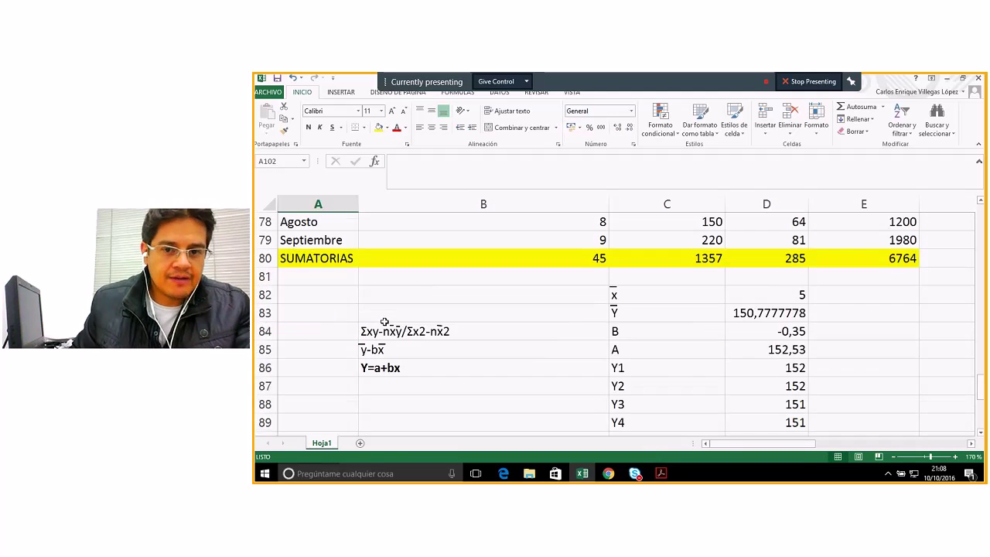
scroll(385, 321, up, 5)
scroll(385, 322, up, 1)
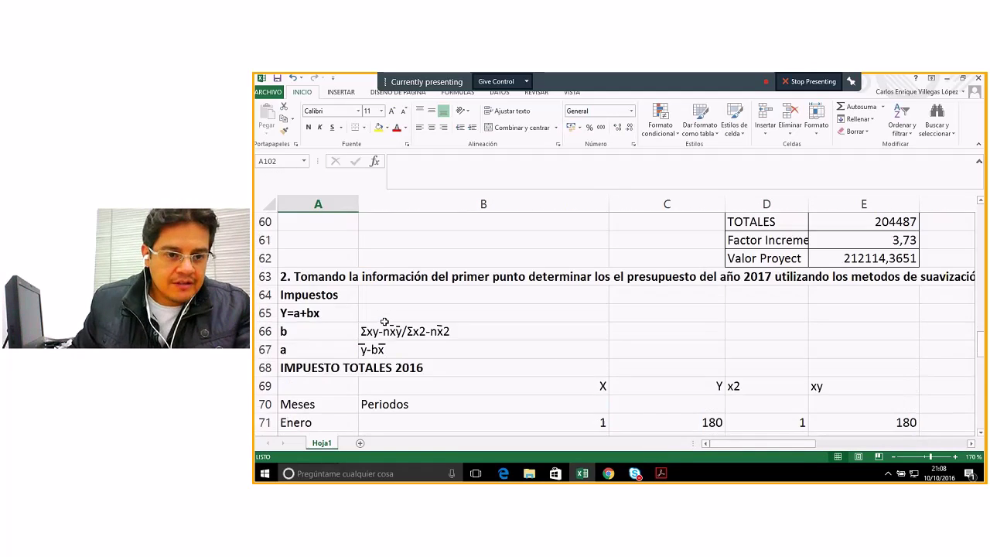
scroll(385, 321, up, 1)
scroll(384, 322, up, 6)
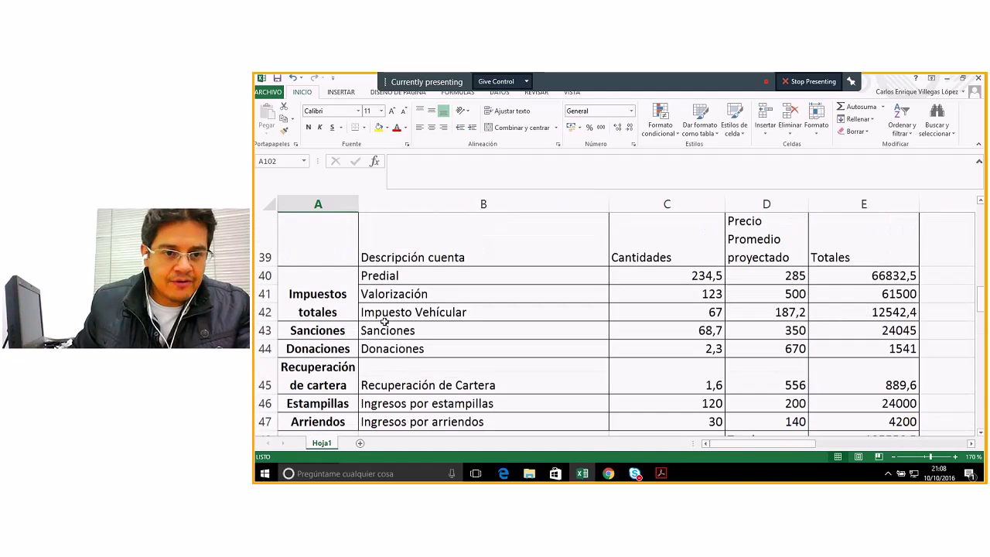
scroll(384, 322, up, 3)
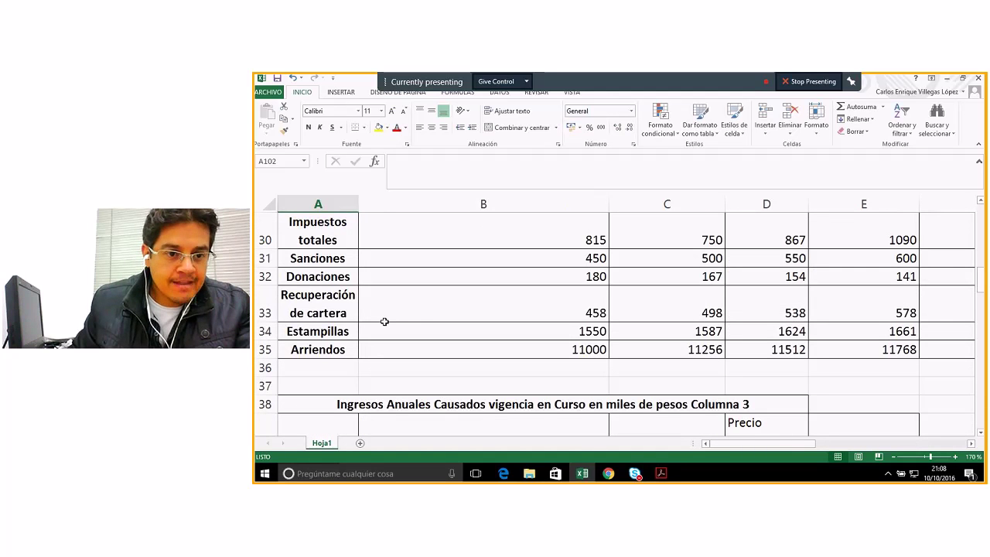
drag(557, 305, 839, 303)
key(ctrl+c)
scroll(839, 303, down, 17)
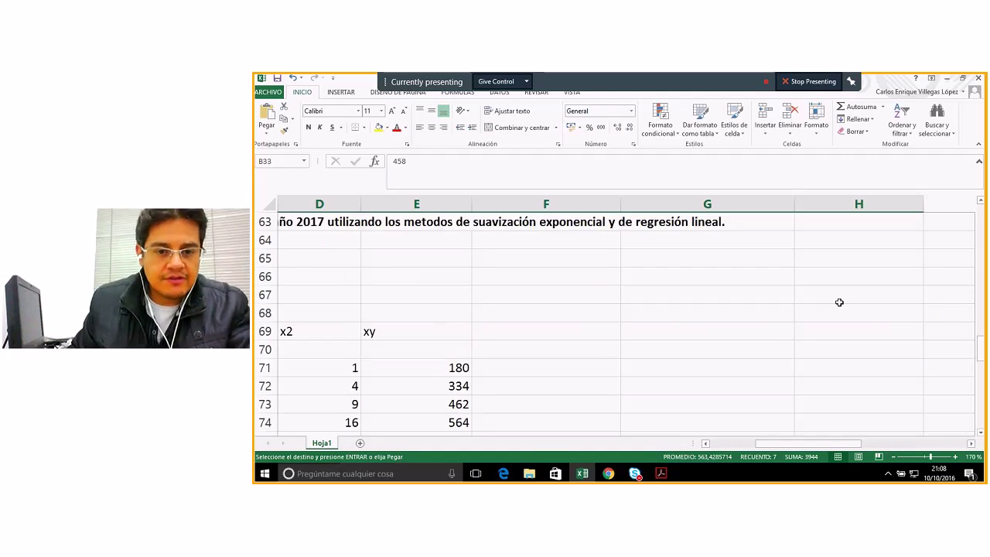
scroll(839, 303, down, 3)
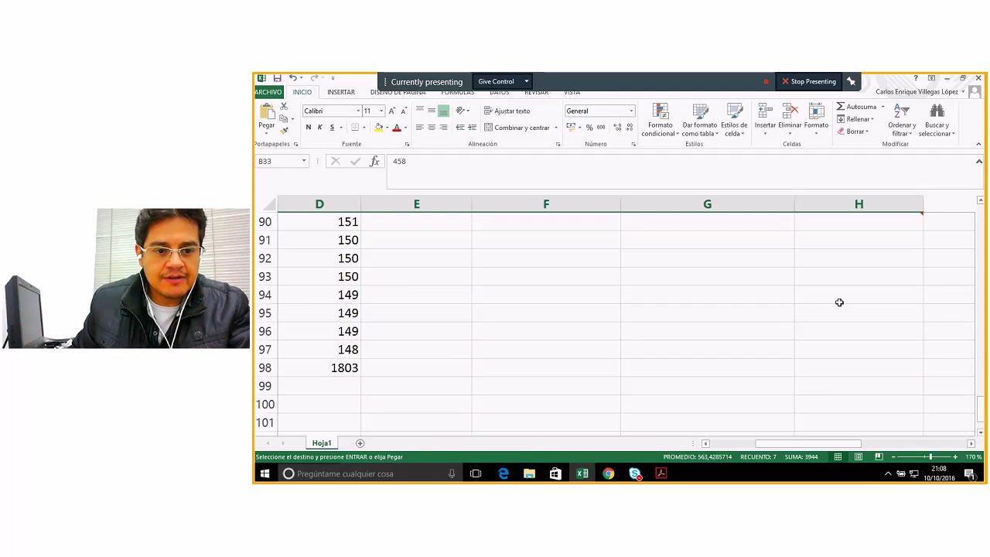
scroll(839, 303, down, 2)
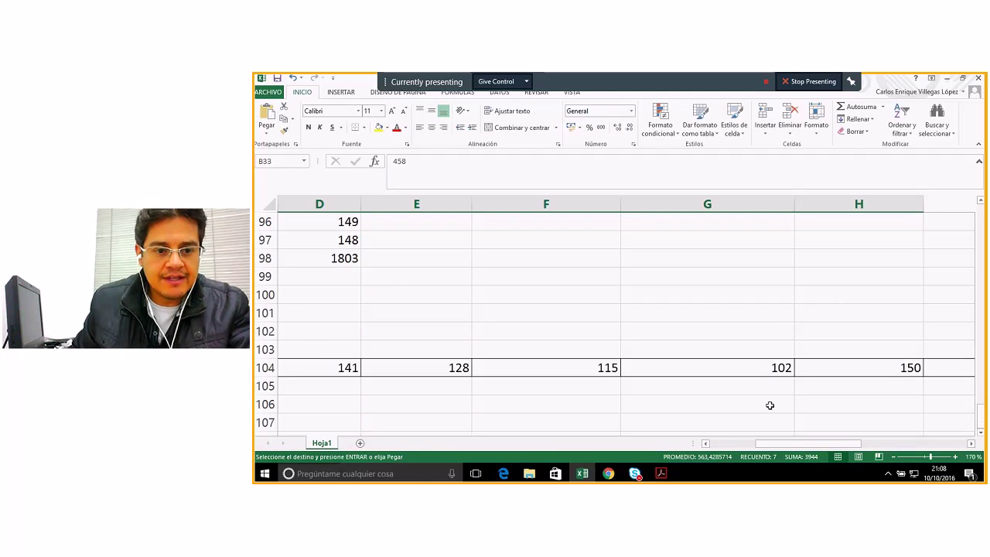
click(705, 444)
mouse_move(327, 372)
mouse_down()
mouse_move(502, 371)
mouse_move(332, 367)
mouse_up()
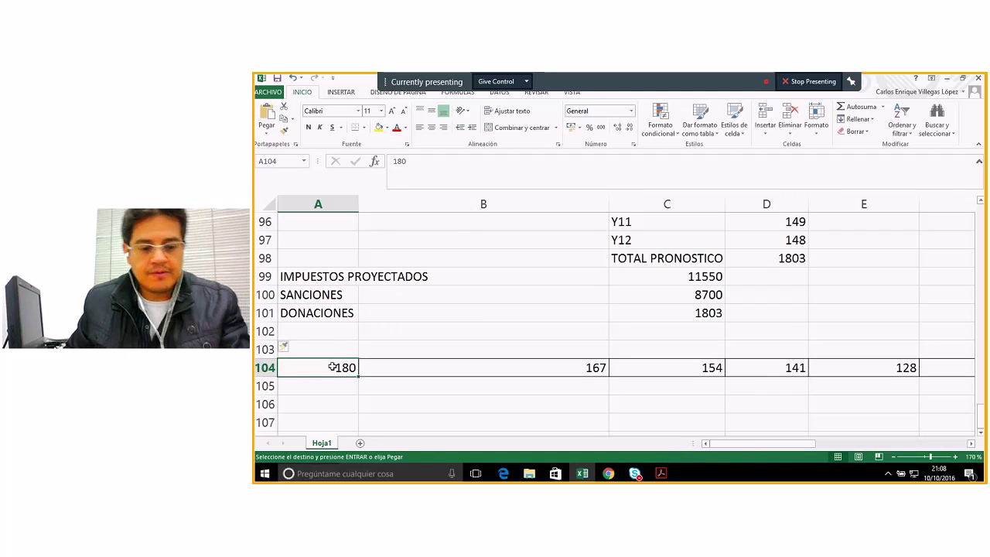
key(ctrl+v)
- Set the Enero Y value in C71 of the regression table to 458, the first amount in row 104
click(356, 363)
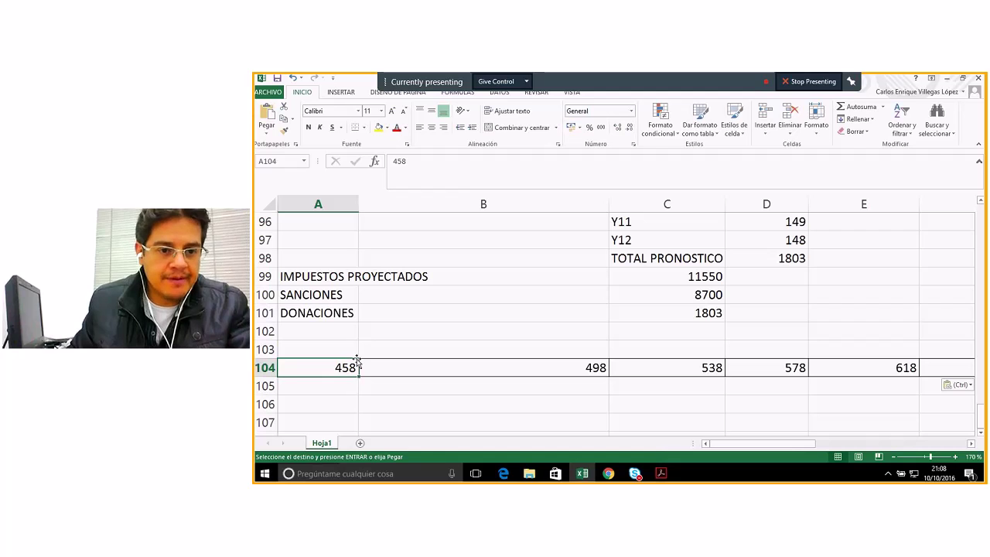
click(574, 372)
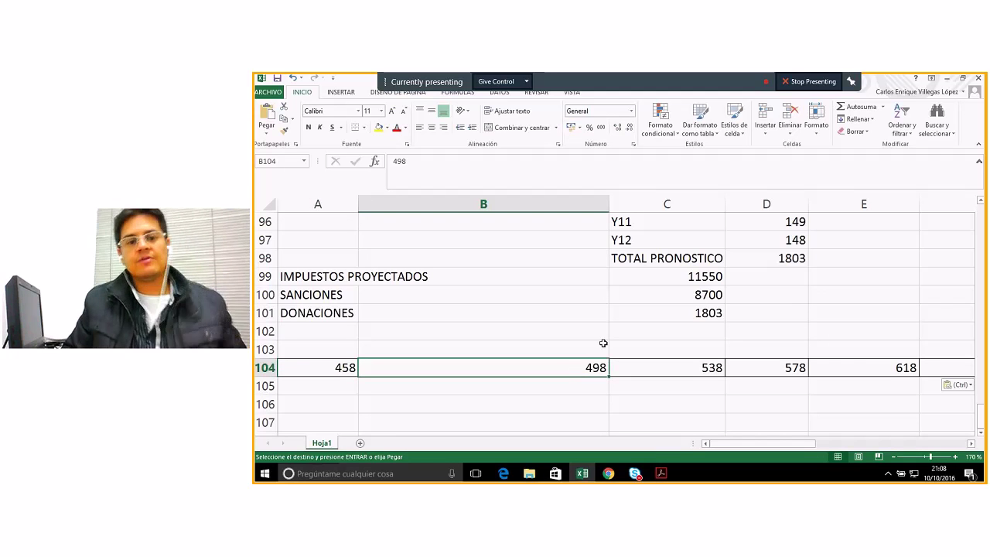
scroll(622, 312, up, 5)
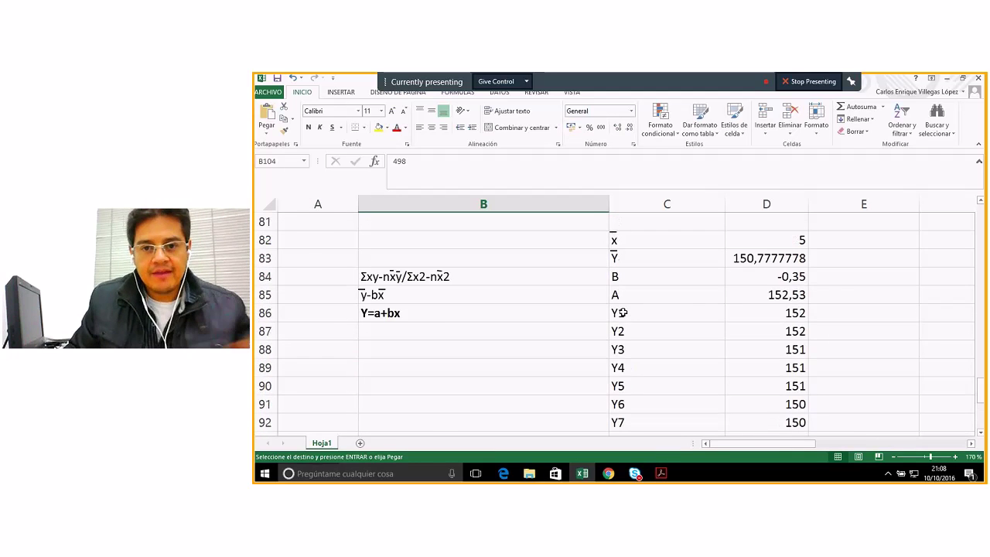
scroll(623, 312, up, 4)
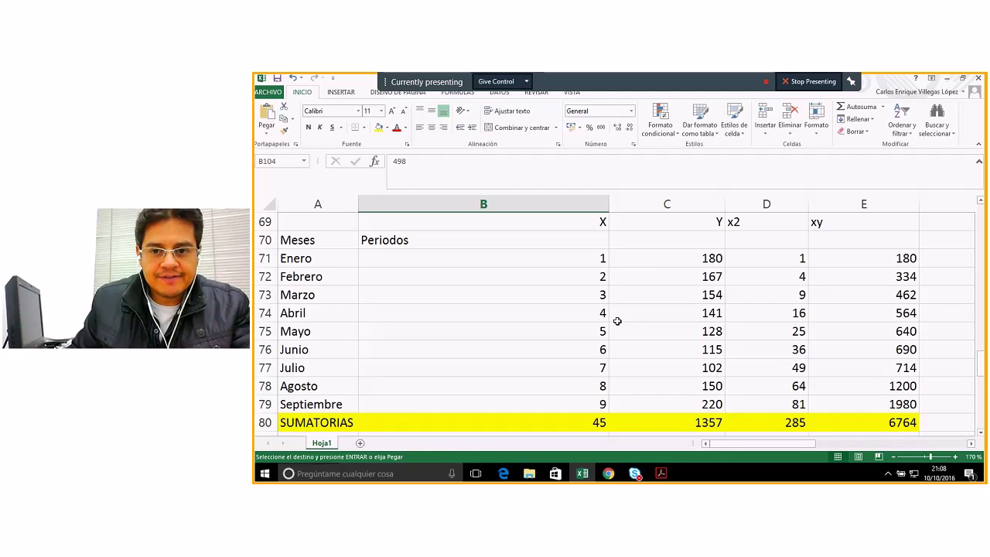
click(677, 258)
text(458)
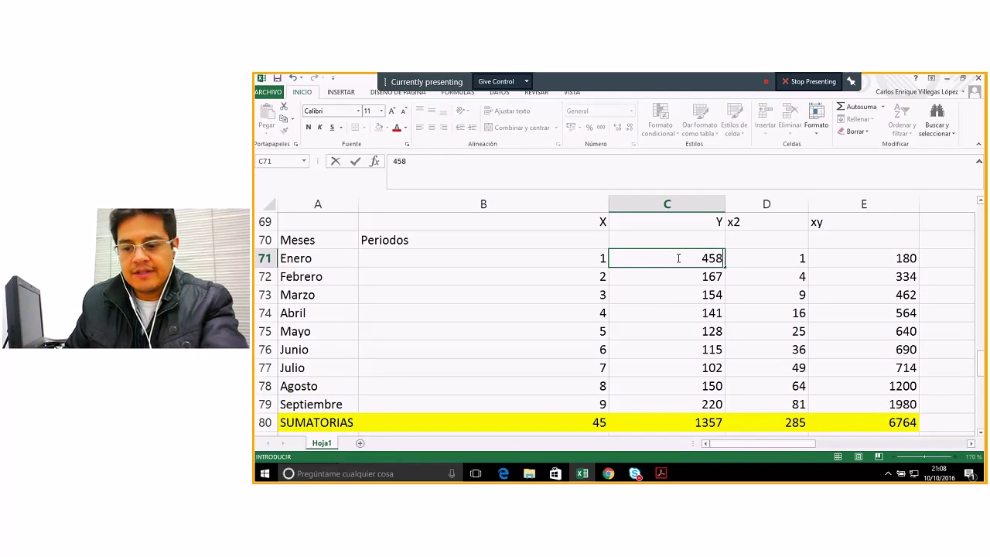
key(Return)
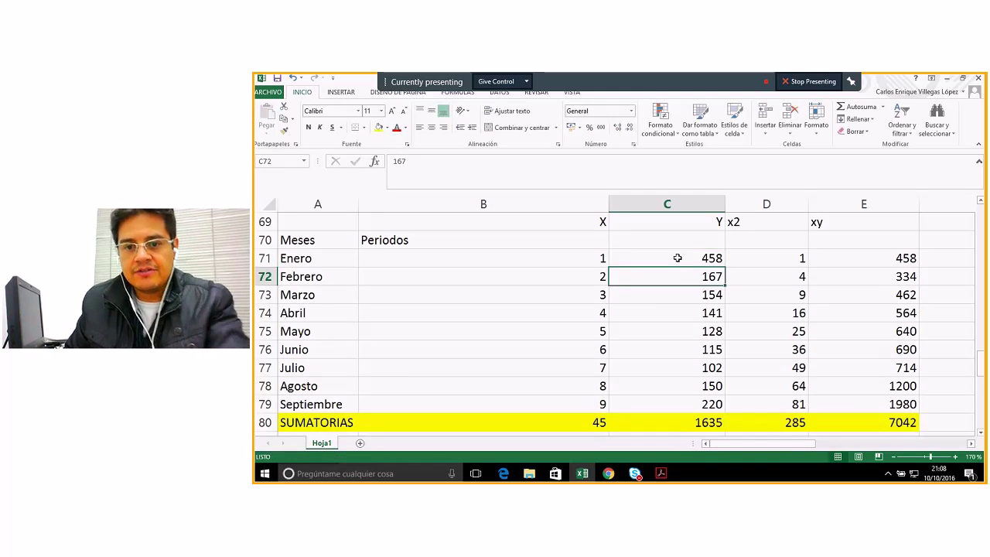
- Set the Febrero and Marzo Y values in the regression table to 498 and 538, taken from row 104
scroll(445, 446, down, 6)
scroll(443, 443, down, 3)
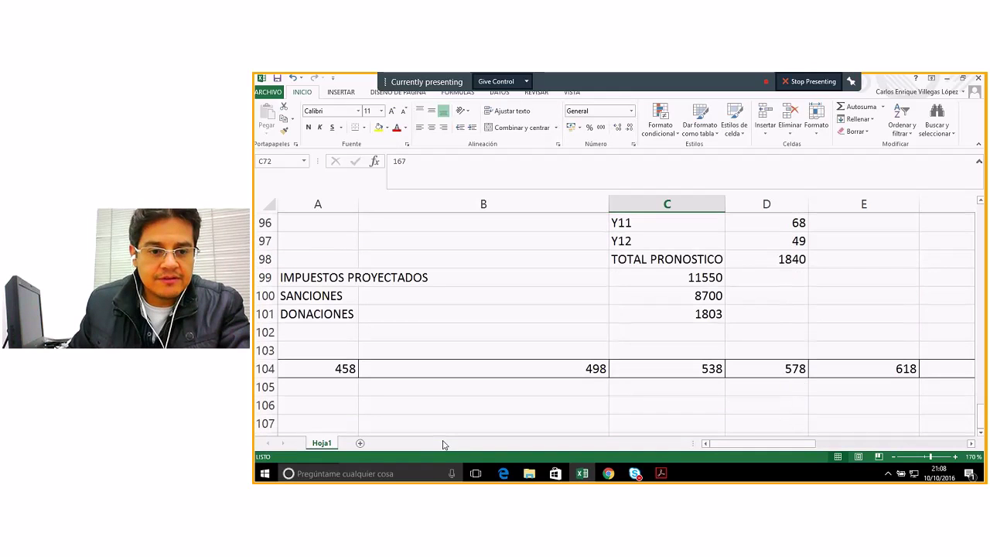
click(579, 367)
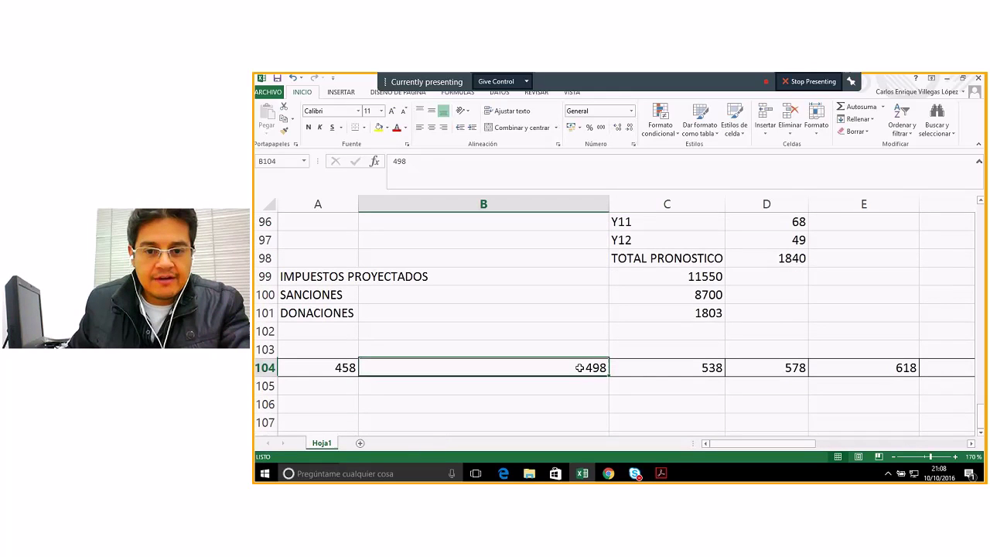
click(673, 370)
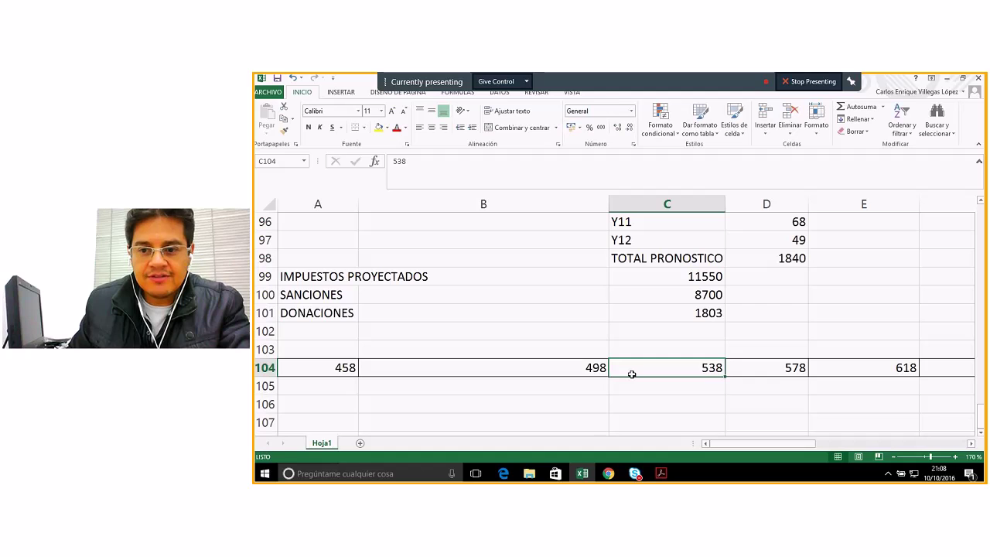
key(Left)
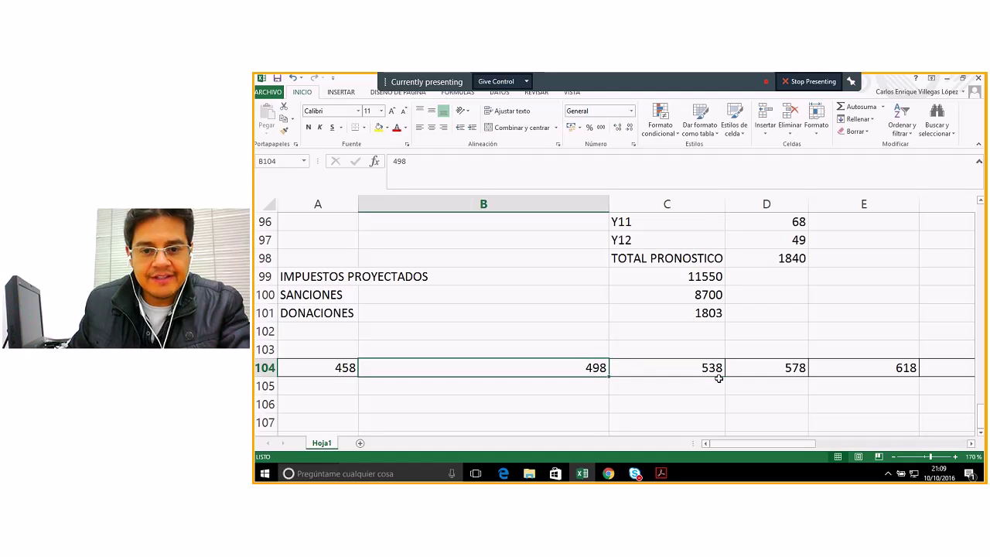
click(652, 368)
scroll(653, 368, up, 3)
scroll(653, 368, up, 5)
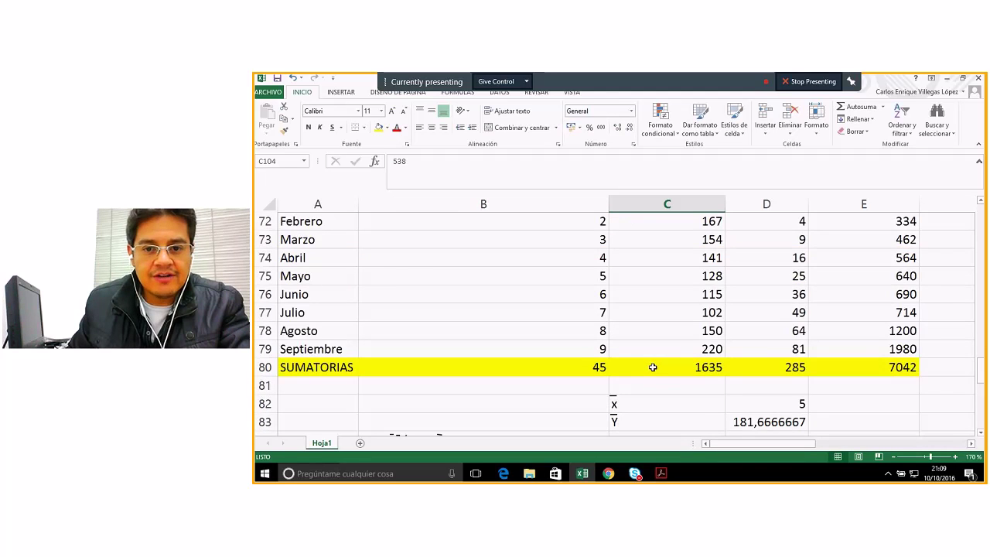
scroll(652, 367, up, 2)
click(688, 330)
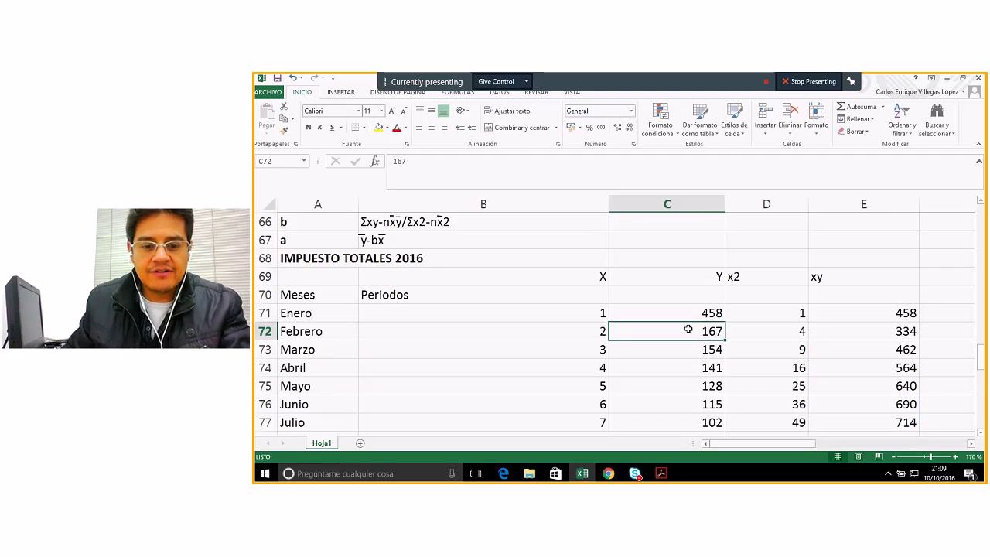
text(498)
key(Return)
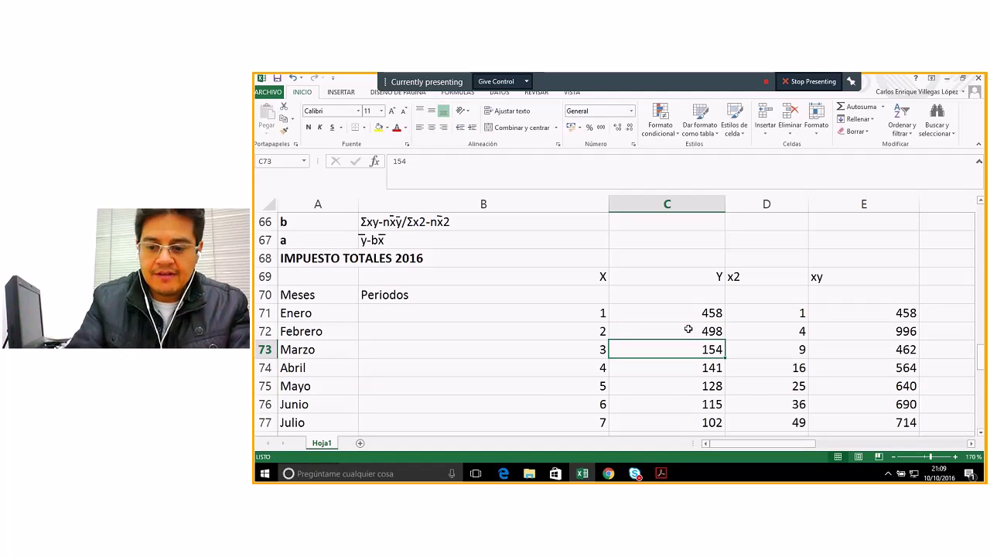
text(538)
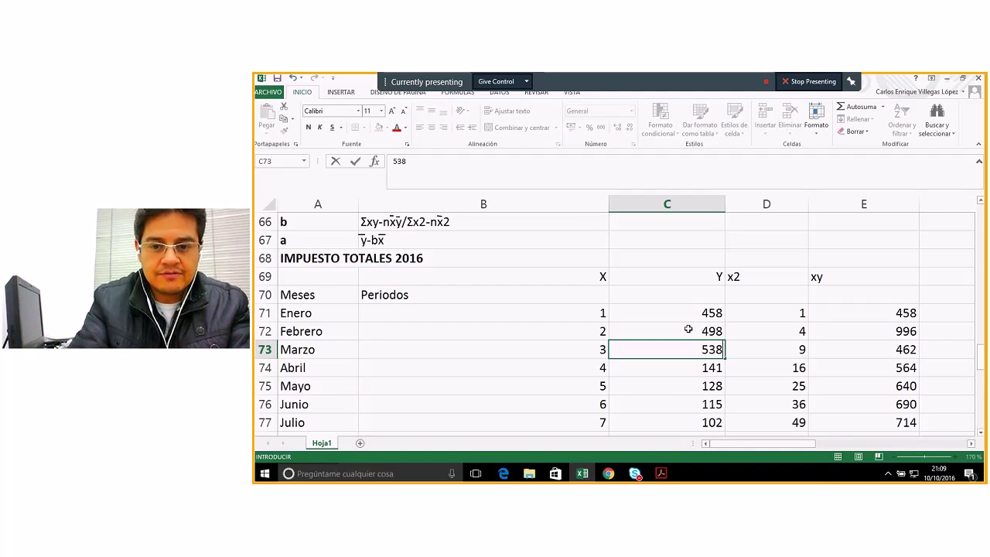
key(Return)
- Set the Abril and Mayo Y values in the regression table to 578 and 618, taken from row 104
scroll(530, 367, down, 4)
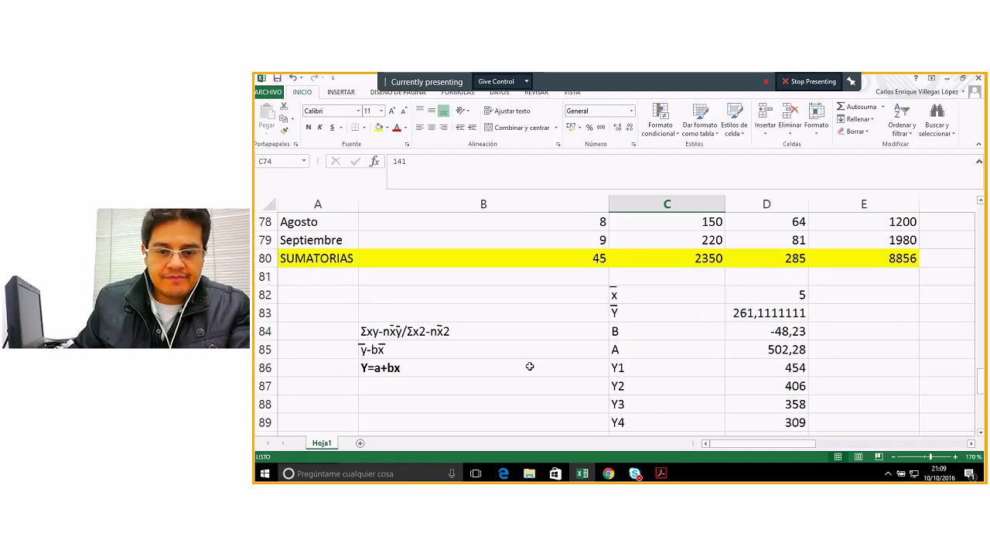
scroll(530, 367, down, 8)
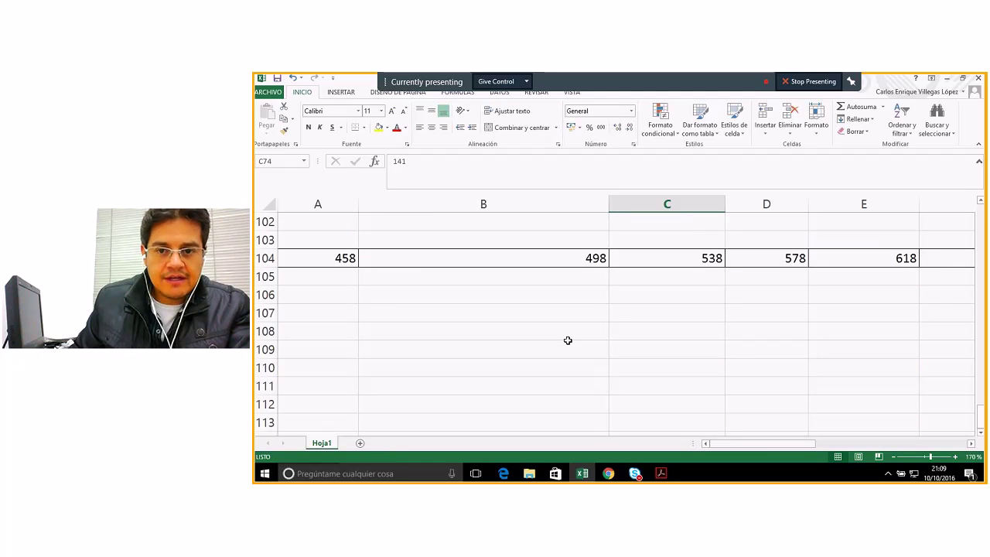
click(592, 258)
click(681, 253)
click(781, 254)
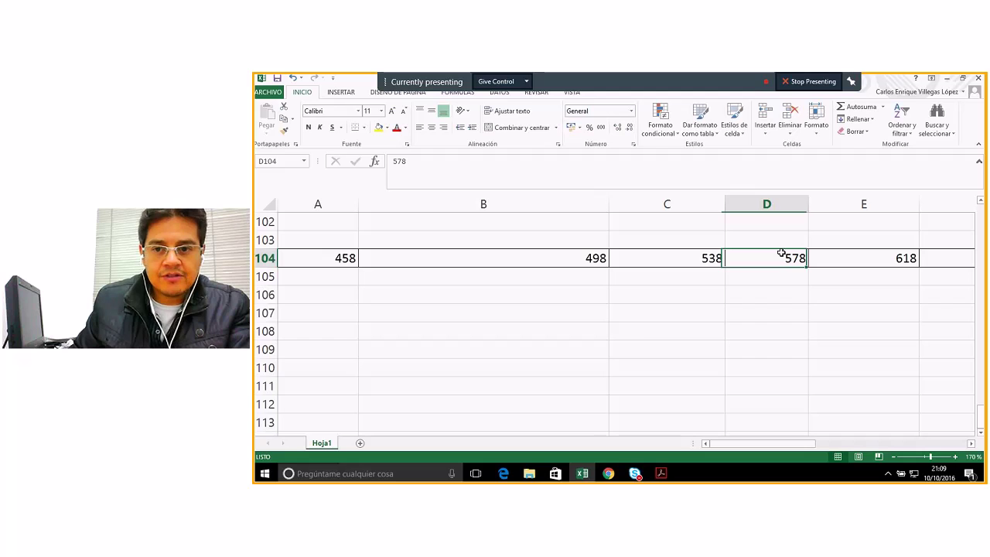
scroll(644, 332, up, 11)
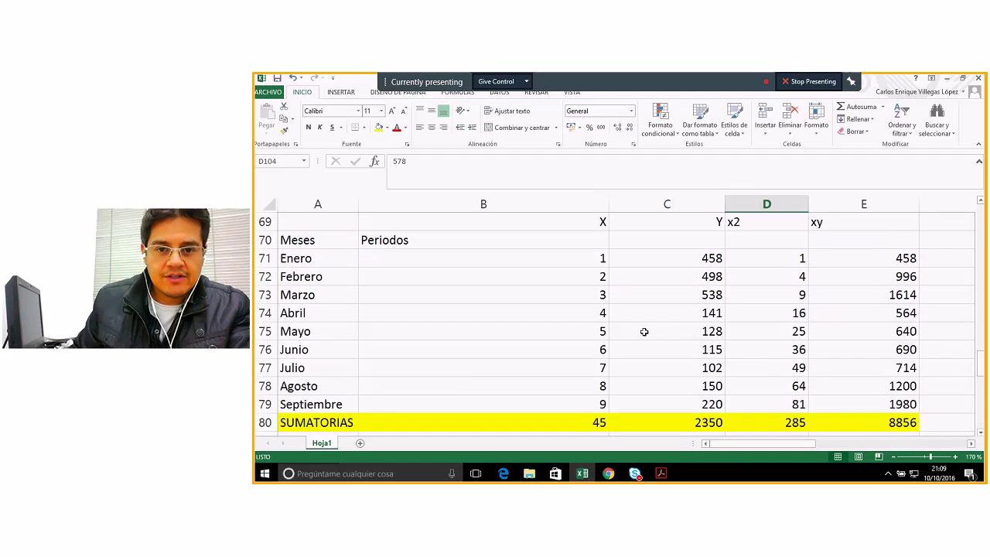
click(685, 313)
text(578)
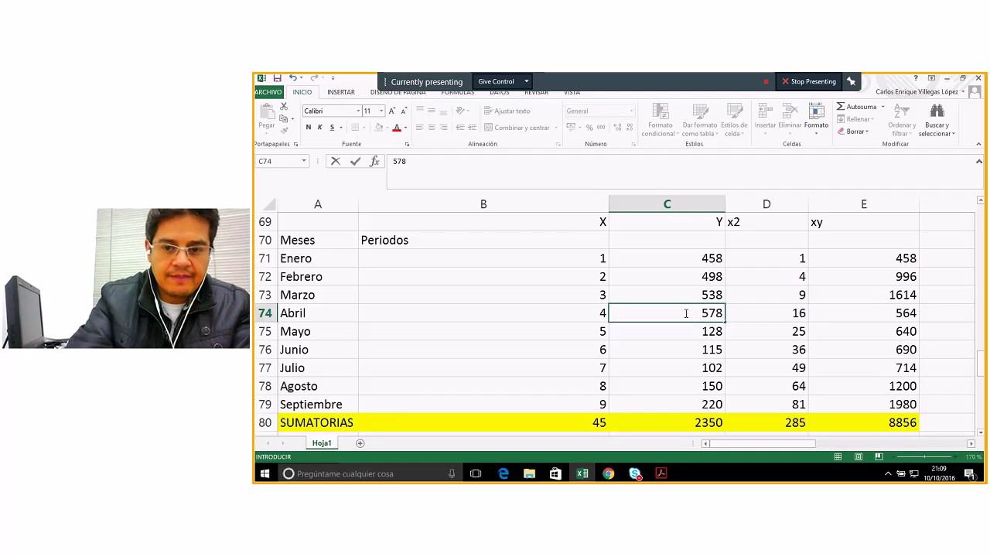
key(Return)
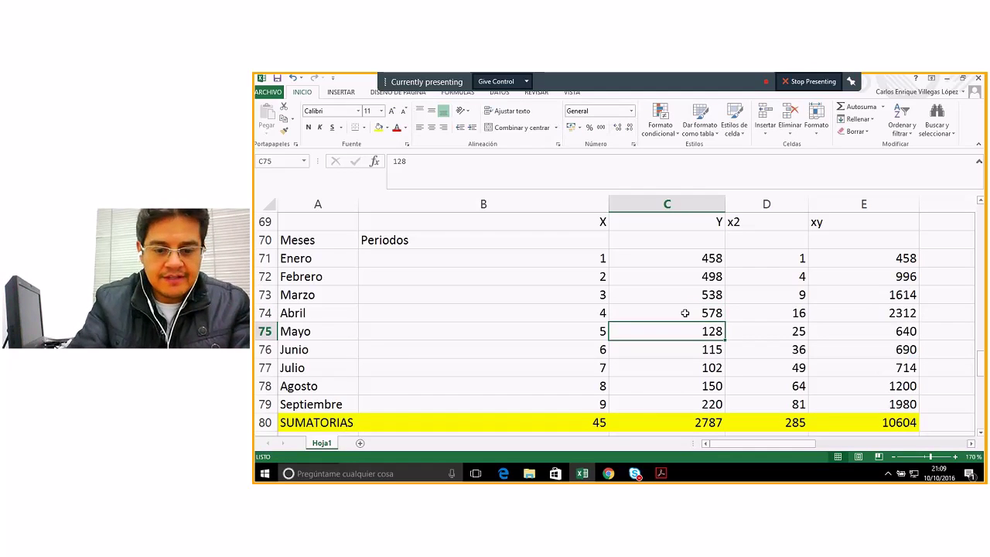
text(618)
key(Return)
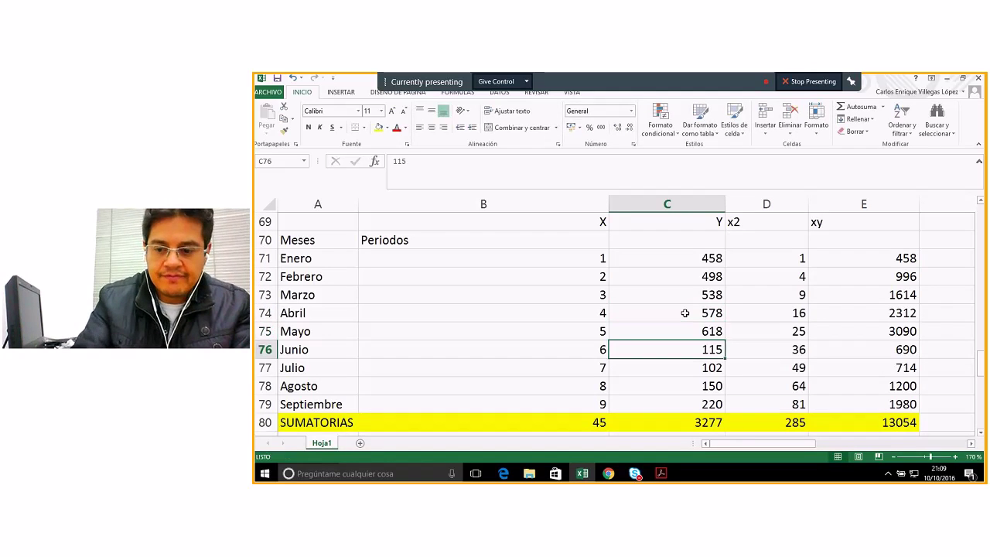
- Set the Junio and Julio Y values in the regression table to 624 and 630, taken from F104 and G104
scroll(842, 397, down, 9)
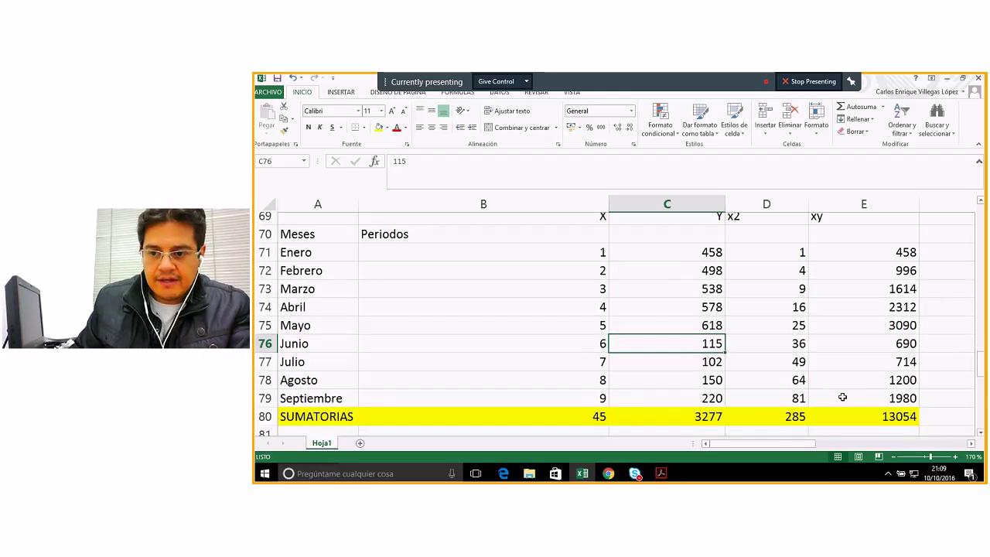
scroll(842, 397, down, 1)
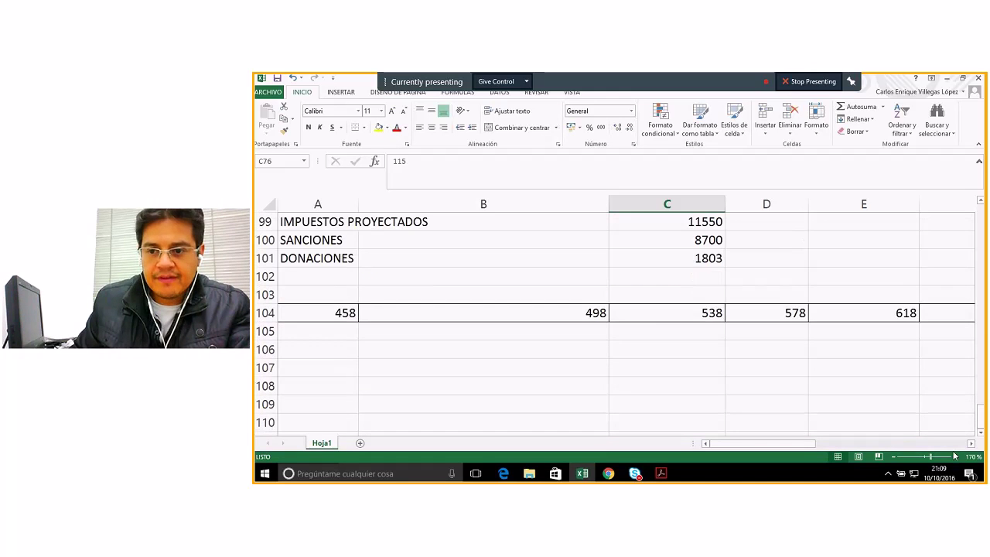
click(971, 443)
click(971, 443)
click(972, 444)
click(971, 443)
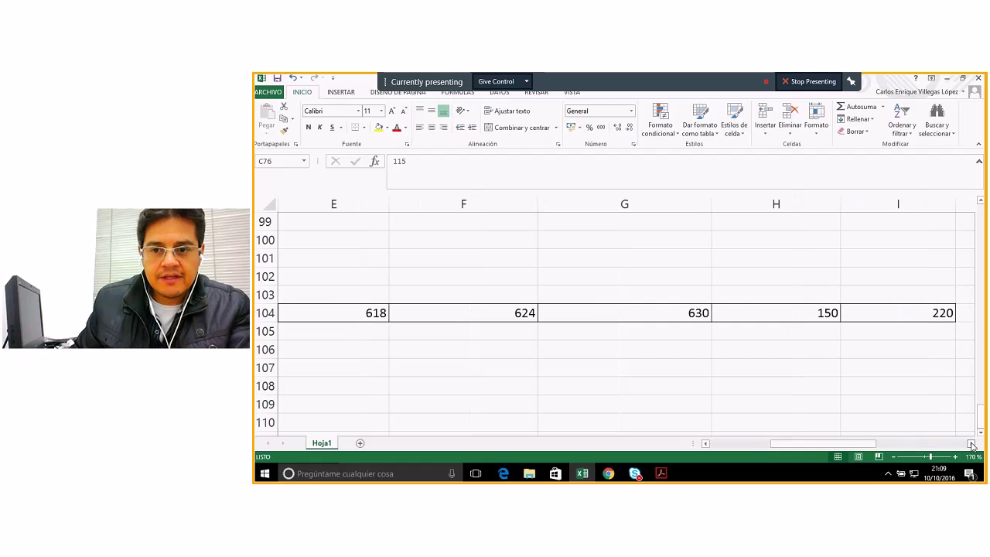
click(506, 313)
click(628, 313)
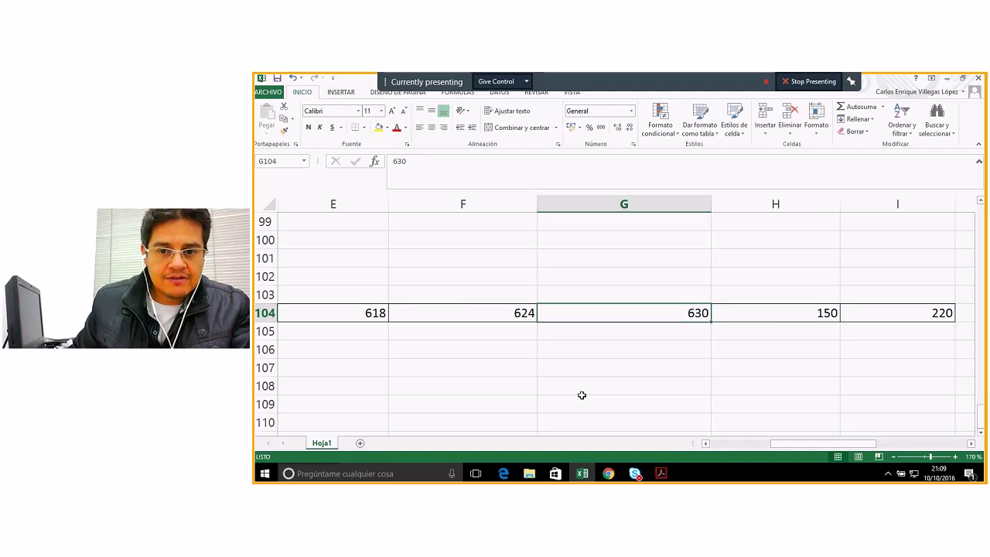
scroll(582, 395, up, 9)
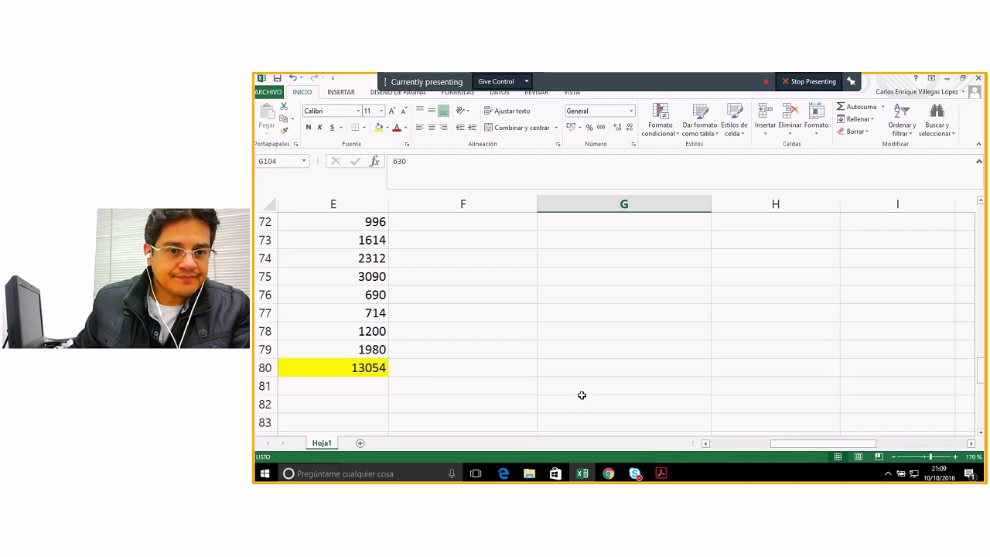
scroll(581, 396, up, 6)
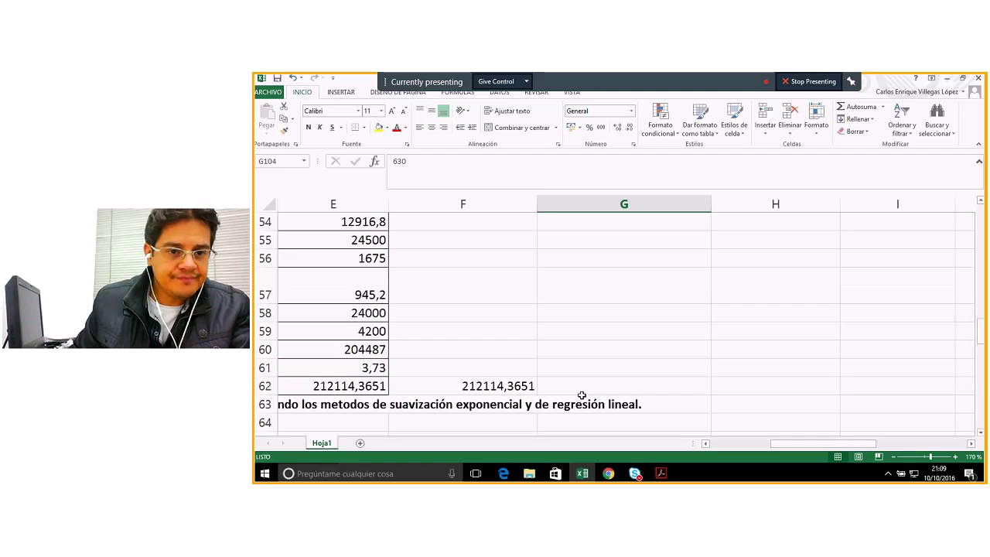
click(706, 444)
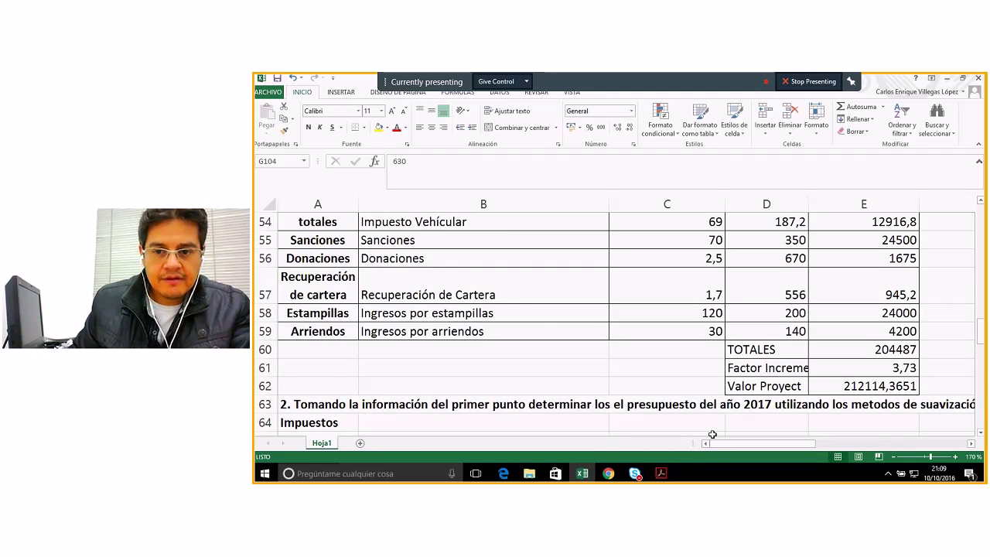
scroll(711, 434, down, 4)
scroll(711, 434, down, 1)
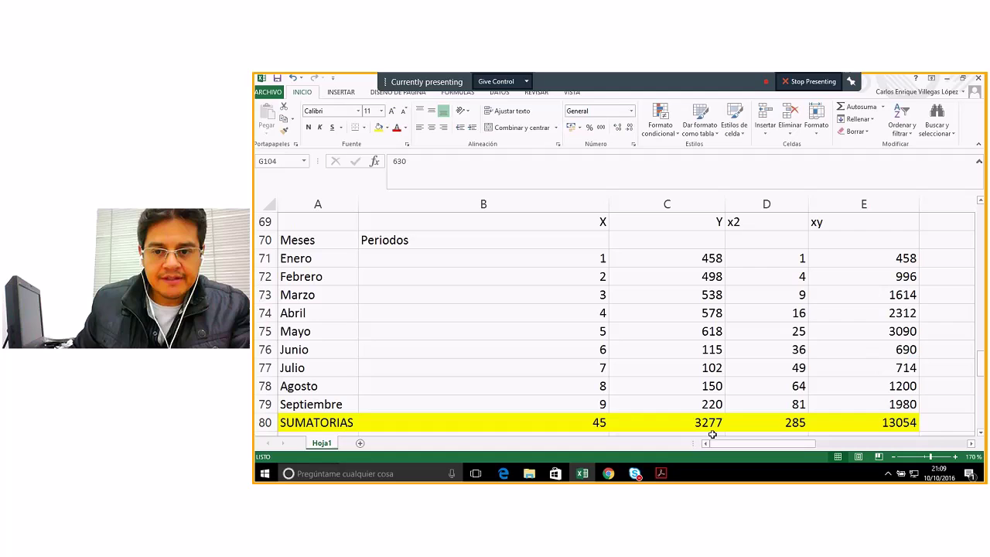
click(699, 349)
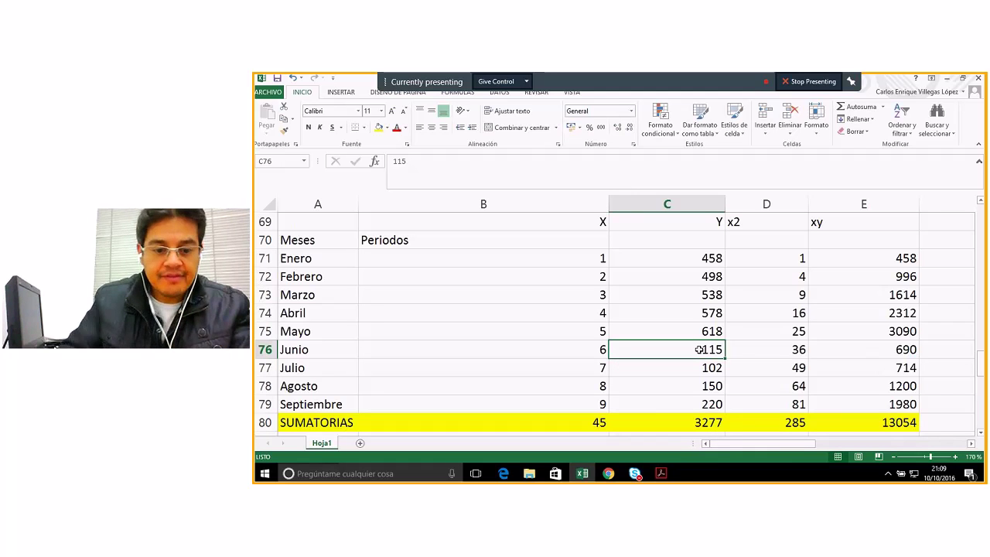
text(6)
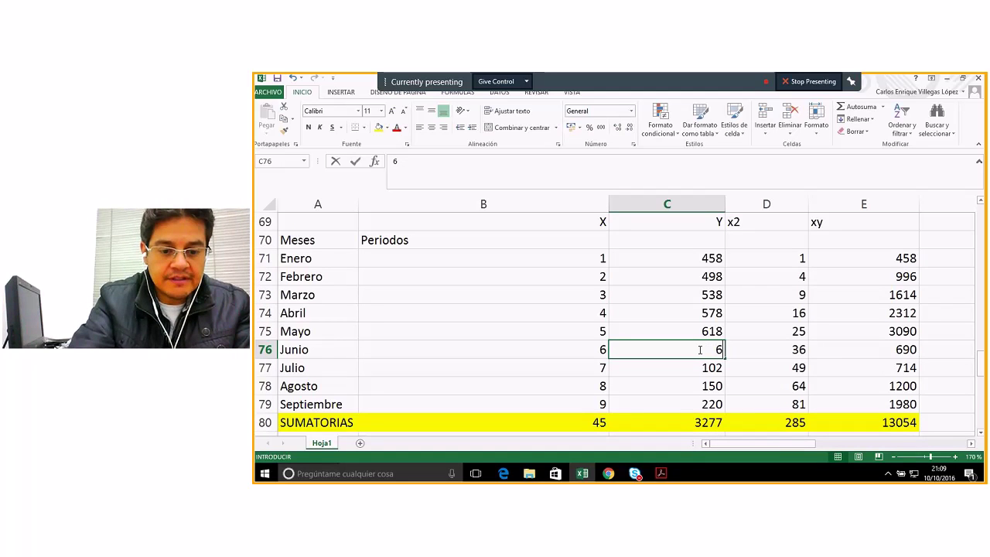
text(24)
key(Return)
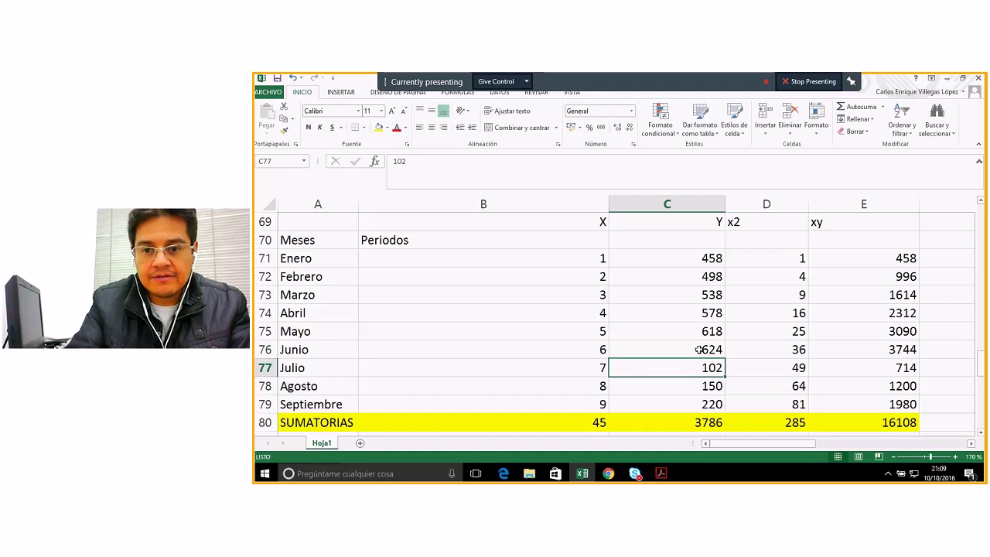
text(630)
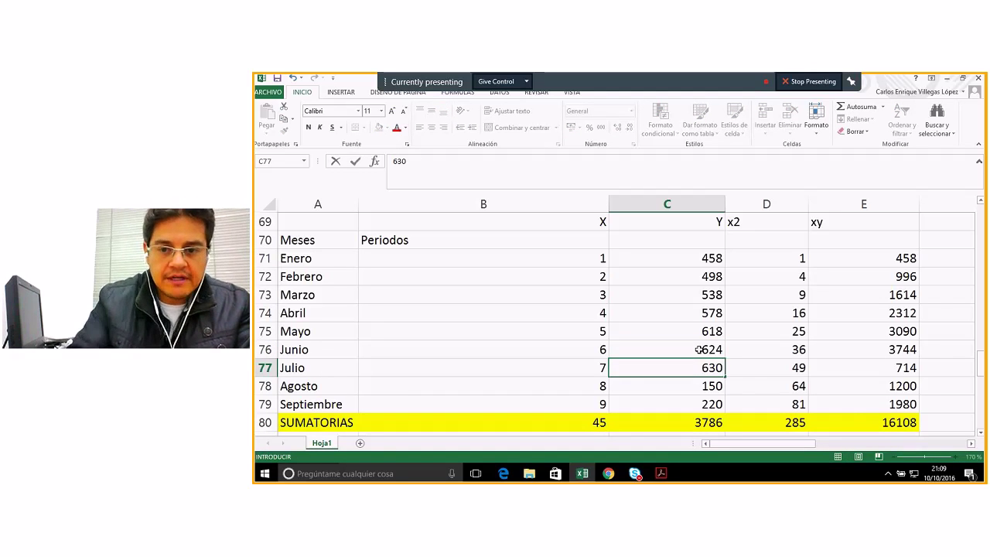
key(Return)
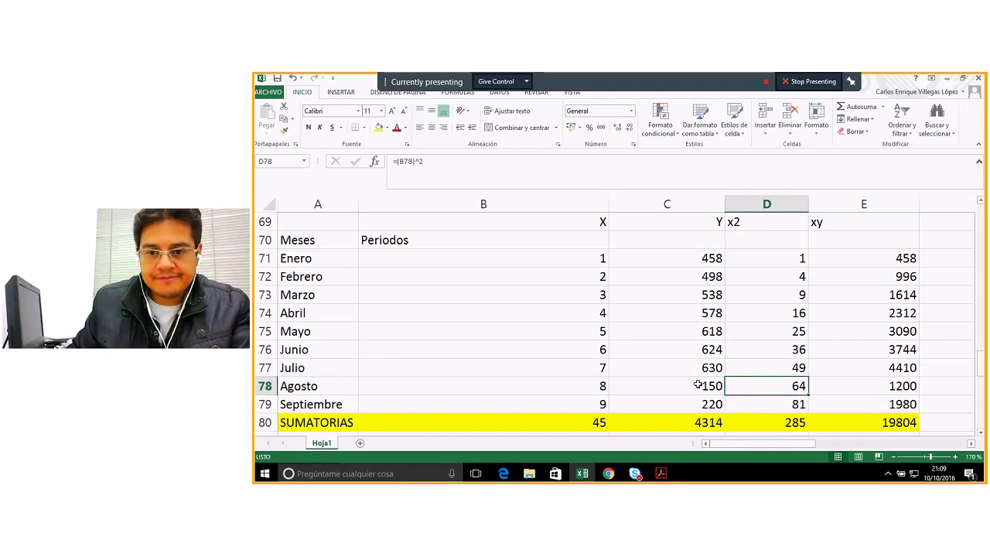
- Check the Agosto and Septiembre amounts at the end of row 104 against the Y values in the regression table
scroll(783, 384, down, 2)
scroll(784, 384, down, 7)
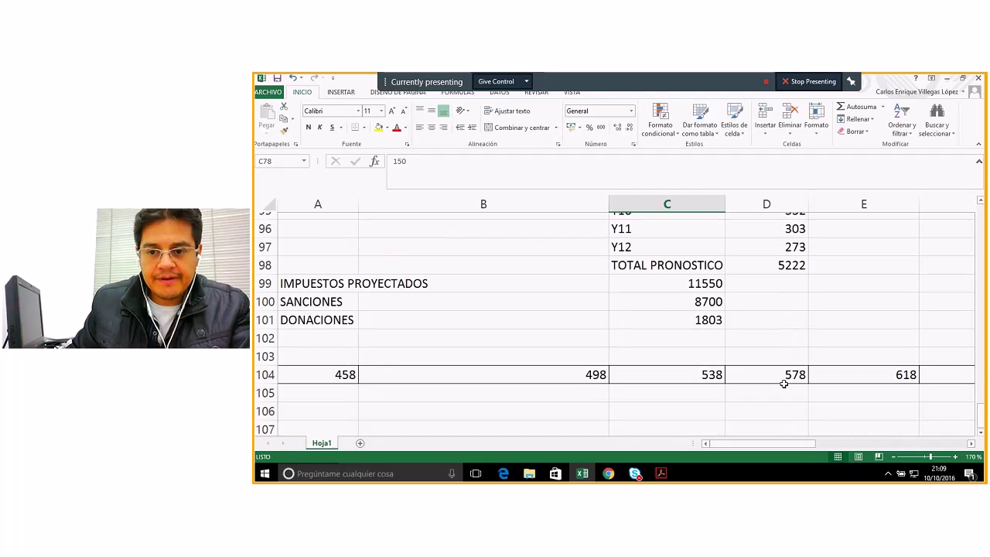
click(970, 443)
click(970, 443)
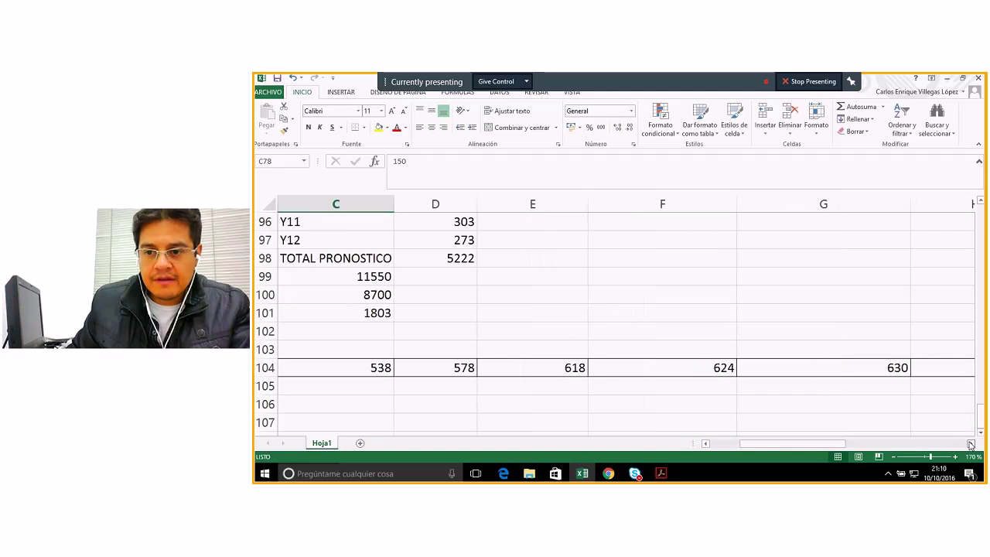
click(970, 443)
click(971, 444)
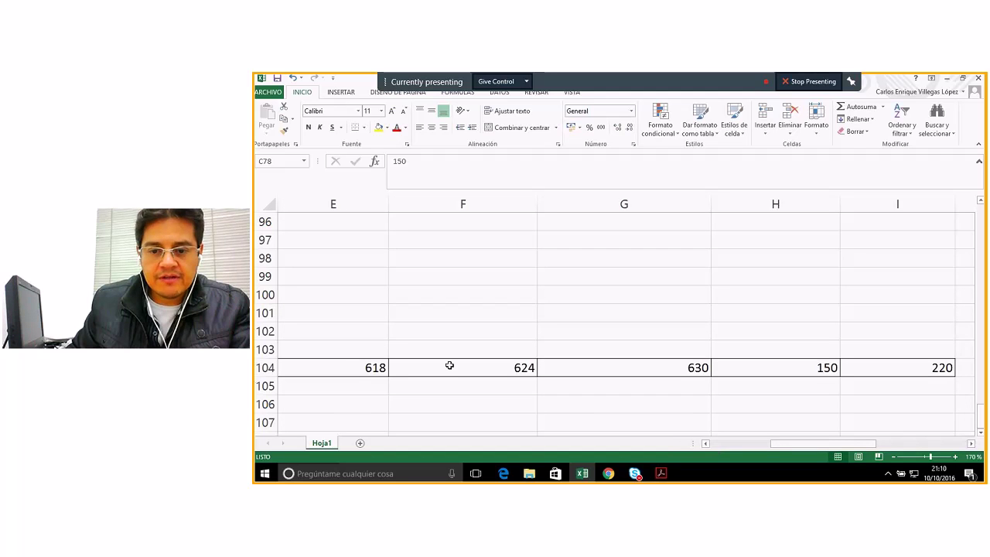
click(706, 443)
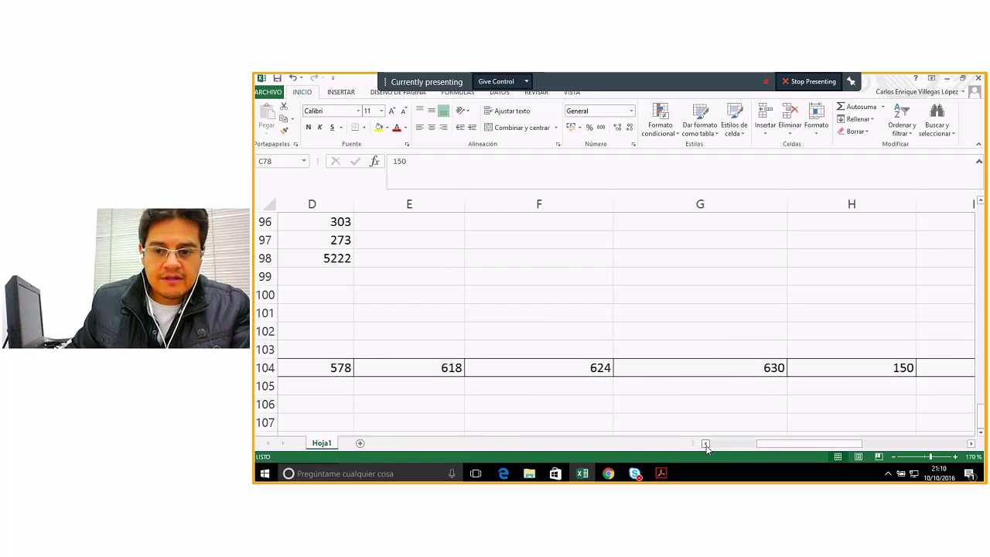
click(706, 443)
scroll(712, 371, up, 8)
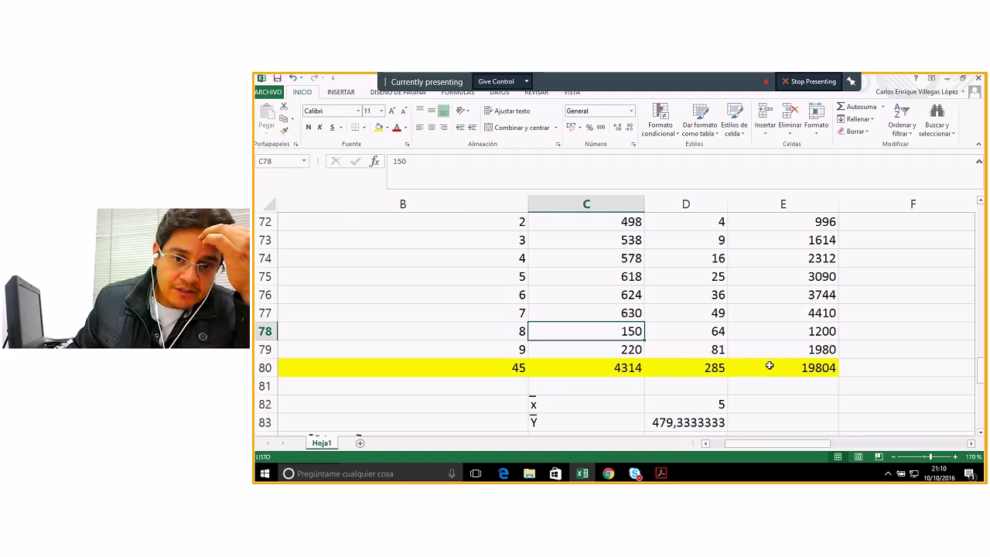
scroll(770, 366, down, 9)
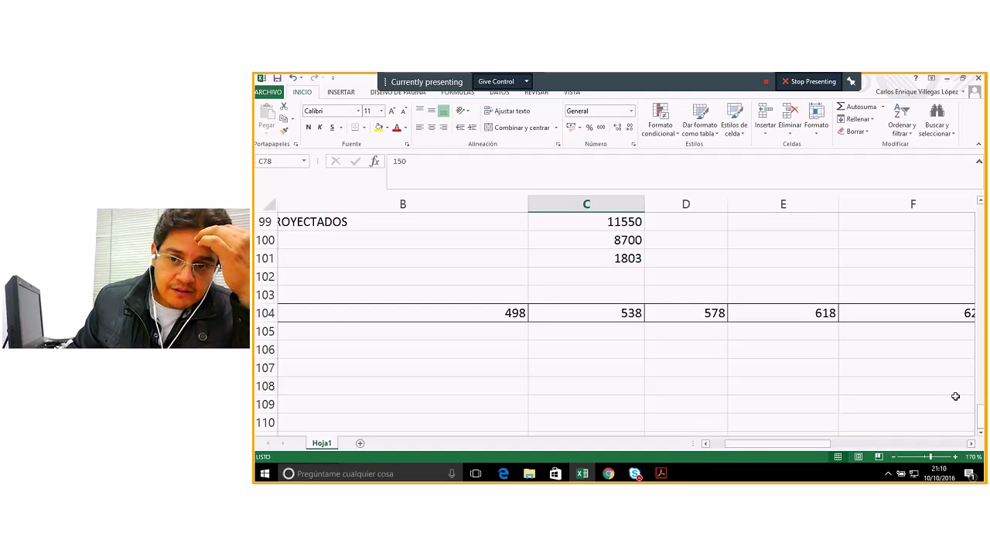
click(971, 443)
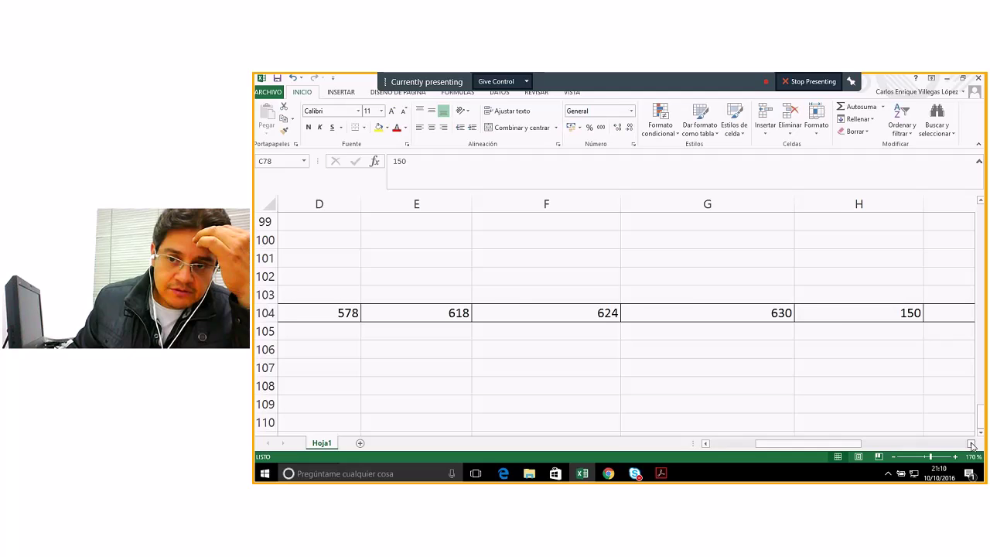
click(971, 444)
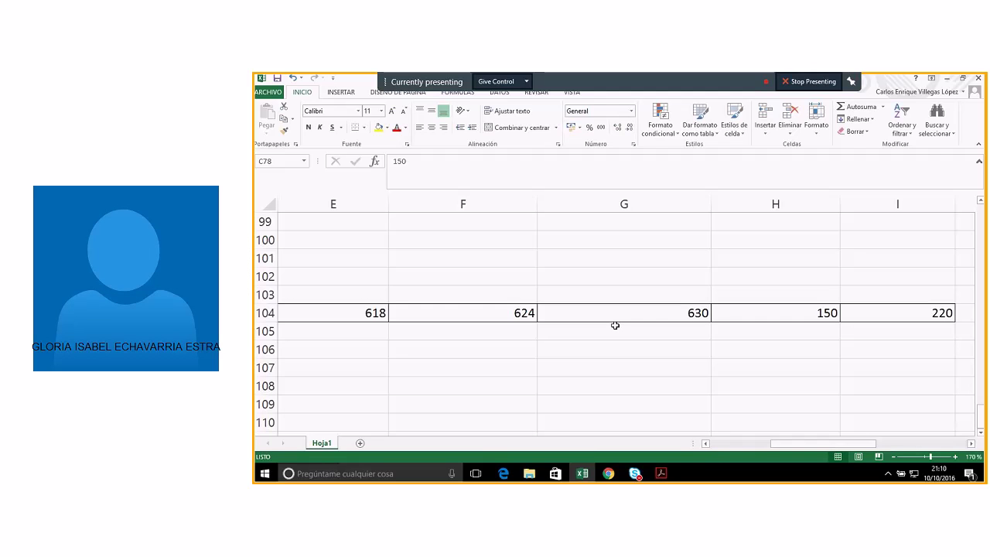
click(609, 474)
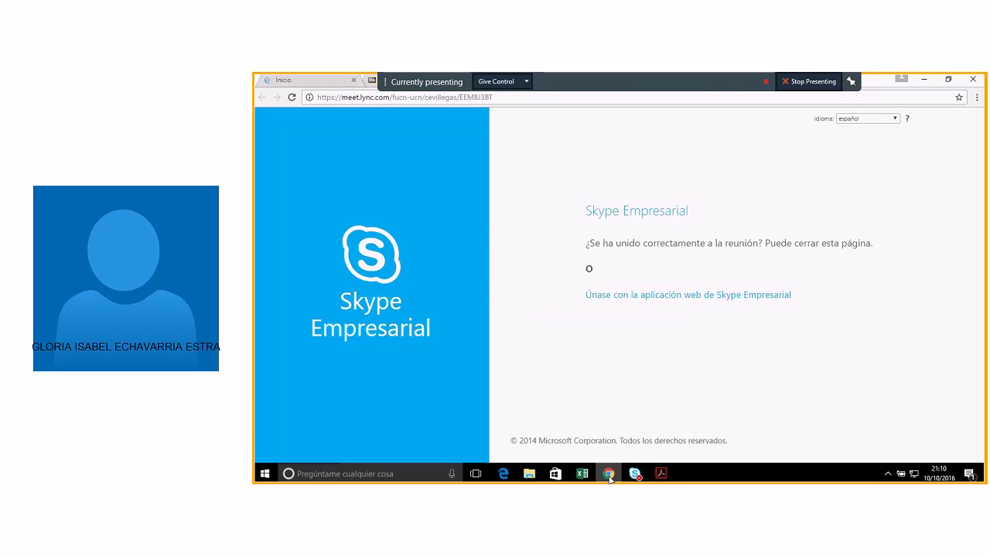
click(608, 474)
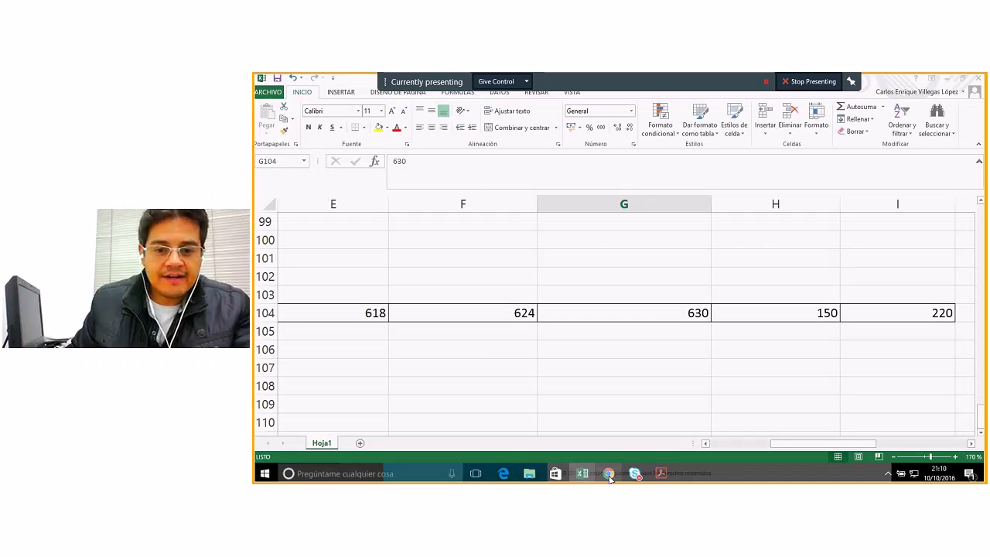
- Examine the source Recuperación de cartera amounts in row 33, from Enero through the last filled month
click(704, 443)
scroll(446, 336, up, 1)
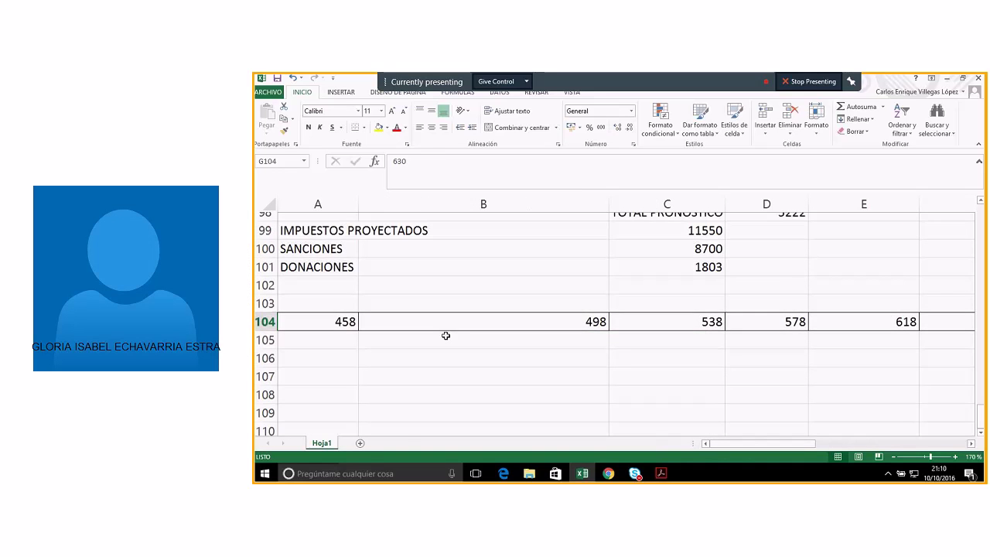
scroll(446, 335, up, 5)
scroll(446, 335, up, 10)
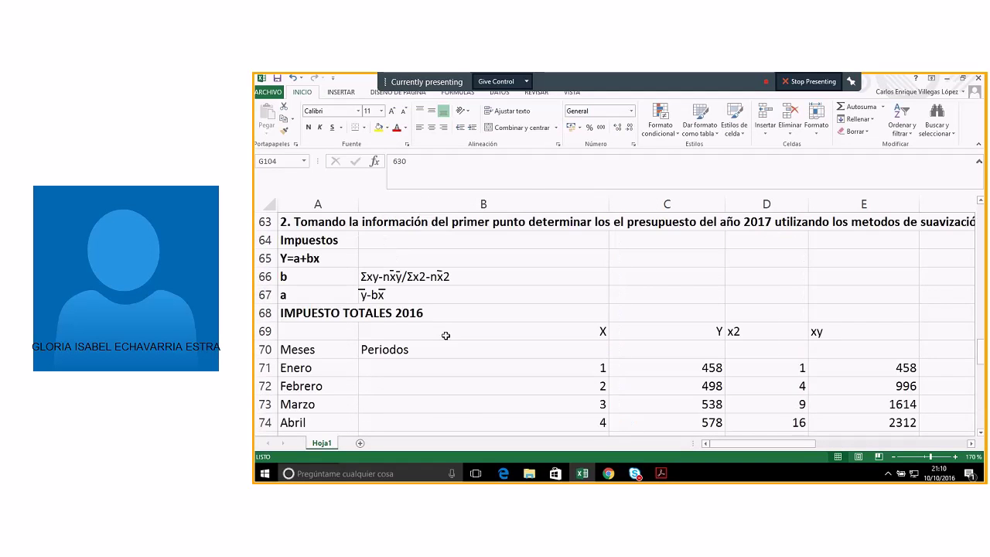
scroll(445, 336, up, 7)
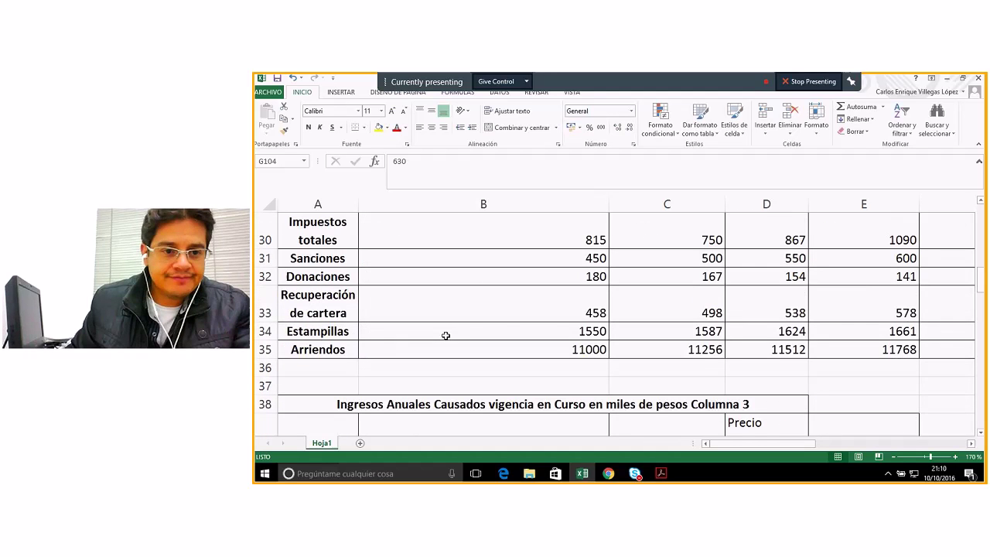
click(320, 305)
key(Right)
key(Right)
key(Right)
key(Right)
key(Right)
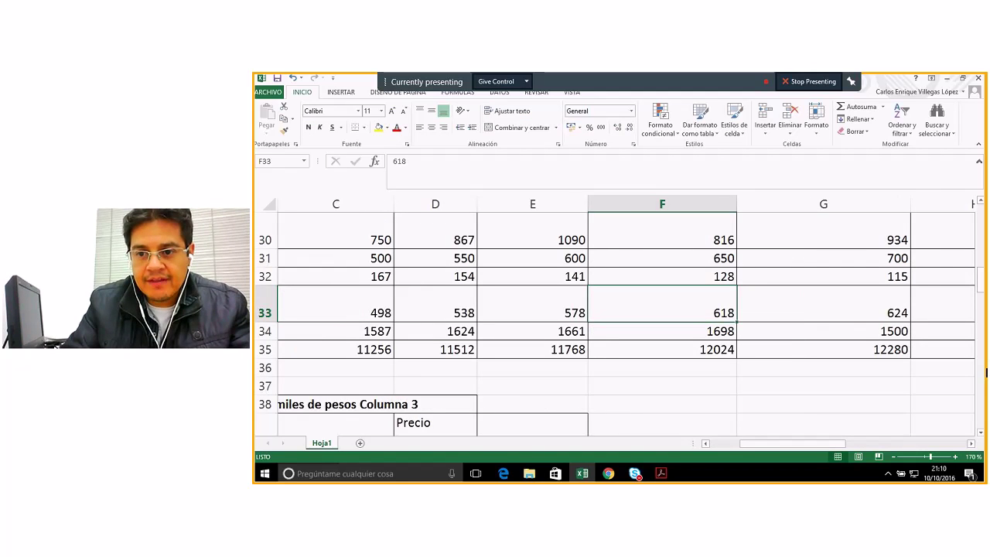
key(Right)
key(Right)
key(Right)
key(Right)
key(Right)
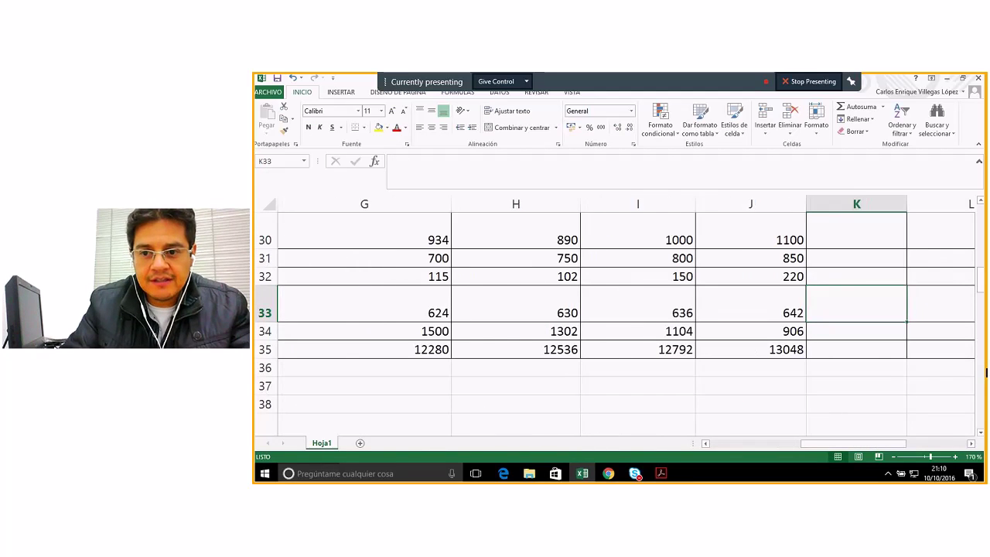
- Set the Agosto and Septiembre Y values in the regression table to 636 and 642, taken from I33 and J33
key(Left)
key(Left)
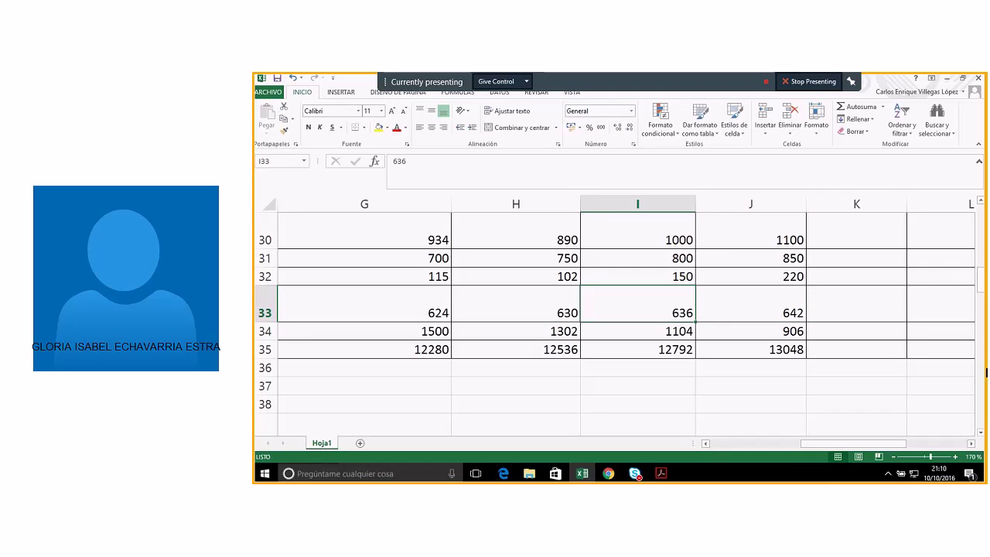
key(Right)
key(Left)
scroll(496, 356, down, 8)
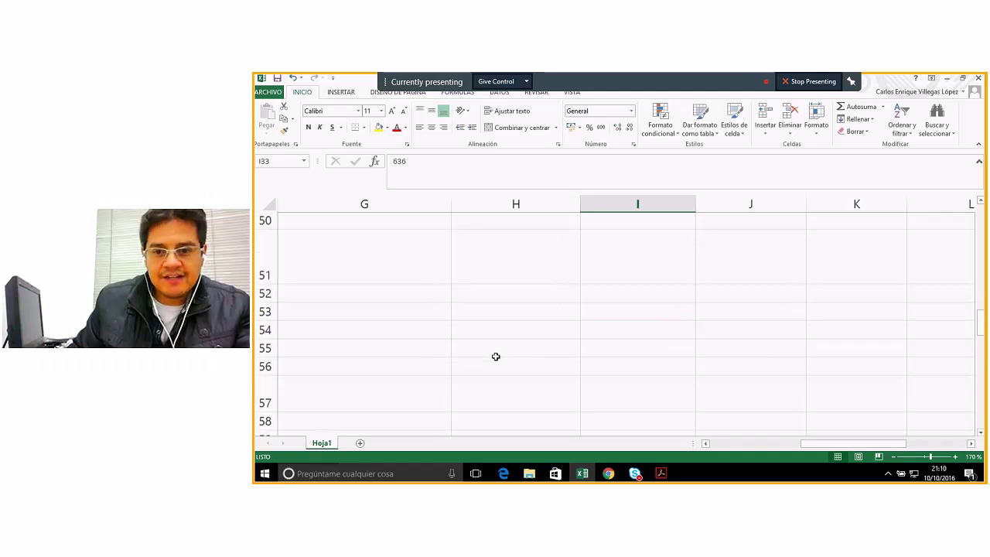
click(707, 444)
scroll(711, 402, down, 6)
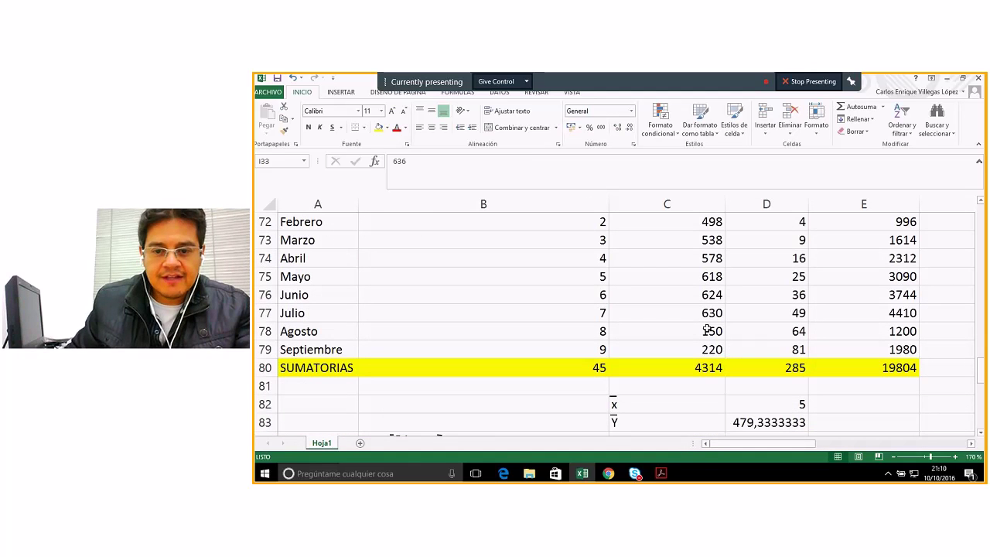
click(707, 330)
text(636)
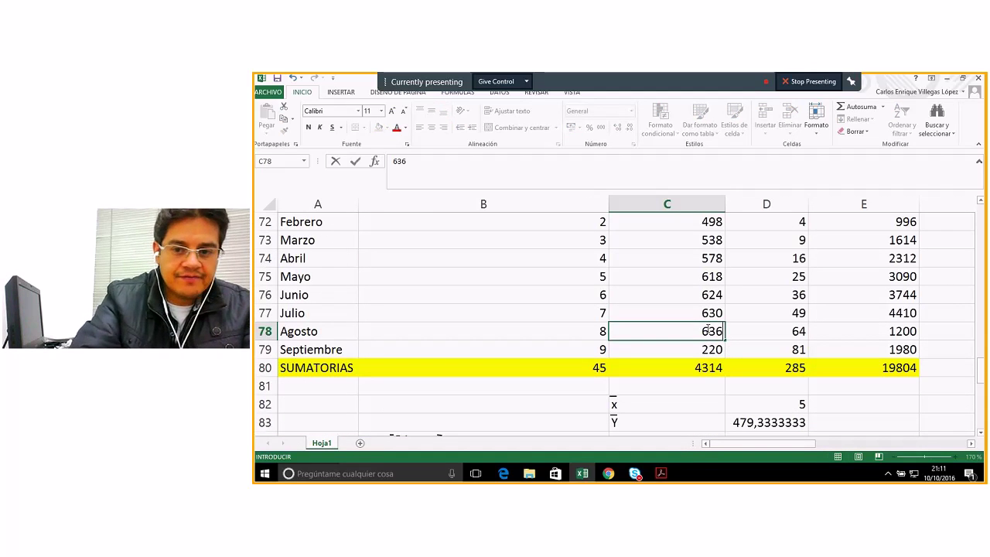
key(Return)
text(642)
key(Return)
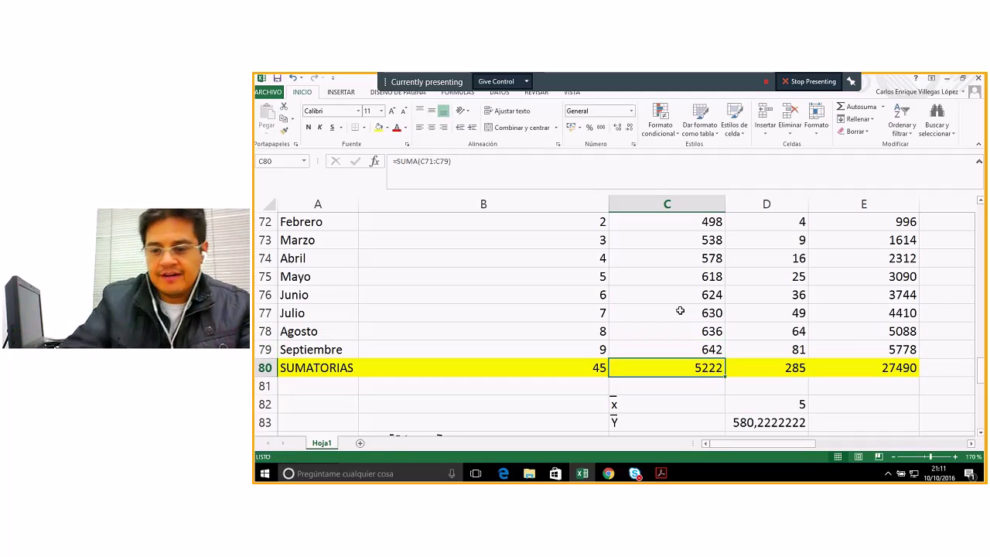
- Record the TOTAL PRONOSTICO amount from D98 as 7377 in C102, below the DONACIONES projection
scroll(748, 381, down, 7)
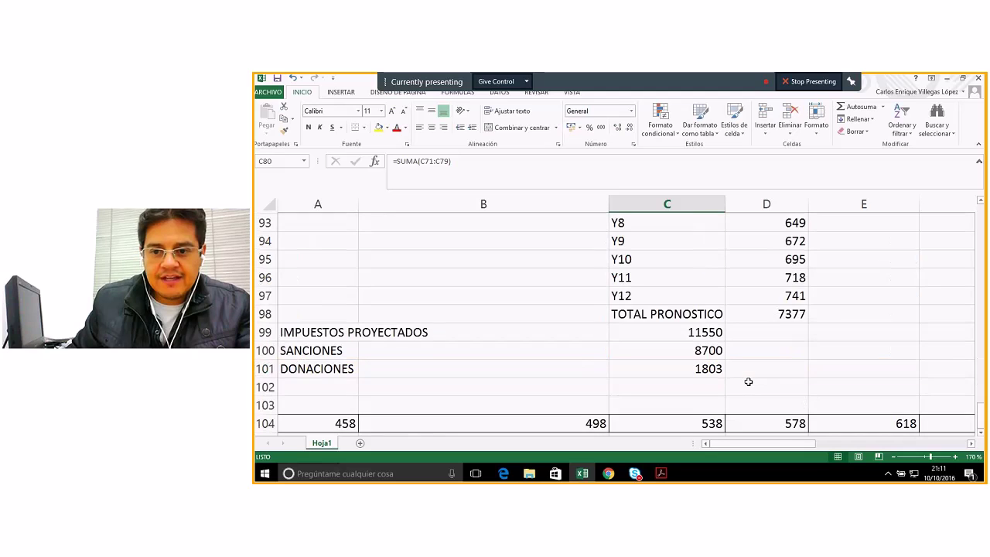
click(744, 313)
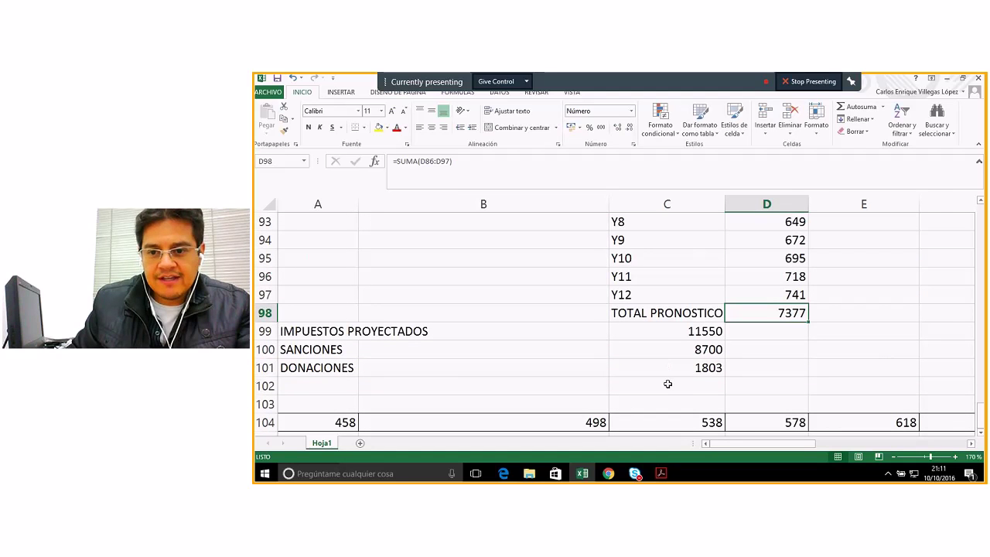
click(693, 386)
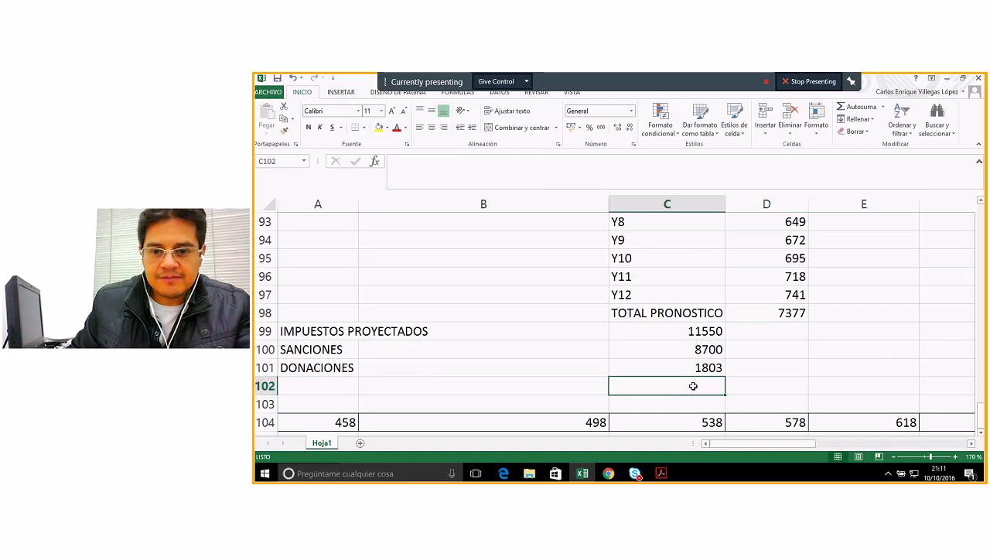
text(7377)
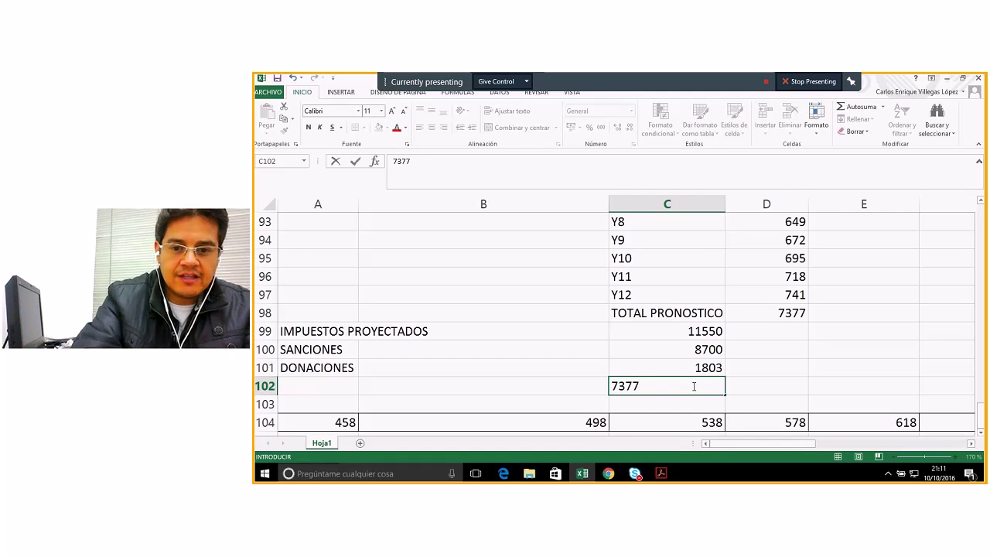
key(Return)
- Look up the Recuperación de Cartera account name in row 57 for the empty label cell A102
click(317, 387)
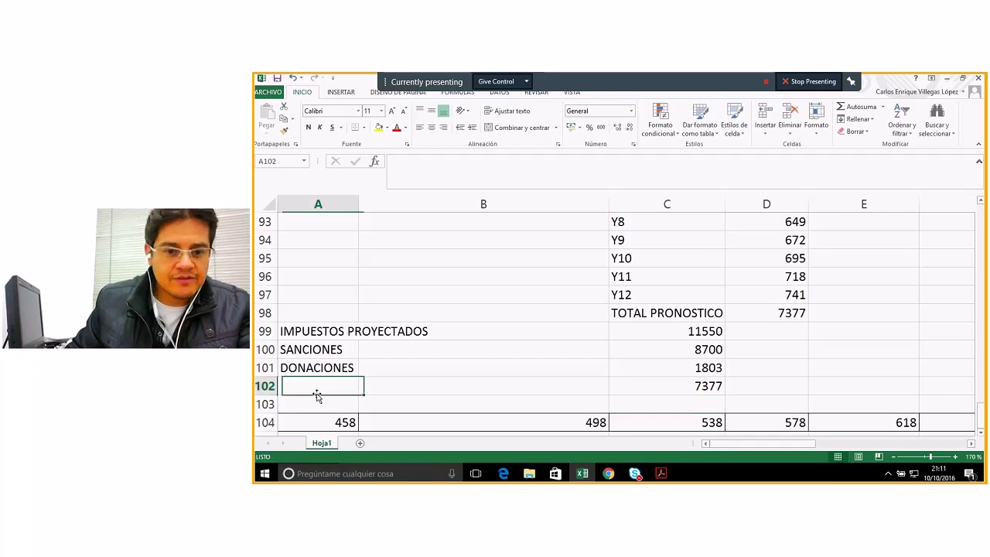
scroll(430, 374, up, 9)
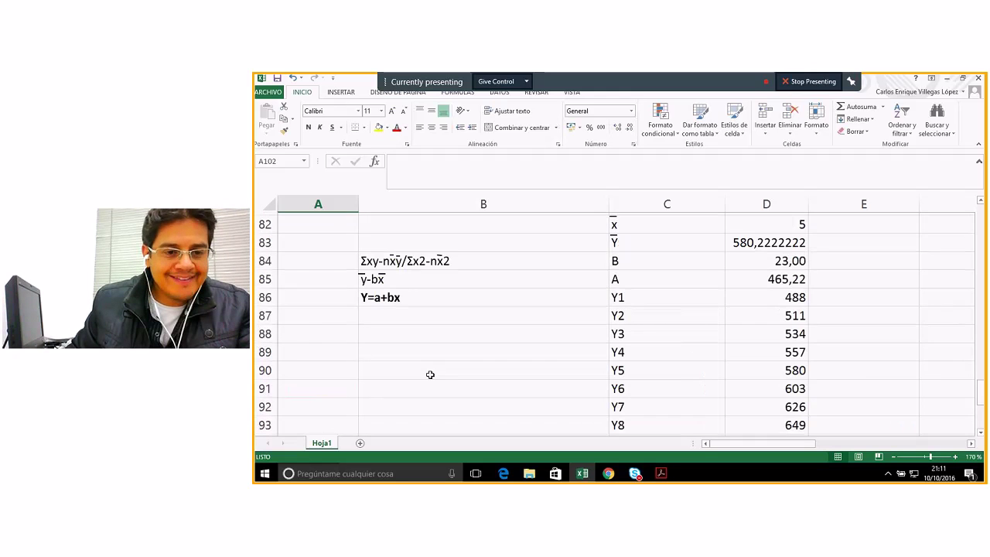
scroll(430, 374, up, 4)
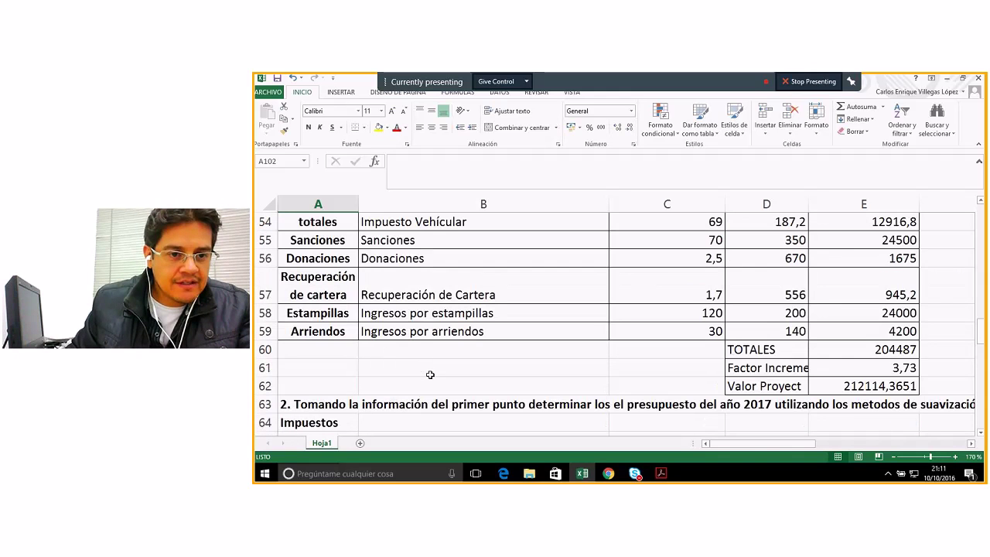
scroll(430, 374, down, 13)
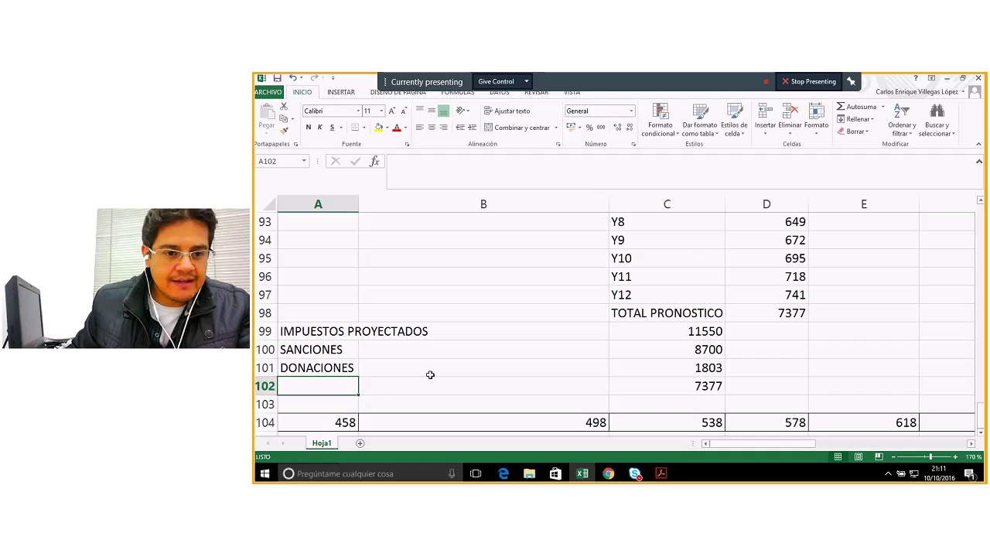
text(rECUPERAR)
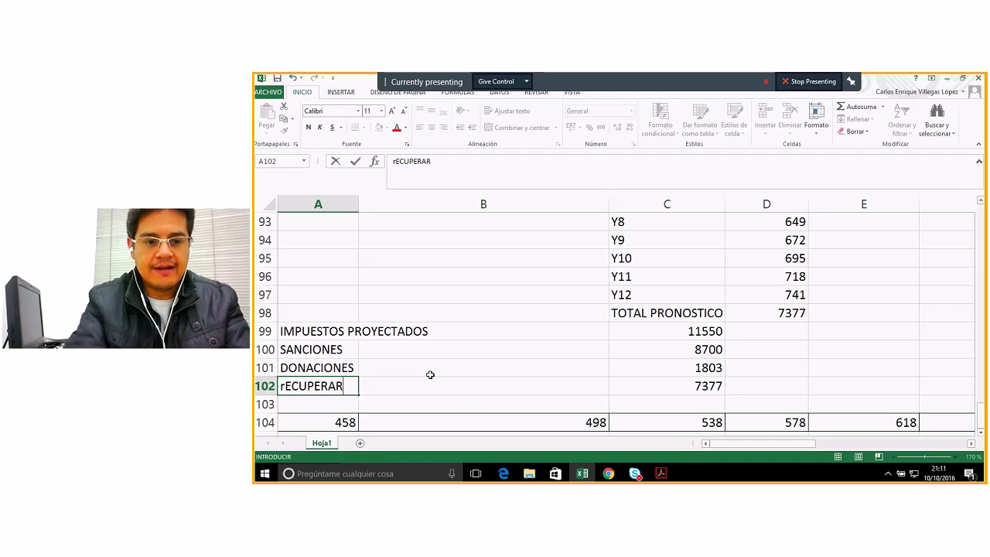
key(BackSpace)
key(BackSpace)
key(BackSpace)
key(BackSpace)
key(BackSpace)
key(BackSpace)
key(BackSpace)
key(BackSpace)
key(BackSpace)
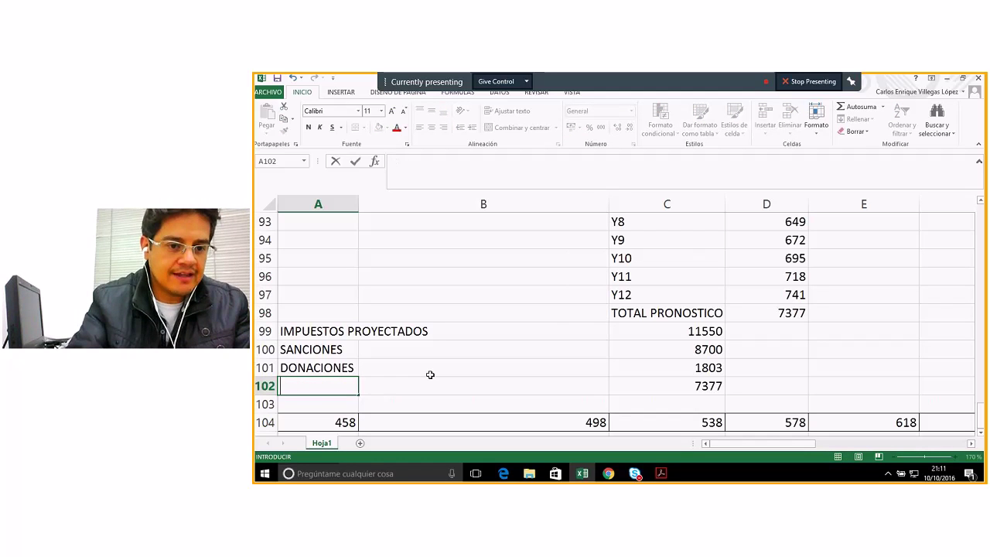
text(rECU)
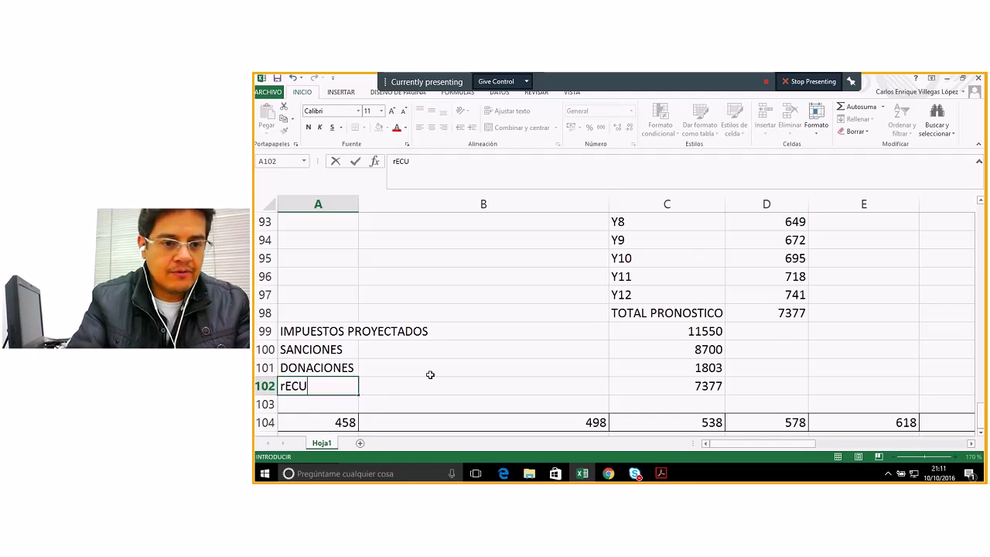
key(BackSpace)
key(BackSpace)
key(BackSpace)
key(BackSpace)
- Label the new projection row in A102 as RECUPE CAT
text(RECU)
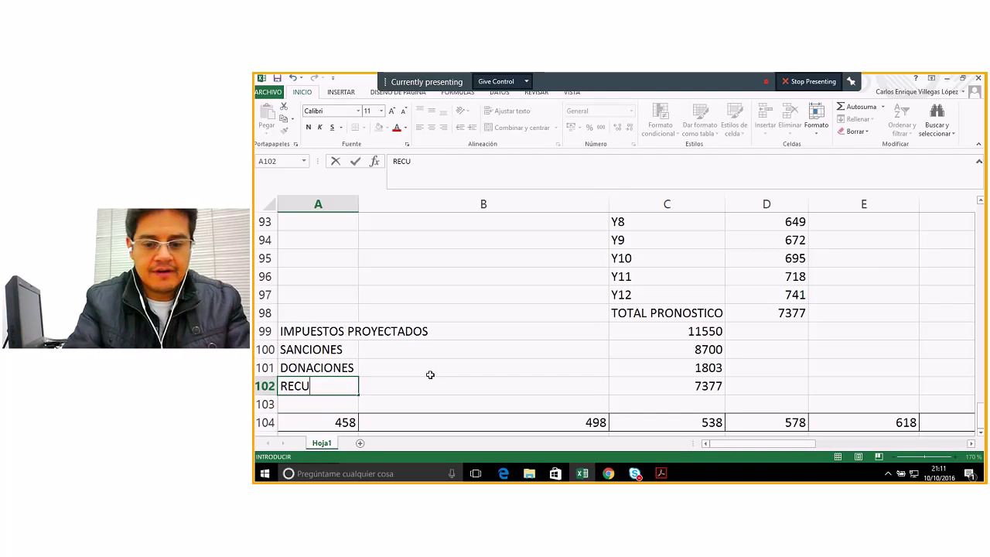
text(PE CAT)
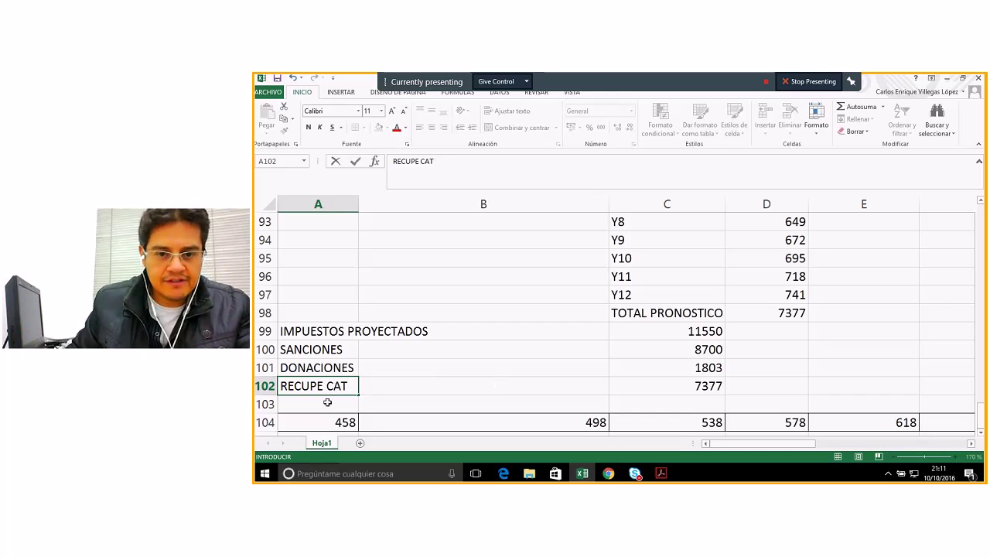
key(Return)
- Copy the Estampillas monthly amounts in row 34 from ENE to SEP
scroll(404, 393, up, 8)
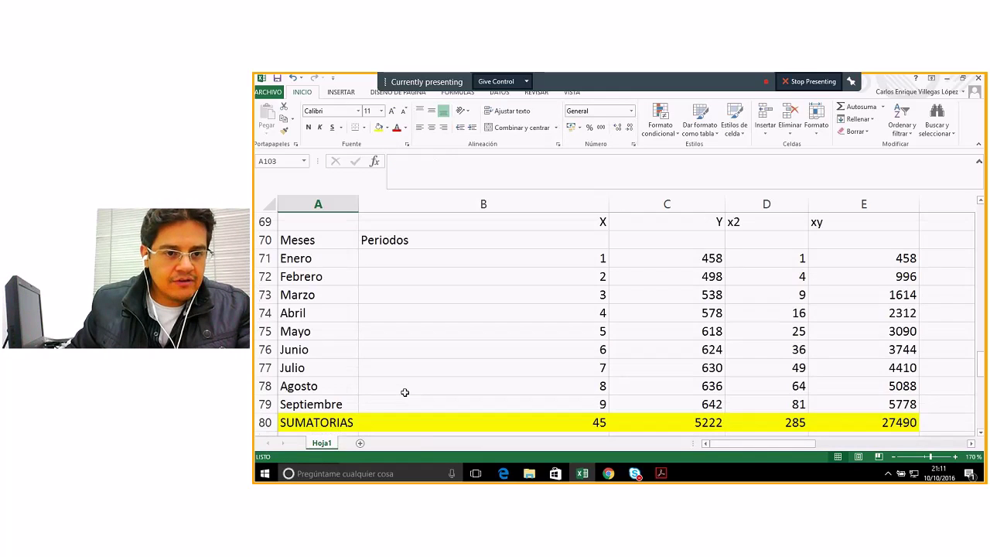
scroll(404, 392, up, 4)
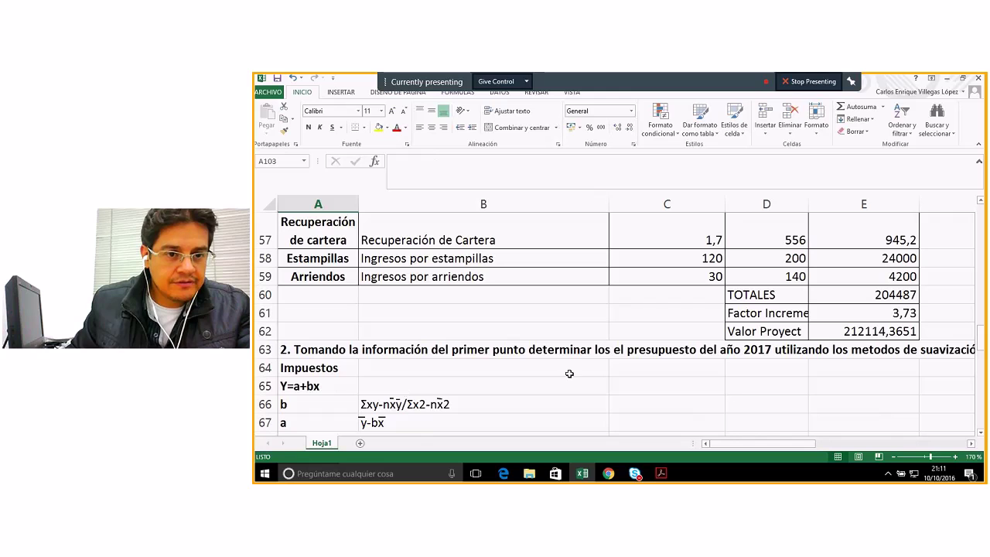
scroll(529, 375, up, 4)
scroll(529, 376, up, 6)
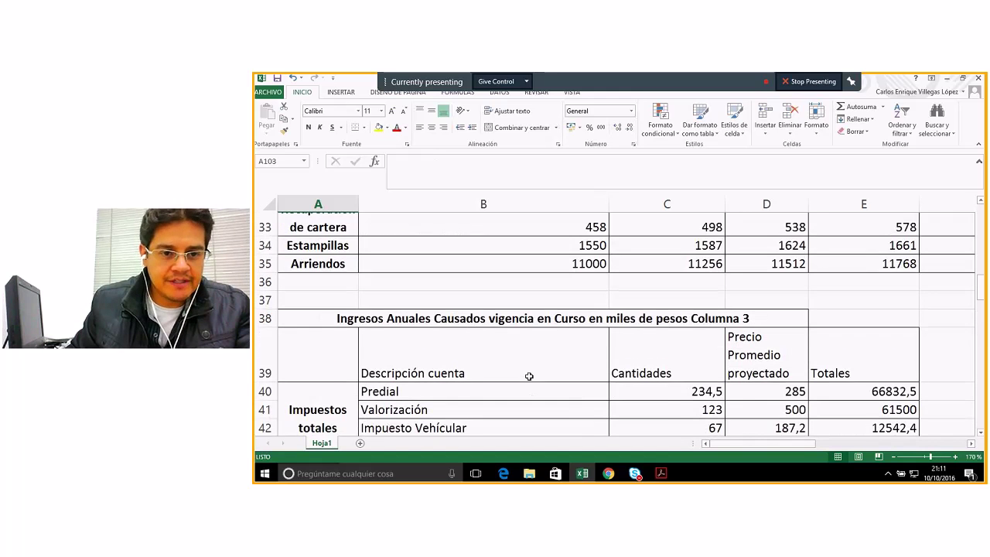
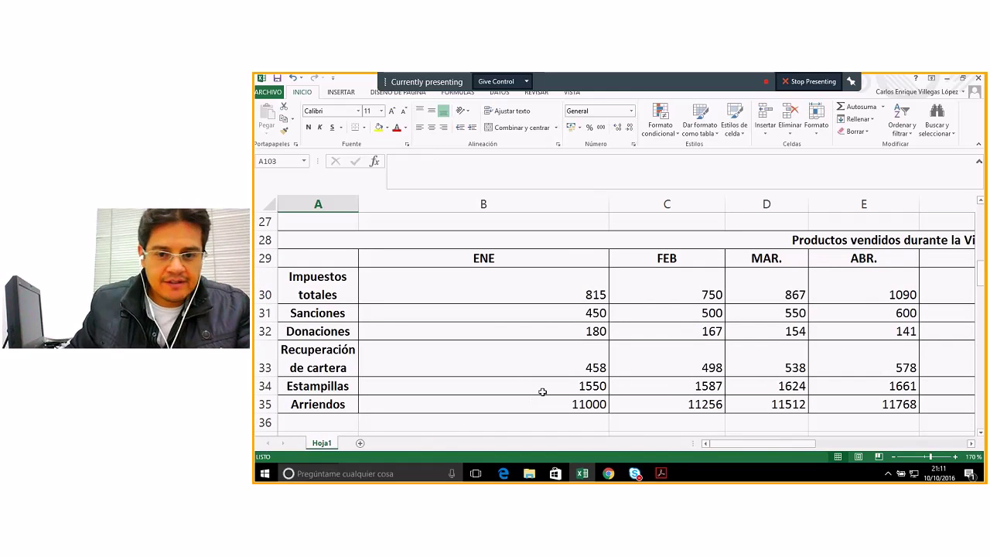
click(558, 385)
drag(558, 385, 478, 382)
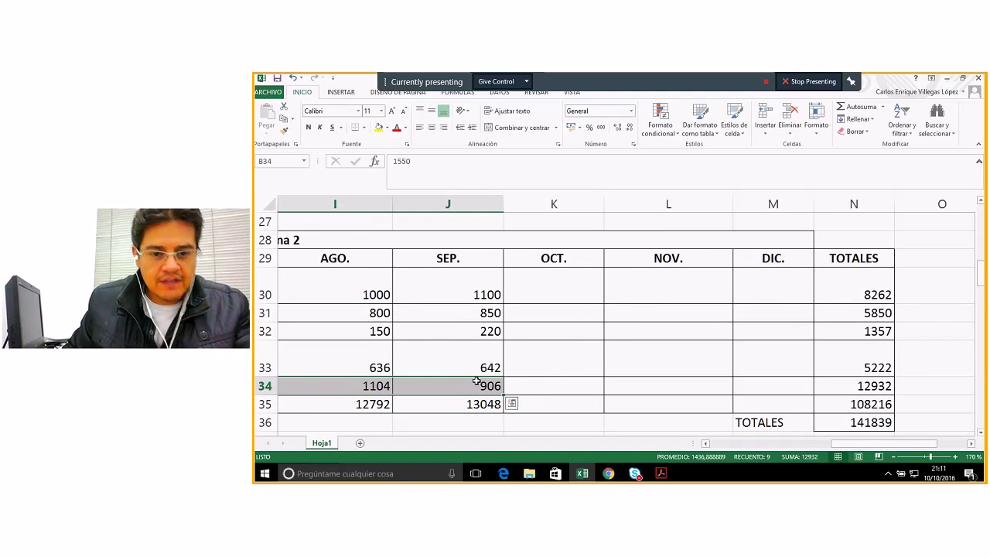
key(ctrl+c)
- Paste the copied Estampillas amounts over the old values in row 104, starting at A104
scroll(532, 346, down, 1)
scroll(532, 345, down, 12)
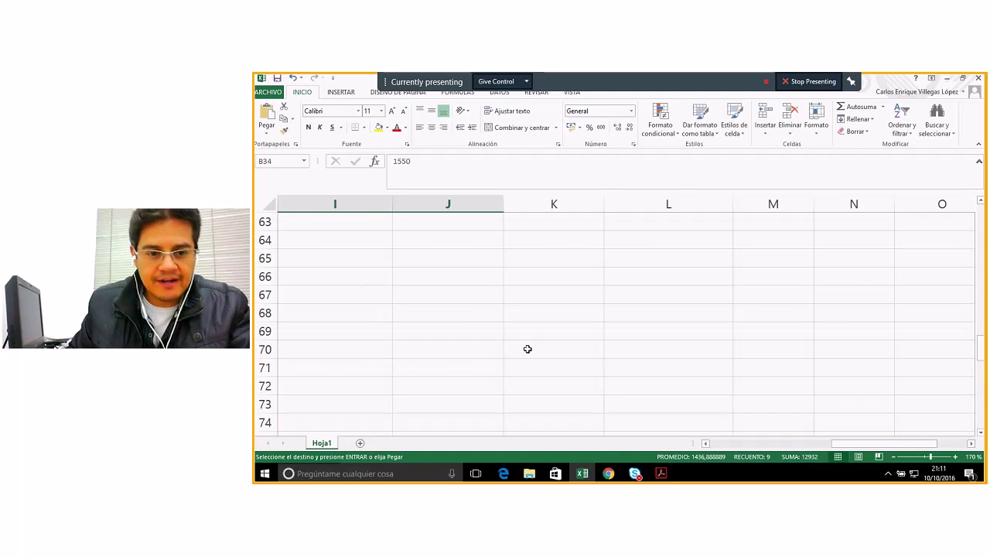
click(705, 443)
scroll(660, 415, down, 5)
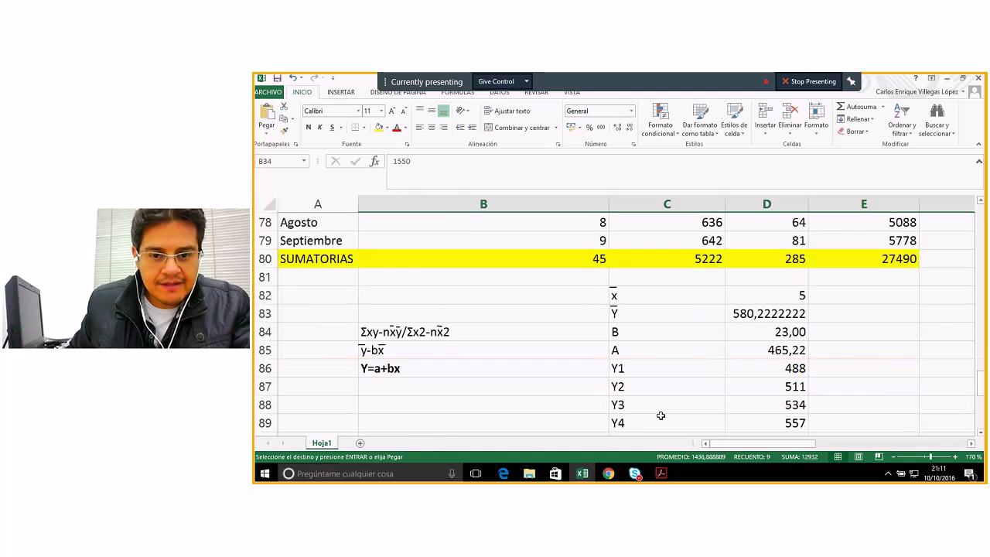
scroll(660, 415, down, 5)
scroll(660, 415, down, 1)
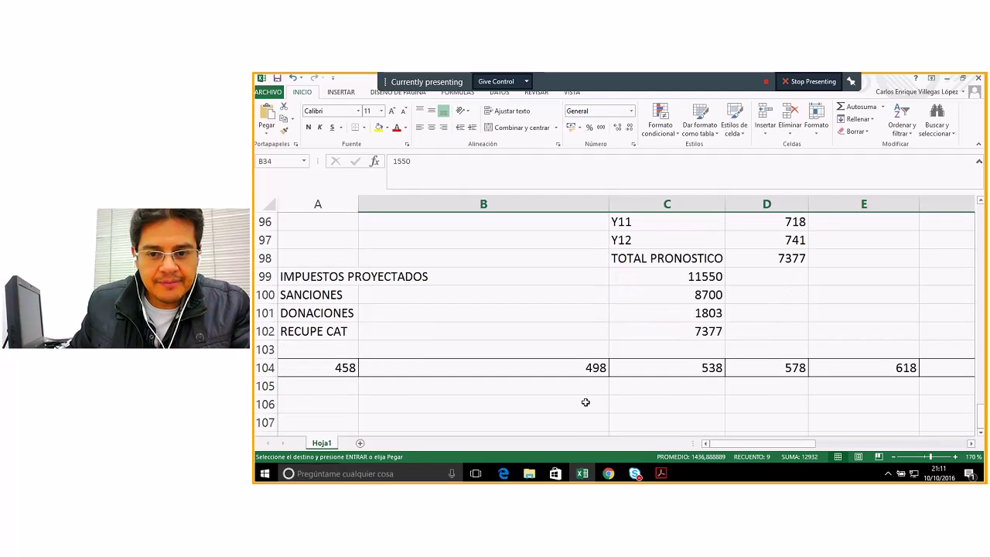
click(295, 369)
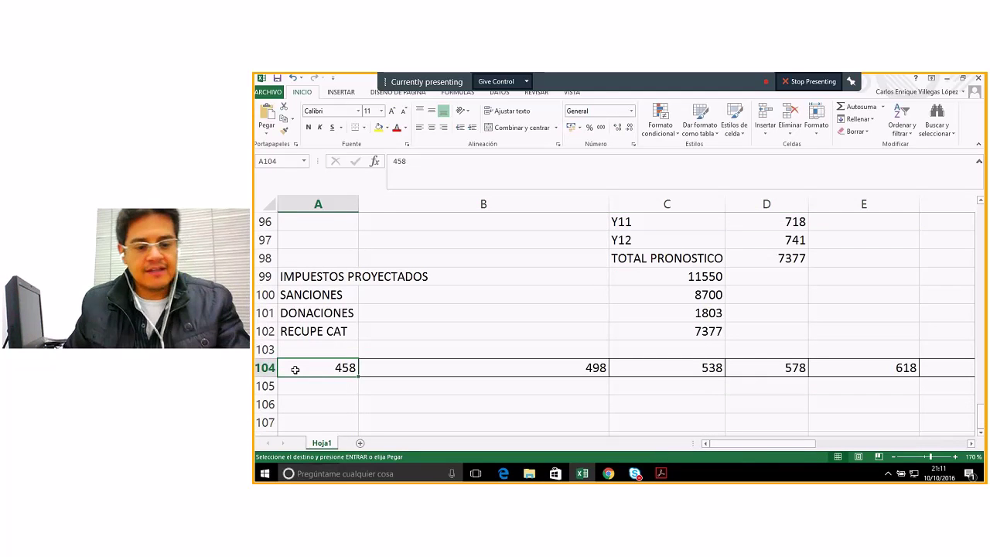
key(ctrl+v)
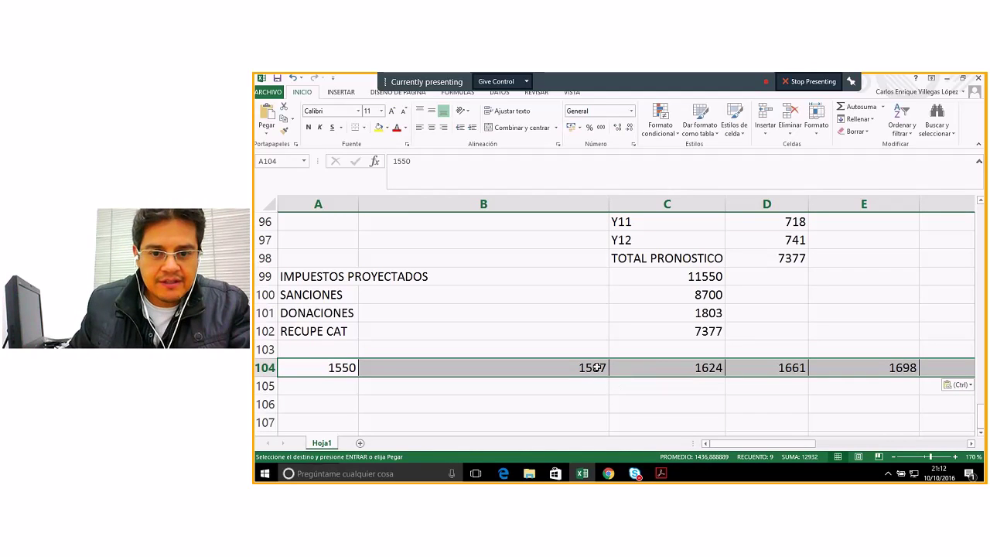
- Replace Enero's Y value in C71 of the regression table with 1527
click(596, 368)
click(668, 369)
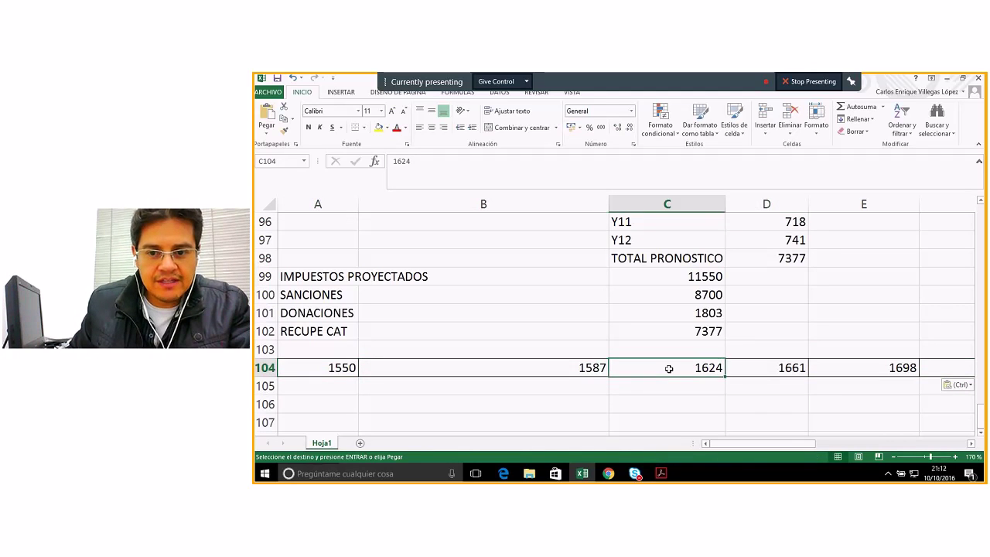
scroll(669, 368, up, 5)
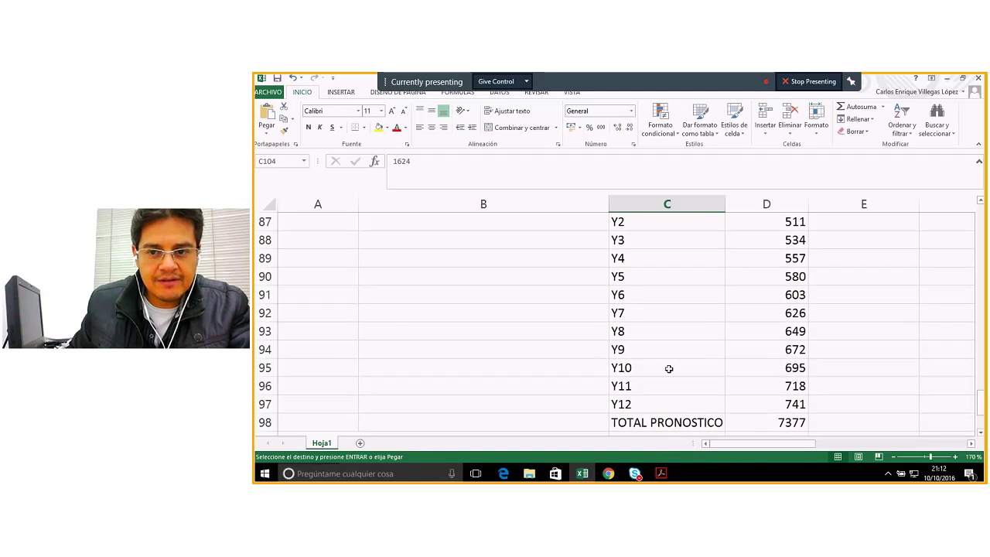
scroll(669, 369, up, 1)
scroll(669, 368, up, 1)
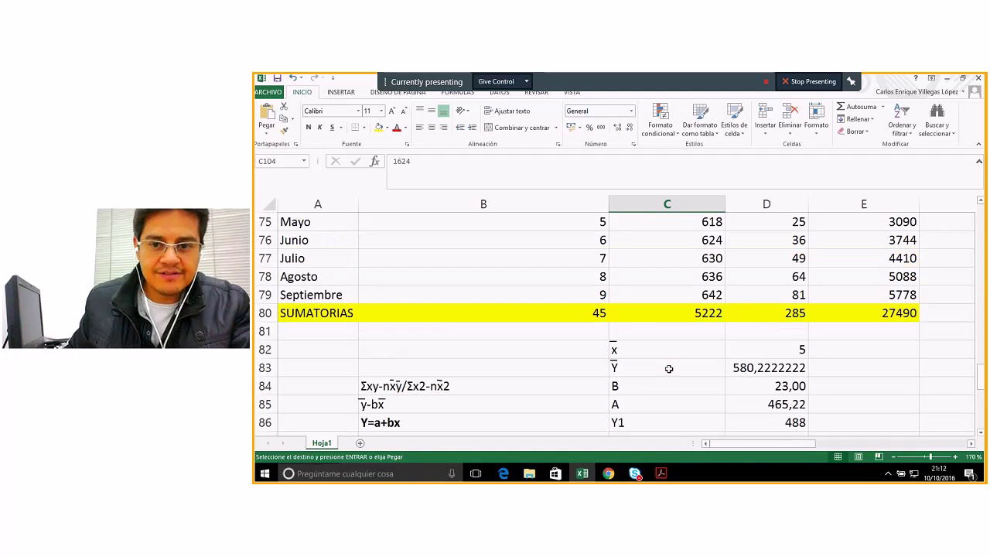
scroll(669, 368, up, 3)
scroll(669, 368, down, 11)
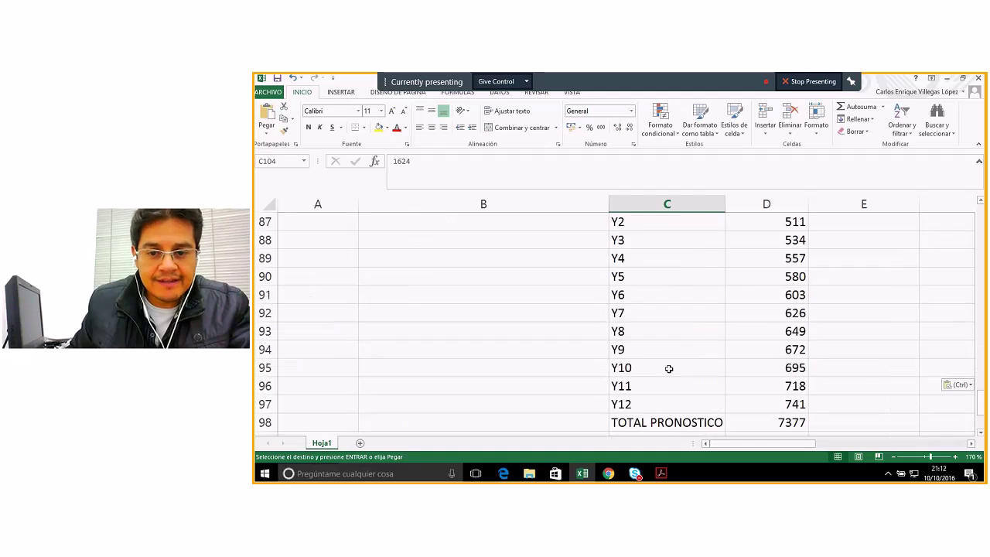
scroll(669, 369, up, 5)
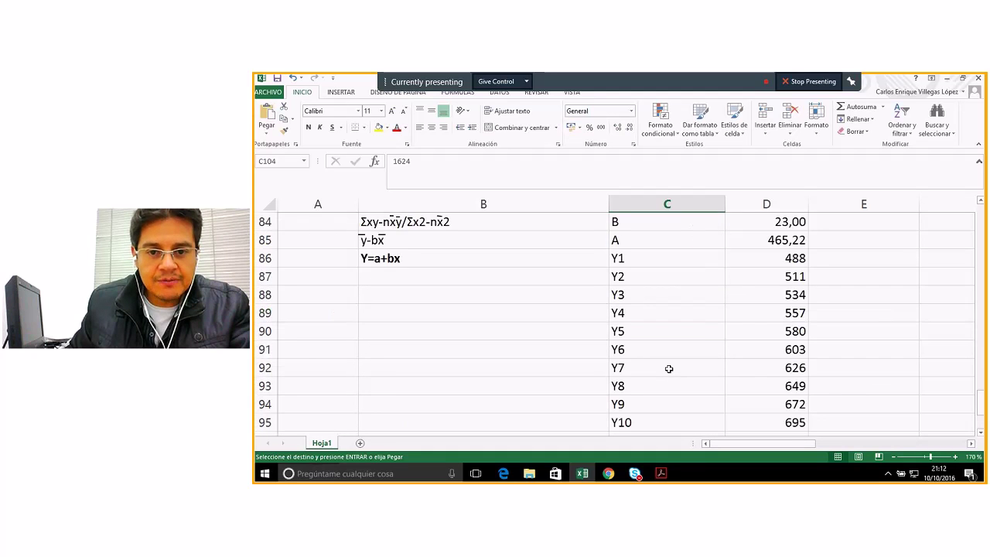
scroll(669, 368, up, 5)
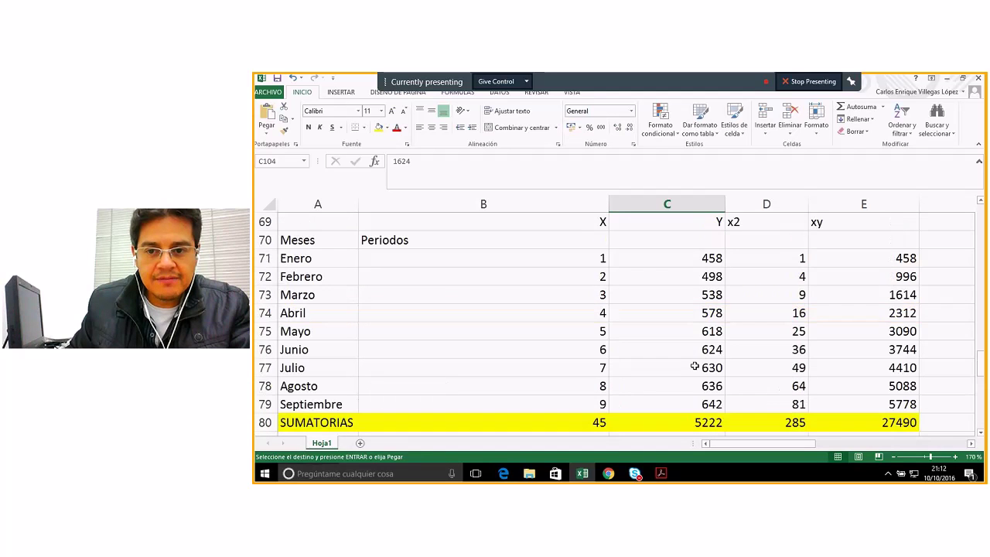
click(699, 258)
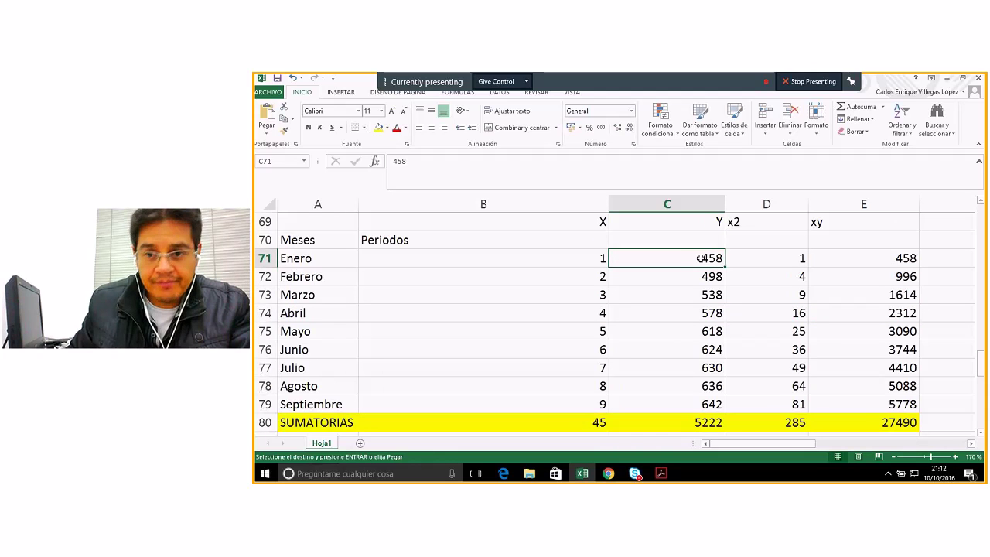
scroll(672, 345, down, 3)
scroll(673, 338, up, 4)
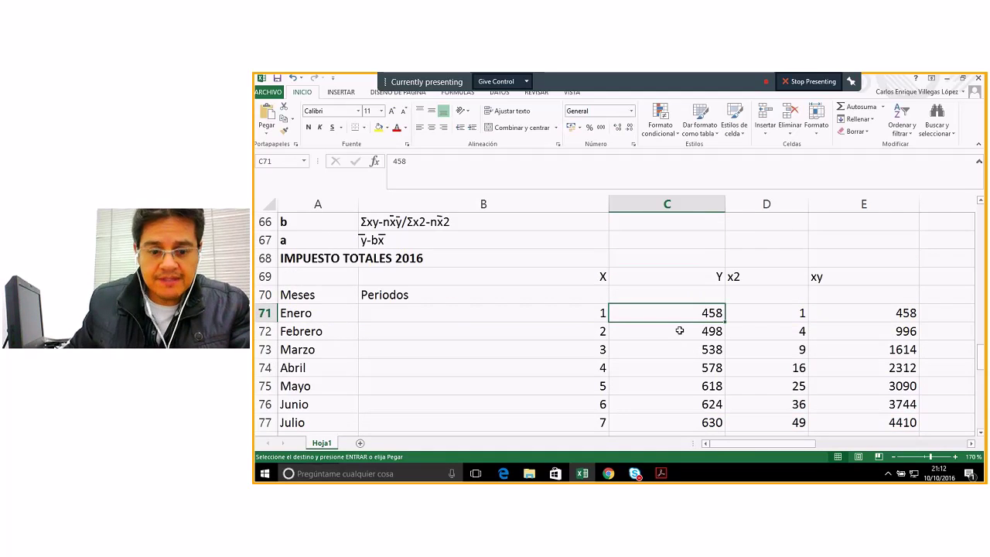
text(1)
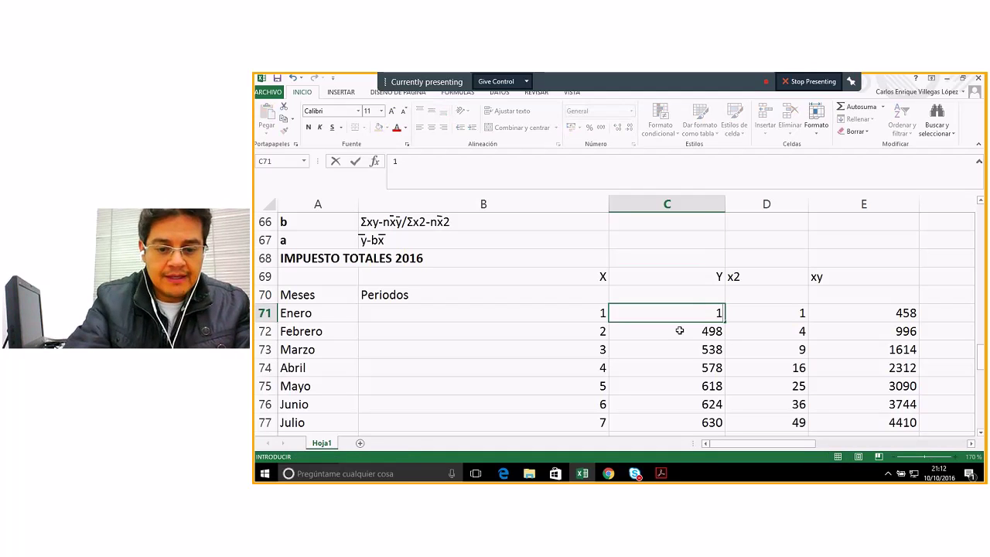
text(527)
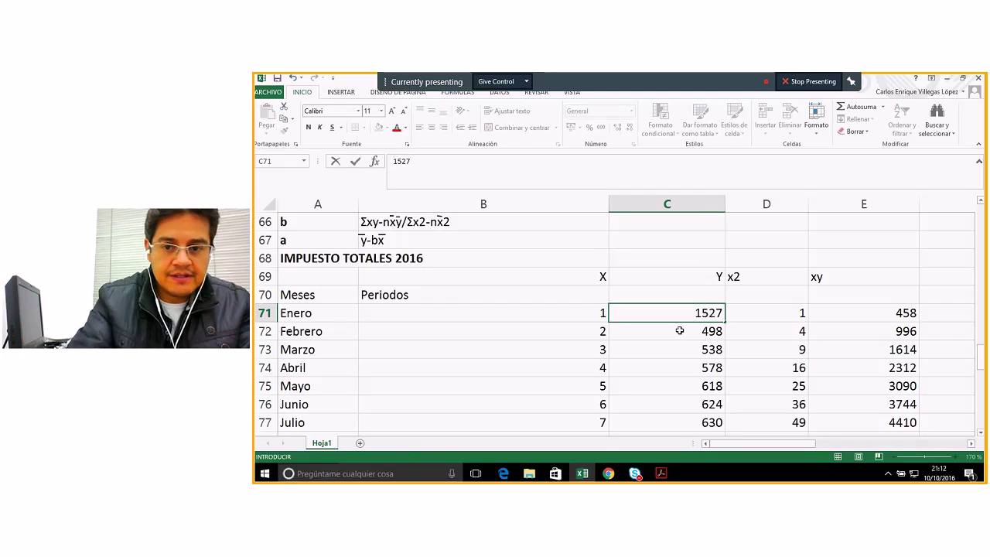
key(Return)
- Set Febrero's Y value in C72 to 1684
text(1)
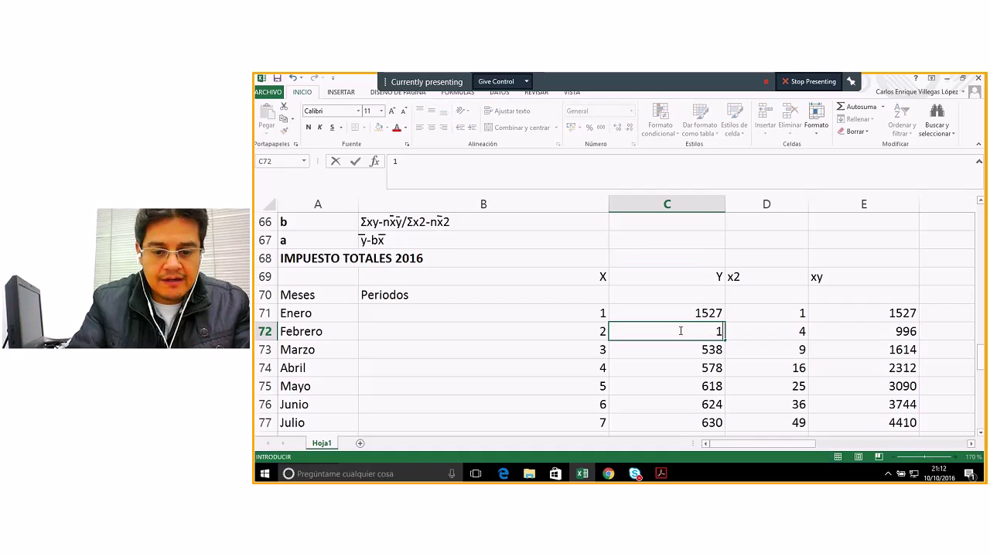
text(684)
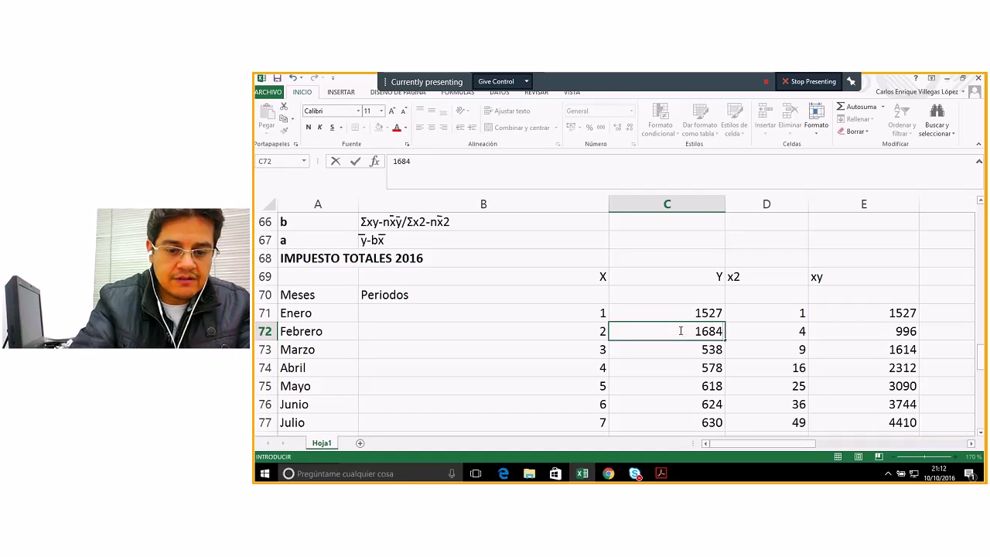
key(Return)
- Check the Estampillas amounts in row 104 and correct Febrero's Y value in C72 to 1624
scroll(579, 367, down, 2)
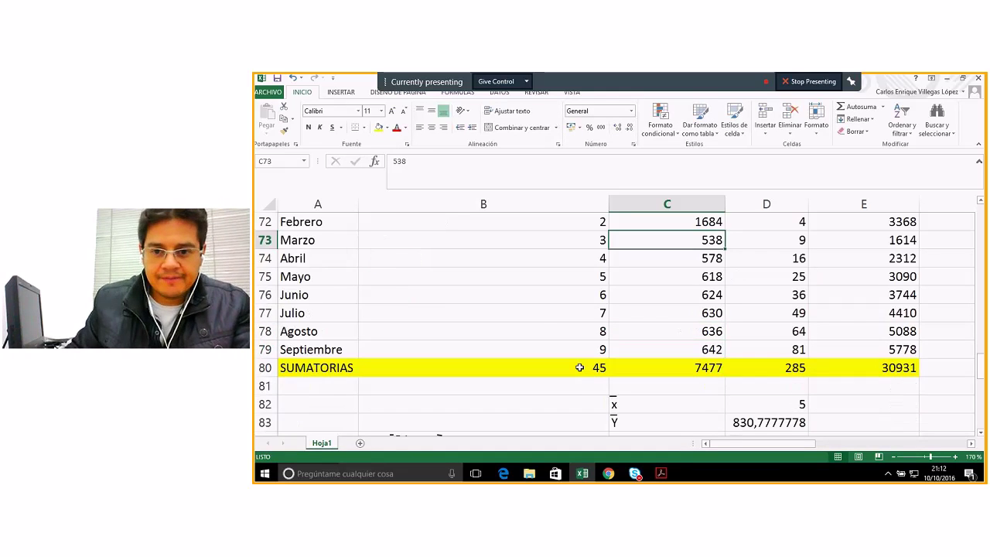
scroll(580, 368, down, 10)
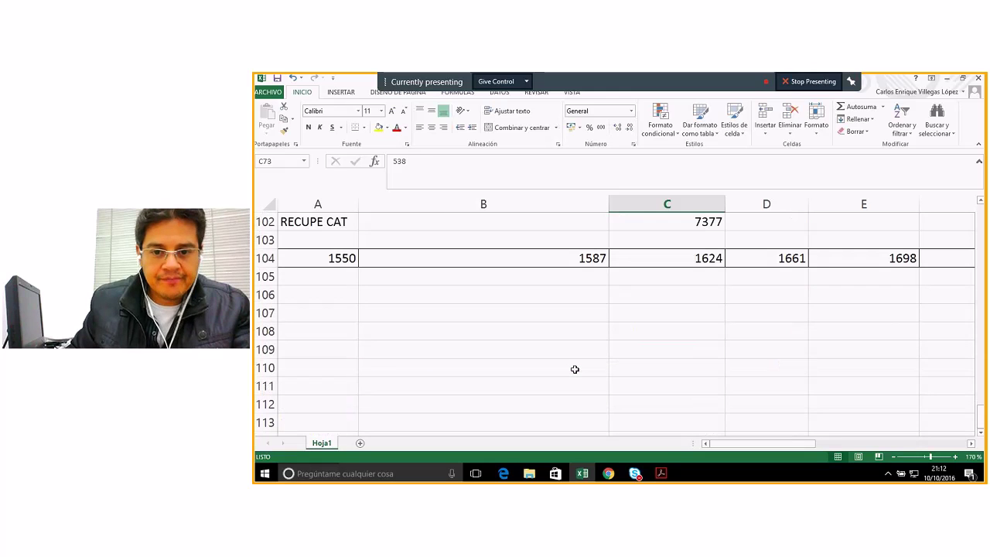
click(697, 257)
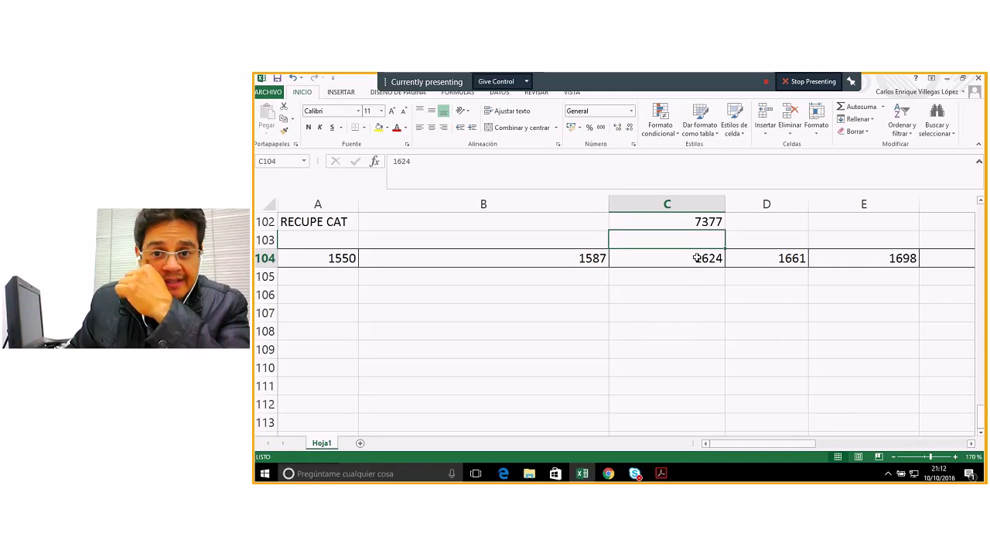
key(Right)
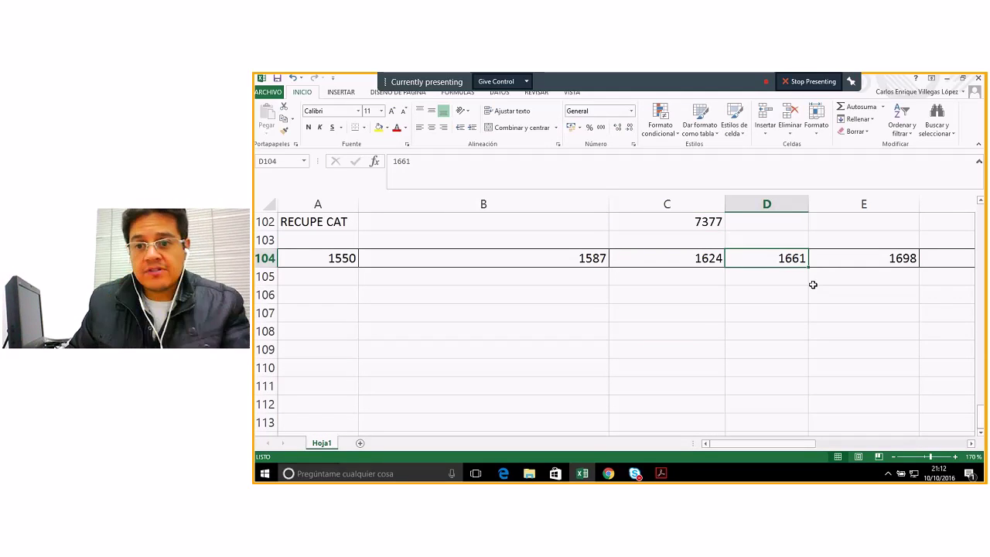
click(856, 260)
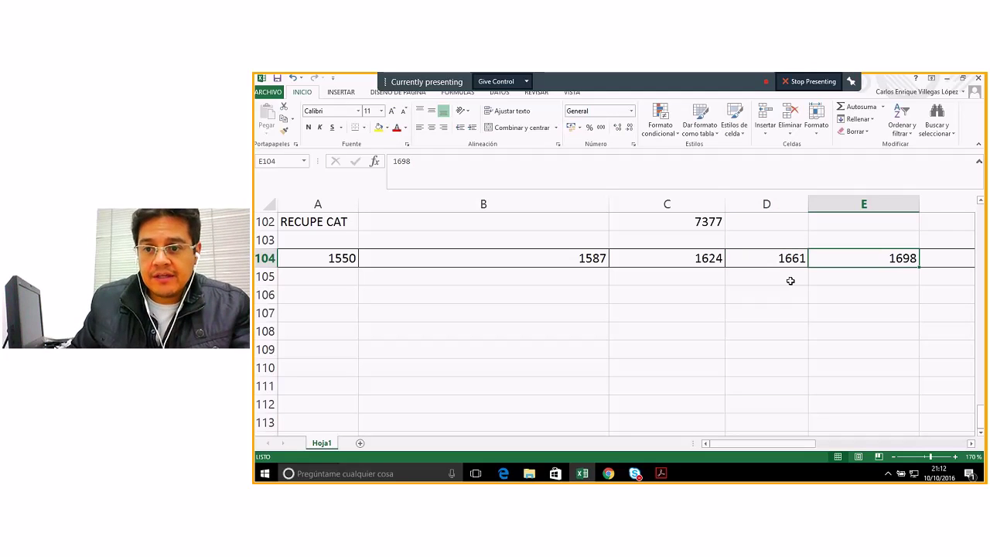
scroll(739, 281, up, 5)
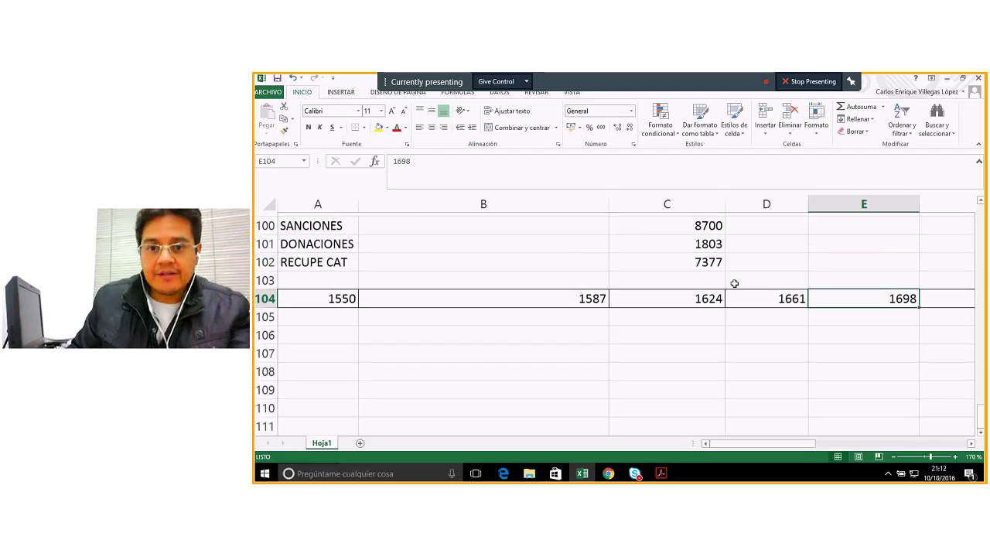
scroll(734, 284, up, 6)
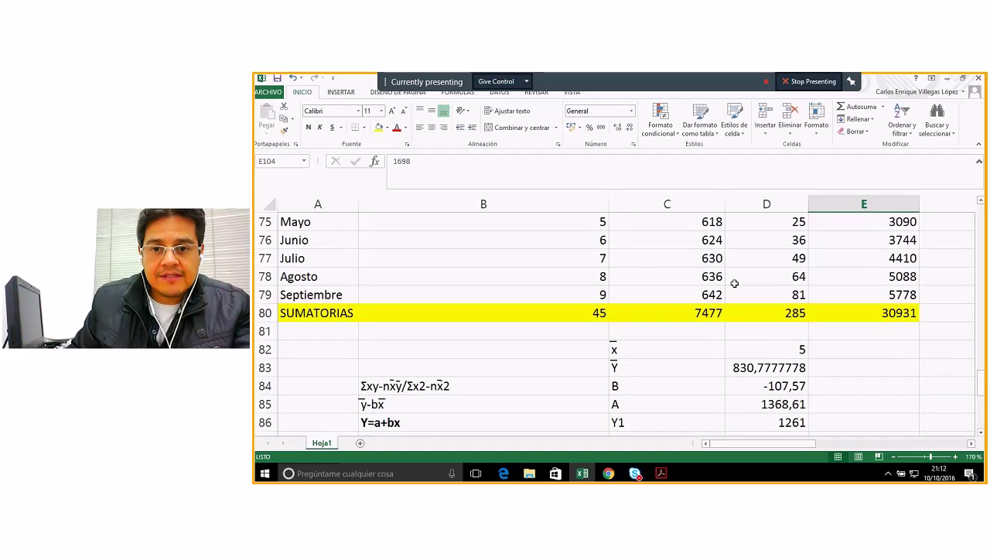
click(708, 276)
double_click(708, 276)
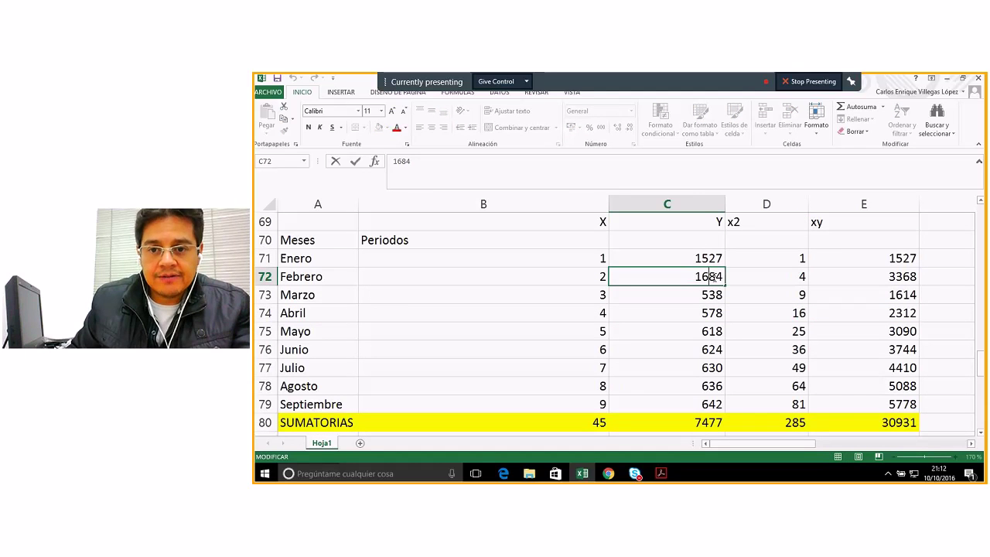
key(Delete)
text(2)
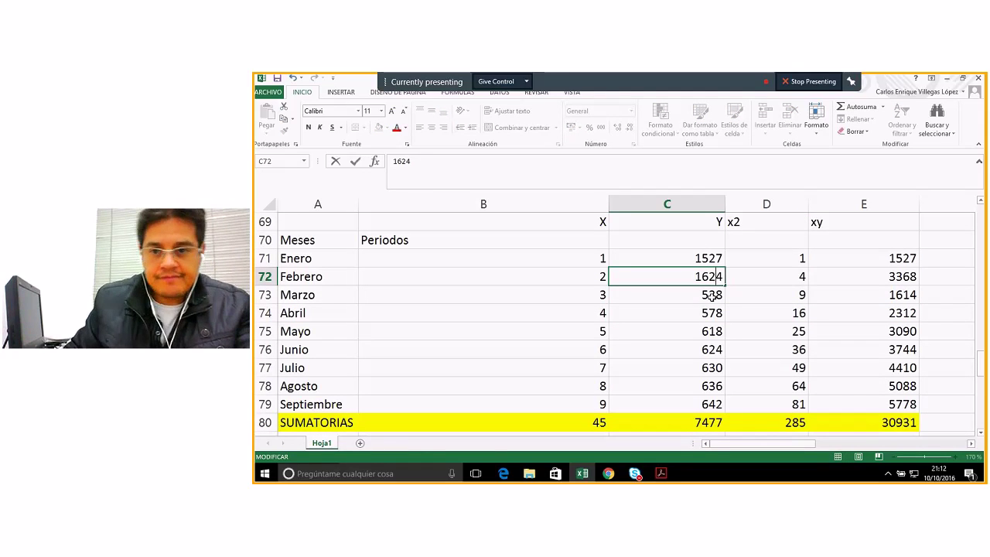
- Set the Y values for Marzo and Abril in C73 and C74 to 1661 and 1698
click(712, 296)
text(1661)
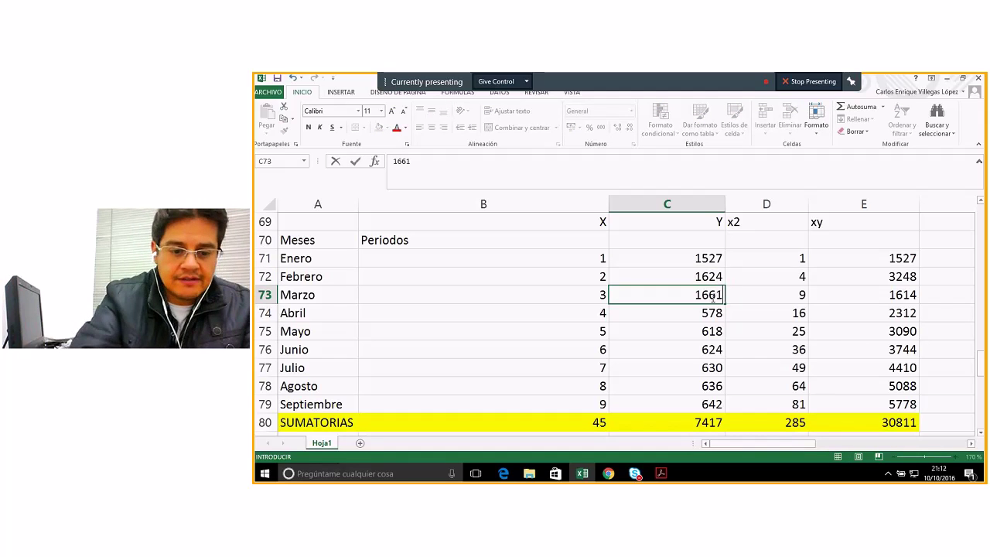
key(Return)
scroll(737, 378, down, 9)
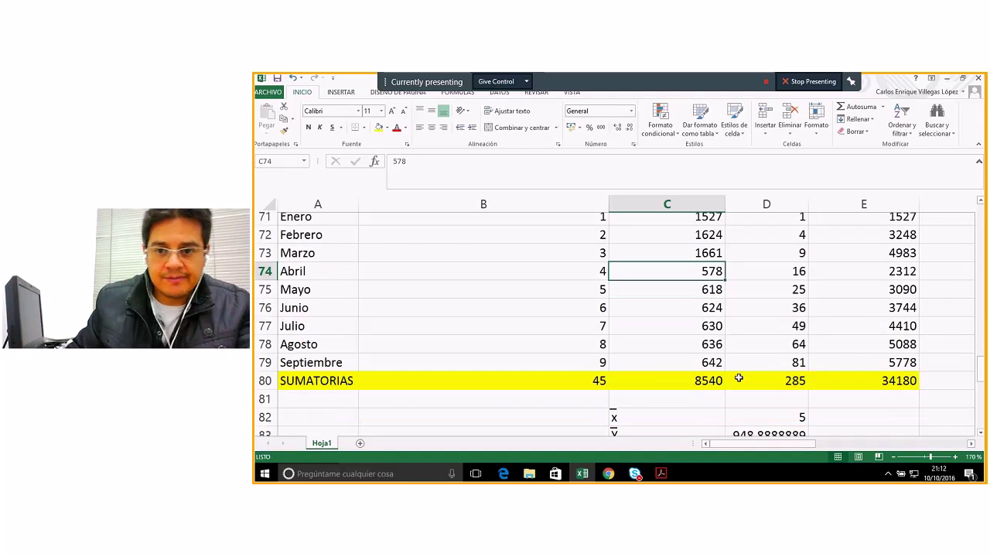
scroll(737, 379, up, 6)
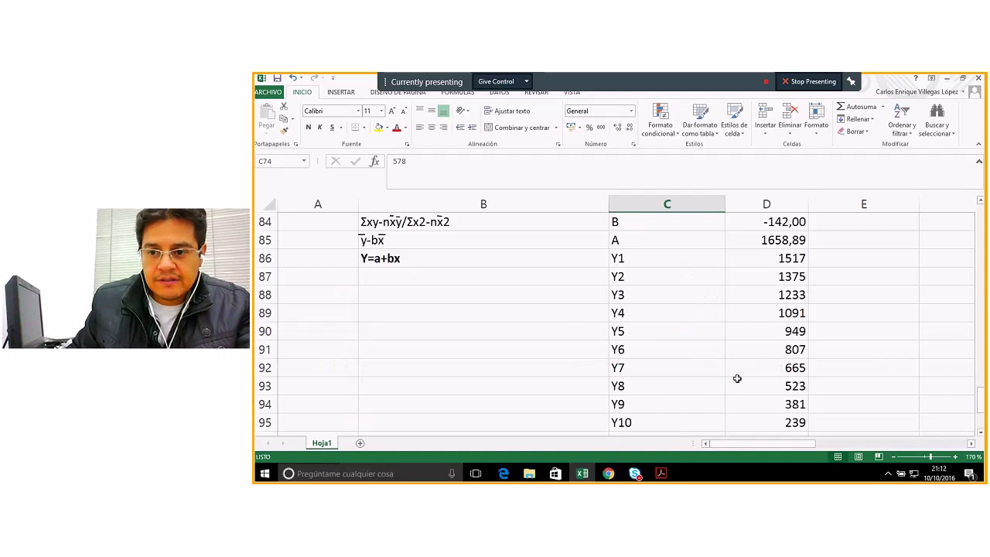
scroll(738, 378, up, 3)
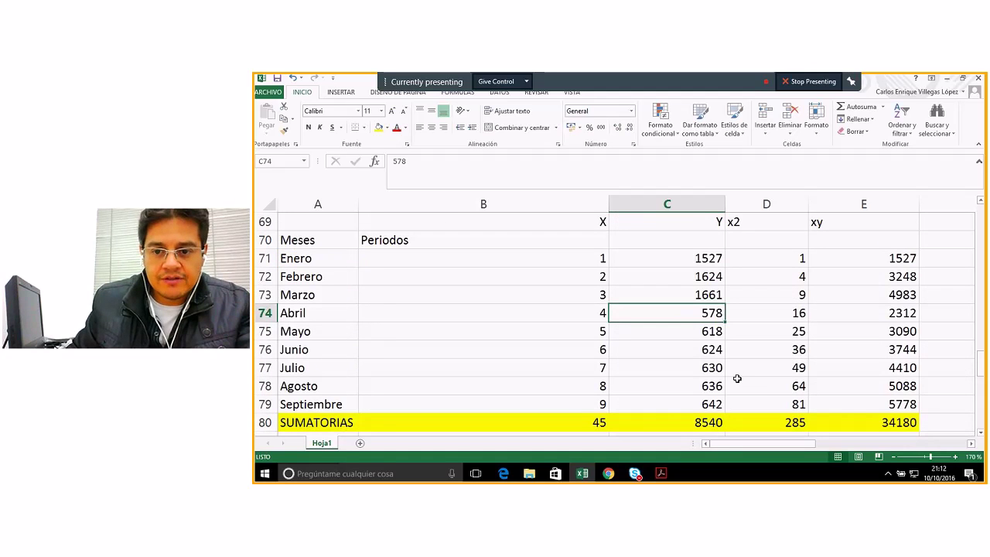
text(1698)
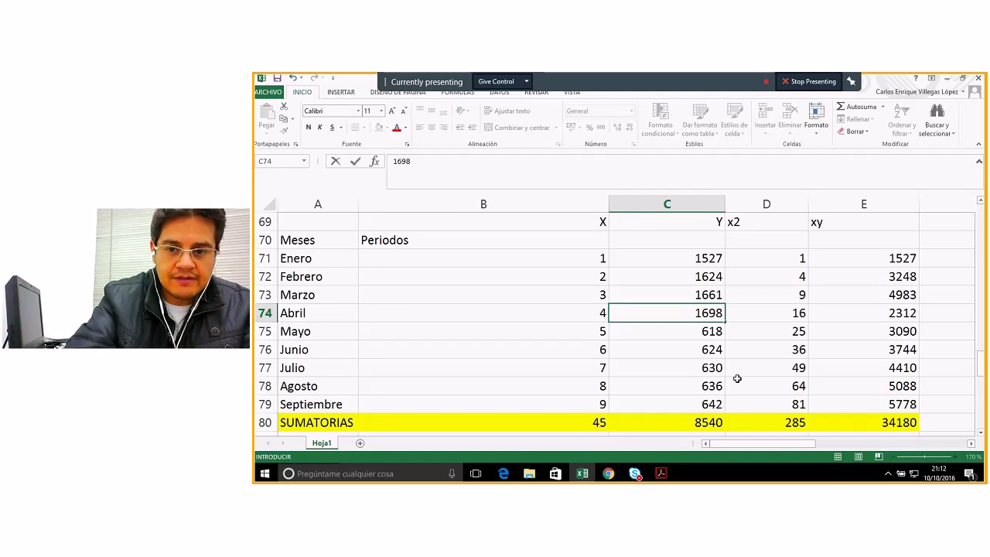
key(Return)
- Look up the next Estampillas amount in F104 and set Mayo's Y value in C75 to 1500
scroll(789, 418, down, 7)
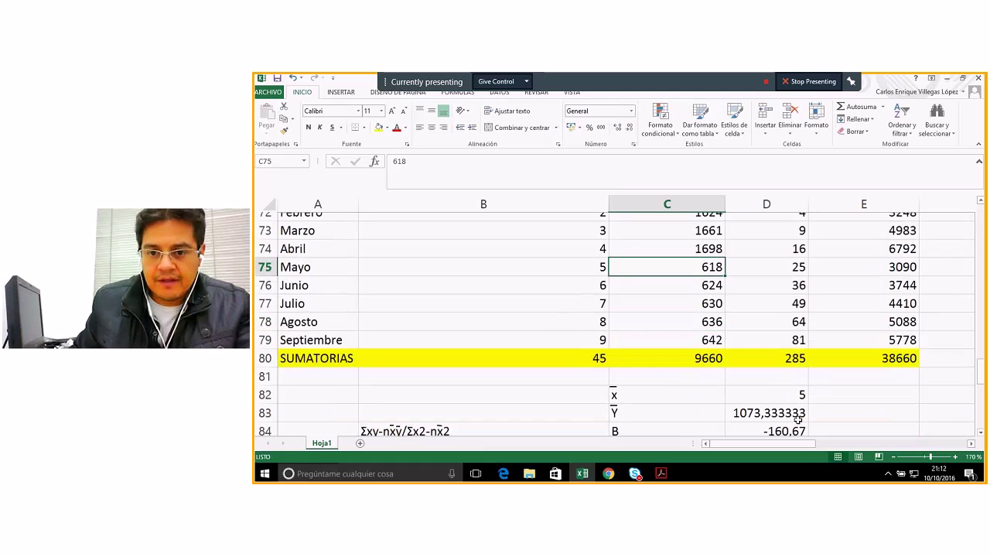
scroll(798, 420, down, 3)
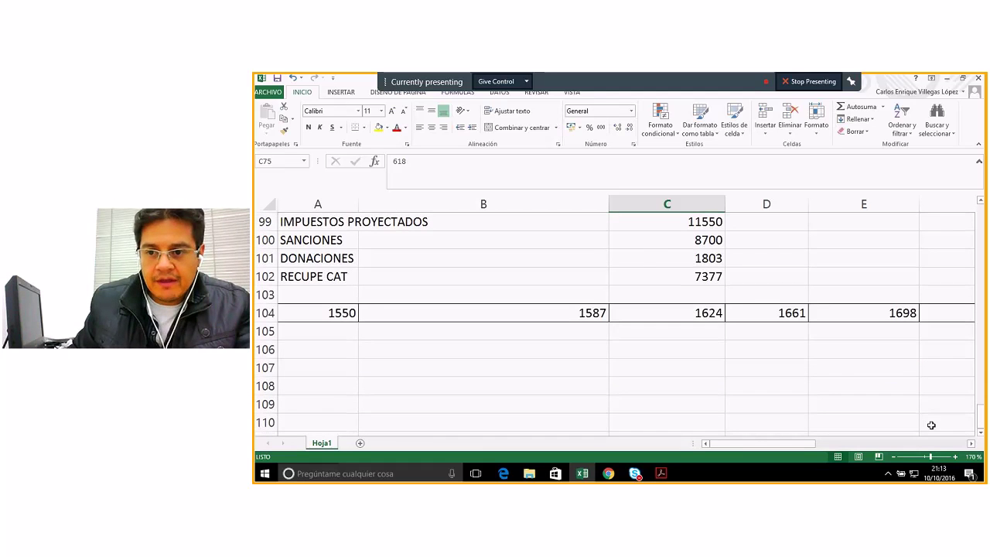
scroll(931, 425, right, 3)
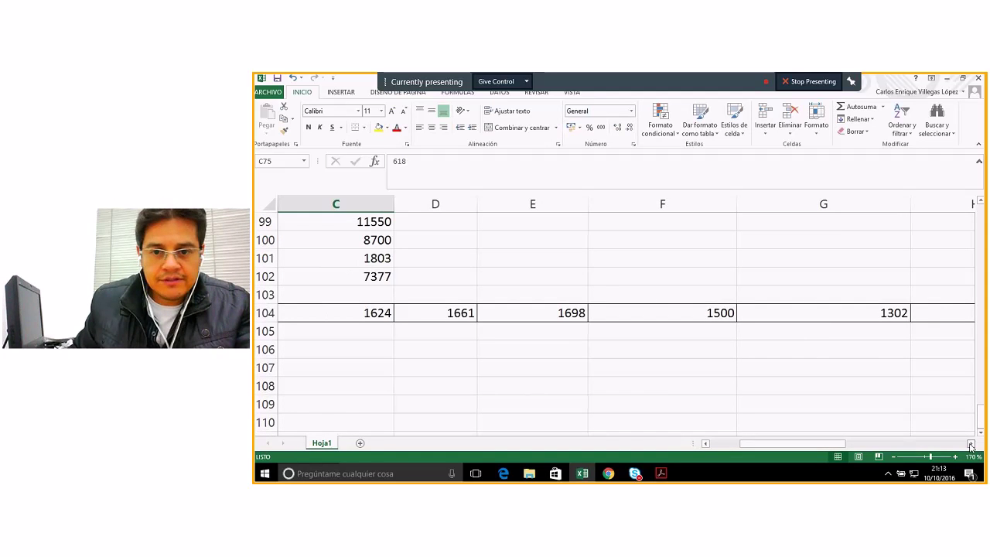
click(720, 316)
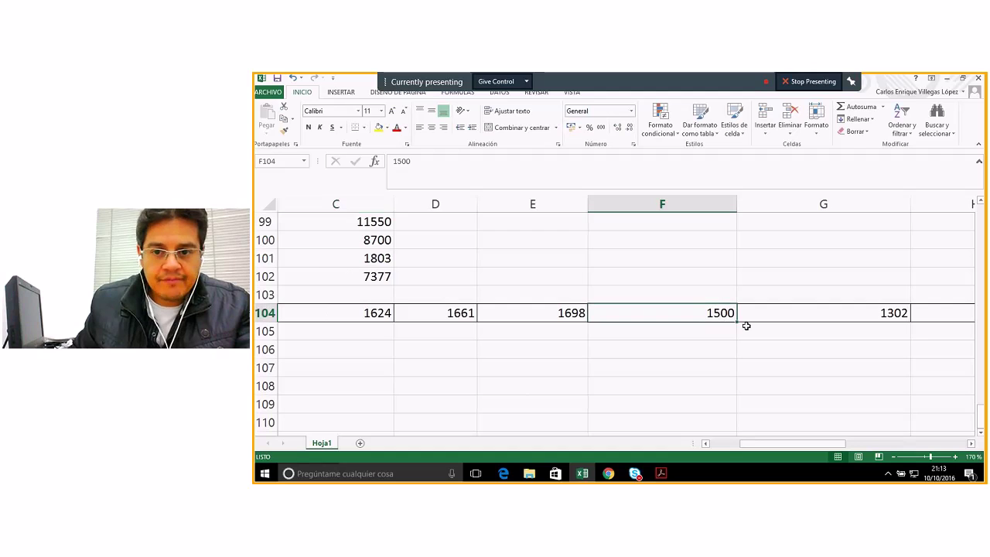
click(971, 443)
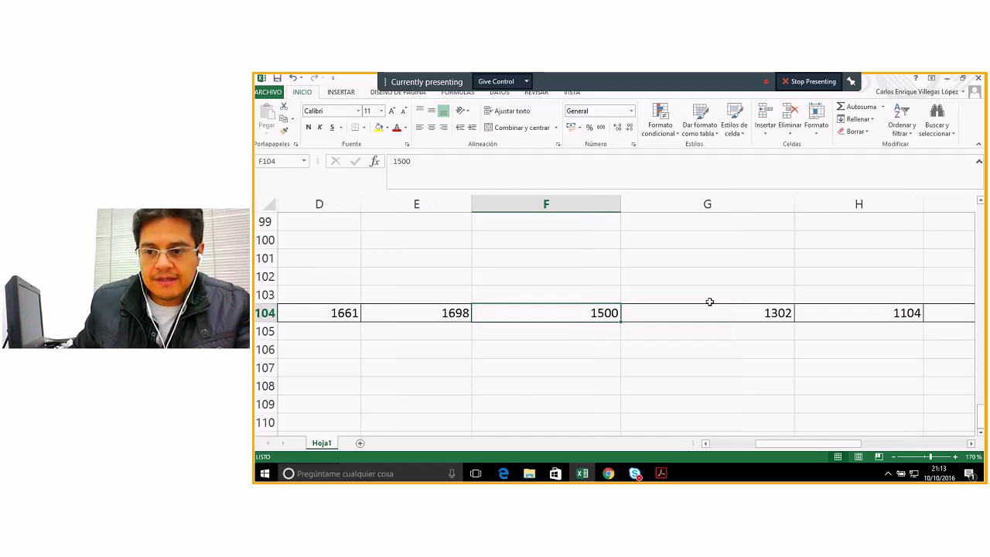
click(705, 443)
click(705, 444)
scroll(610, 369, up, 7)
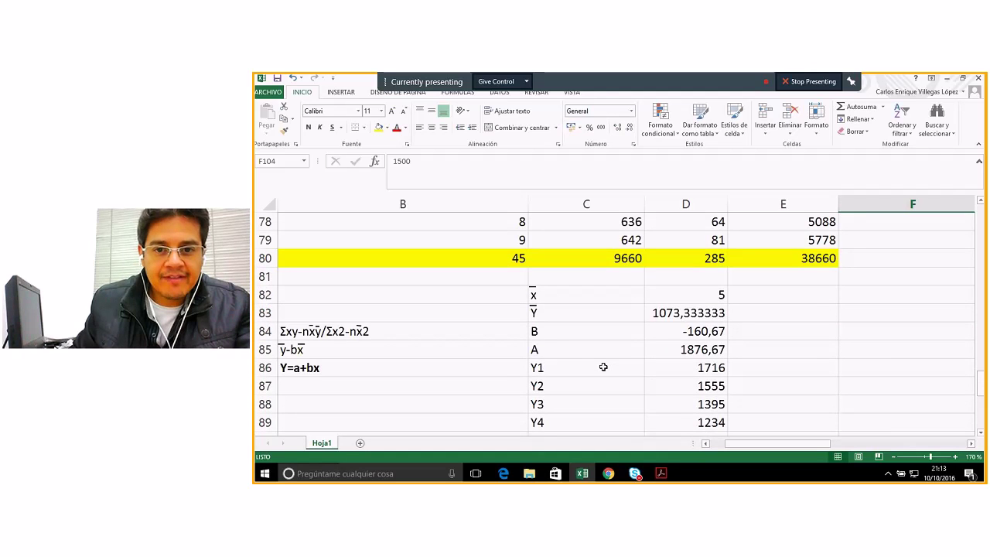
scroll(603, 367, up, 2)
click(623, 277)
text(1500)
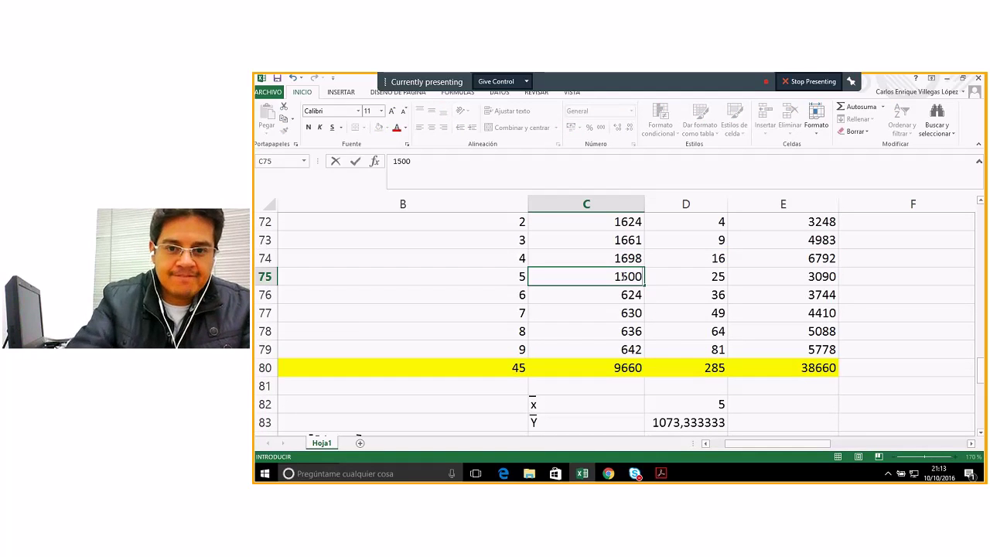
key(Return)
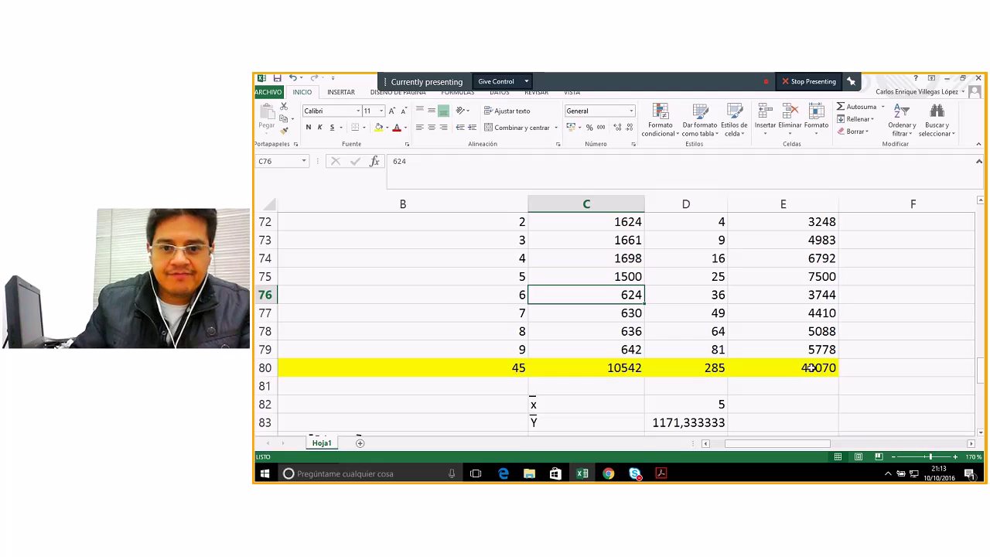
- Look up the Estampillas amounts in G104 and H104 and set the Y values for Junio and Julio in C76 and C77 to 1302 and 1104
scroll(719, 375, down, 9)
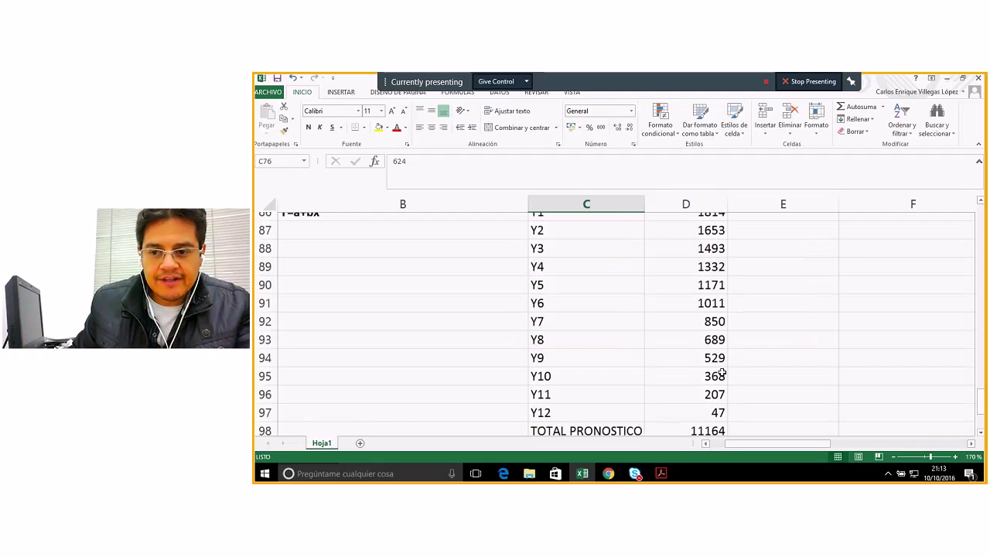
click(971, 443)
click(972, 443)
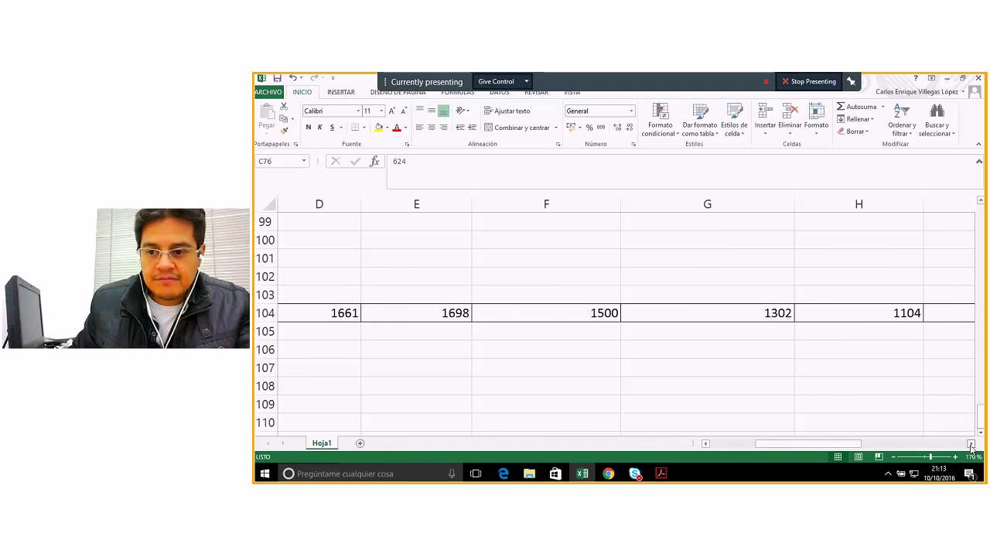
click(972, 443)
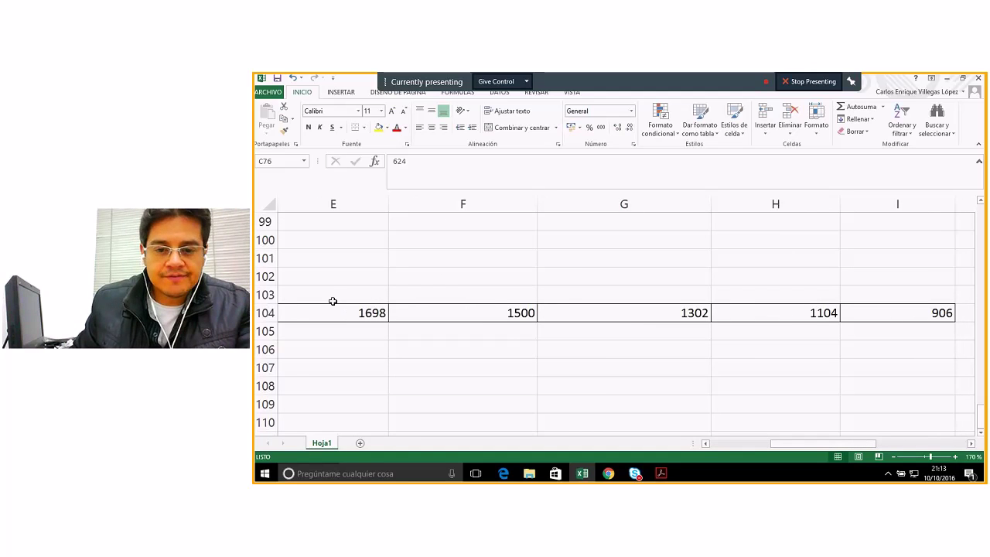
click(706, 443)
click(706, 443)
scroll(506, 288, up, 5)
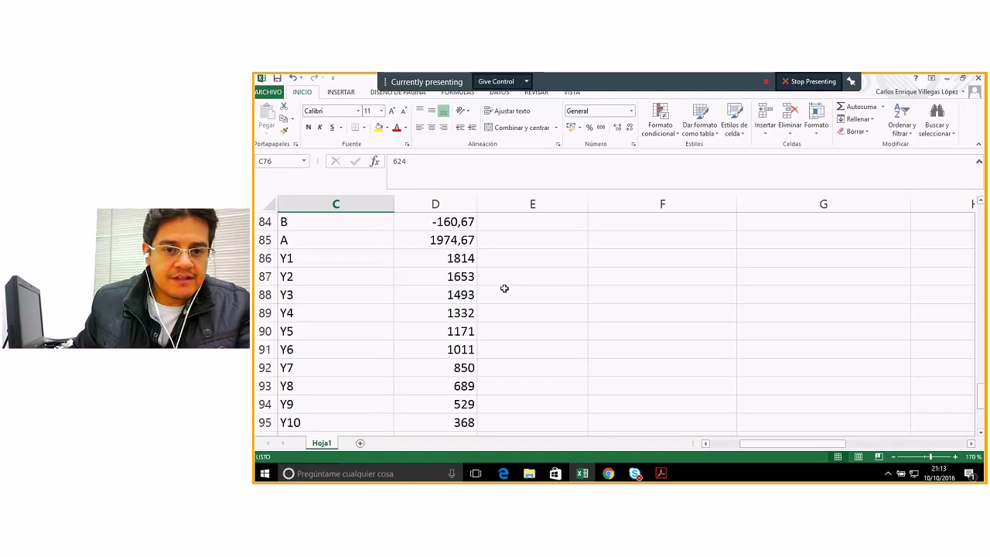
click(706, 443)
click(706, 443)
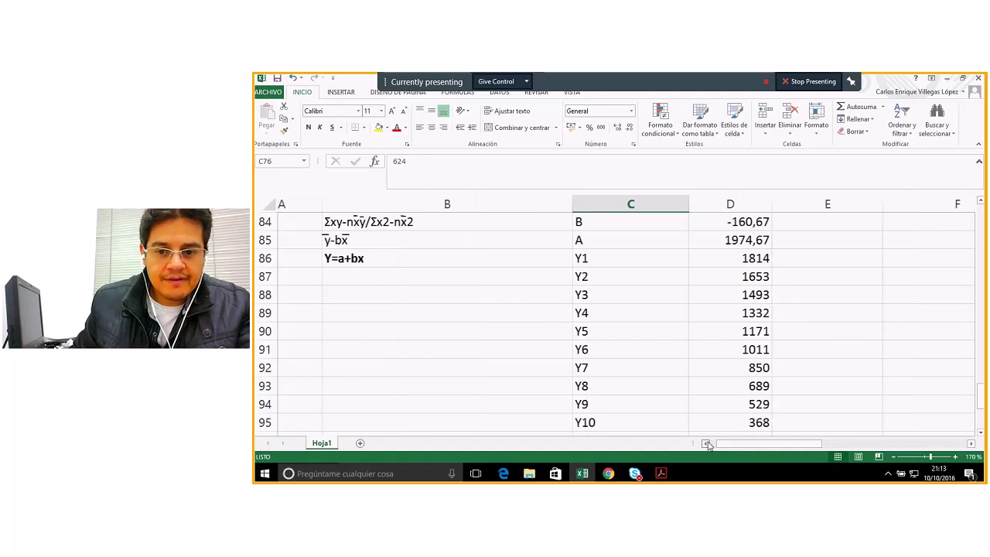
click(706, 443)
scroll(633, 363, up, 1)
scroll(633, 363, up, 4)
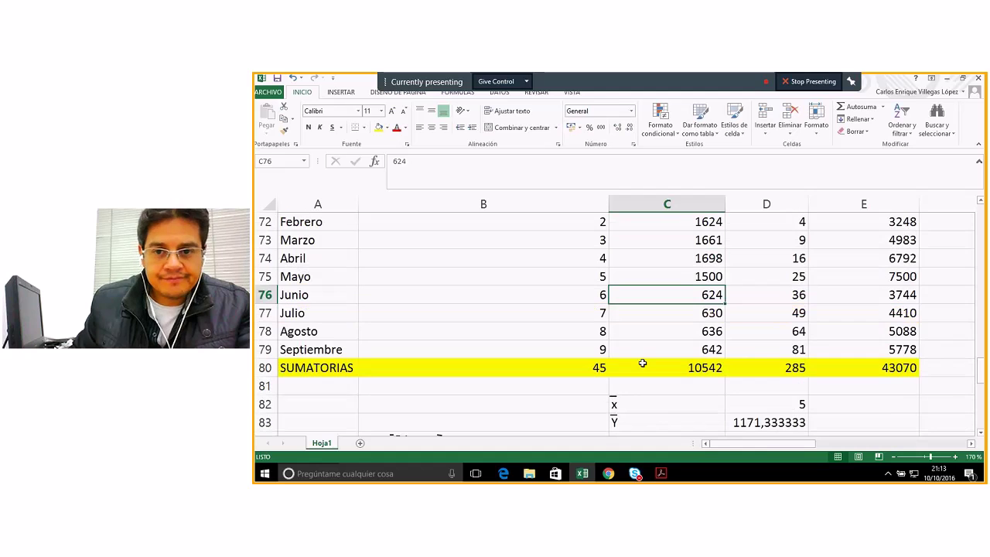
text(1302)
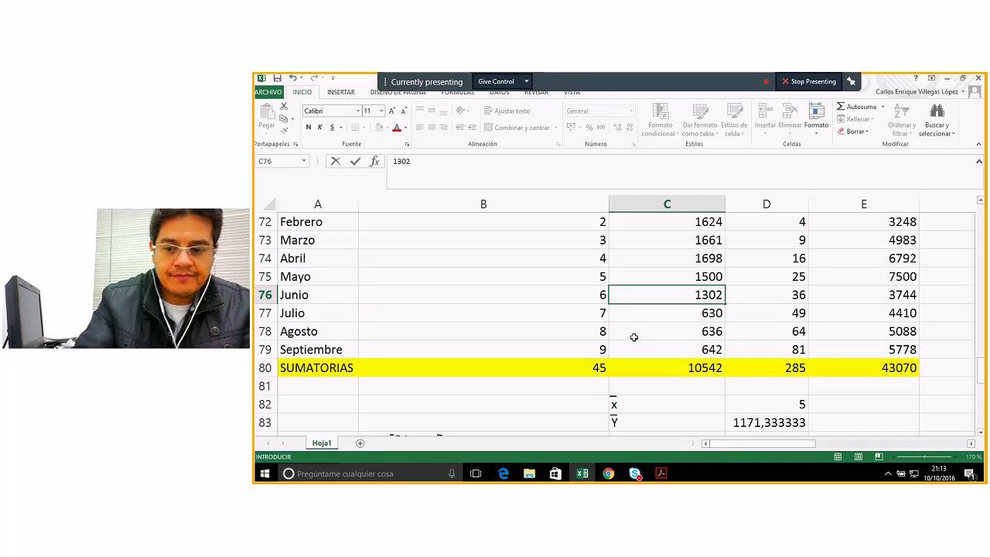
key(Return)
text(1104)
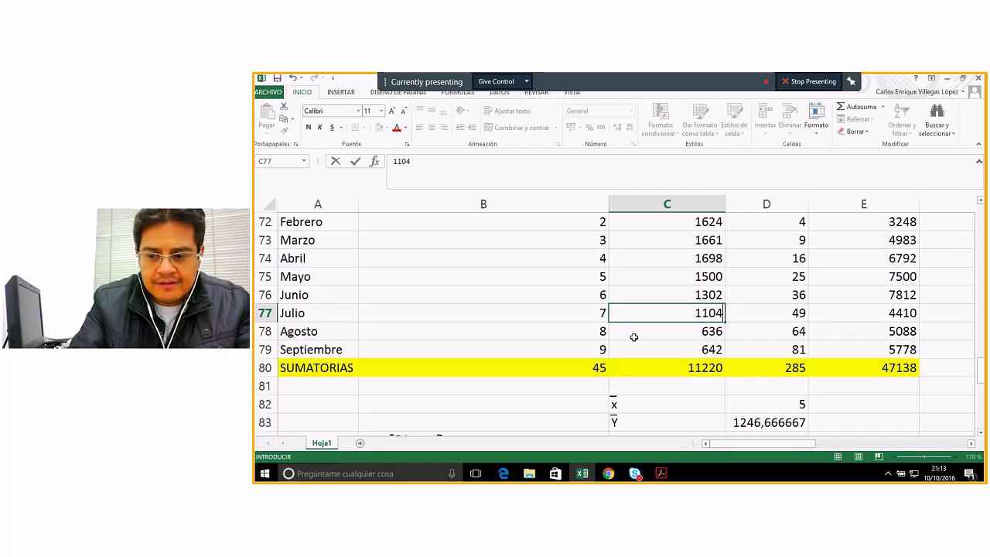
key(Return)
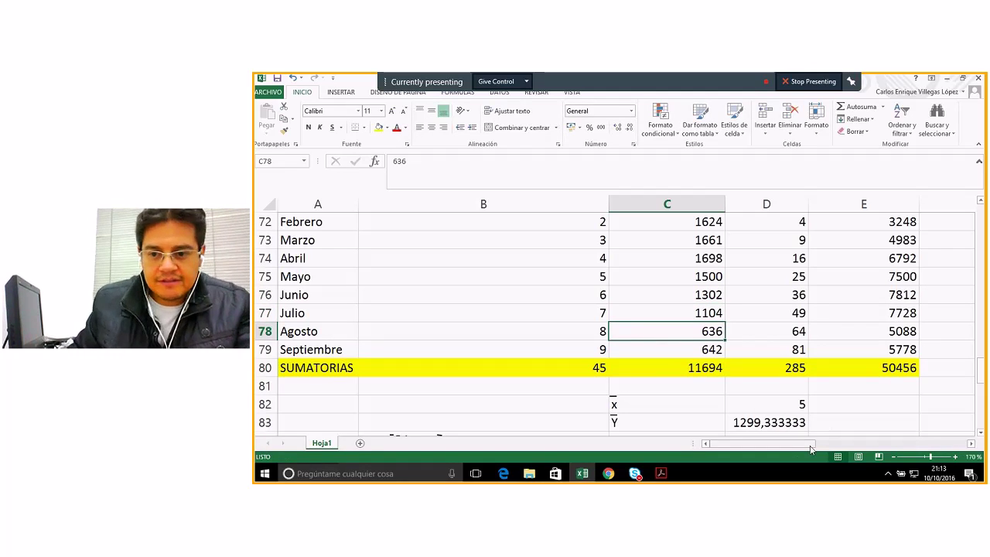
- Compare the Estampillas amounts across row 104 with the monthly Y values entered in column C
scroll(796, 386, down, 1)
scroll(796, 385, down, 7)
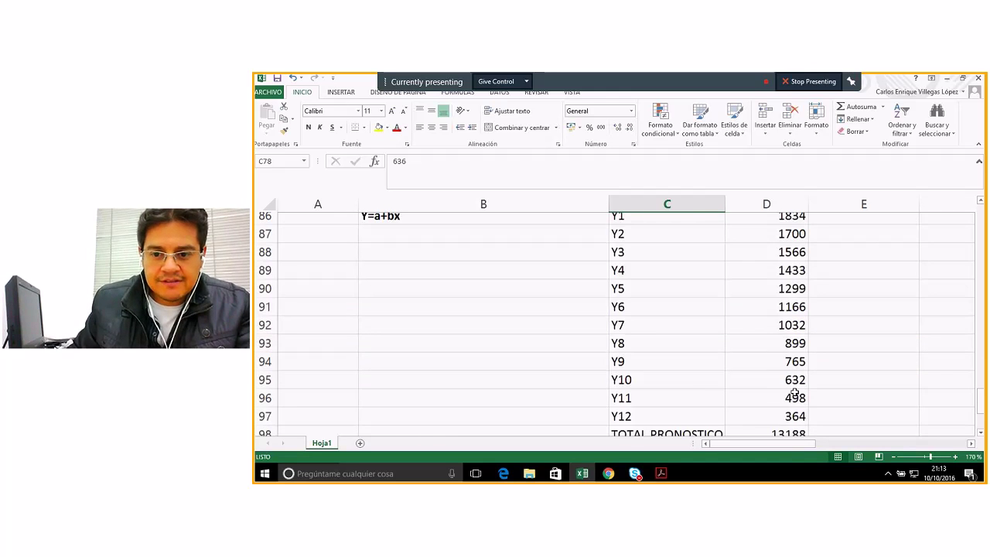
click(970, 443)
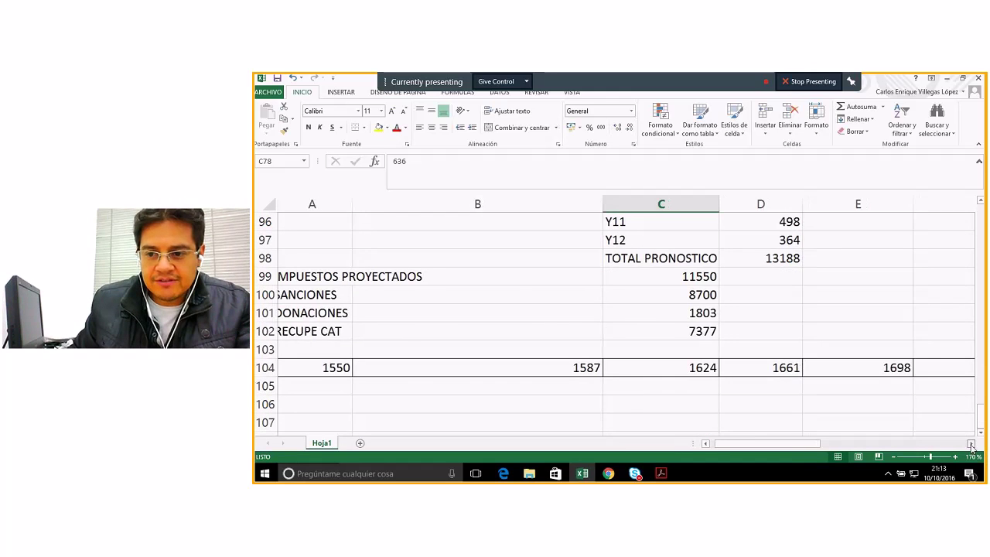
click(970, 443)
click(971, 443)
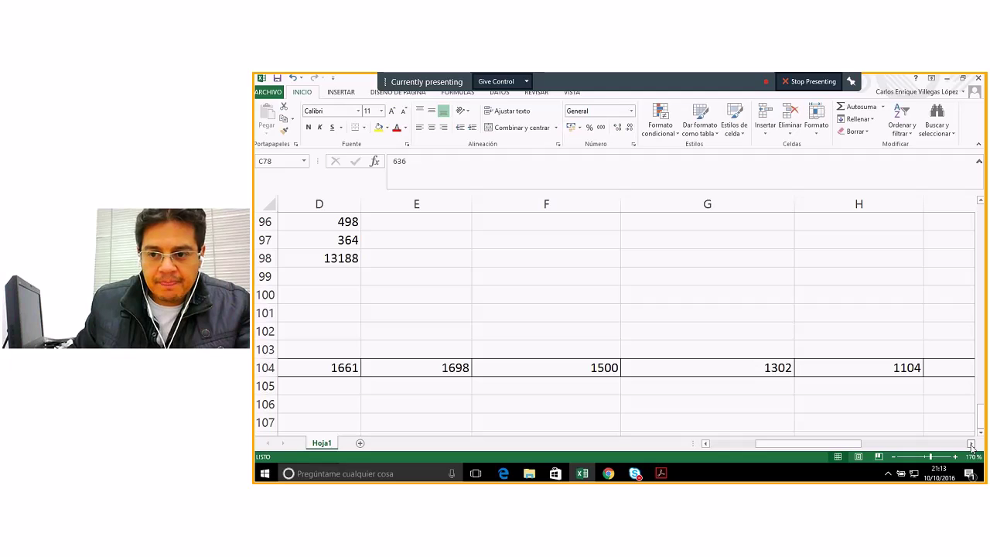
click(971, 444)
click(971, 444)
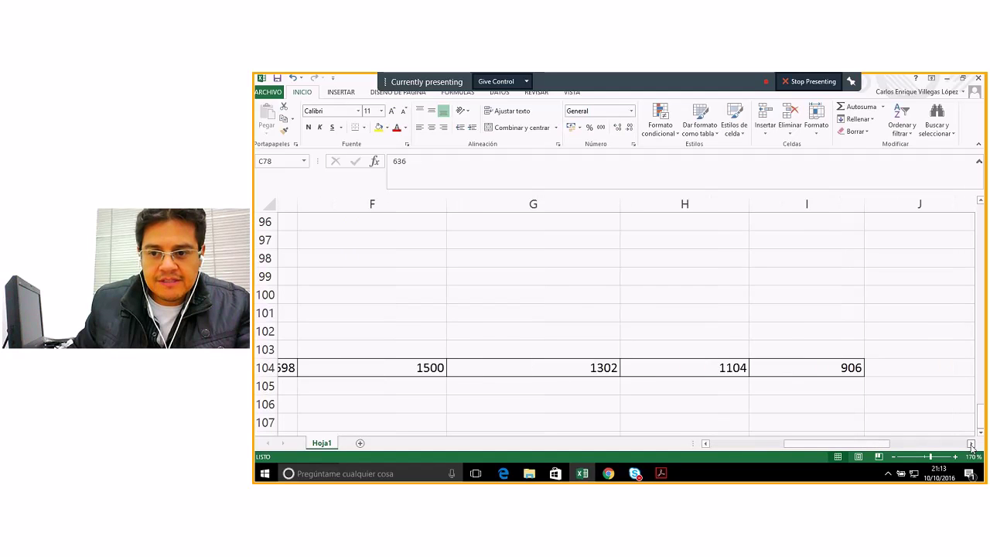
click(706, 443)
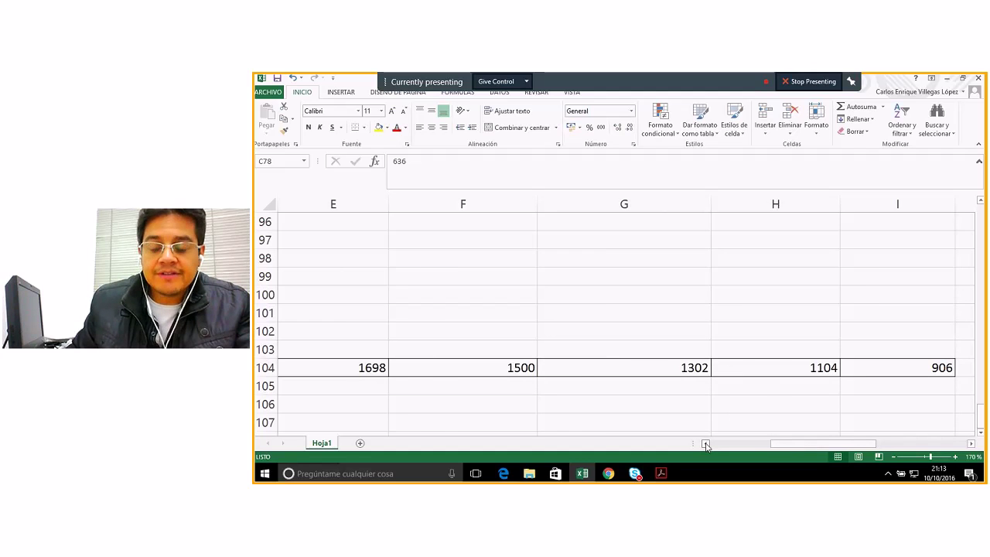
click(705, 444)
click(705, 444)
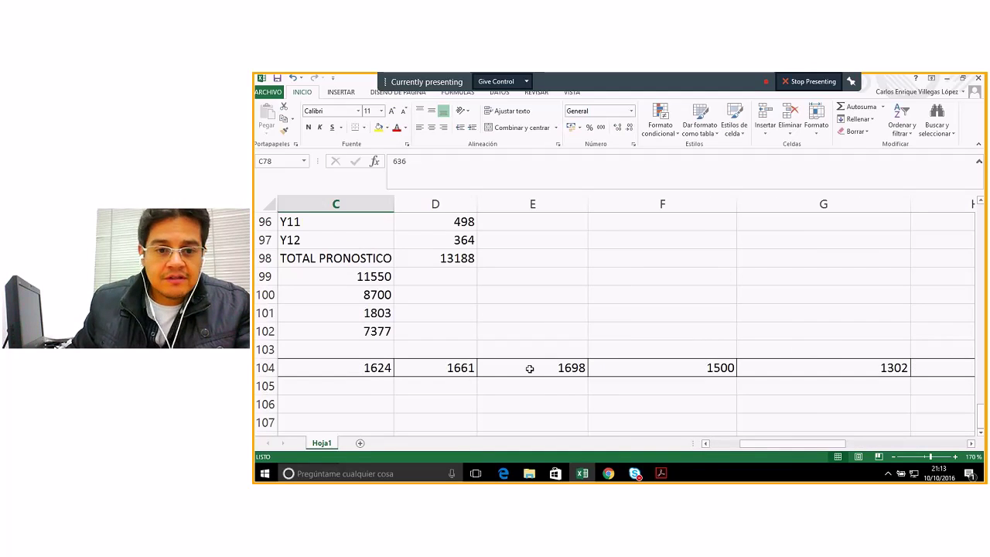
click(423, 365)
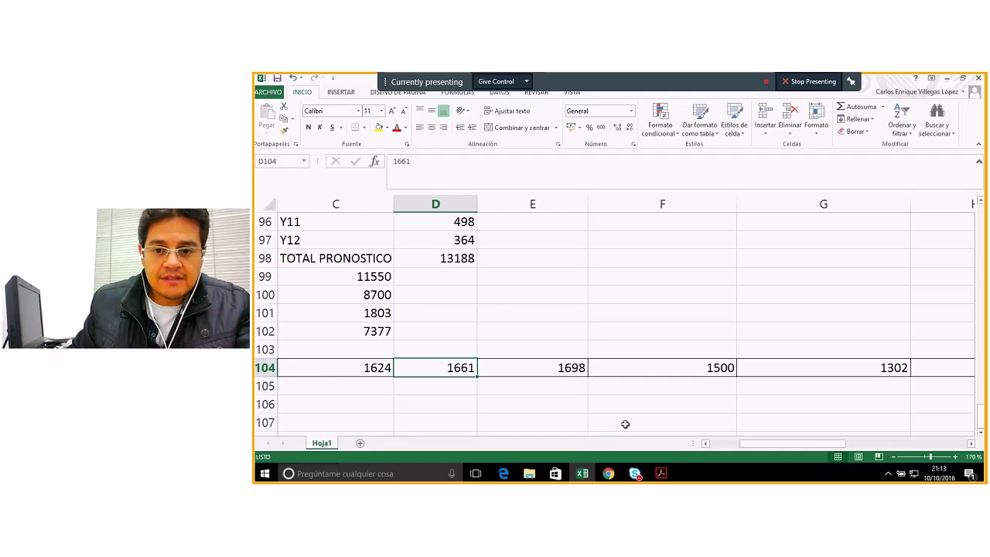
click(713, 443)
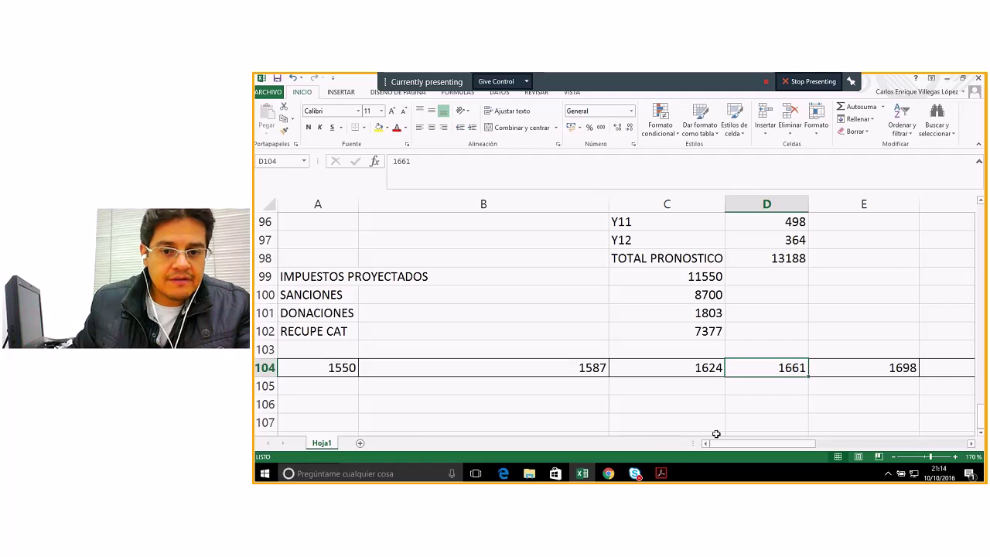
scroll(635, 399, up, 3)
scroll(635, 398, up, 7)
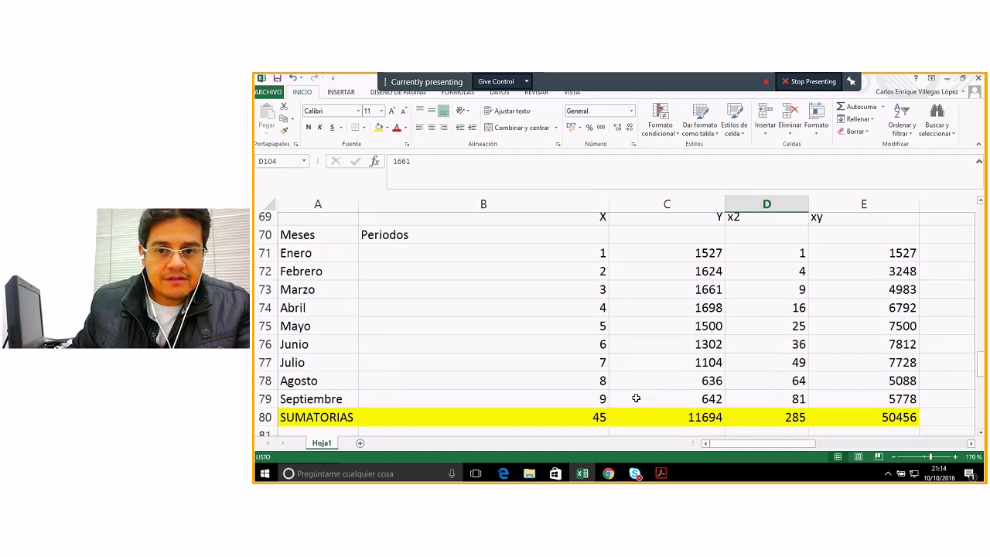
scroll(635, 397, down, 1)
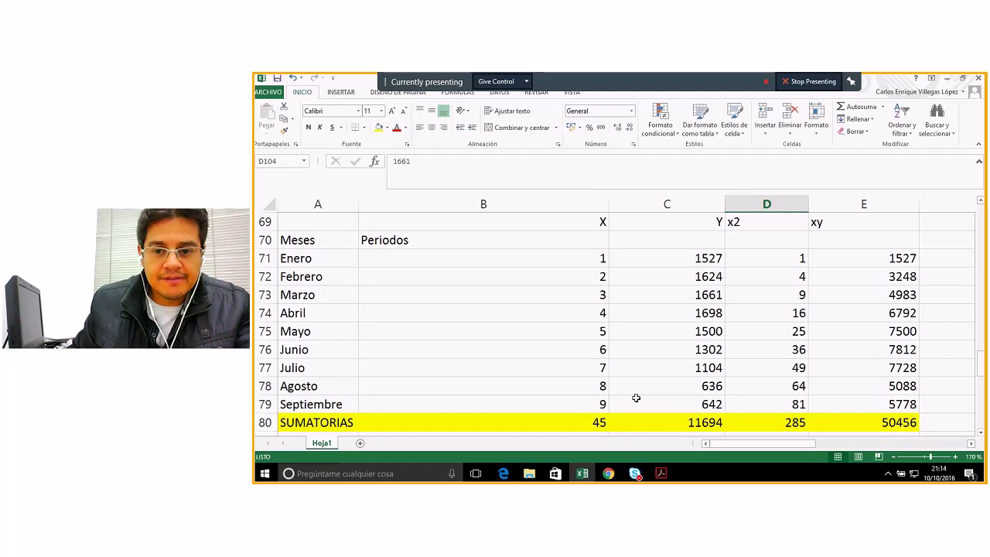
- Copy the Y values in C71:C77 and paste them one row lower, starting at Febrero's cell C72
click(703, 260)
drag(703, 260, 699, 364)
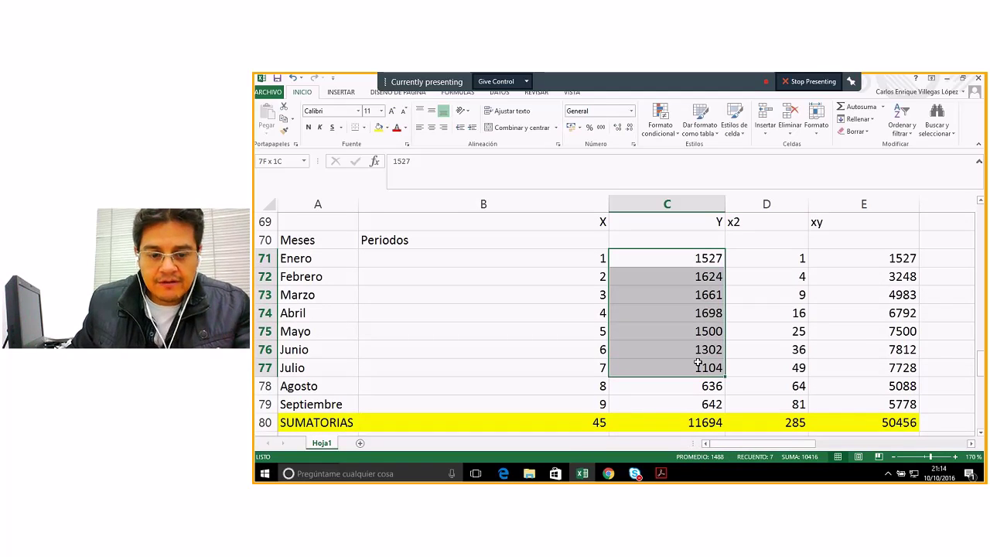
key(ctrl+c)
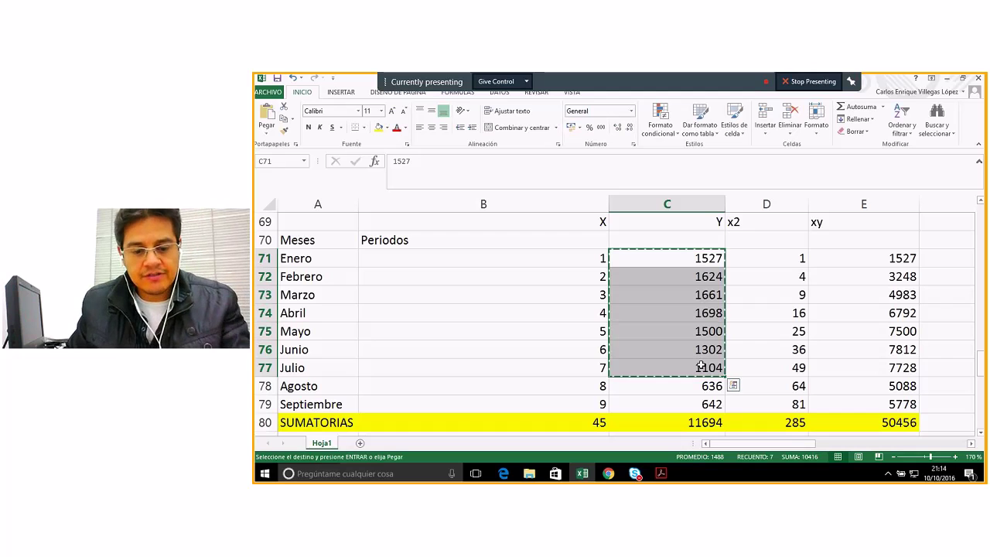
click(699, 276)
key(Return)
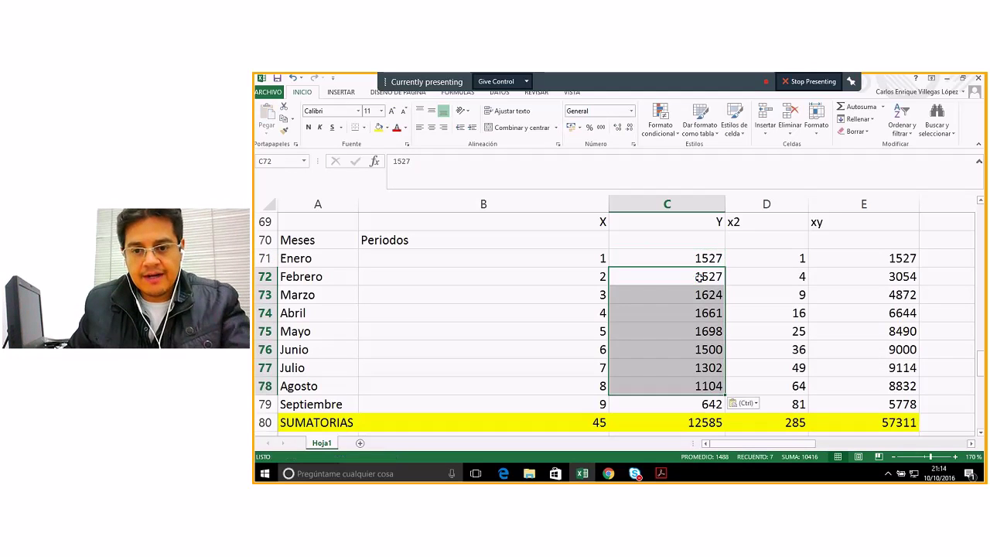
- Set Enero's Y value in C71 to 1550
click(703, 405)
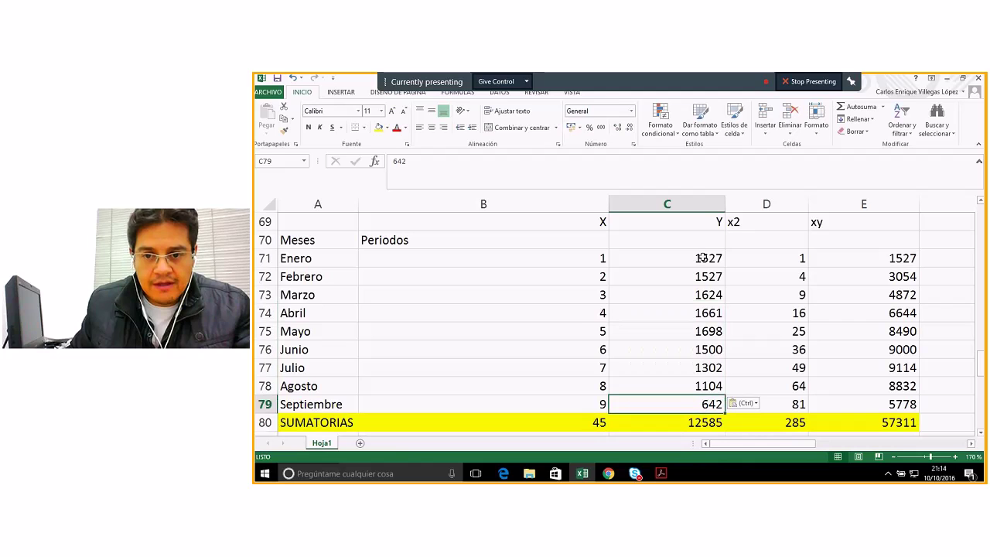
click(703, 257)
text(155)
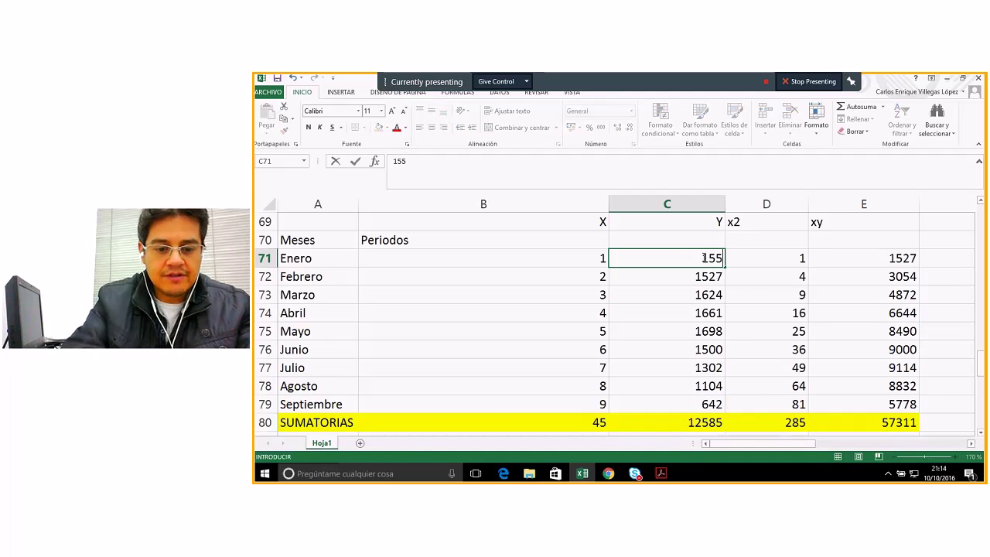
text(0)
key(Return)
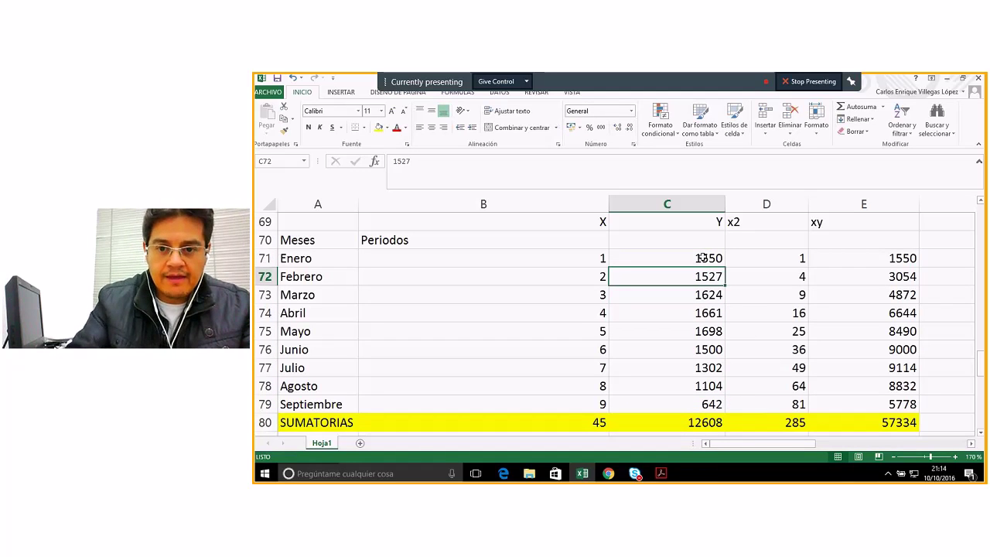
- Look up the last Estampillas amount in I104 and set Septiembre's Y value in C79 to 906
click(703, 405)
scroll(702, 406, down, 8)
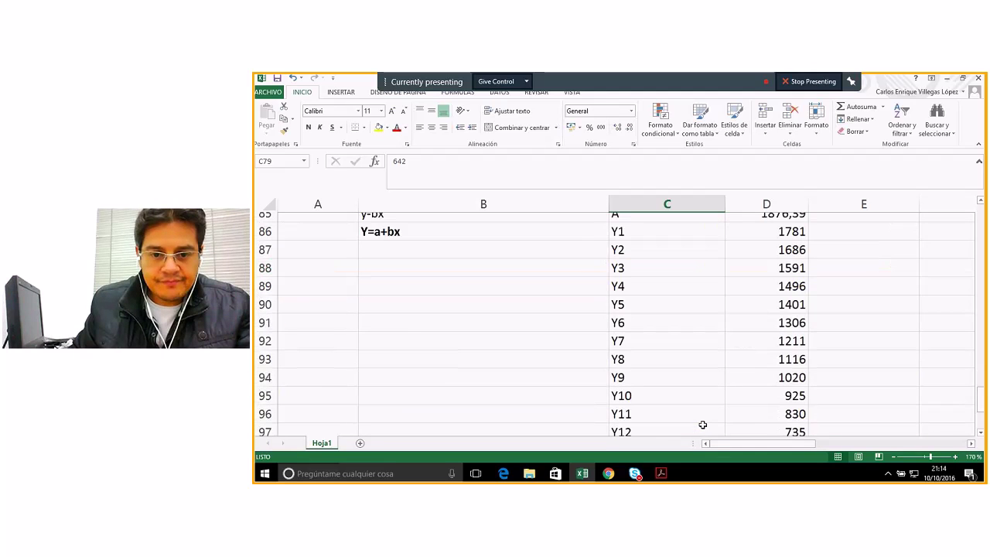
scroll(703, 422, down, 1)
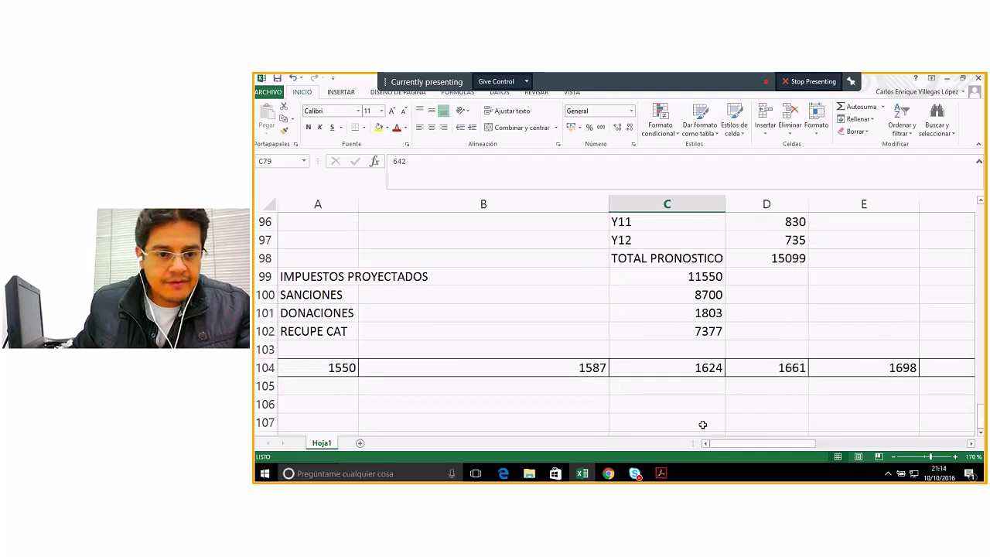
click(970, 444)
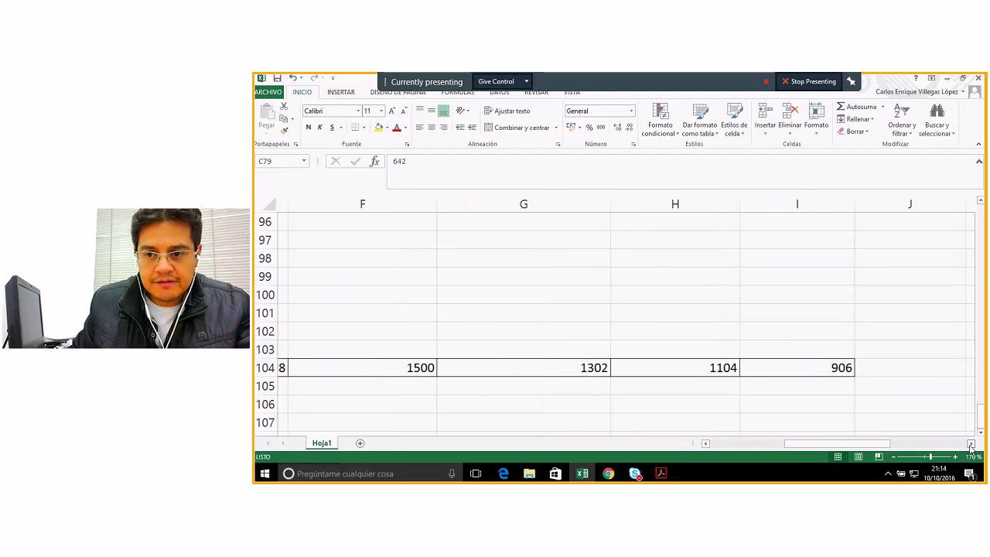
click(706, 445)
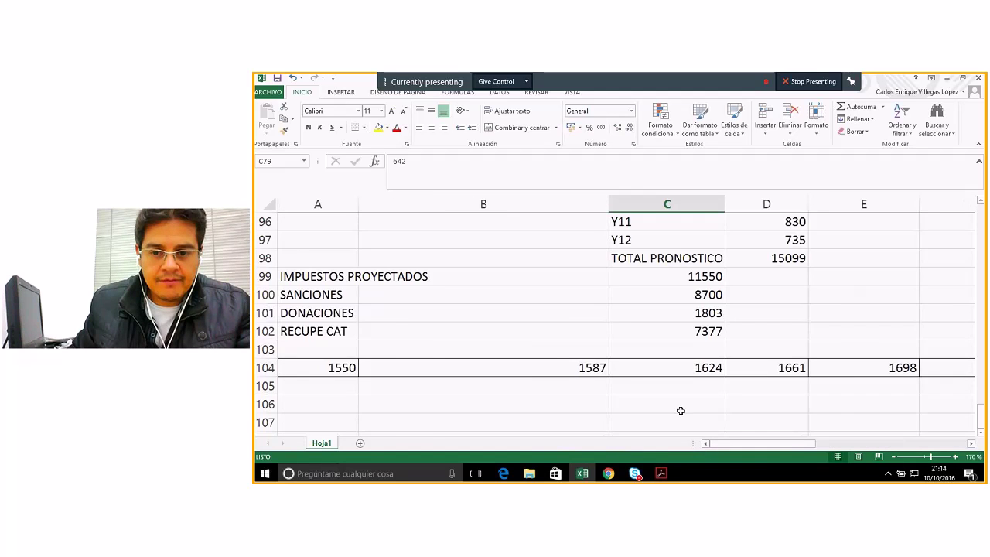
scroll(680, 412, up, 3)
scroll(680, 411, up, 4)
text(906)
key(Return)
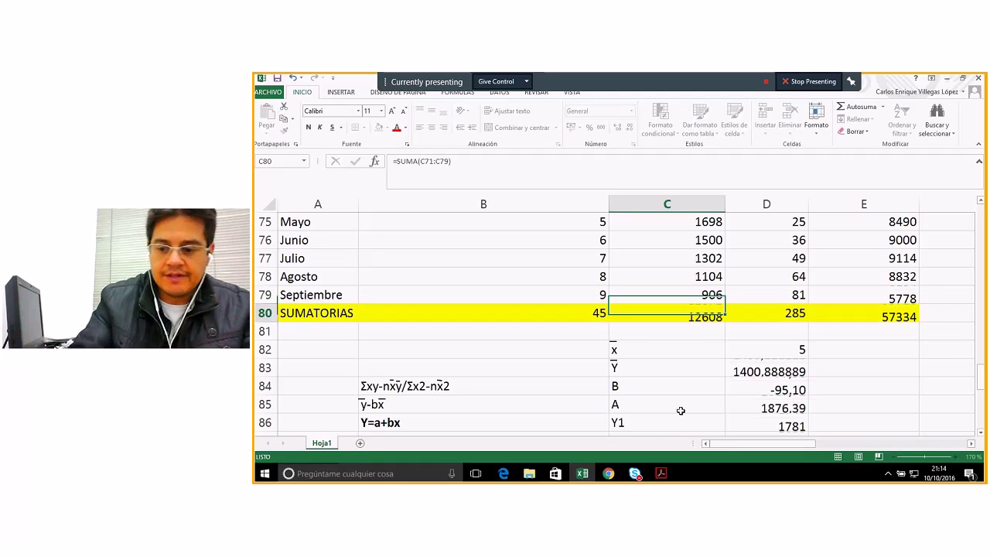
- Record the Estampillas forecast total from D98 as 15768 in cell C103, below the RECUPE CAT amount
scroll(708, 410, down, 5)
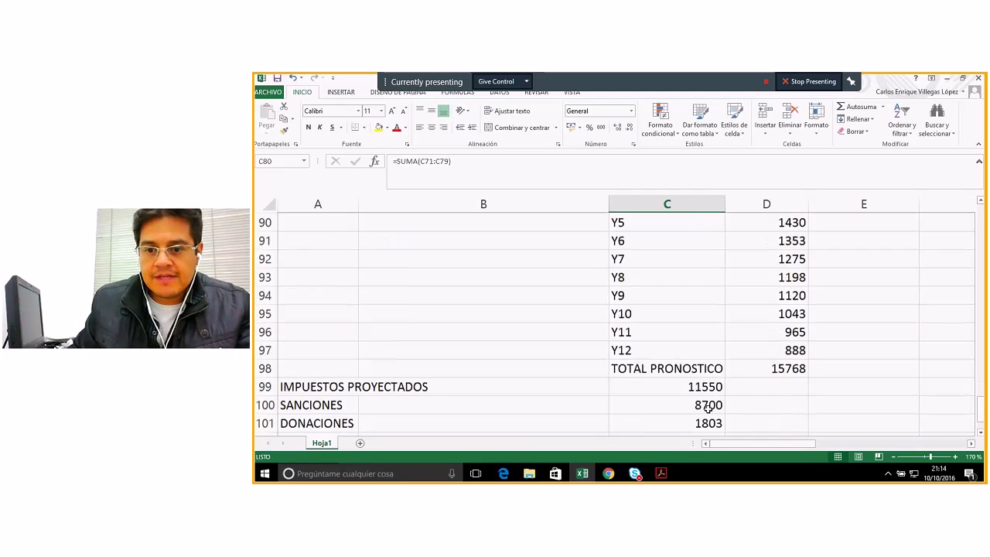
click(766, 367)
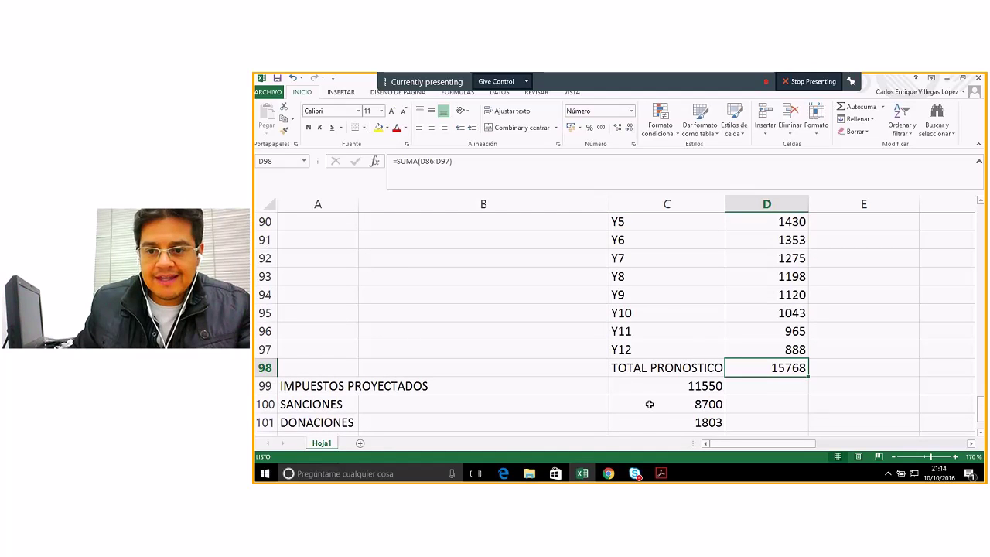
scroll(648, 404, down, 1)
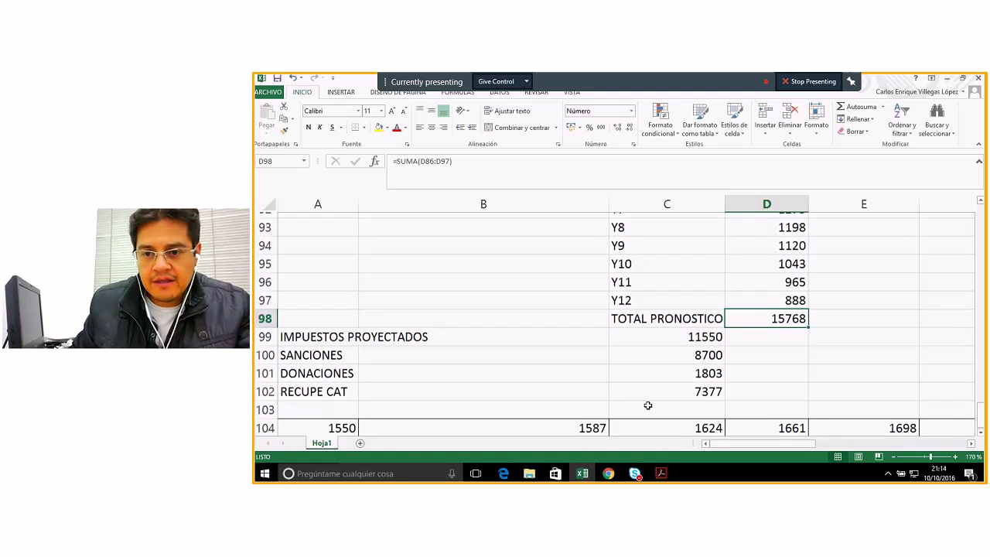
click(716, 402)
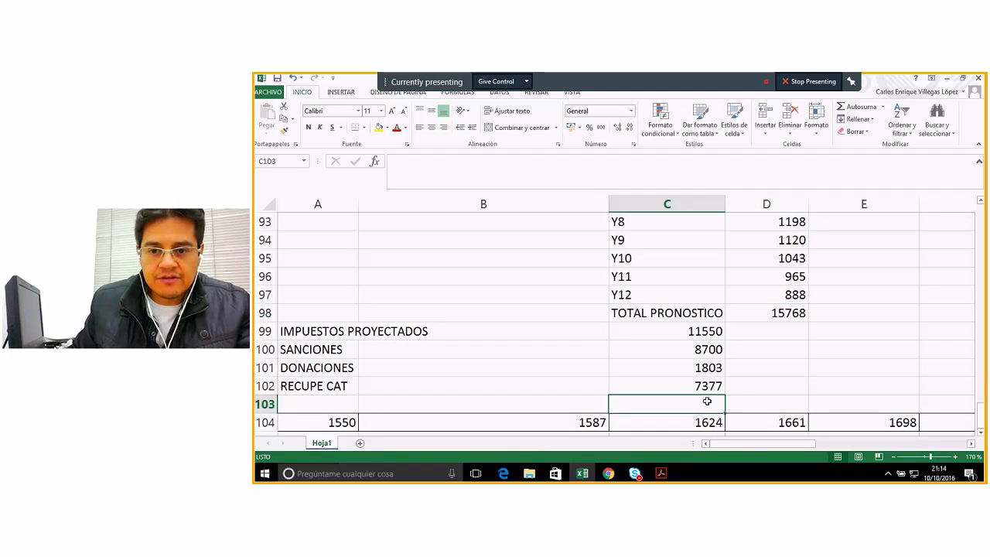
text(15)
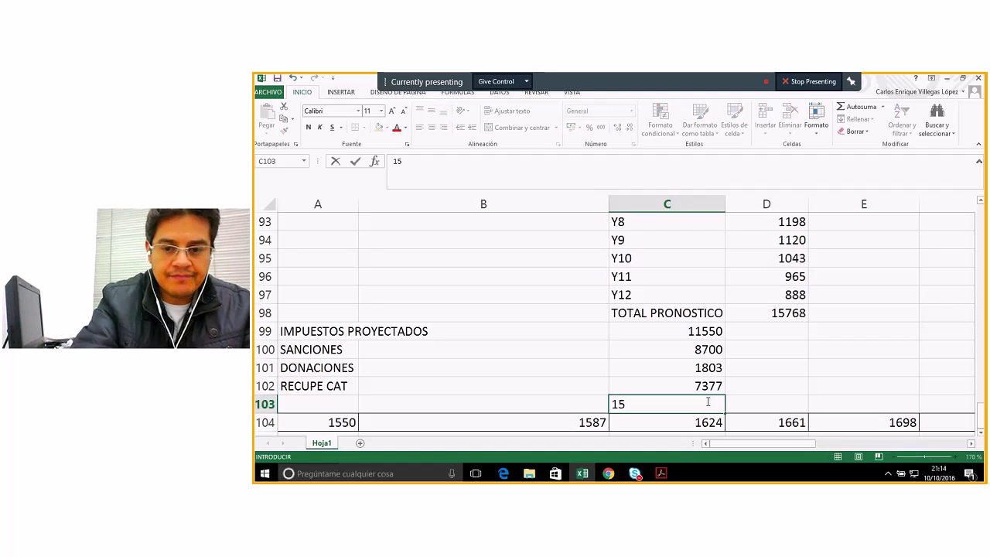
text(768)
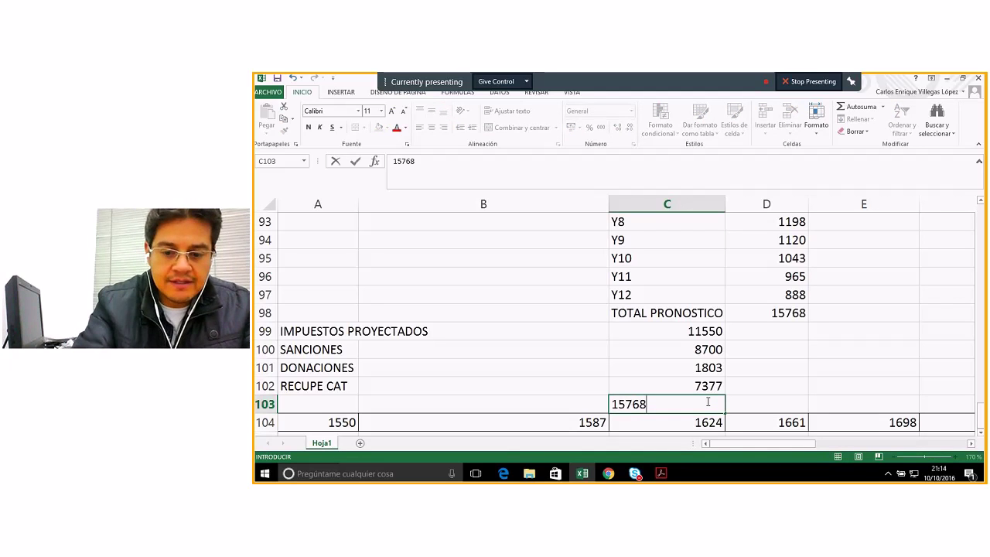
key(Return)
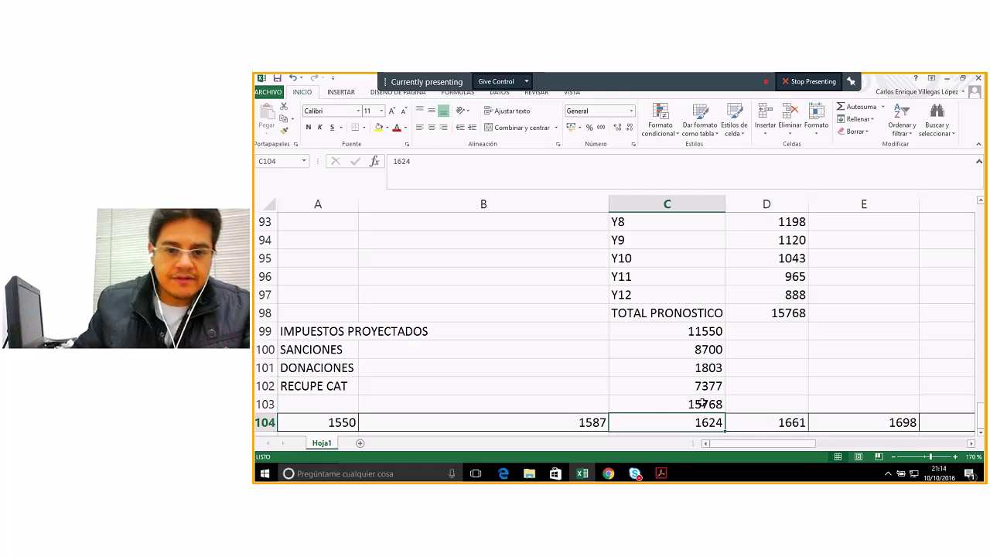
- Label the new projected amount in A103 as ESTAMPILLAS
click(330, 409)
text(E)
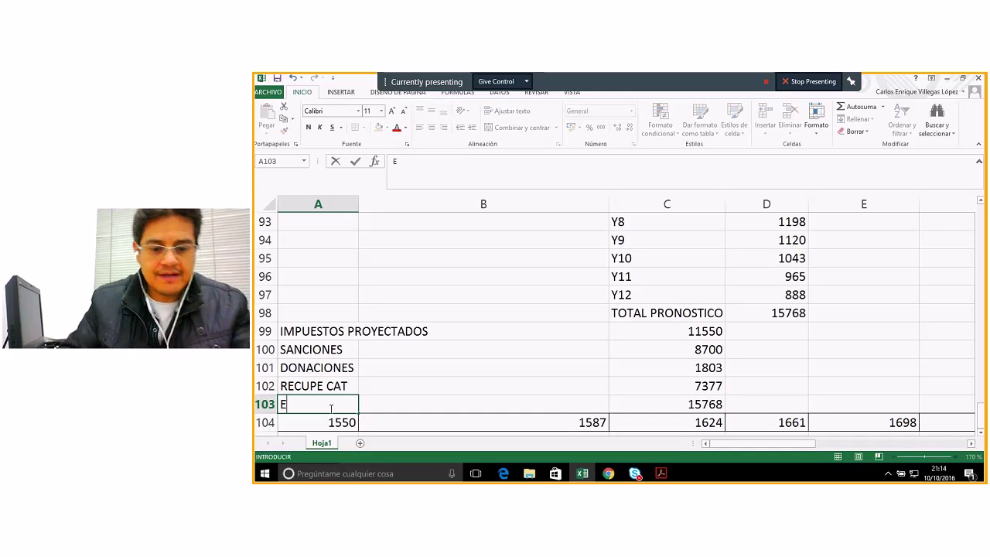
text(STAMPILLAS)
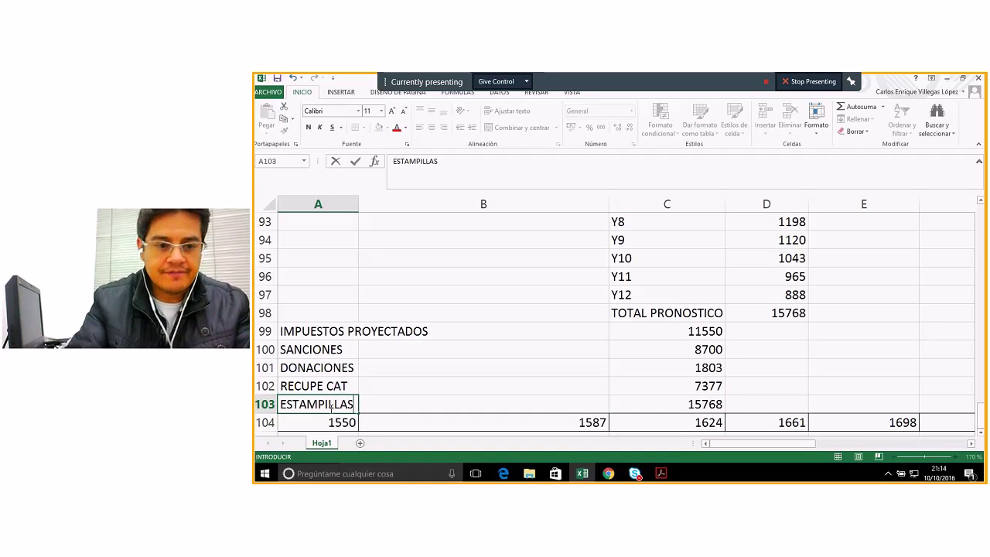
key(Return)
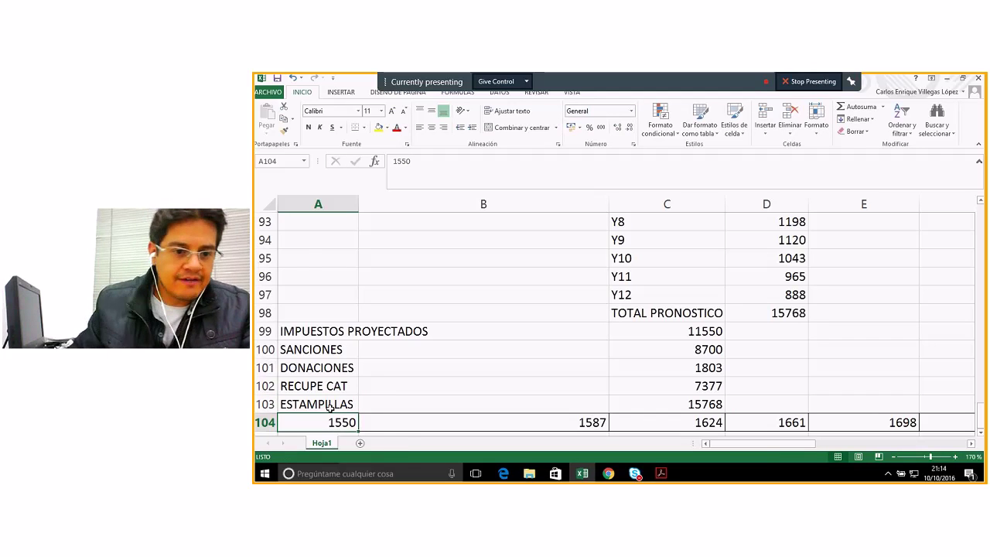
- Insert a blank row above the monthly Estampillas amounts in row 104
right_click(273, 423)
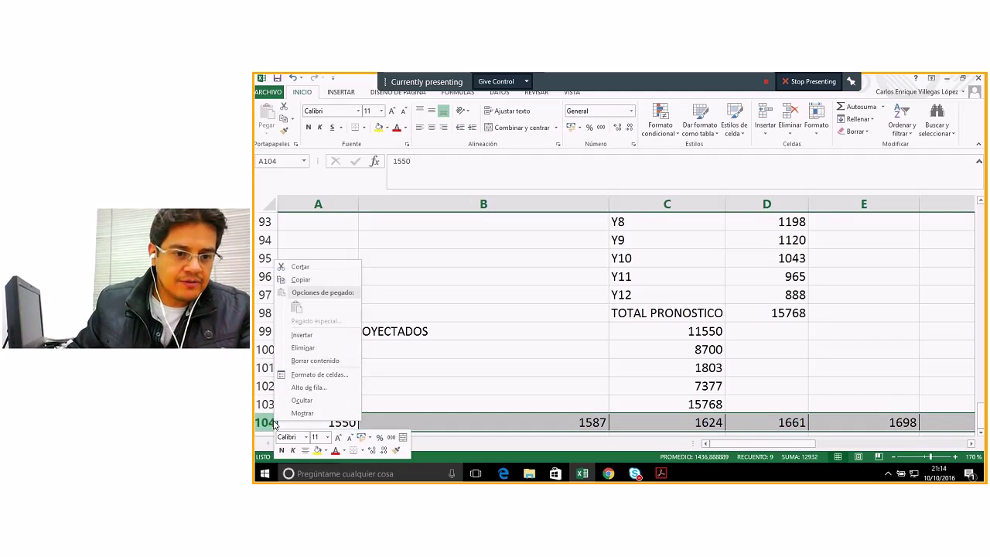
click(302, 334)
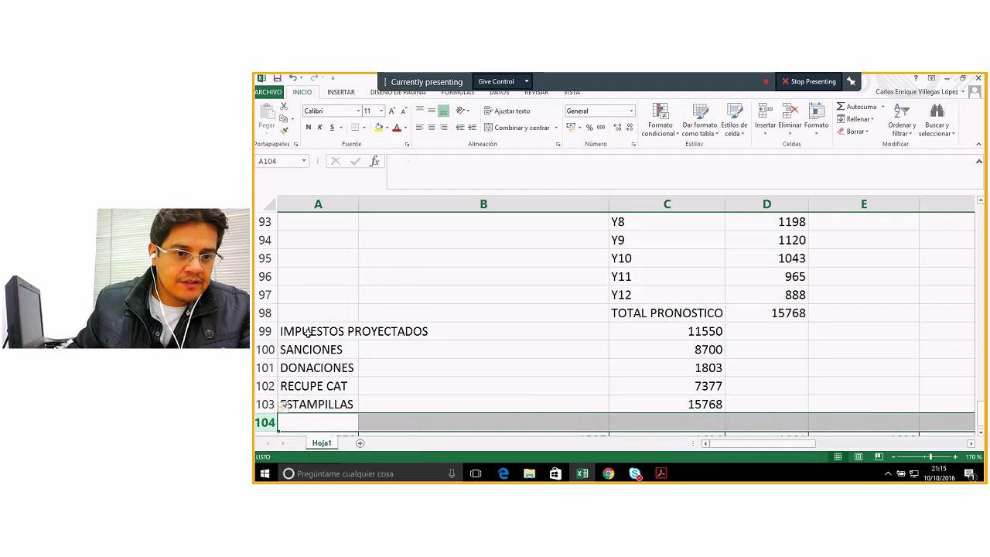
click(362, 405)
- Copy the nine monthly Arriendos amounts in B35:J35 of the monthly income table
scroll(401, 409, up, 5)
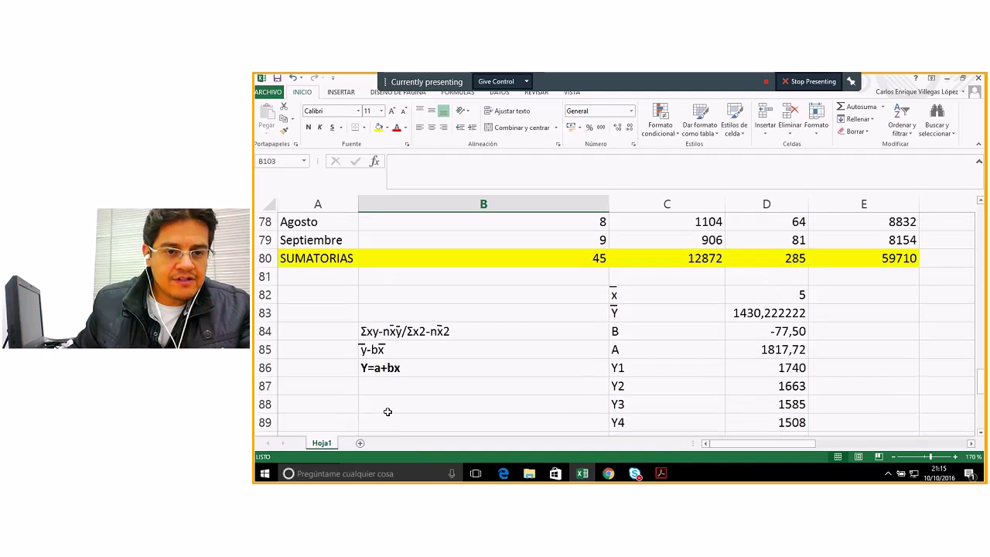
scroll(387, 412, up, 9)
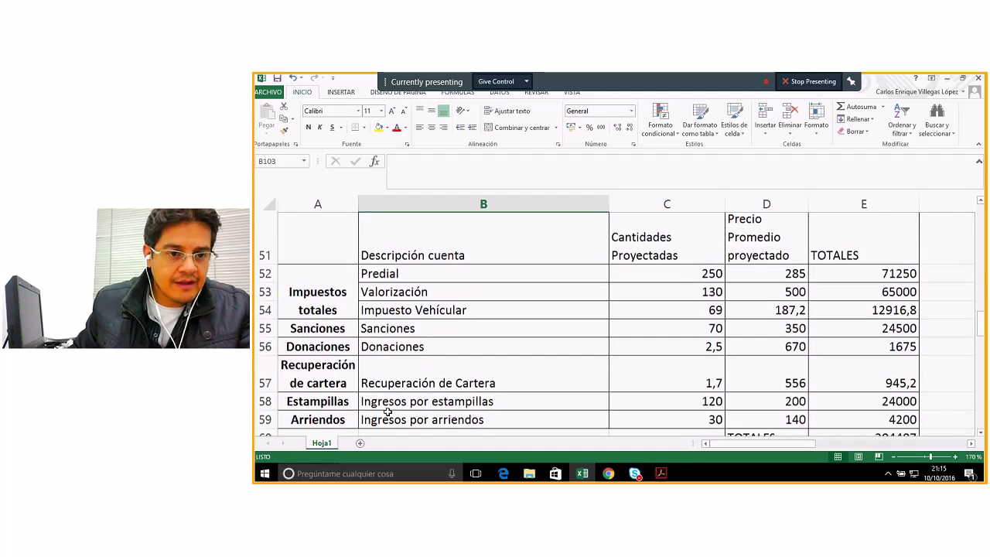
scroll(387, 412, down, 1)
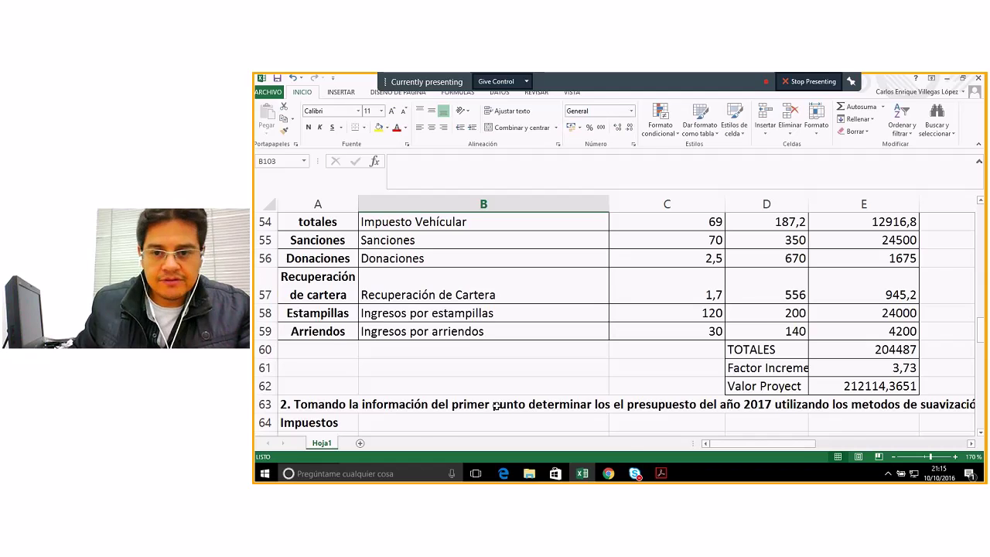
scroll(495, 405, up, 4)
scroll(496, 405, up, 4)
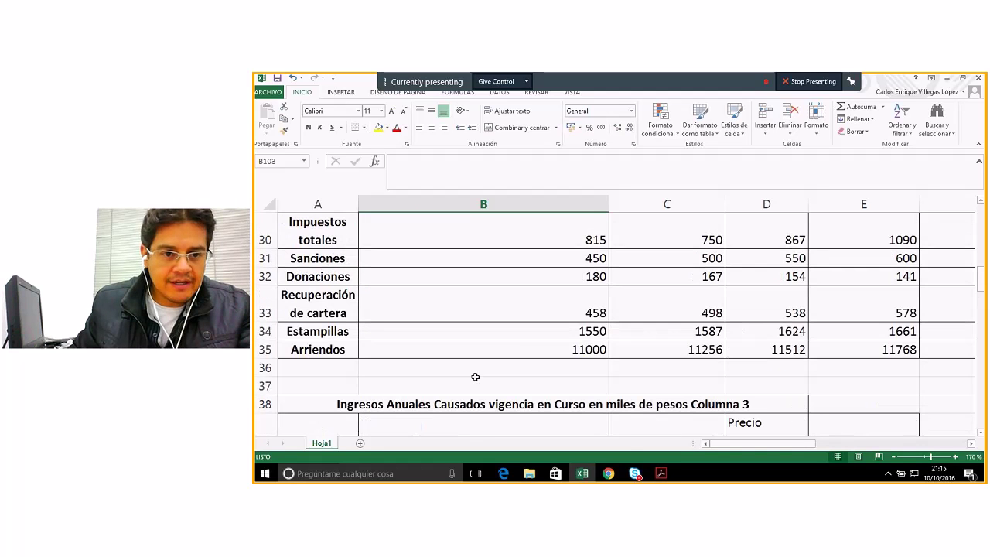
click(523, 354)
drag(523, 354, 468, 350)
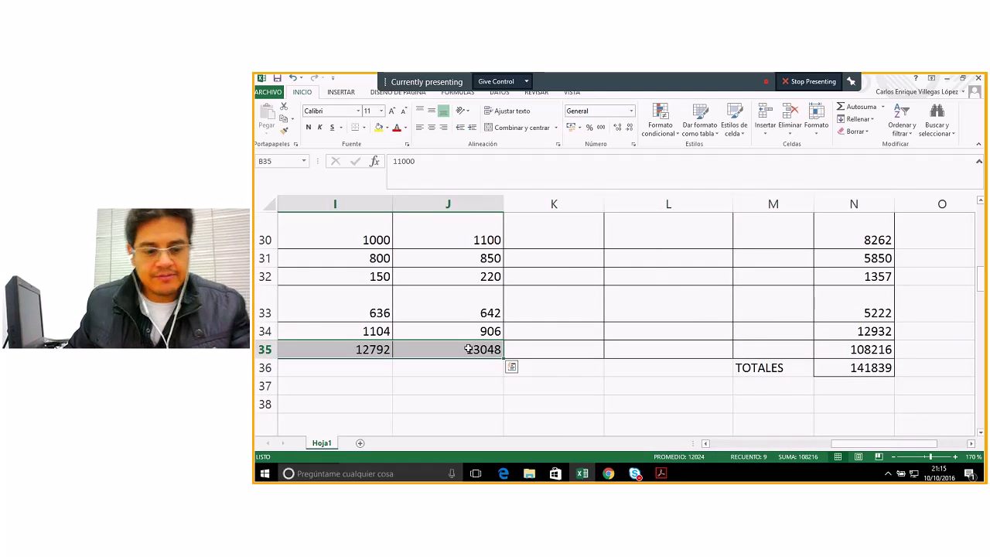
key(ctrl+c)
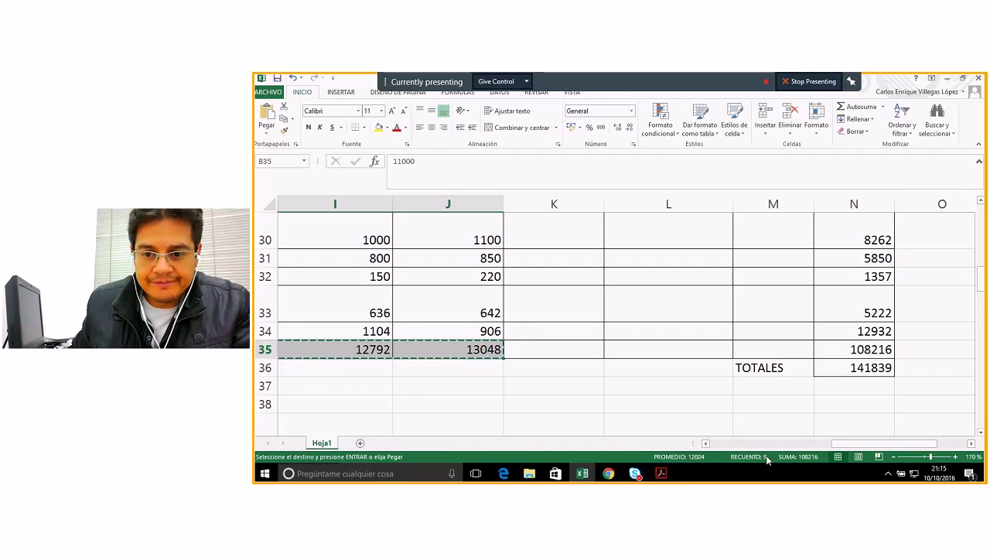
- Paste the copied Arriendos amounts over the Estampillas amounts in row 105, starting at A105
click(705, 444)
click(706, 444)
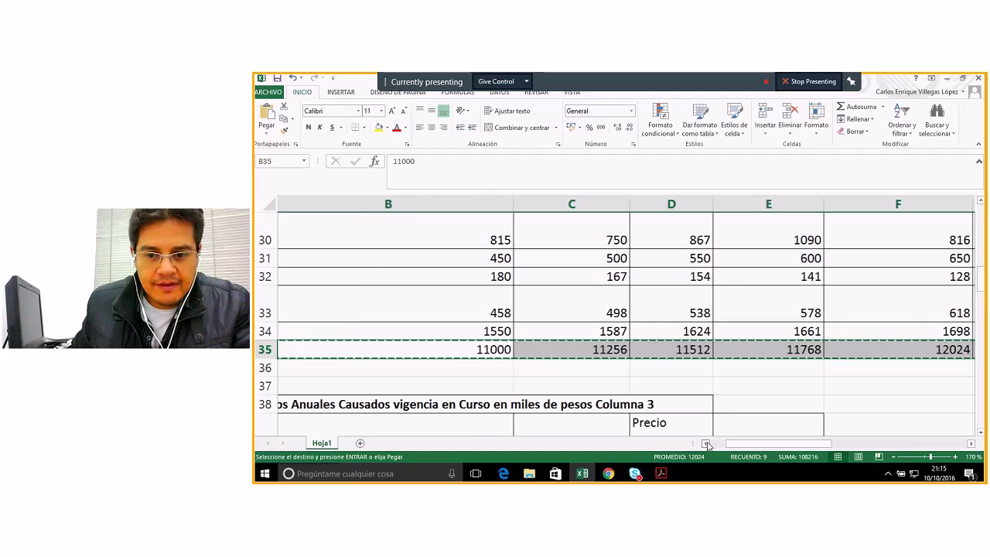
click(706, 444)
scroll(624, 397, down, 3)
scroll(625, 397, down, 4)
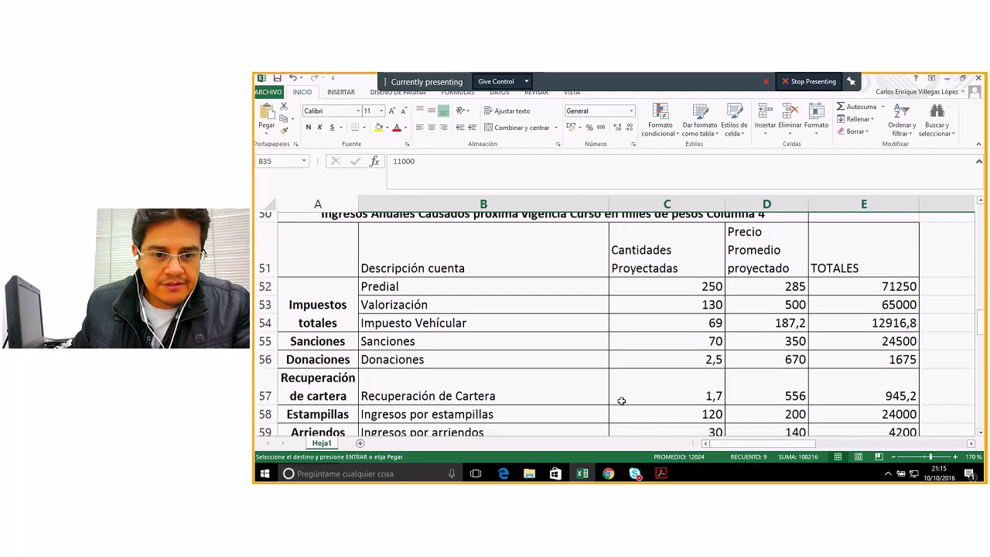
scroll(621, 401, down, 4)
scroll(621, 401, down, 10)
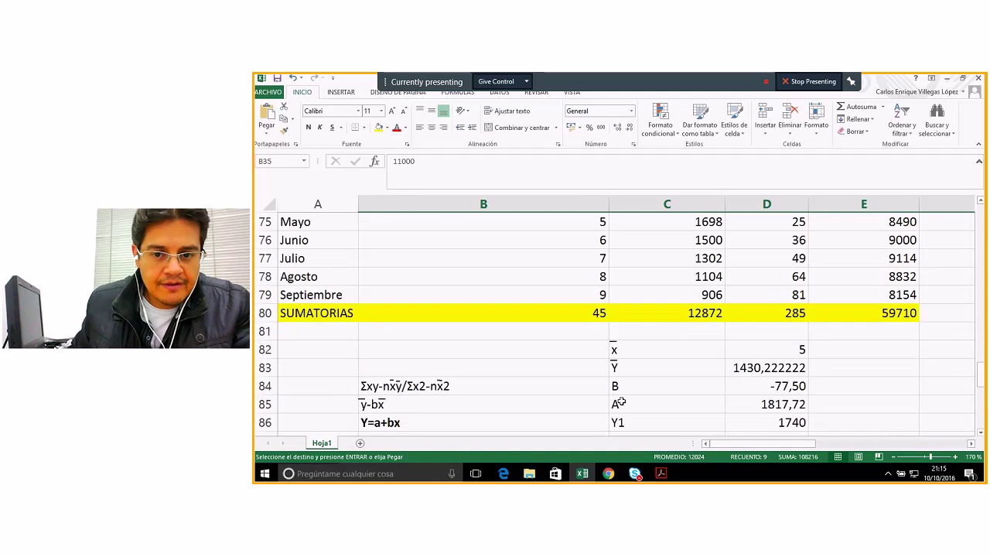
scroll(621, 401, down, 2)
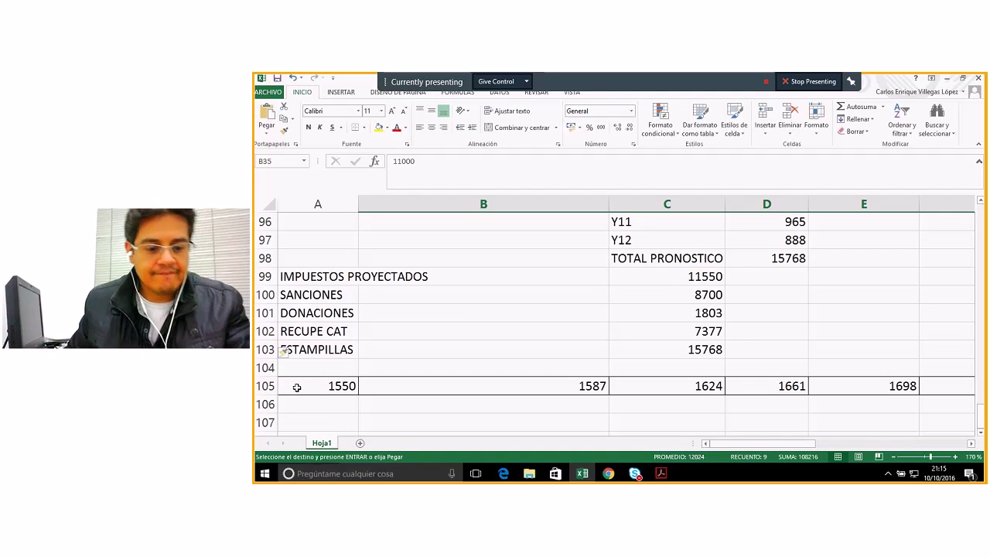
click(296, 386)
key(ctrl+v)
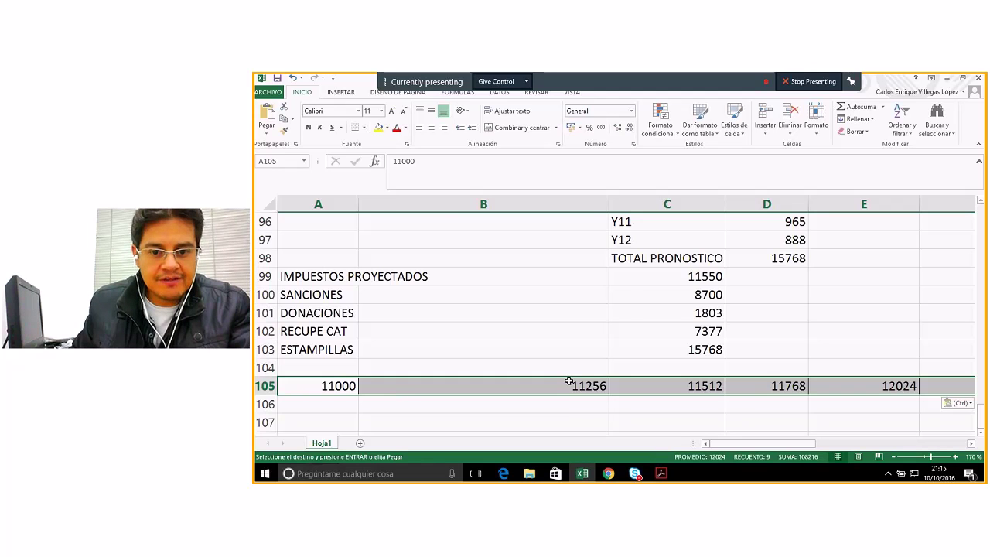
- Set Enero's Y value in C71 to 11000 and Febrero's Y value in C72 to 11256
scroll(568, 380, up, 9)
scroll(657, 352, up, 1)
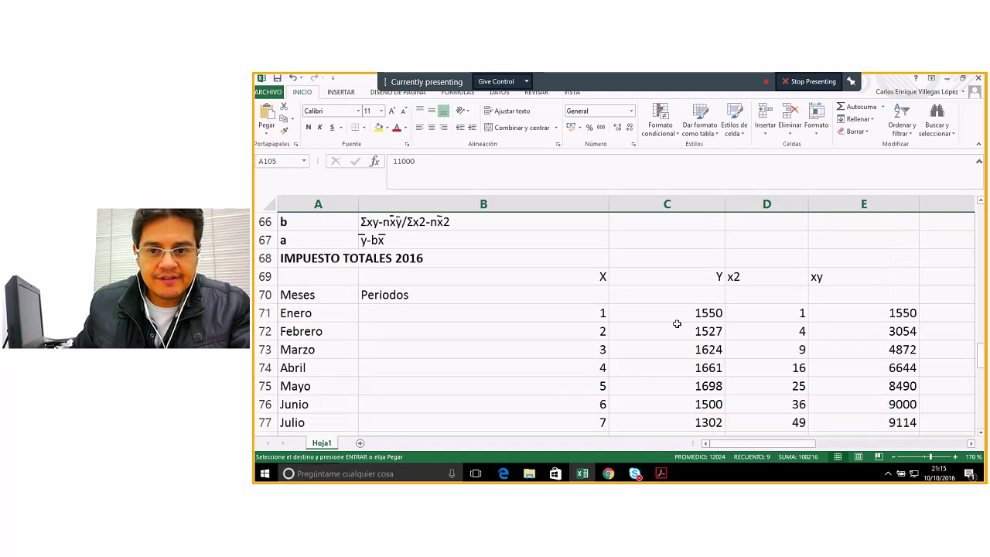
click(677, 313)
text(110)
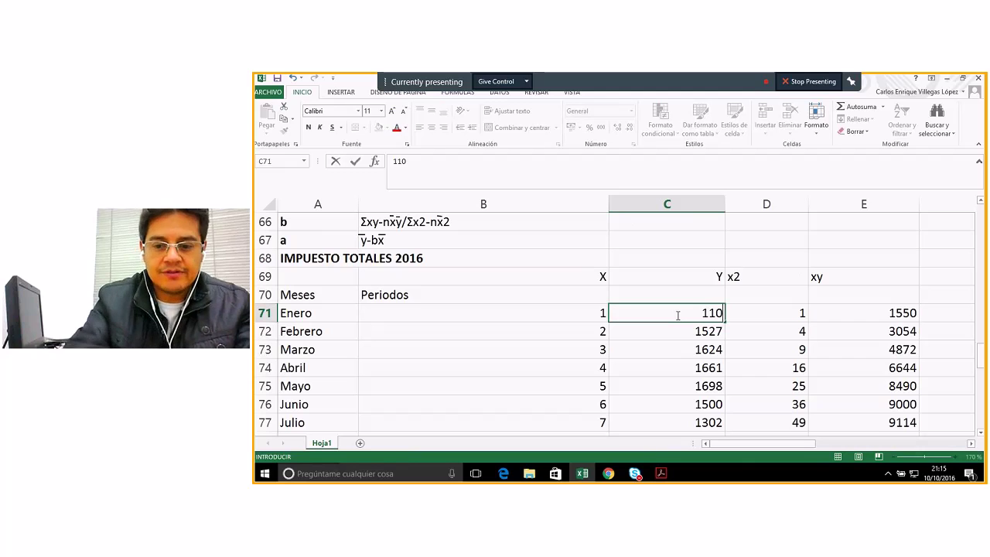
text(00)
key(Return)
text(112)
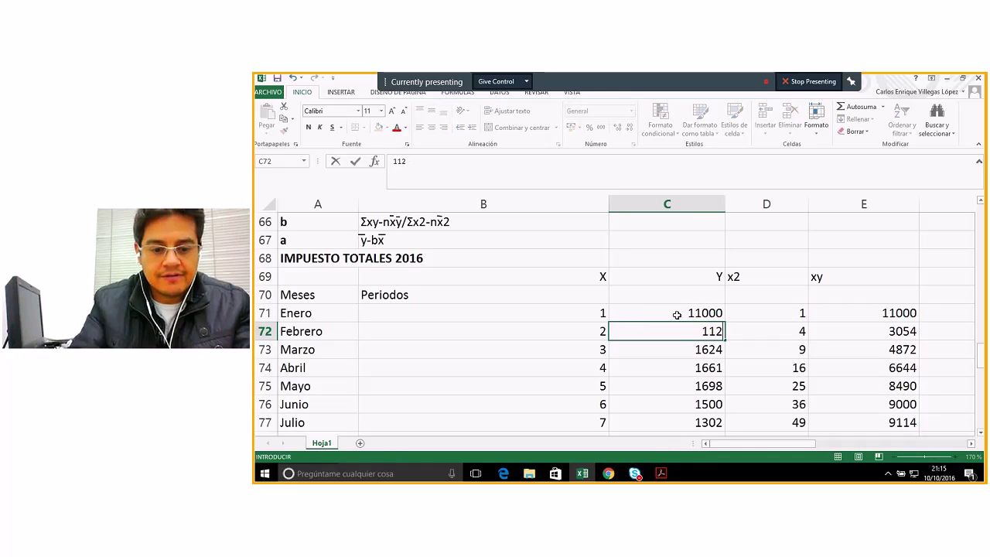
text(56)
key(Return)
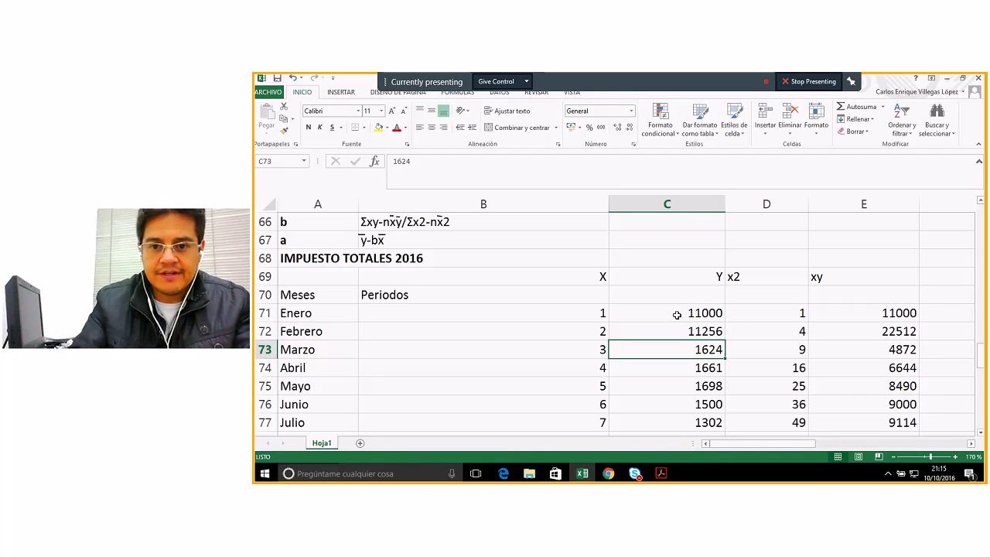
- Set Marzo's Y value in C73 of the 2016 regression table to 11712
scroll(592, 378, down, 5)
scroll(592, 378, down, 6)
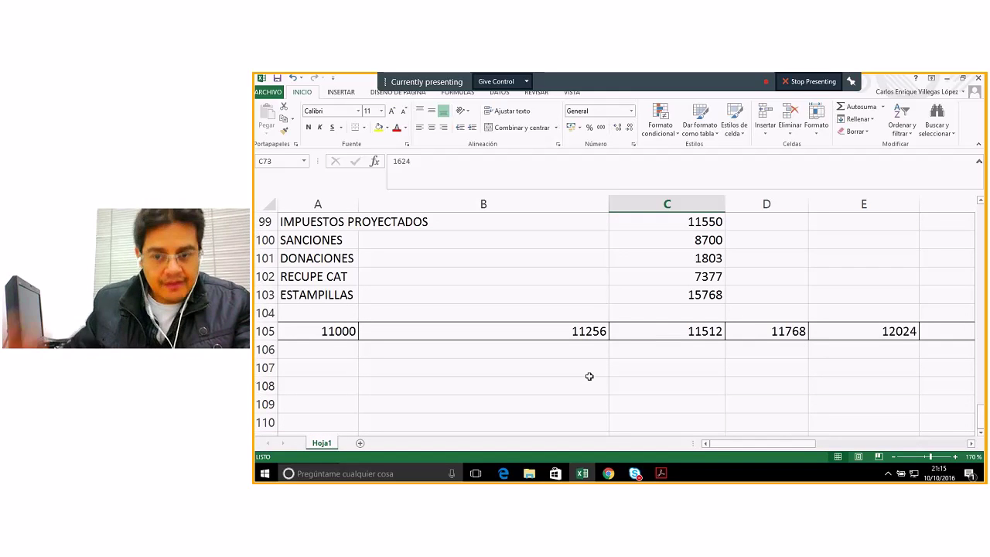
click(955, 456)
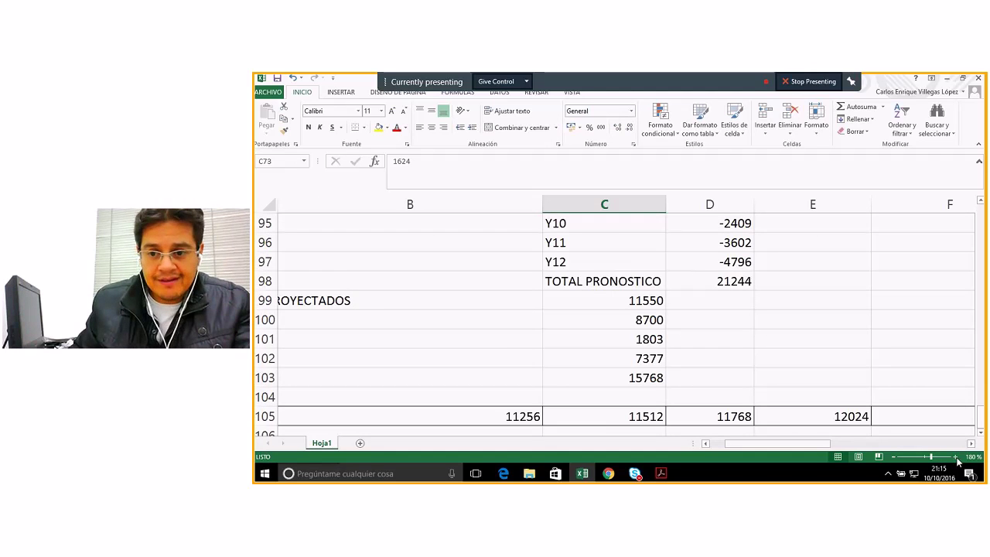
scroll(850, 298, down, 2)
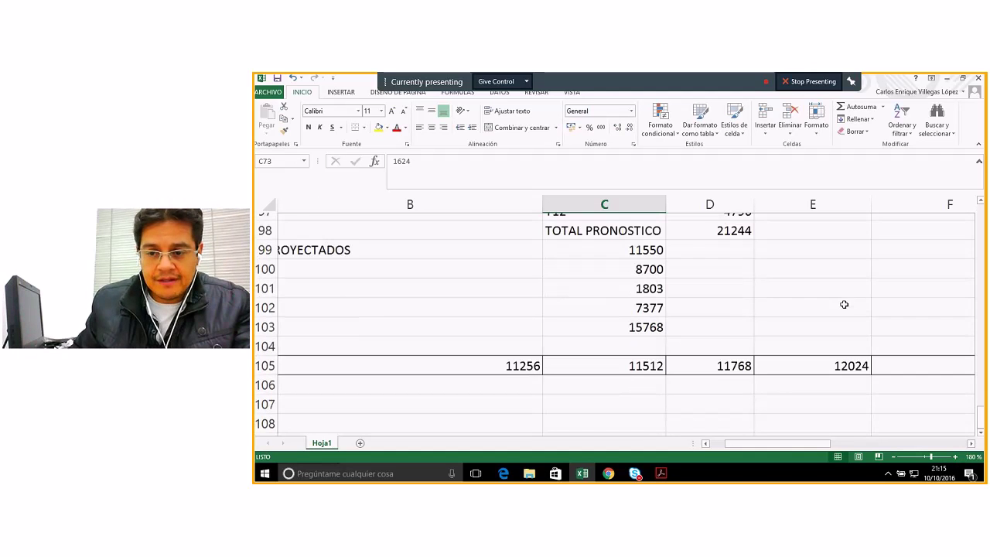
click(970, 443)
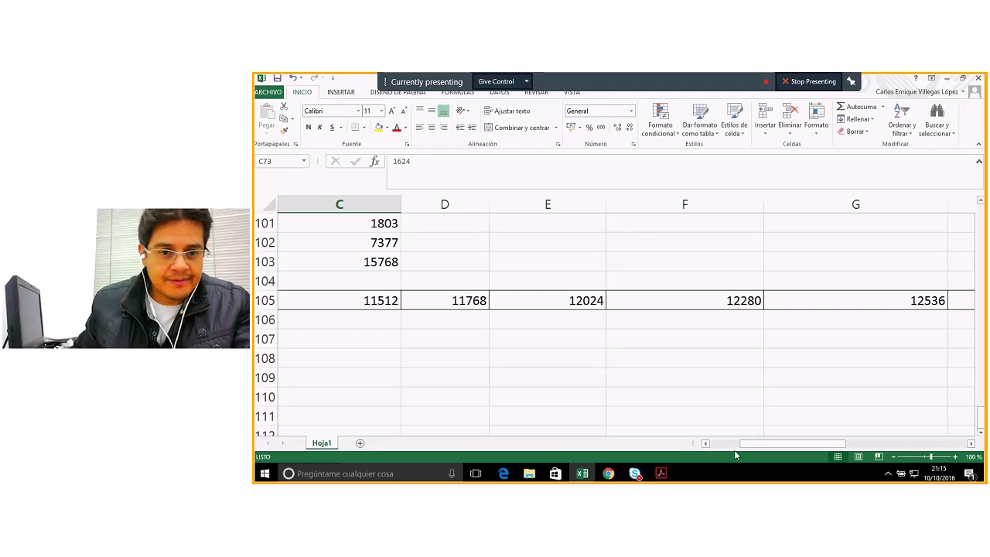
click(705, 443)
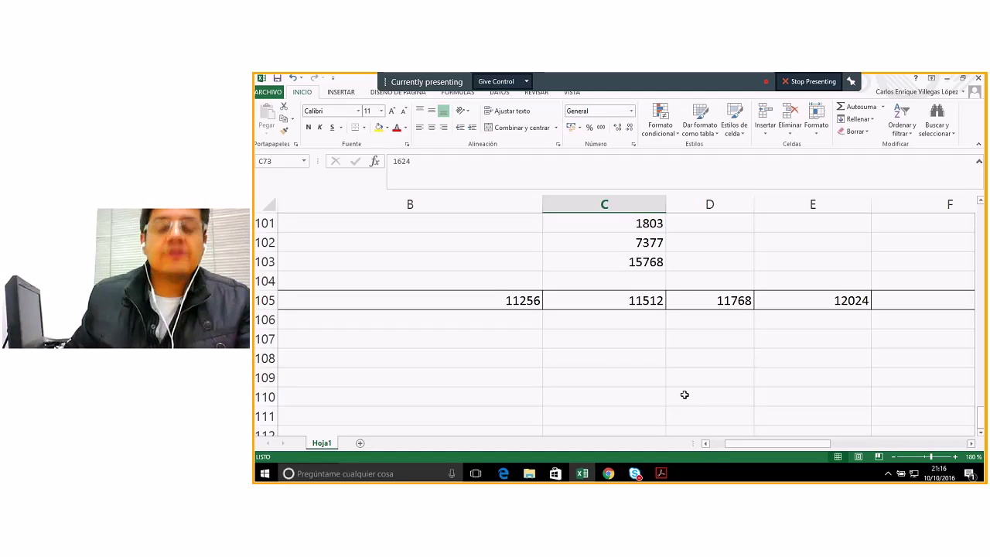
scroll(585, 346, up, 3)
scroll(585, 346, up, 8)
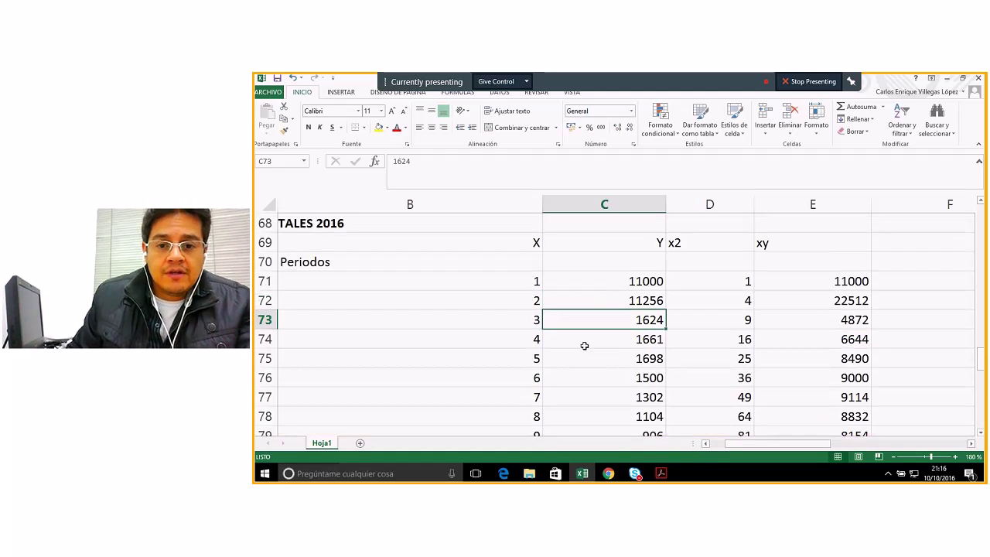
text(1)
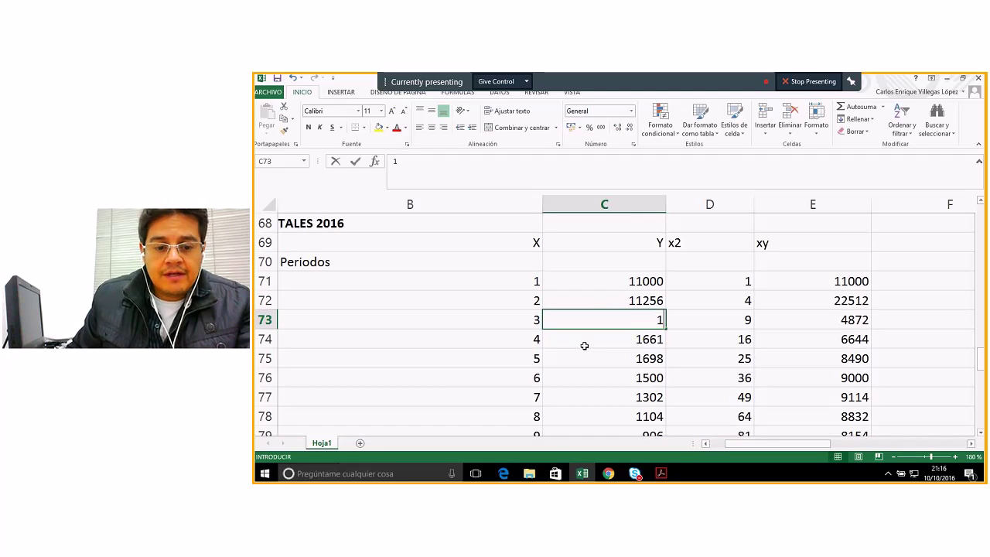
text(1768)
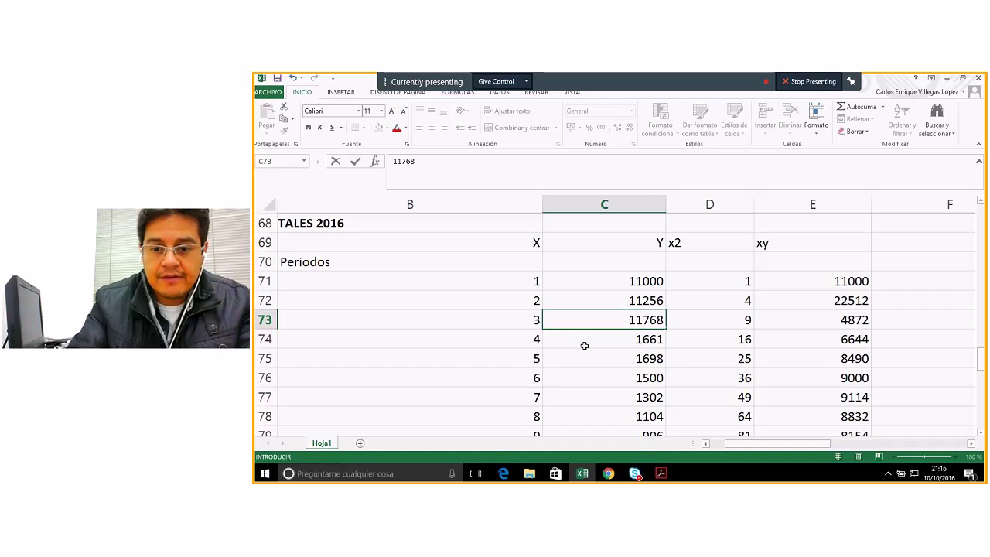
key(BackSpace)
key(BackSpace)
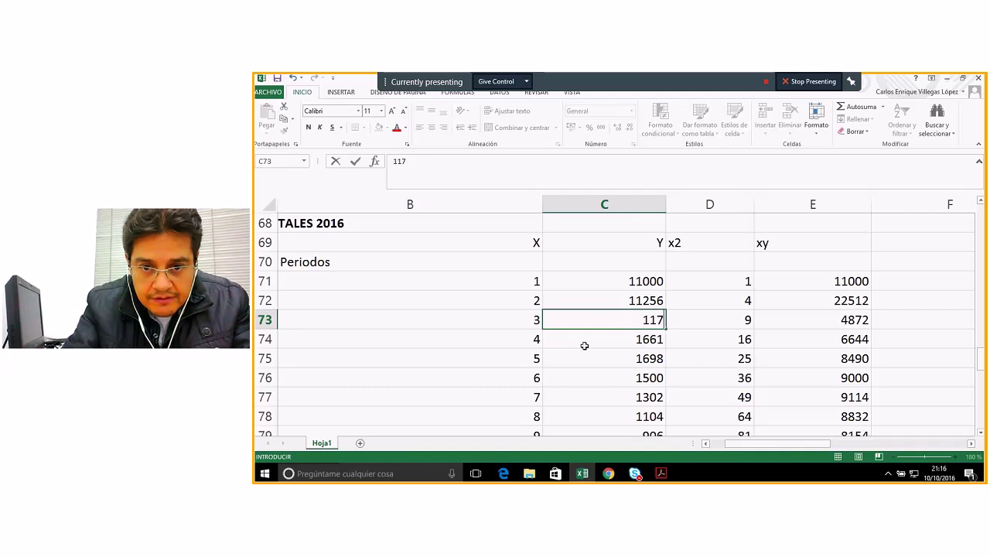
text(12)
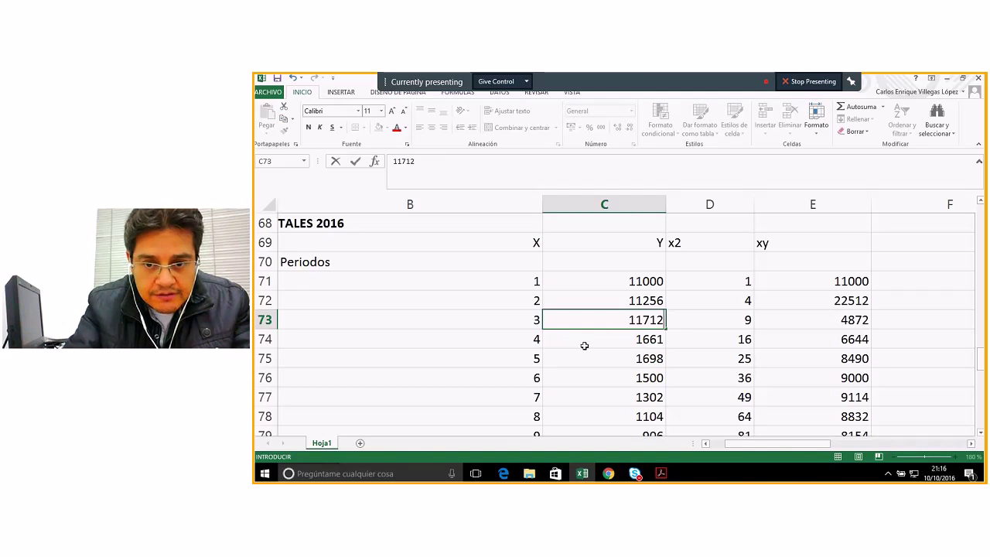
key(Return)
- Correct Marzo's Y value in C73 to 11512 and set Abril's Y value in C74 to 11768, following the Arriendos amounts in row 105
scroll(572, 350, down, 9)
scroll(550, 355, down, 2)
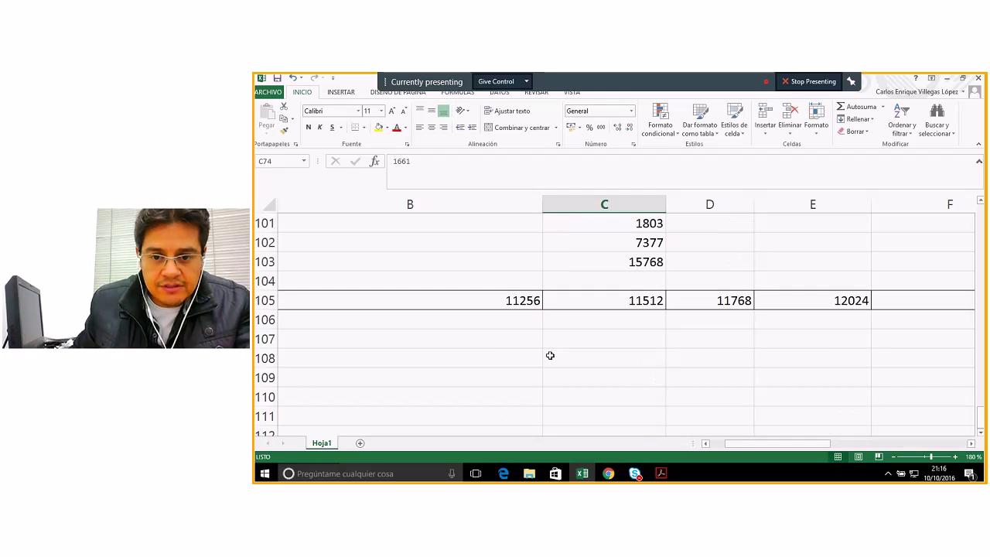
click(608, 308)
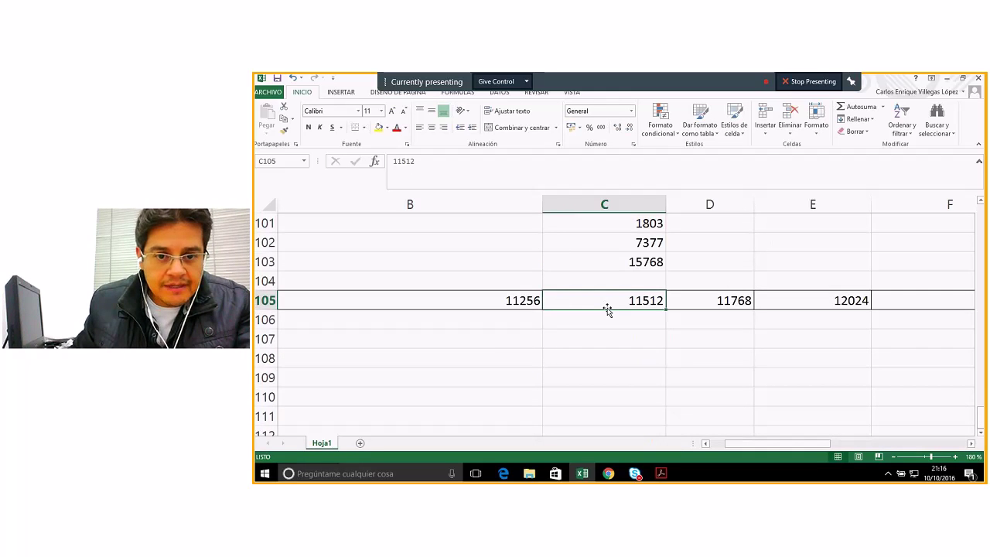
key(Right)
scroll(634, 309, up, 2)
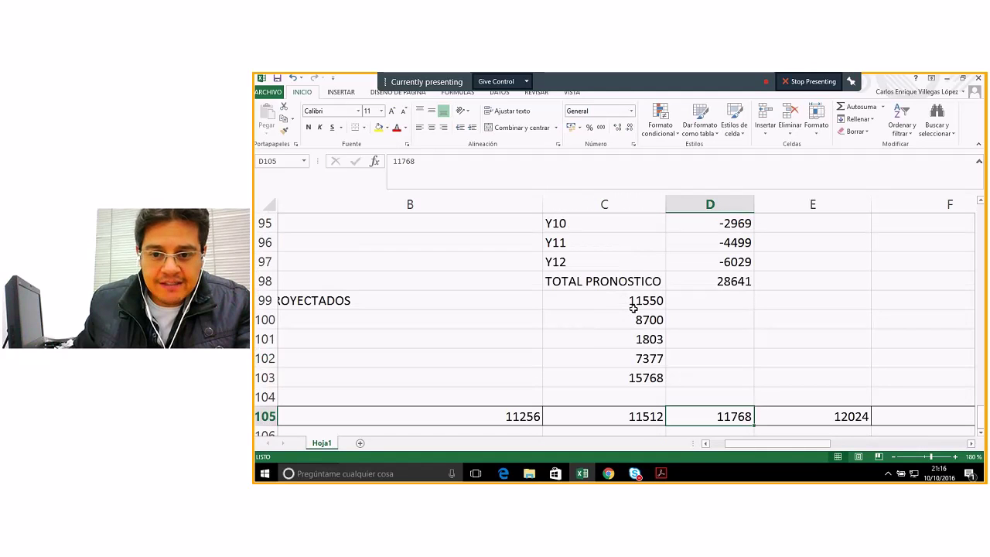
click(706, 443)
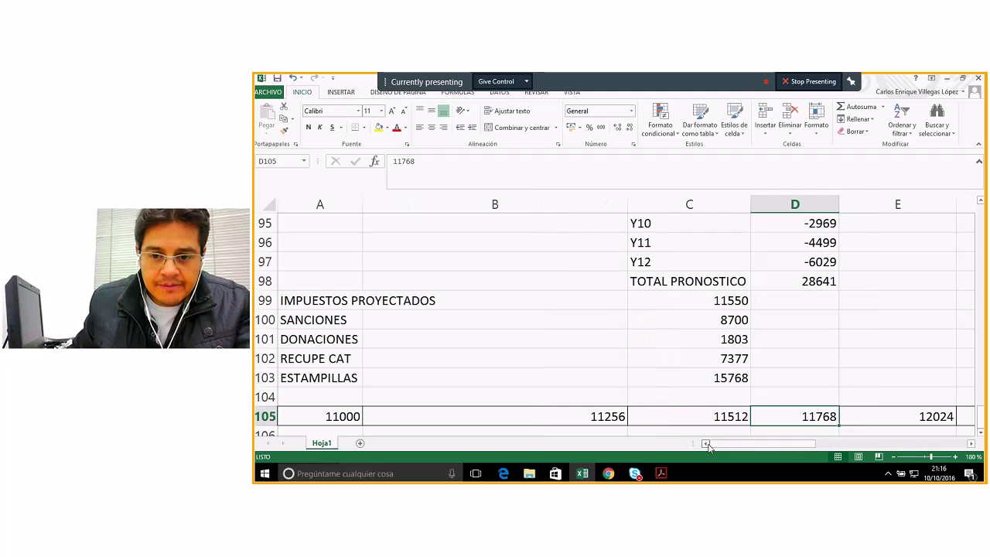
click(595, 419)
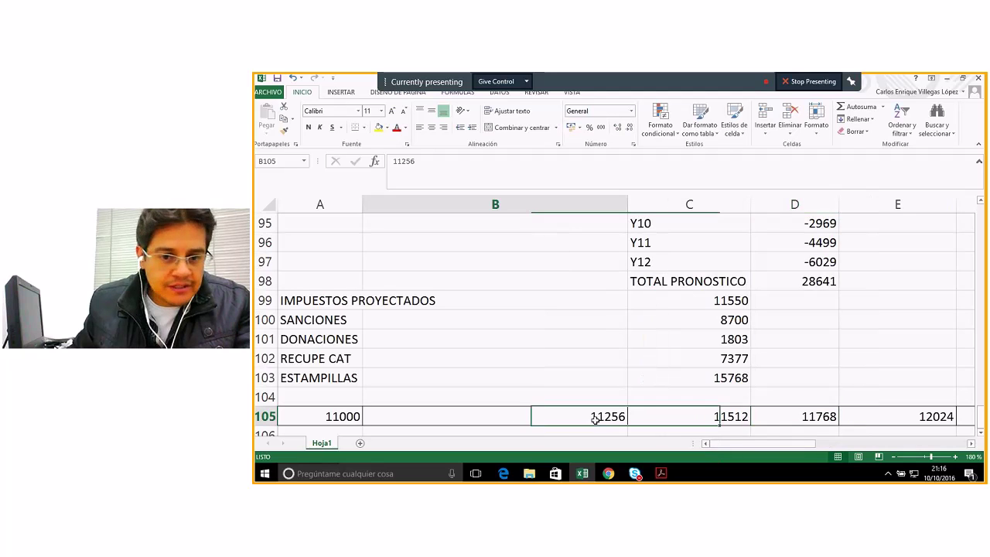
click(726, 418)
scroll(734, 387, up, 9)
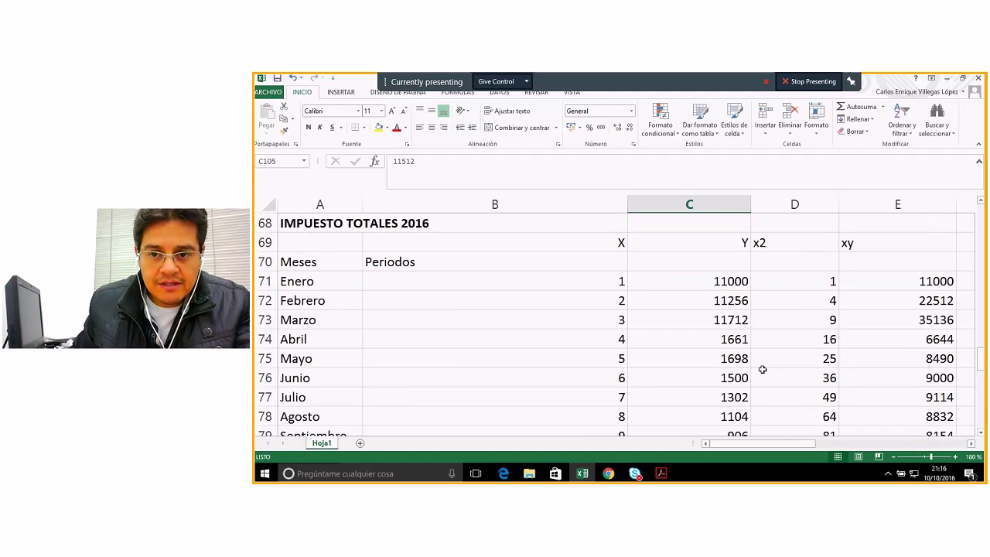
double_click(731, 319)
key(BackSpace)
text(5)
key(Return)
text(11768)
key(Return)
click(828, 323)
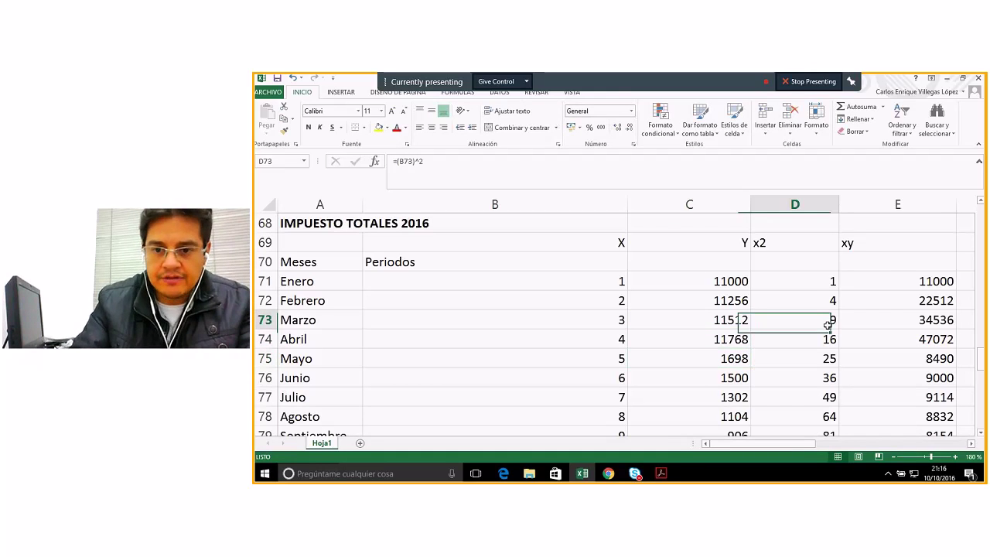
right_click(828, 323)
key(Escape)
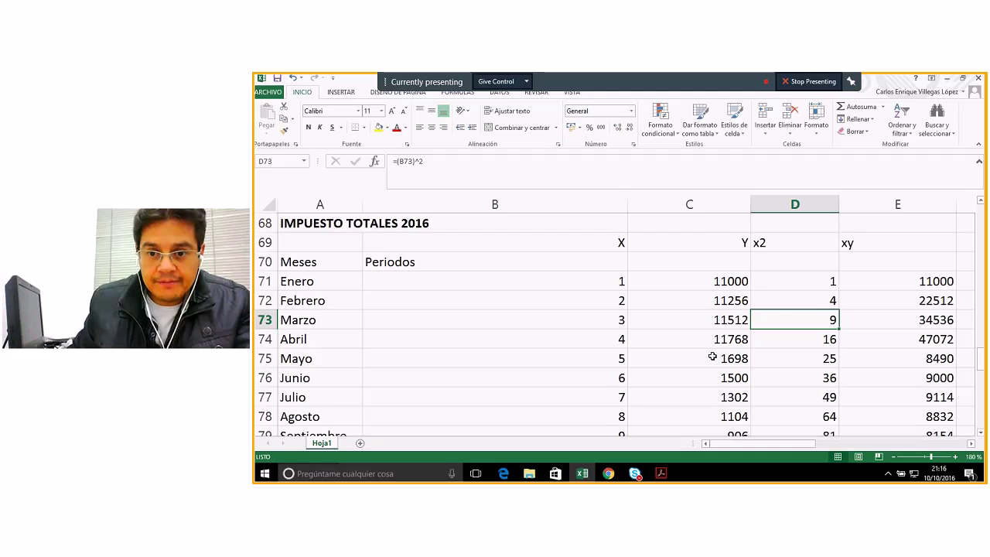
- Set Mayo's Y value in C75 to 12024, the Arriendos amount in E105
click(712, 356)
scroll(782, 365, down, 9)
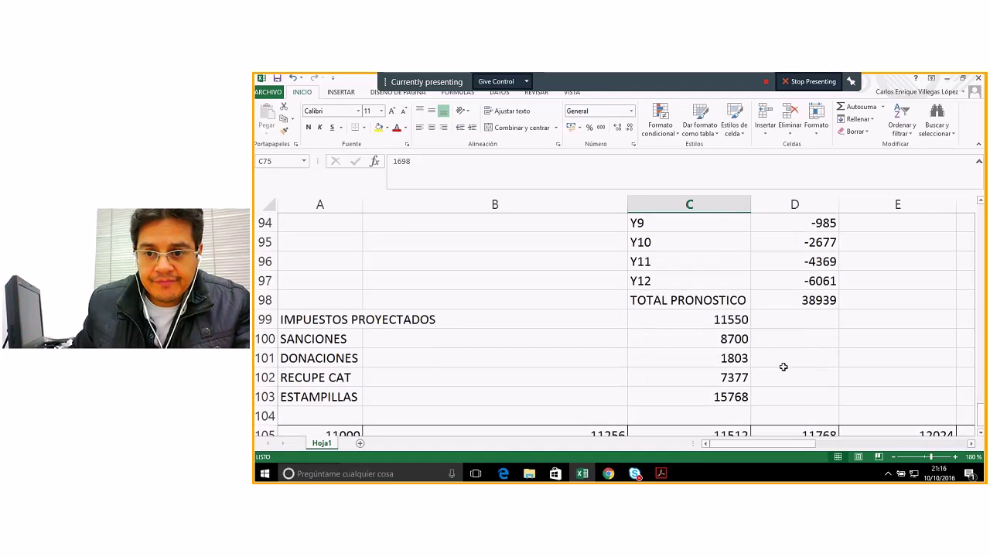
scroll(783, 367, down, 2)
click(807, 300)
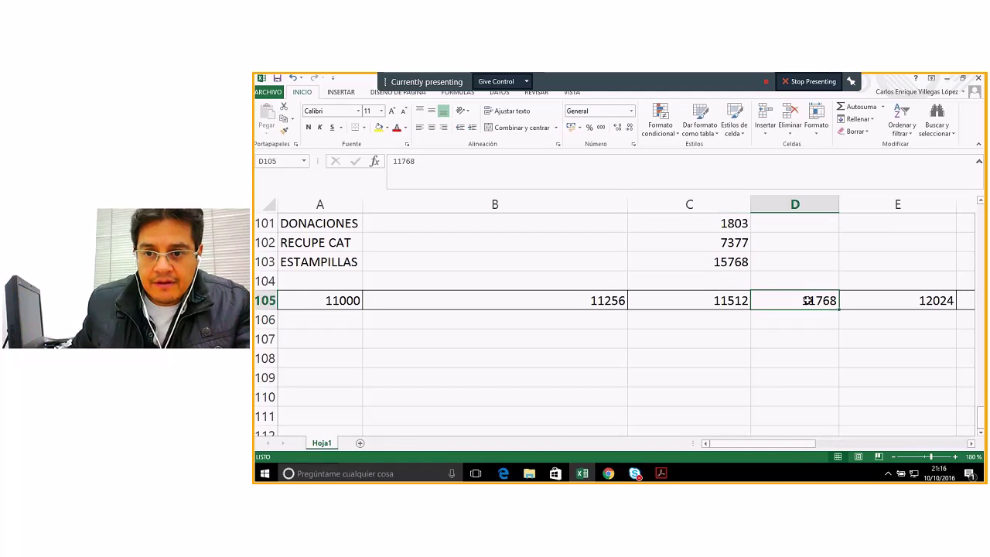
key(Right)
key(Right)
key(Right)
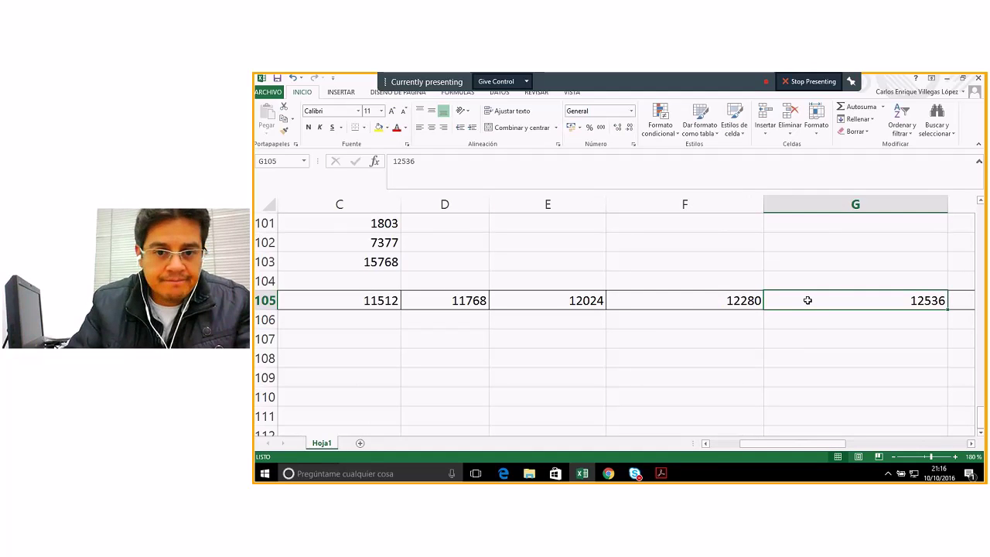
click(699, 294)
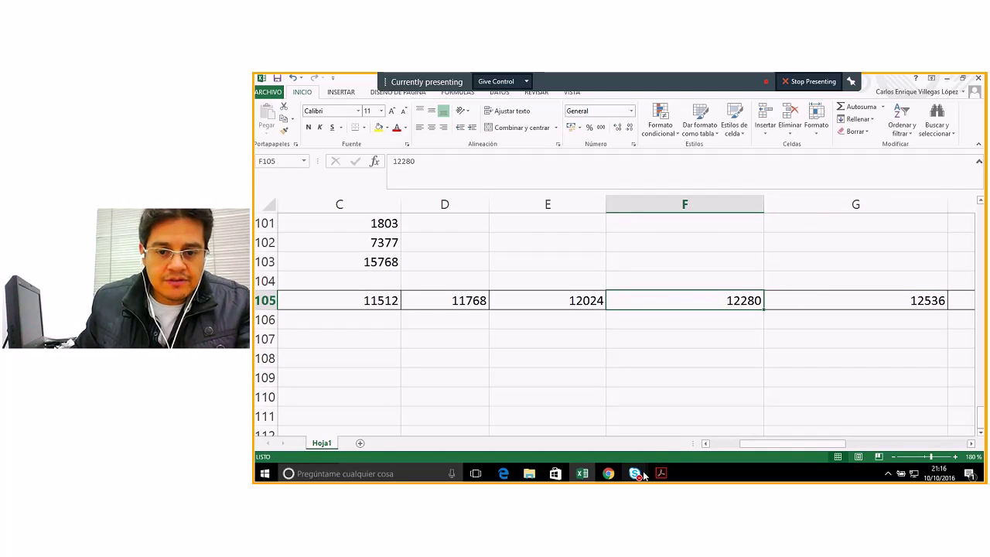
click(706, 443)
scroll(568, 363, up, 4)
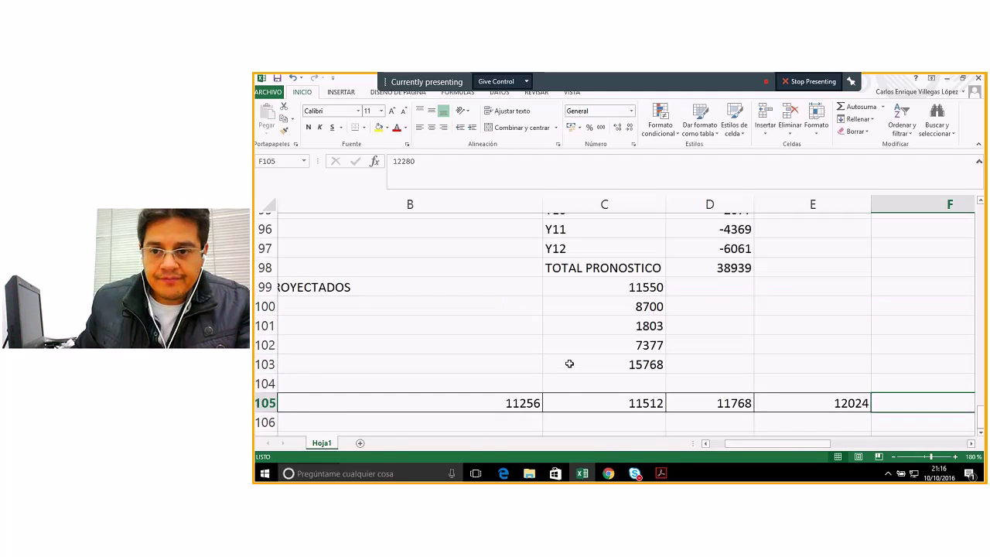
scroll(569, 363, up, 2)
scroll(569, 362, up, 4)
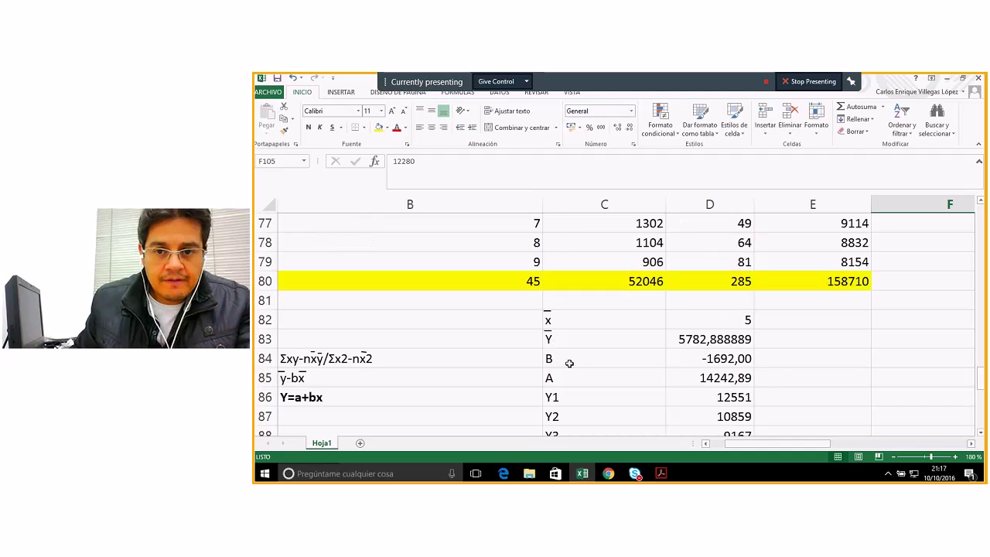
click(631, 302)
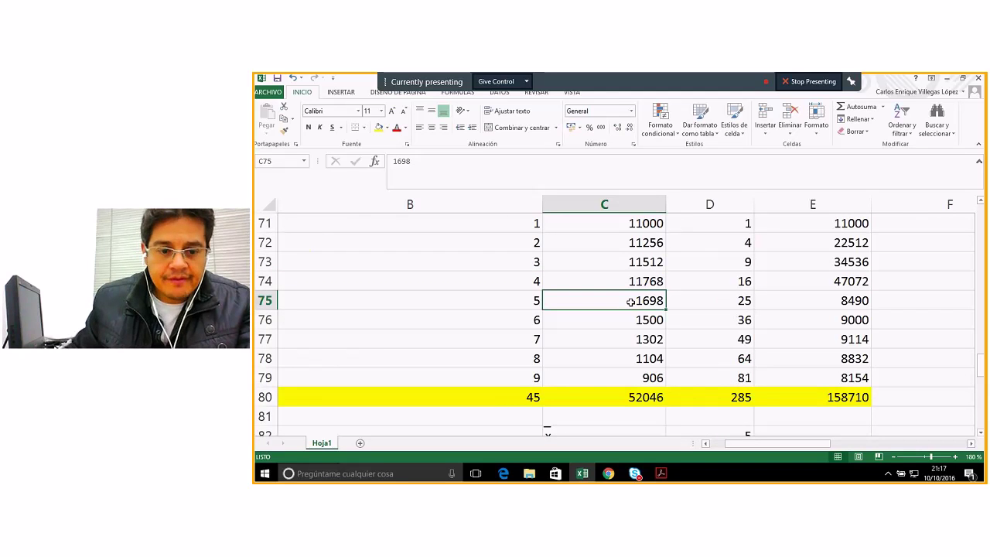
text(12024)
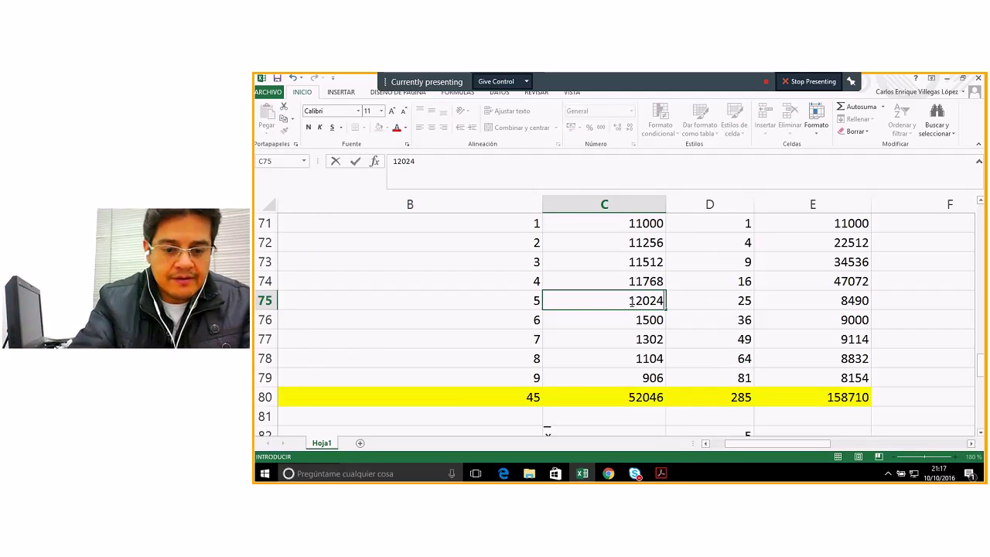
key(Return)
- Set Junio's Y value in C76 to 12280, the Arriendos amount in F105
text(12)
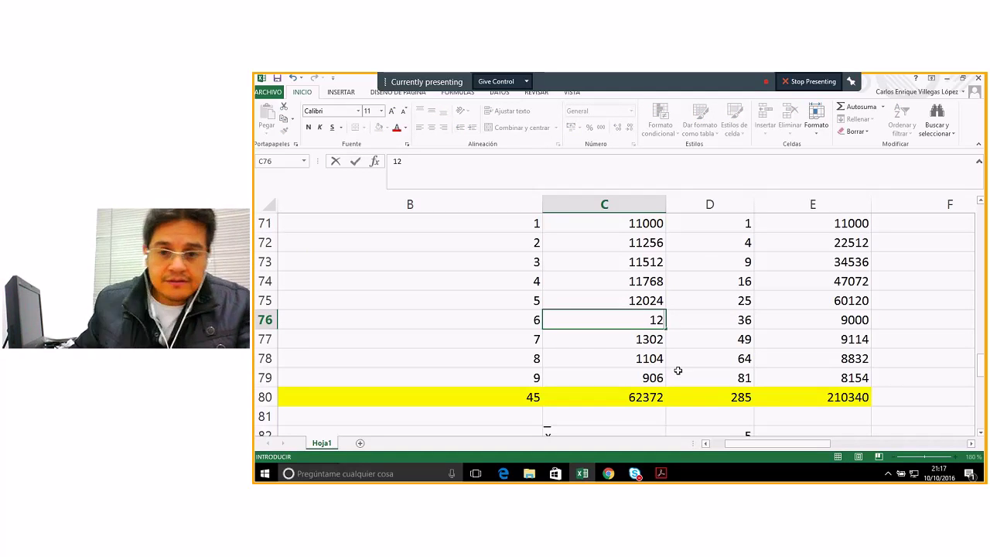
scroll(671, 373, down, 9)
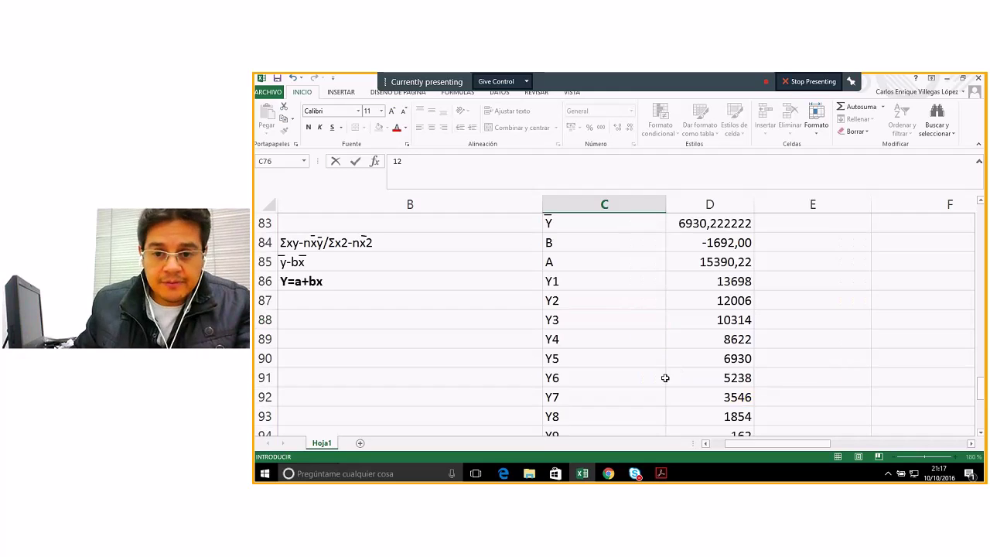
click(972, 443)
click(971, 443)
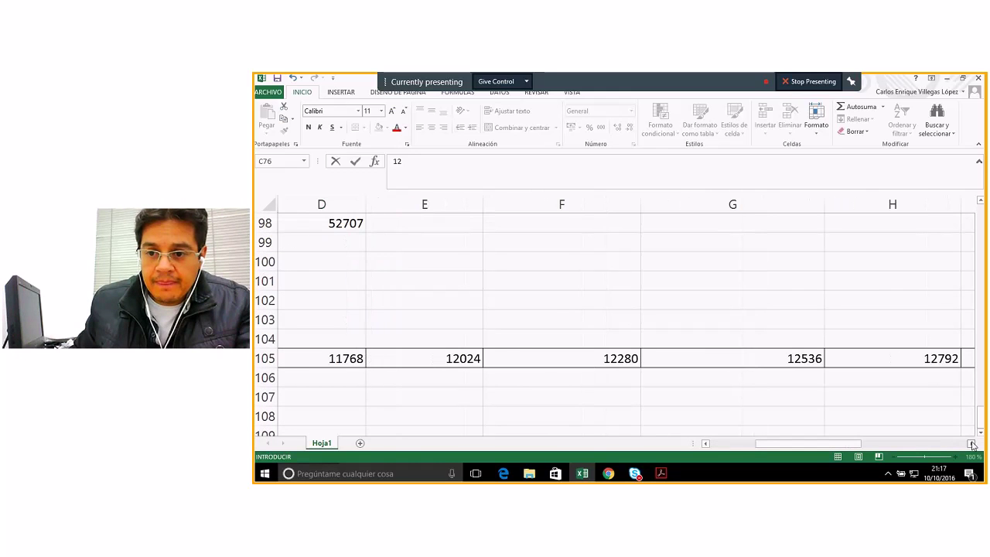
click(705, 444)
click(705, 443)
click(705, 444)
scroll(513, 354, up, 6)
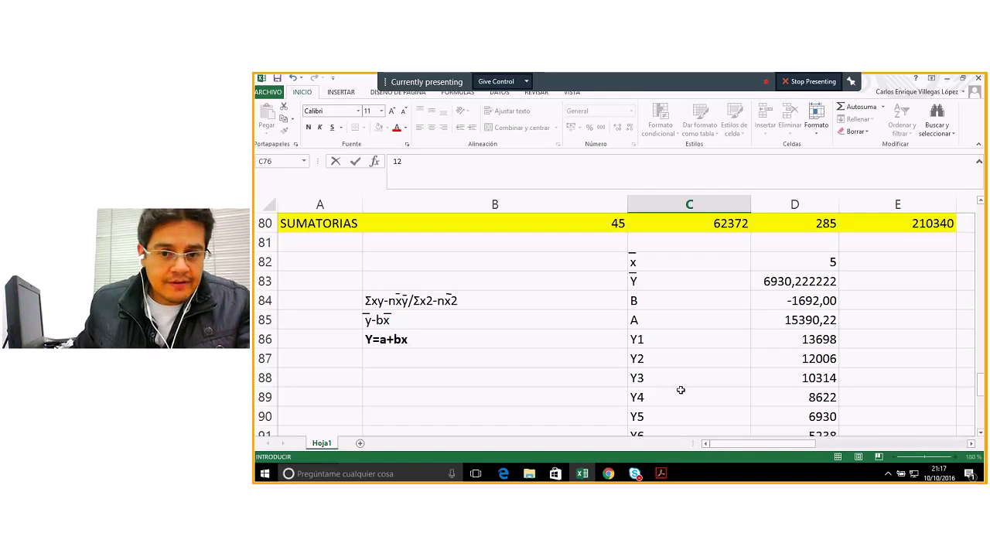
scroll(672, 387, up, 4)
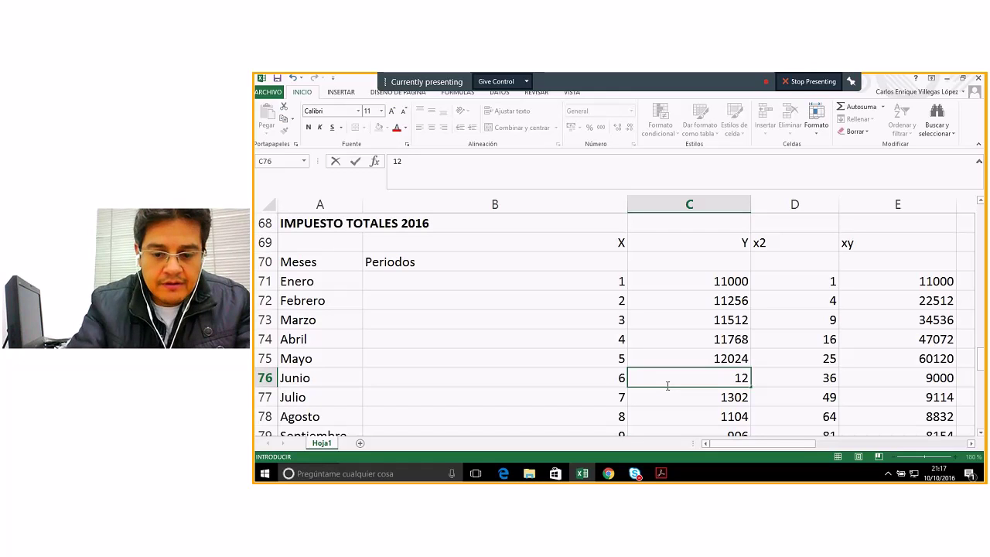
text(280)
key(Return)
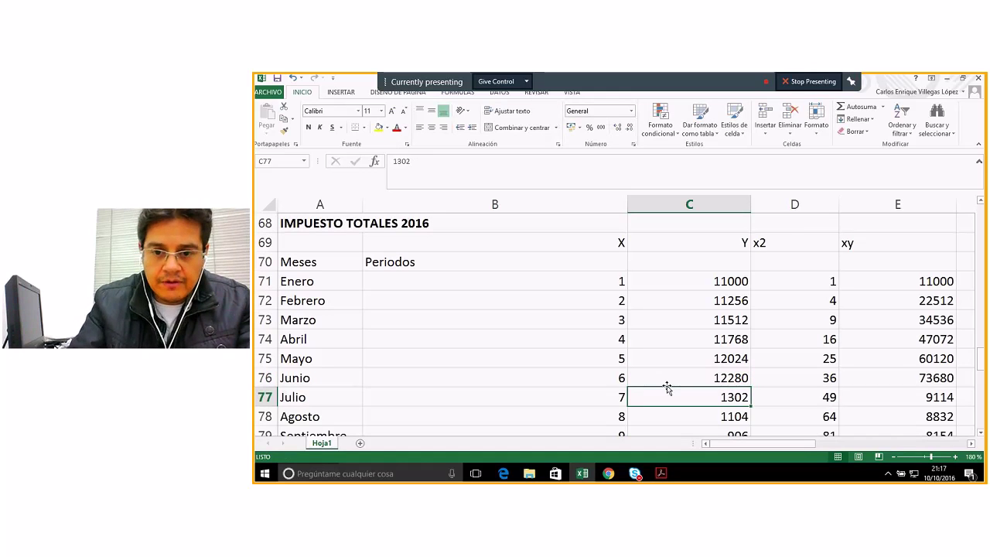
- Set Julio's Y value in C77 to 12536, the Arriendos amount in G105
scroll(752, 404, down, 9)
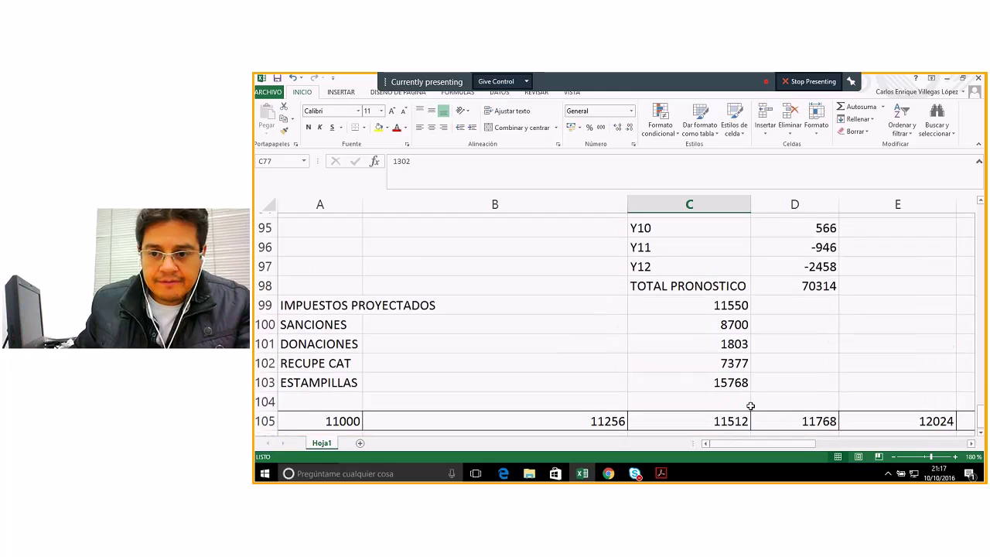
click(972, 444)
click(973, 444)
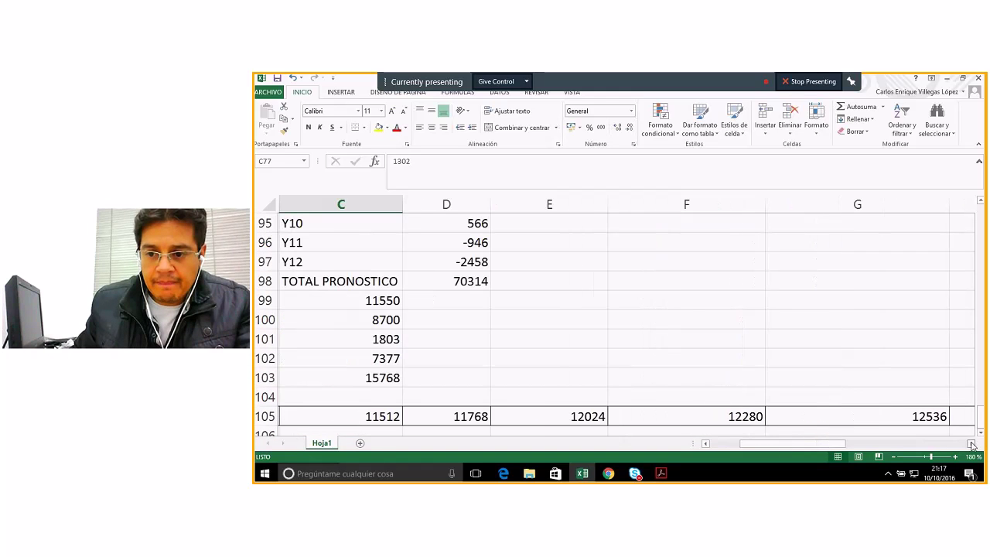
click(972, 443)
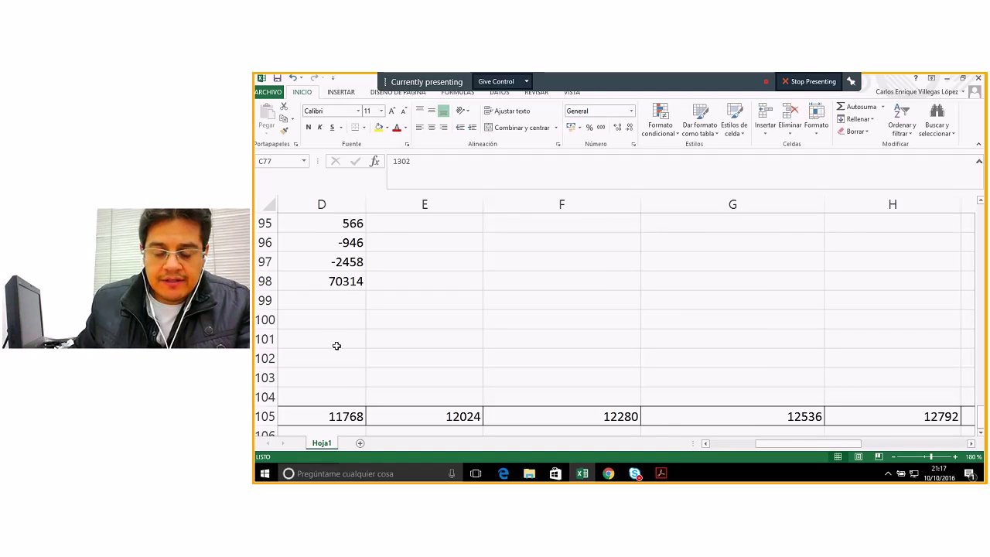
scroll(337, 346, up, 6)
scroll(336, 346, up, 2)
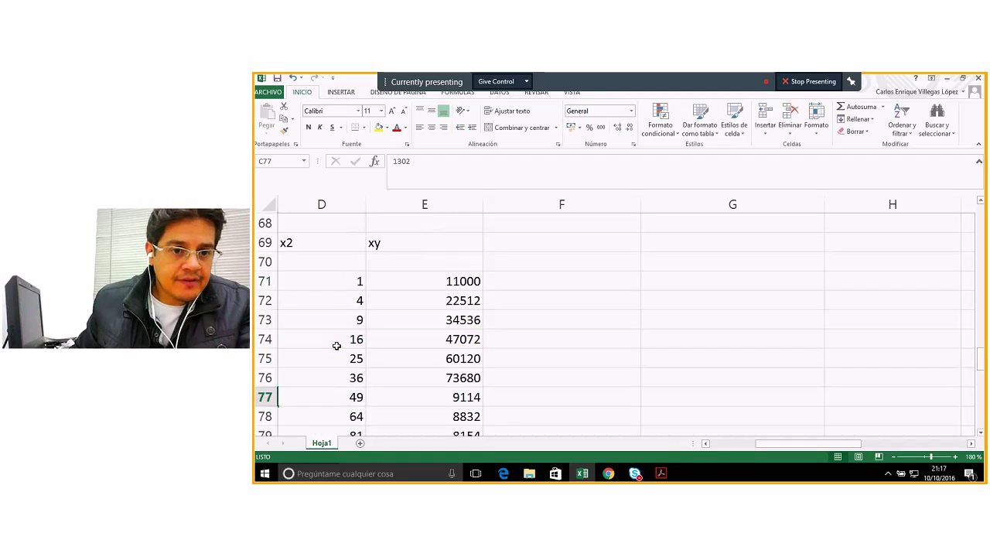
scroll(337, 346, down, 1)
click(705, 444)
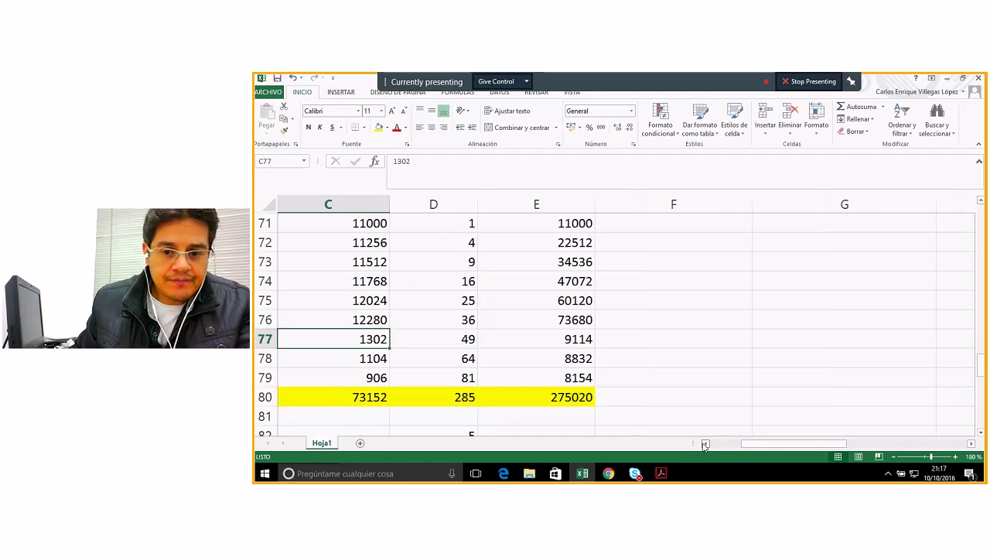
click(704, 444)
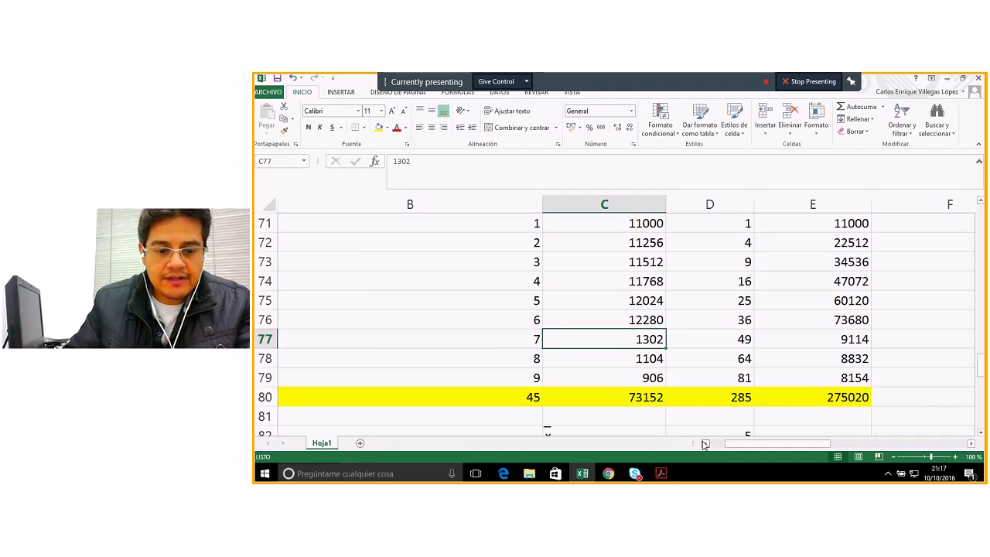
text(12536)
key(ctrl+Return)
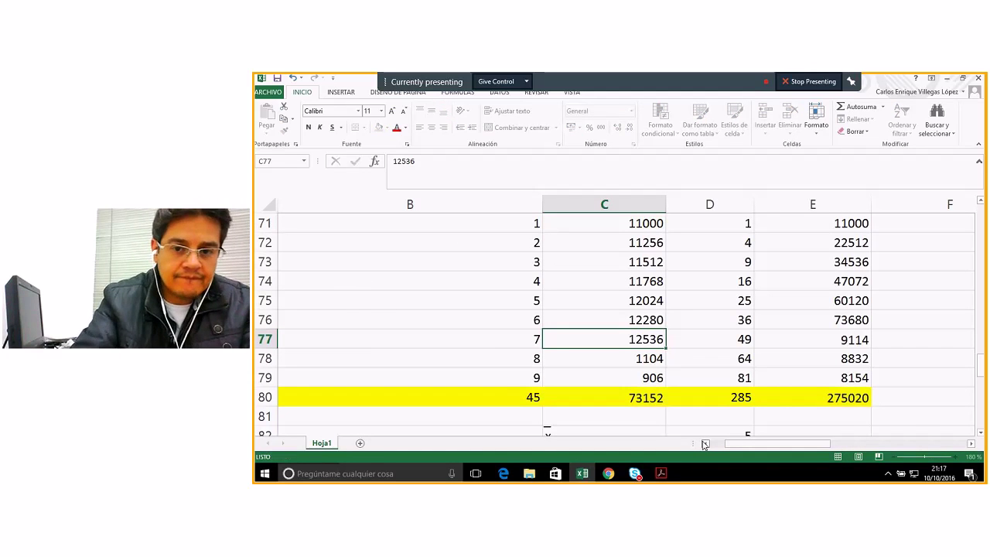
key(Return)
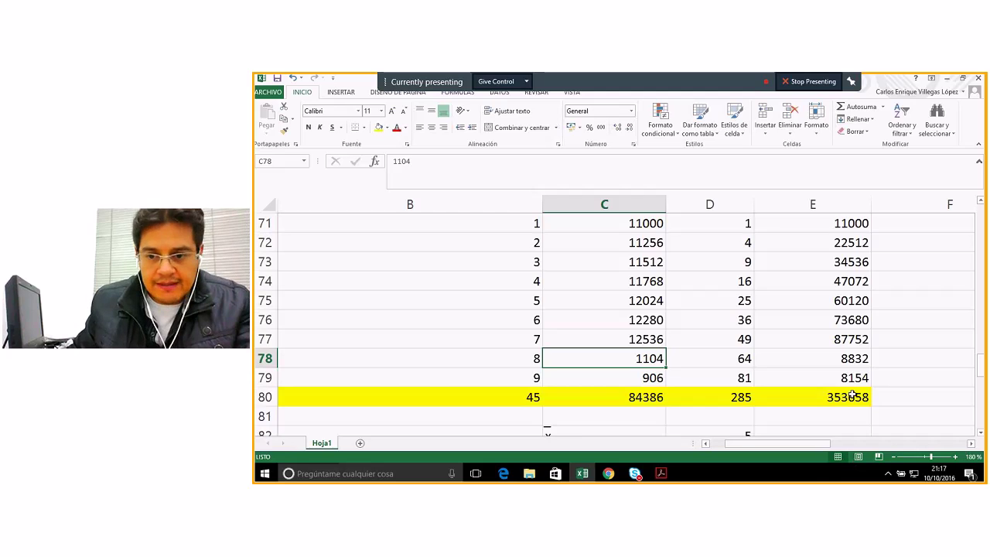
- Set Agosto's Y value in C78 to 12792 and Septiembre's in C79 to 13048, the Arriendos amounts in H105 and I105
scroll(850, 396, down, 5)
scroll(849, 399, down, 4)
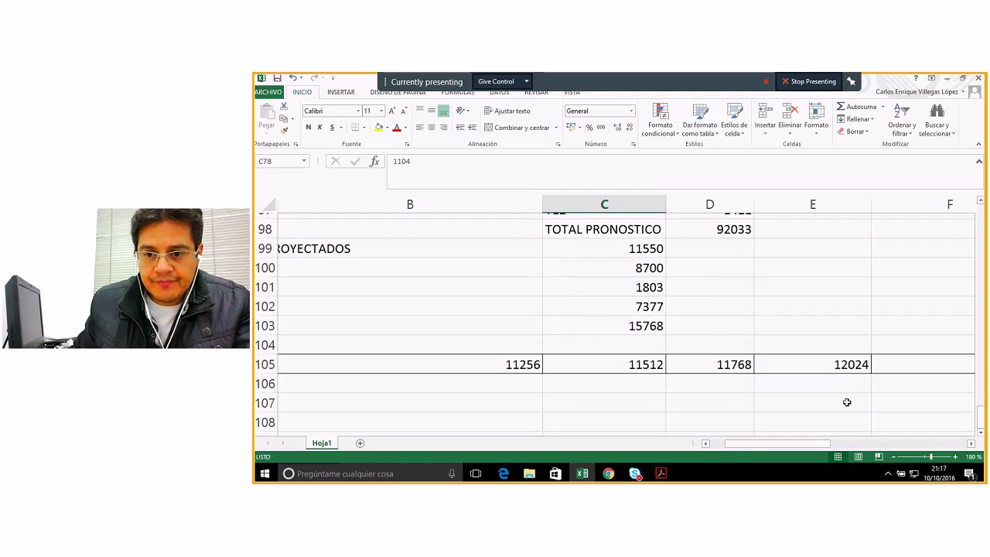
click(970, 443)
click(971, 443)
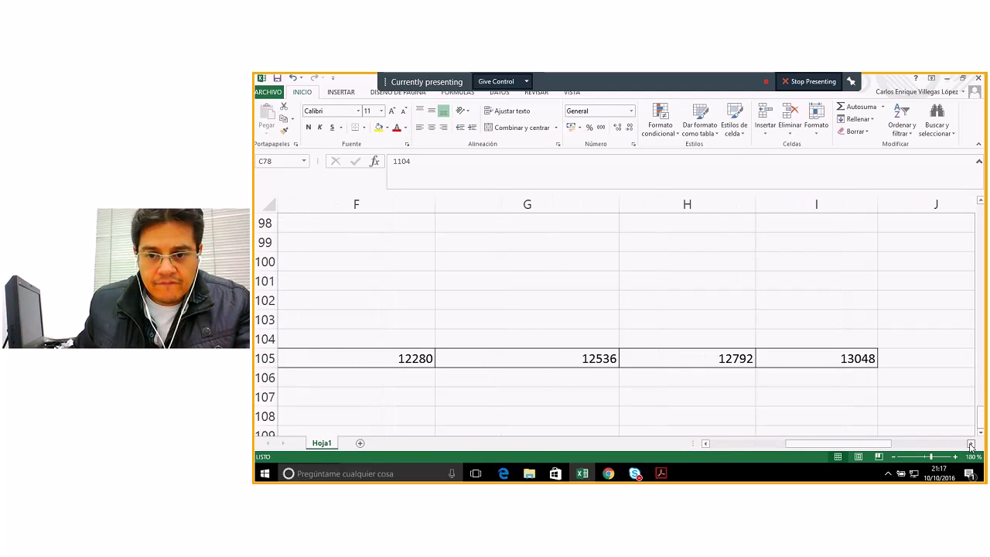
click(705, 443)
click(706, 443)
click(706, 443)
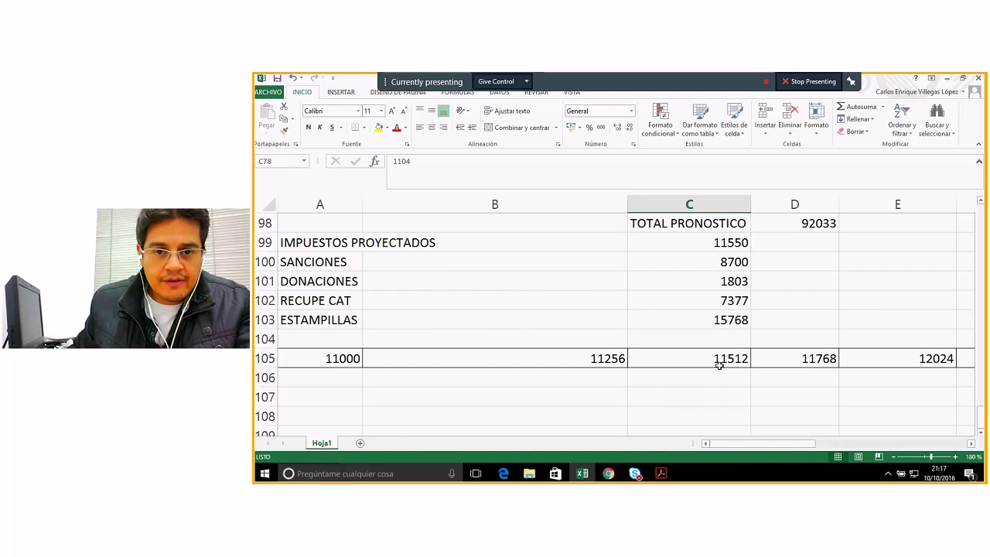
scroll(719, 365, up, 5)
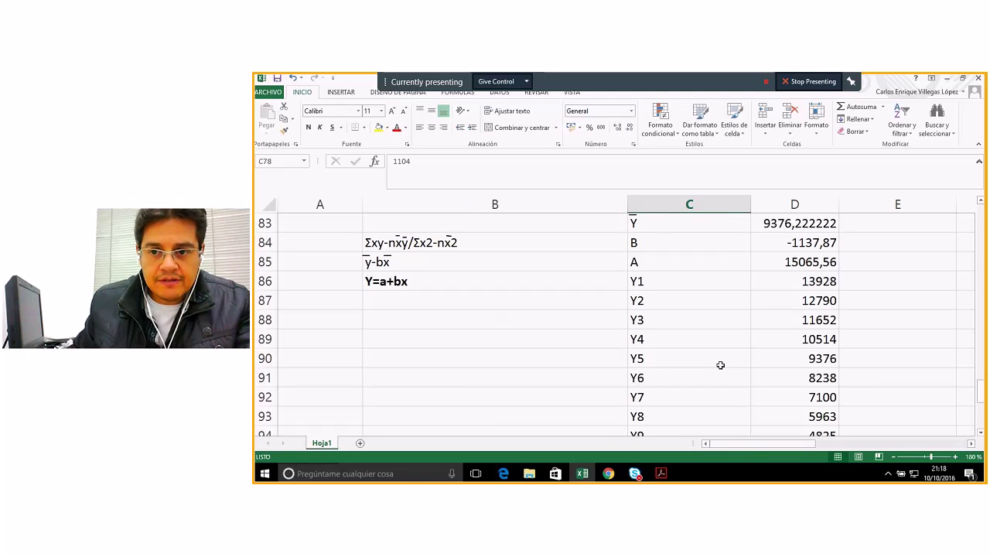
scroll(708, 379, up, 2)
scroll(709, 379, up, 2)
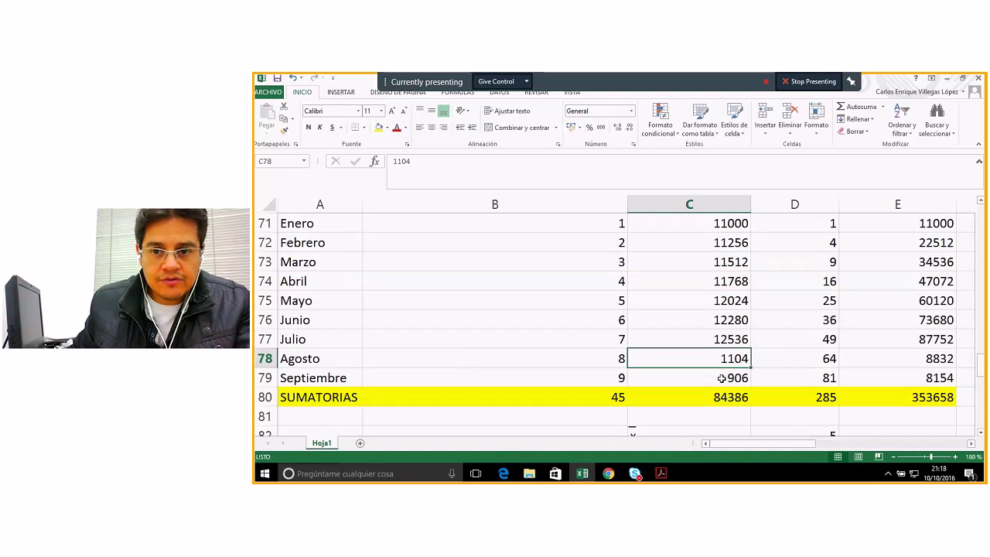
text(127)
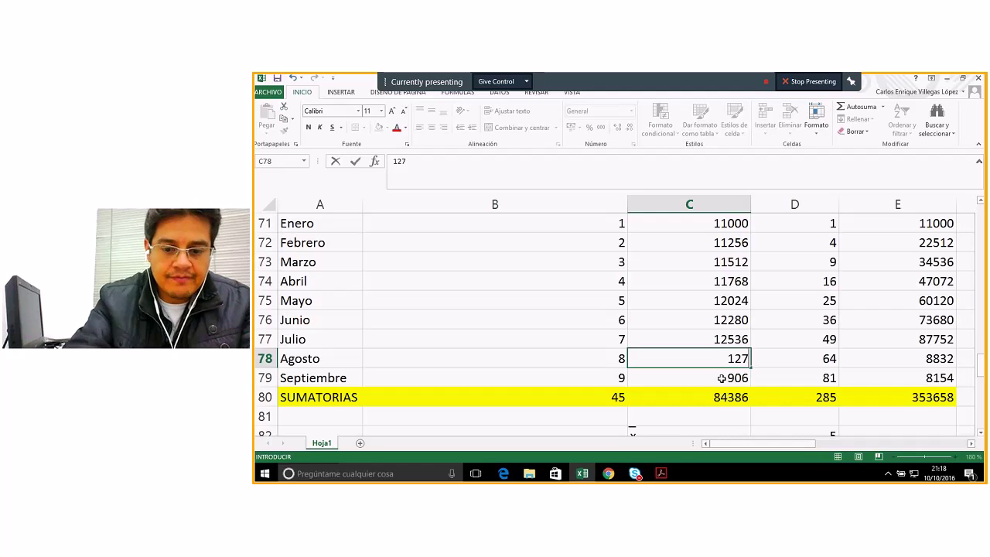
text(92)
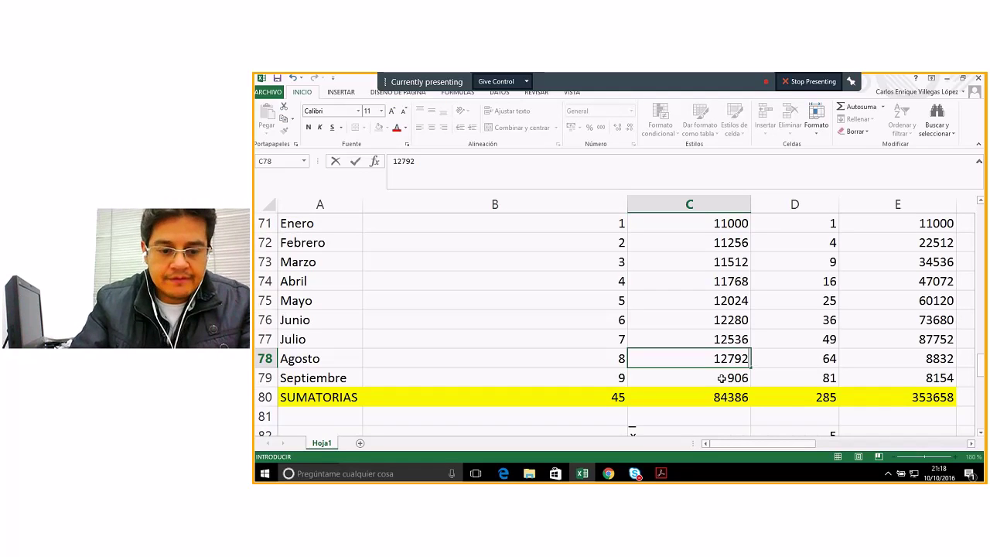
key(Return)
text(13048)
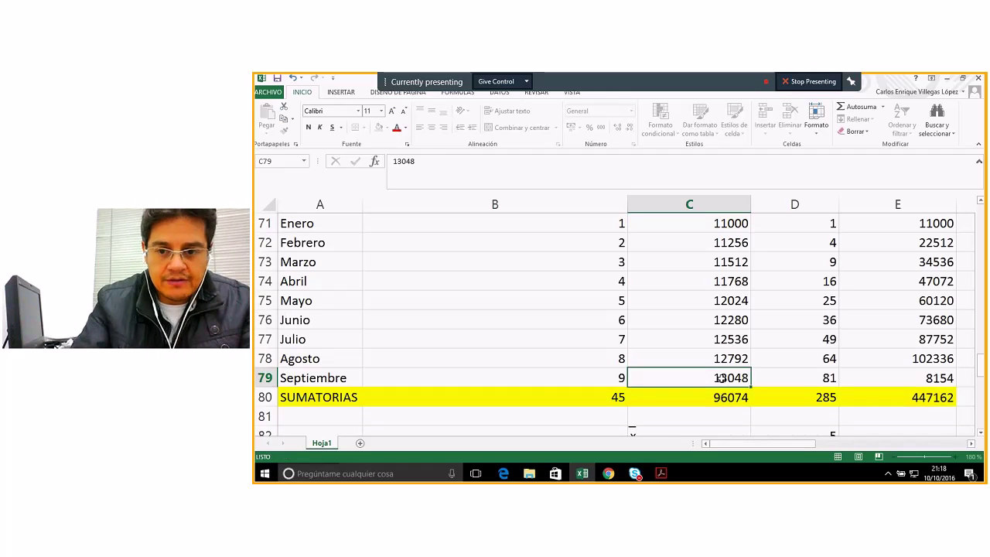
key(Return)
- Enter the Arriendos total forecast, 148896, in C104 below the Estampillas amount
scroll(806, 409, down, 8)
scroll(801, 417, down, 1)
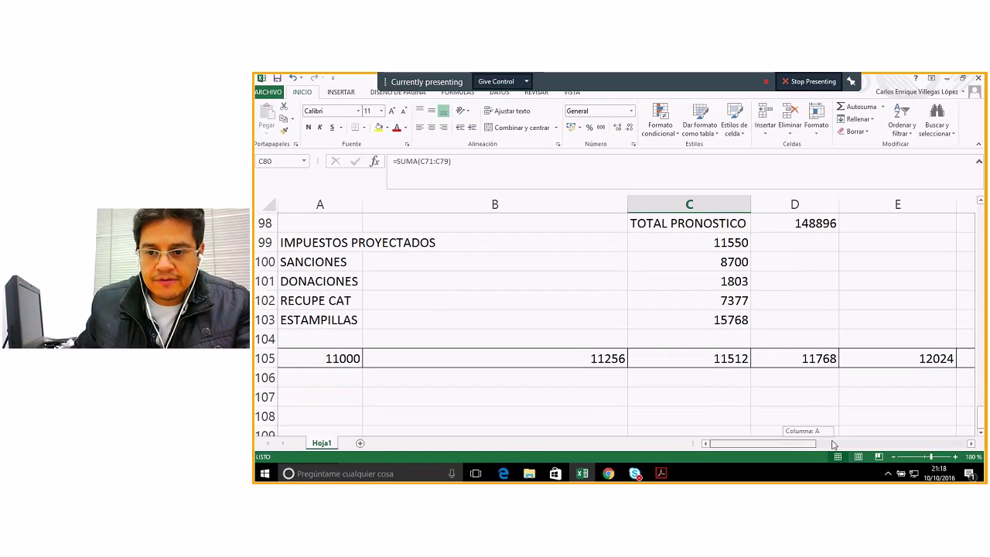
drag(833, 444, 734, 444)
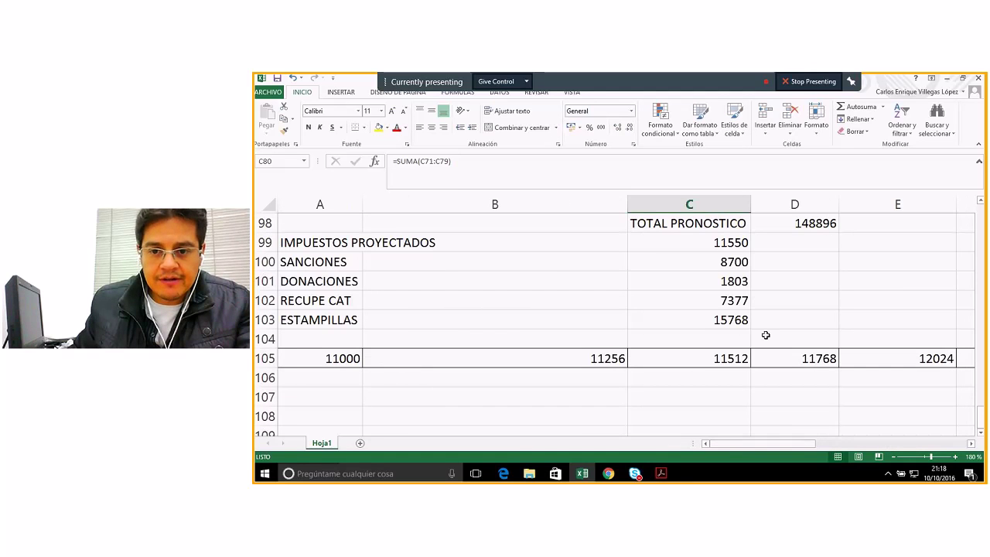
scroll(807, 355, up, 1)
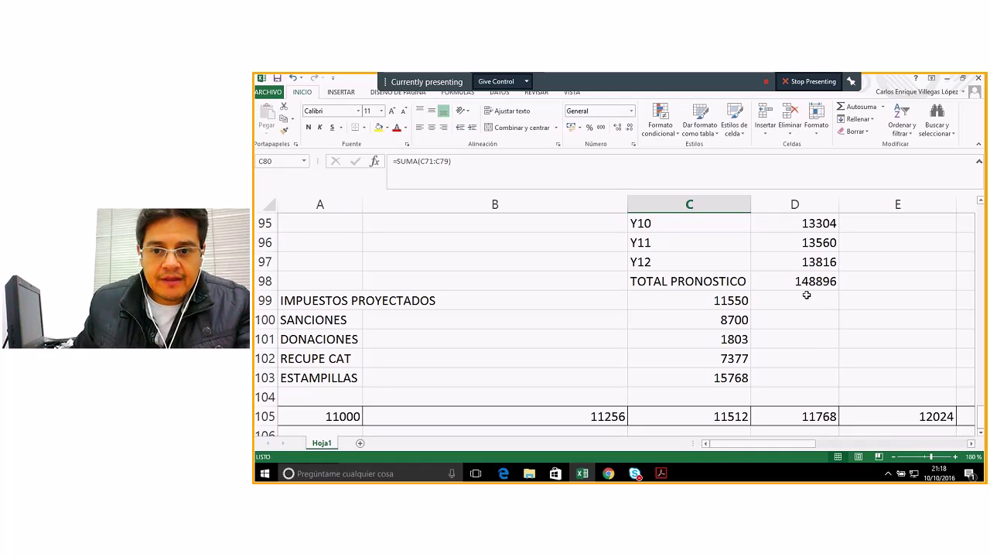
click(796, 278)
click(697, 397)
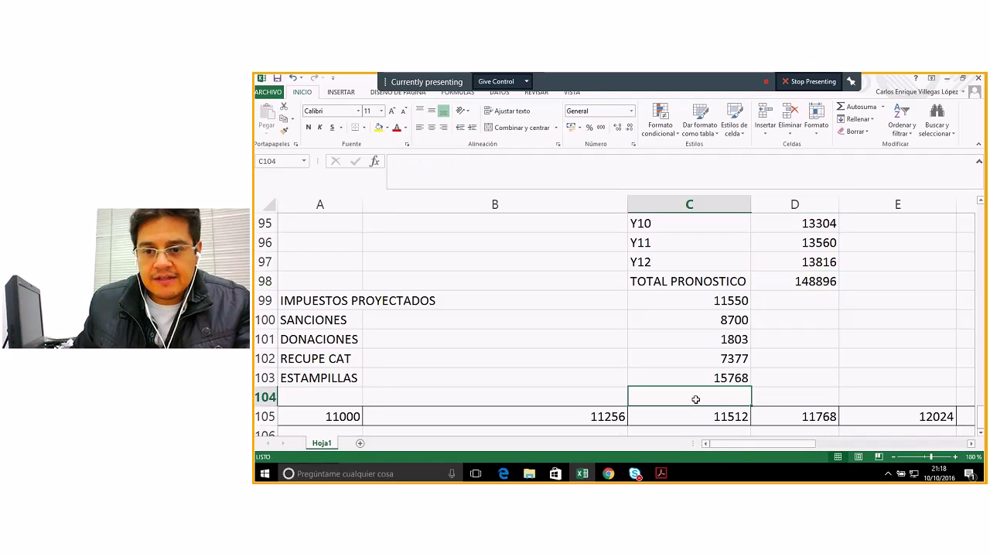
text(14)
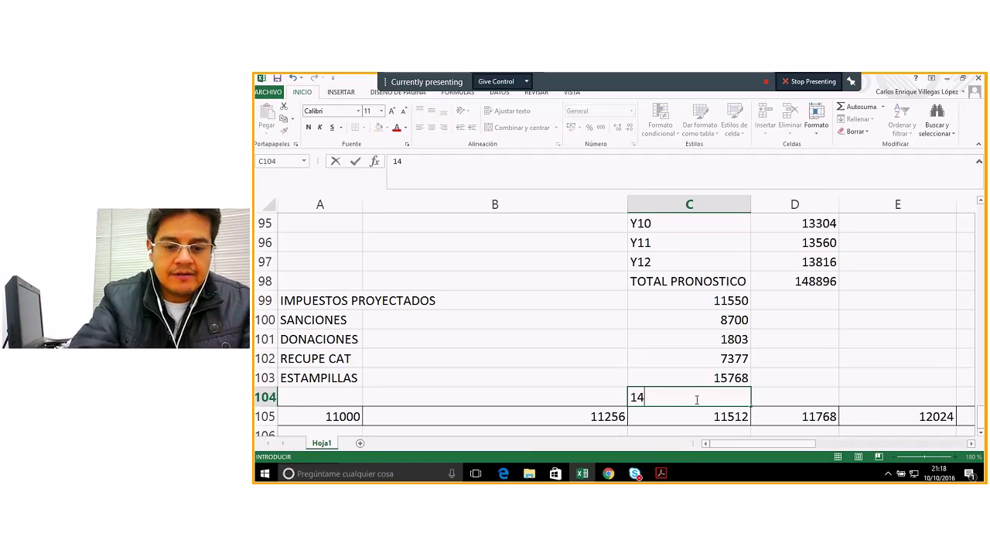
text(8896)
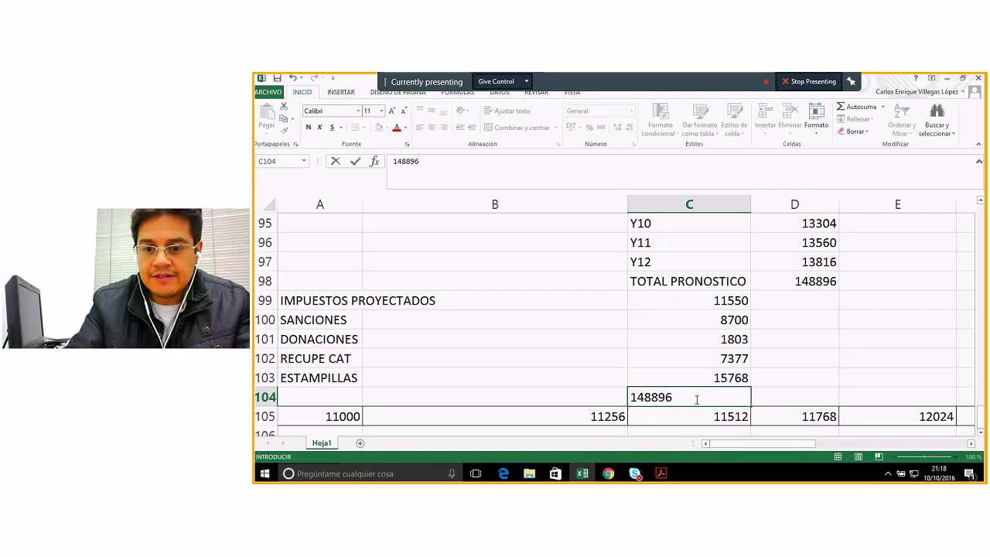
key(Return)
- Insert a blank row above the monthly Arriendos amounts in row 105
click(264, 416)
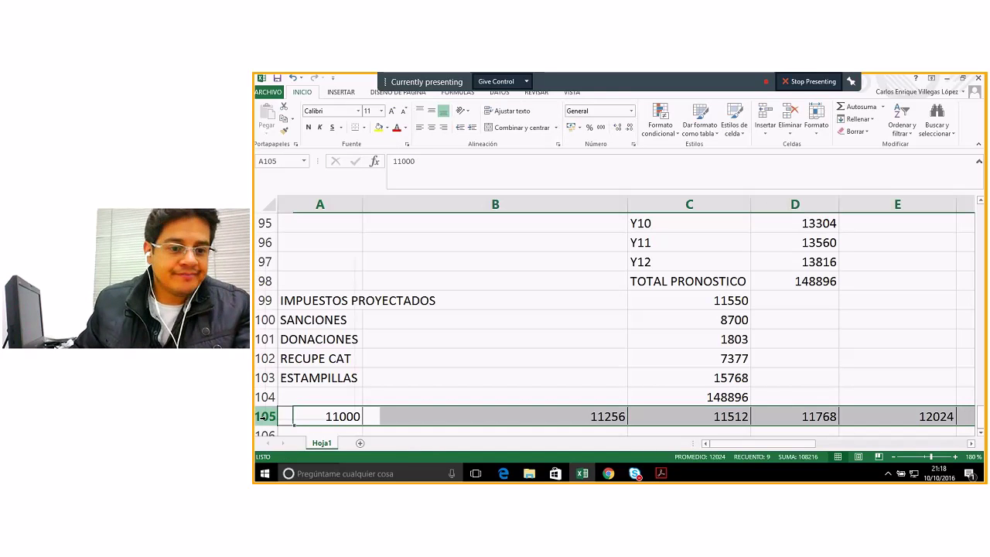
right_click(265, 417)
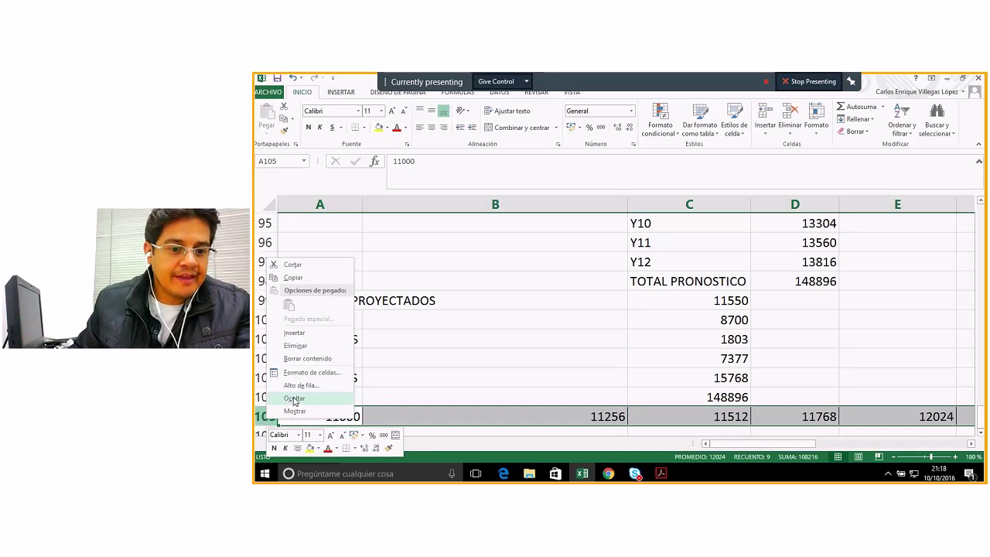
click(302, 334)
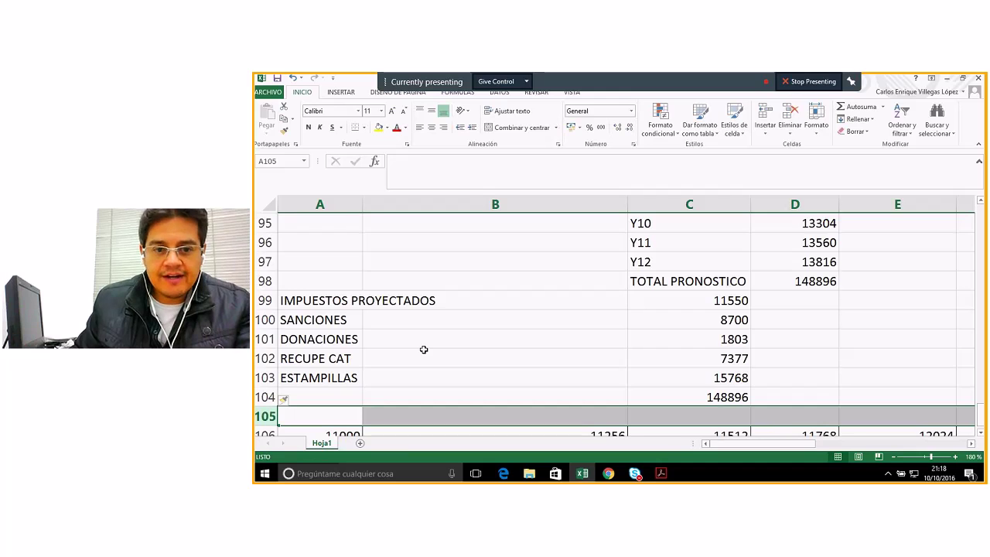
- Label the new projected account in A104 as ARRIENDOS, below ESTAMPILLAS
click(377, 298)
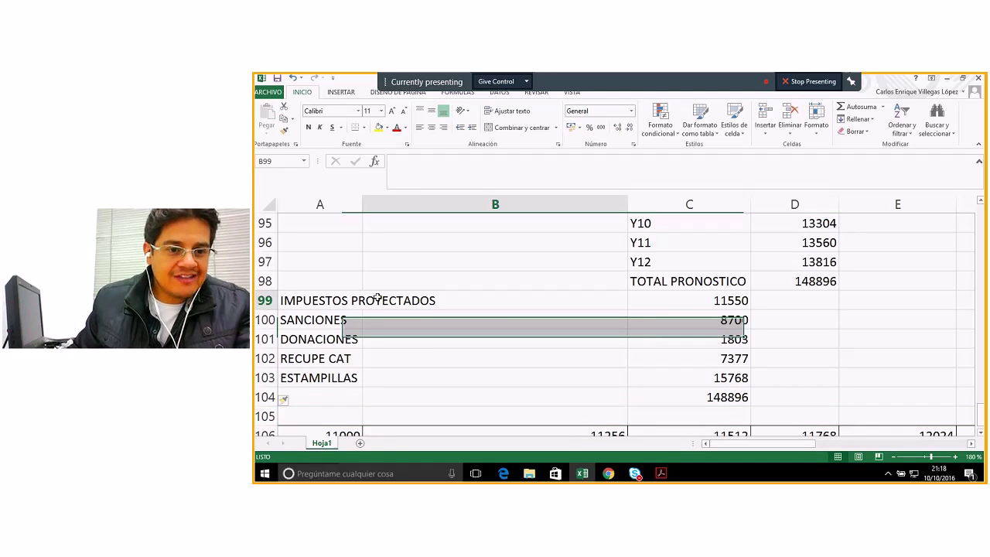
click(313, 302)
click(317, 319)
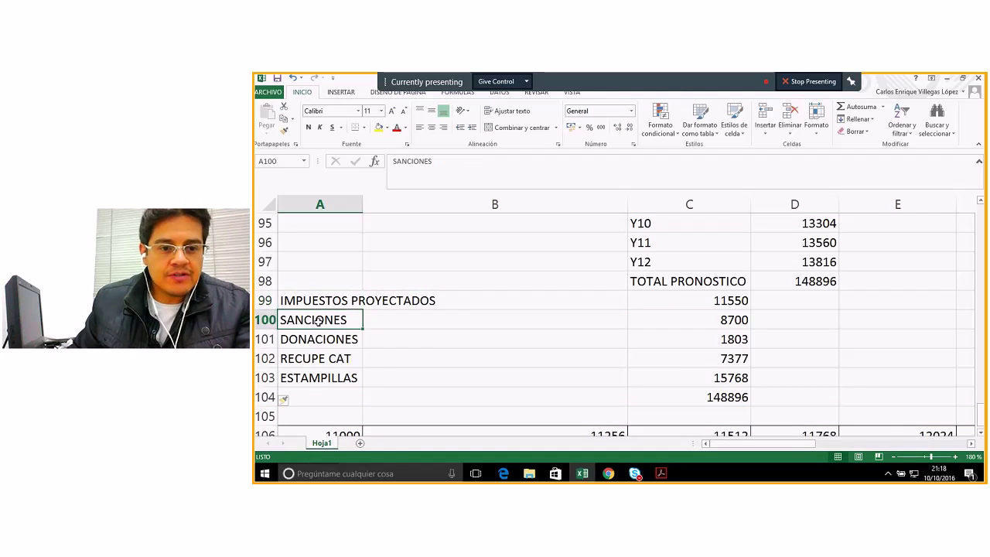
click(330, 341)
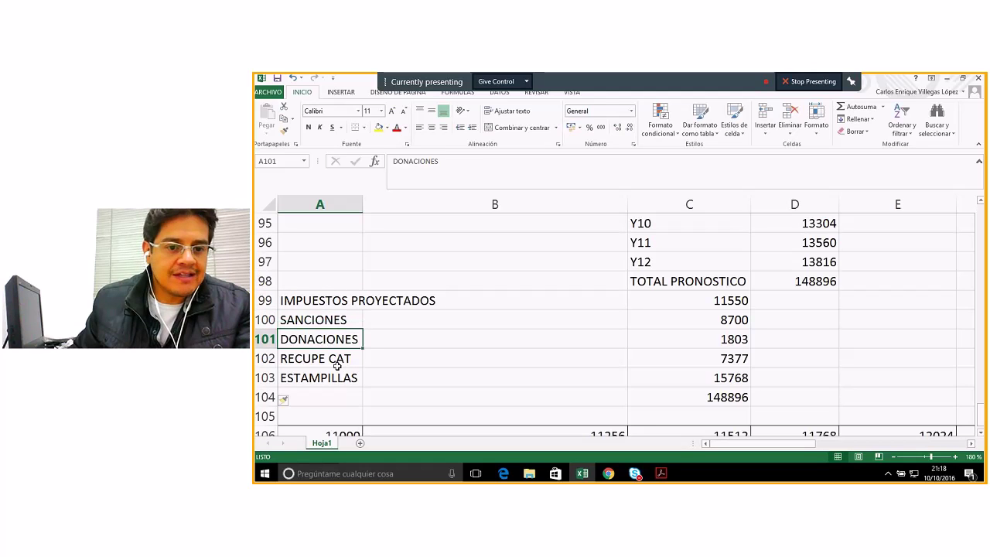
click(317, 359)
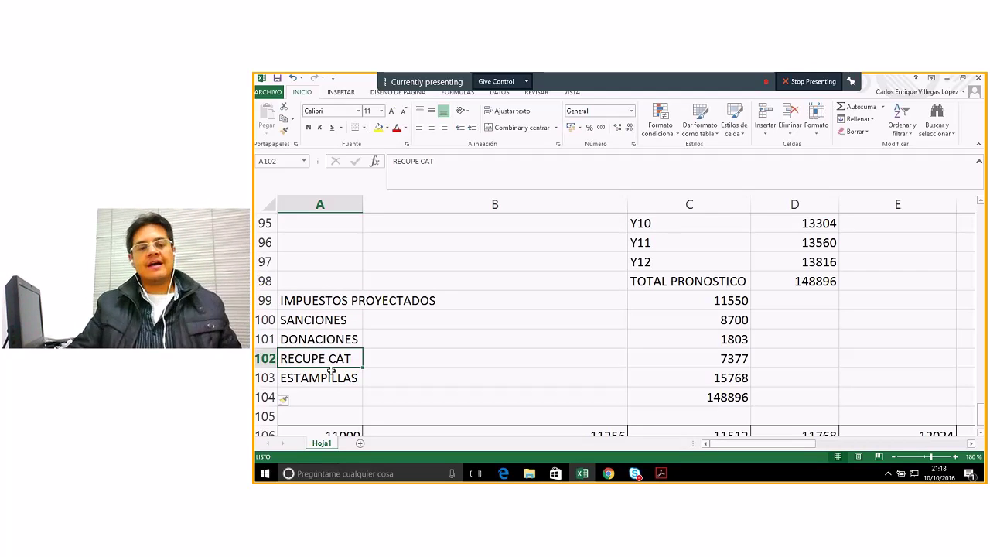
click(329, 379)
click(327, 393)
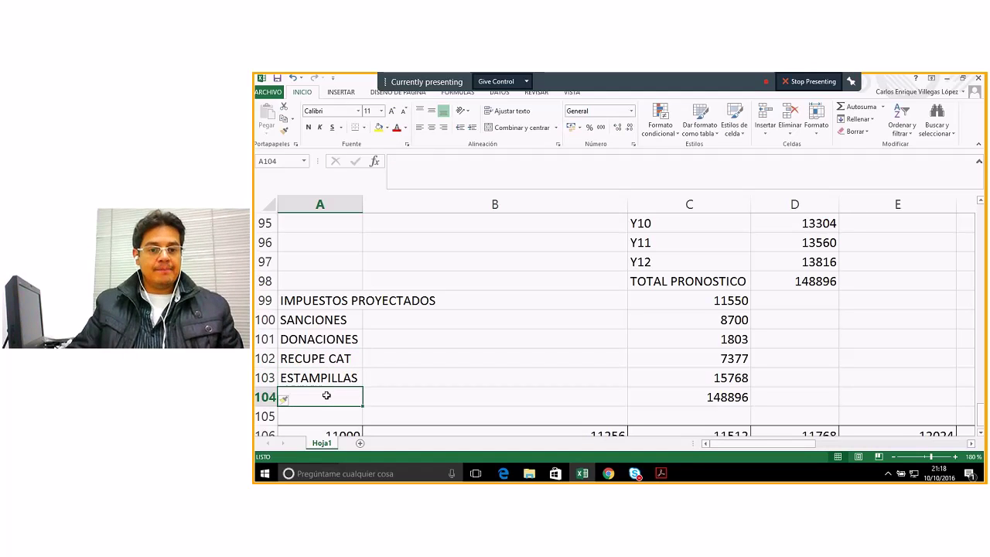
text(ARRIENDOS)
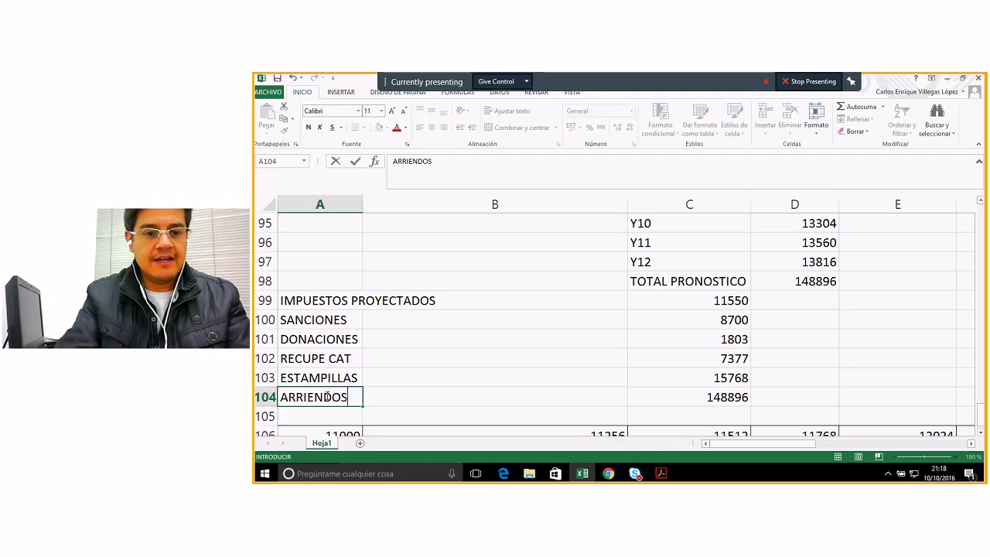
click(617, 415)
- Enter the label "Suma total" in A105 below ARRIENDOS
click(335, 419)
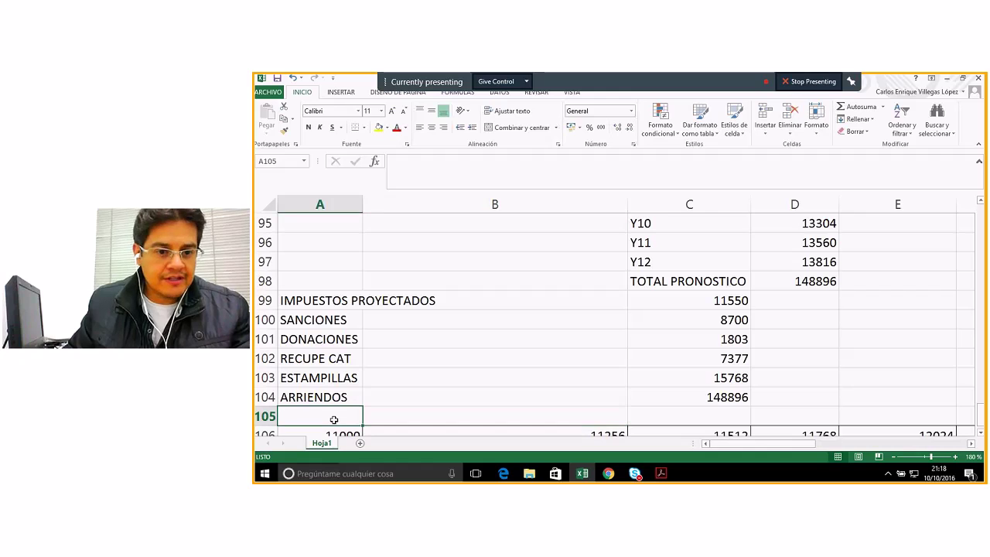
text(sUMA total)
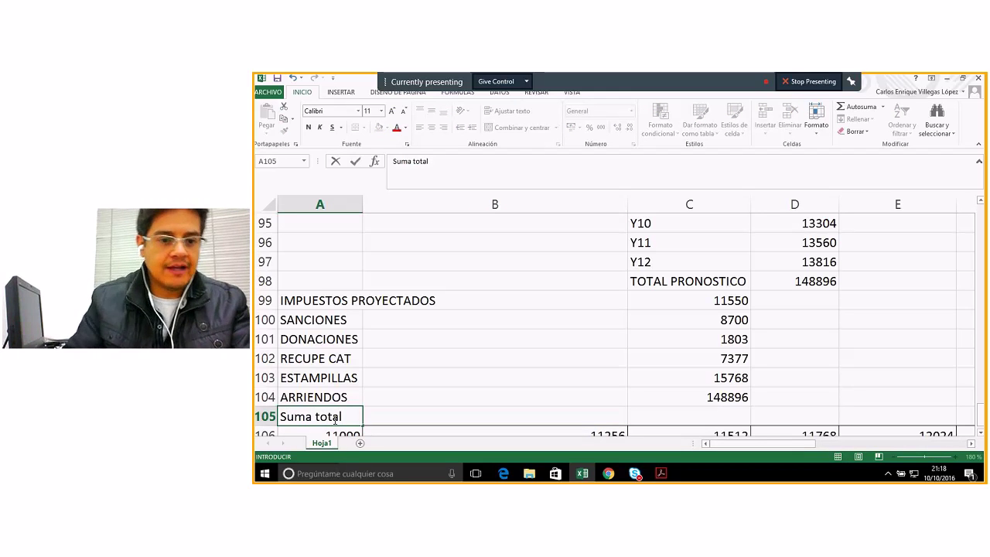
click(505, 391)
- Total the projected accounts in C105 with the formula =SUMA(C99:C104)
drag(698, 298, 709, 409)
click(705, 415)
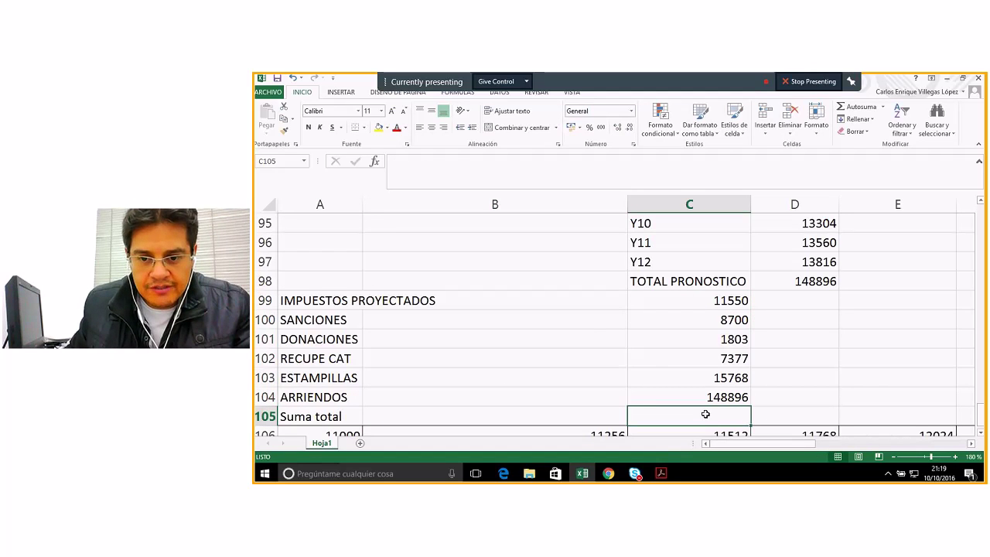
text(=suma)
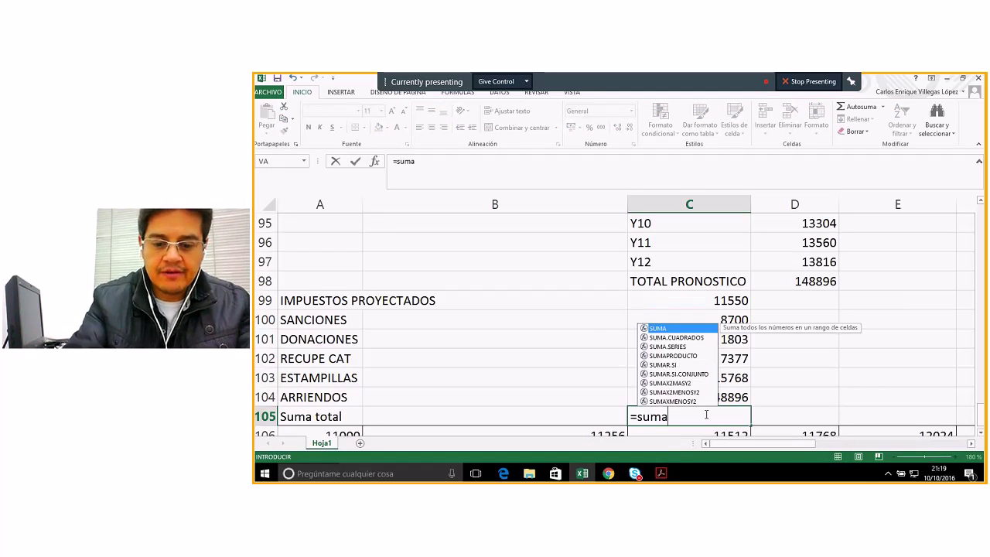
double_click(661, 329)
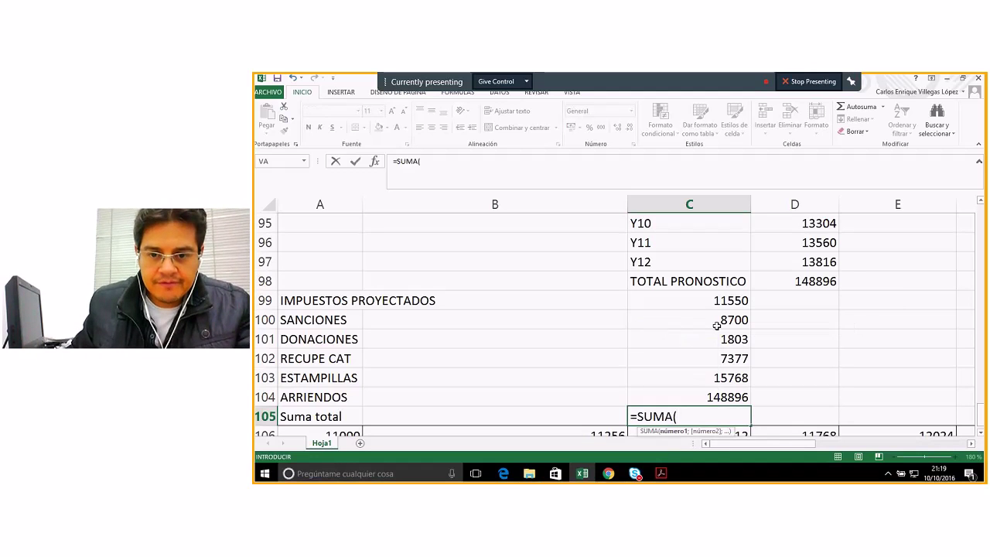
drag(717, 300, 716, 394)
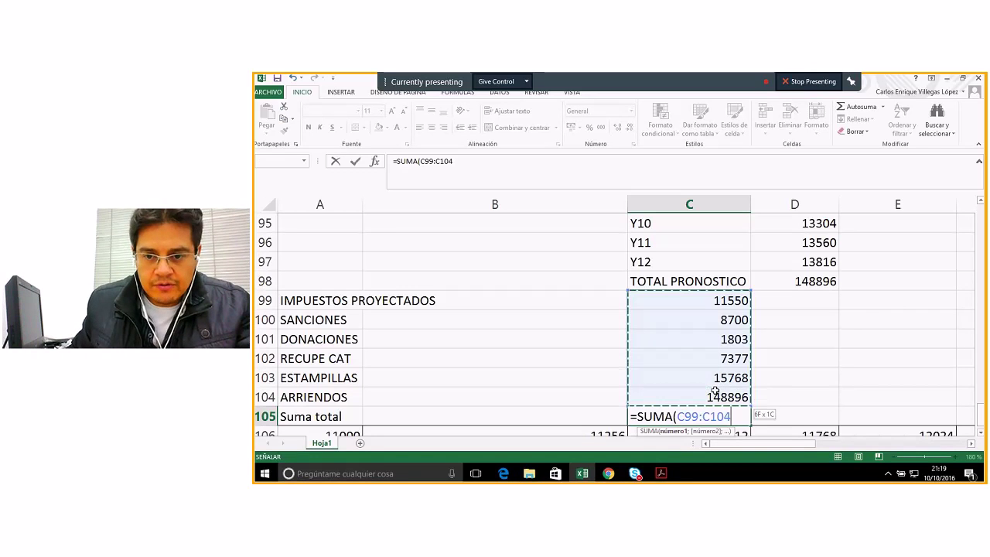
text())
key(Return)
click(712, 393)
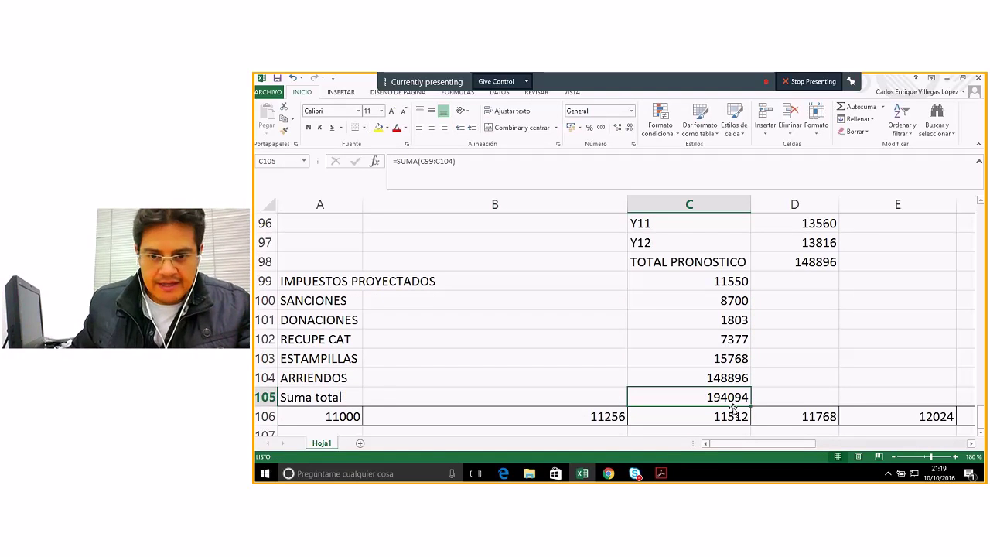
- Fill the Suma total row from A105 to C105 with yellow
drag(310, 396, 712, 397)
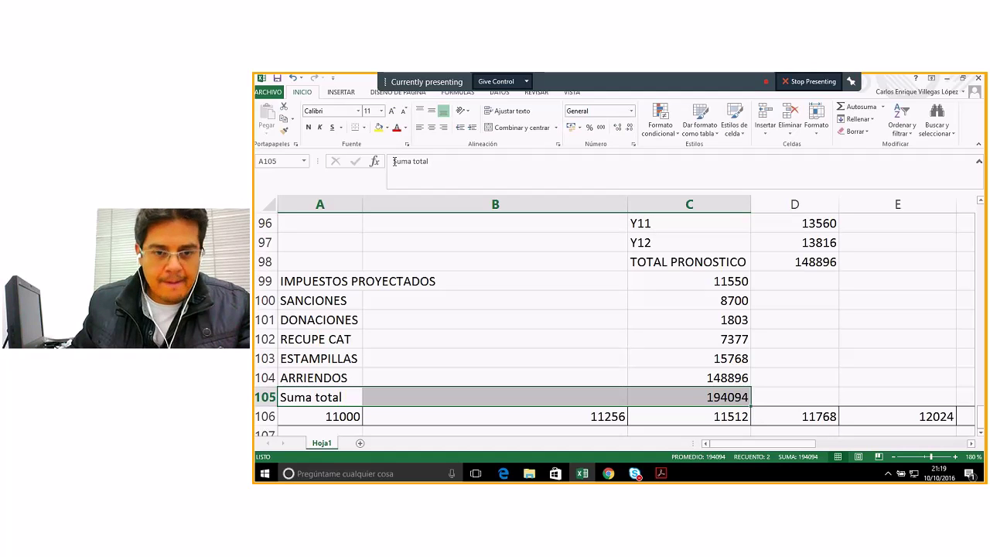
click(379, 130)
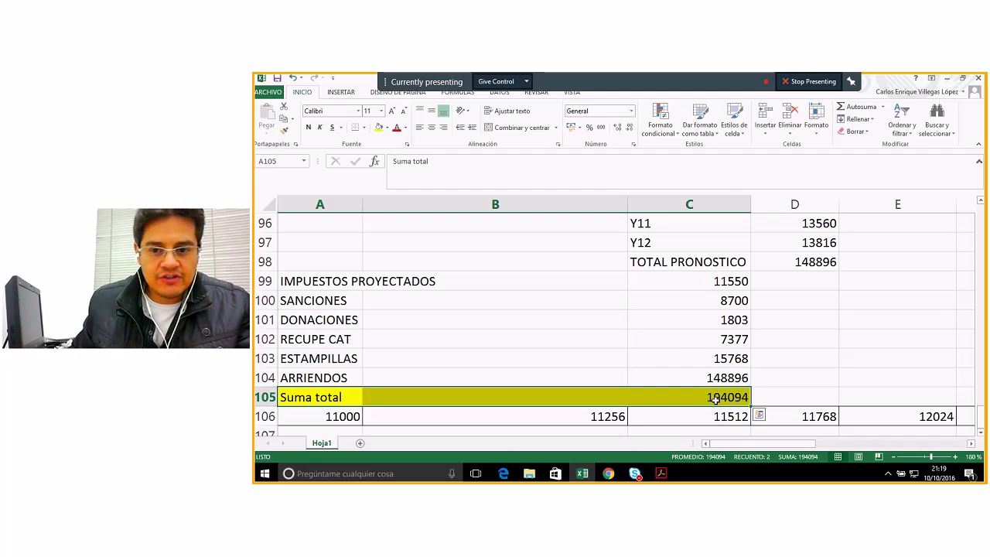
click(716, 399)
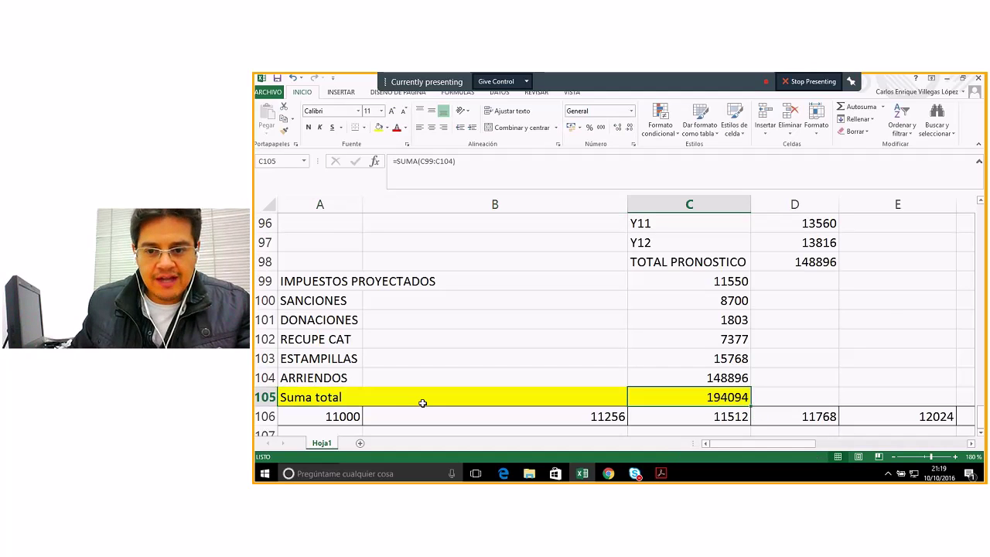
- Enter the label "Proyección total 2017" in D105, beside the total of the projected accounts
click(784, 390)
text(Pro)
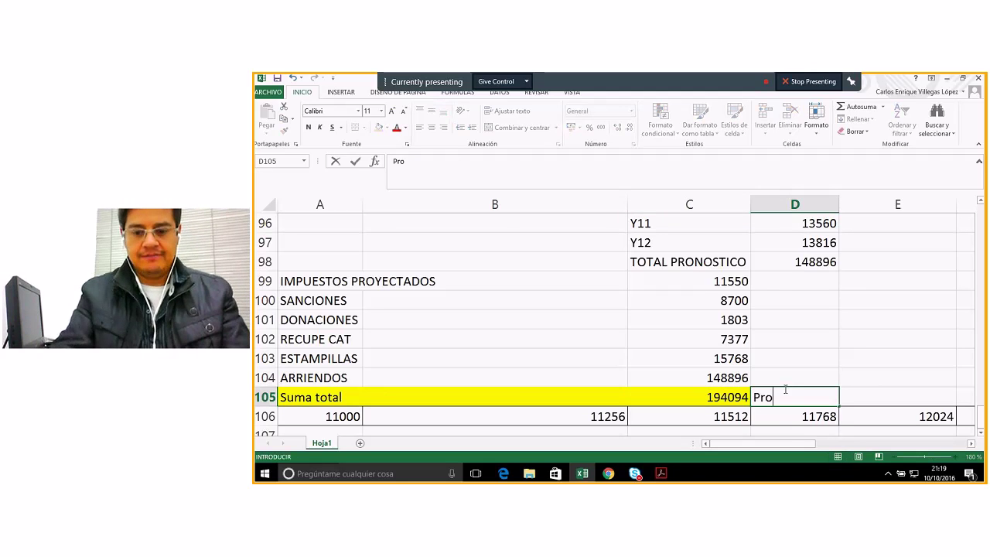
text(yección toy)
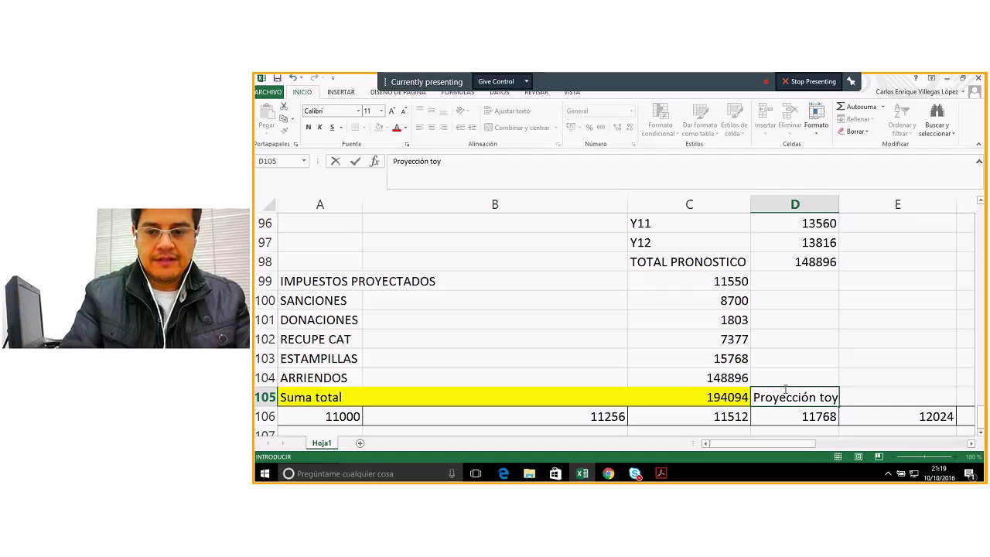
key(BackSpace)
text(tal 20017)
key(BackSpace)
key(BackSpace)
key(BackSpace)
text(17)
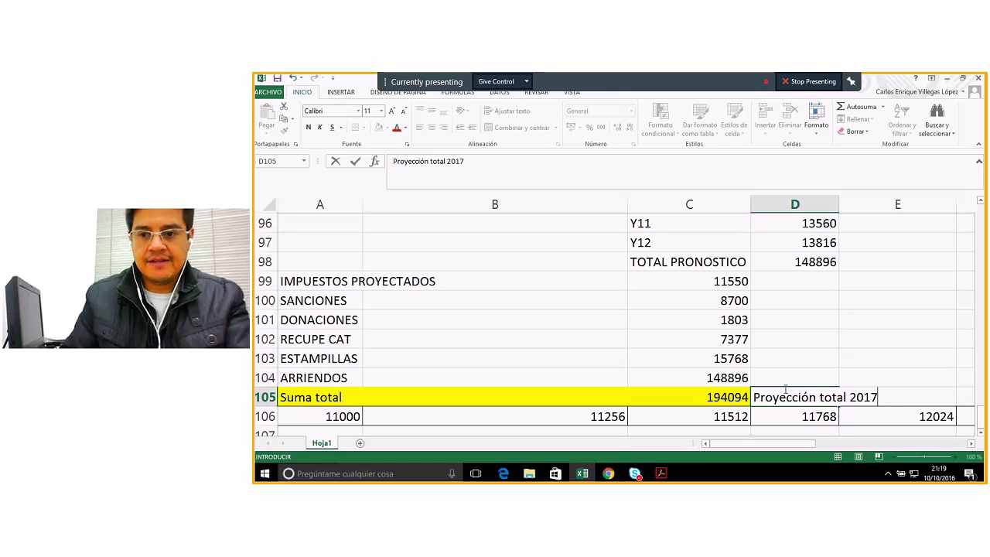
key(ctrl+Return)
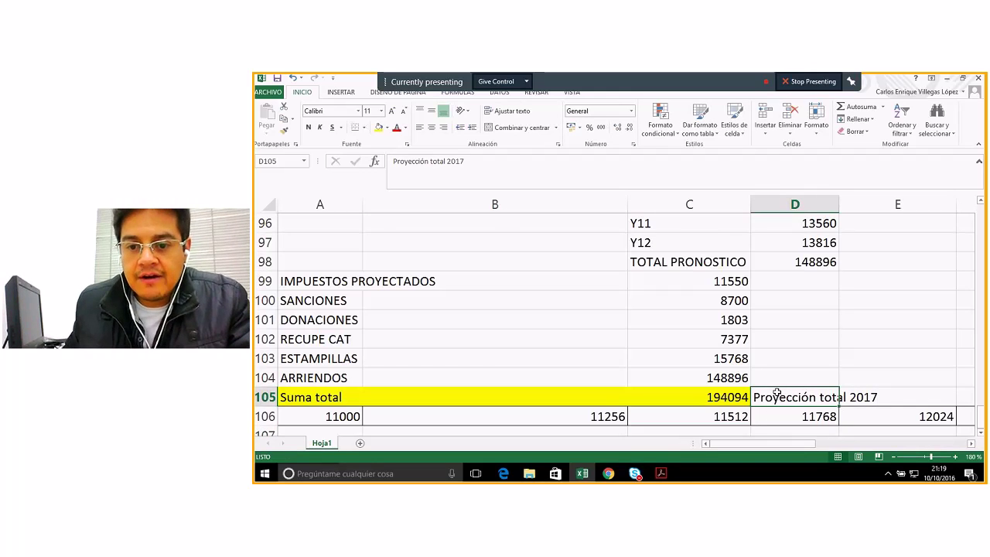
- Fill the Proyección total 2017 label cell D105 with the standard light blue (Azul claro)
click(388, 128)
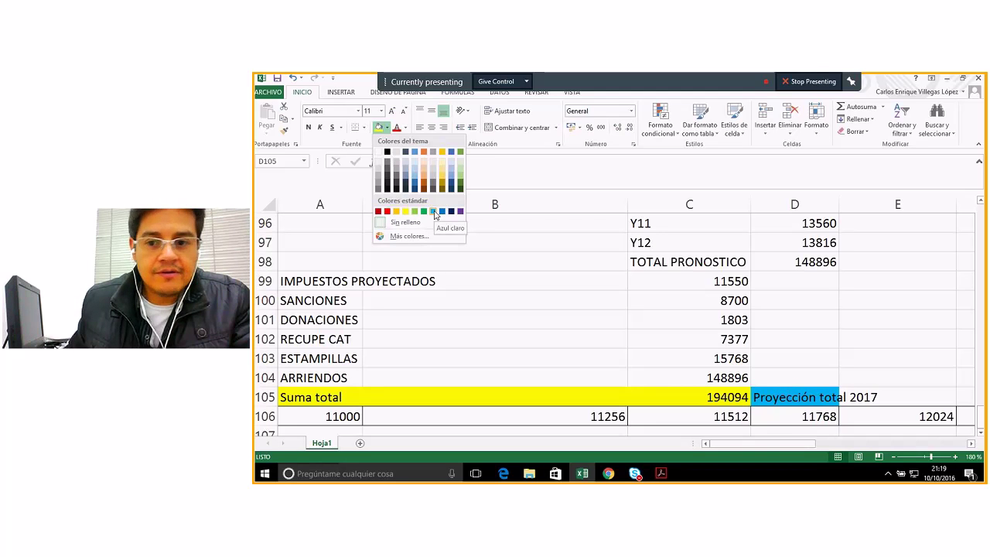
click(435, 212)
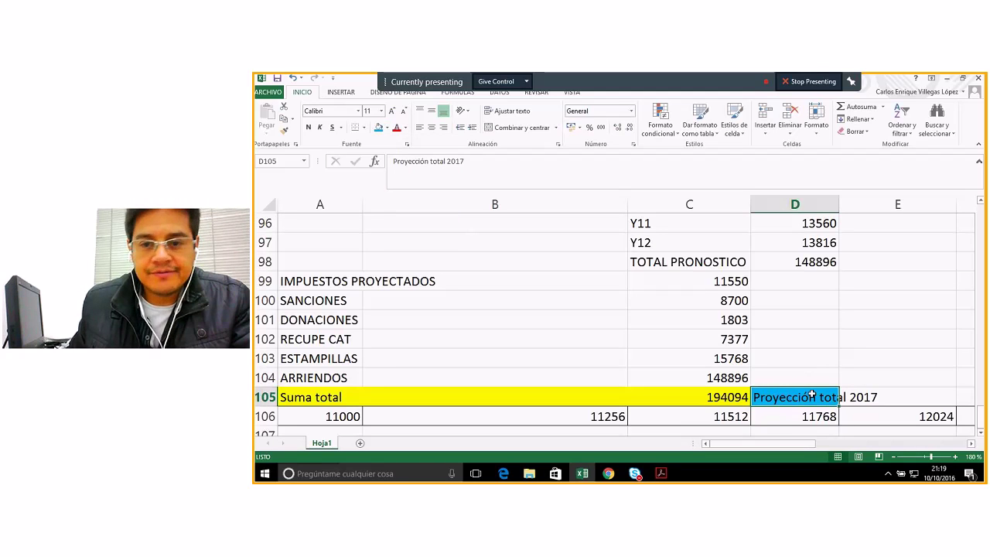
click(883, 395)
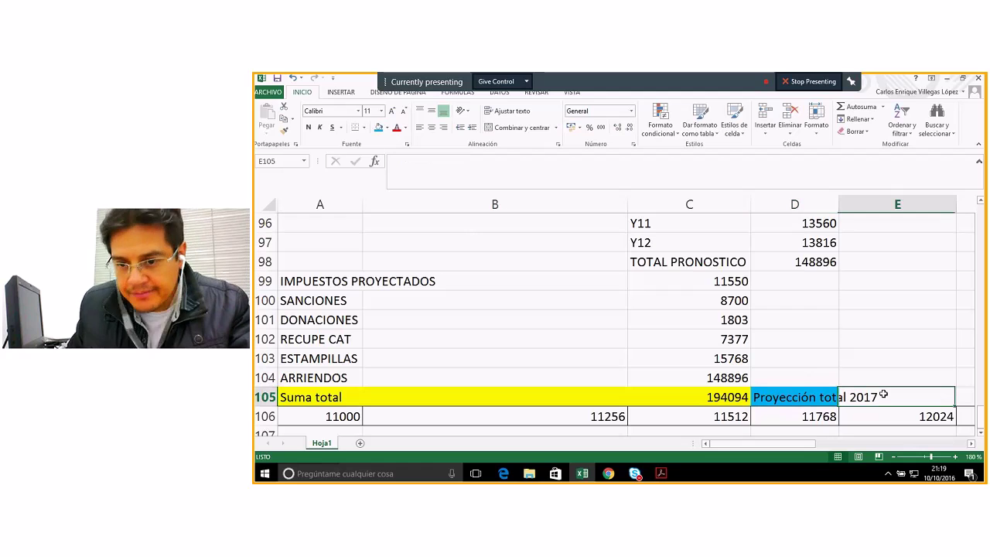
- Review the regression formulas in B84:B86, the monthly forecasts and the Suma total amount in C105
click(694, 398)
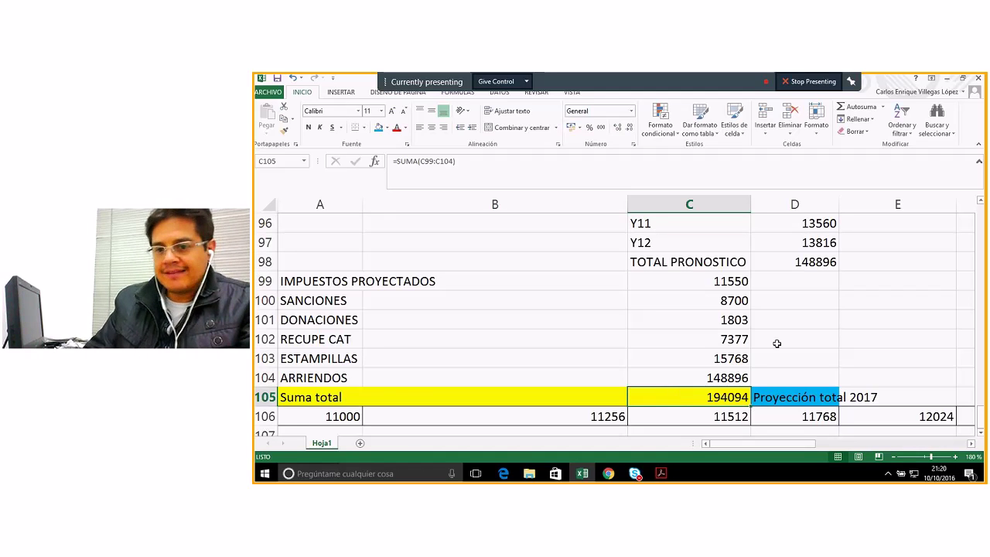
scroll(763, 353, up, 2)
scroll(774, 337, up, 4)
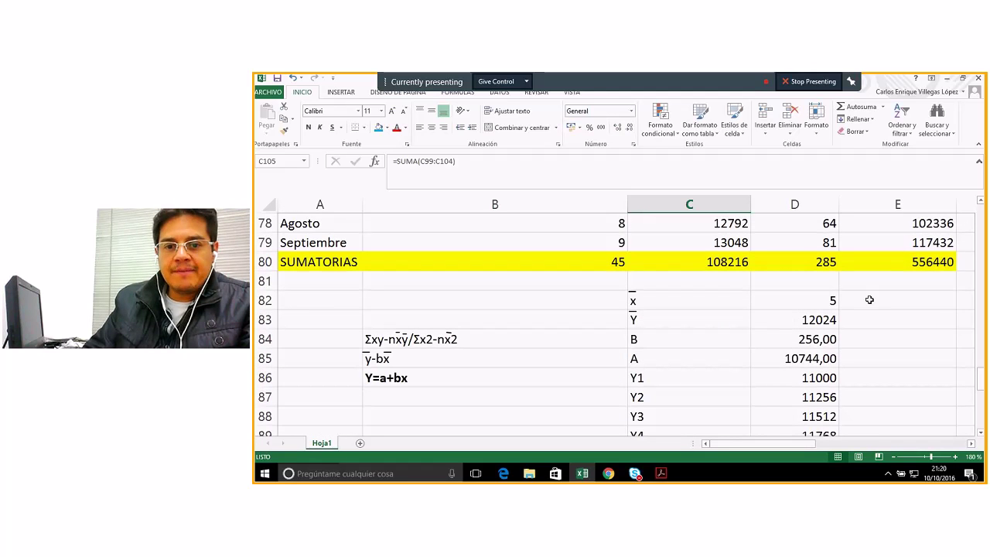
click(410, 344)
key(Down)
key(Down)
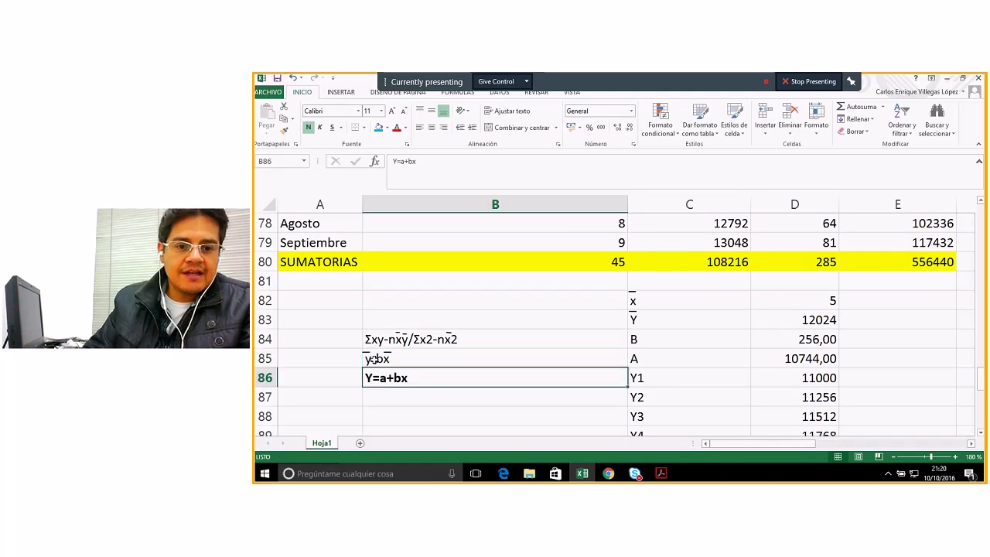
key(Up)
key(Up)
scroll(777, 381, down, 4)
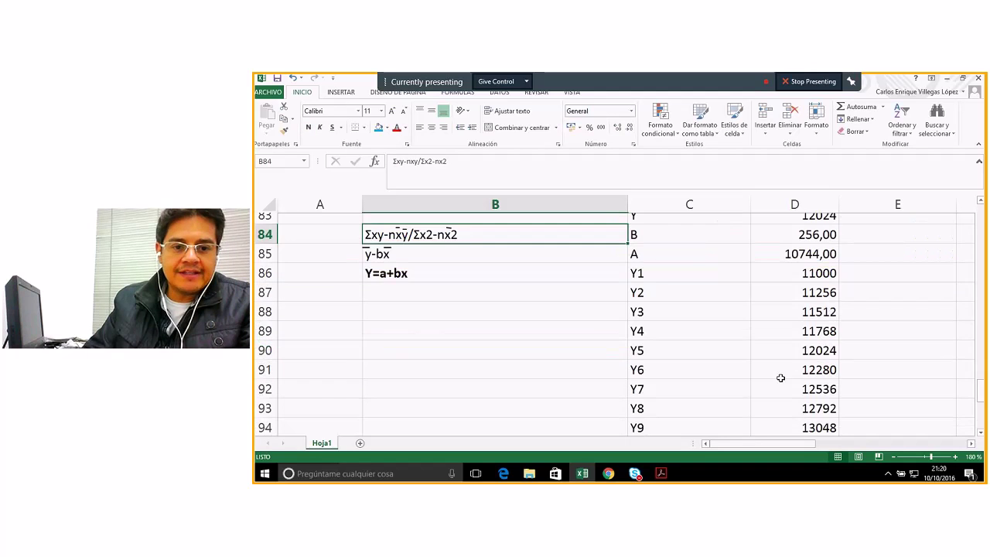
scroll(777, 381, down, 2)
scroll(777, 381, down, 1)
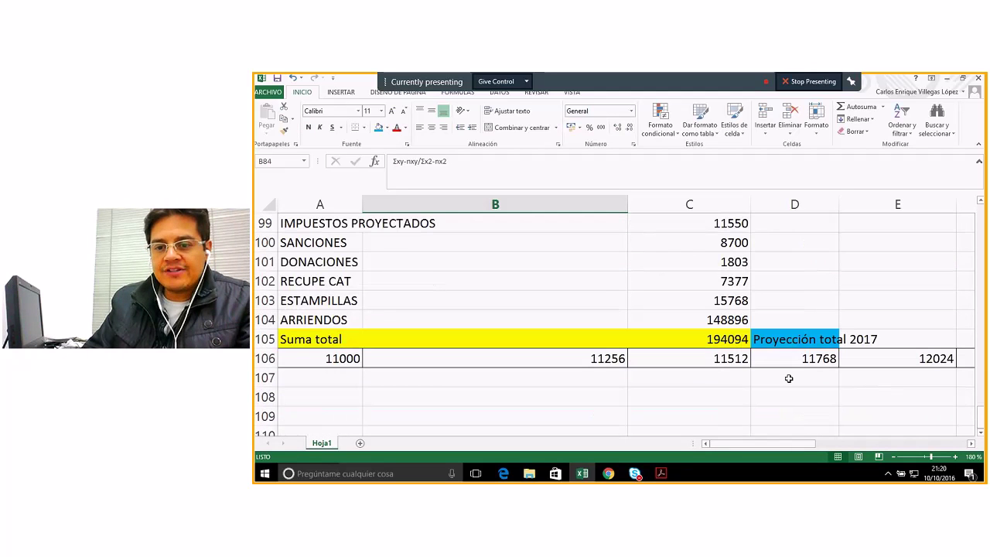
click(714, 343)
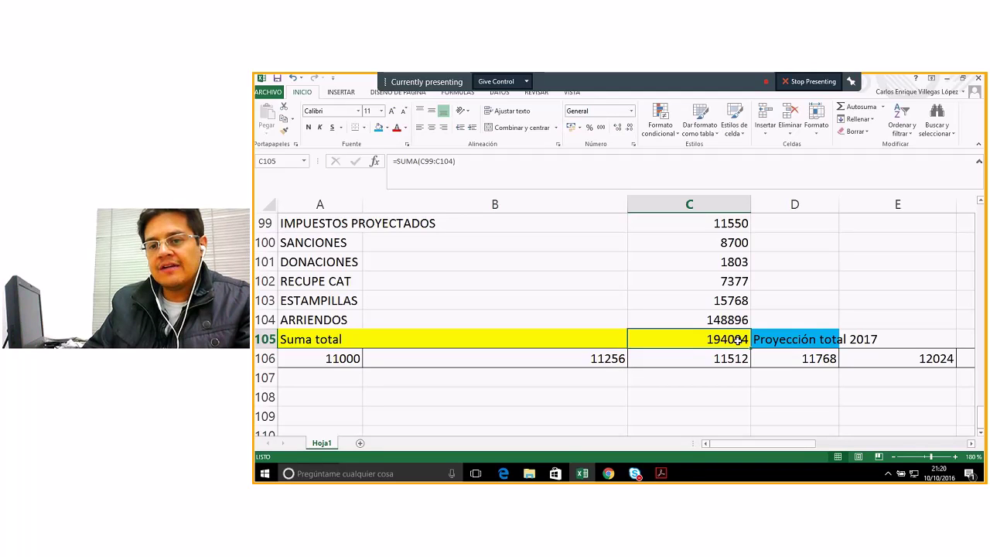
- Examine the PRESUPUESTO 2017 table and its Presupuesto de ingresos total in I15 to compare it with the regression projection
drag(982, 406, 983, 201)
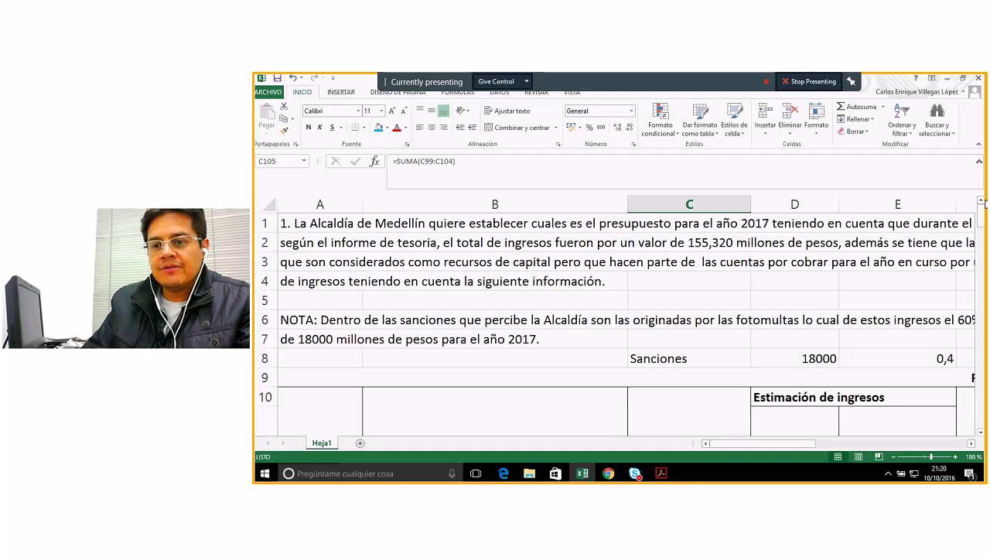
click(972, 443)
click(972, 444)
scroll(972, 443, down, 3)
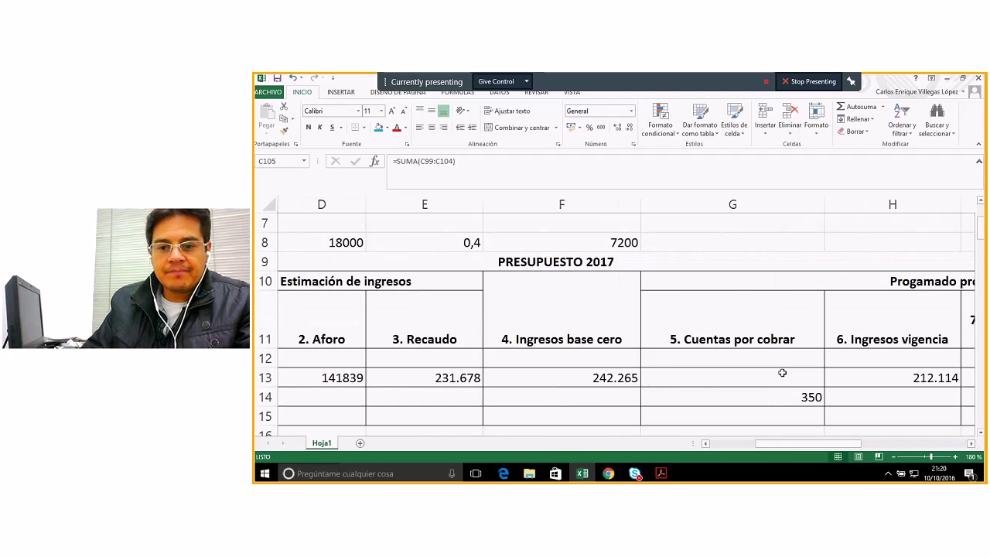
click(972, 443)
click(971, 443)
click(816, 358)
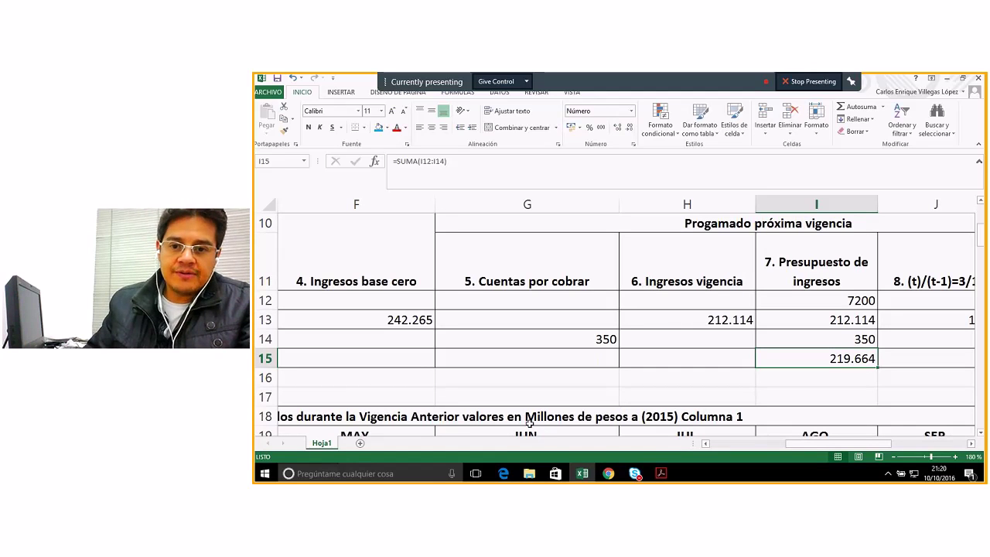
click(657, 337)
click(816, 359)
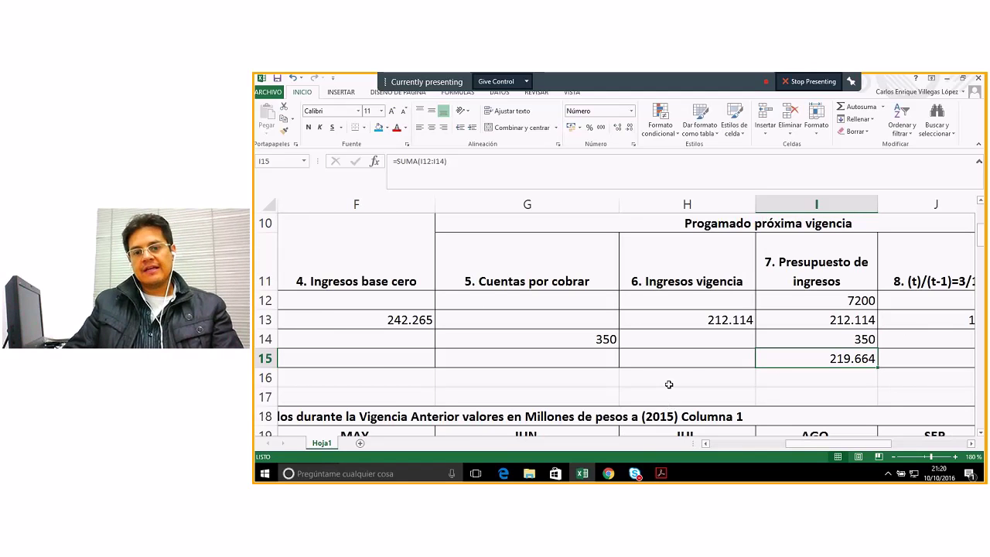
- Look over the second exercise from the Y=a+bx, b and a formulas through the monthly forecasts to the total in C105
scroll(668, 383, down, 1)
scroll(655, 380, down, 7)
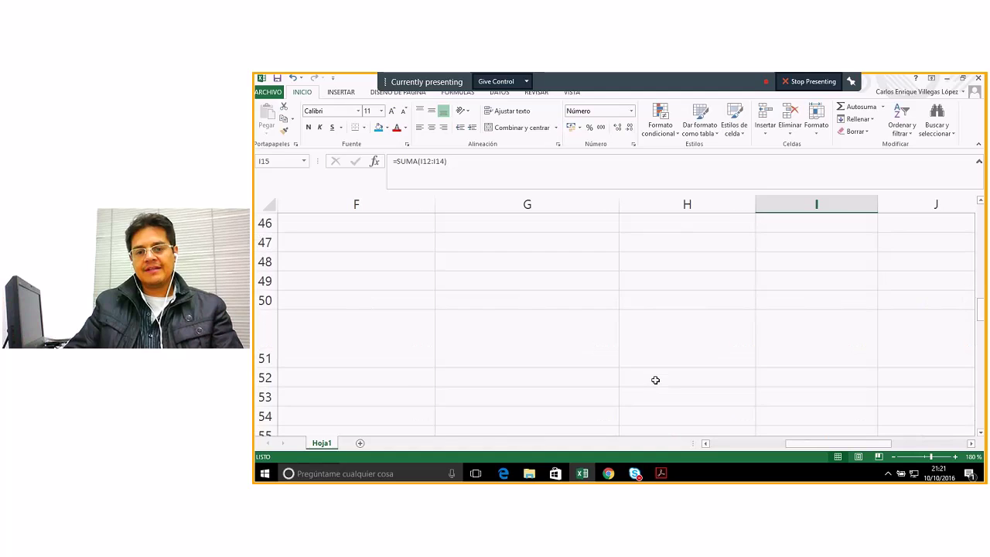
scroll(655, 380, up, 3)
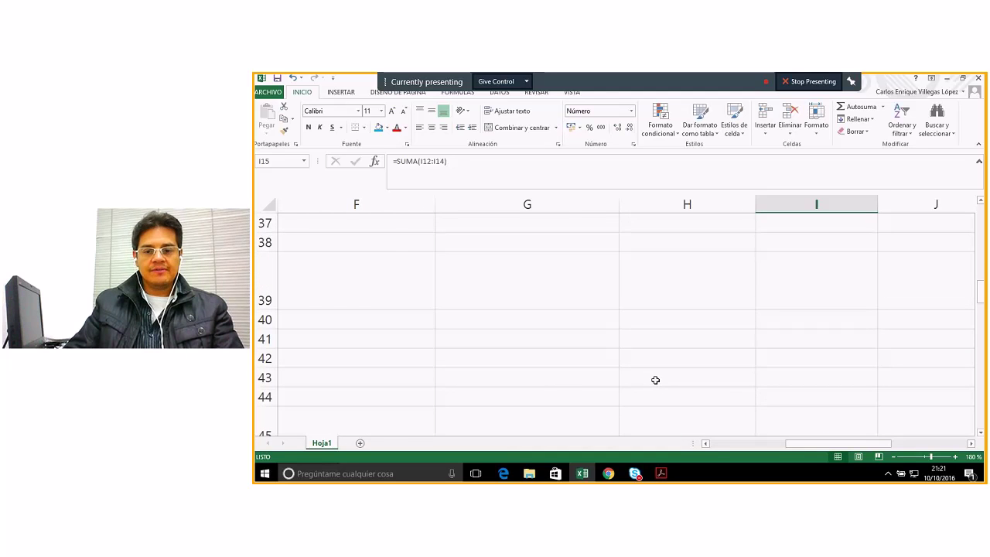
click(707, 443)
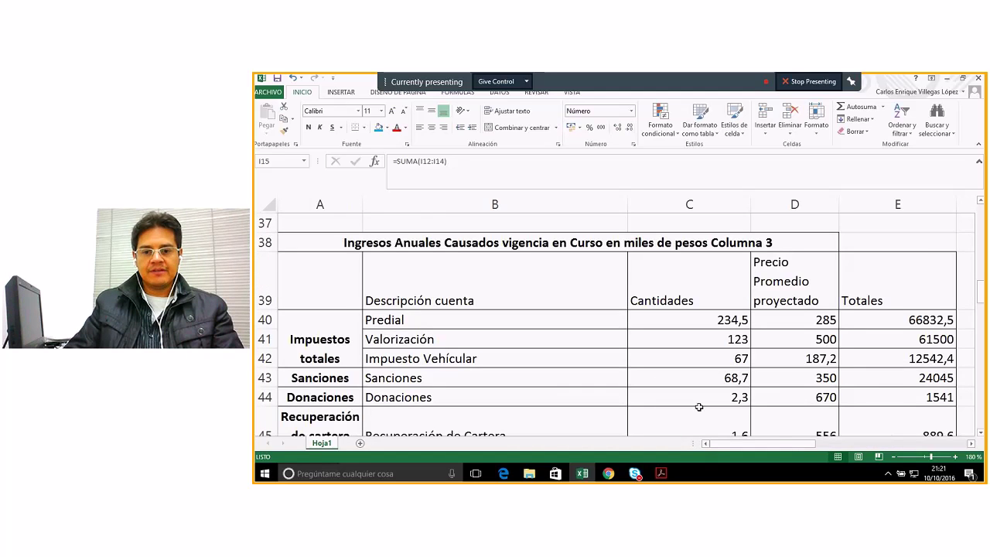
scroll(699, 406, down, 10)
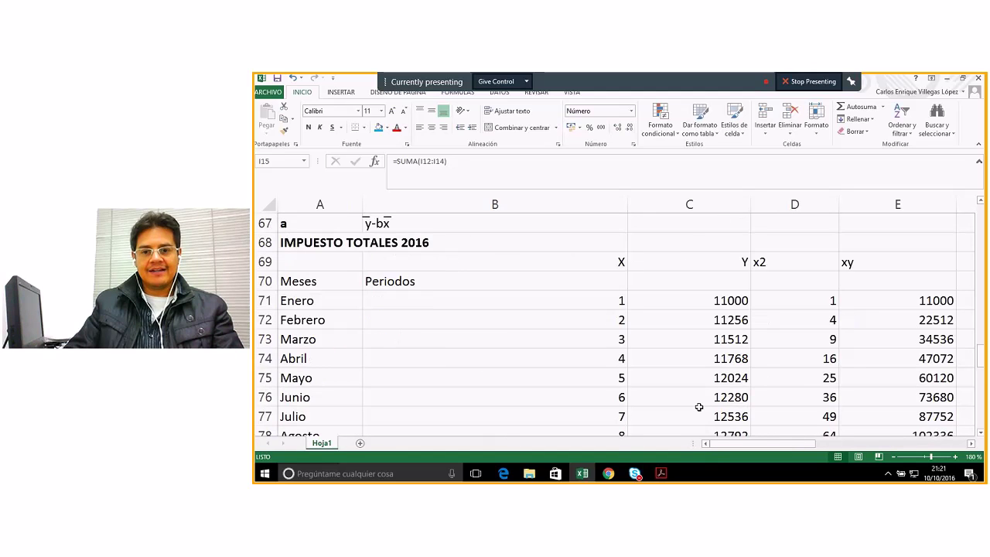
scroll(698, 406, up, 2)
scroll(699, 407, up, 1)
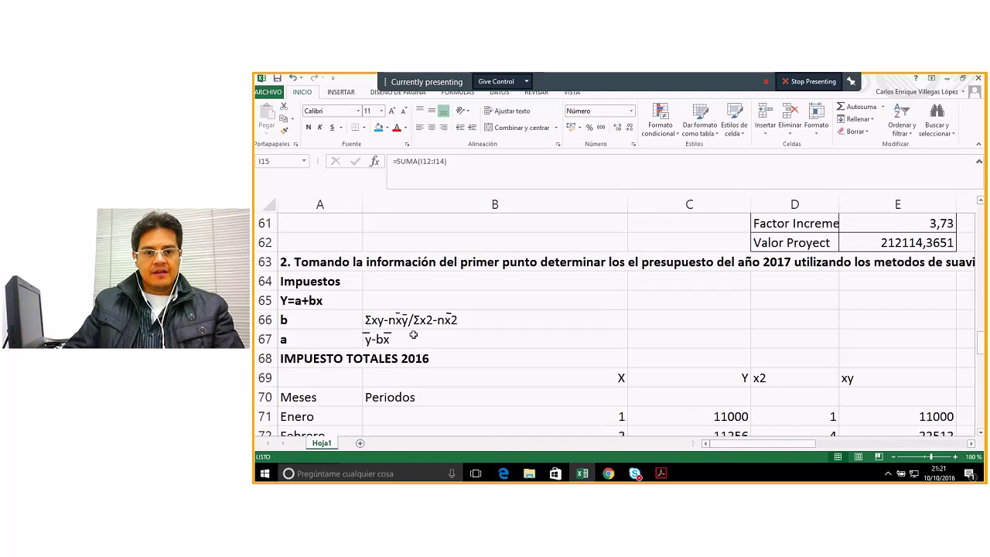
click(413, 334)
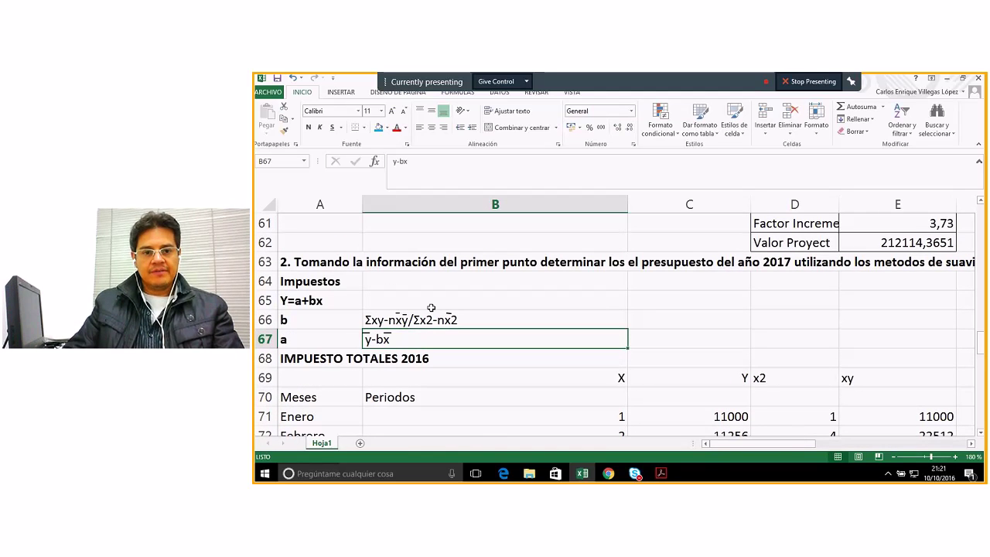
key(Up)
key(Up)
key(Left)
scroll(875, 420, down, 3)
scroll(875, 420, down, 7)
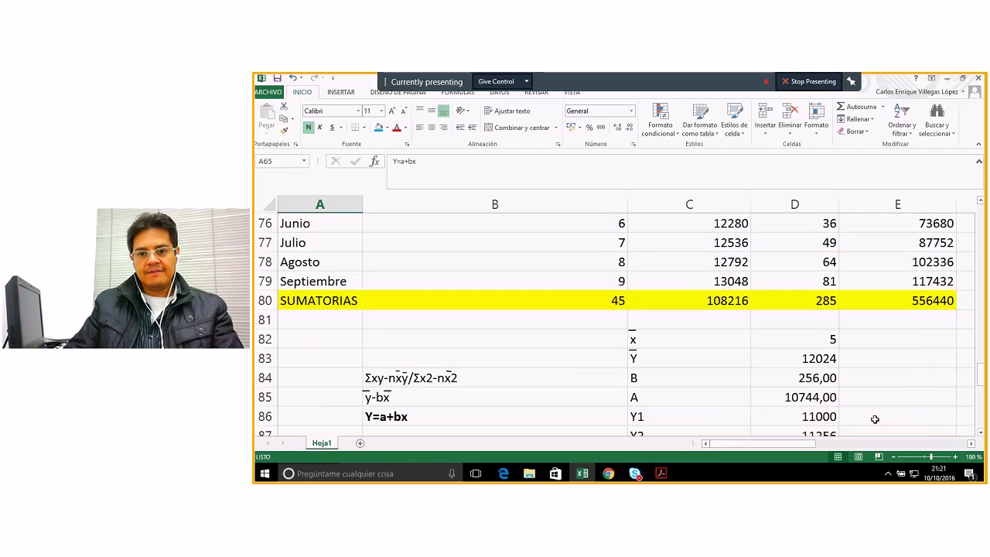
scroll(875, 419, down, 2)
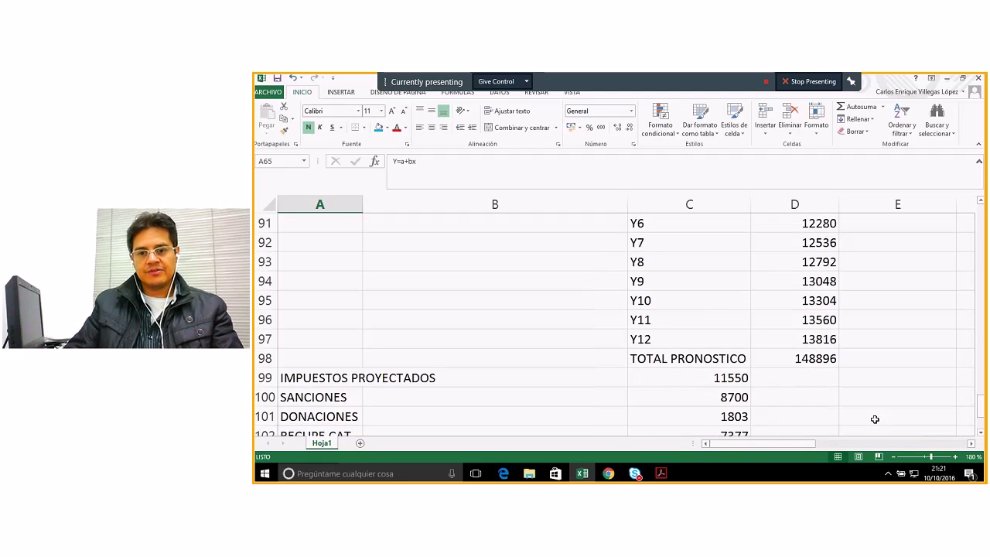
scroll(874, 419, down, 1)
click(731, 378)
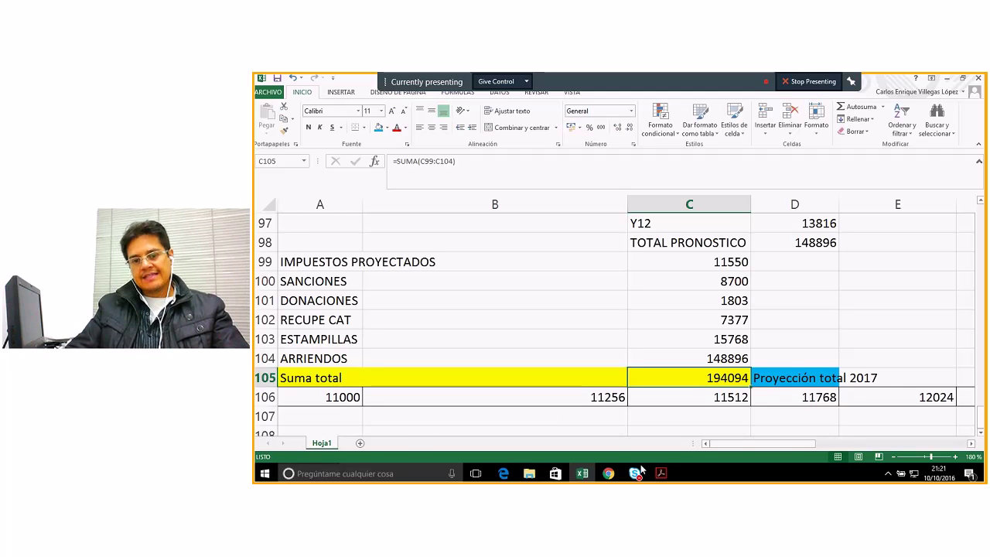
- Switch to the Skype meeting's conversation window with its participants and messages
mouse_move(634, 473)
click(706, 442)
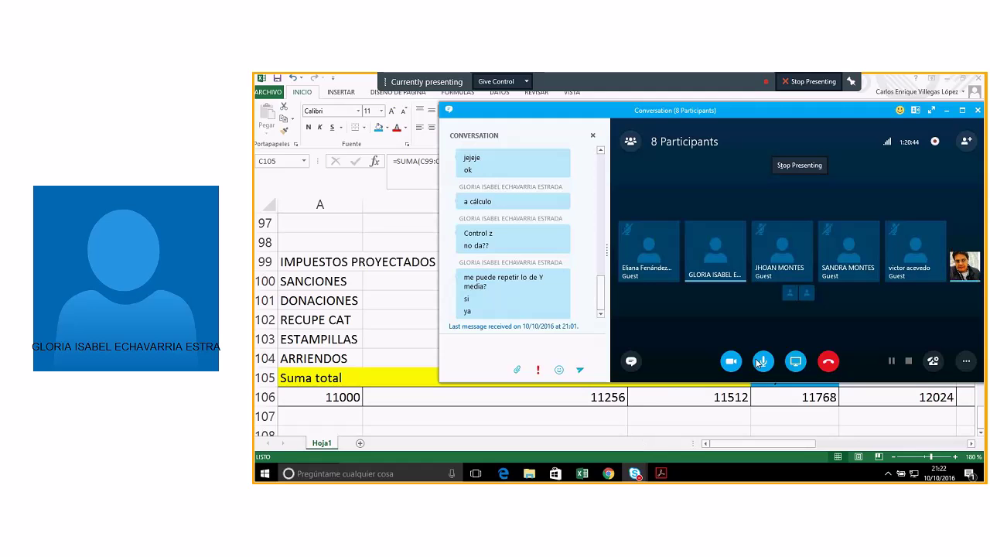
- Return to the workbook and examine the b, a and Y=a+bx formulas in B84:B86 alongside their labels in column C
click(951, 113)
scroll(539, 353, up, 4)
scroll(539, 353, up, 1)
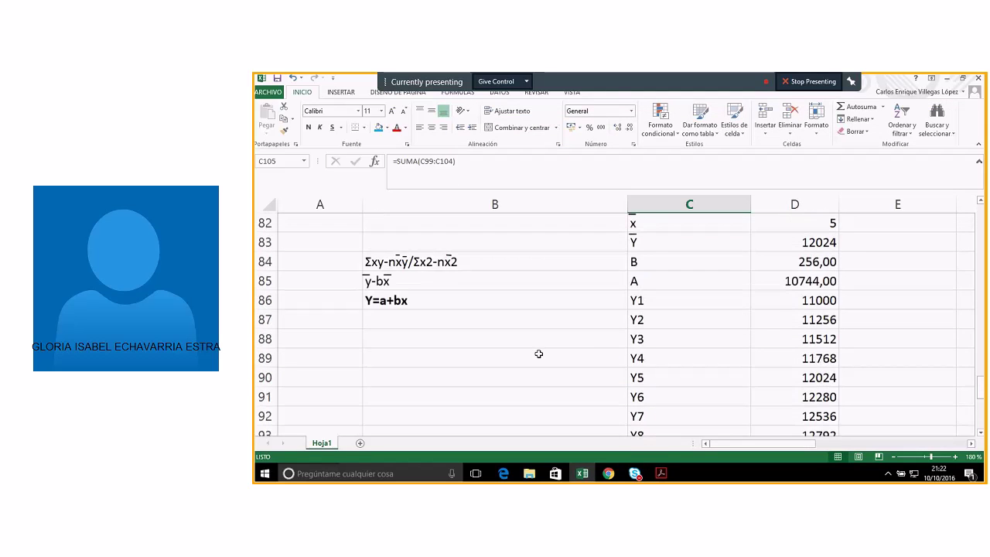
click(423, 261)
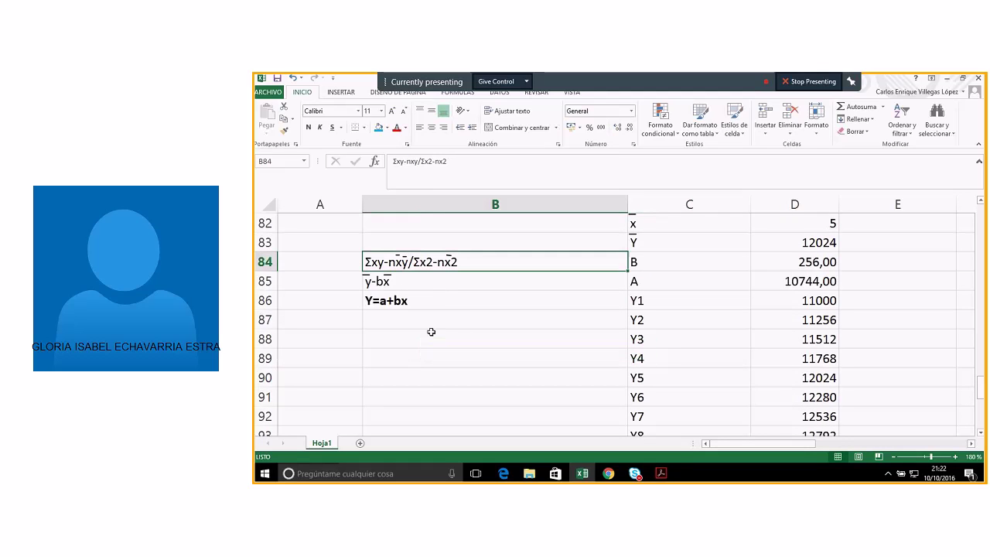
click(421, 282)
click(423, 301)
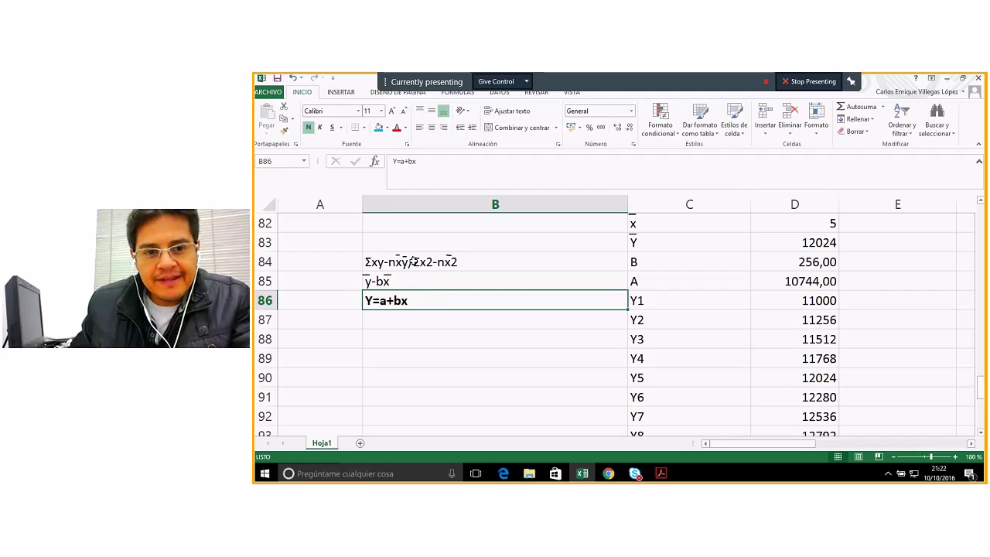
click(413, 262)
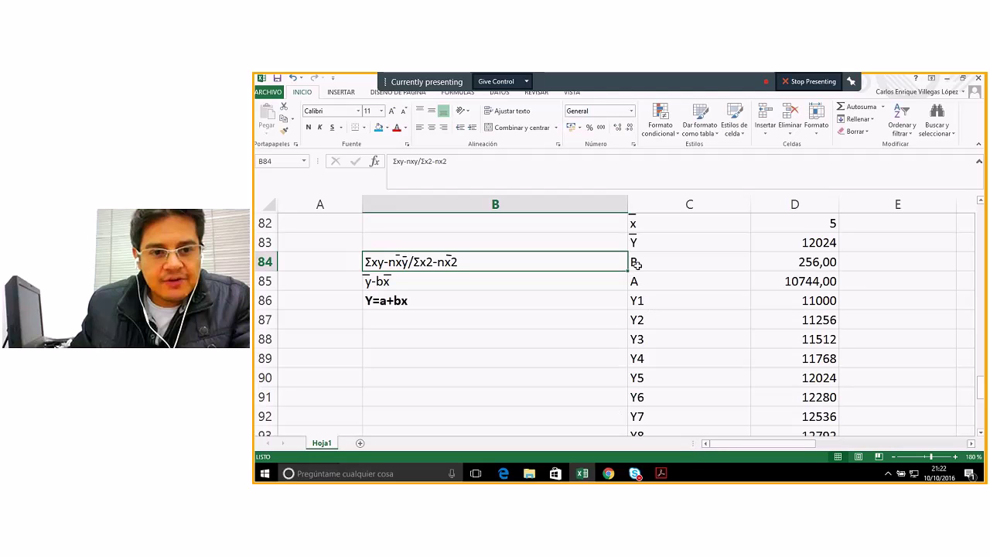
click(637, 266)
click(399, 264)
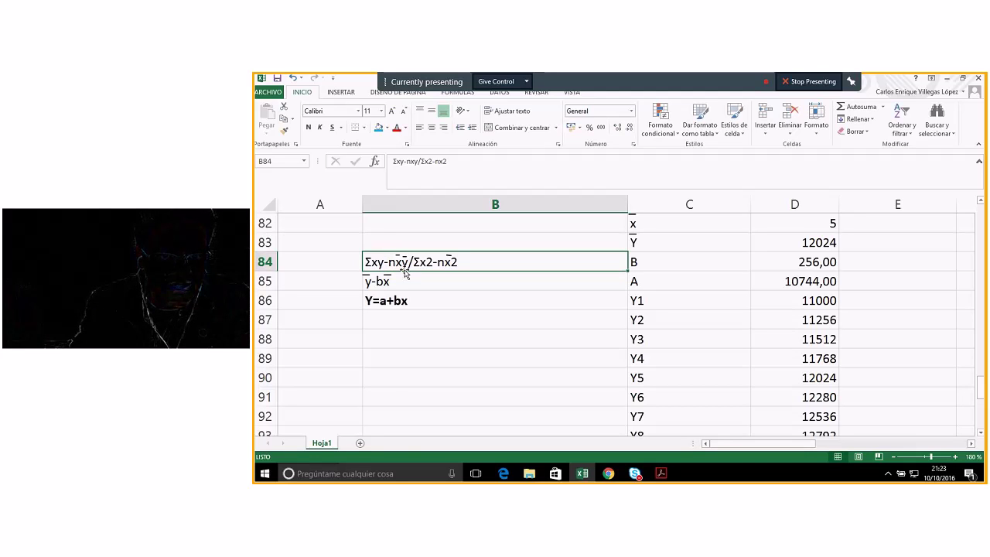
- Check equation (4) for b in m3_metodos.pdf against the regression formulas in B84 and B85 of the workbook
click(661, 473)
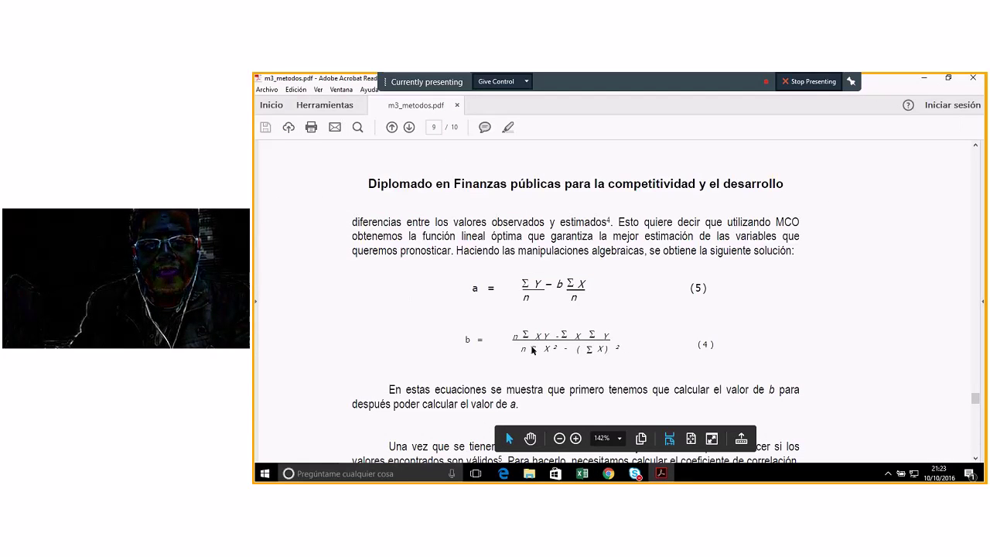
drag(515, 337, 532, 348)
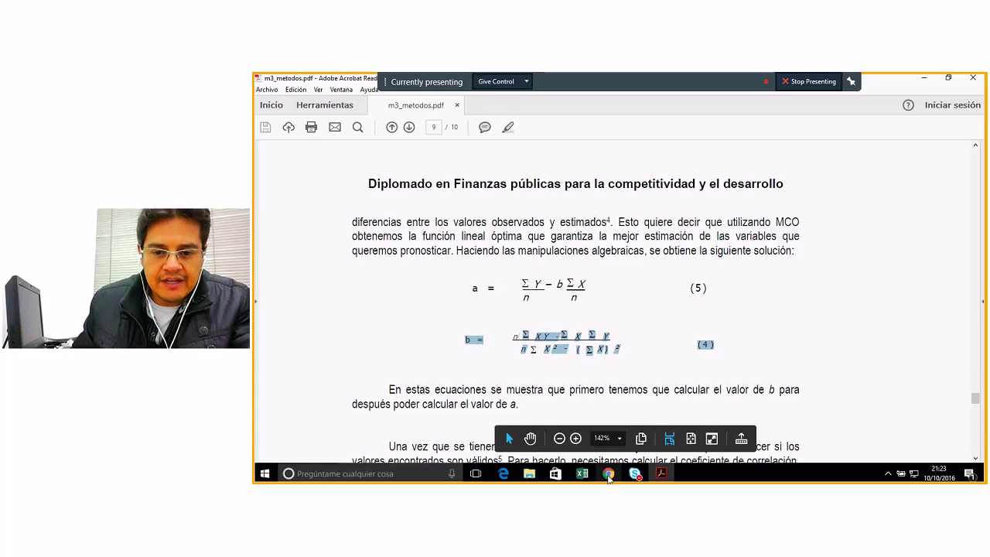
click(584, 475)
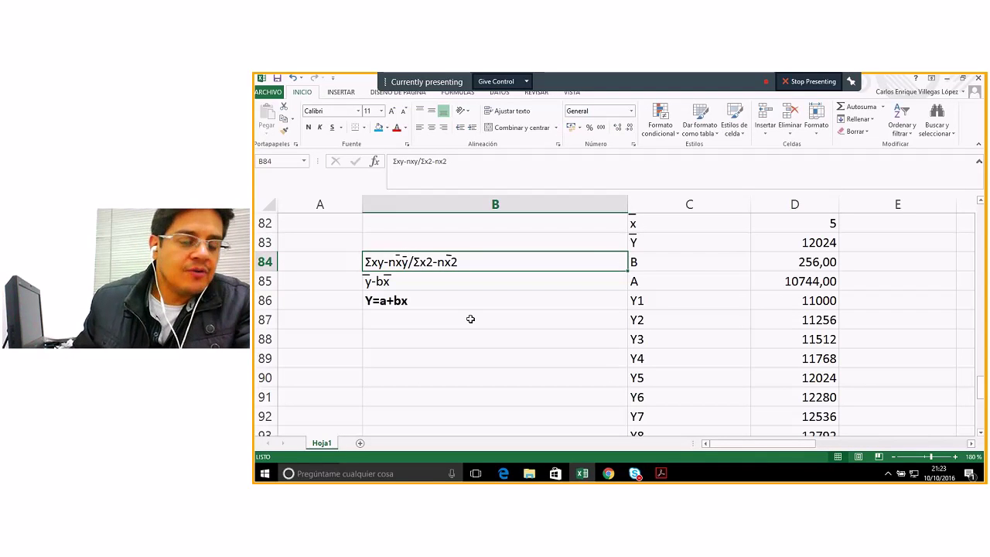
click(436, 281)
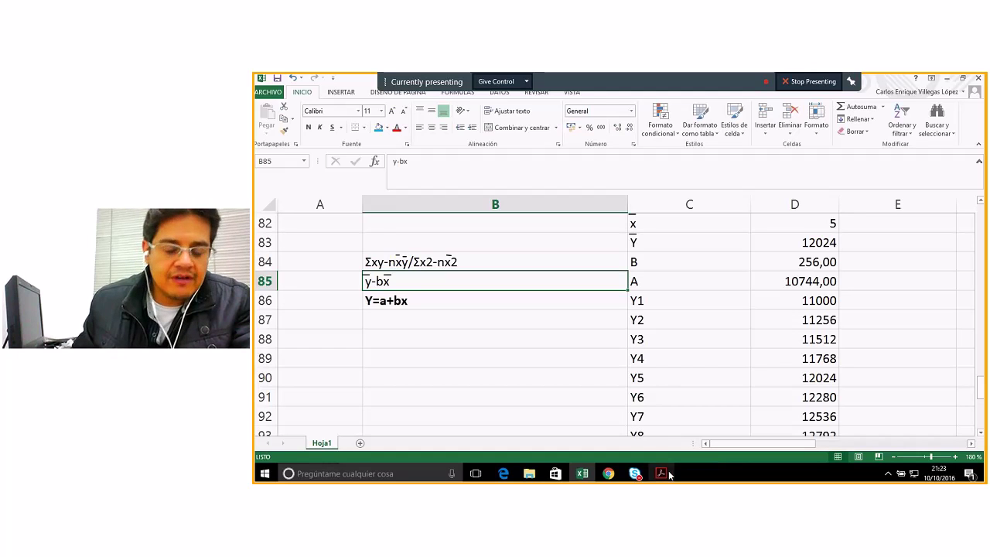
- Check the Skype meeting's conversation for new messages and return to the workbook
mouse_move(667, 475)
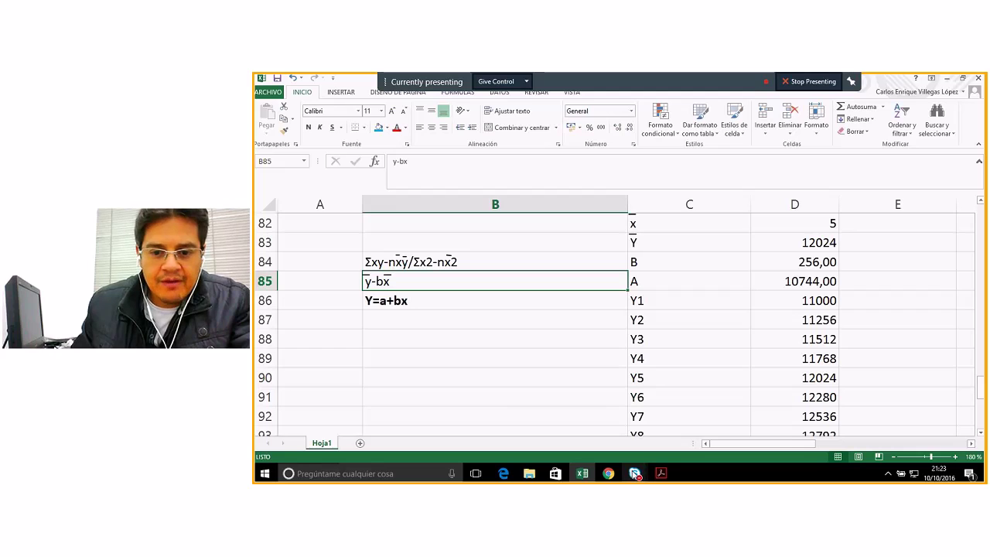
mouse_move(634, 473)
click(715, 428)
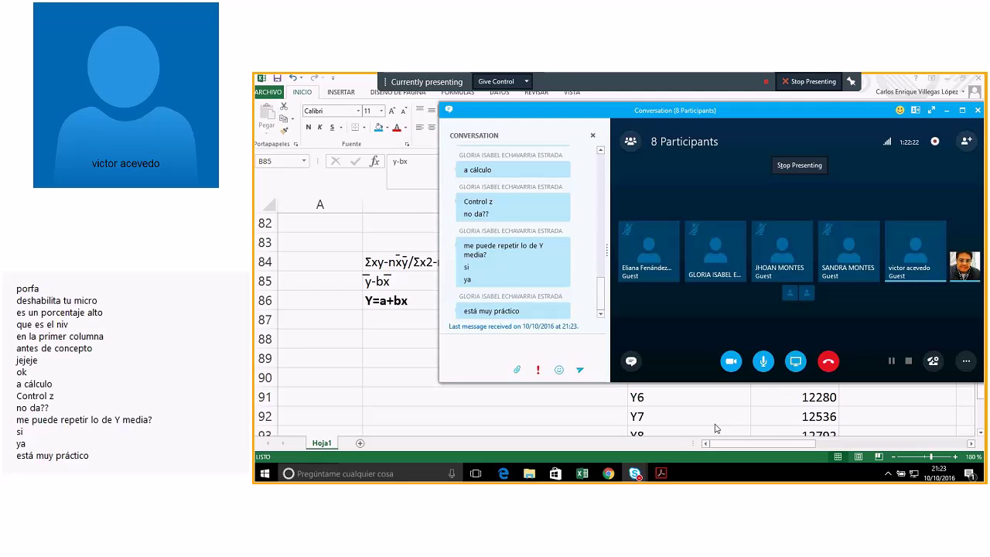
click(959, 110)
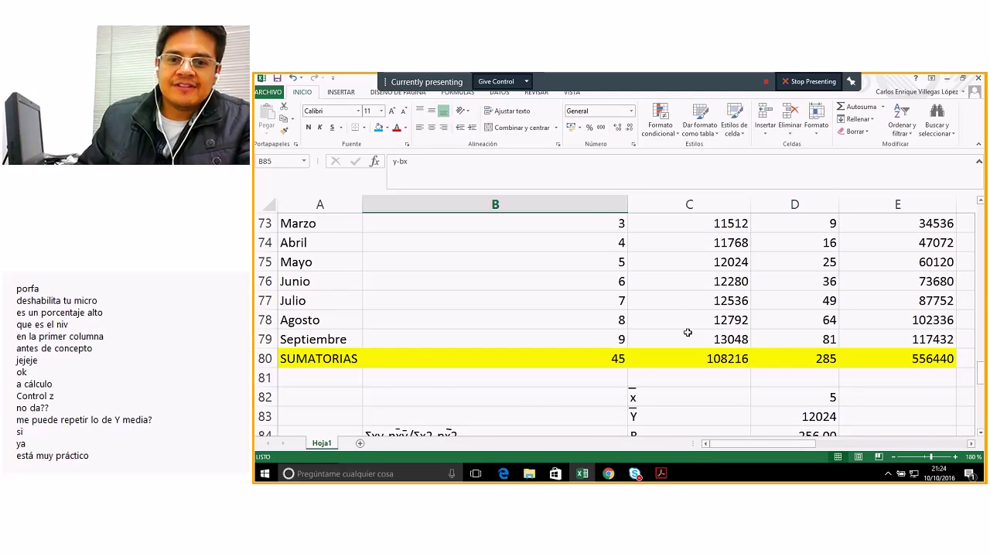
- Look over the exercise from the monthly income tables through the regression sums and forecasts to the projected accounts in rows 99 to 105
scroll(687, 333, up, 13)
scroll(687, 333, up, 3)
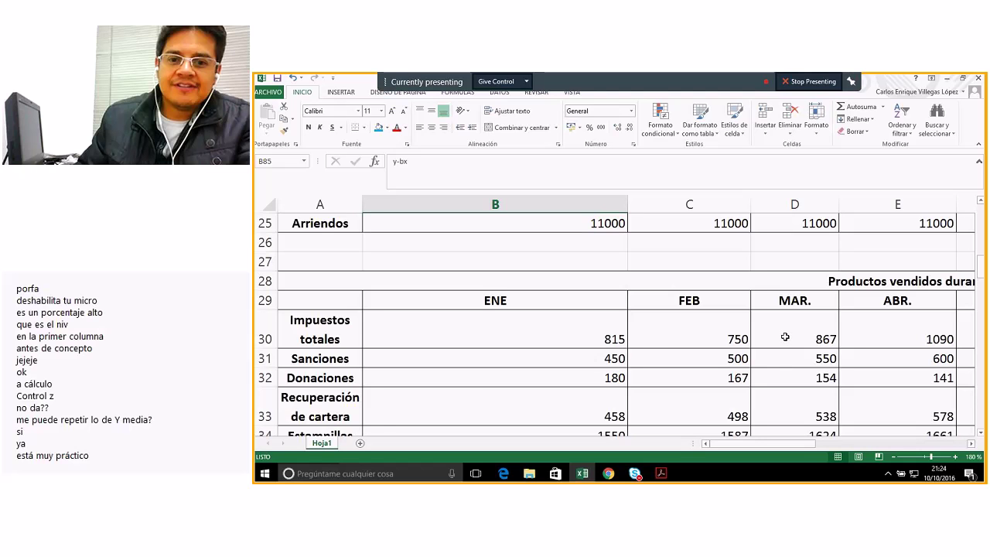
scroll(639, 353, down, 4)
scroll(639, 353, down, 2)
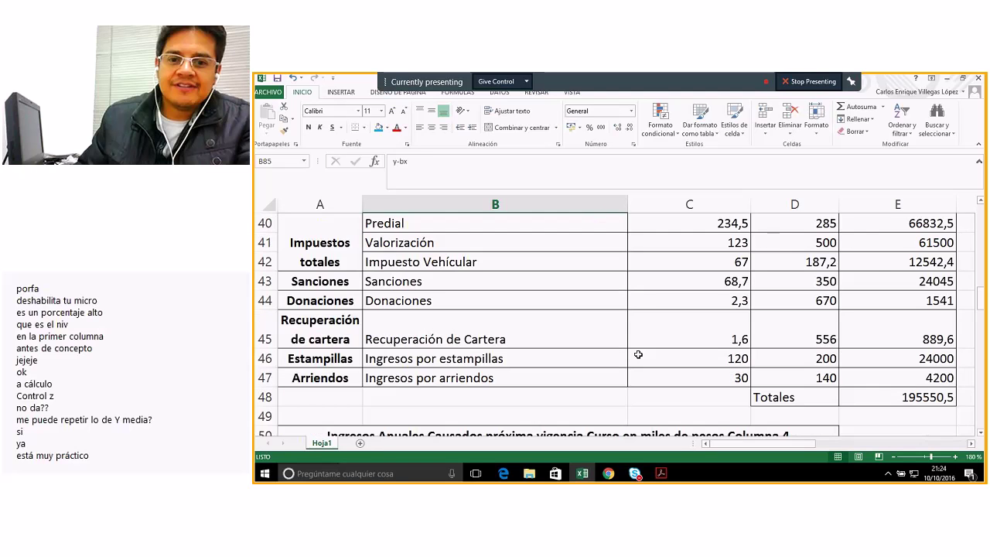
scroll(637, 353, down, 7)
scroll(451, 405, down, 1)
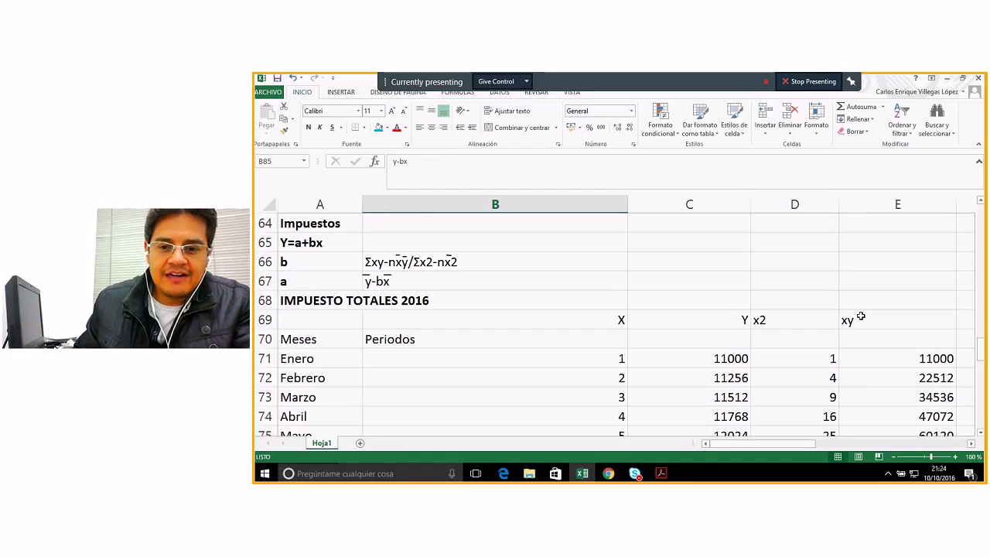
scroll(785, 371, down, 3)
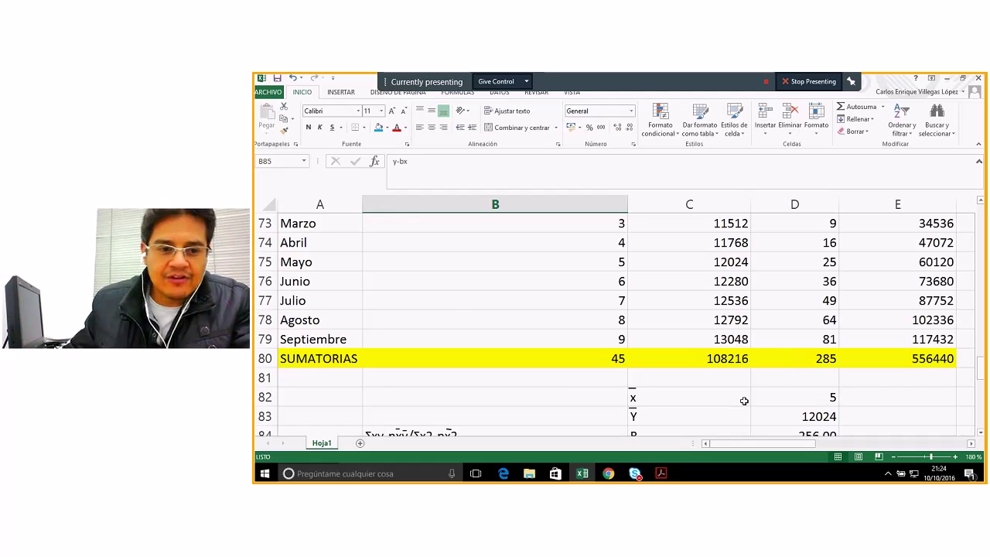
scroll(745, 399, down, 2)
scroll(745, 400, down, 1)
scroll(757, 399, down, 1)
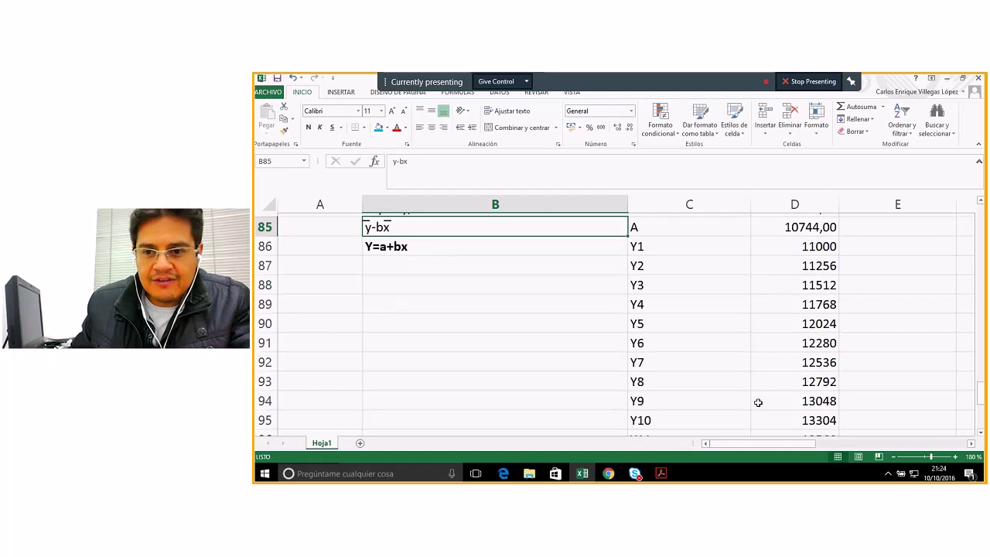
scroll(758, 402, down, 3)
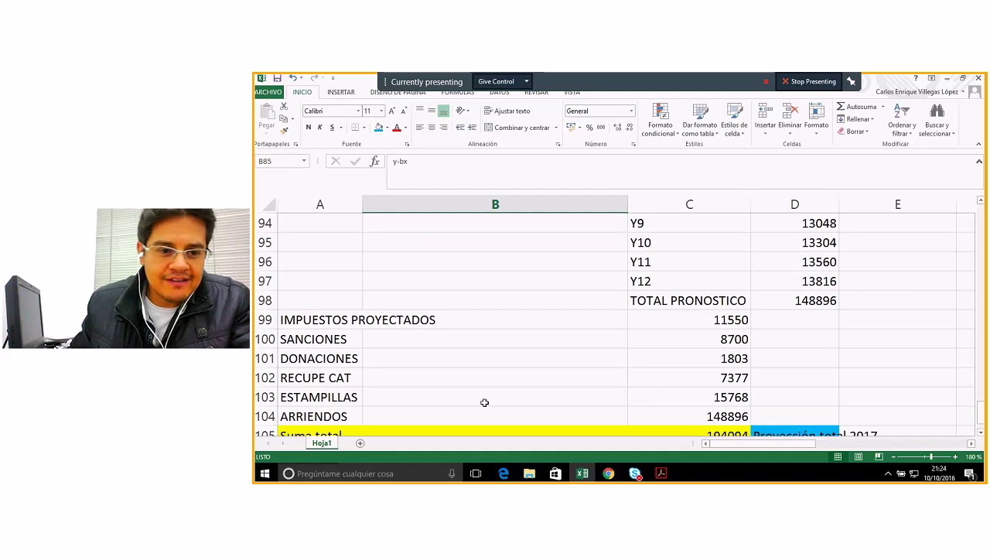
- Inspect the Sanciones calculation in F8 above the PRESUPUESTO 2017 table
scroll(431, 425, up, 6)
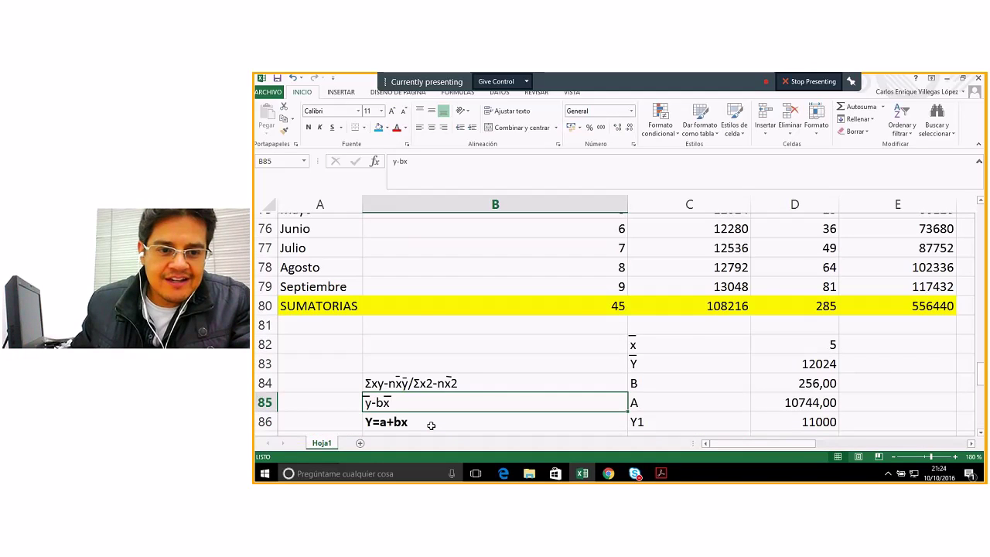
scroll(431, 426, up, 20)
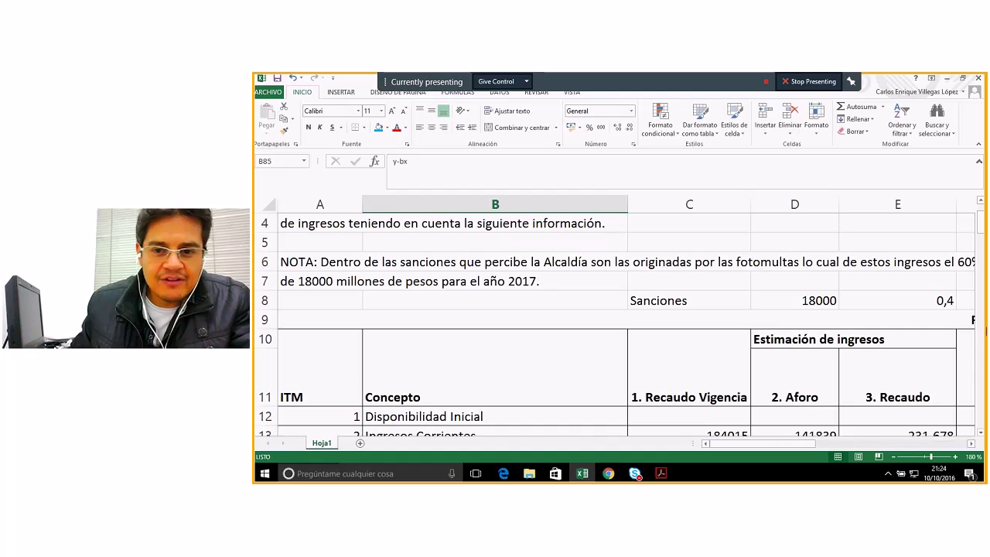
click(971, 444)
click(673, 300)
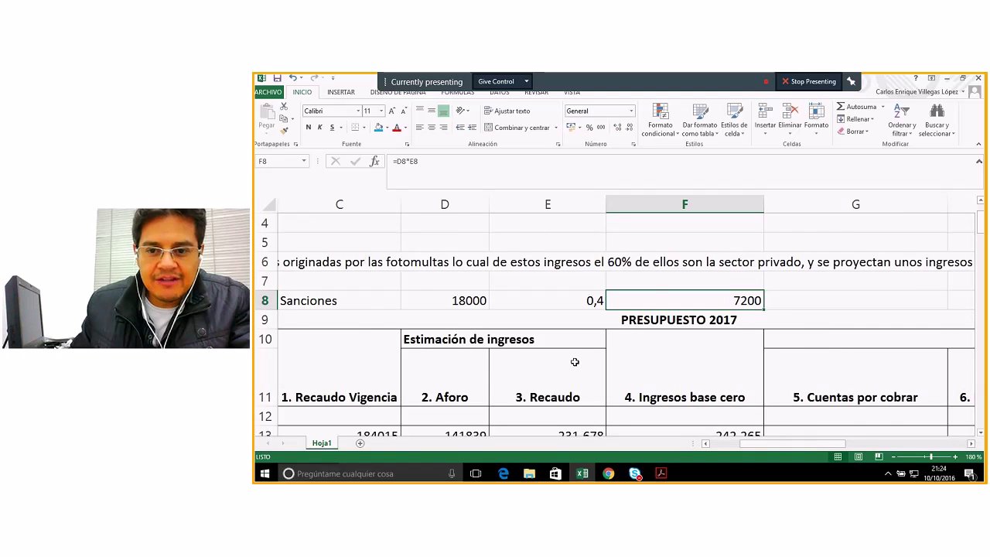
- Add the Sanciones amount in F8 to the Suma total in C105, making the formula =SUMA(C99:C104)+F8
scroll(574, 362, down, 20)
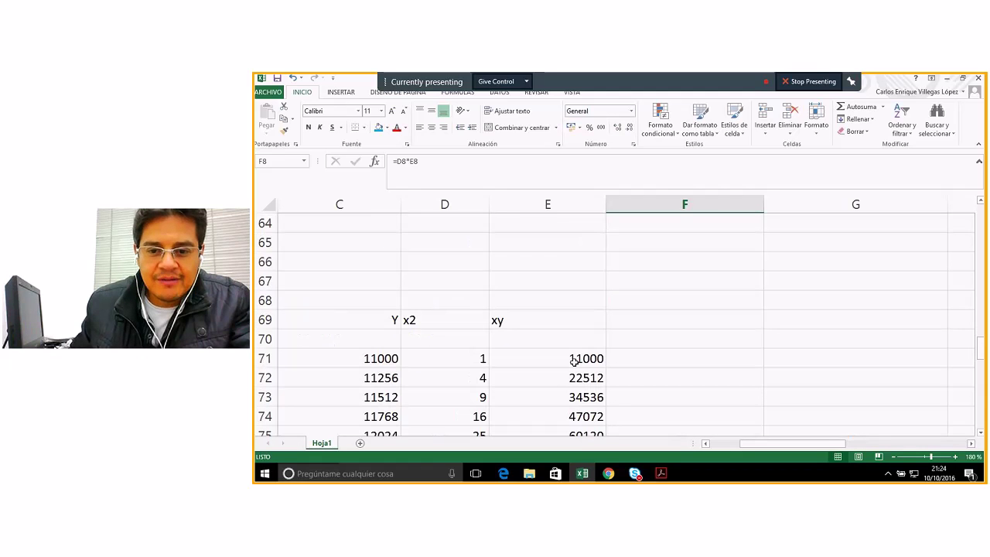
scroll(574, 362, down, 10)
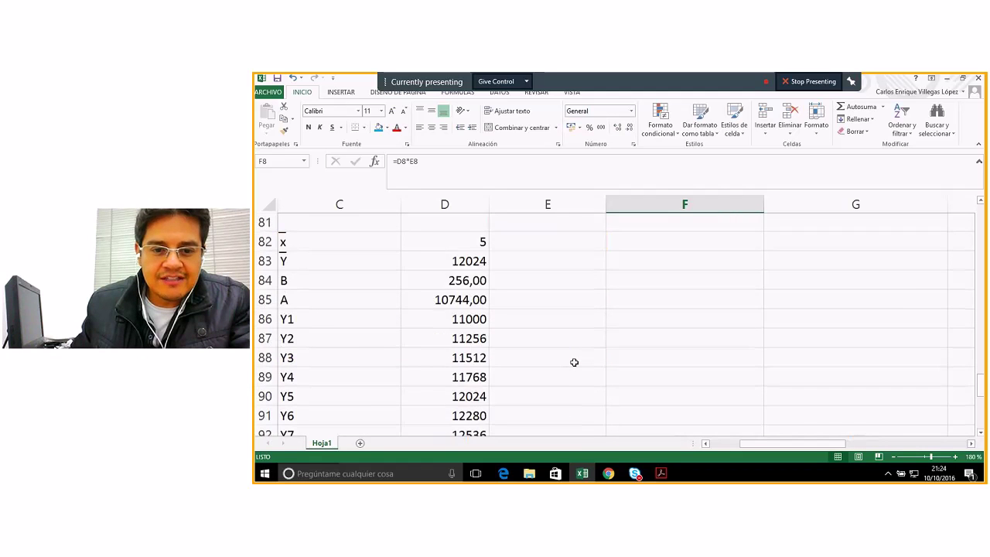
scroll(575, 362, down, 3)
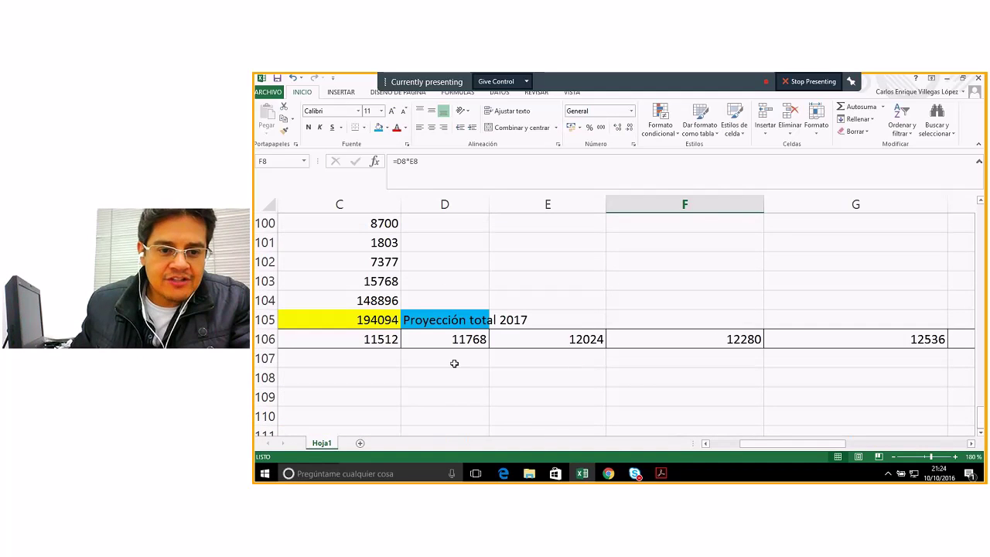
double_click(391, 320)
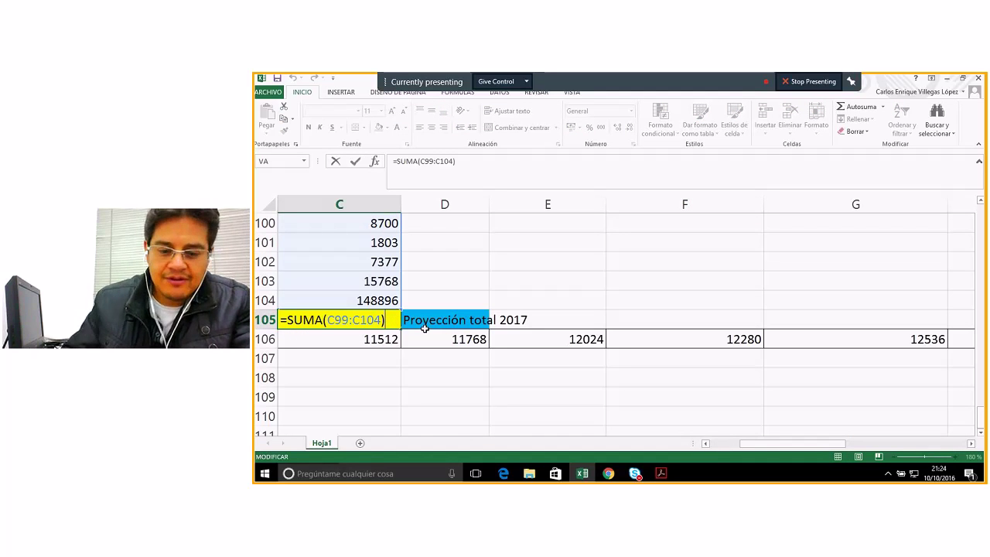
text(+)
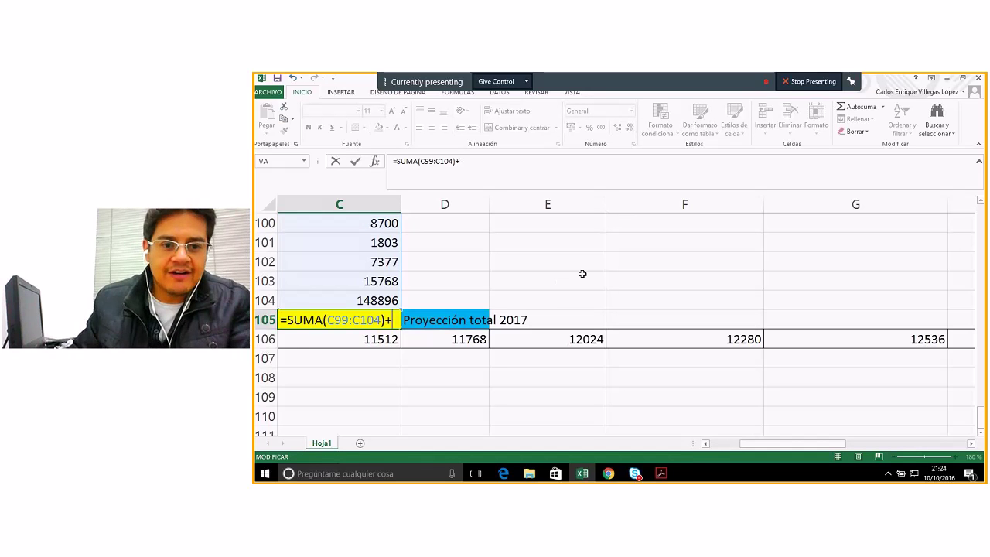
scroll(582, 273, up, 14)
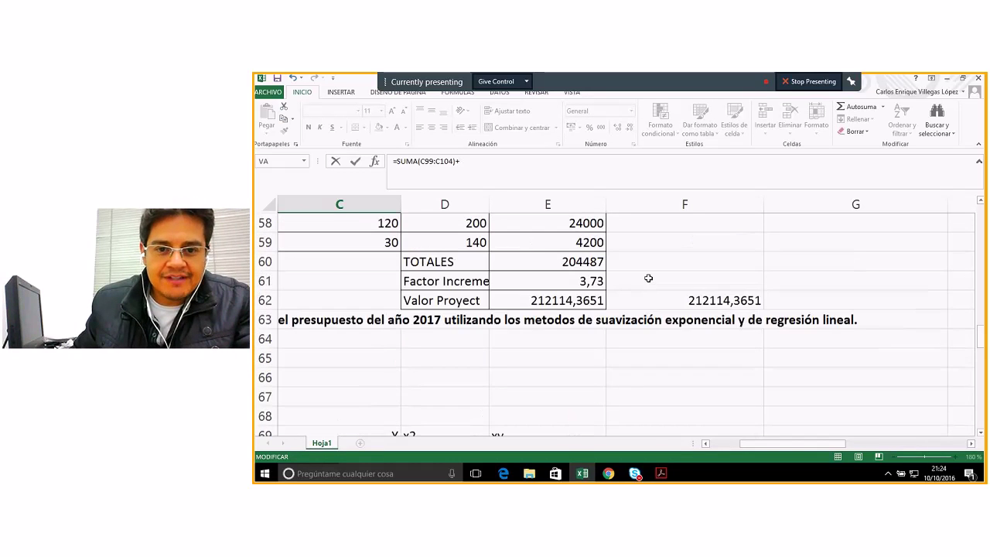
scroll(648, 277, up, 7)
scroll(648, 277, up, 5)
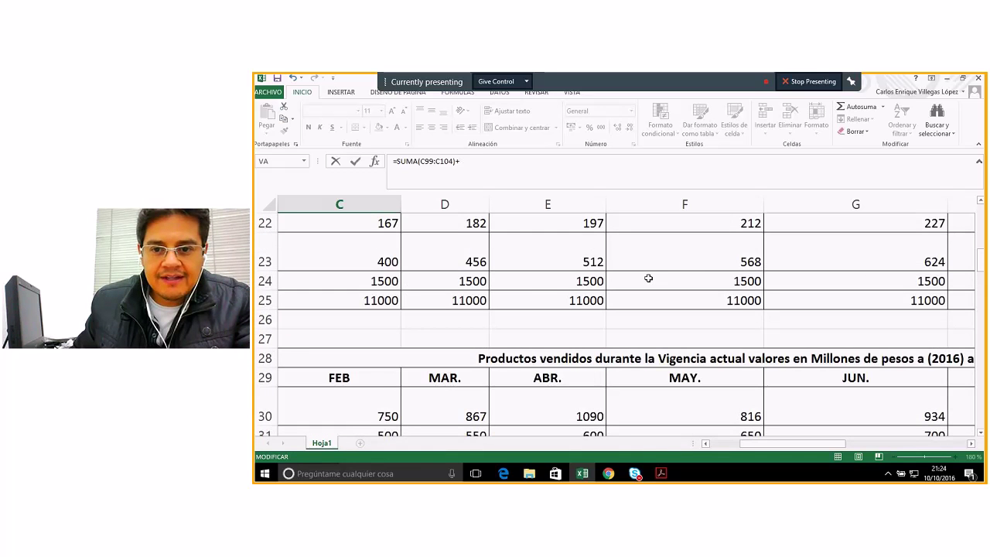
scroll(649, 277, up, 6)
click(699, 362)
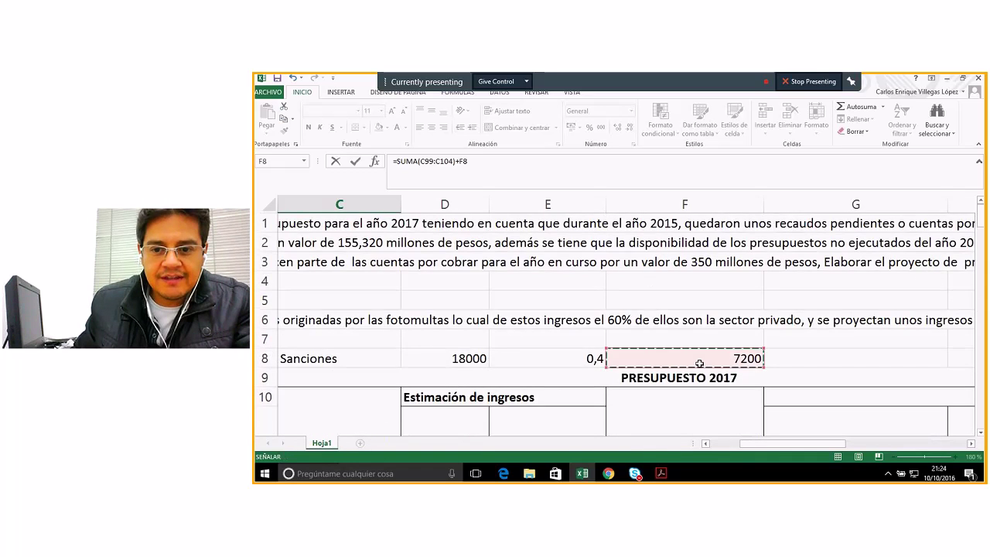
key(Return)
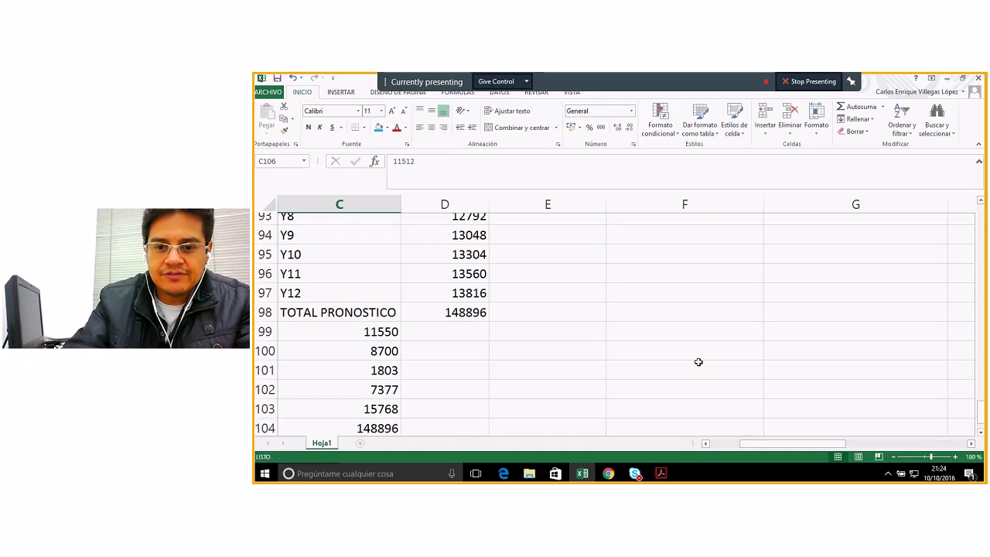
click(361, 399)
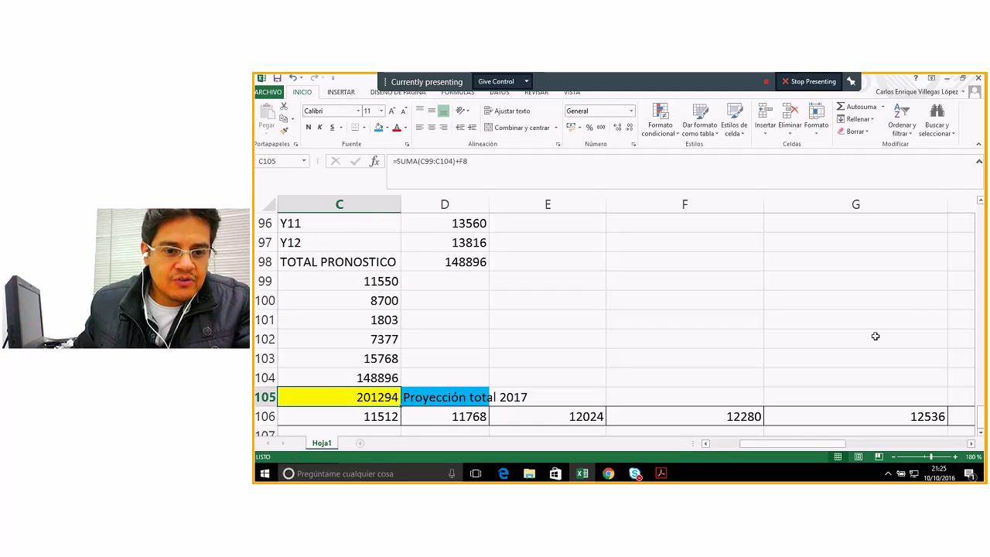
- Examine Ingresos vigencia in H13 and the Presupuesto de ingresos total in I15 to compare them with the updated regression projection
scroll(875, 336, up, 20)
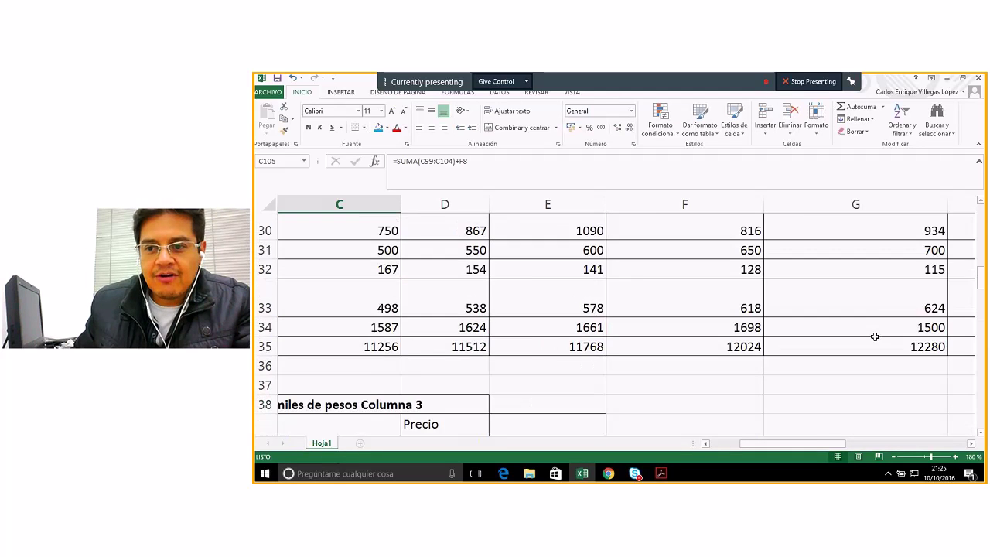
click(971, 444)
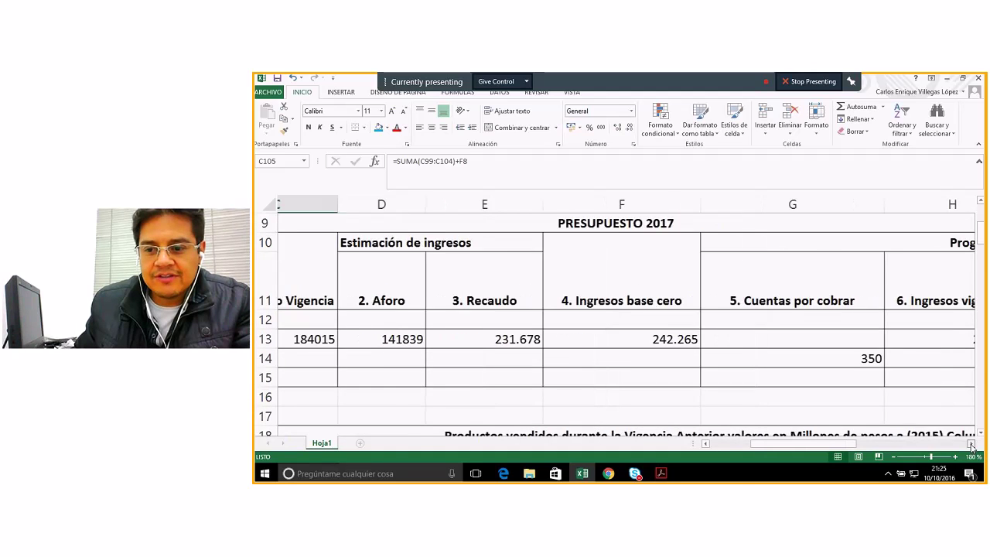
click(972, 444)
click(822, 339)
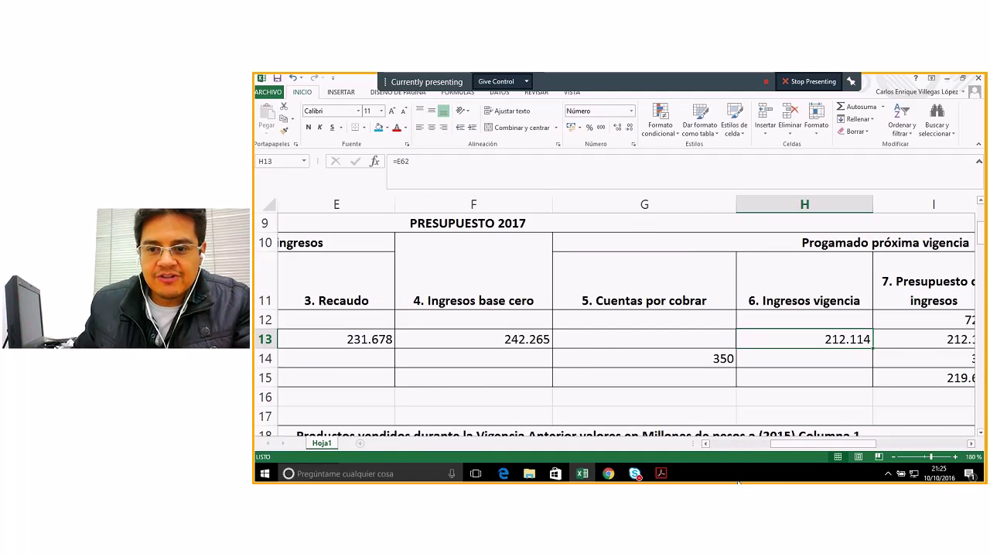
click(972, 444)
click(971, 444)
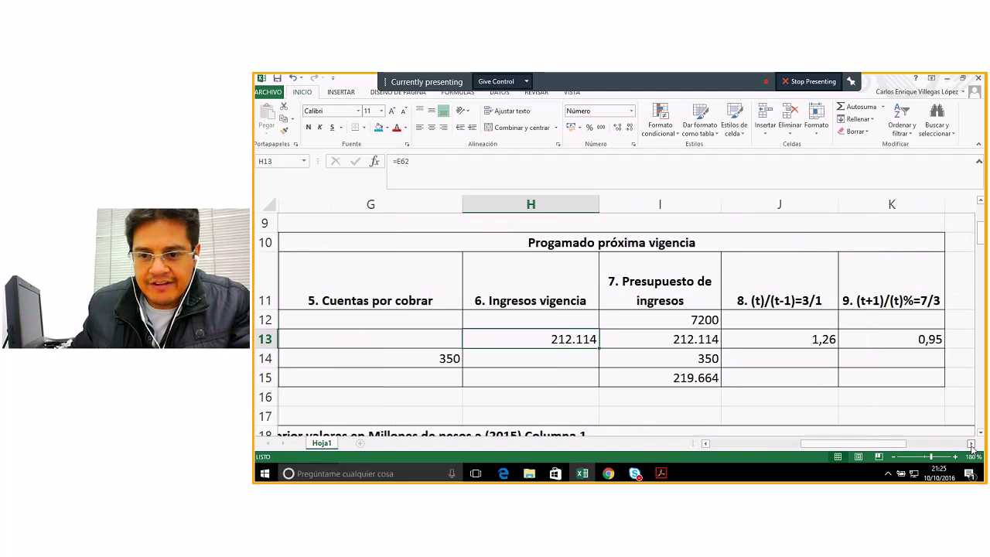
click(683, 377)
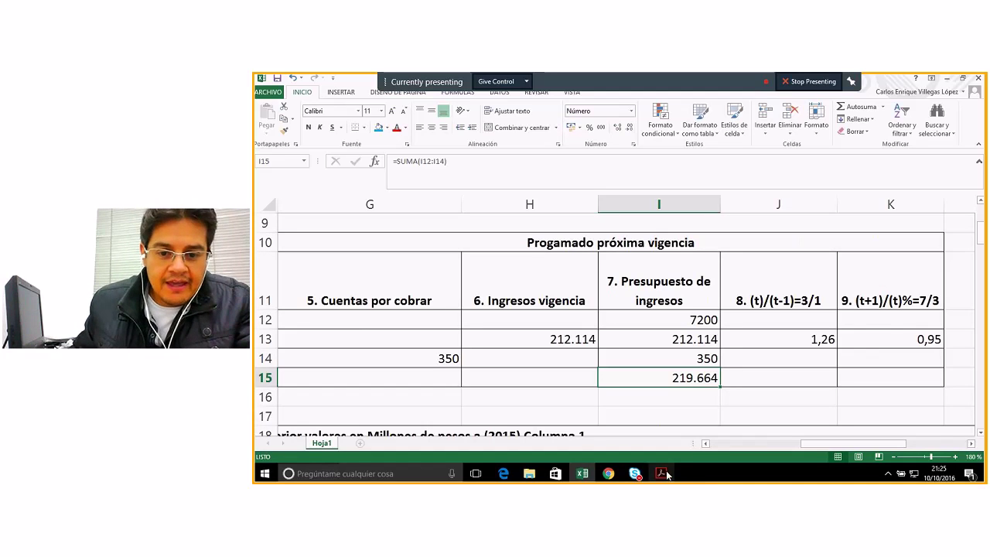
- Switch to the Skype meeting's conversation window
mouse_move(635, 473)
click(717, 424)
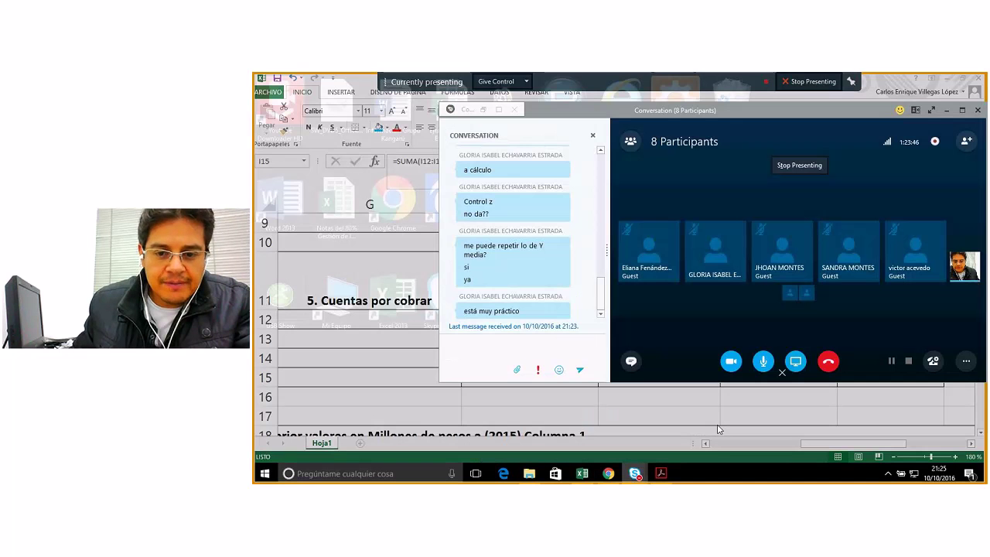